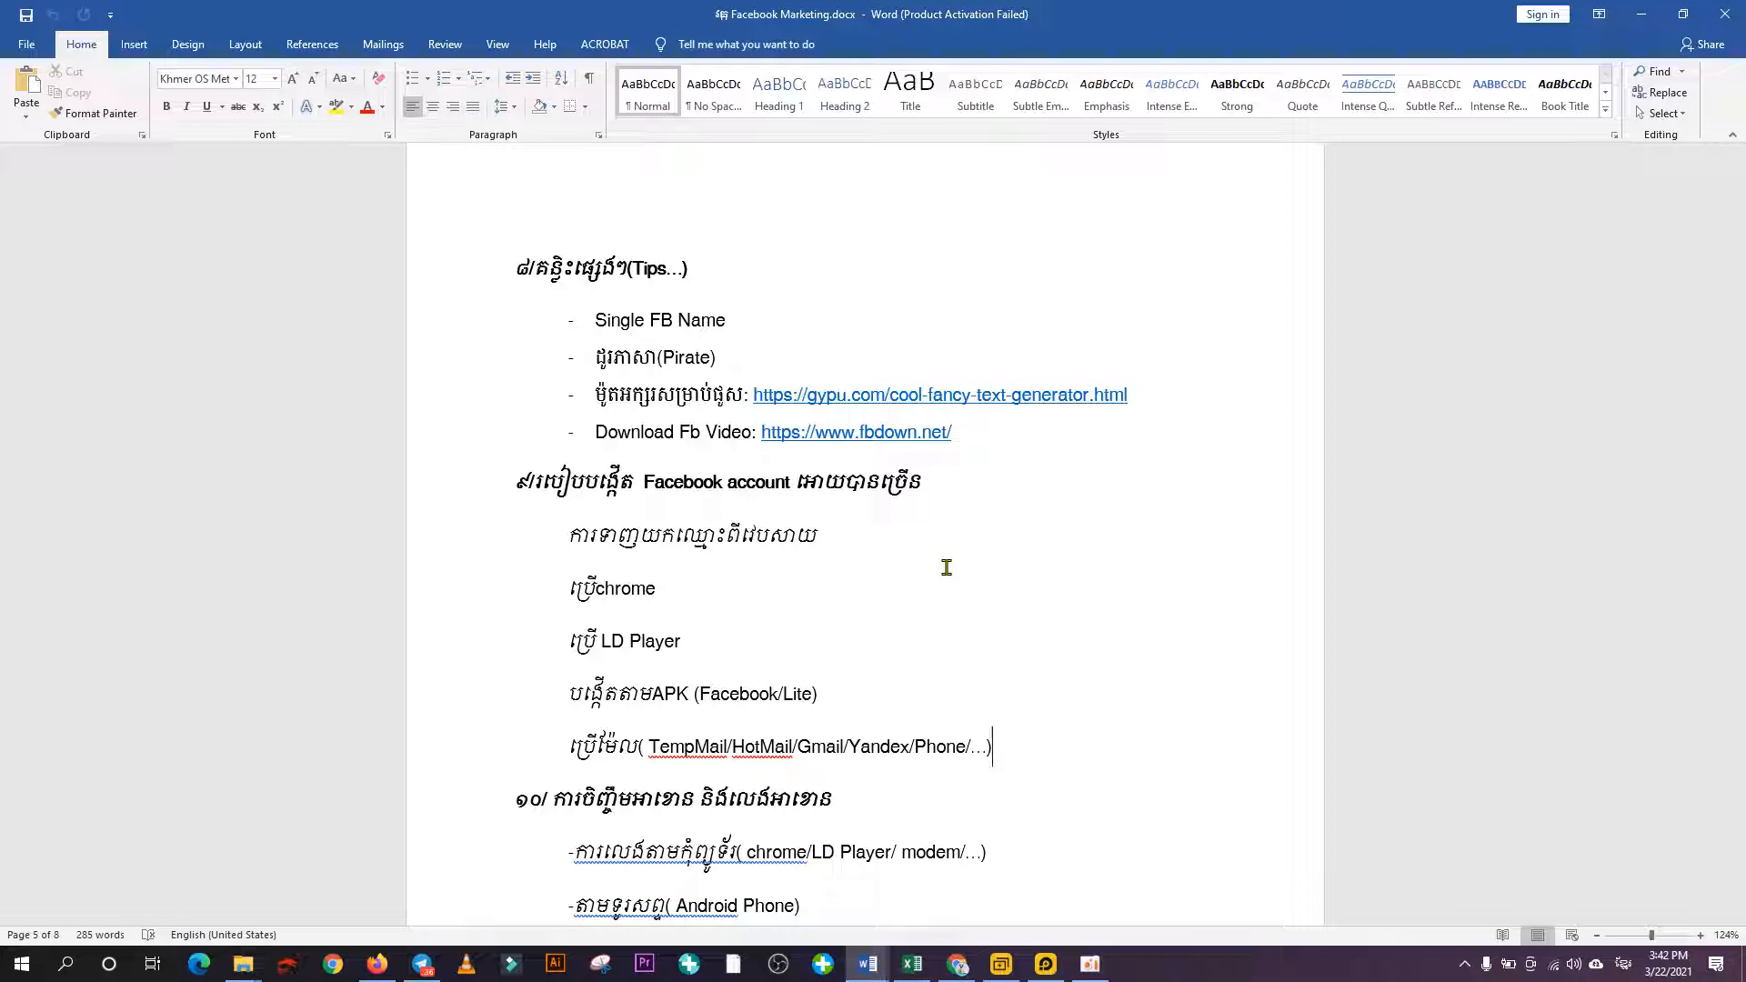
Review the Chrome, LD Player and APK (Facebook/Lite) items in the document's section on creating Facebook accounts.
{"action": "left_click", "coordinate": [668, 591]}
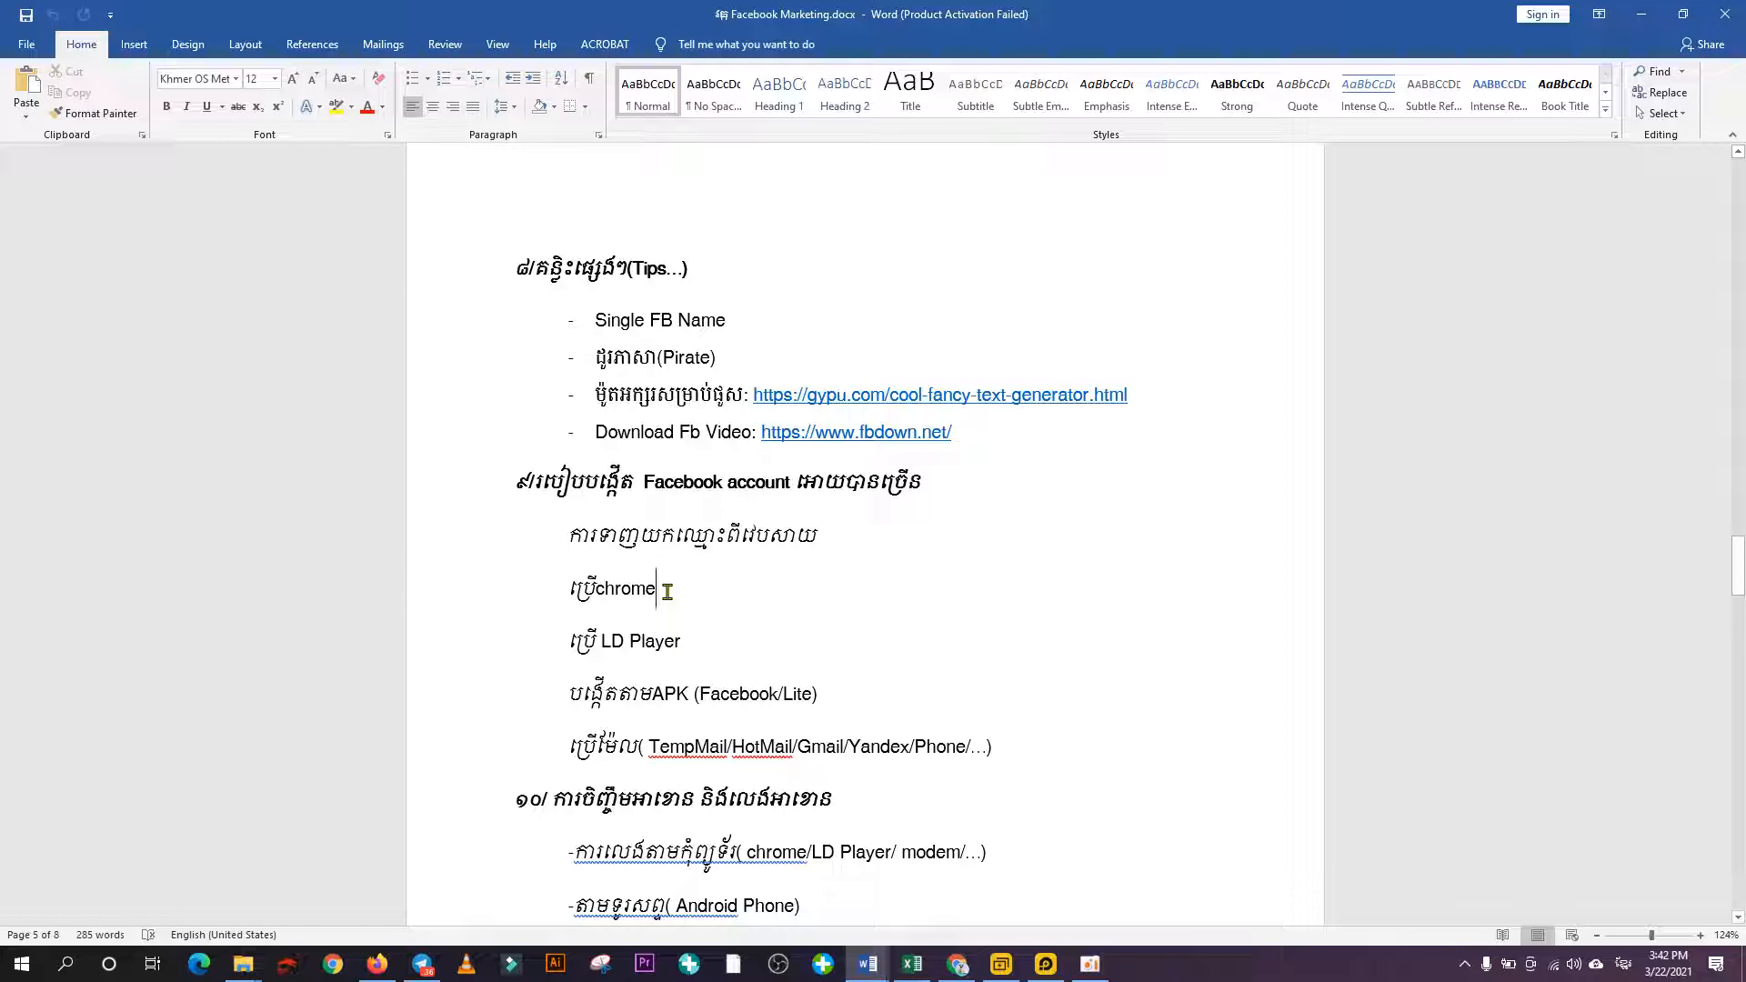
{"action": "left_click", "coordinate": [712, 642]}
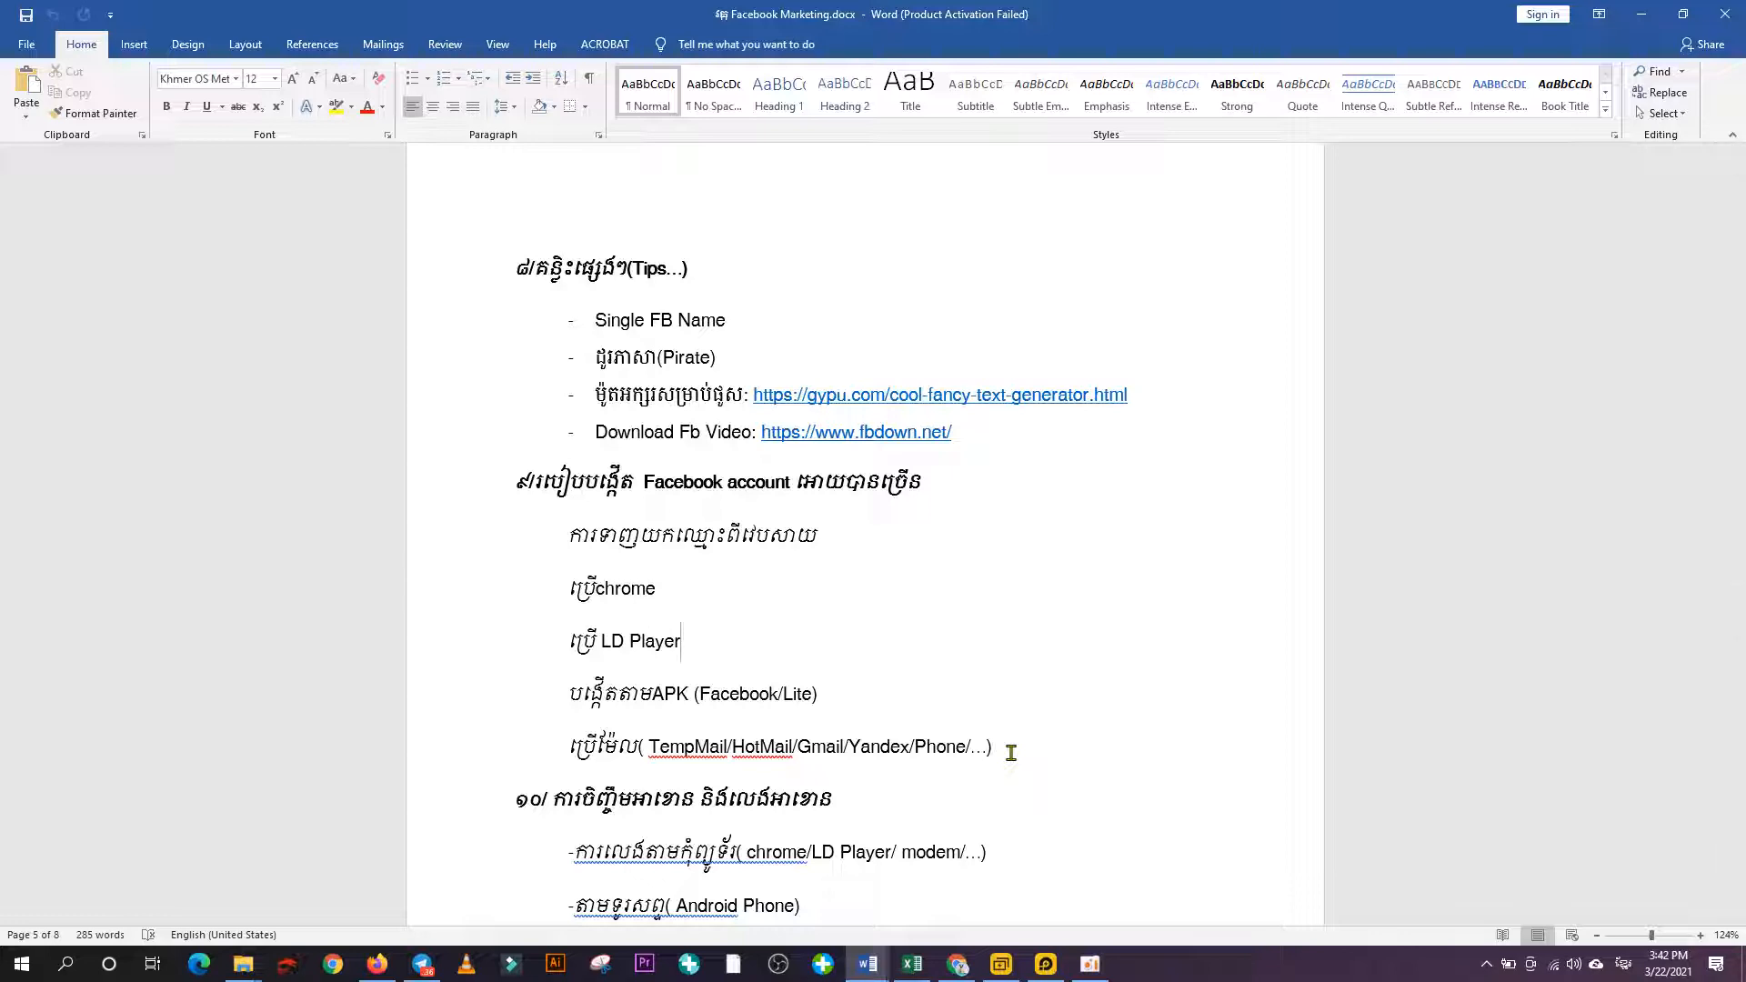
{"action": "left_click", "coordinate": [684, 588]}
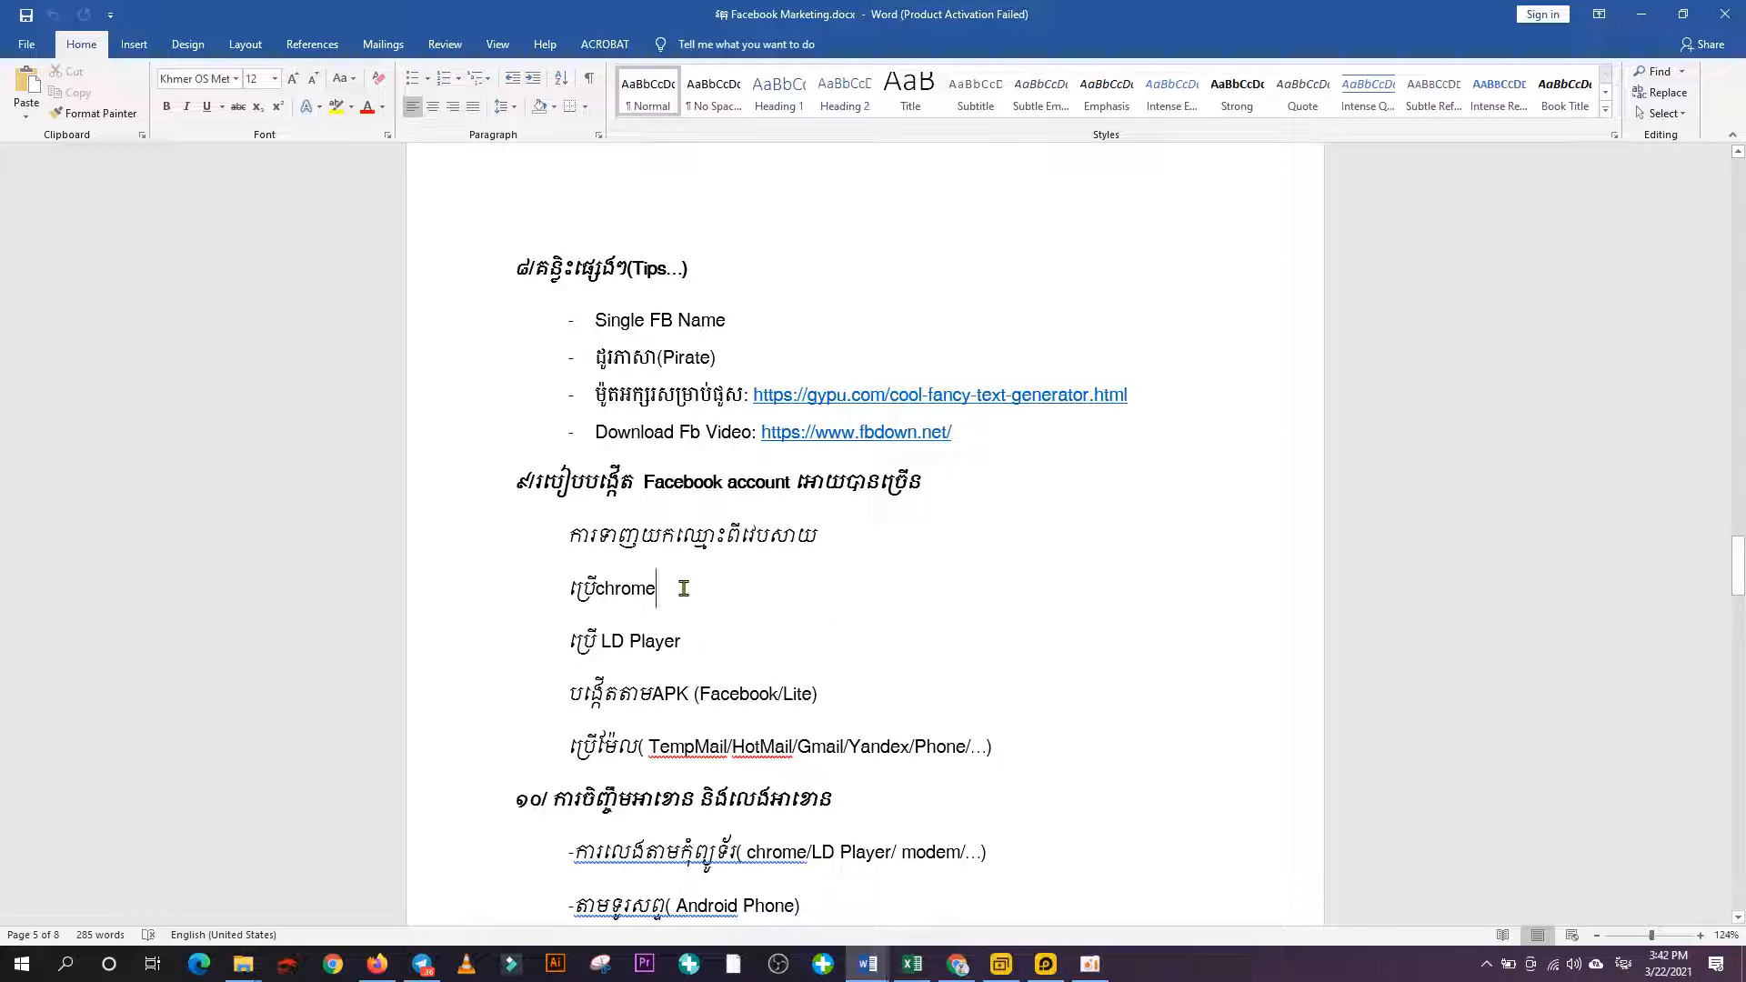
{"action": "left_click", "coordinate": [736, 645]}
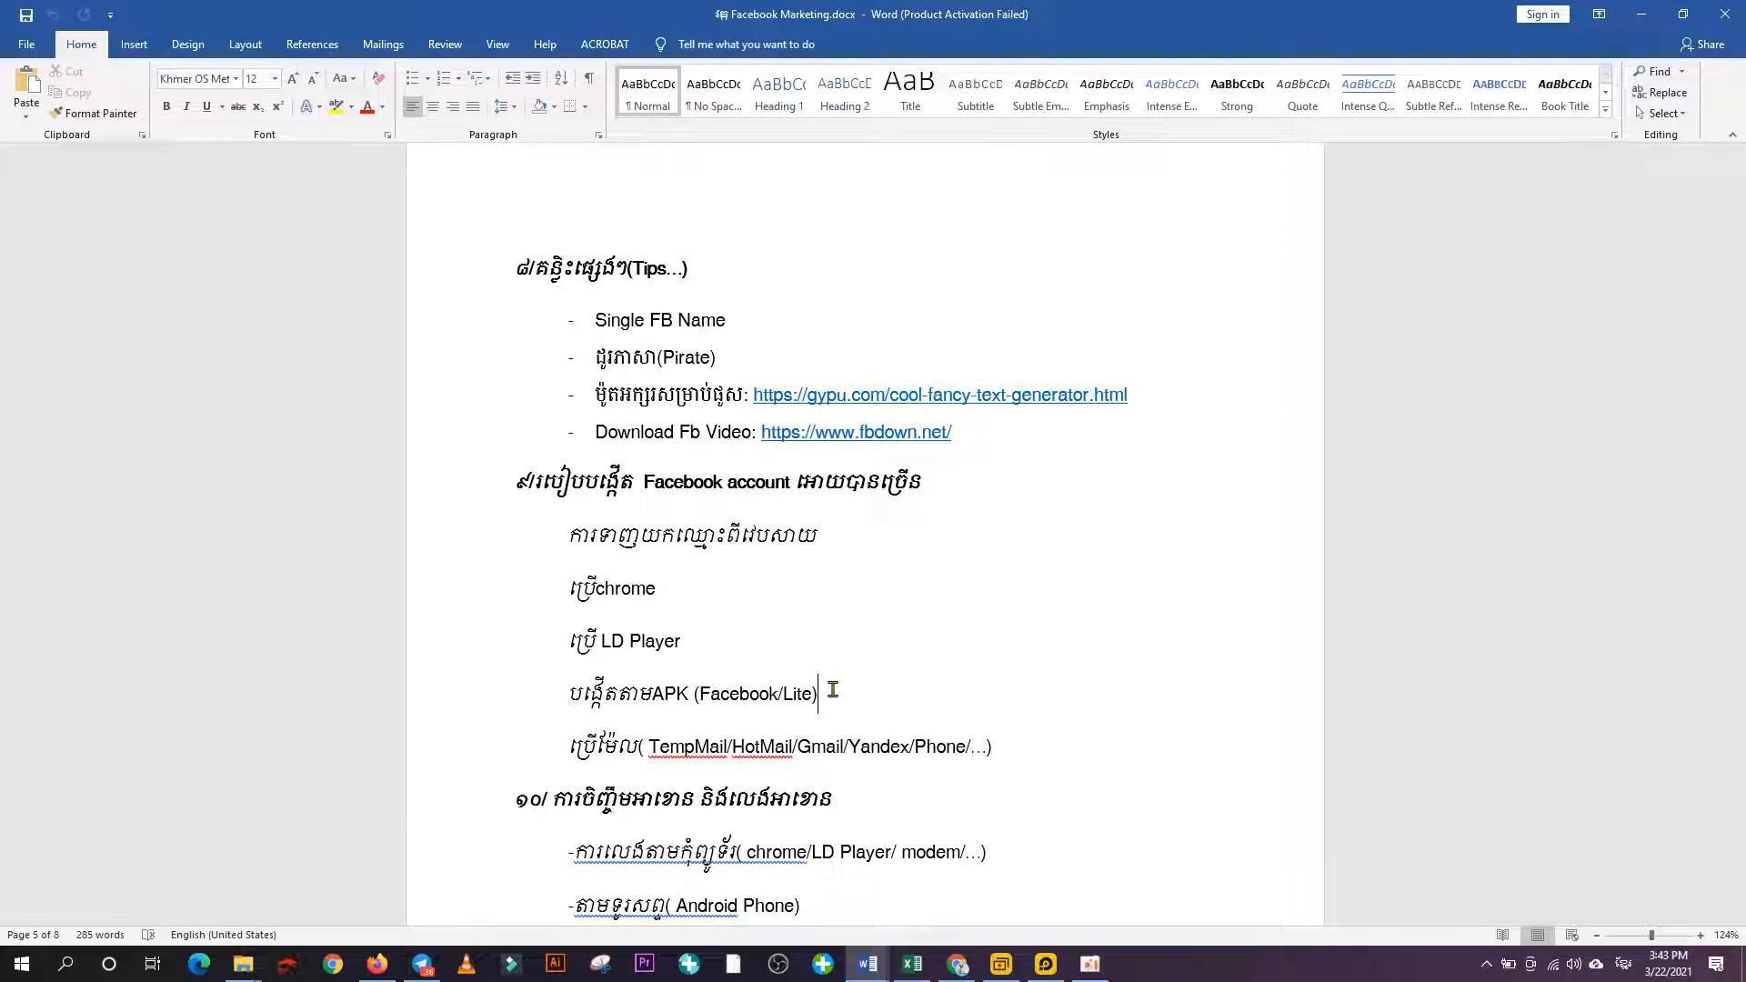
{"action": "left_click", "coordinate": [733, 641]}
{"action": "left_click_drag", "start_coordinate": [680, 641], "coordinate": [578, 642]}
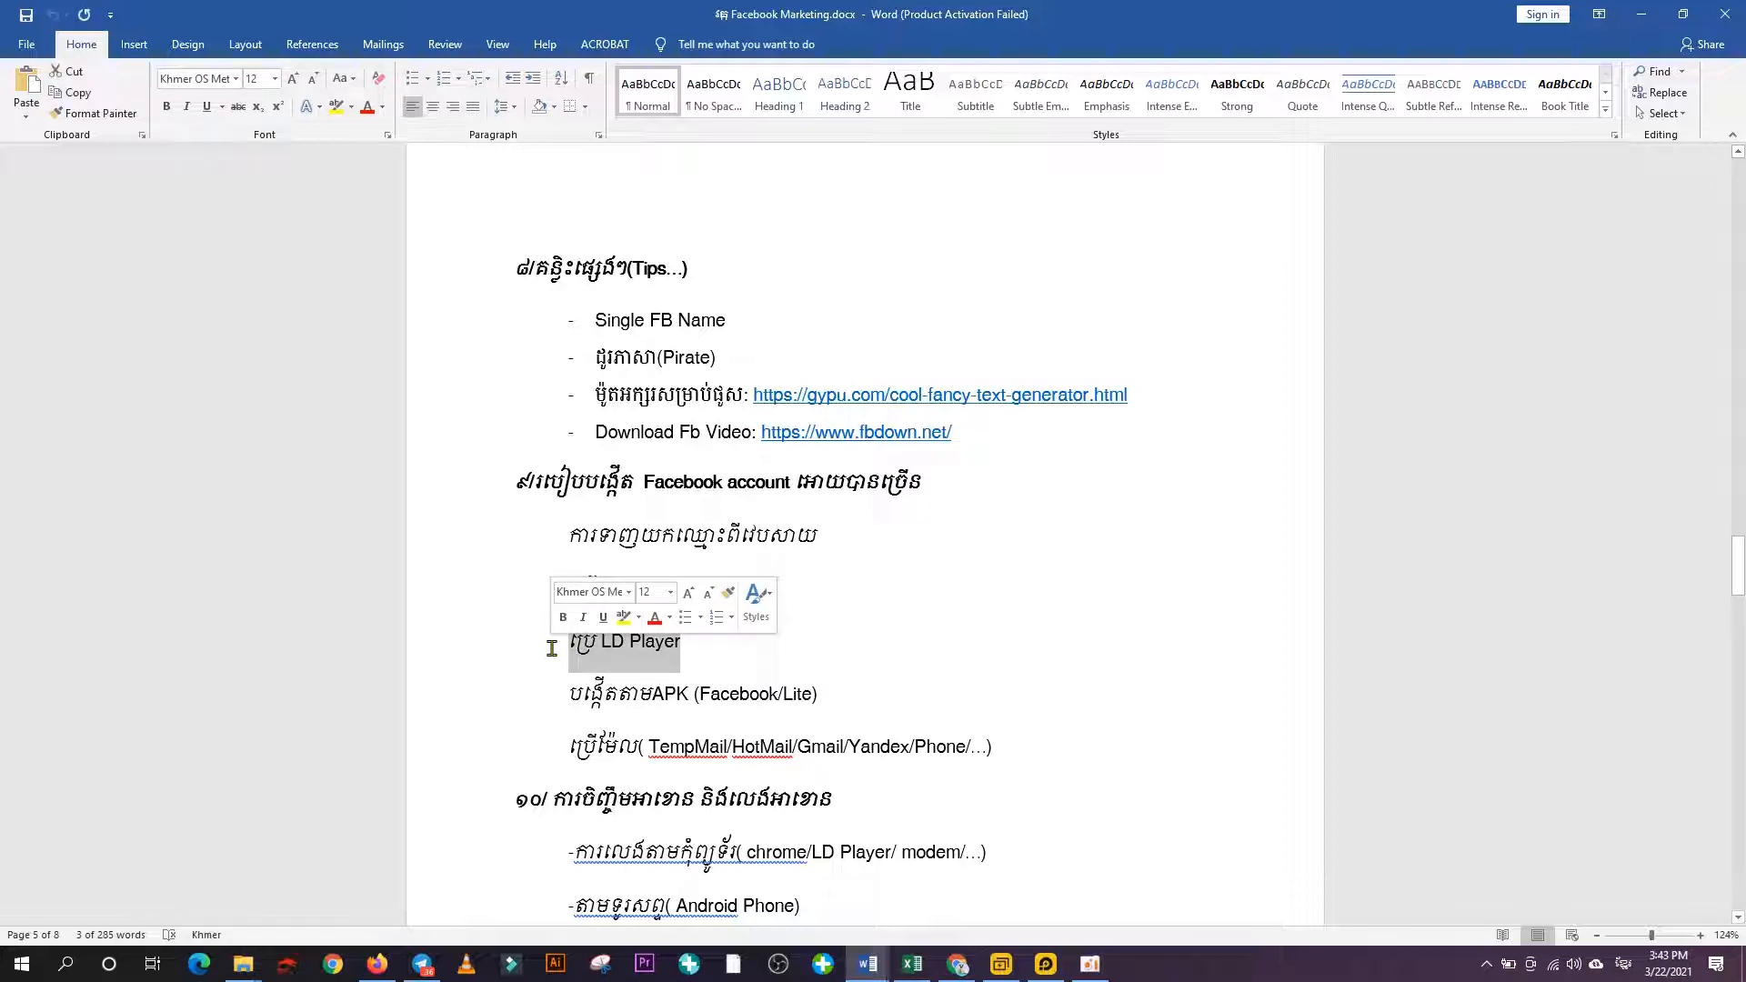
{"action": "left_click", "coordinate": [551, 647]}
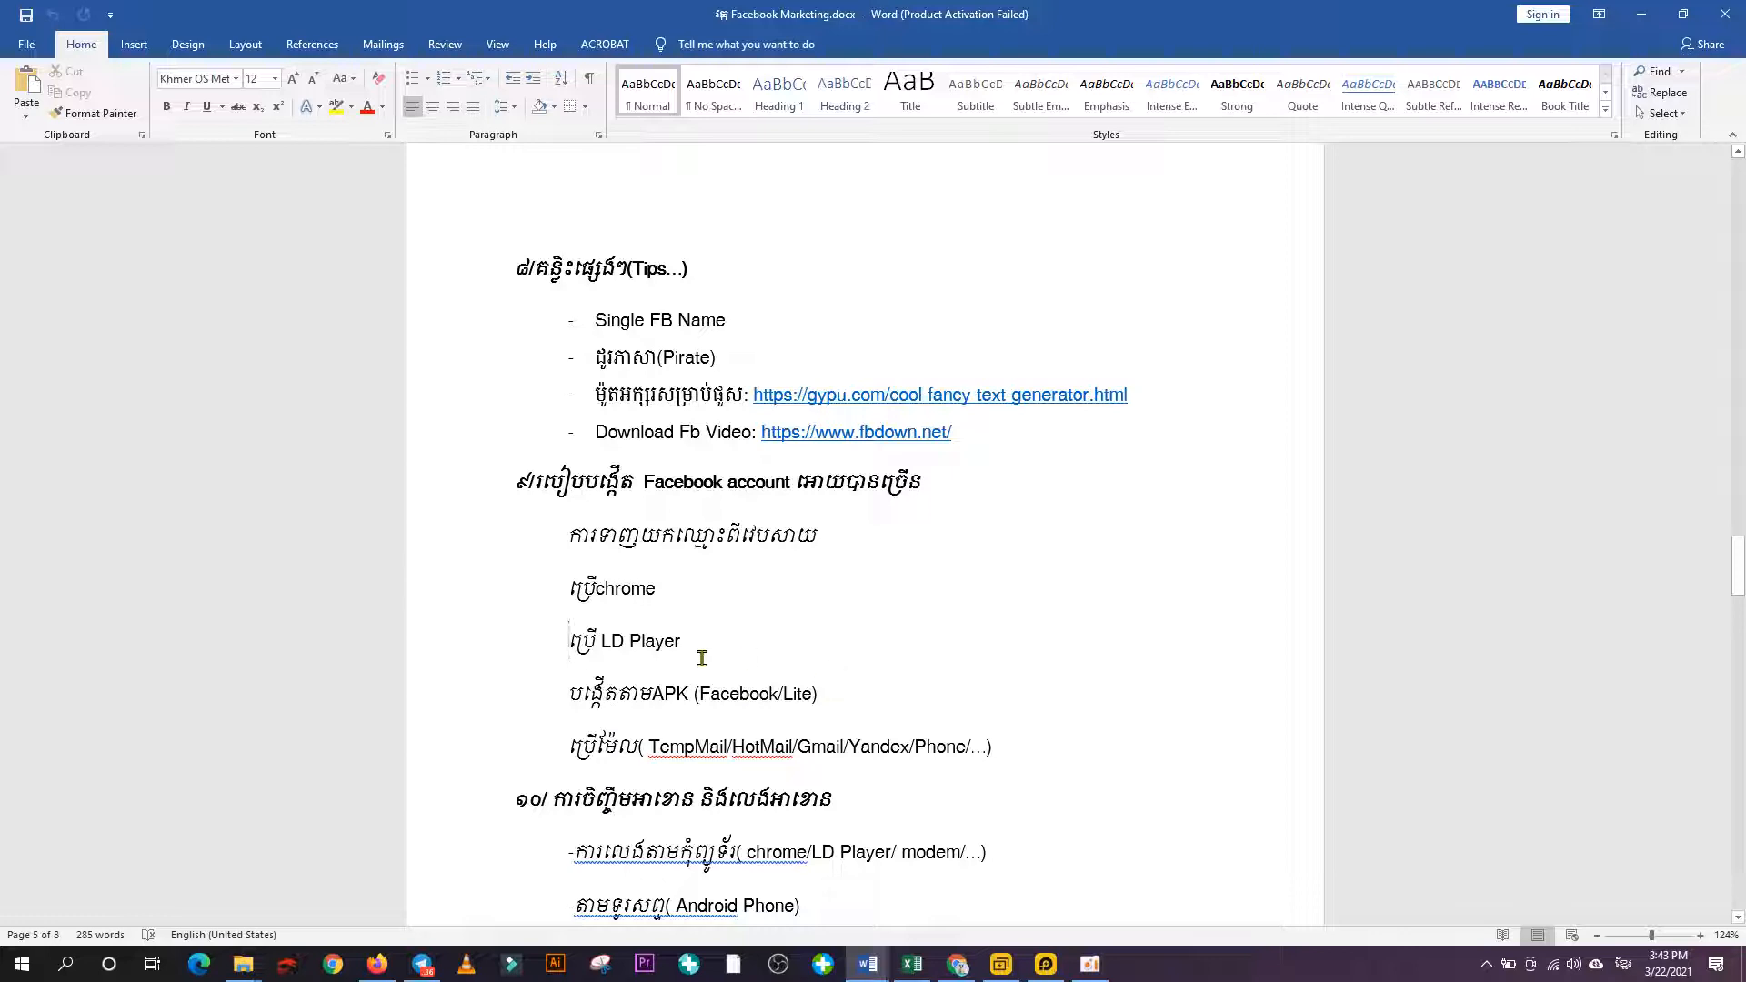
{"action": "left_click_drag", "start_coordinate": [691, 648], "coordinate": [564, 634]}
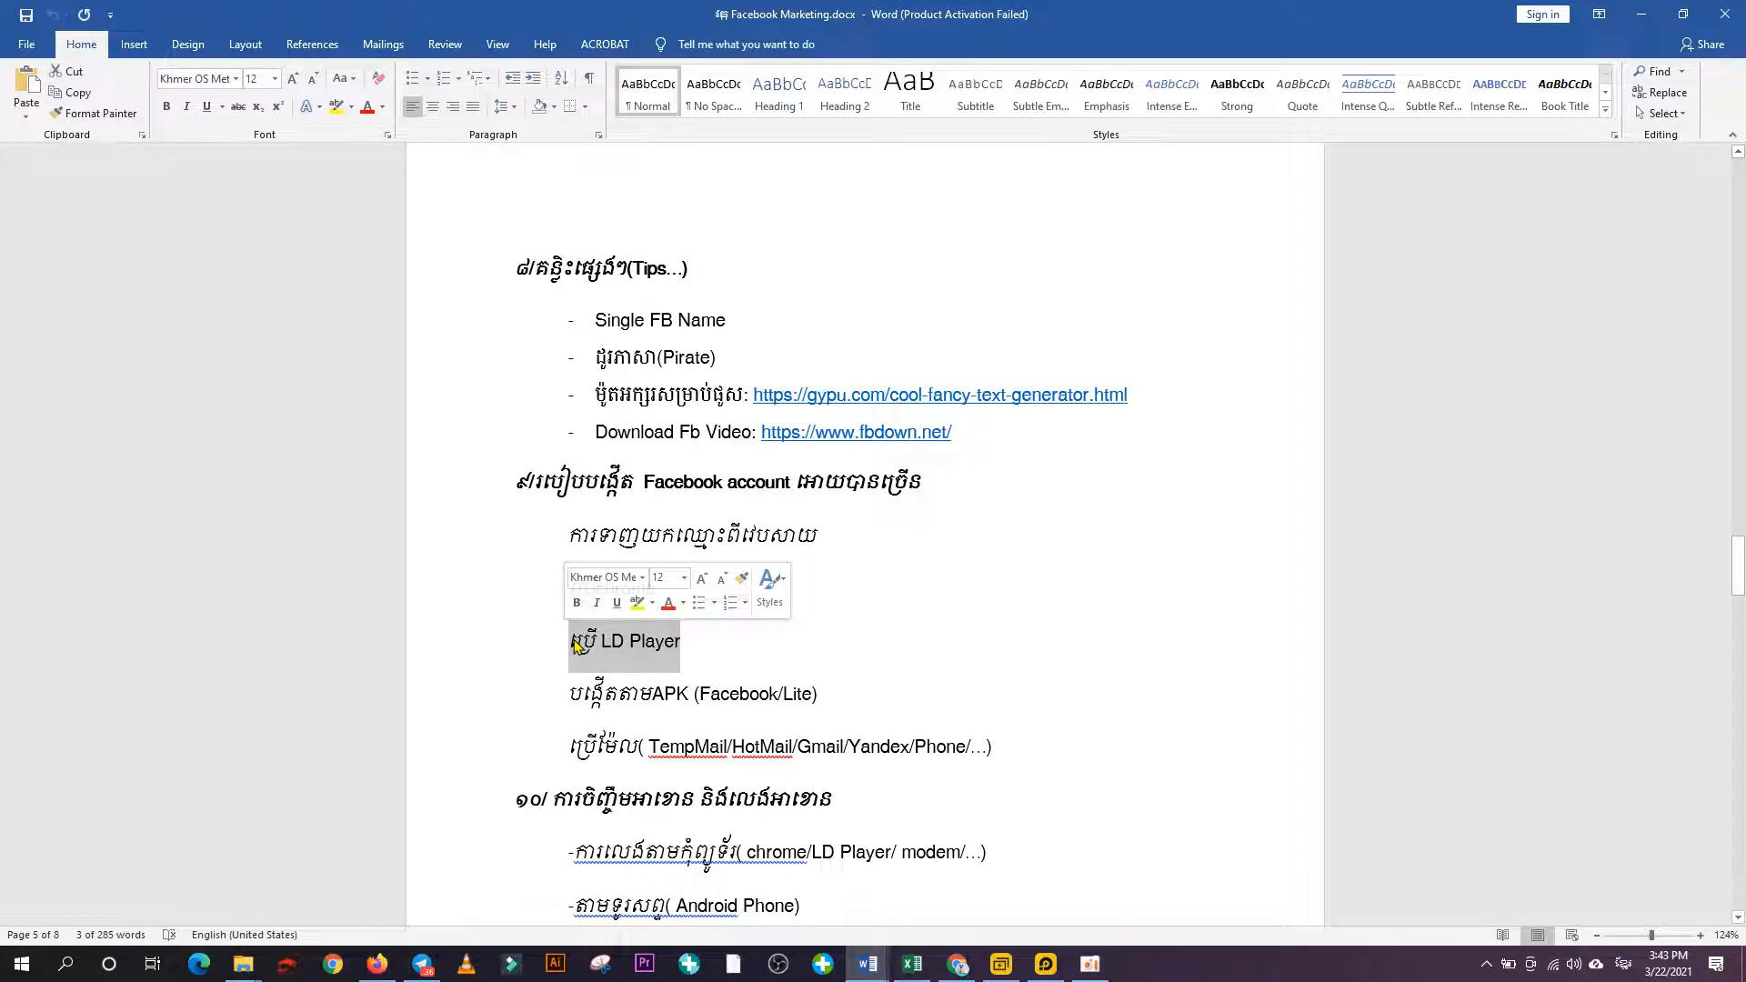
{"action": "left_click", "coordinate": [818, 663]}
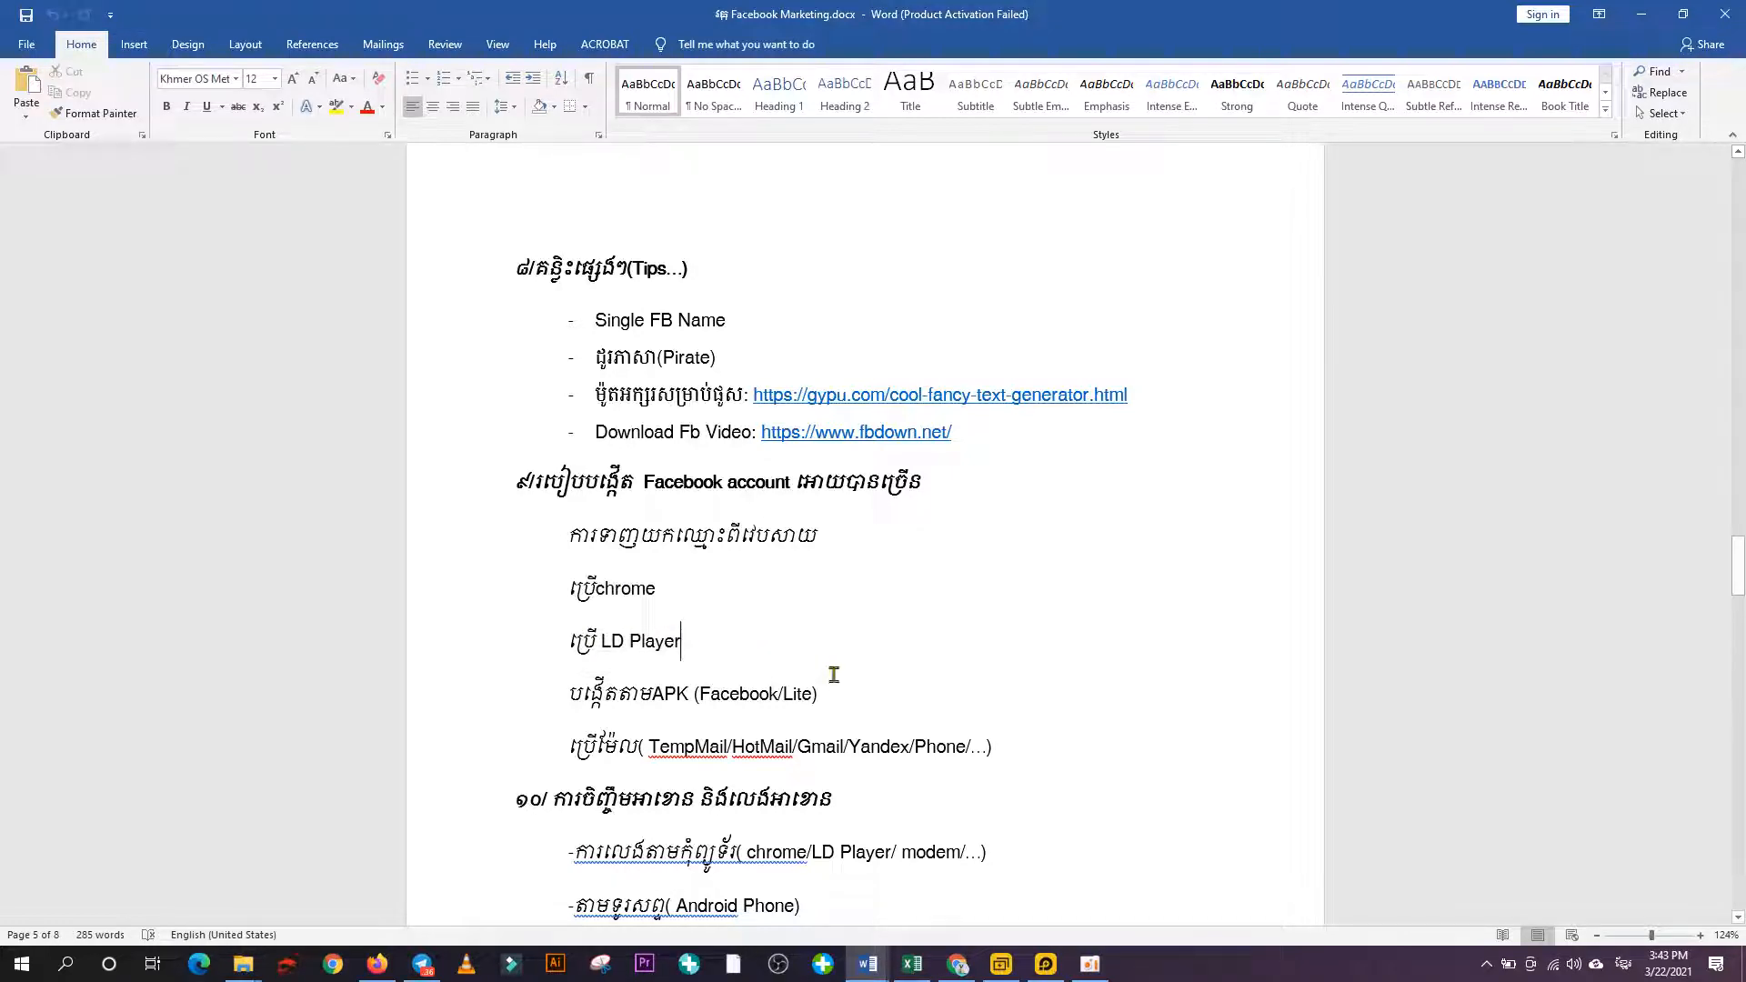
{"action": "left_click", "coordinate": [841, 696]}
{"action": "left_click", "coordinate": [688, 589]}
{"action": "left_click", "coordinate": [697, 632]}
{"action": "left_click", "coordinate": [826, 702]}
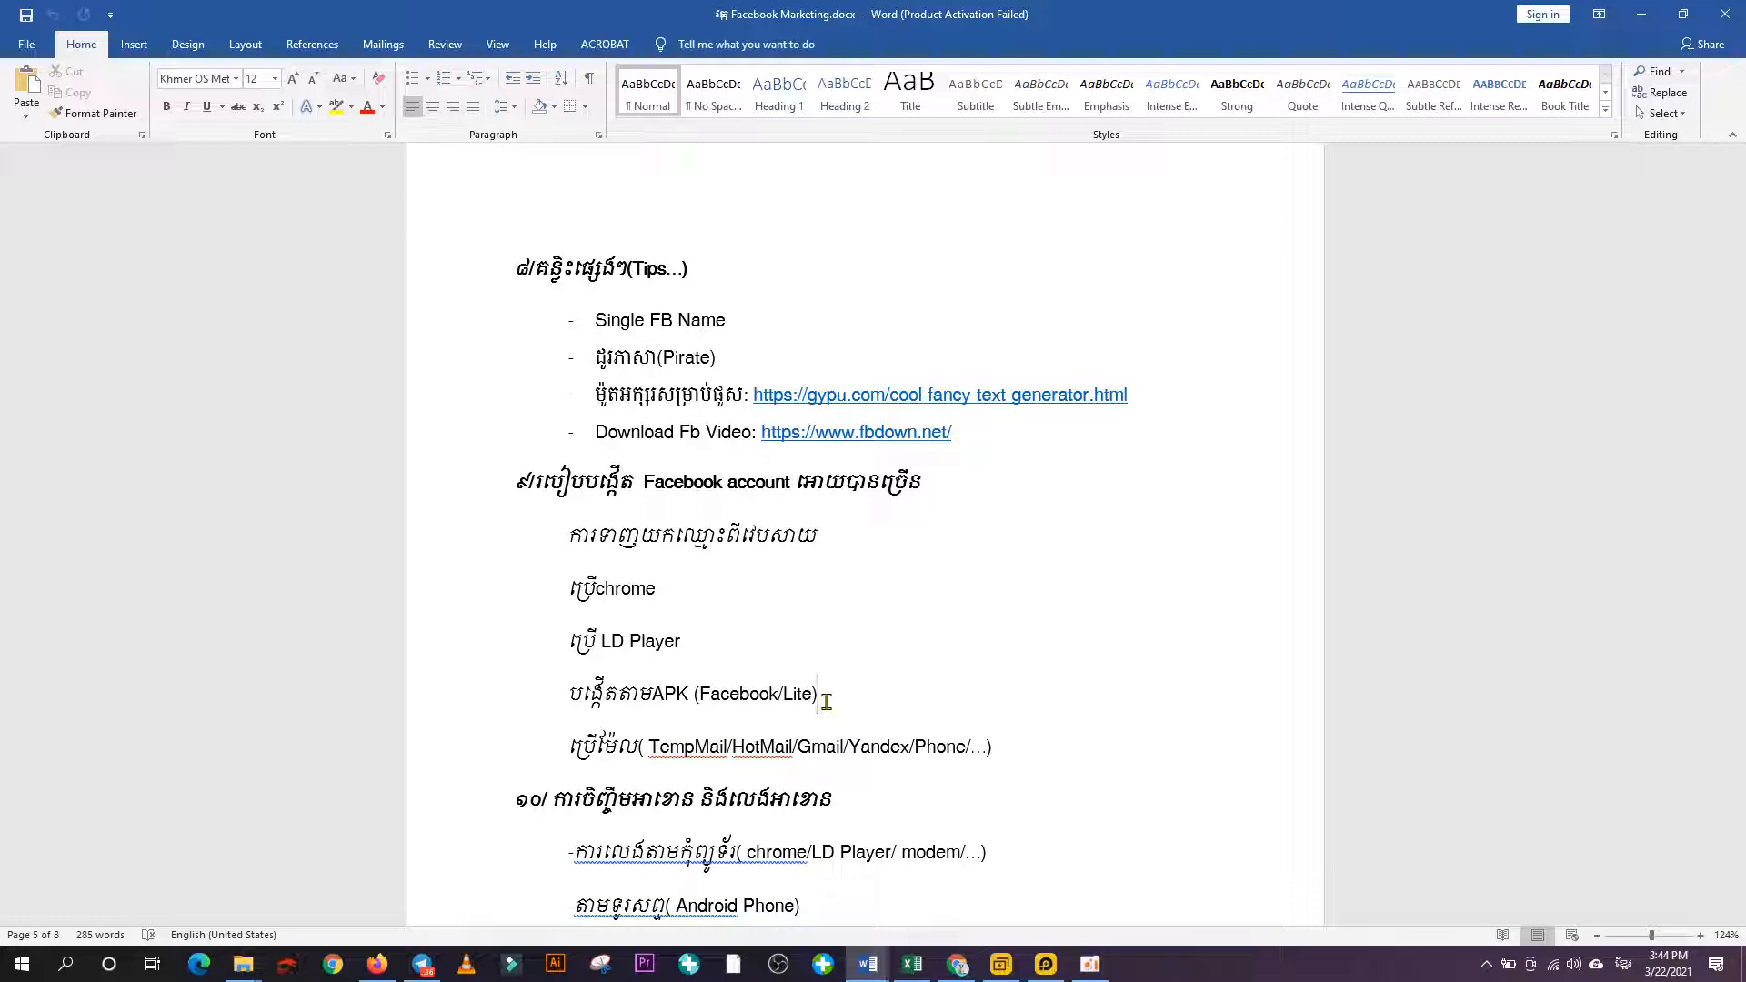
{"action": "left_click", "coordinate": [714, 643]}
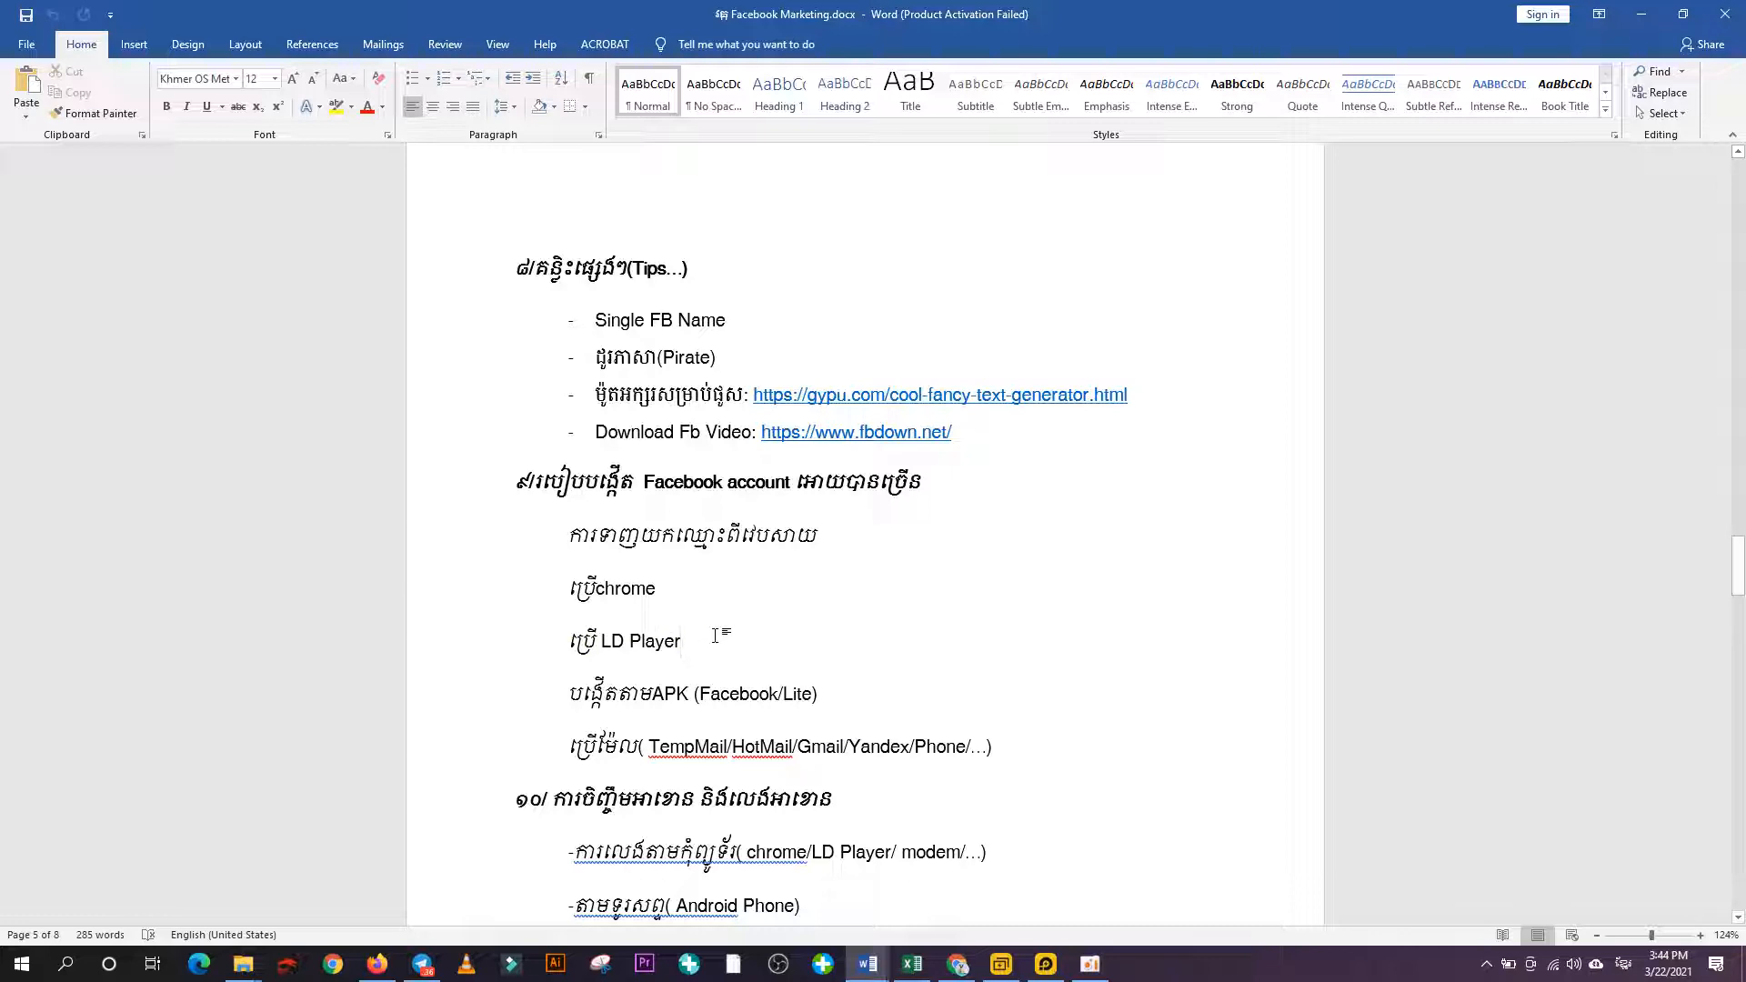
{"action": "left_click", "coordinate": [663, 596]}
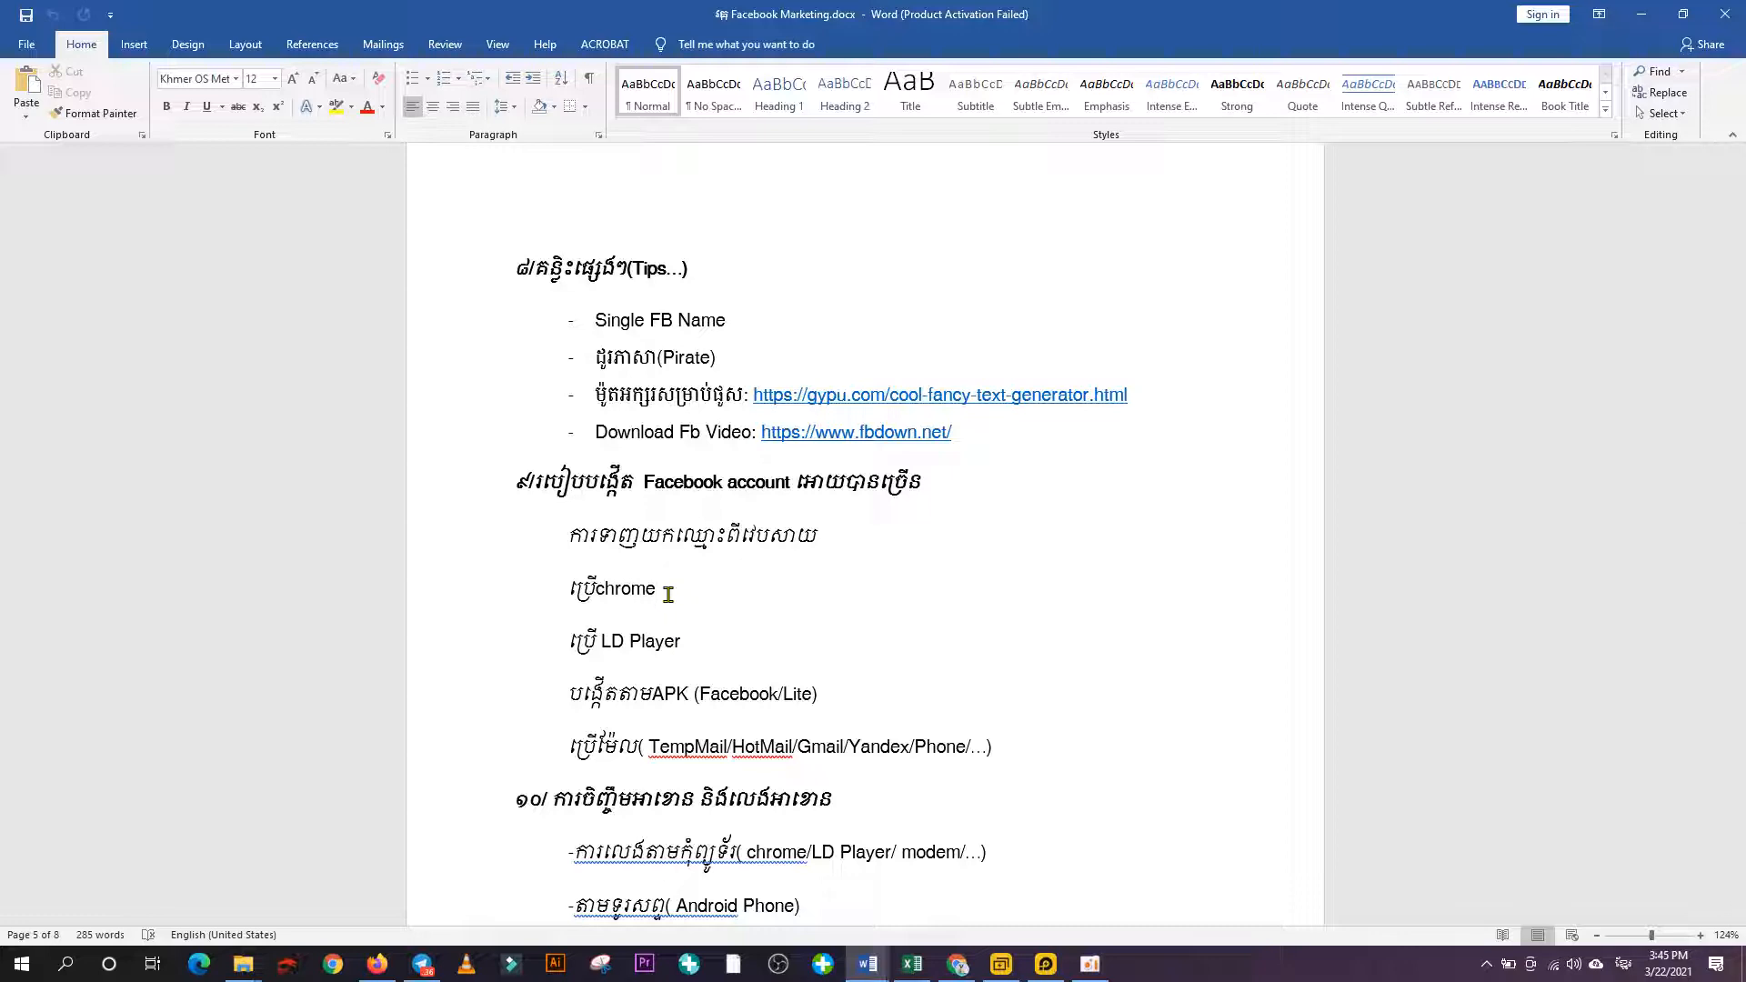
{"action": "left_click", "coordinate": [716, 637]}
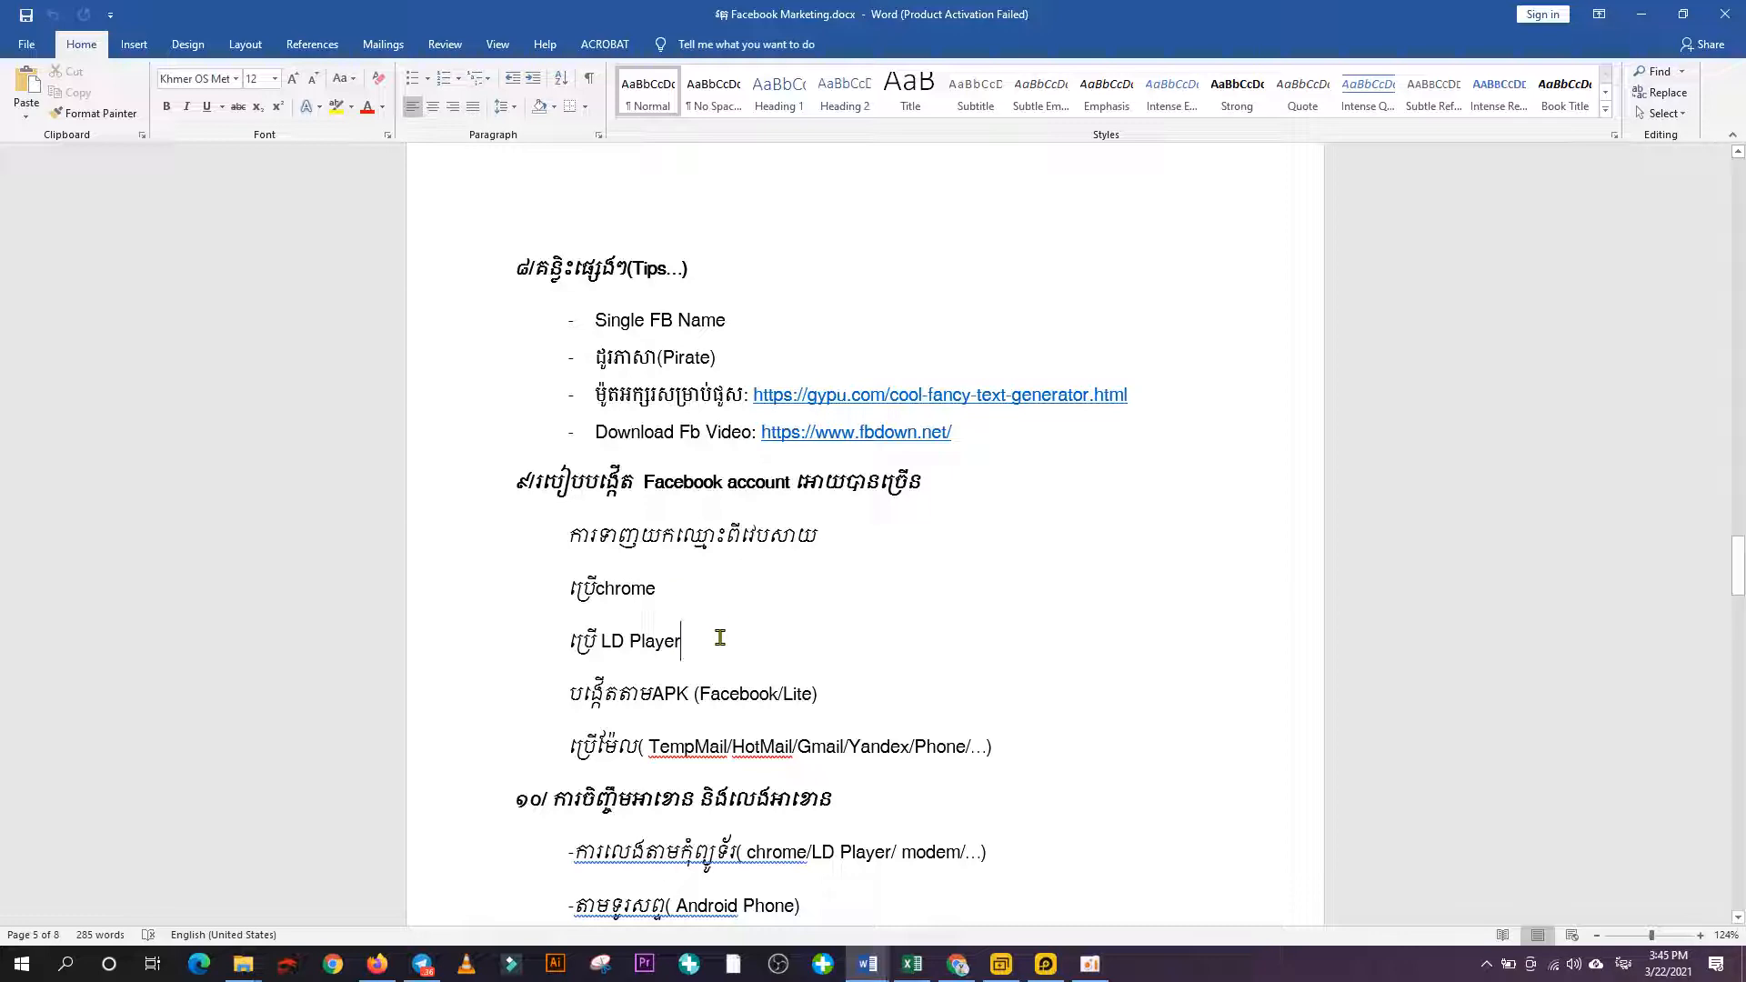
{"action": "left_click_drag", "start_coordinate": [715, 636], "coordinate": [581, 642]}
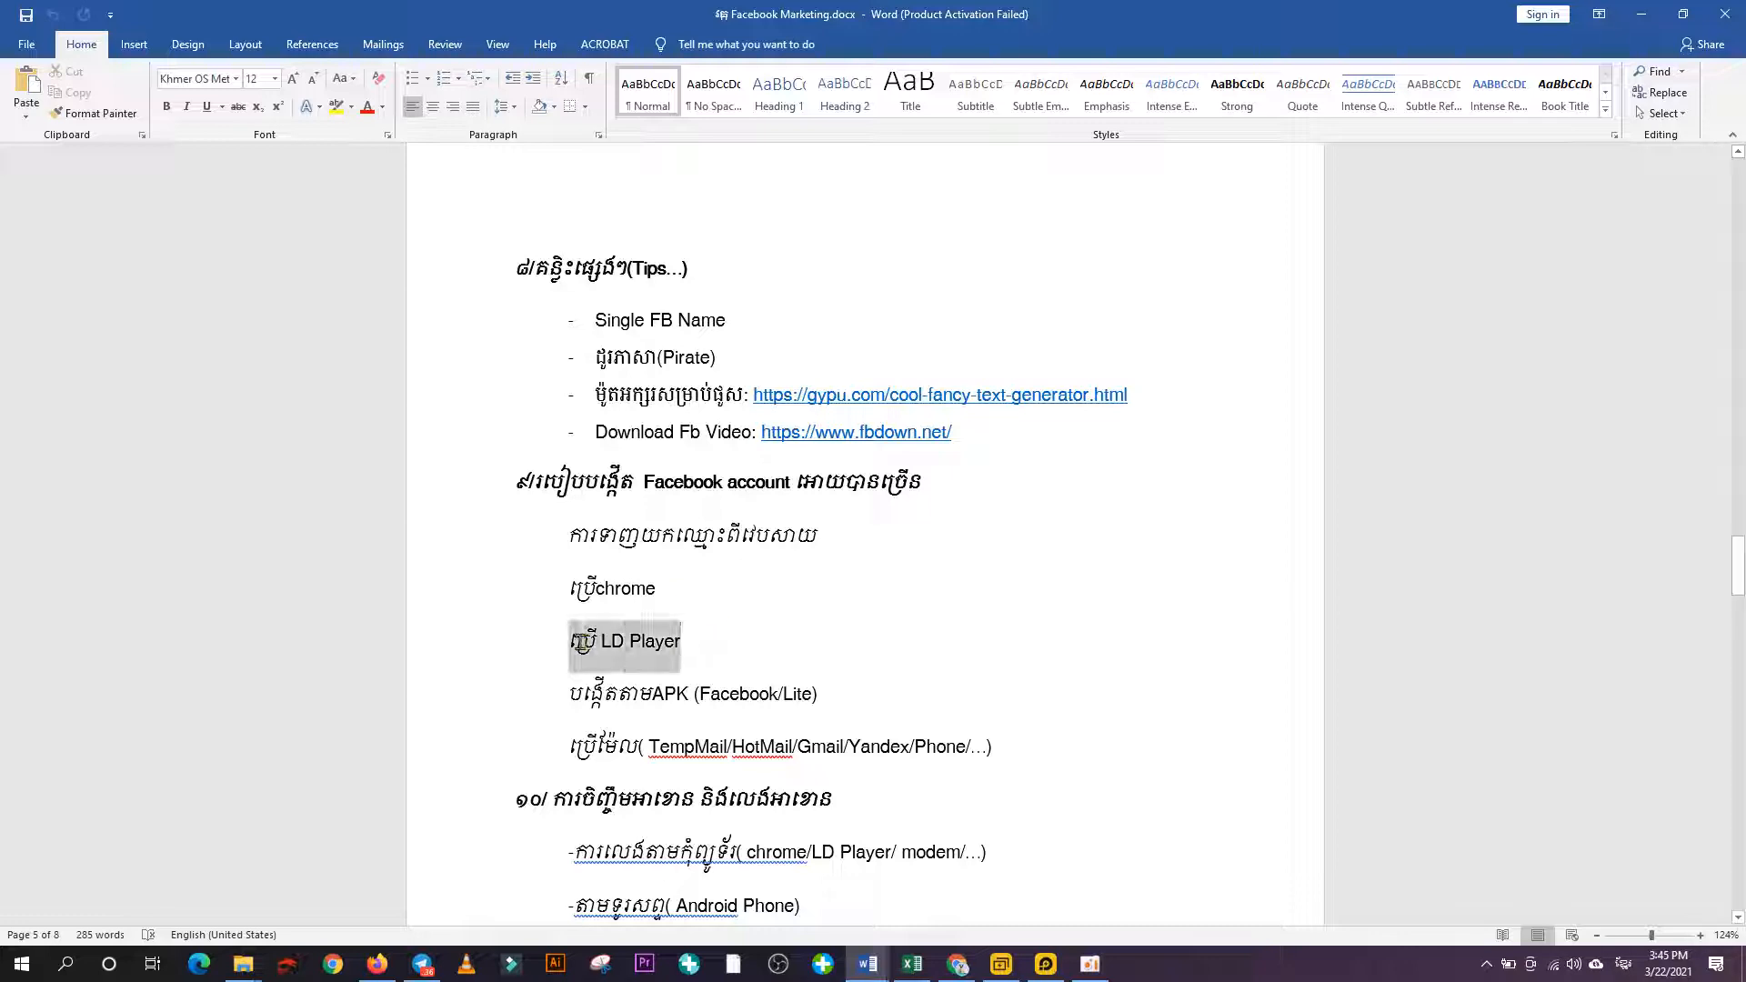
{"action": "left_click", "coordinate": [690, 645]}
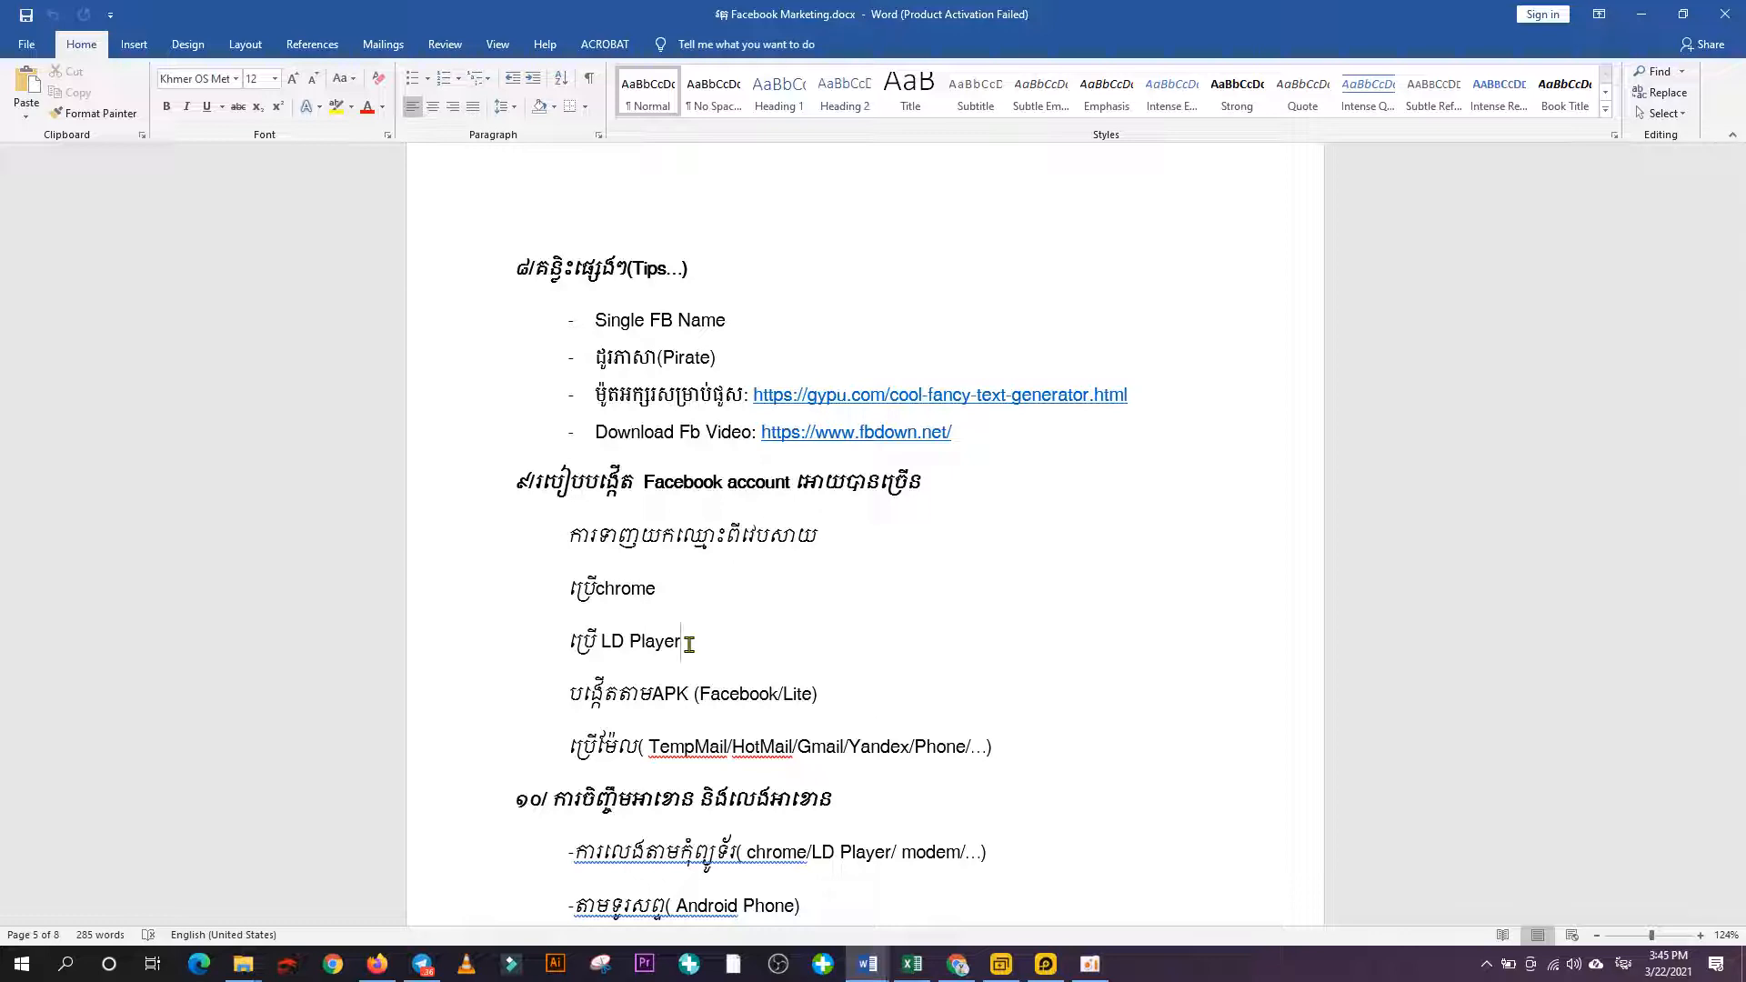
Switch to File Explorer and go back from the LDPlayer Mod folder to the Files folder holding the LDPlayer downloads.
{"action": "left_click", "coordinate": [242, 964]}
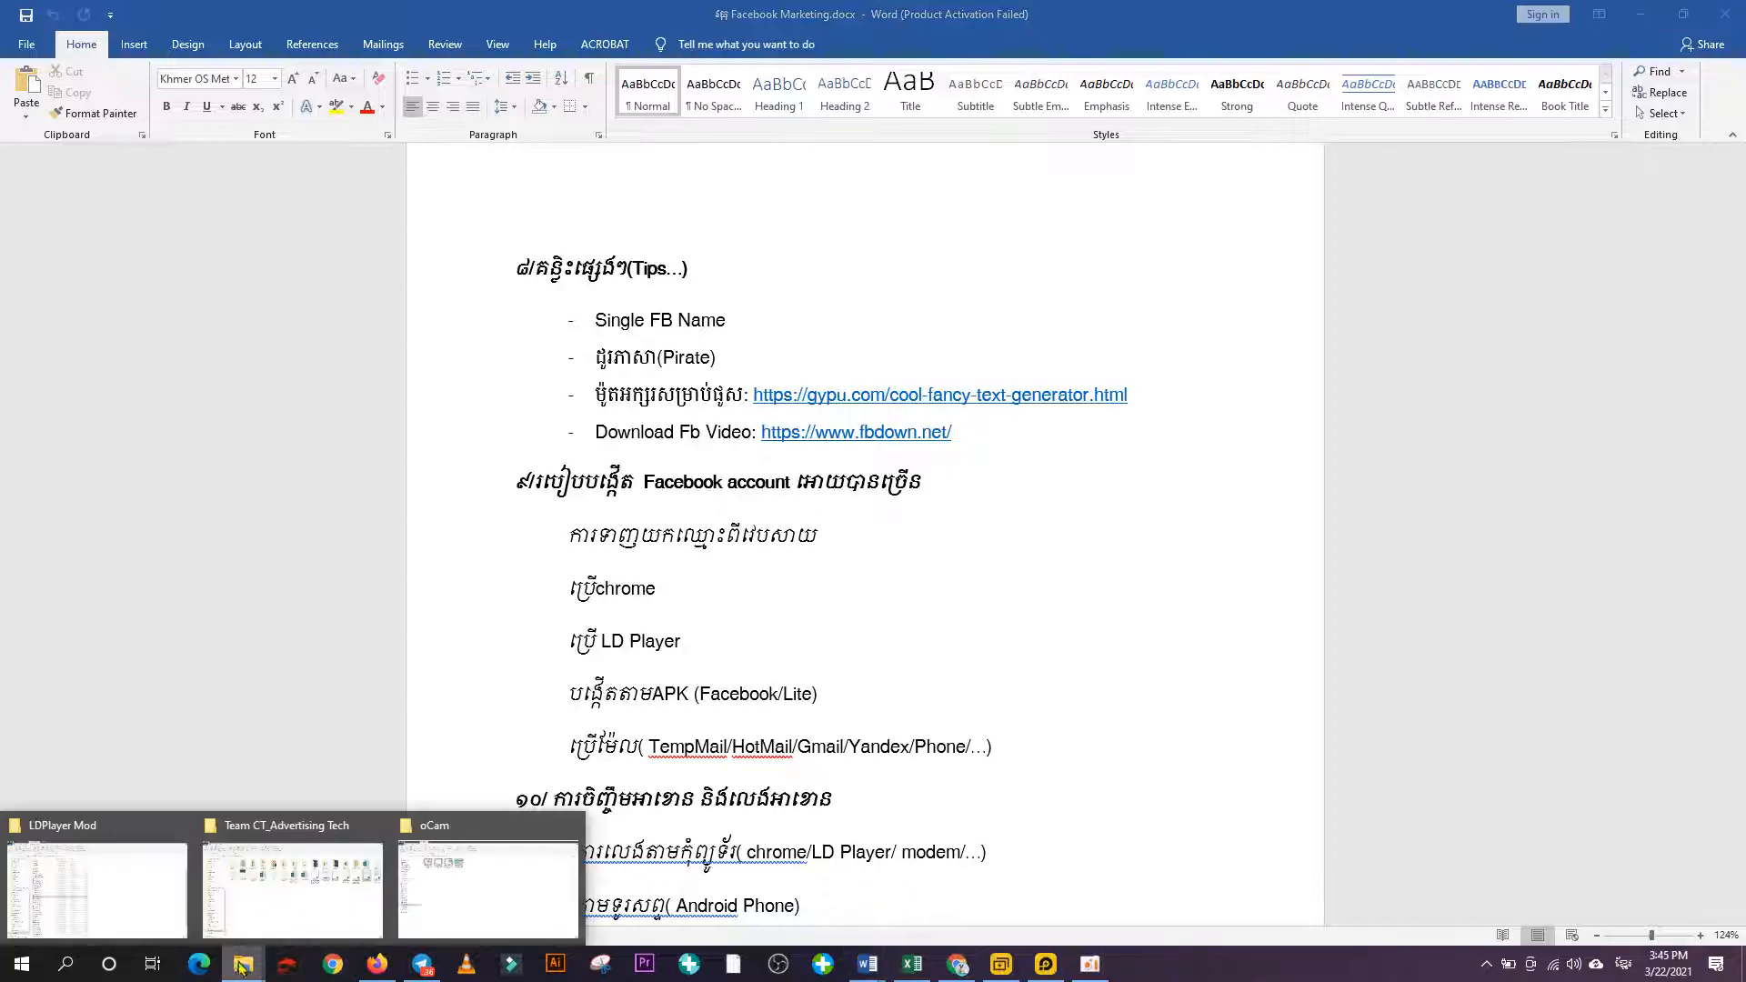
{"action": "left_click", "coordinate": [289, 902]}
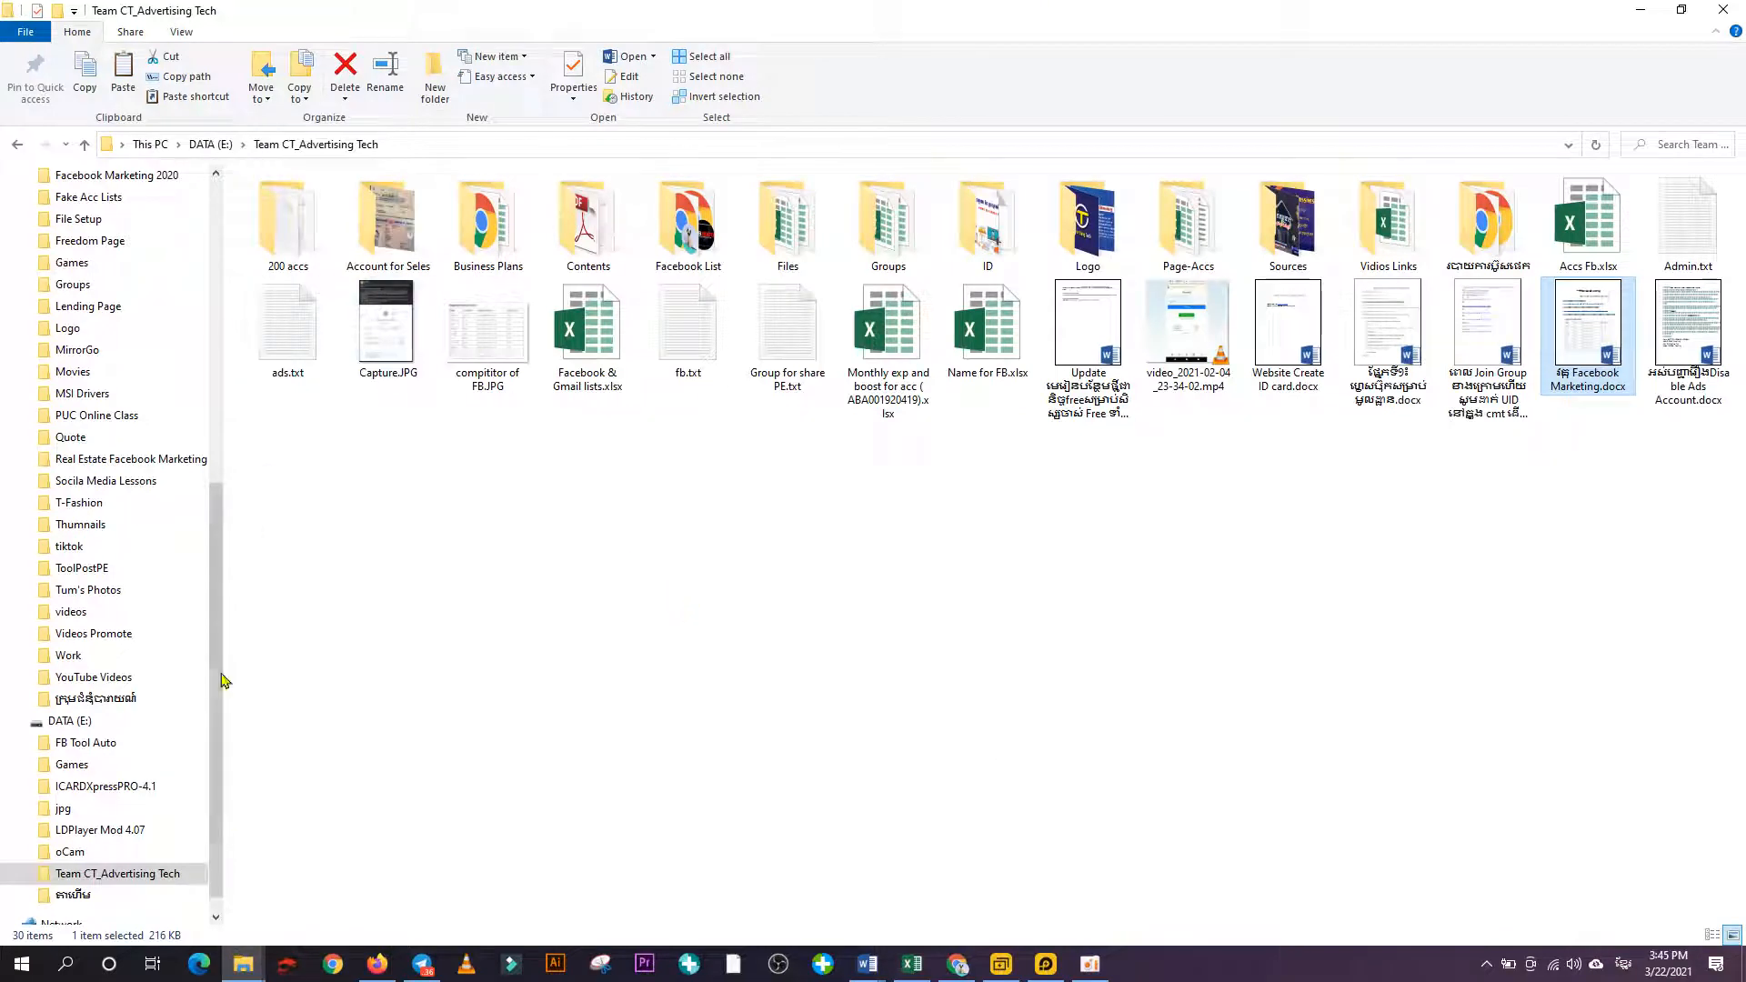
{"action": "left_click", "coordinate": [249, 971]}
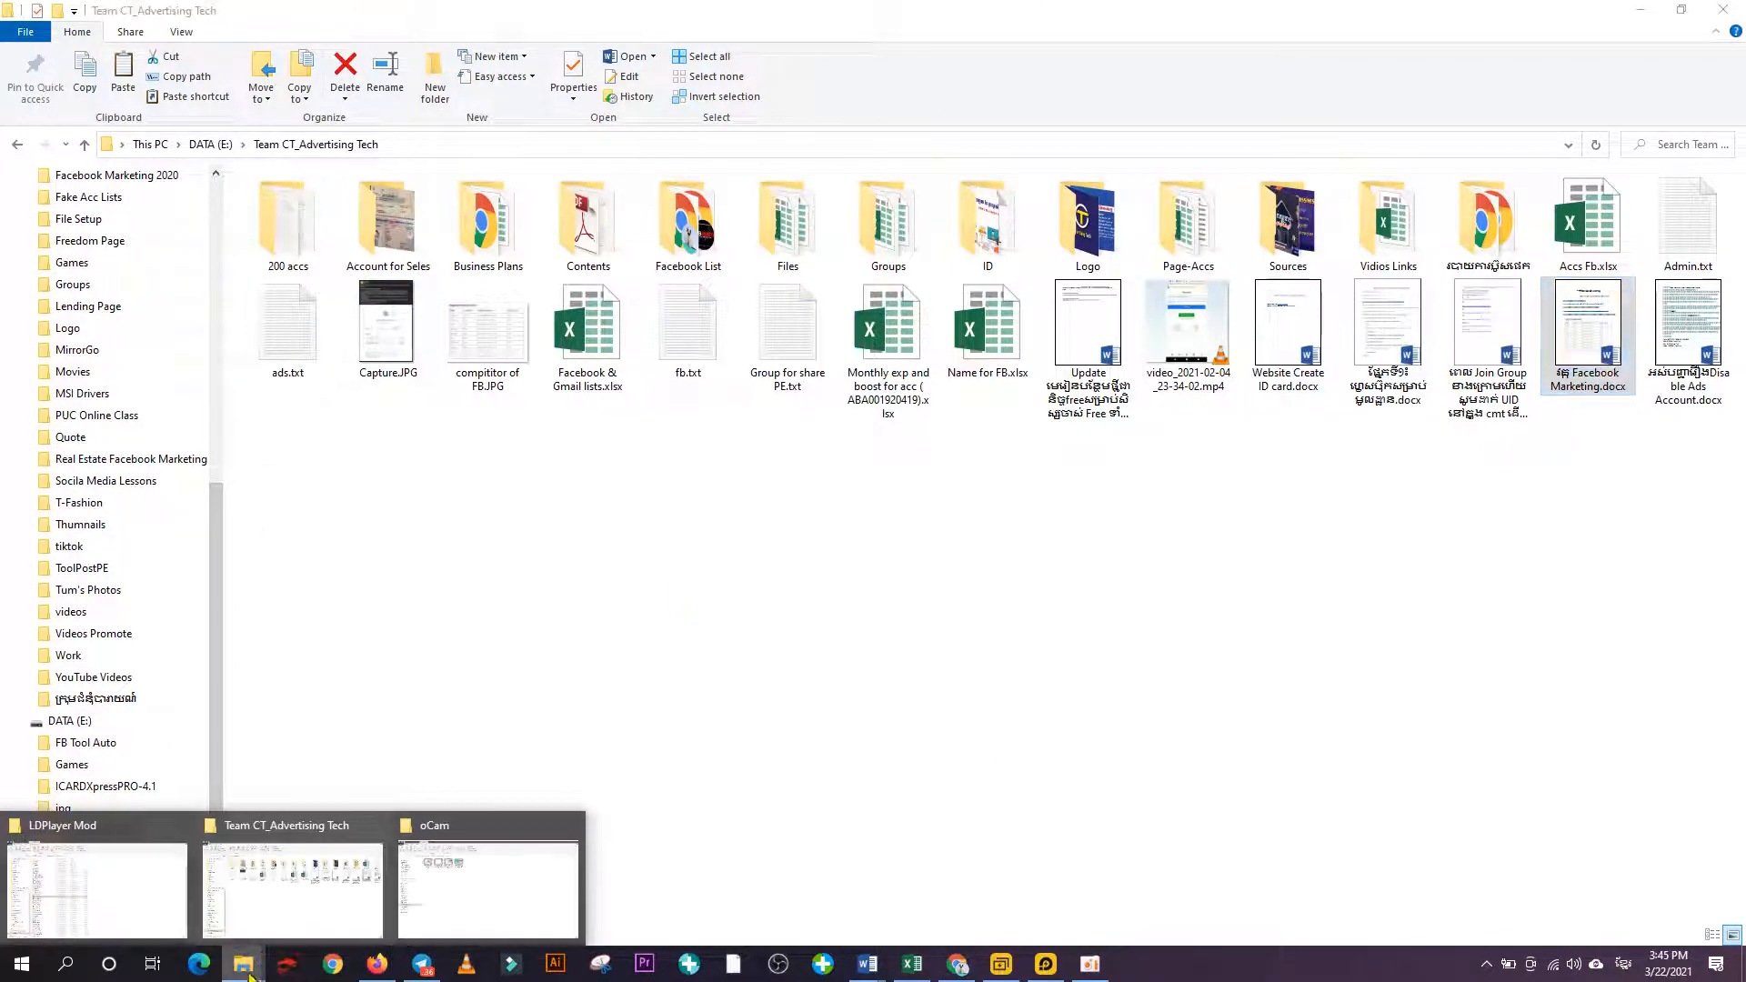
{"action": "left_click", "coordinate": [118, 883]}
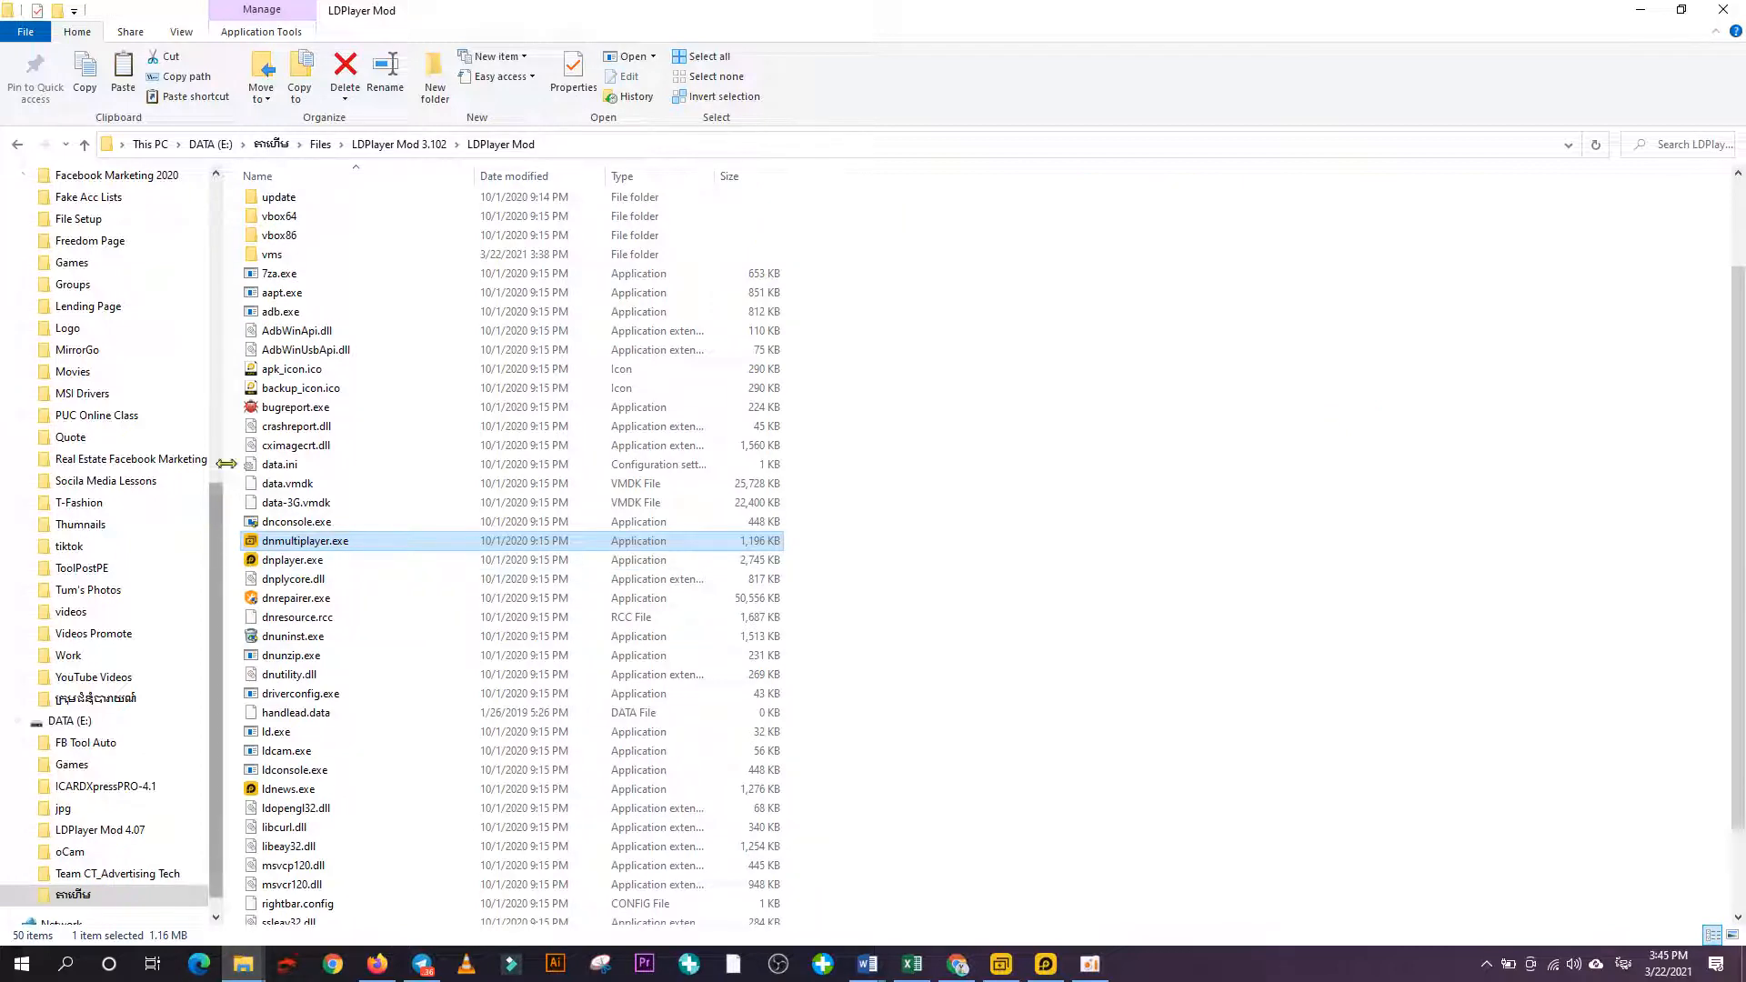
{"action": "left_click", "coordinate": [19, 146]}
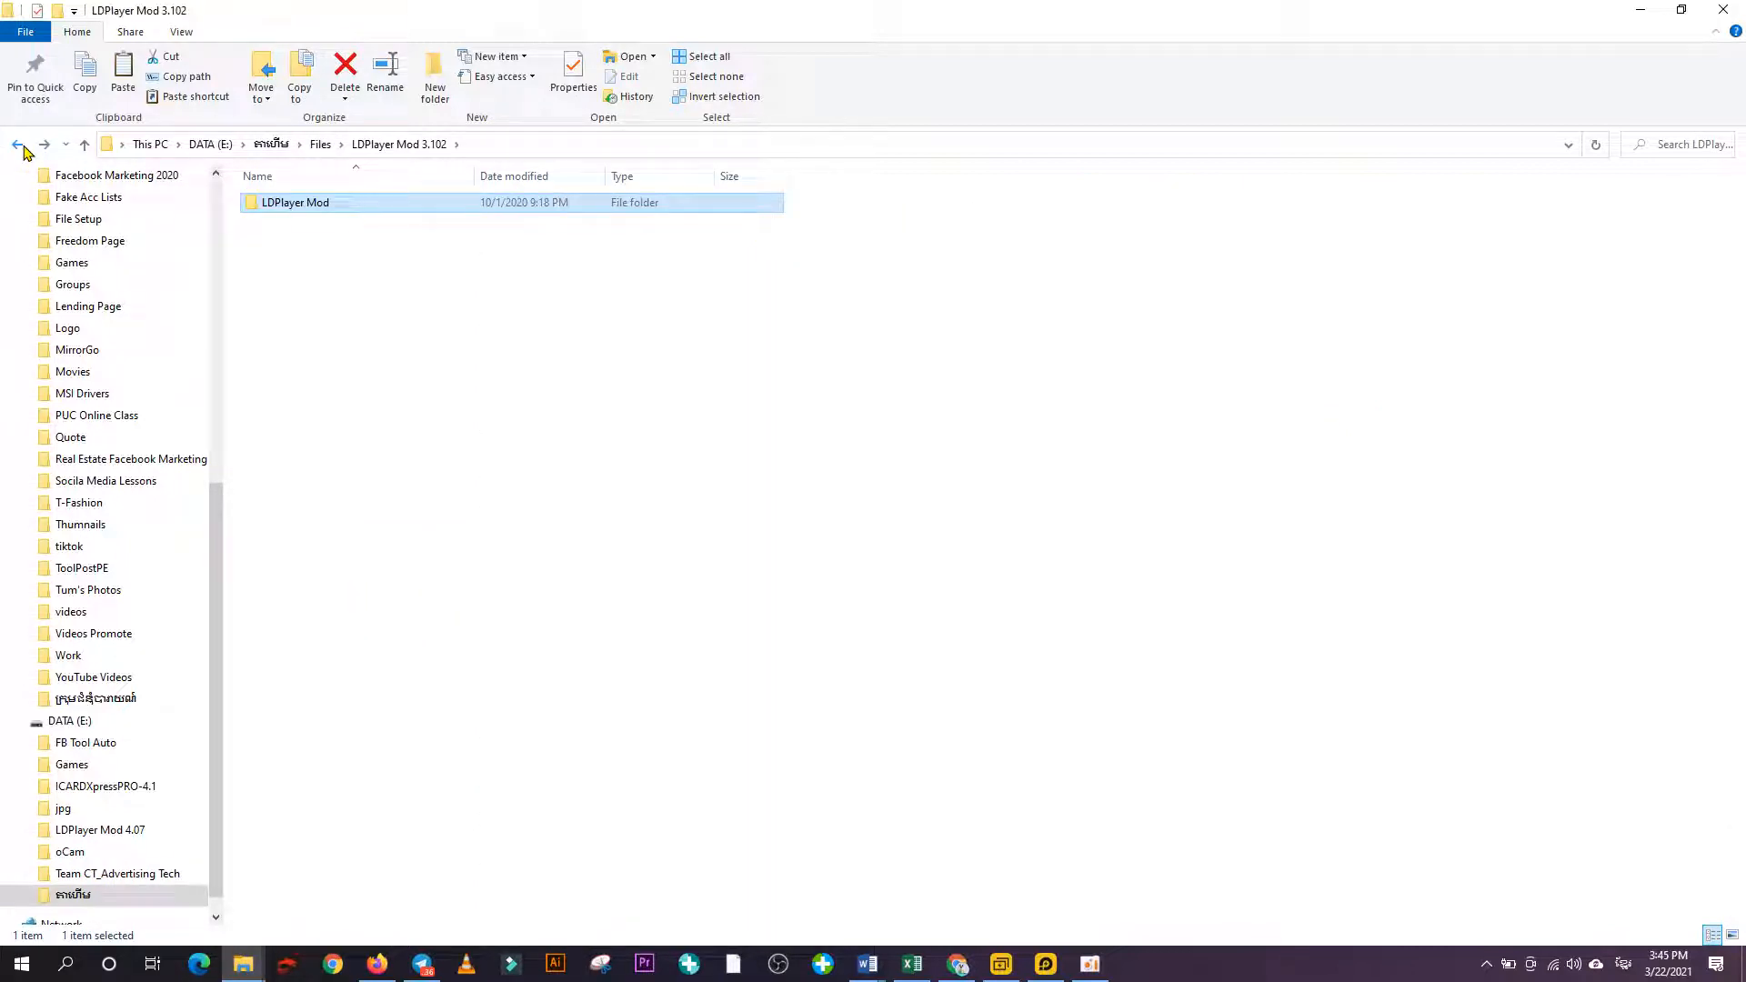
{"action": "left_click", "coordinate": [18, 145]}
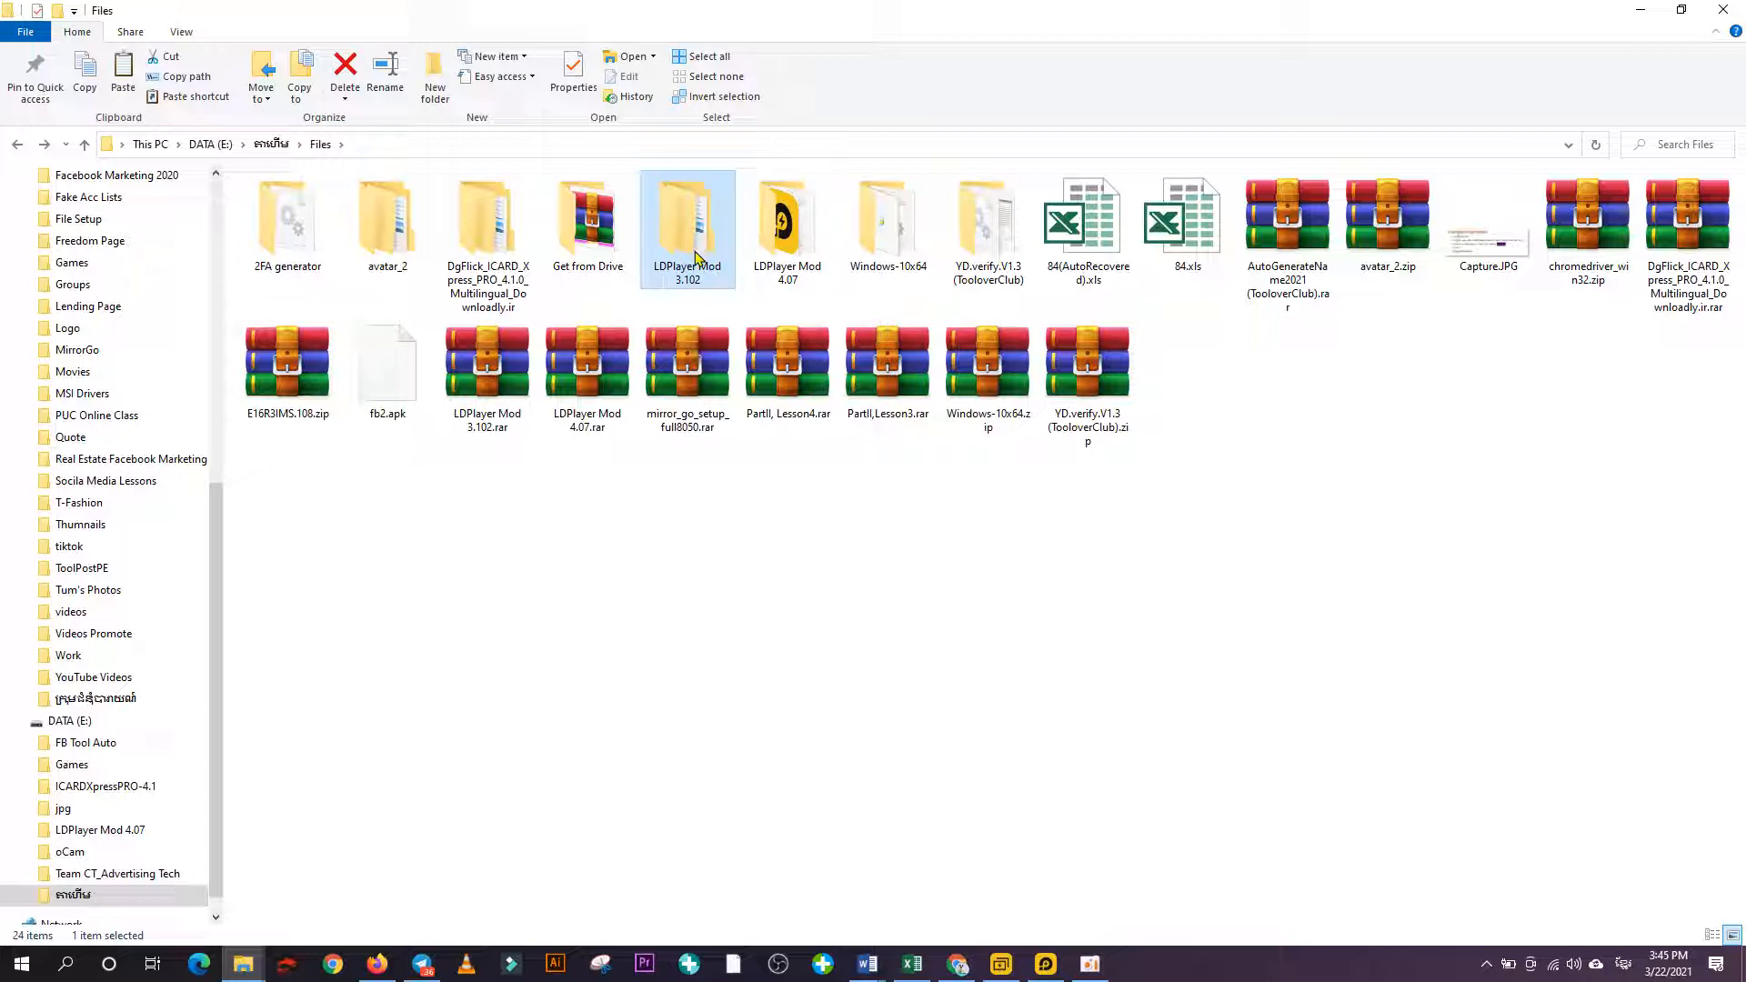
{"action": "mouse_move", "coordinate": [695, 257]}
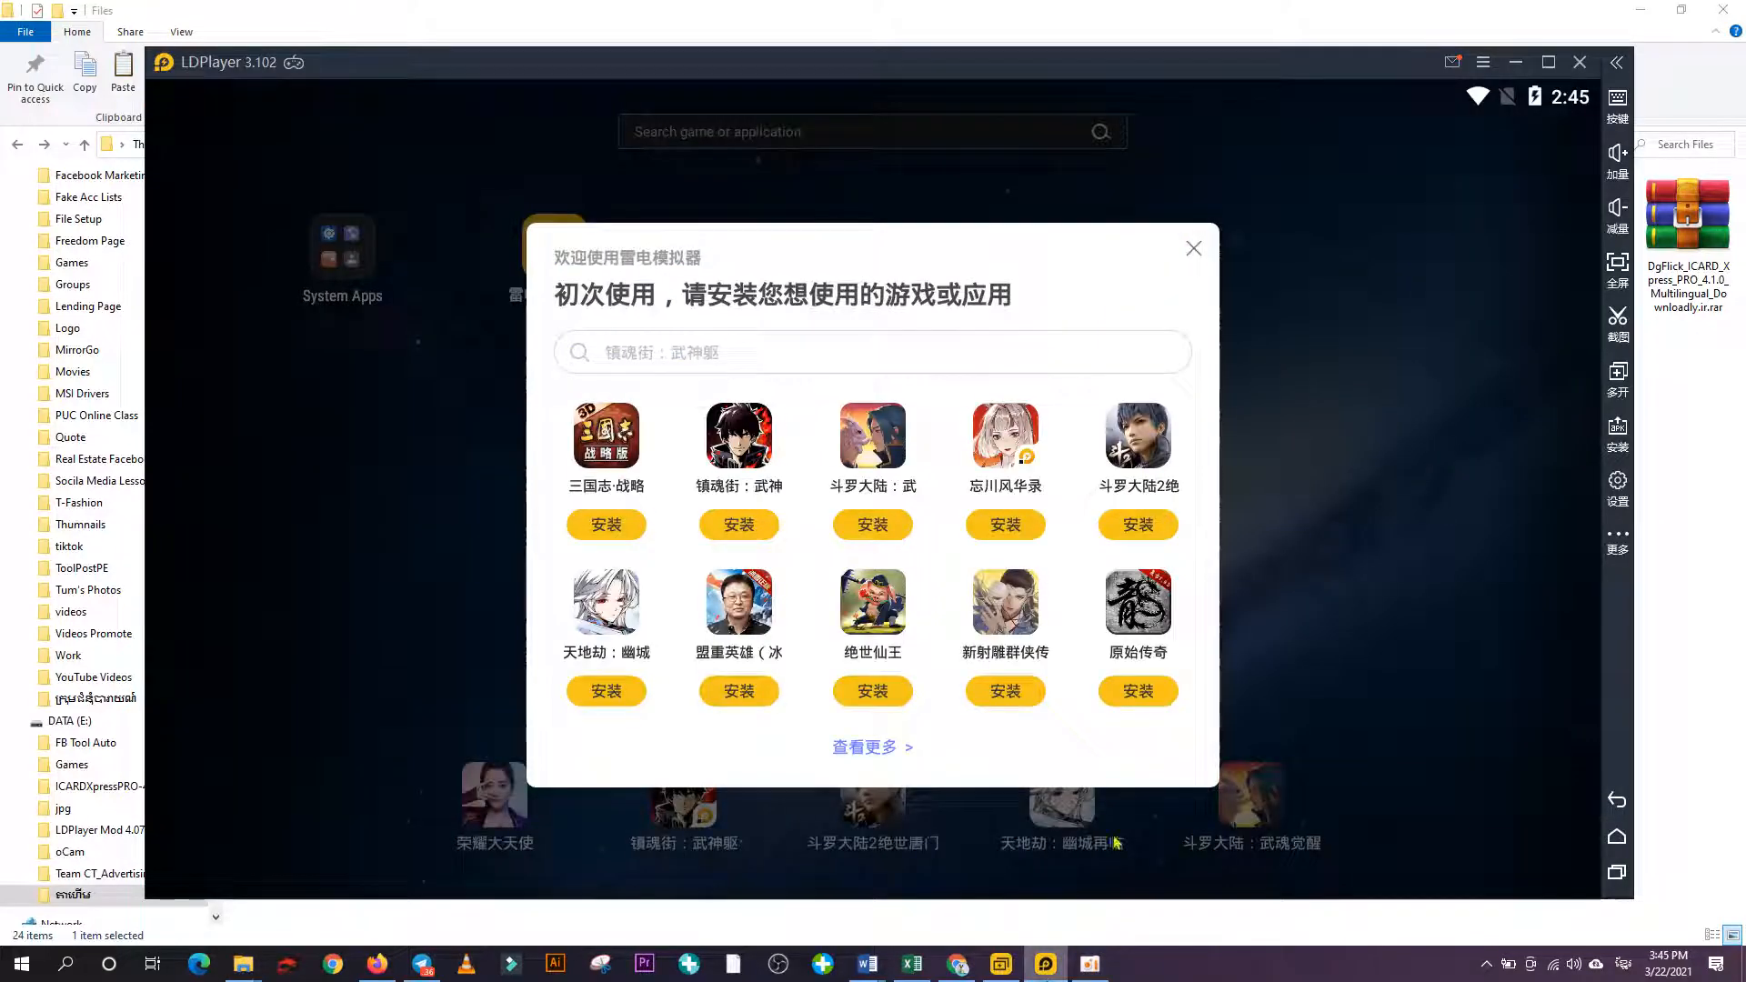
Dismiss the welcome popup in LDPlayer 3.102, then close the emulator and the LDMultiPlayer window.
{"action": "left_click", "coordinate": [1194, 249]}
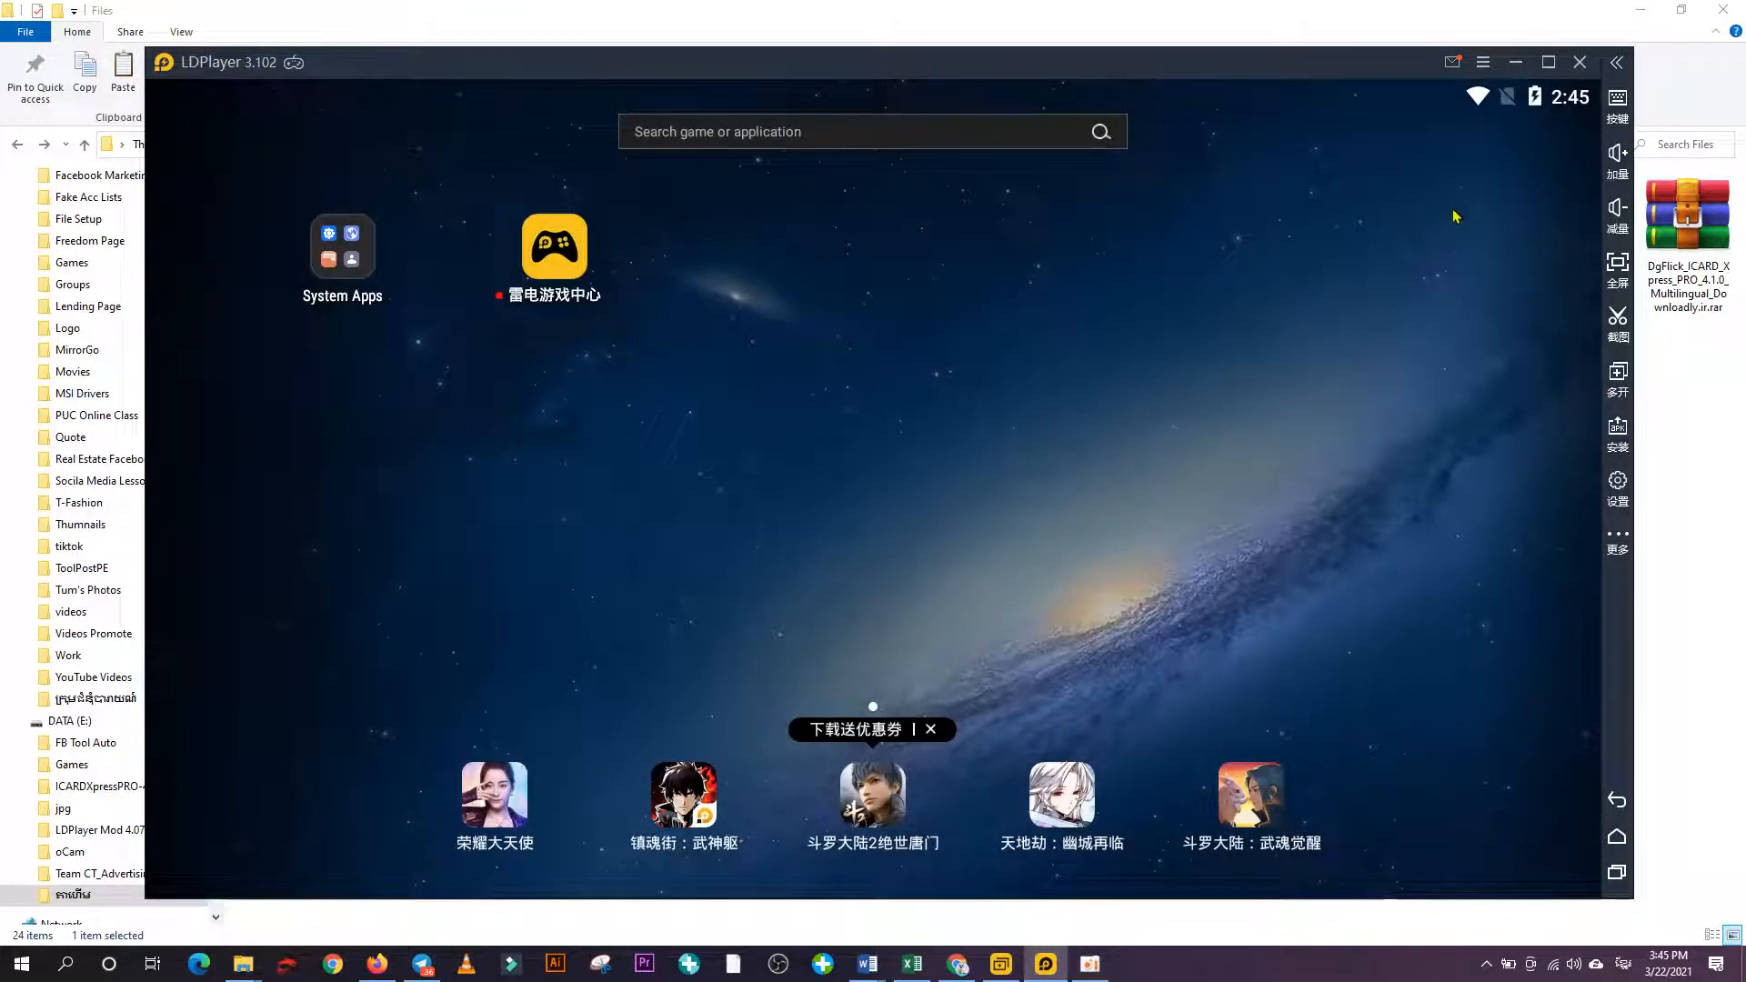
{"action": "left_click", "coordinate": [1580, 61]}
{"action": "left_click", "coordinate": [935, 543]}
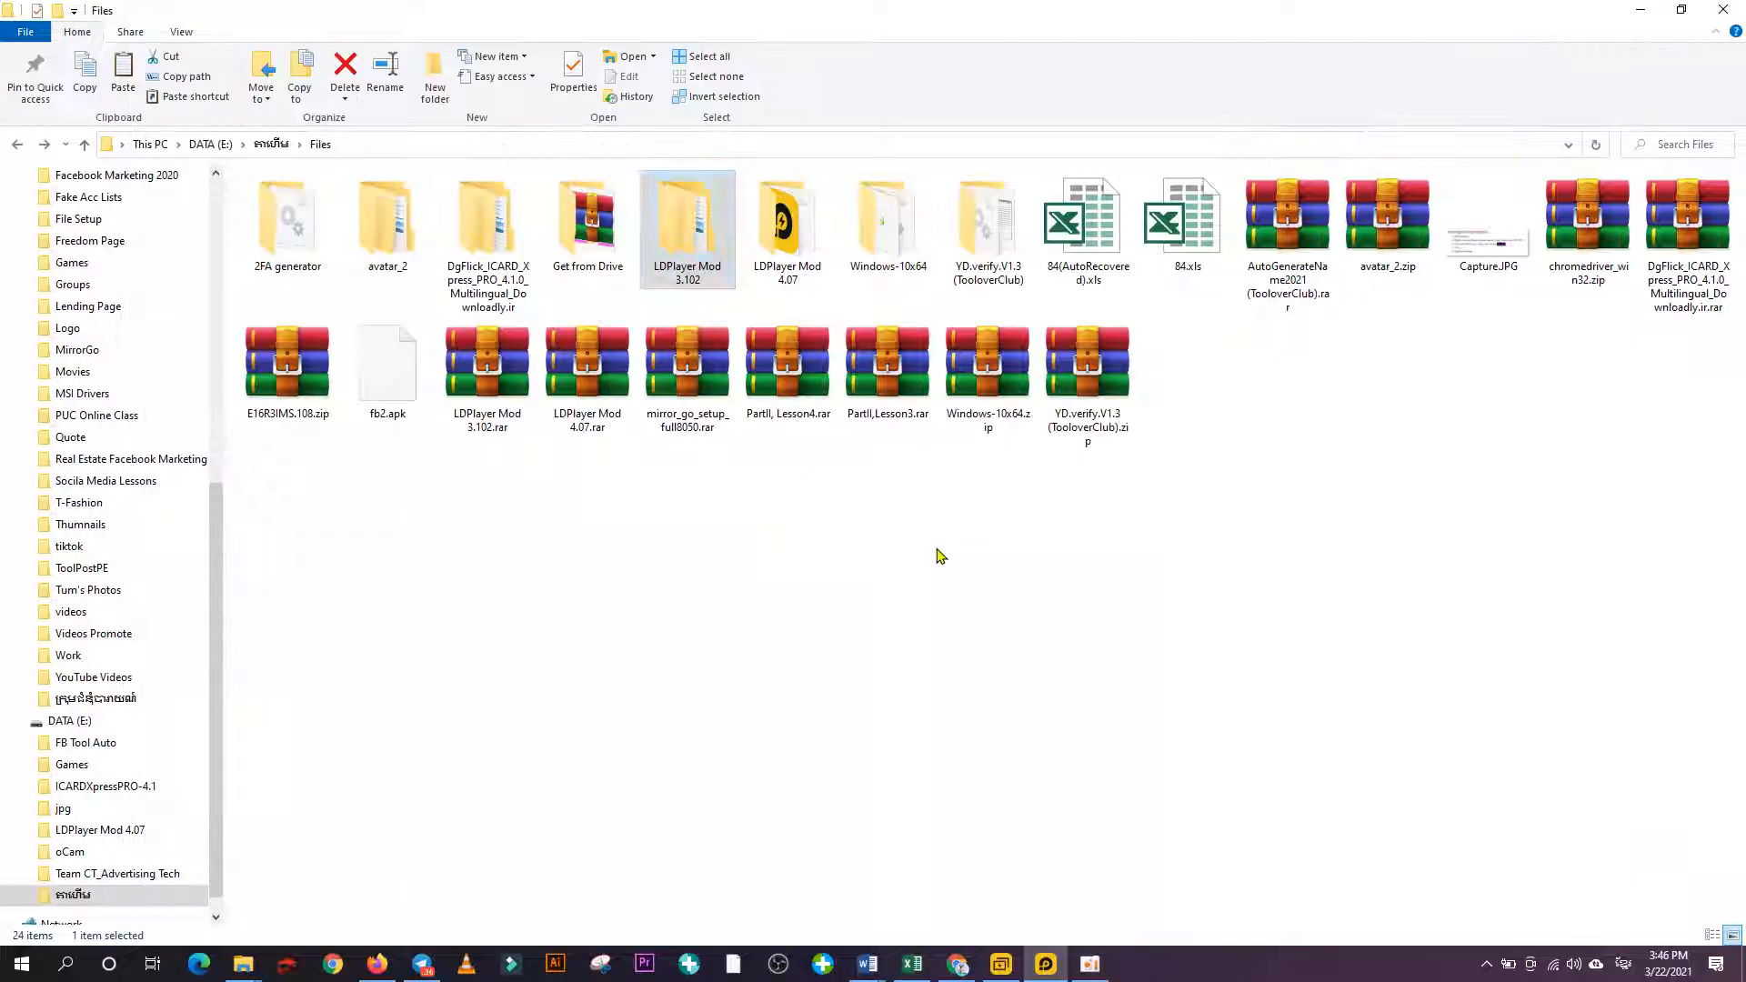
{"action": "left_click", "coordinate": [999, 966]}
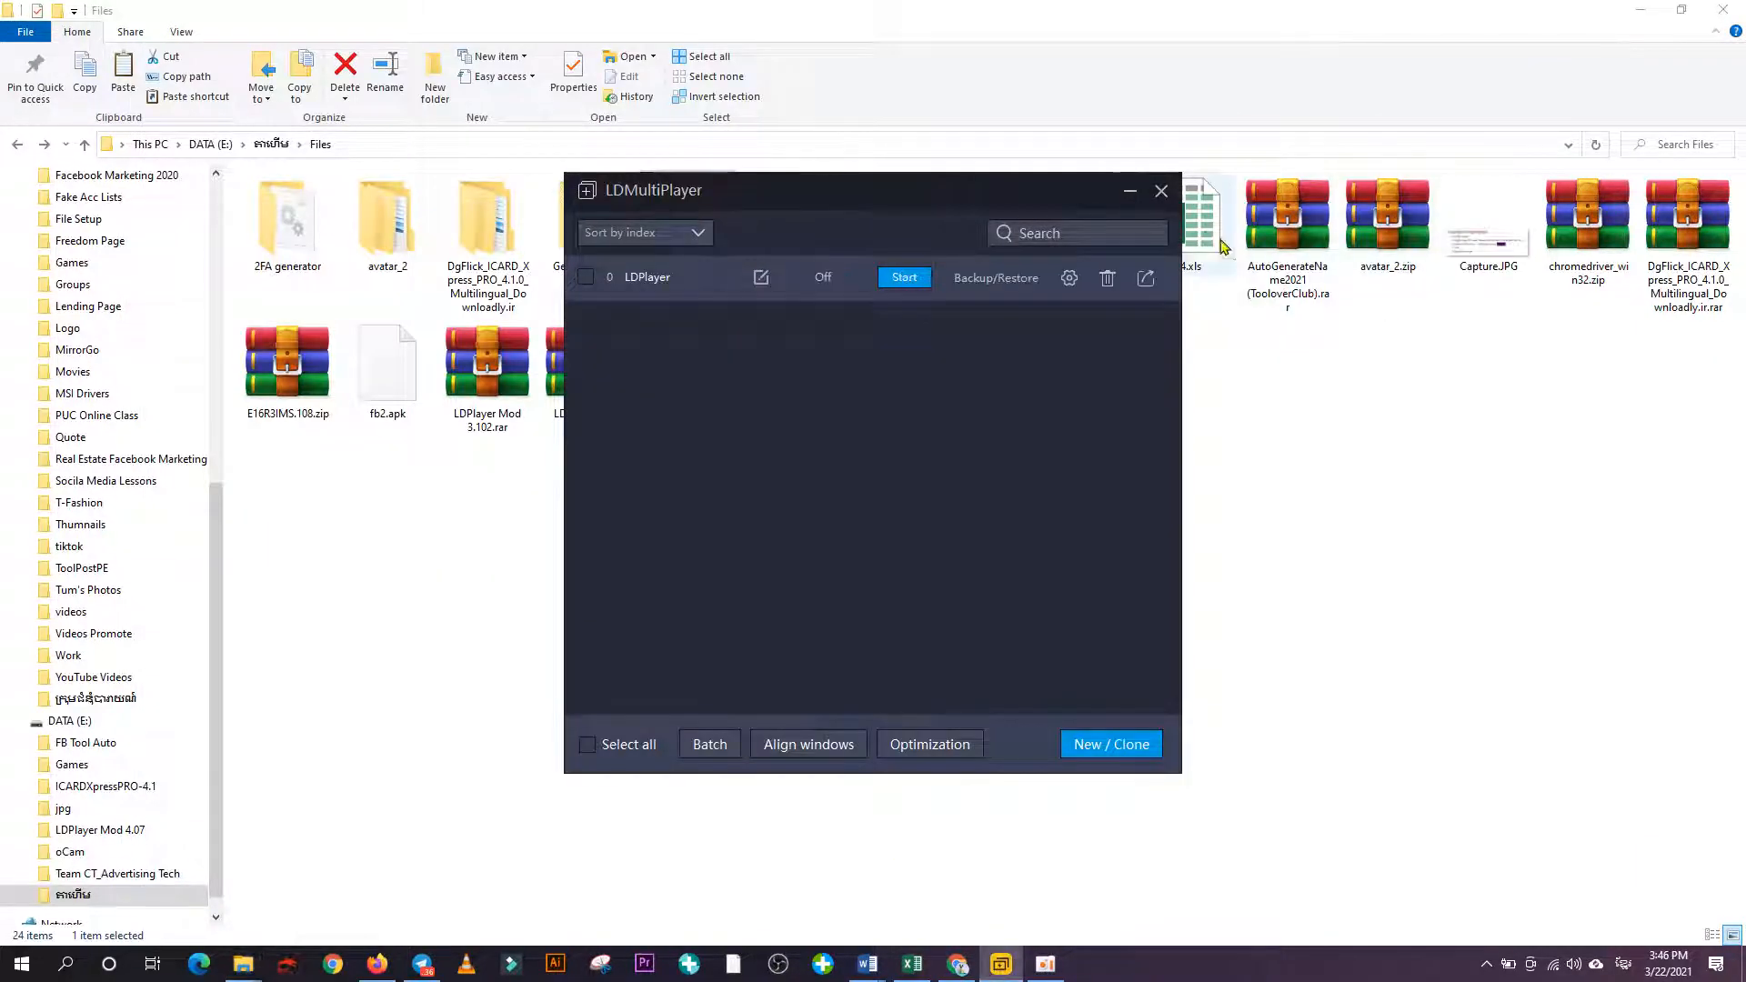
{"action": "left_click", "coordinate": [1160, 188]}
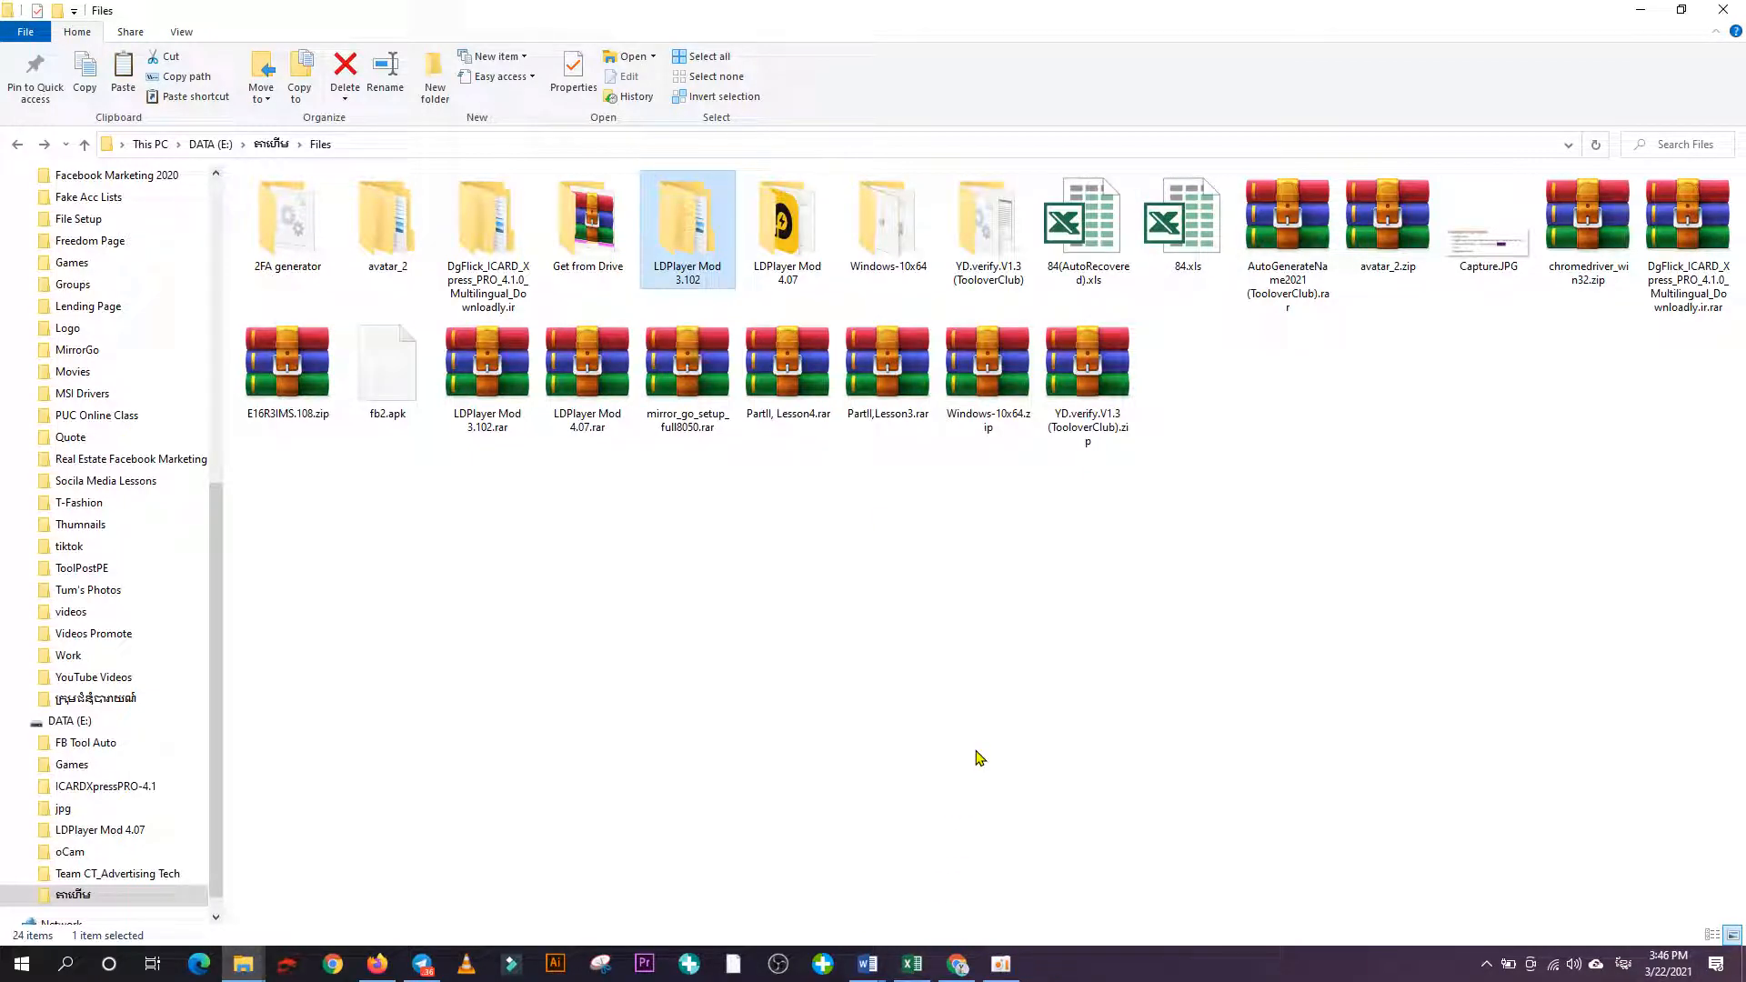
Inspect the contents of the LDPlayer Mod 3.102 folder and the extraction options for LDPlayer Mod 3.102.rar.
{"action": "double_click", "coordinate": [686, 254]}
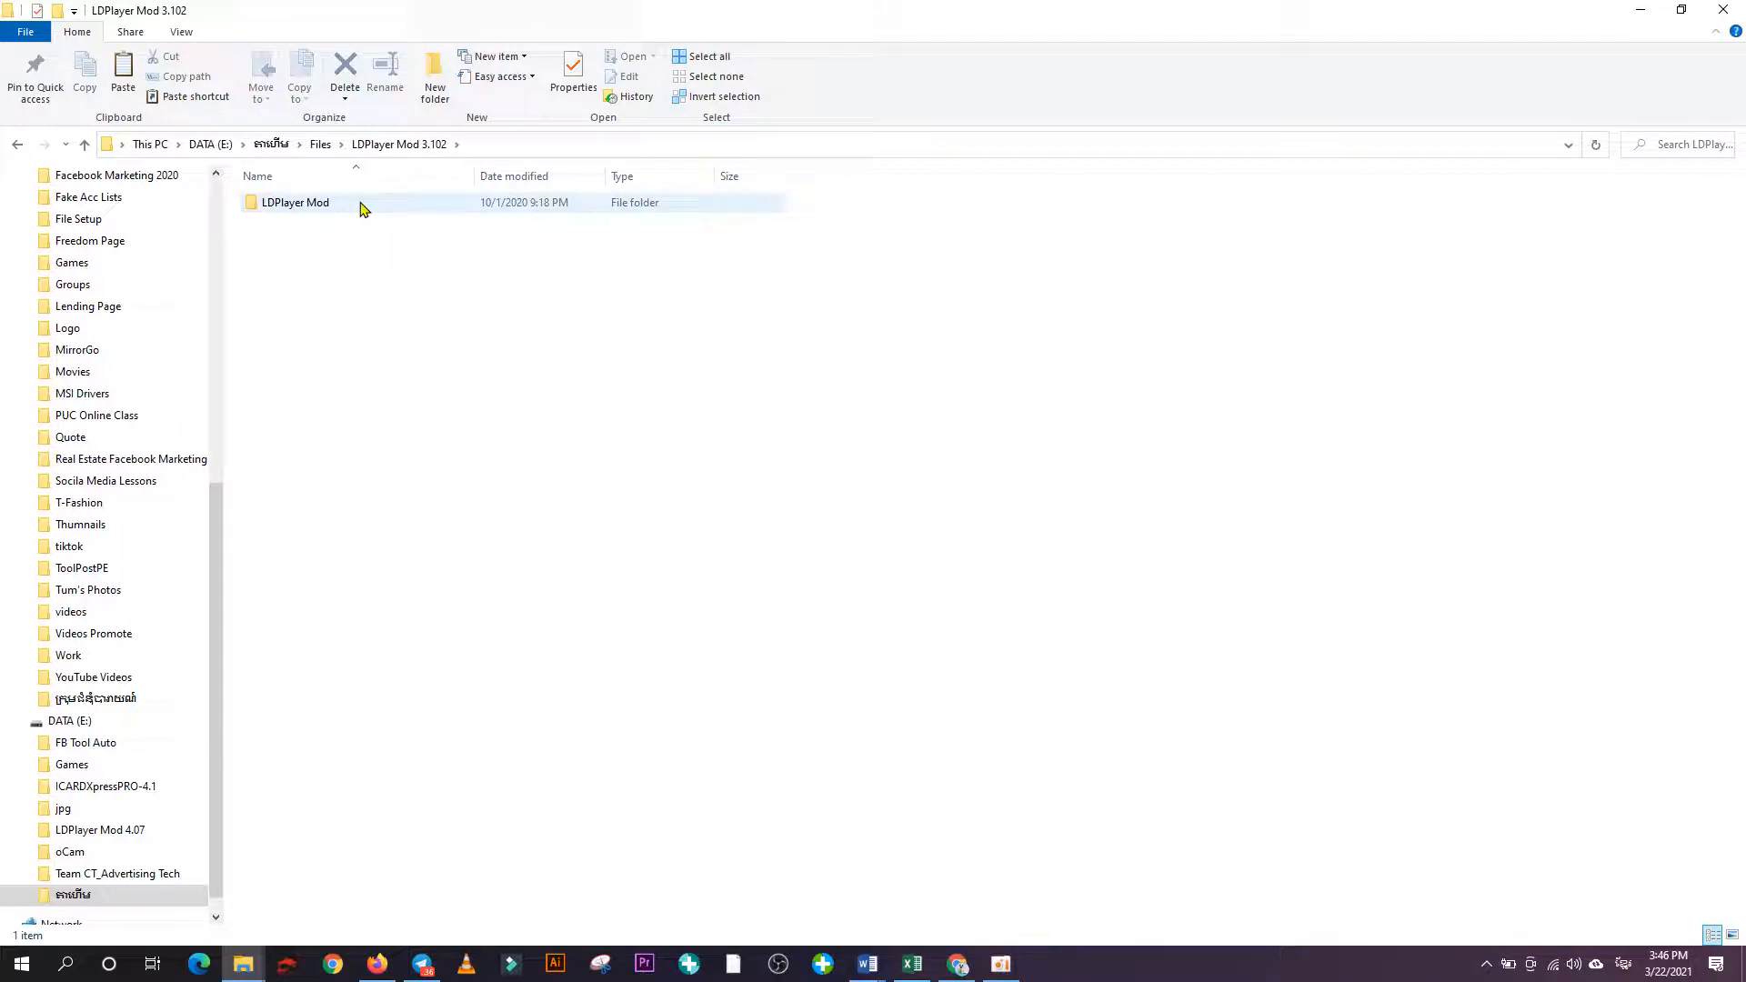
{"action": "double_click", "coordinate": [362, 208]}
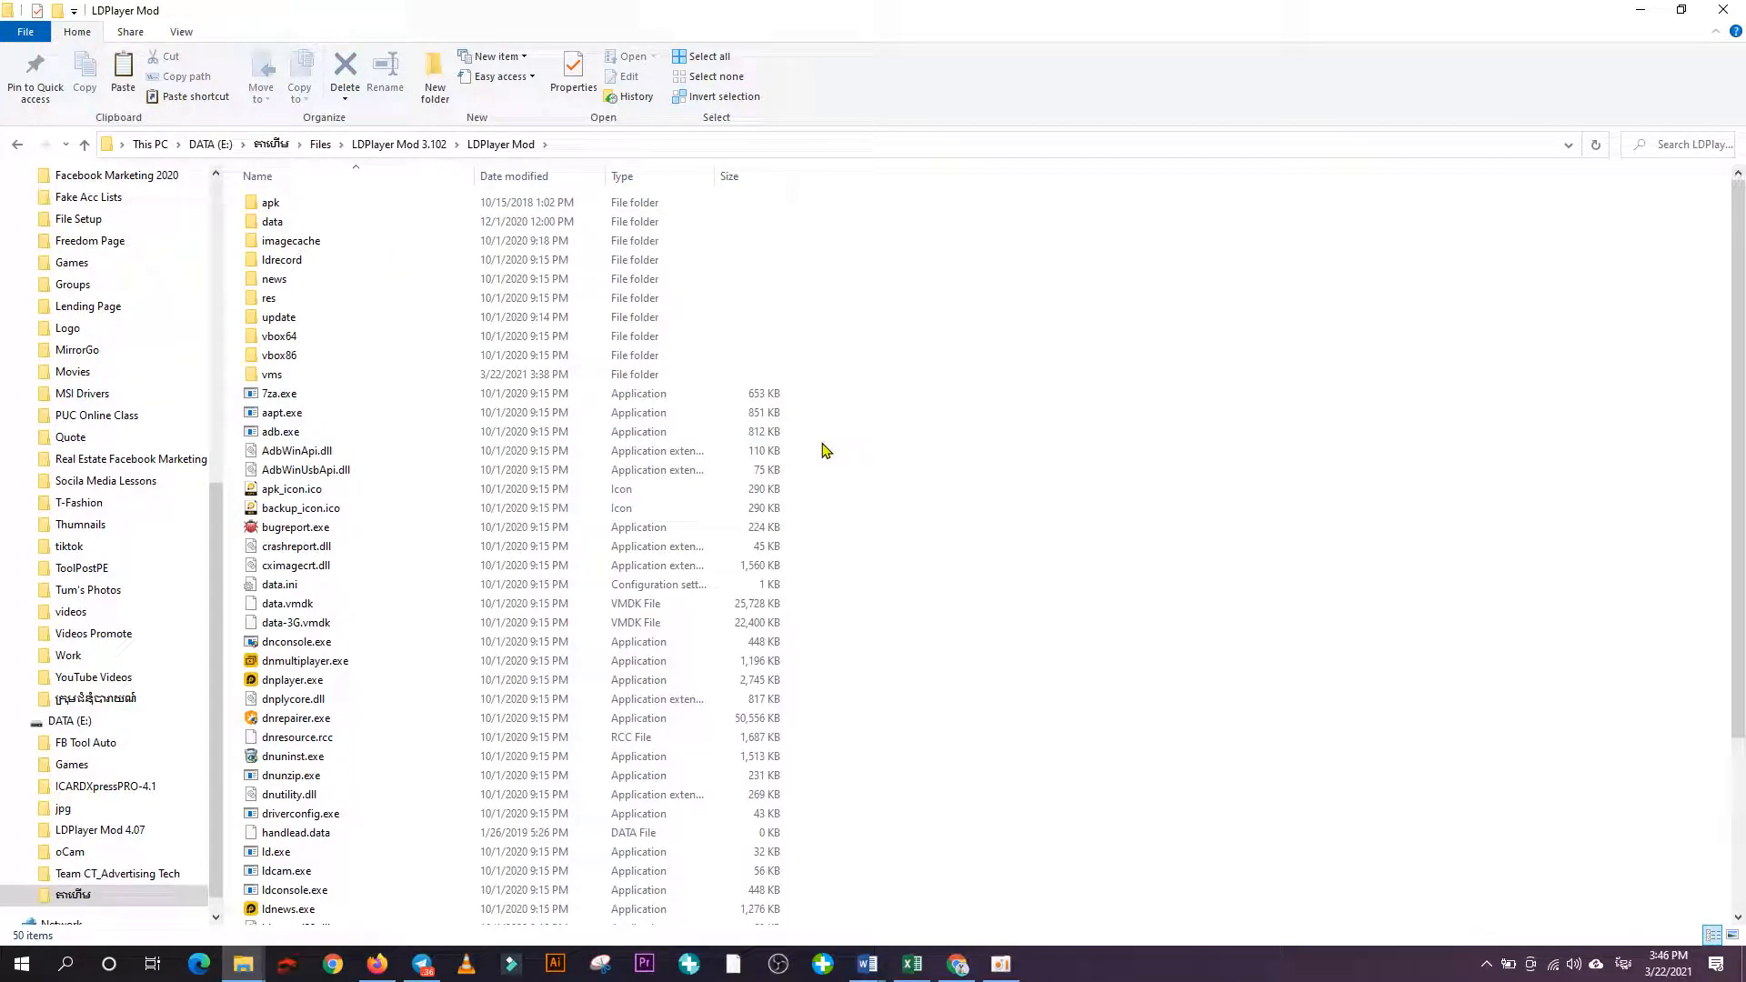
{"action": "left_click", "coordinate": [17, 145]}
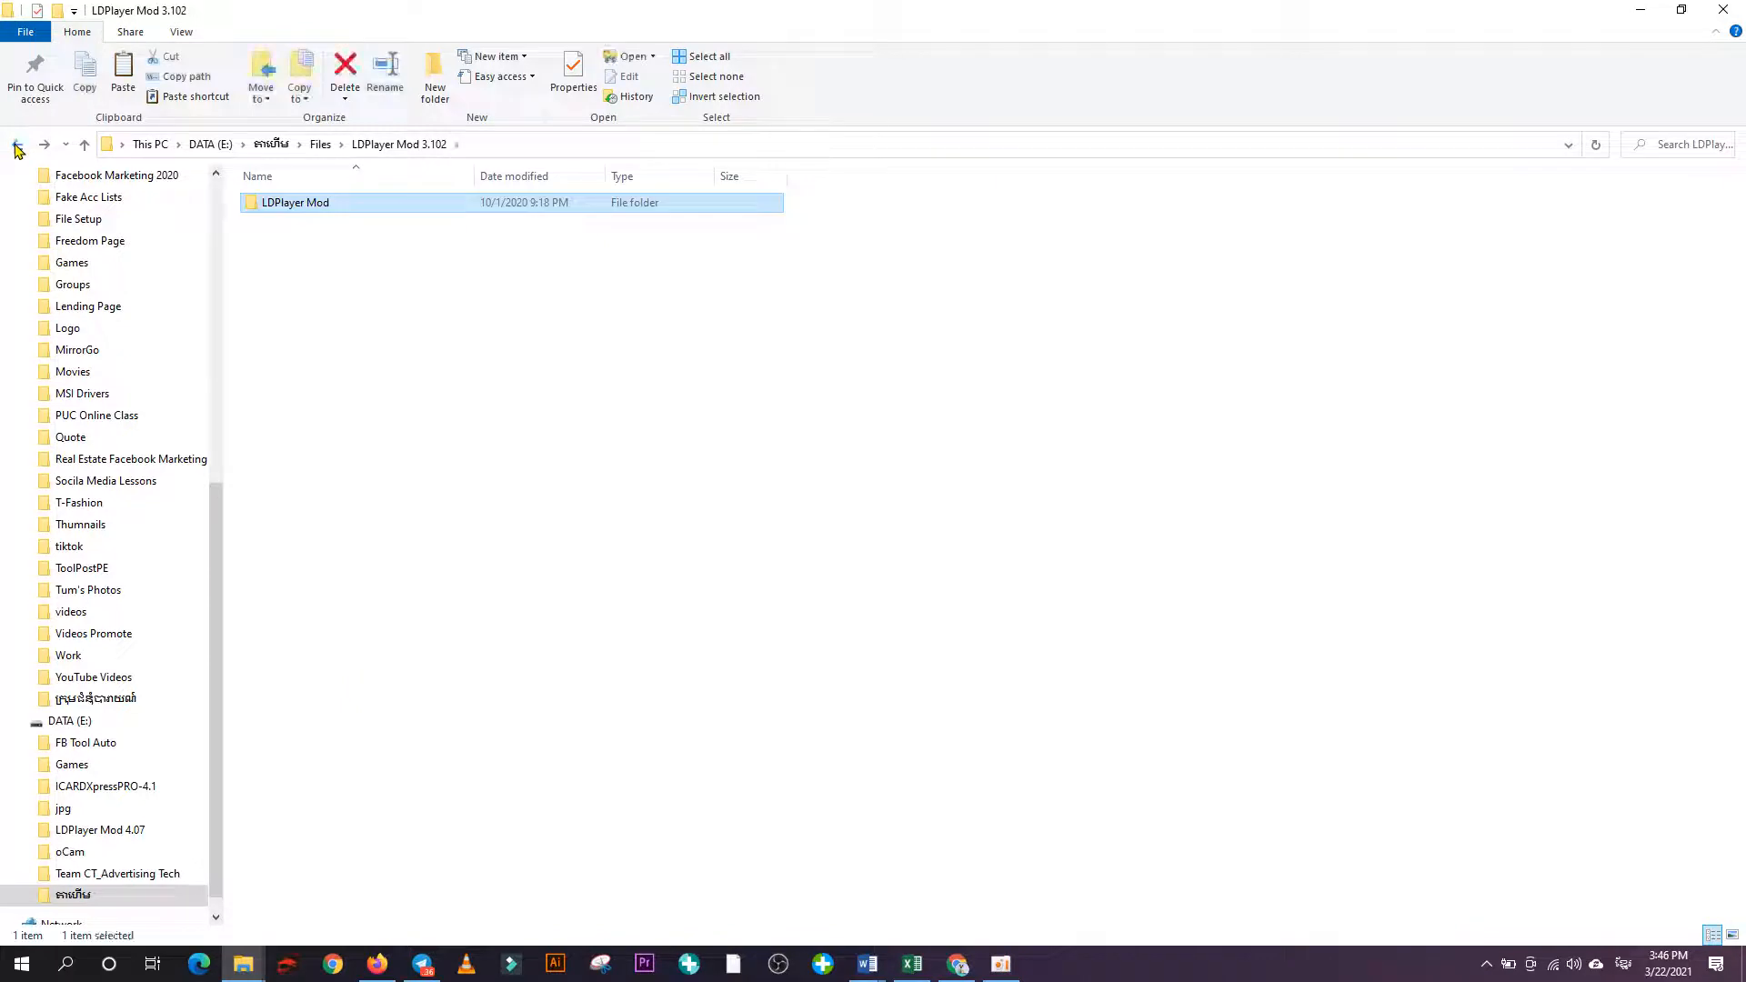
{"action": "left_click", "coordinate": [17, 145]}
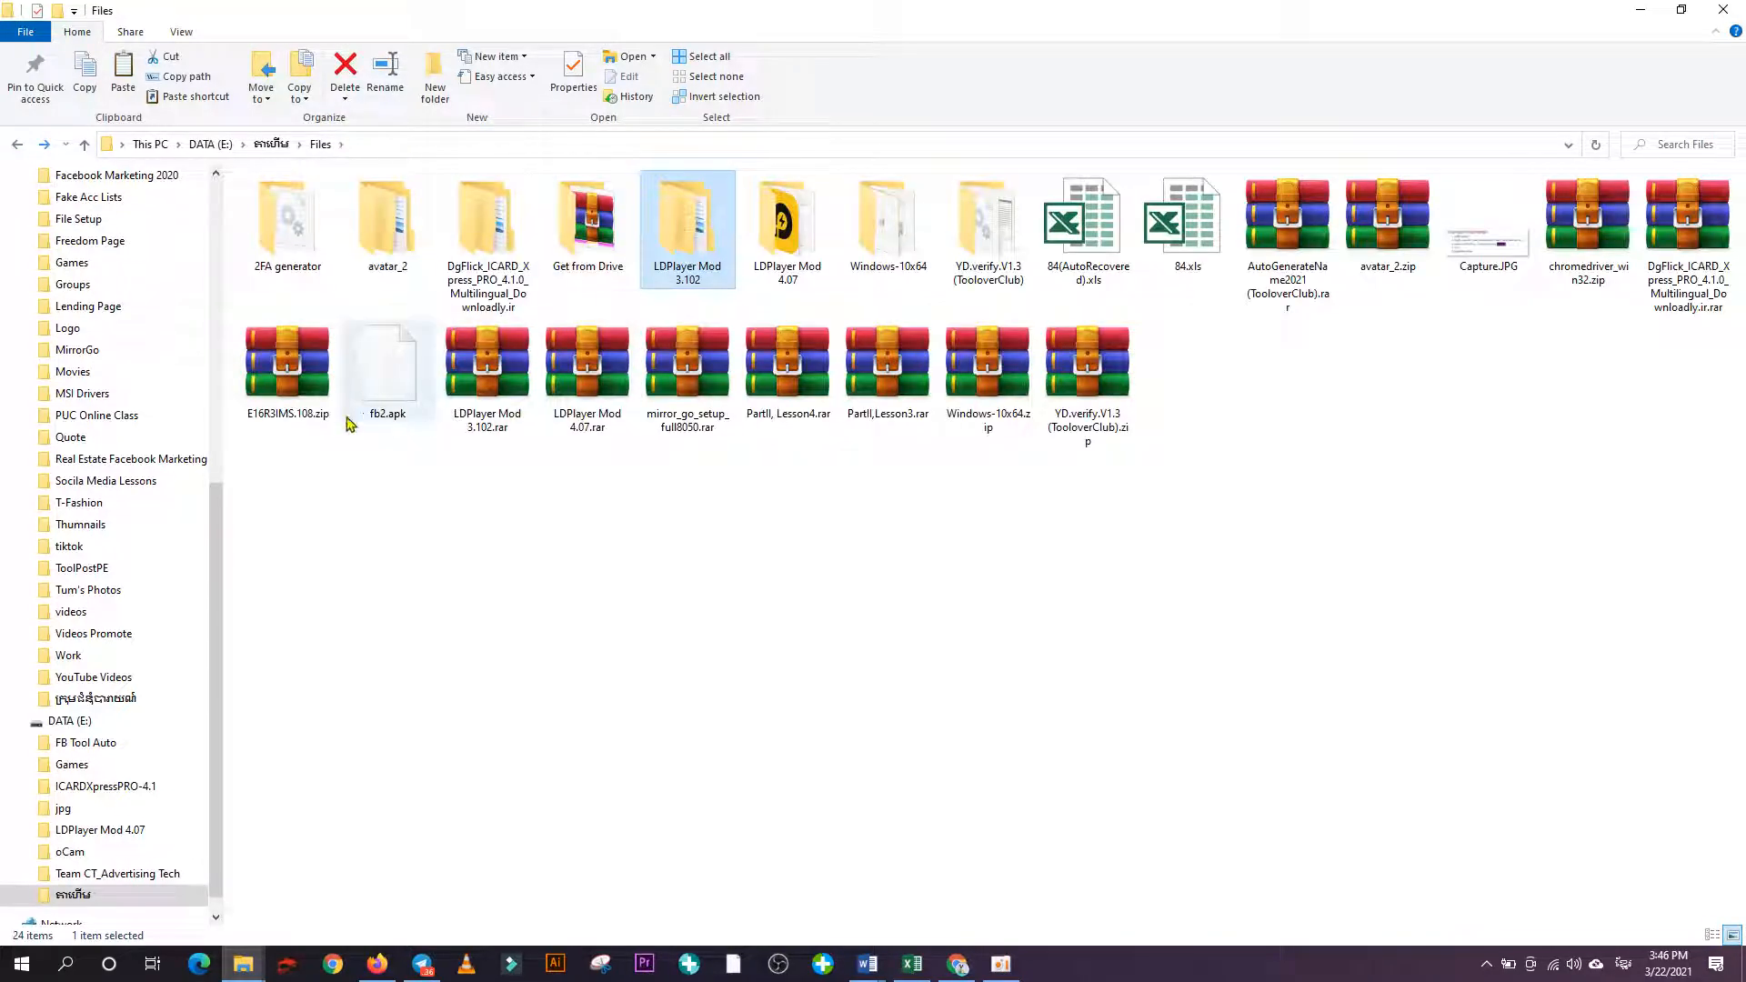
{"action": "right_click", "coordinate": [511, 427]}
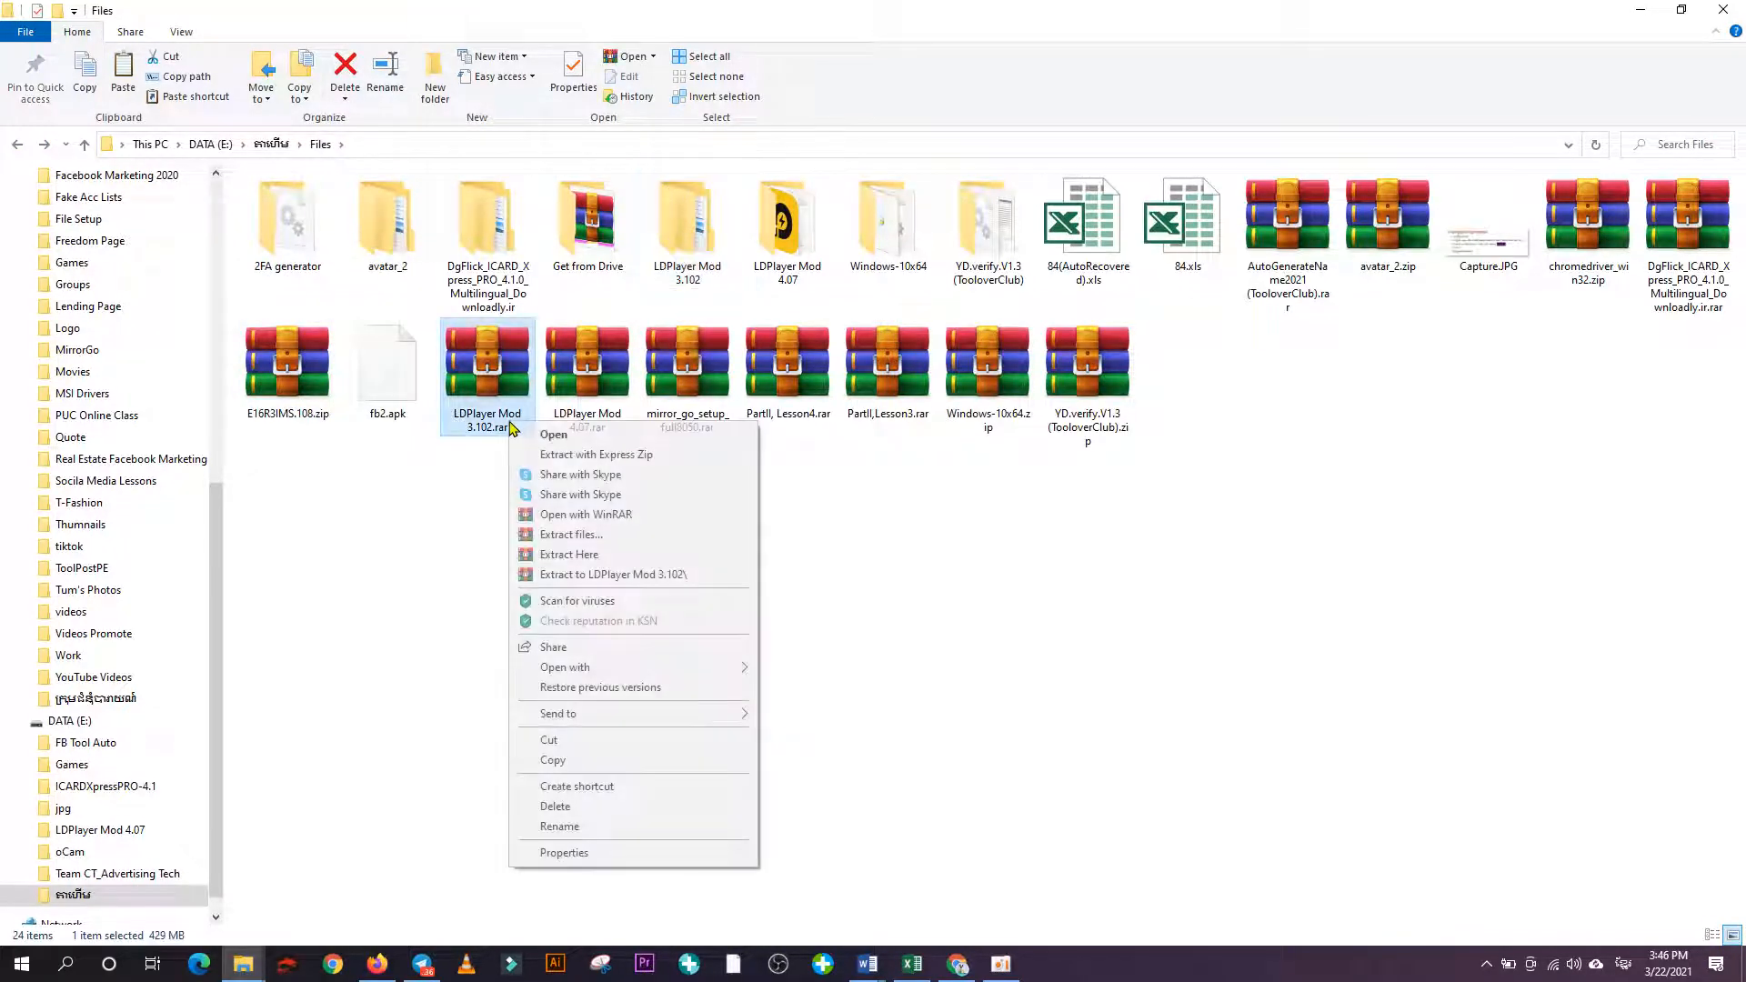
{"action": "left_click", "coordinate": [1061, 545]}
Launch dnmultiplayer.exe from the LDPlayer Mod folder inside LDPlayer Mod 3.102.
{"action": "double_click", "coordinate": [687, 223]}
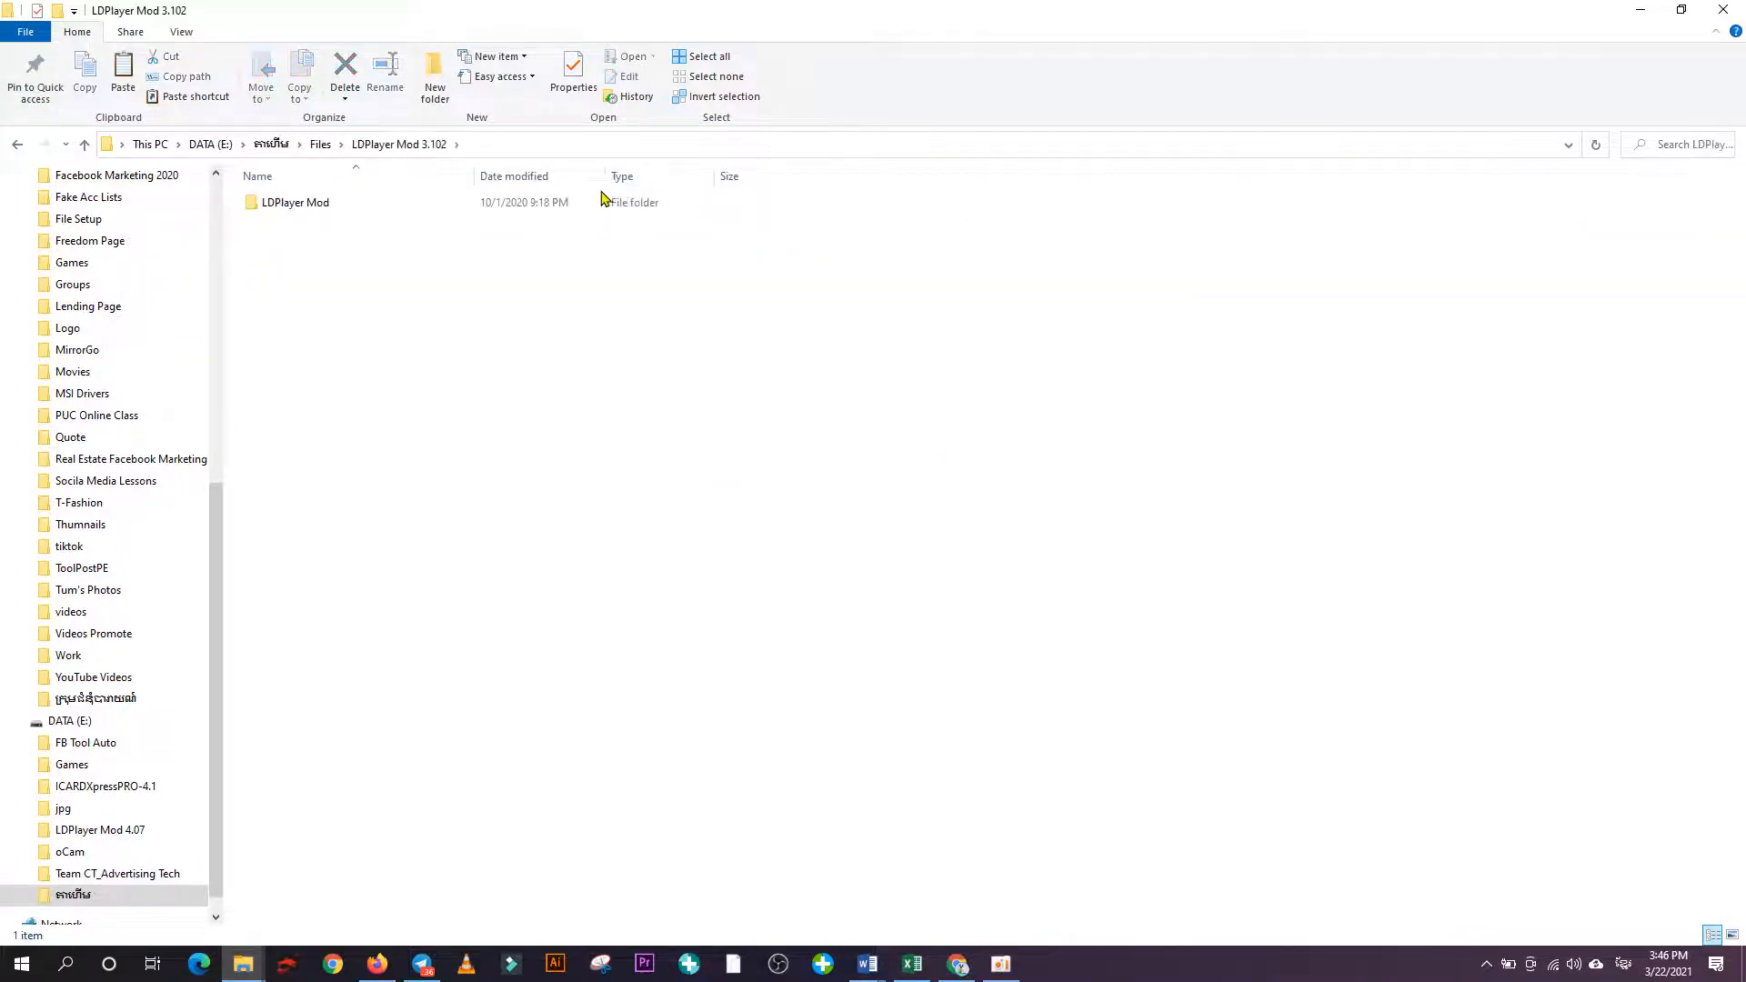
{"action": "double_click", "coordinate": [389, 200]}
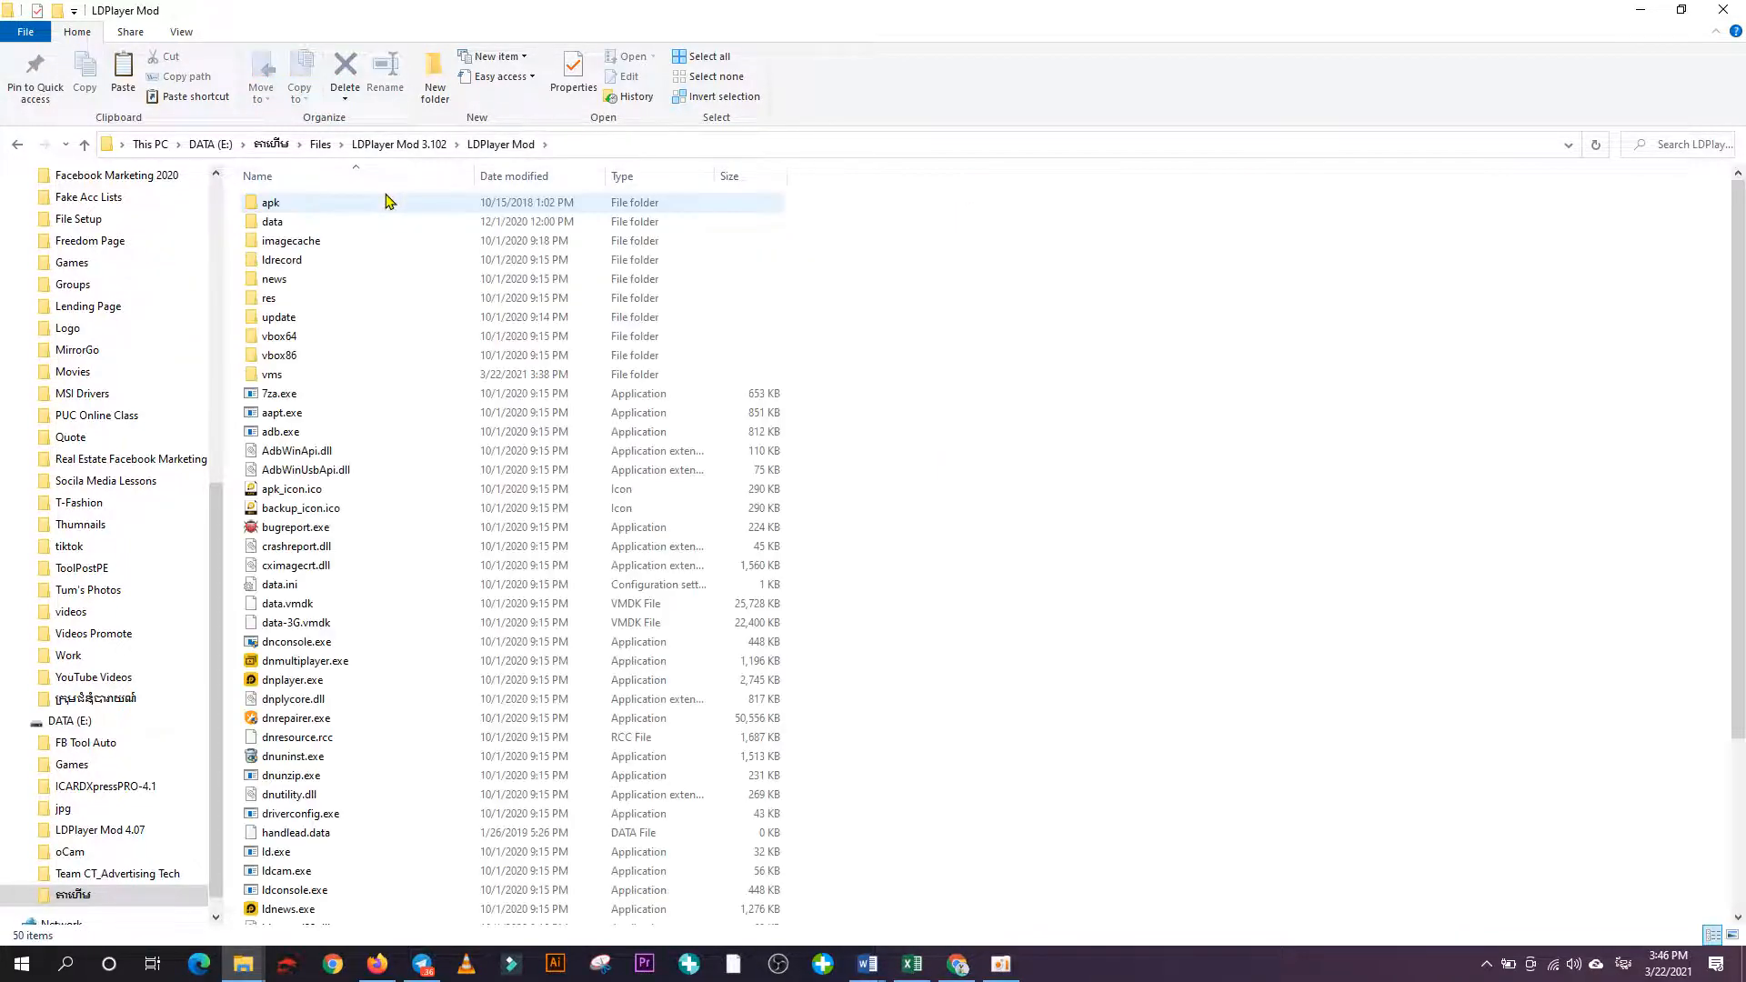
{"action": "scroll", "coordinate": [400, 468], "scroll_direction": "down", "scroll_amount": 4}
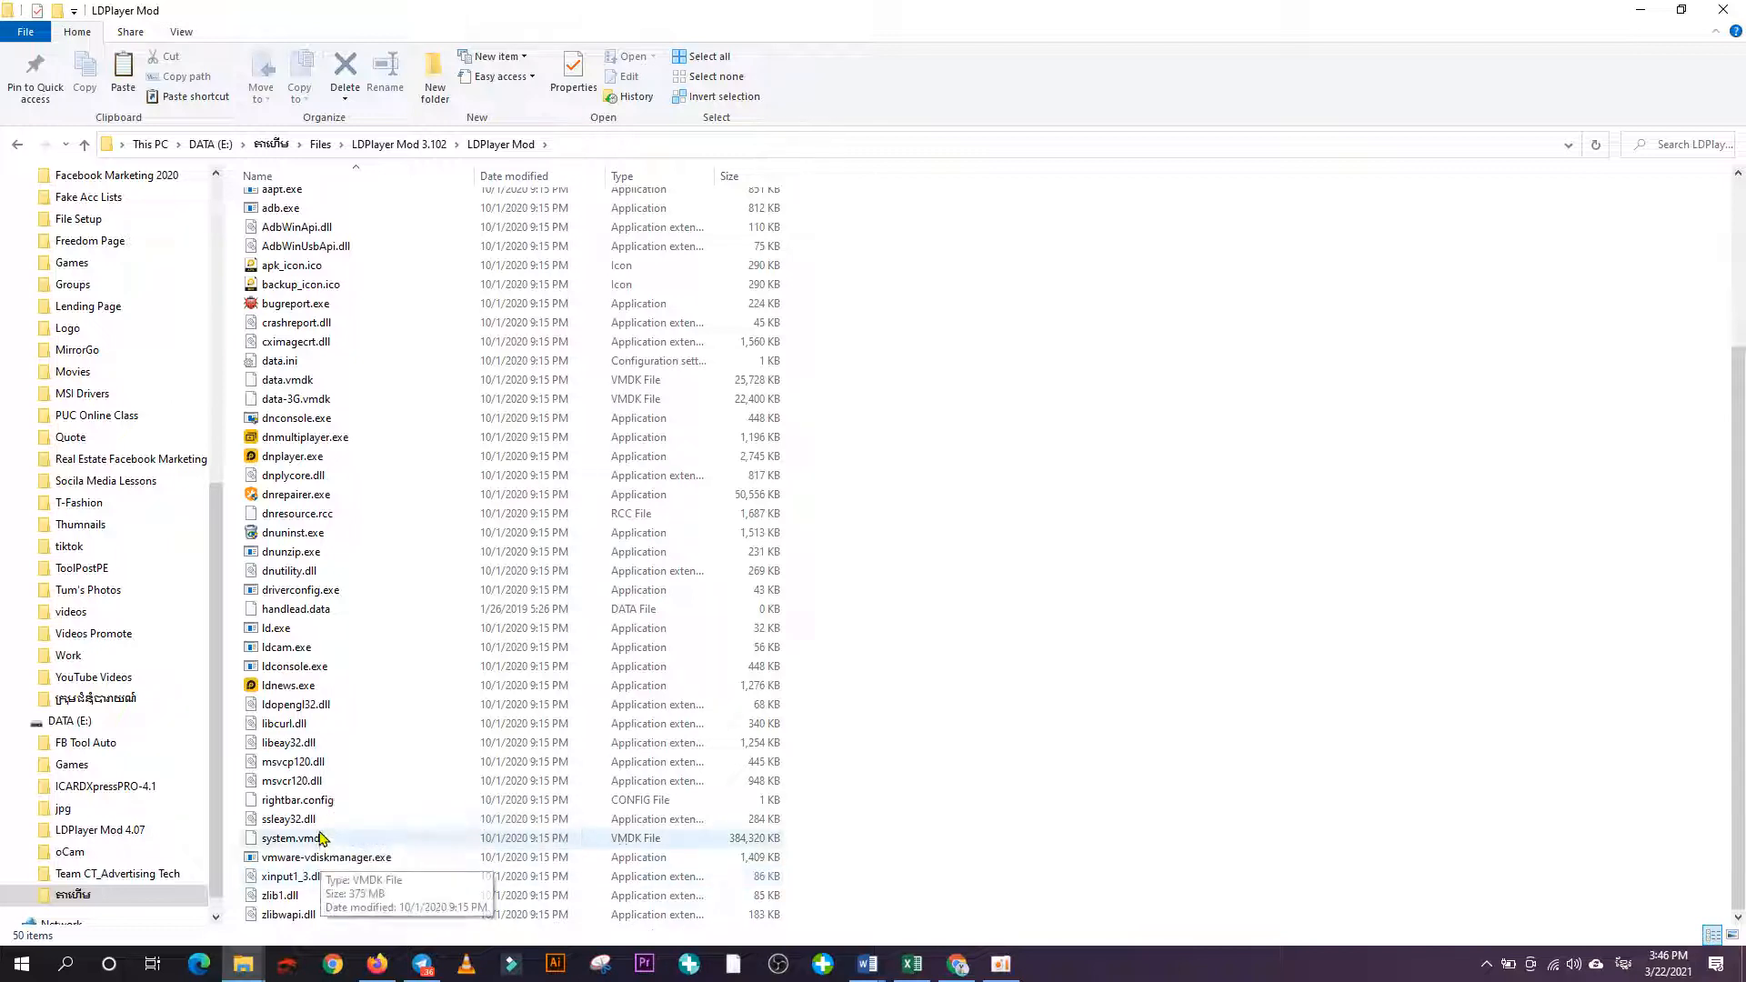
{"action": "double_click", "coordinate": [331, 440]}
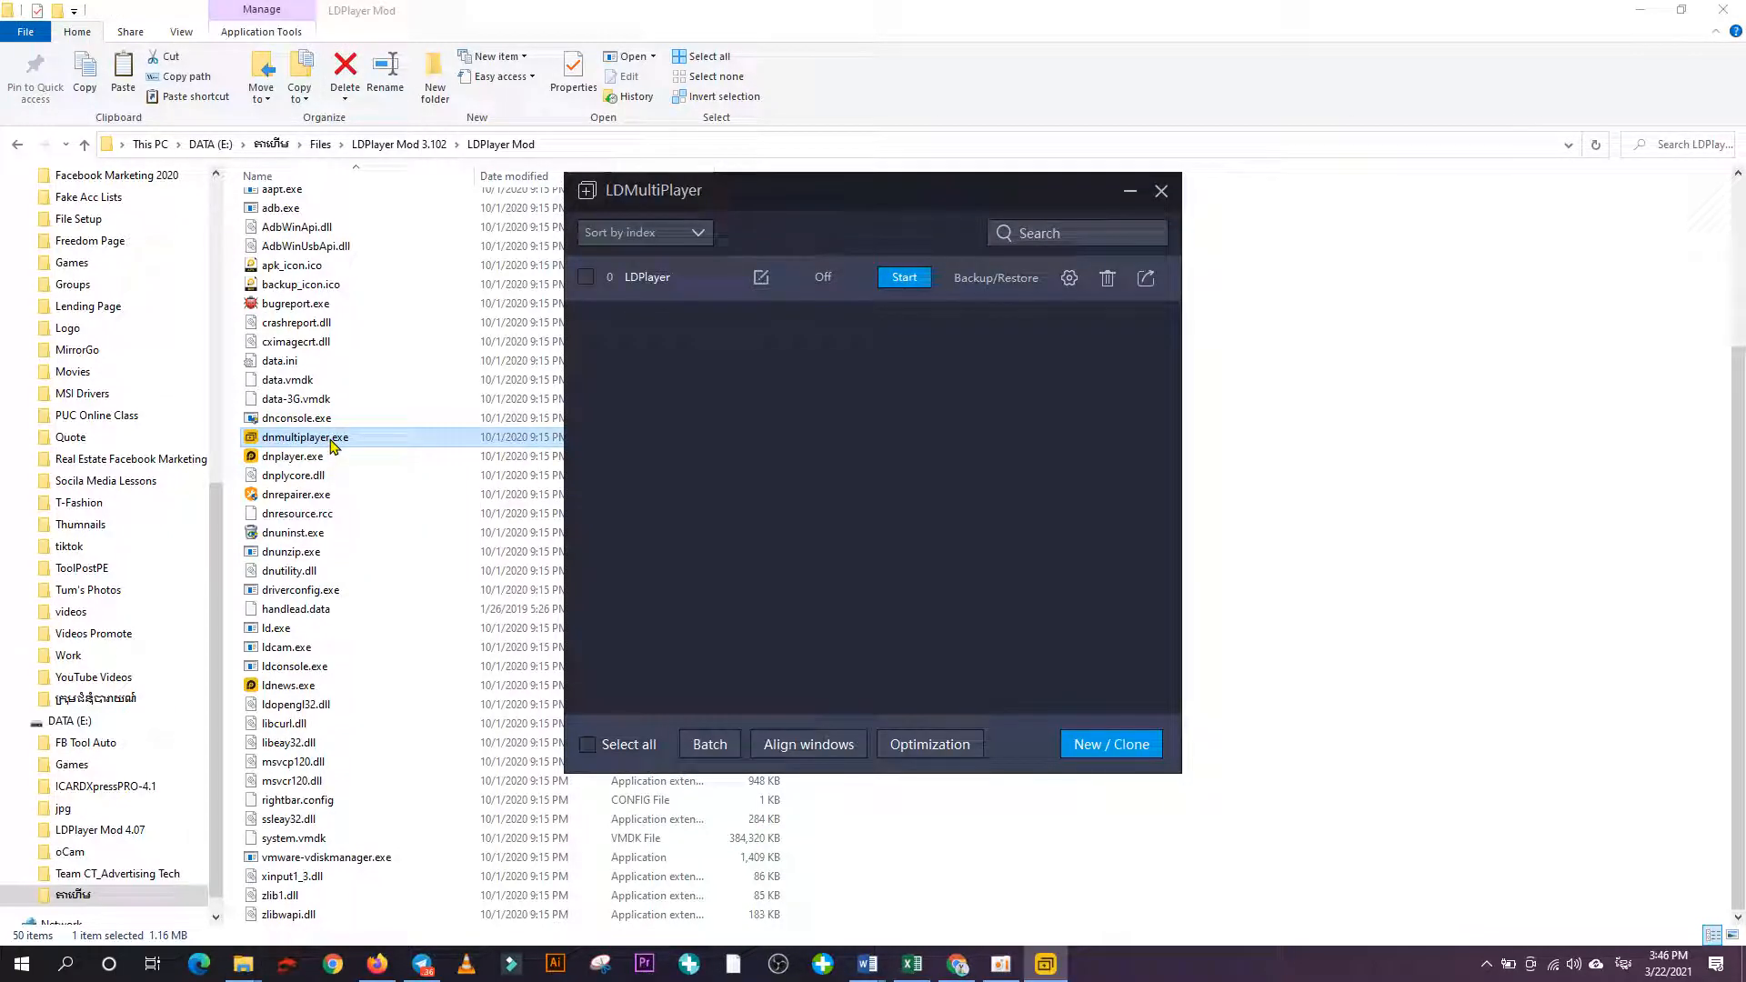
Remove the existing LDPlayer instance from LDMultiPlayer and create a new player in its place.
{"action": "left_click", "coordinate": [1107, 278]}
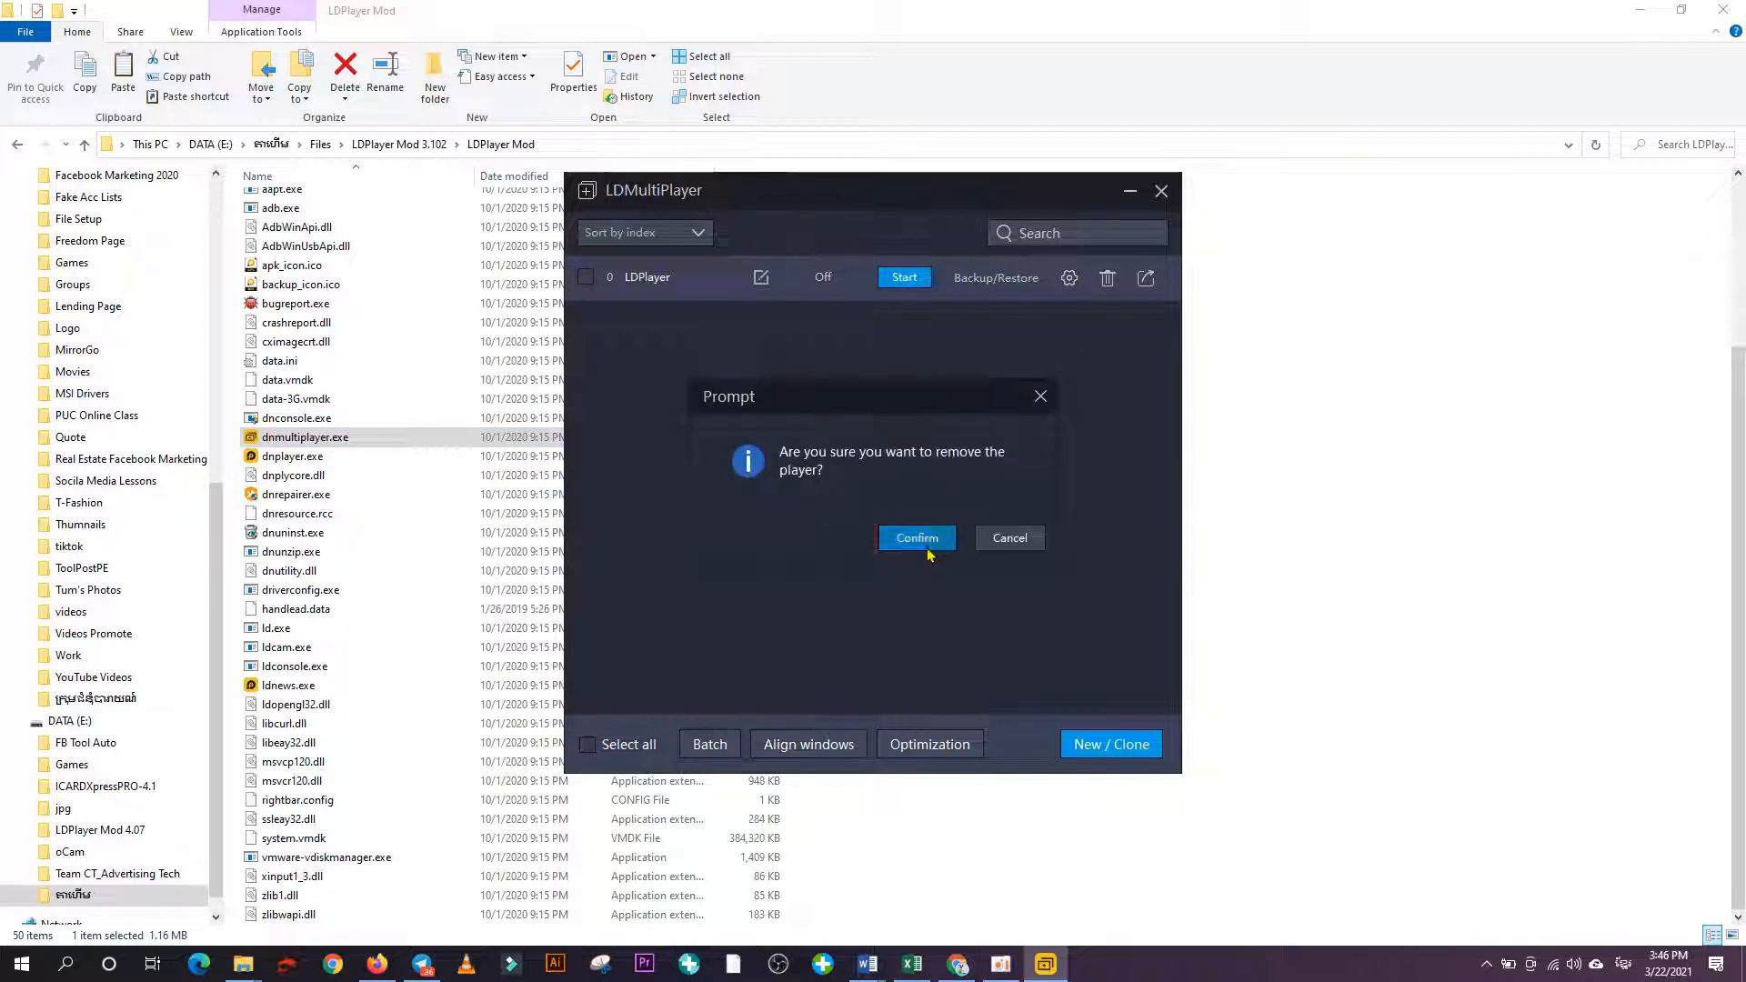
{"action": "left_click", "coordinate": [917, 539]}
{"action": "mouse_move", "coordinate": [839, 209]}
{"action": "left_mouse_down"}
{"action": "mouse_move", "coordinate": [1137, 234]}
{"action": "mouse_move", "coordinate": [820, 205]}
{"action": "mouse_move", "coordinate": [841, 192]}
{"action": "left_mouse_up"}
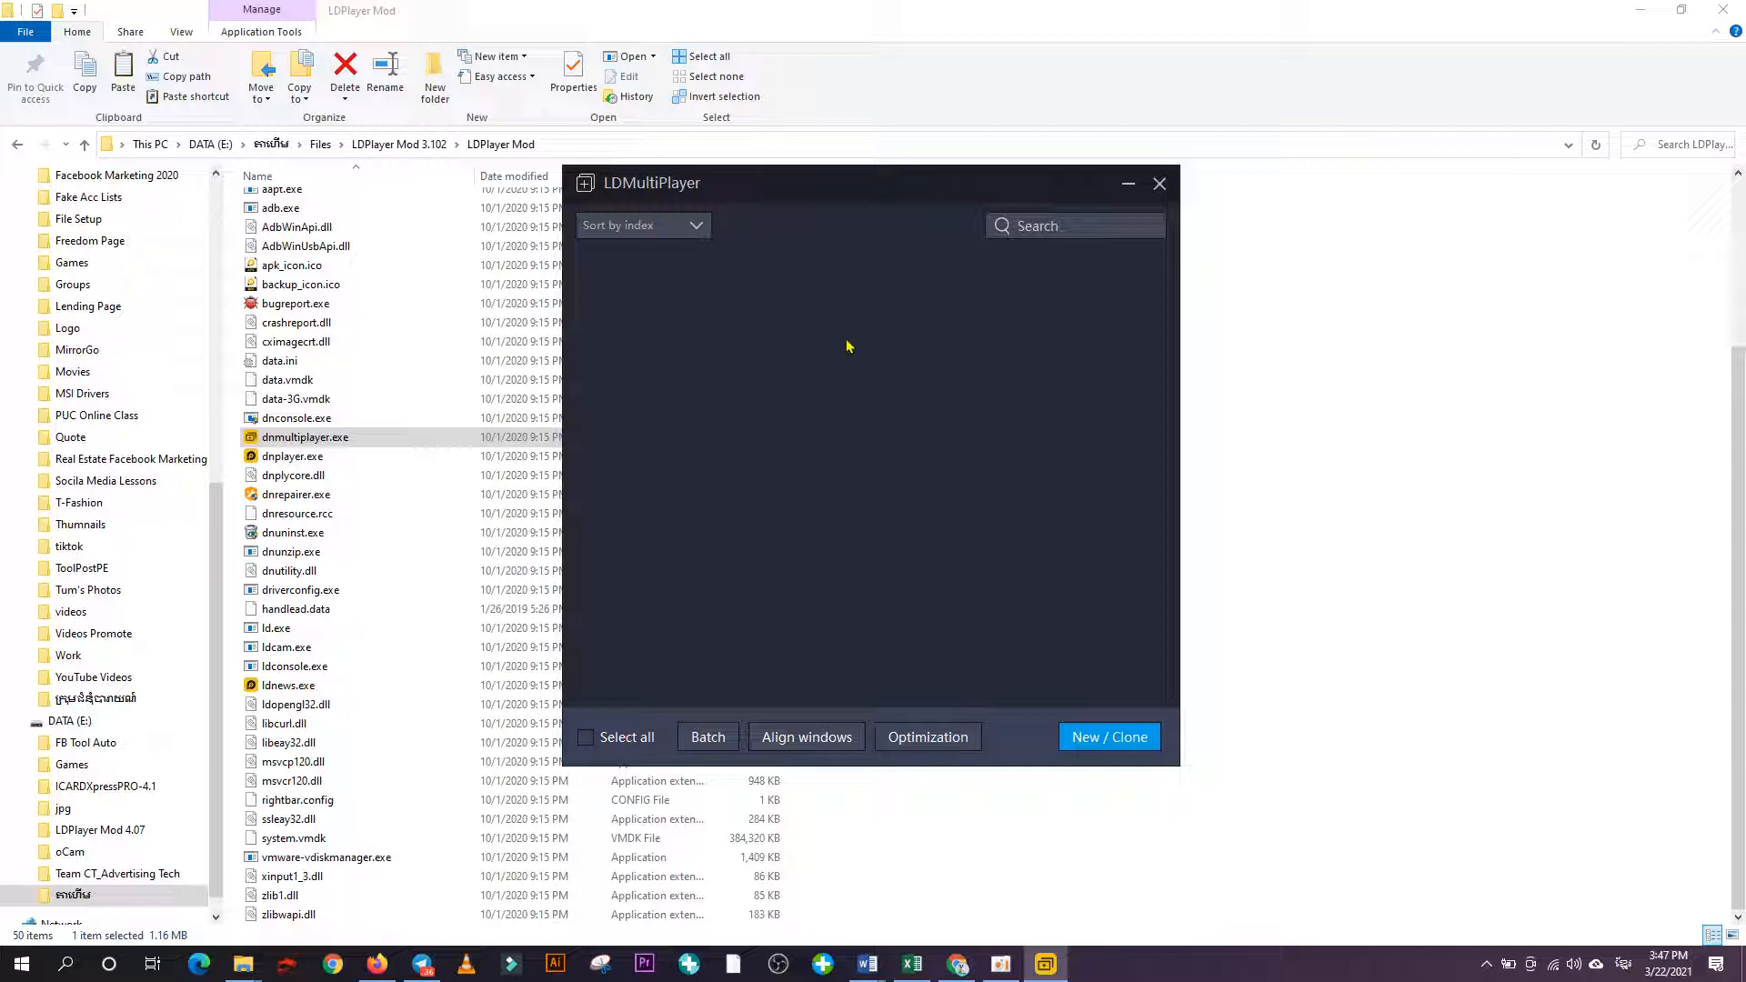
{"action": "left_click", "coordinate": [1092, 745]}
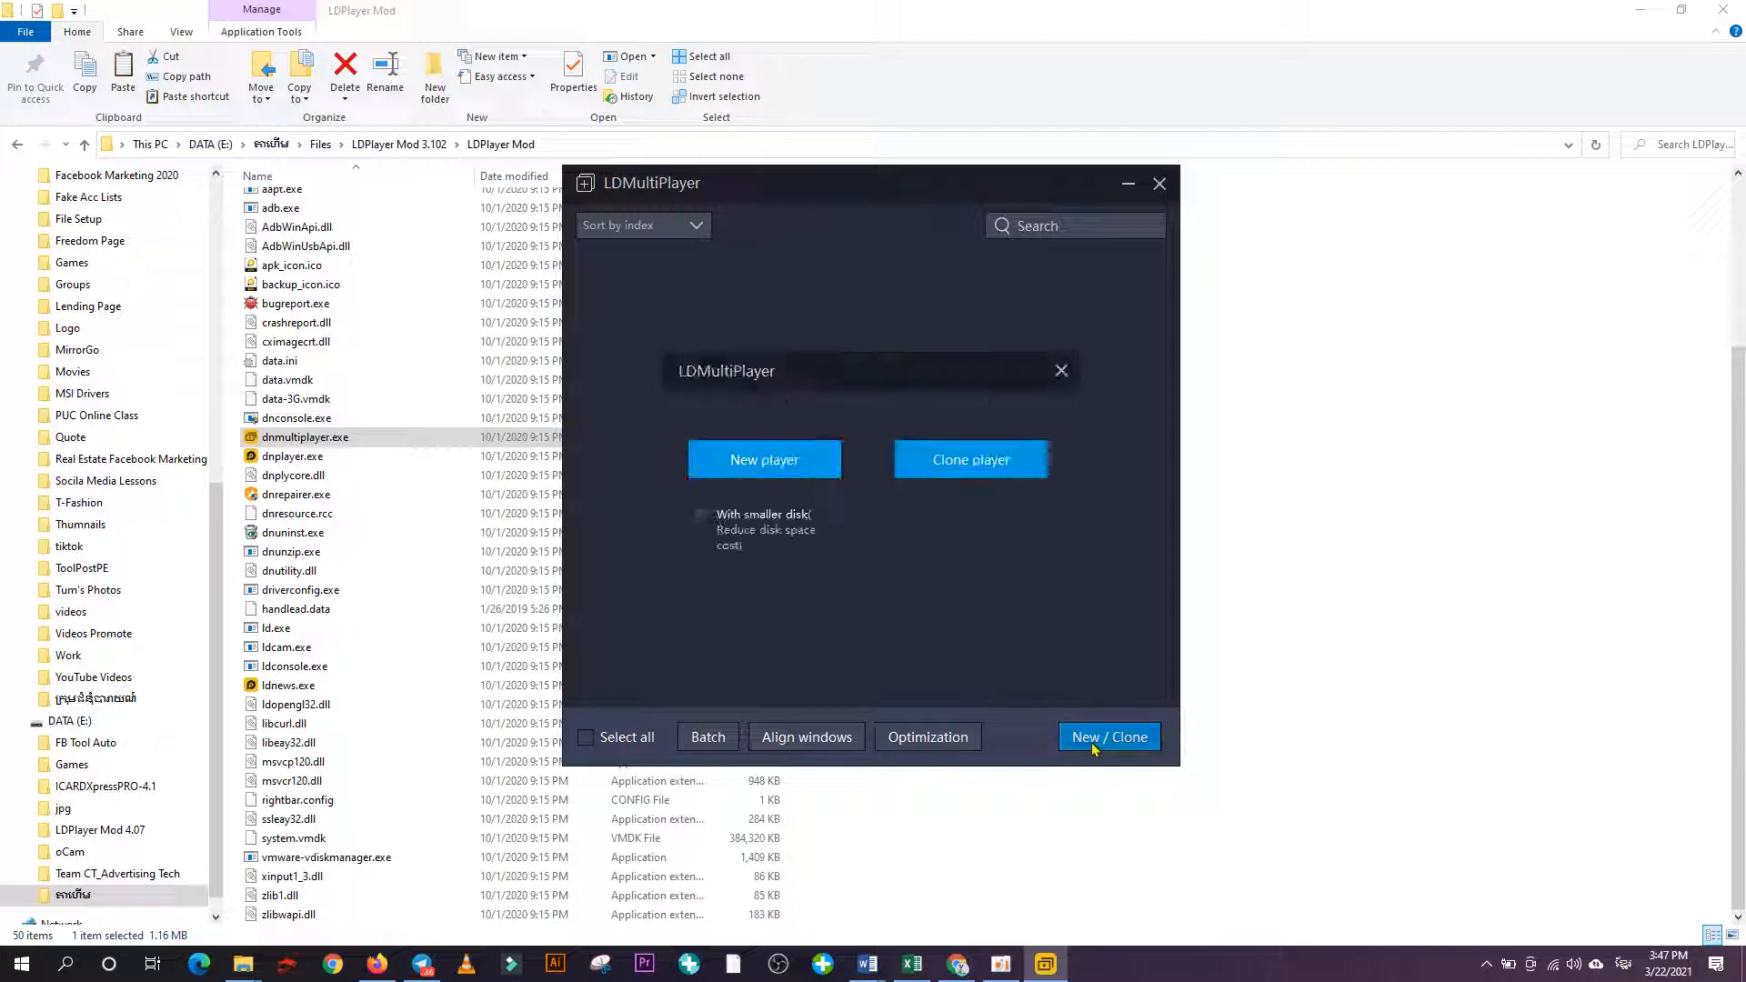
{"action": "left_click", "coordinate": [744, 471]}
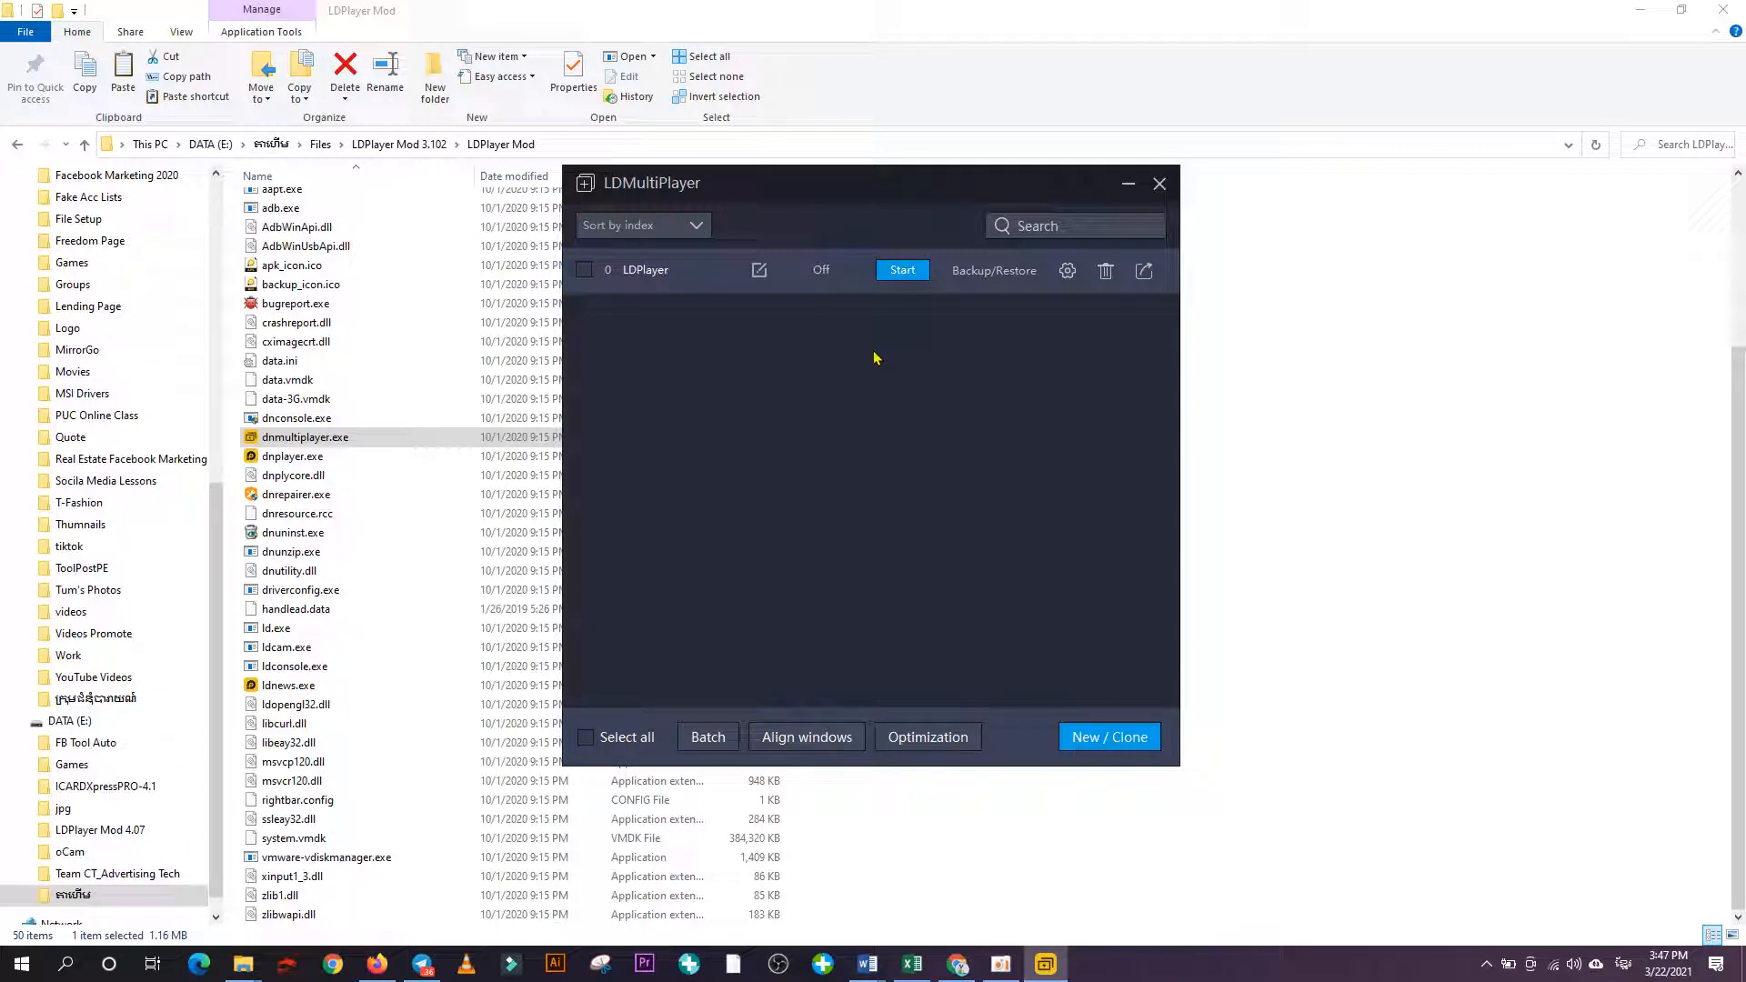
Start the new LDPlayer instance and maximize its window once the home screen has loaded.
{"action": "left_click", "coordinate": [906, 277]}
{"action": "left_click_drag", "start_coordinate": [889, 174], "coordinate": [757, 176]}
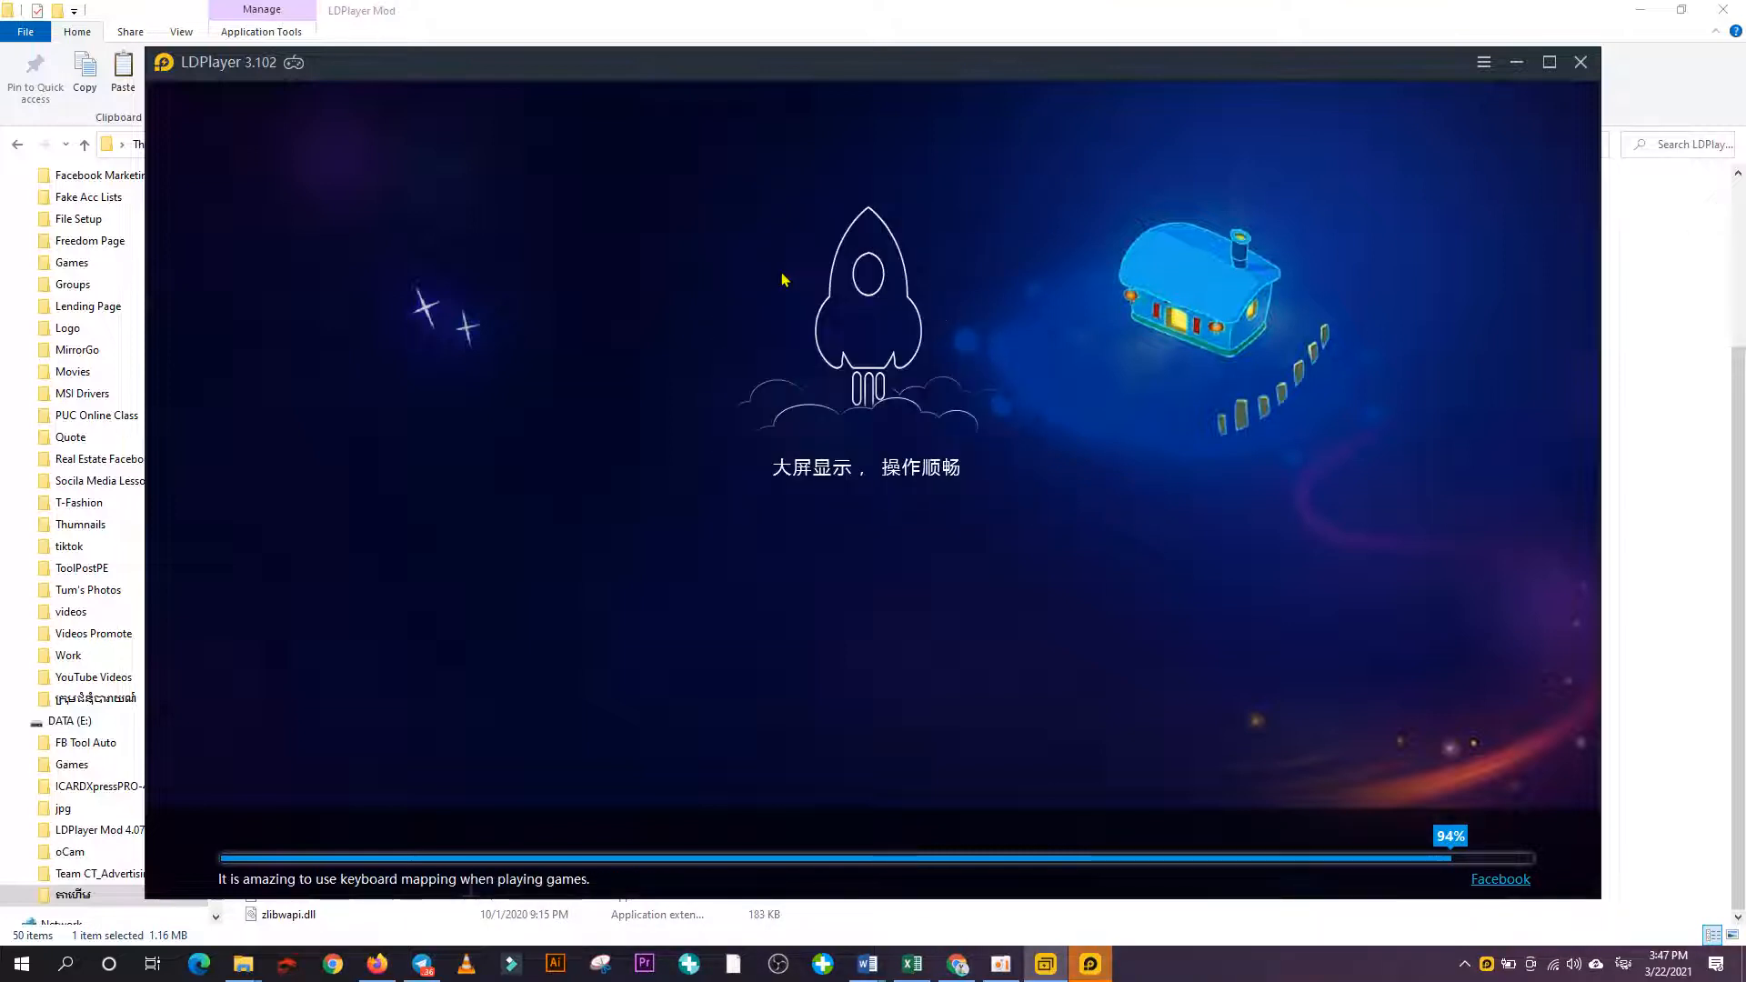
{"action": "left_click_drag", "start_coordinate": [994, 74], "coordinate": [921, 82]}
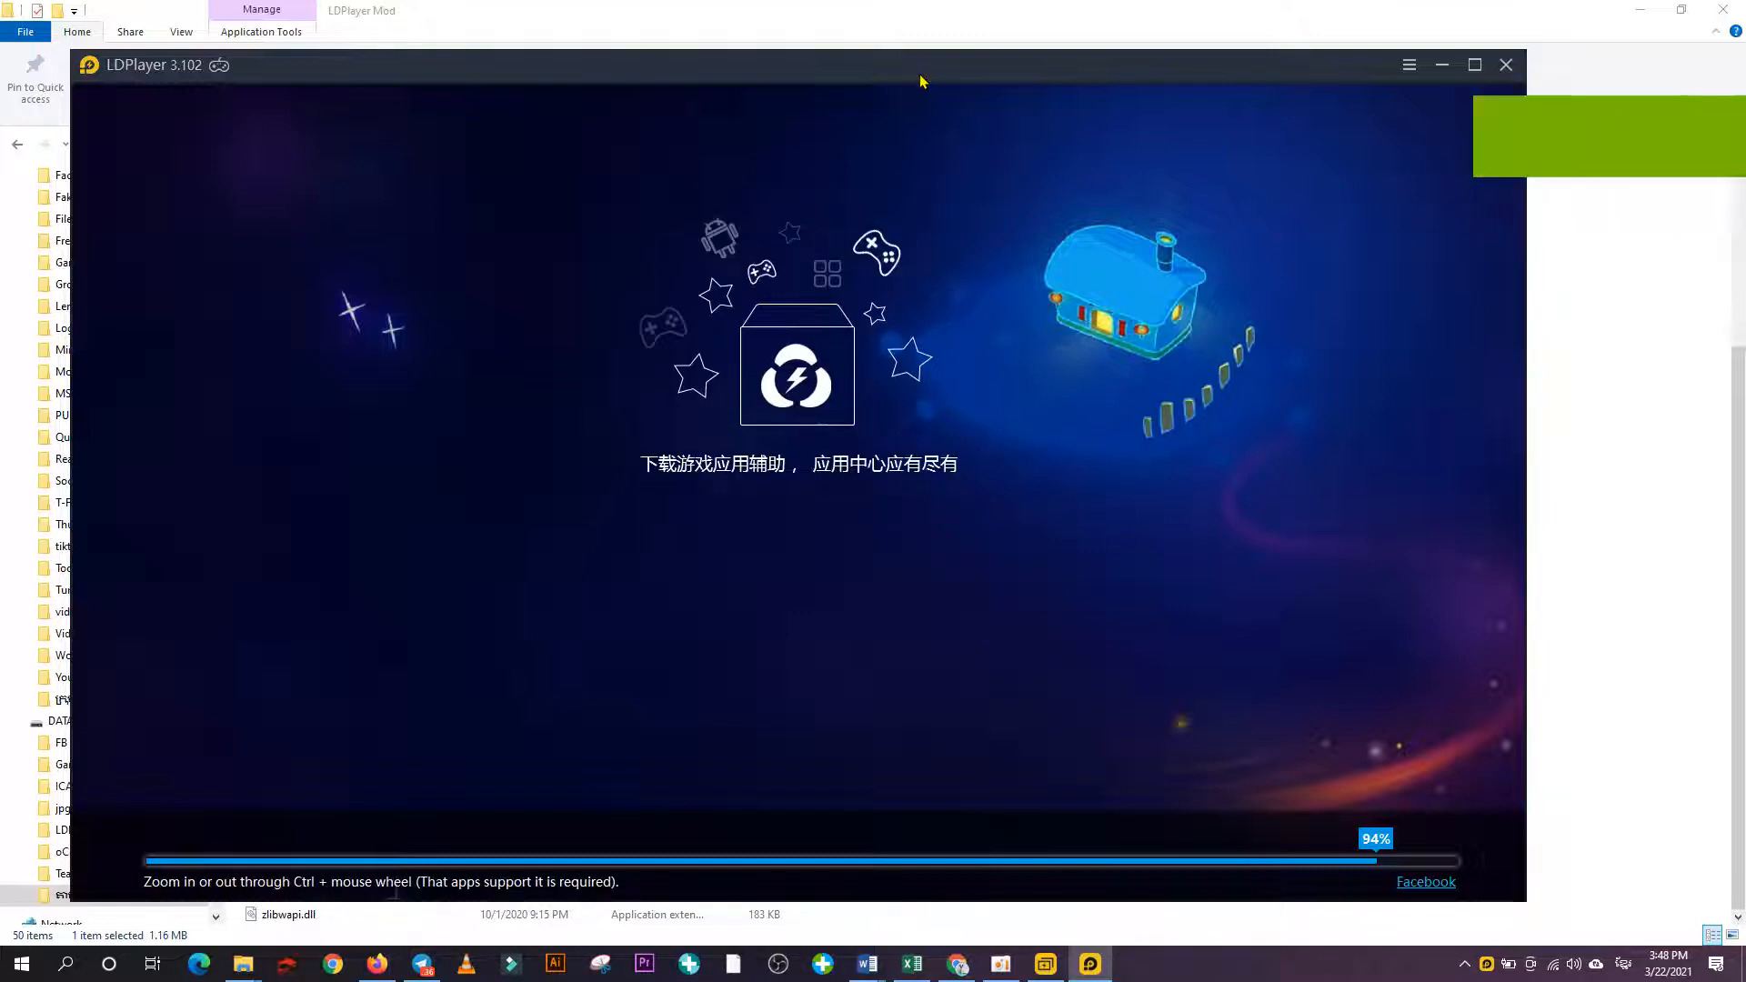
{"action": "left_click_drag", "start_coordinate": [920, 80], "coordinate": [979, 98]}
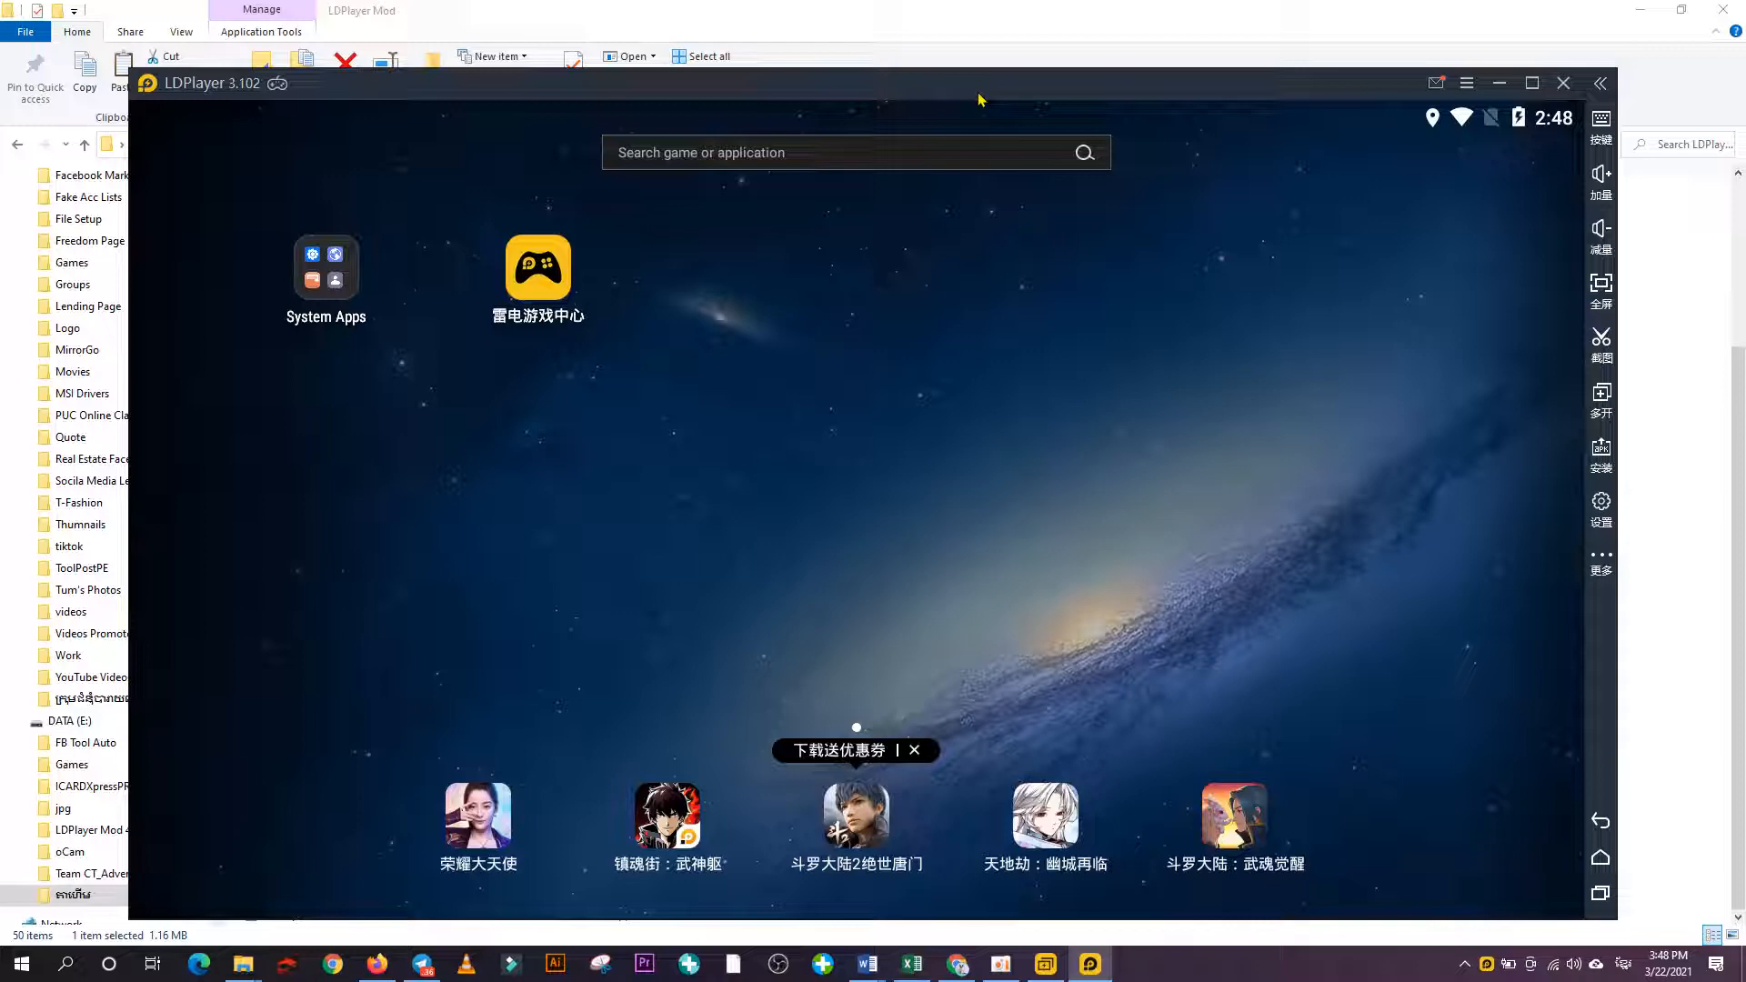
{"action": "double_click", "coordinate": [892, 70]}
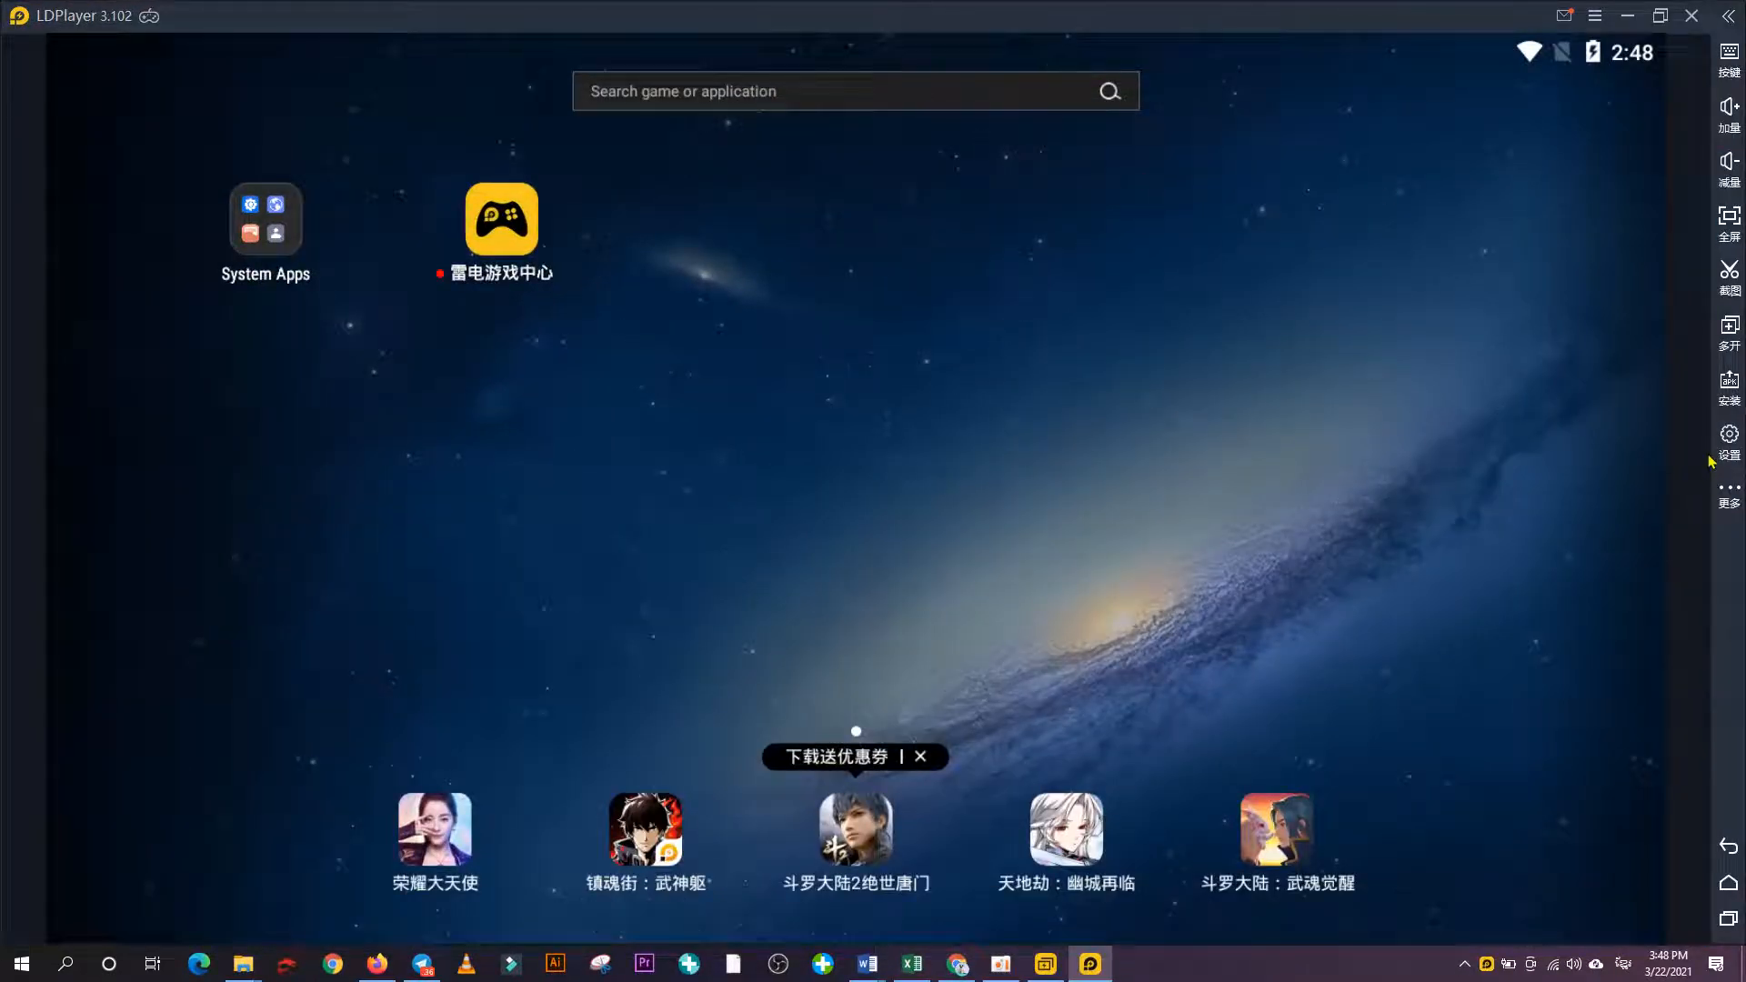
In the player's settings, set the resolution to Mobile 540x960 (dpi 240) and the CPU to 1 core.
{"action": "left_click", "coordinate": [1731, 439]}
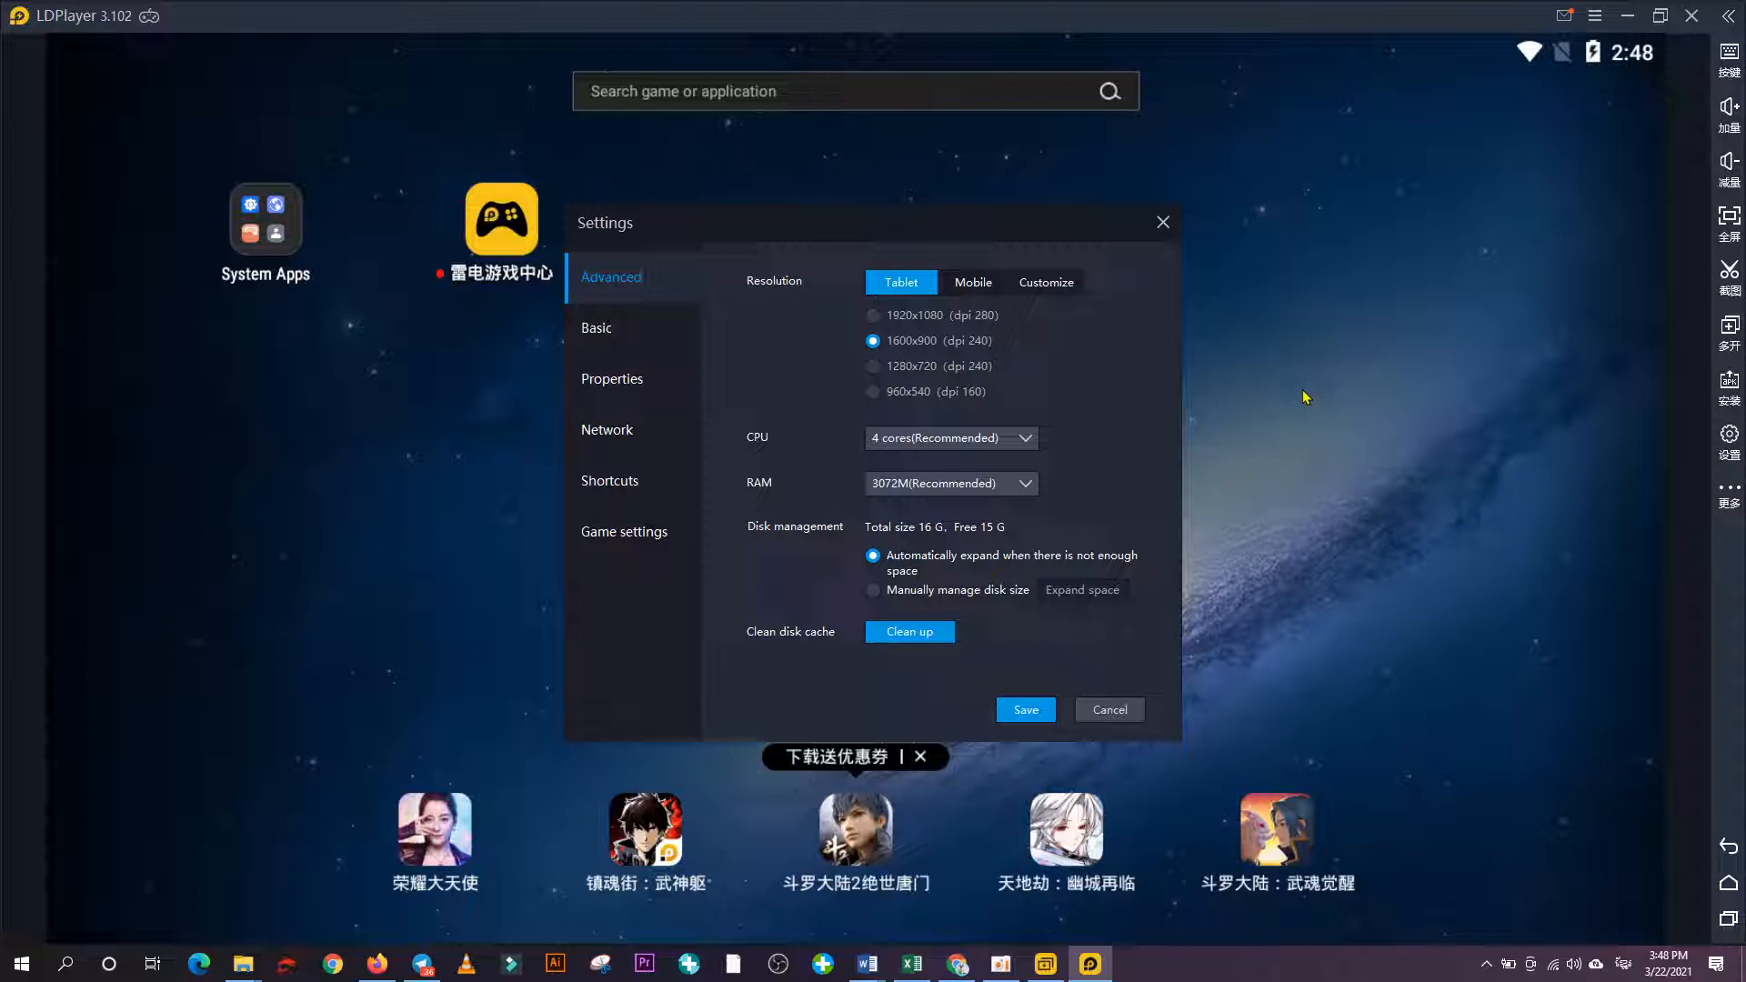
{"action": "left_click", "coordinate": [962, 285]}
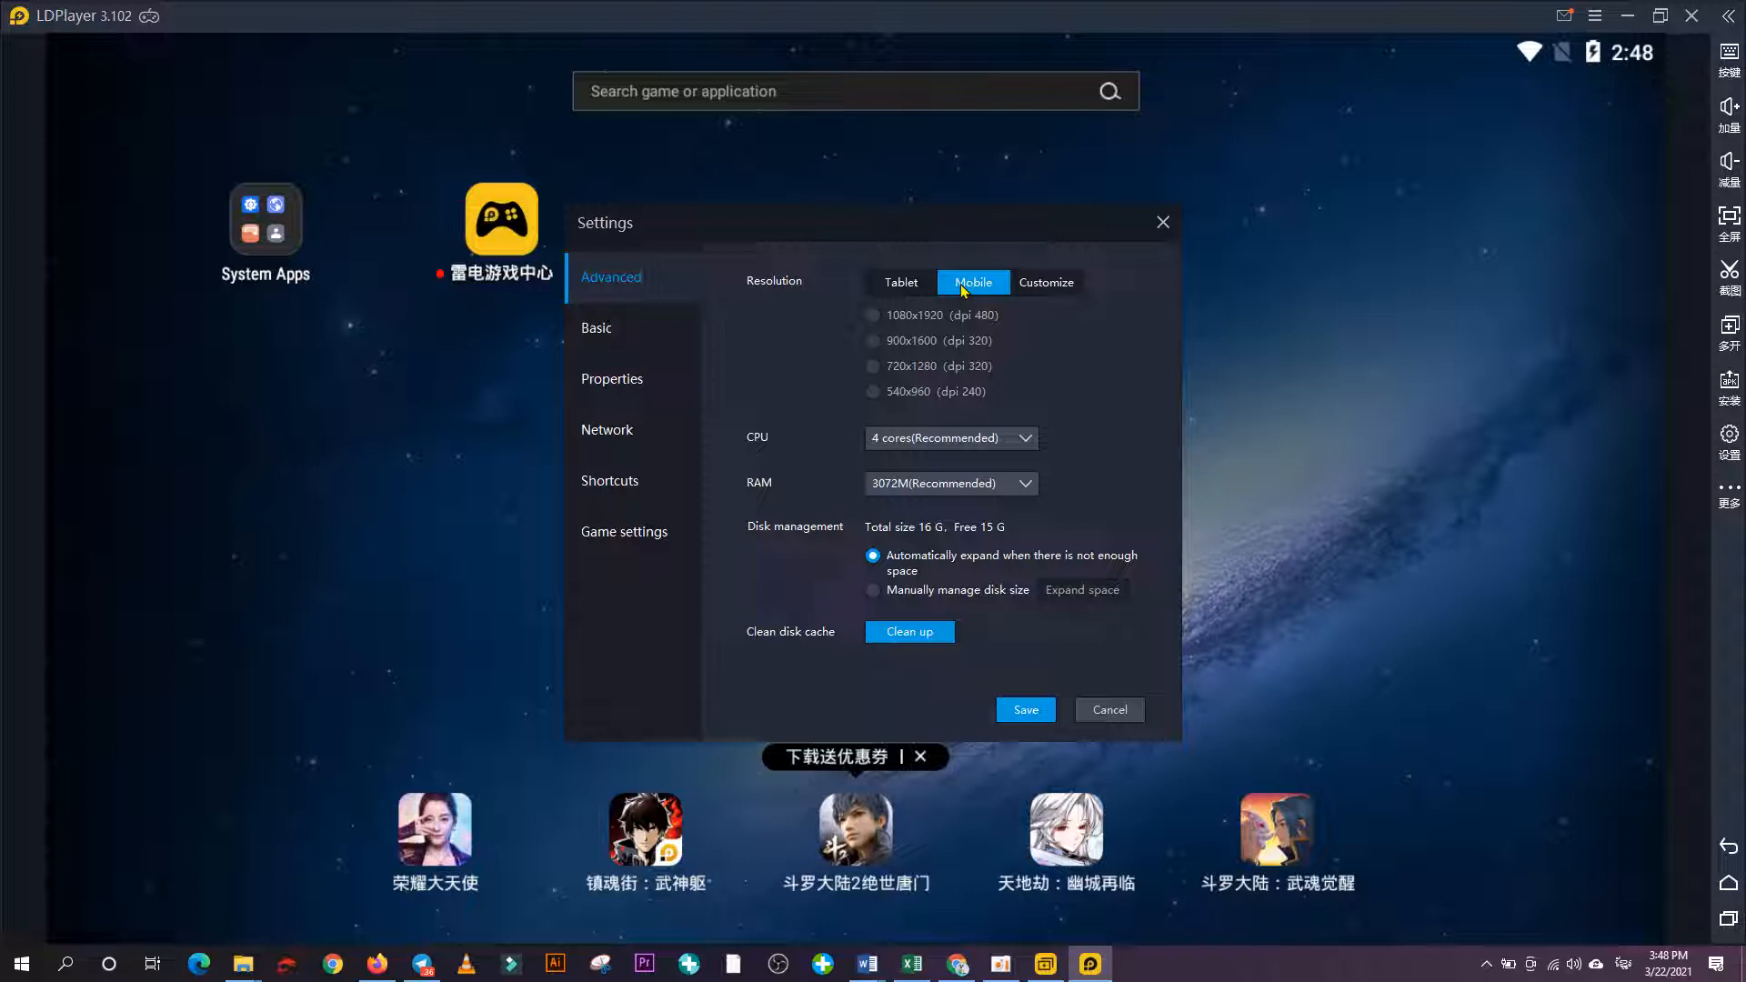
{"action": "left_click", "coordinate": [873, 393]}
{"action": "left_click", "coordinate": [905, 443]}
{"action": "left_click", "coordinate": [897, 463]}
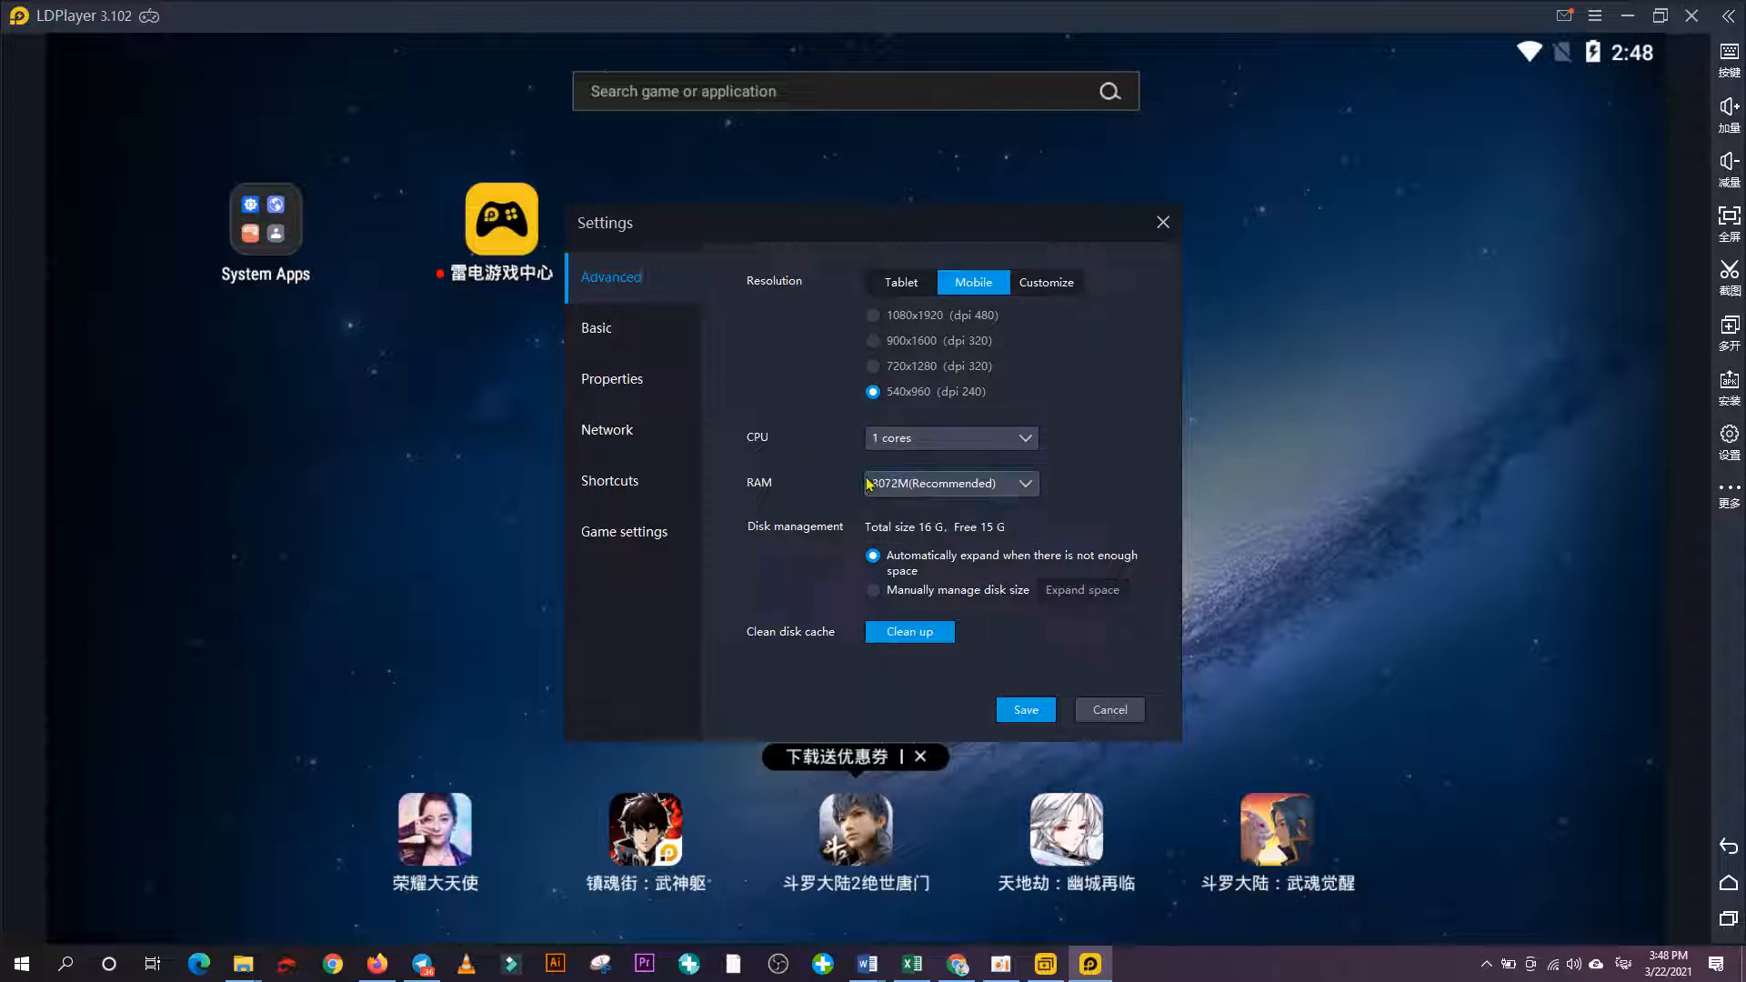
Set the player's RAM to 1024M, save the settings and restart the player immediately.
{"action": "left_click", "coordinate": [896, 486]}
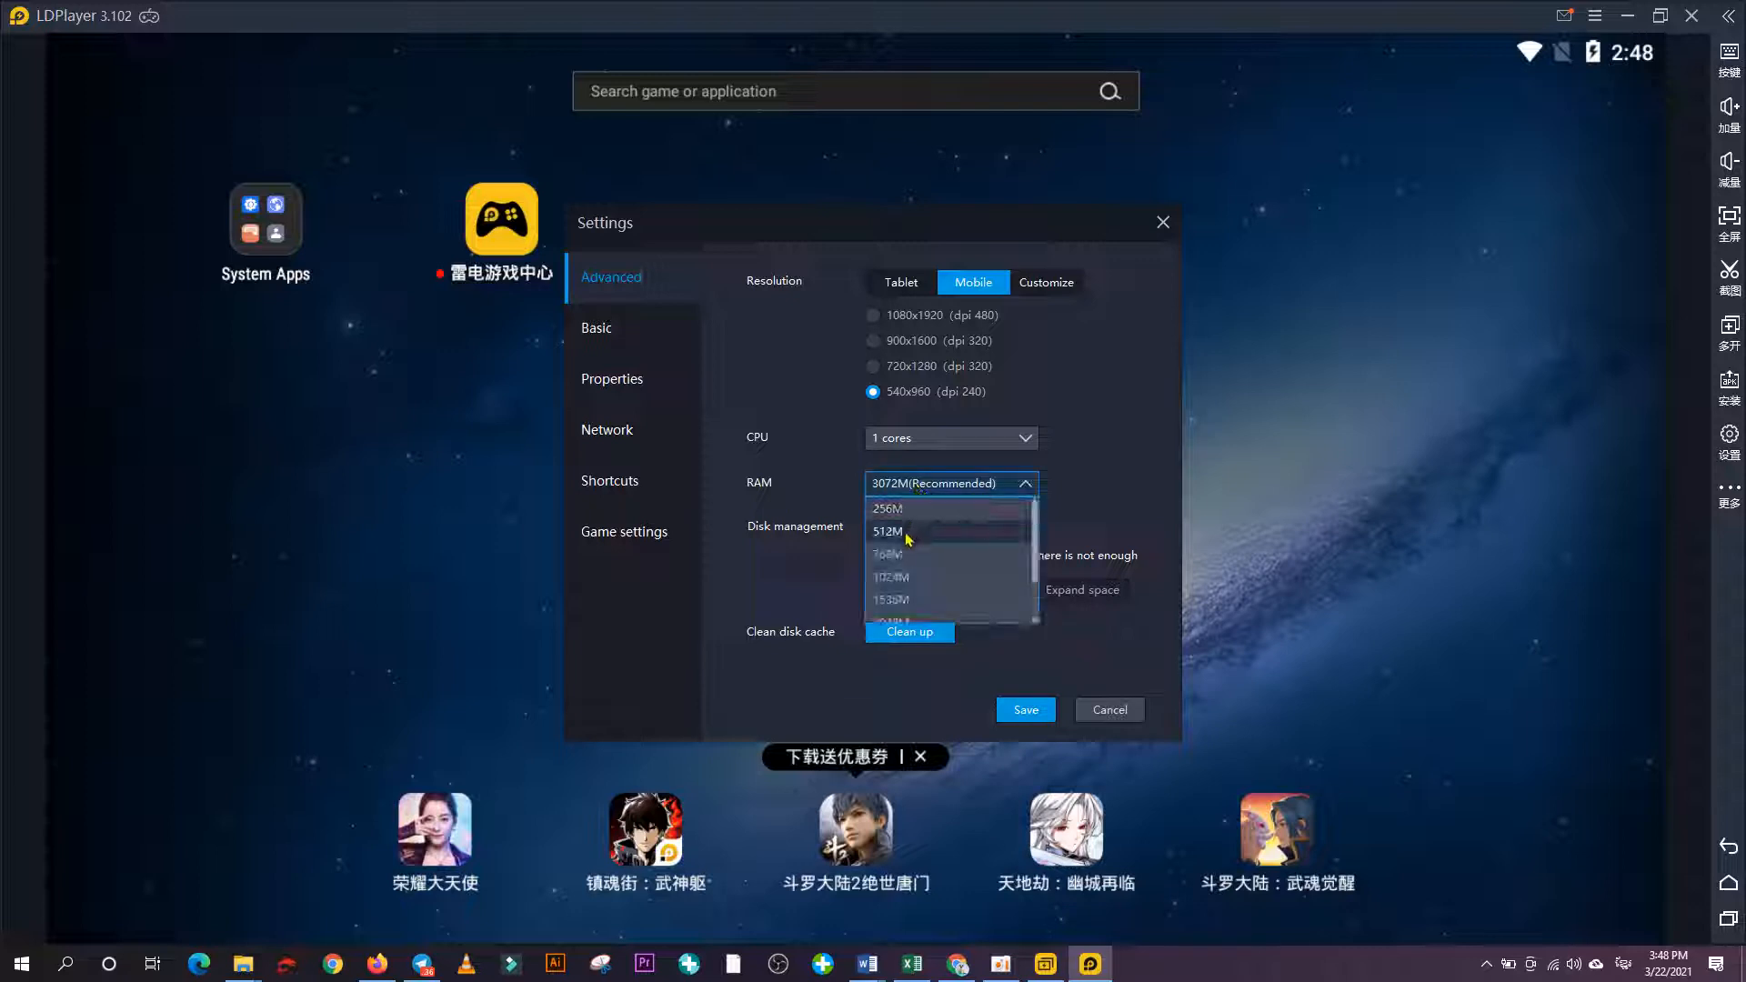
{"action": "left_click", "coordinate": [906, 580]}
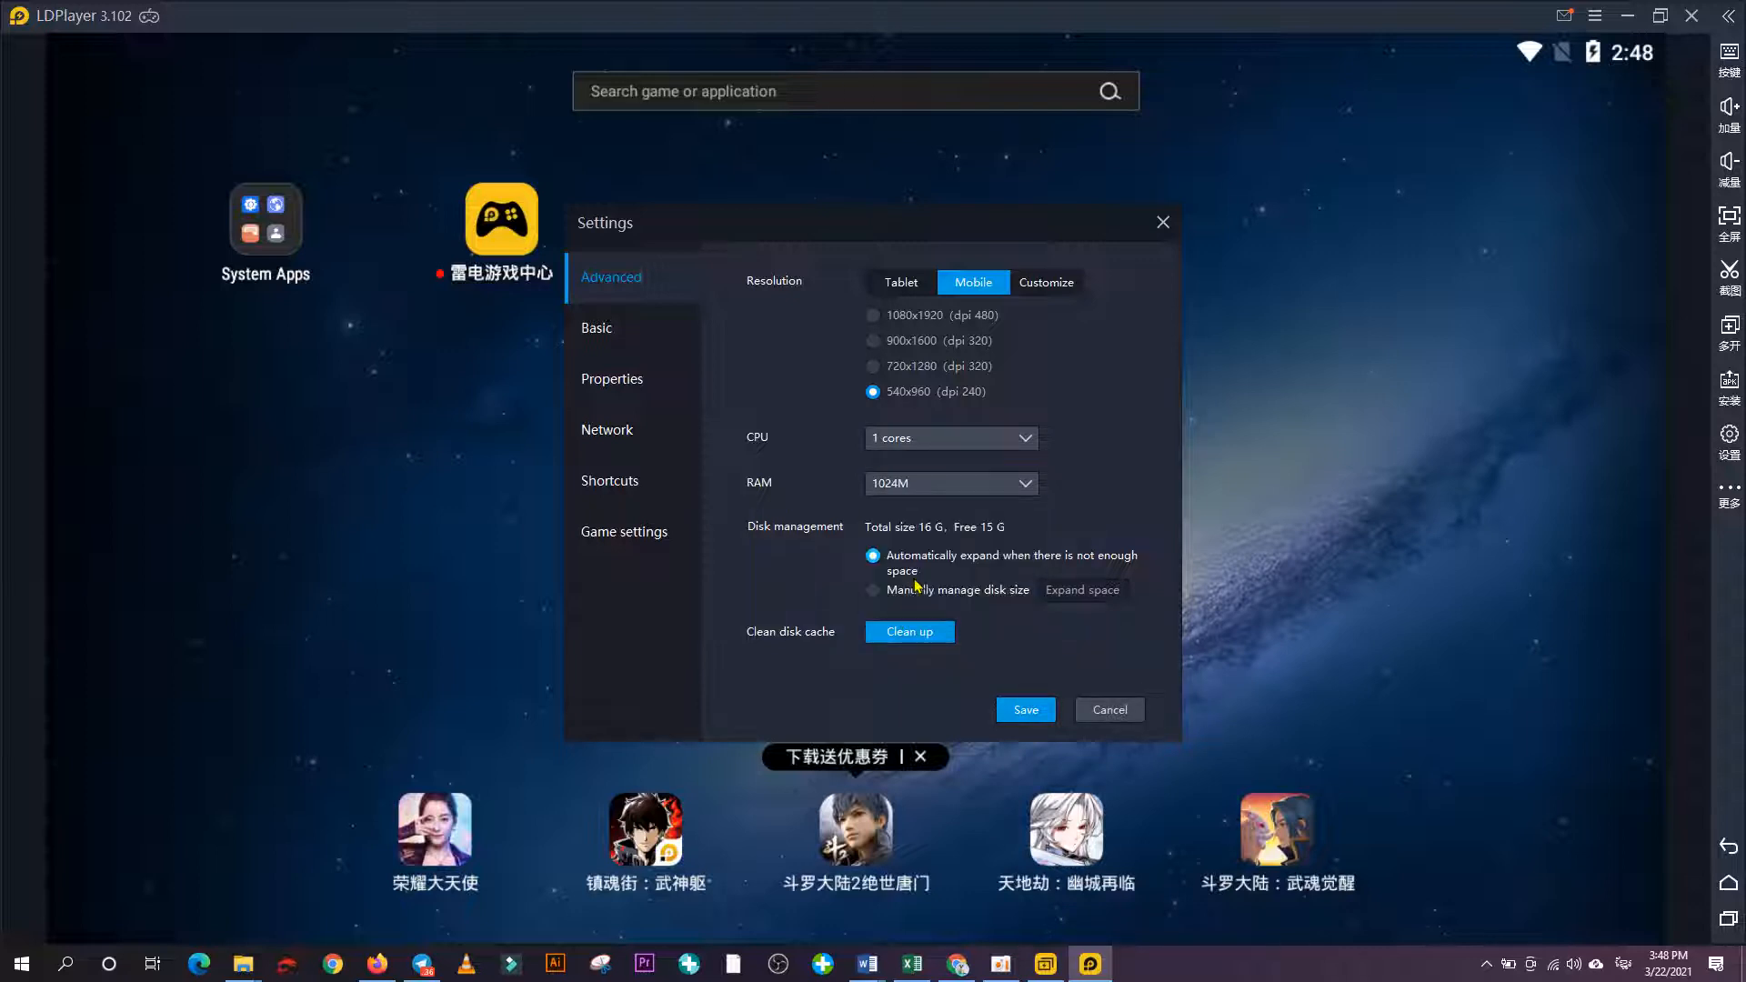
{"action": "left_click", "coordinate": [947, 486]}
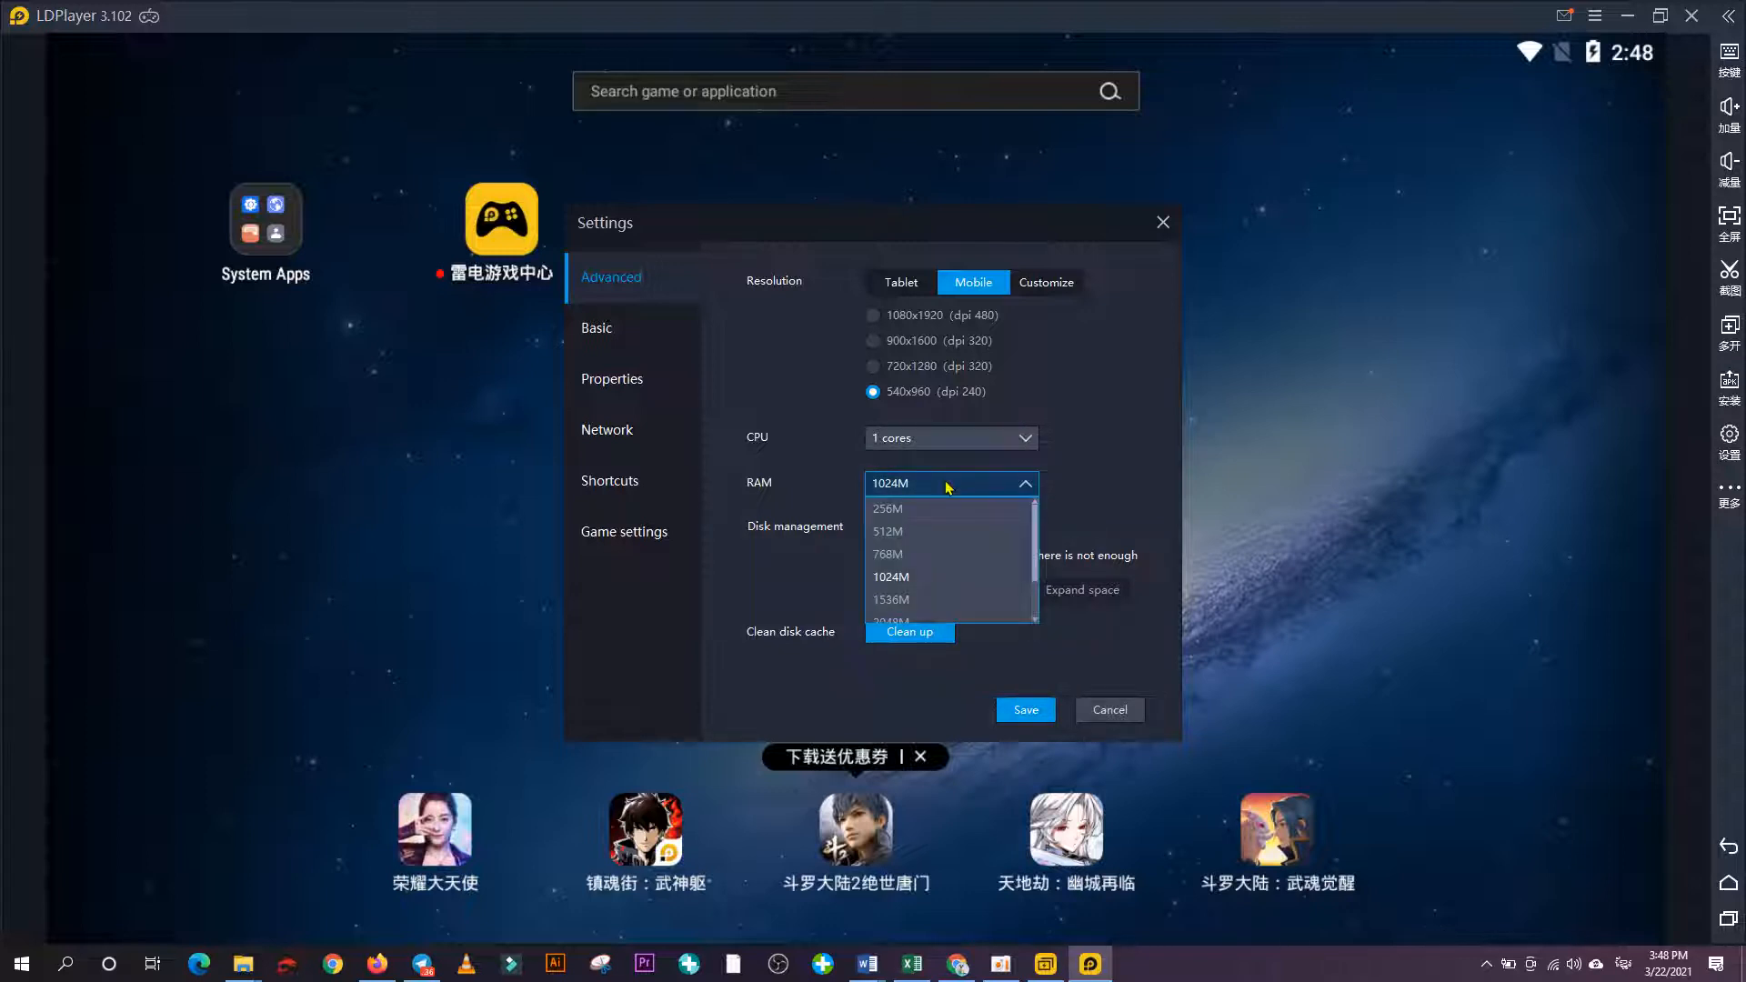
{"action": "left_click", "coordinate": [946, 486]}
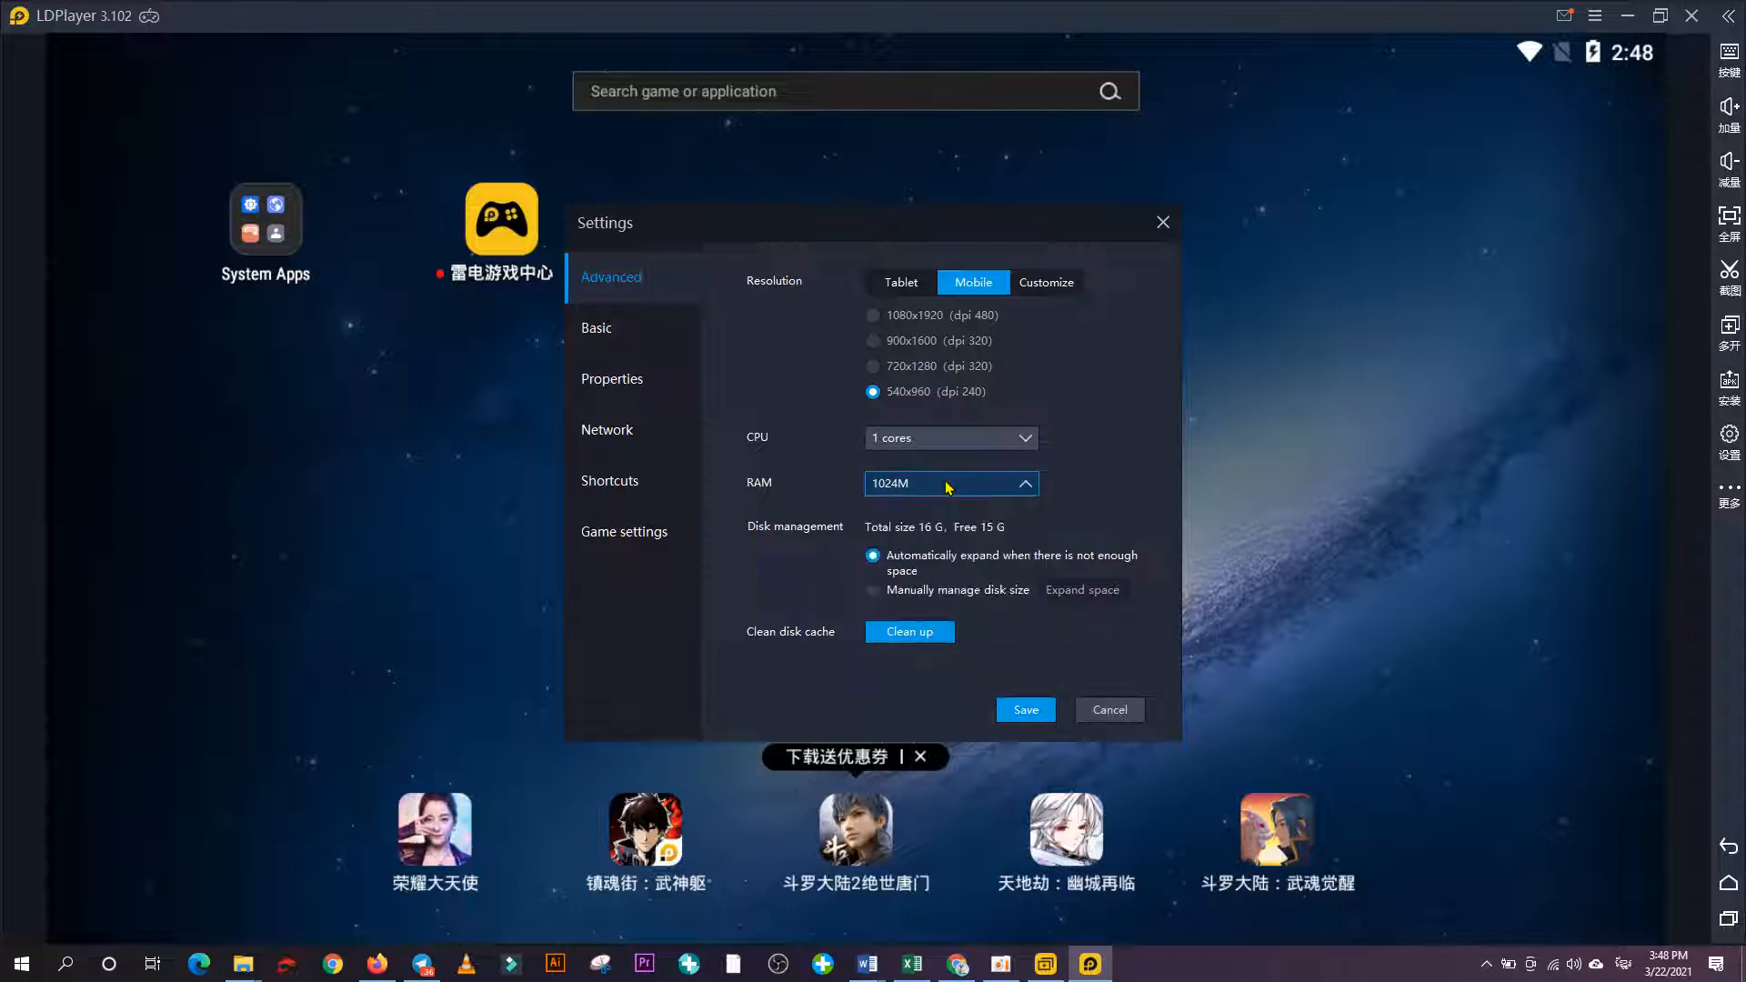
{"action": "left_click", "coordinate": [1018, 714]}
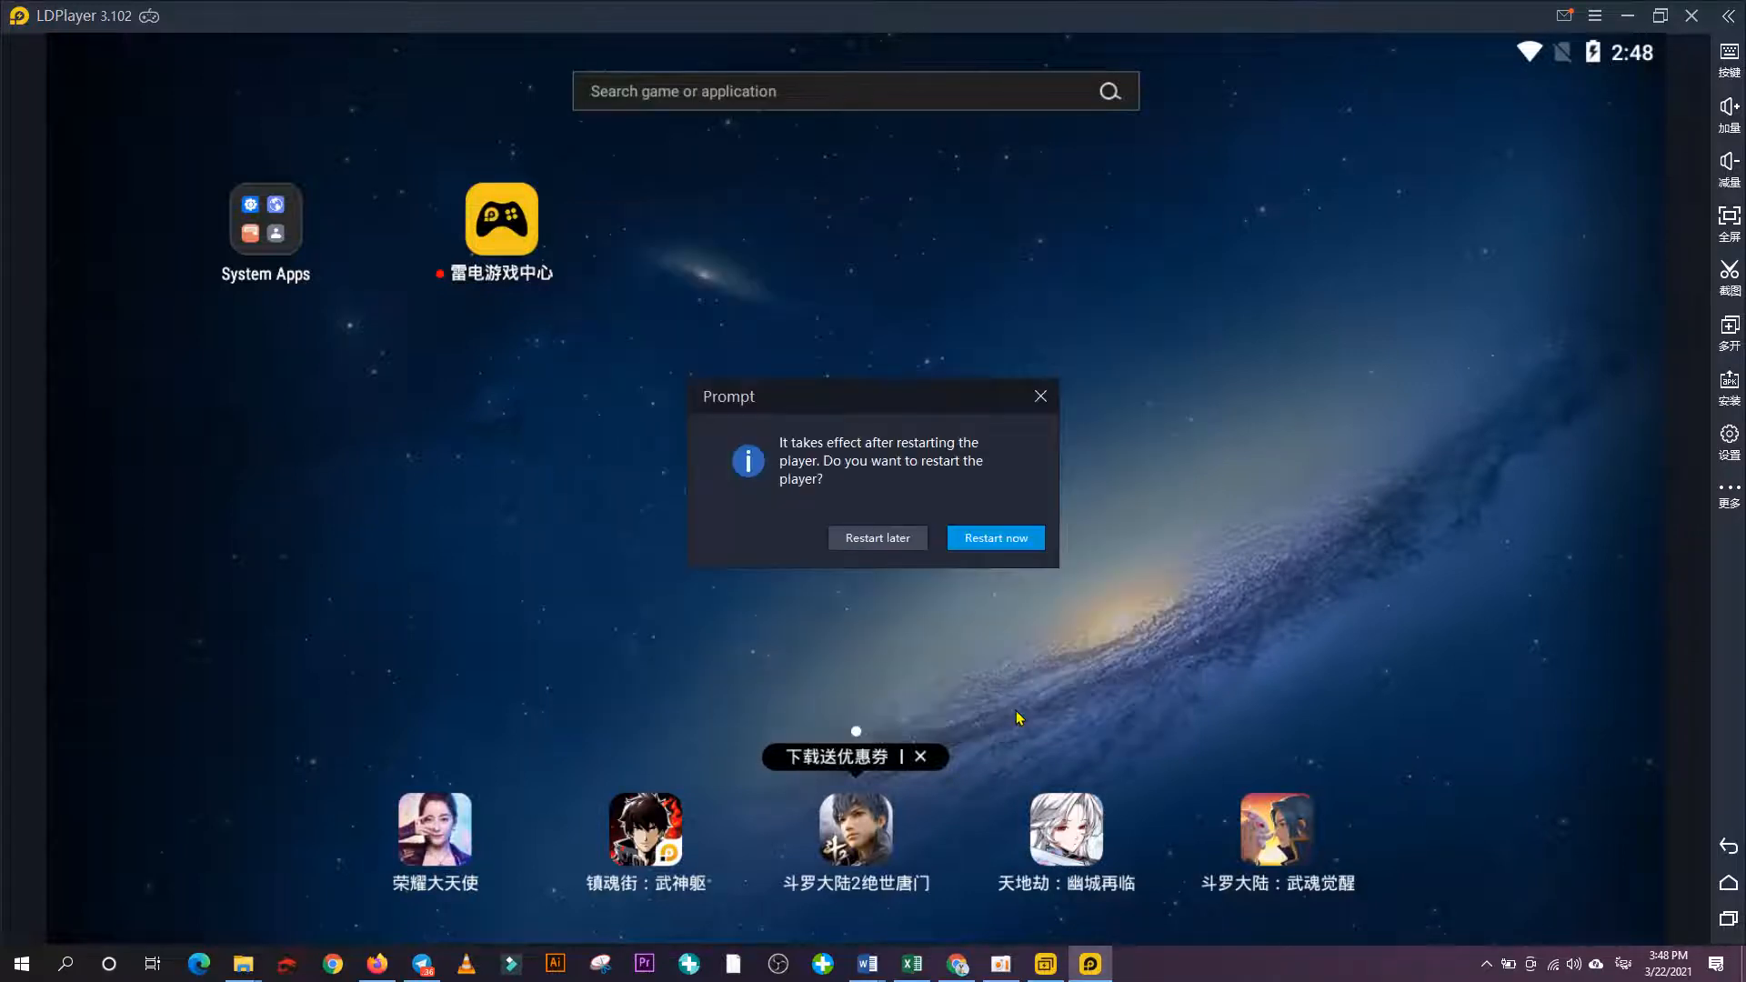
{"action": "left_click", "coordinate": [1002, 539]}
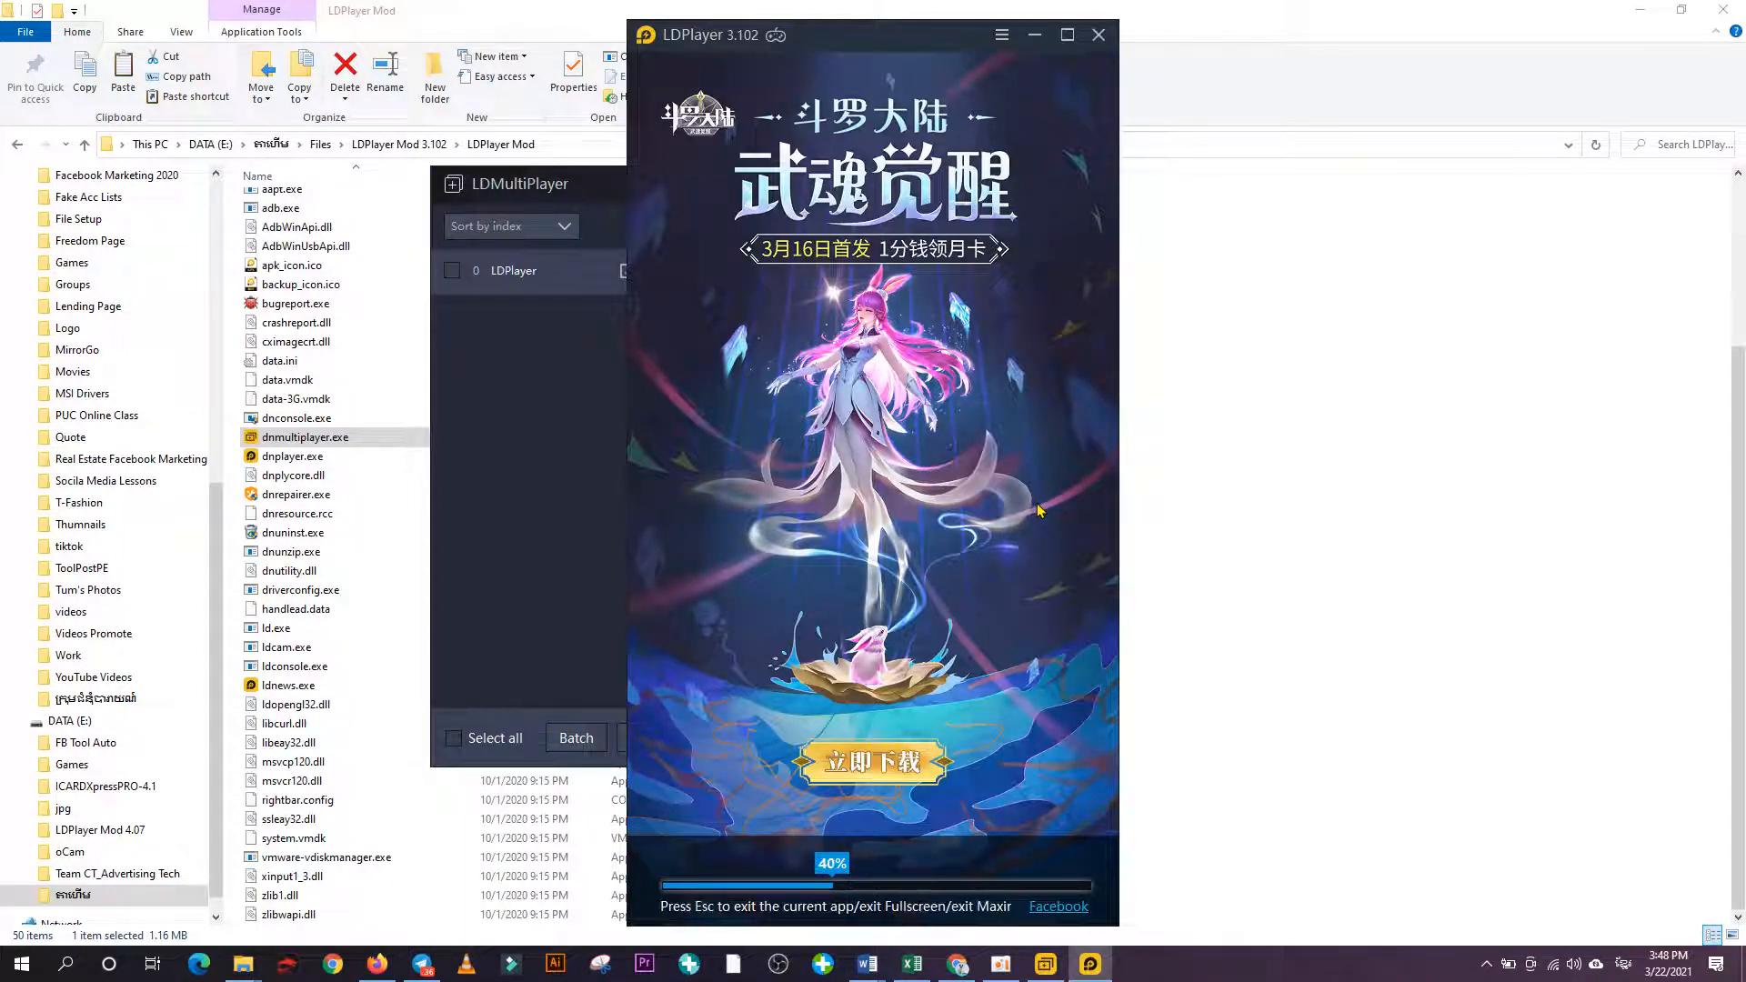
Arrange the LDPlayer and LDMultiPlayer windows side by side and install fb2.apk from the Files folder into the player.
{"action": "left_click_drag", "start_coordinate": [902, 35], "coordinate": [325, 30]}
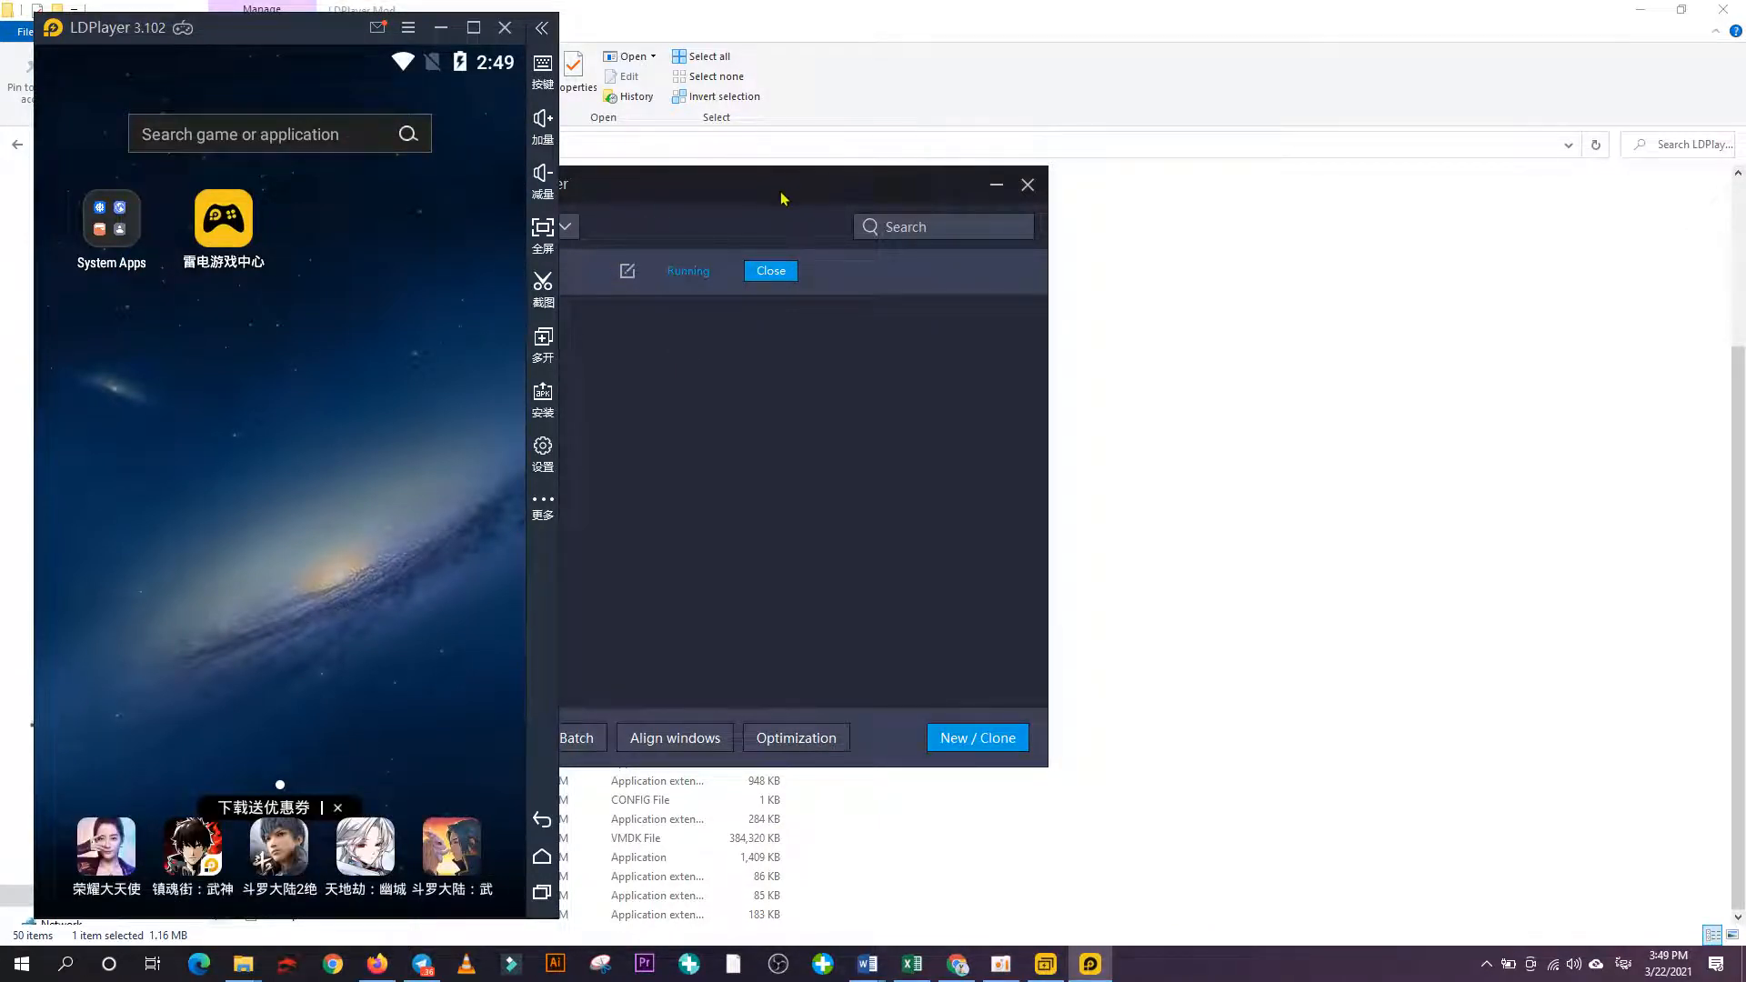
{"action": "left_click_drag", "start_coordinate": [778, 190], "coordinate": [950, 189]}
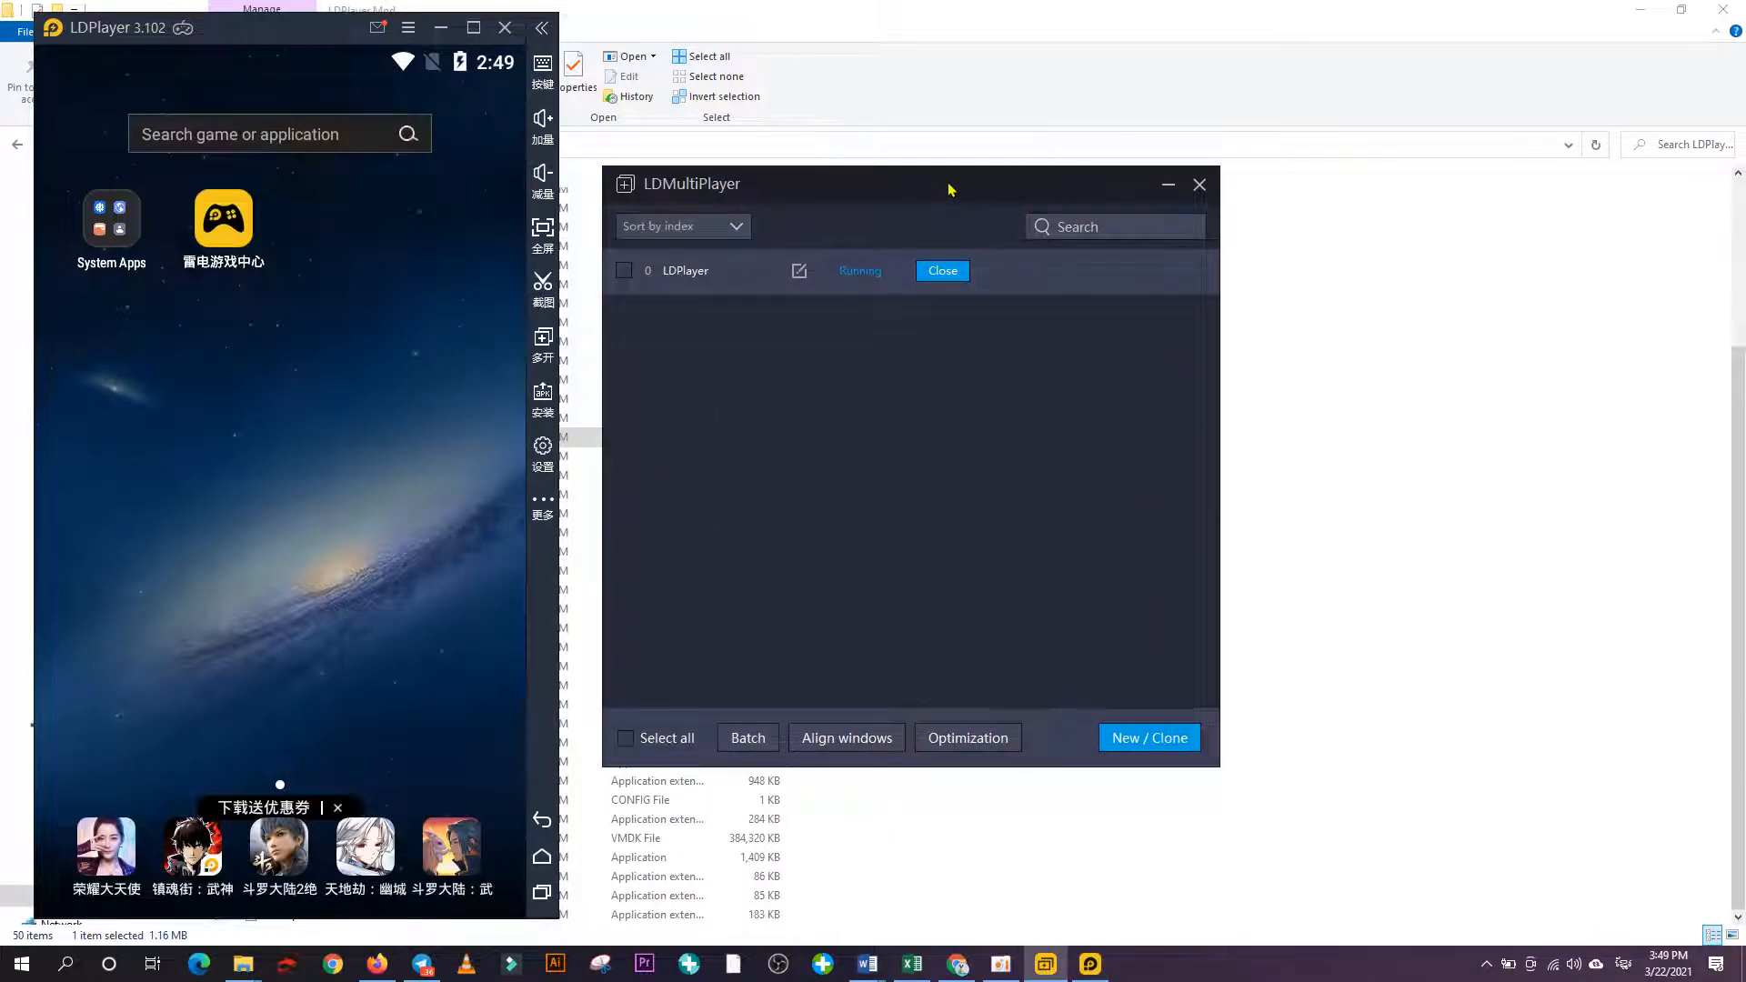
{"action": "left_click", "coordinate": [1406, 534]}
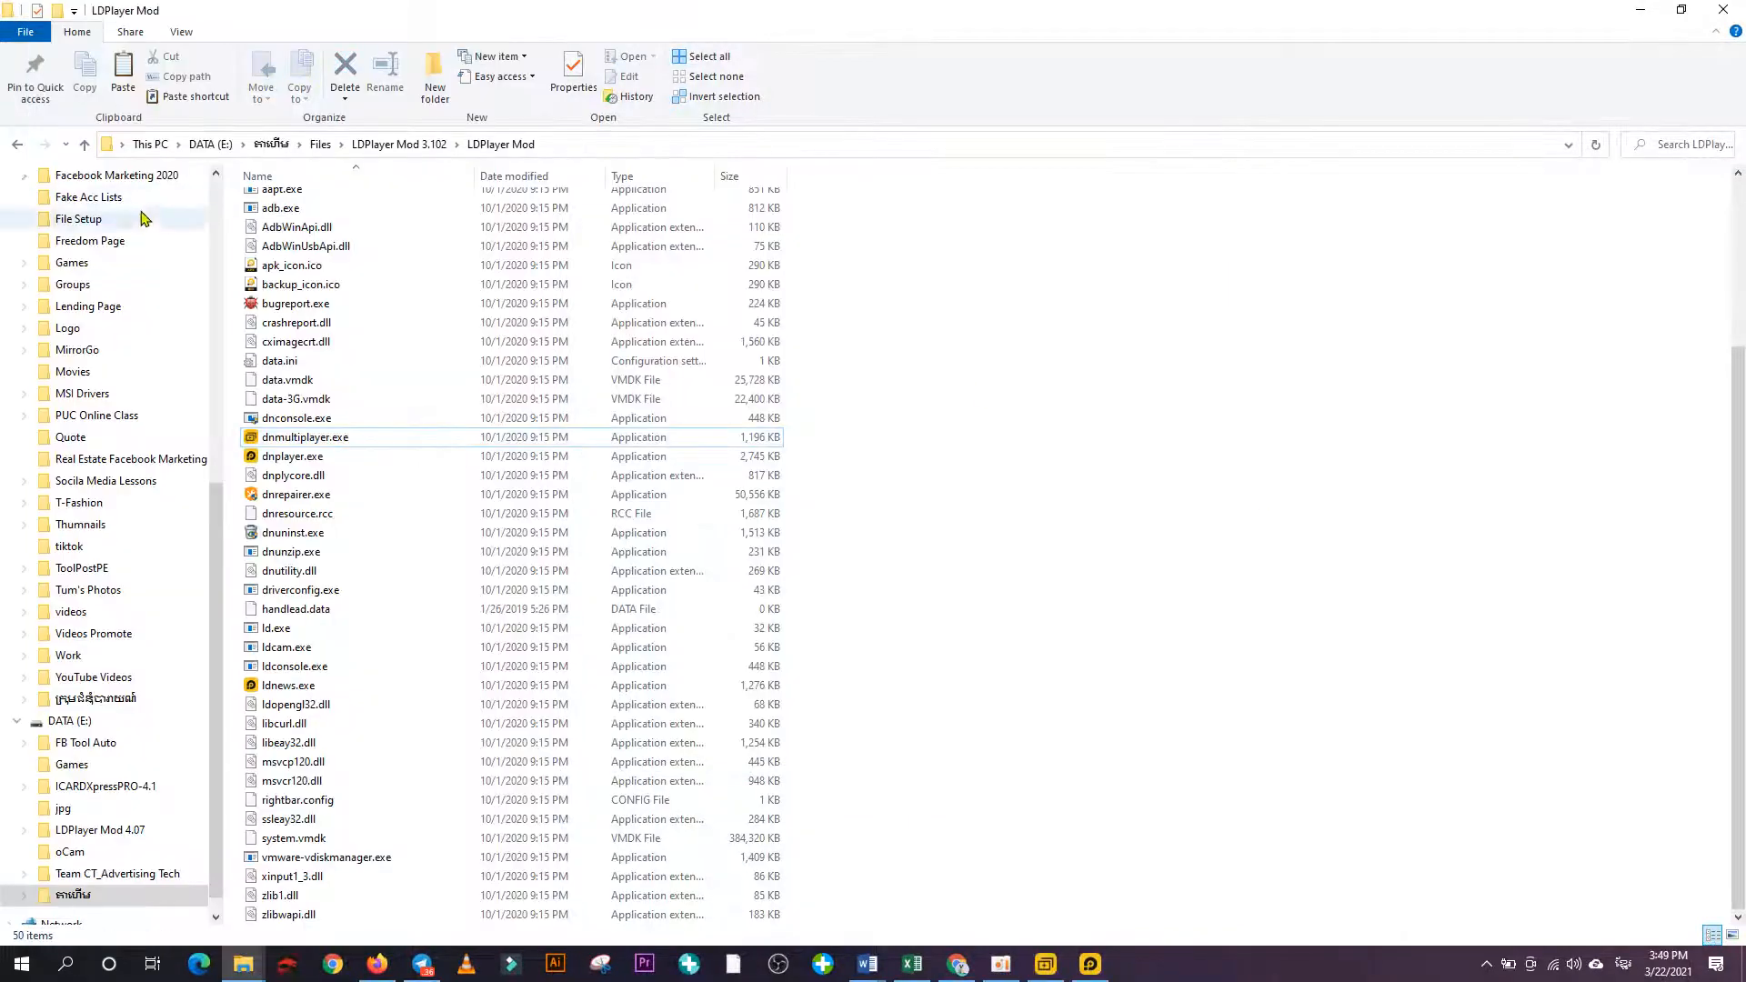
{"action": "left_click", "coordinate": [12, 146]}
{"action": "left_click", "coordinate": [13, 145]}
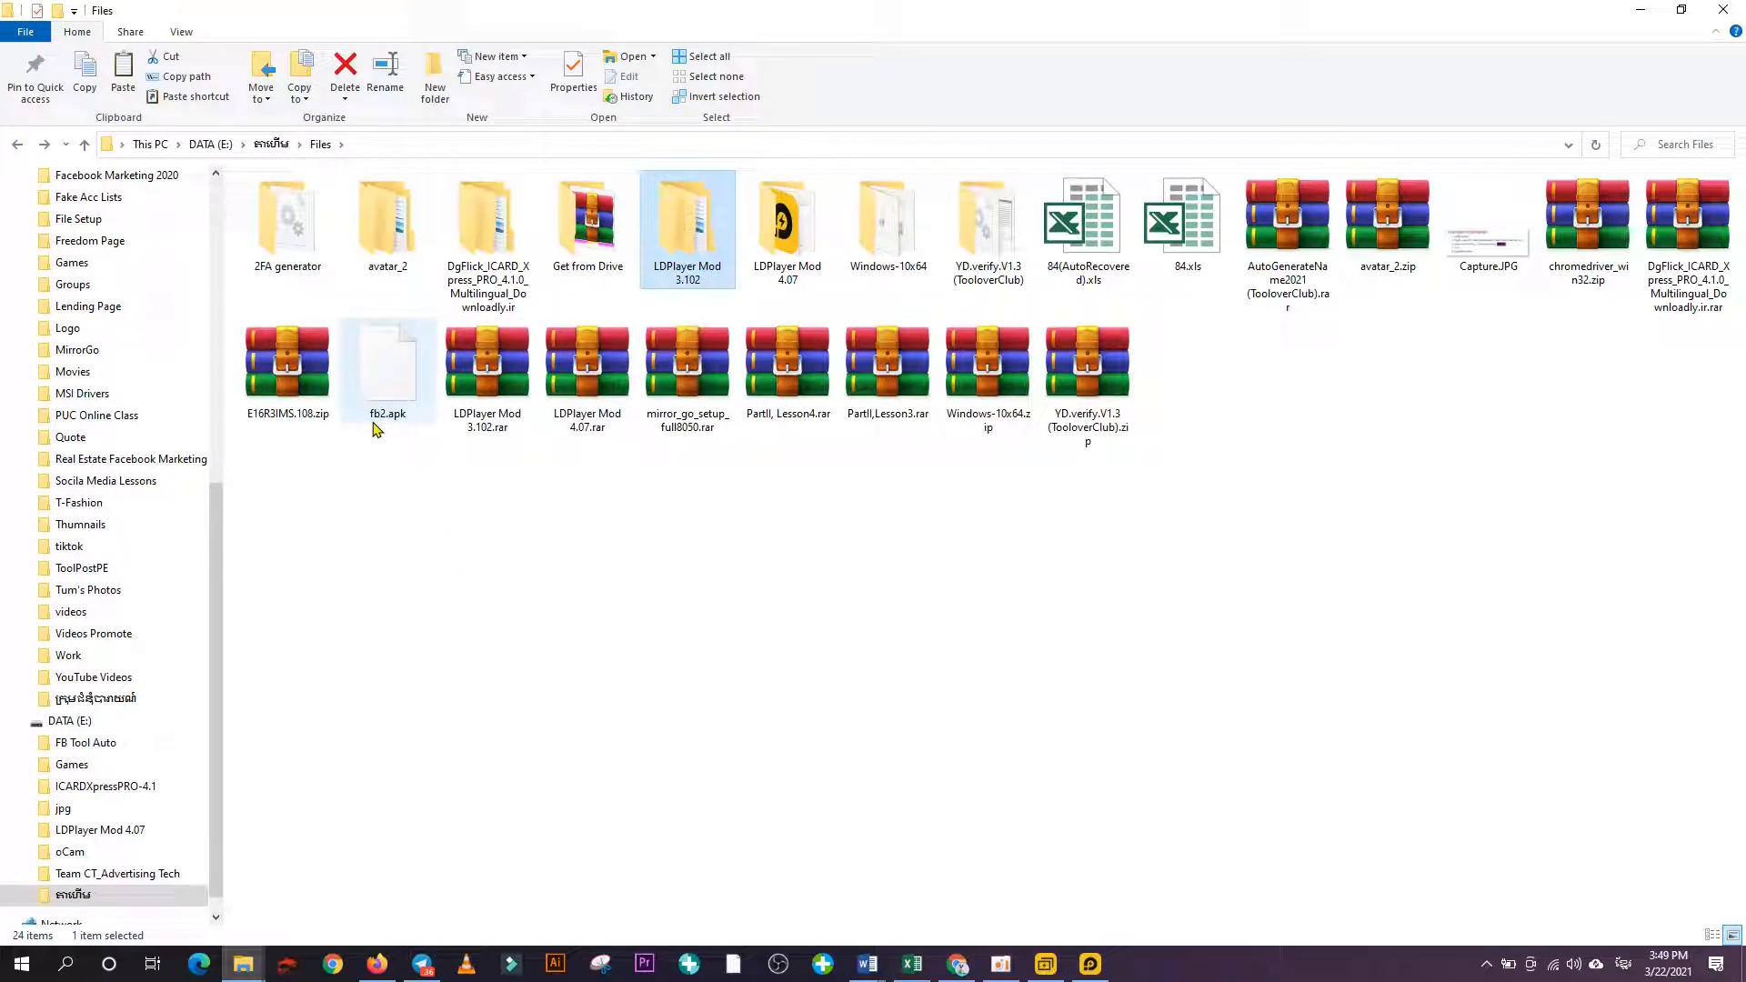
{"action": "left_click", "coordinate": [384, 400]}
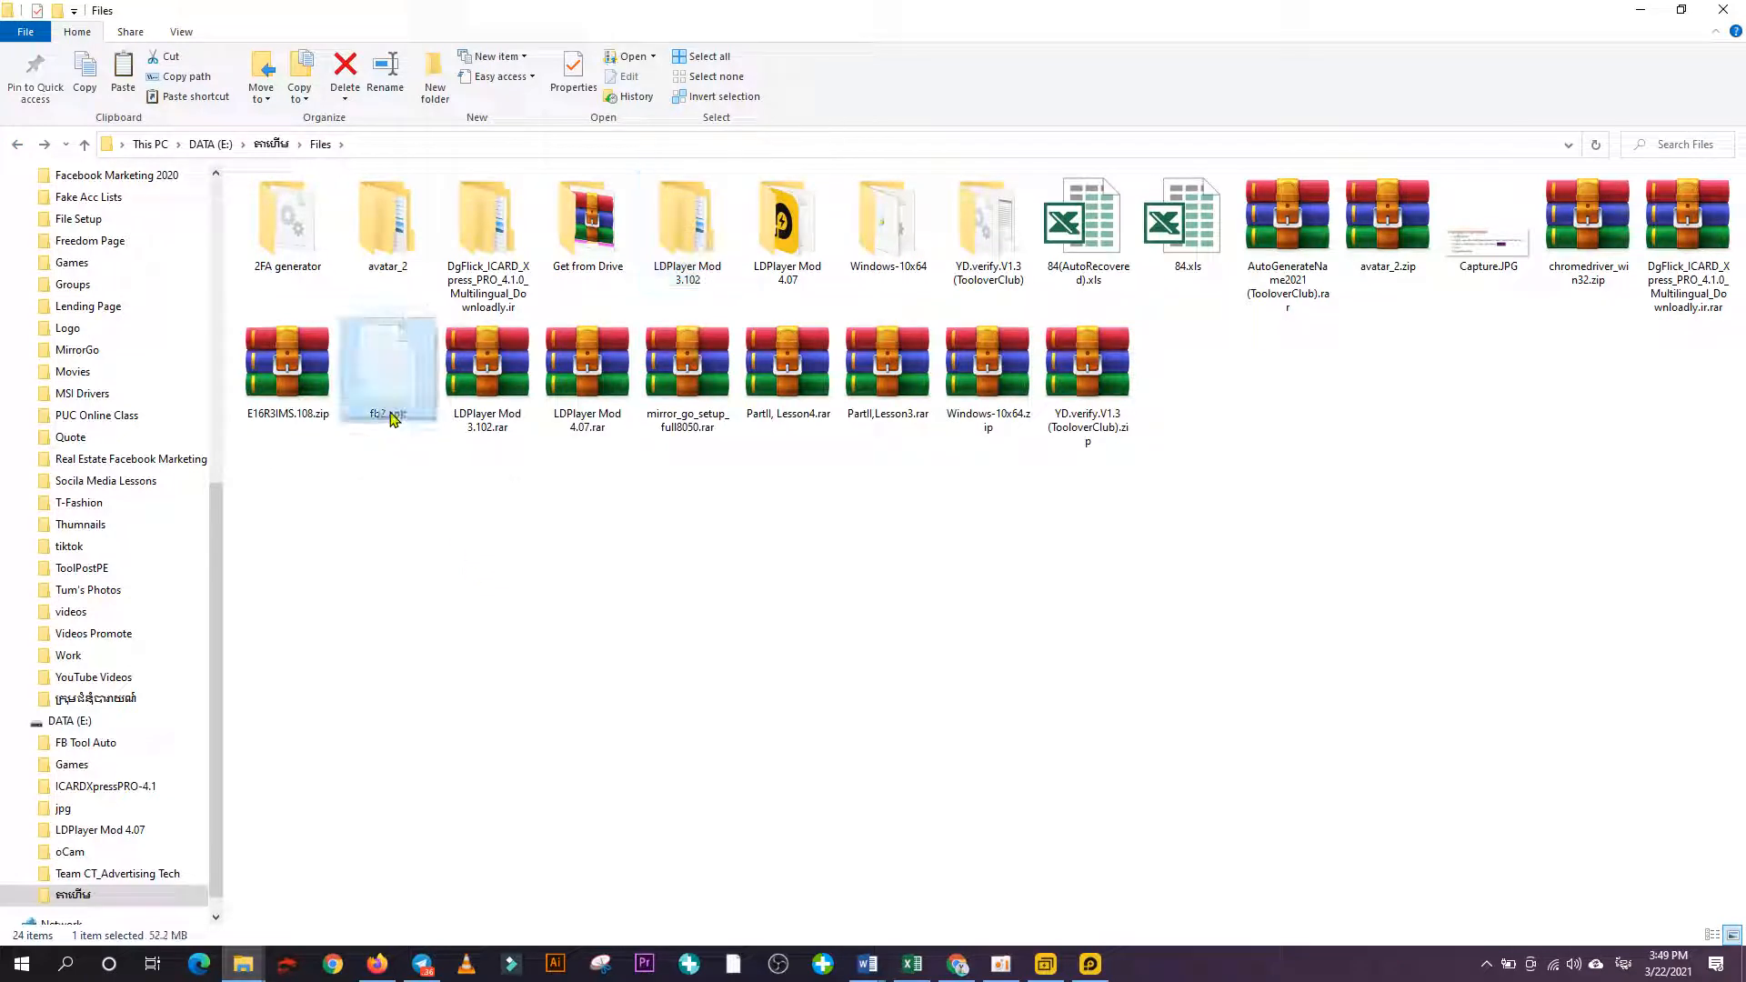
{"action": "left_click_drag", "start_coordinate": [393, 418], "coordinate": [239, 482]}
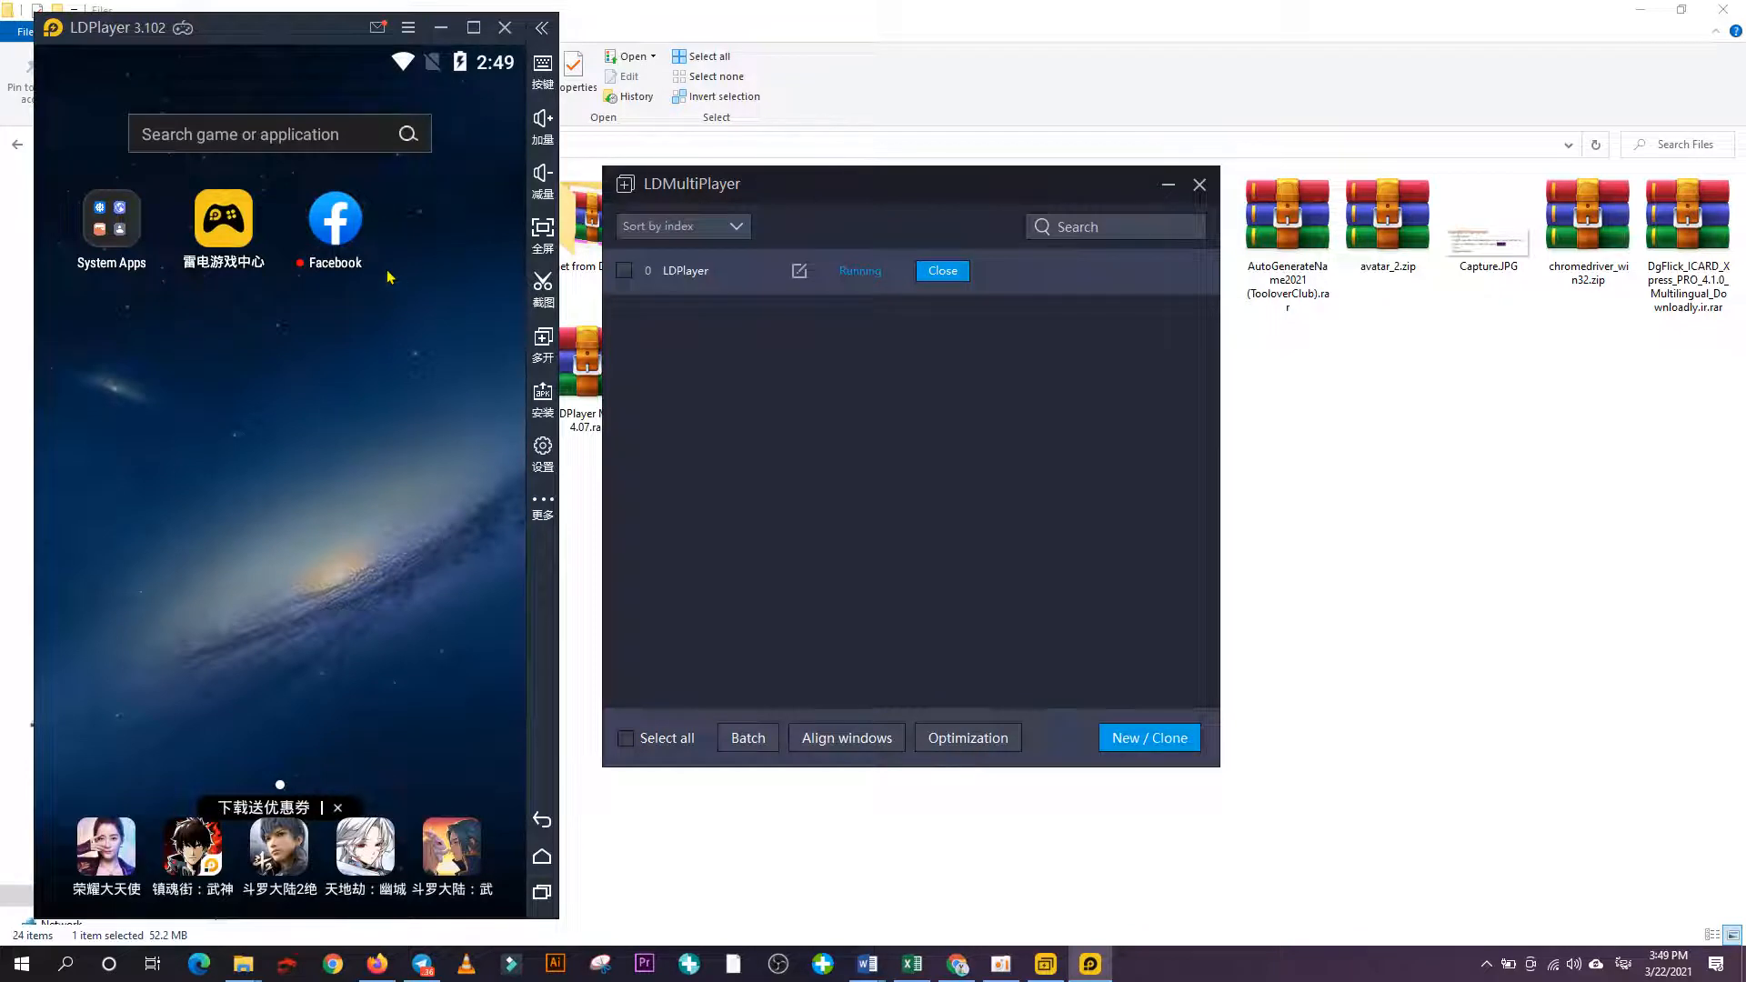
Open Facebook in the player and realign the LDPlayer and LDMultiPlayer windows near the top of the desktop.
{"action": "left_click_drag", "start_coordinate": [289, 28], "coordinate": [311, 76]}
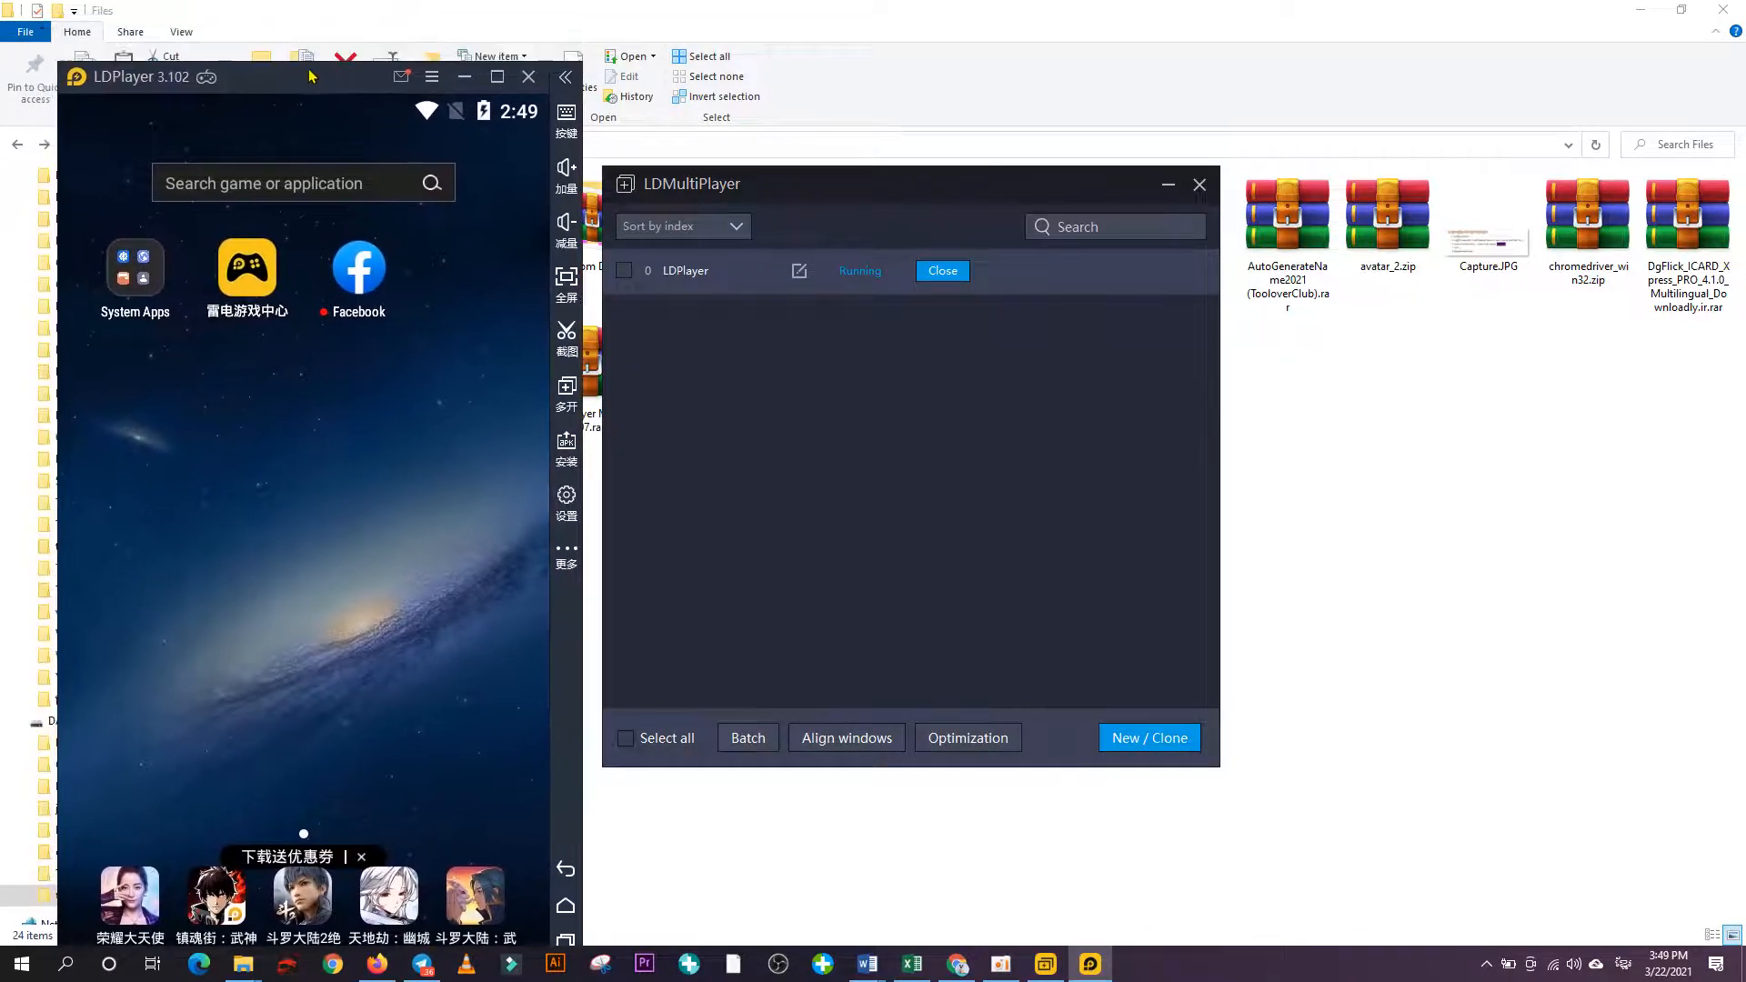
{"action": "left_click", "coordinate": [357, 250]}
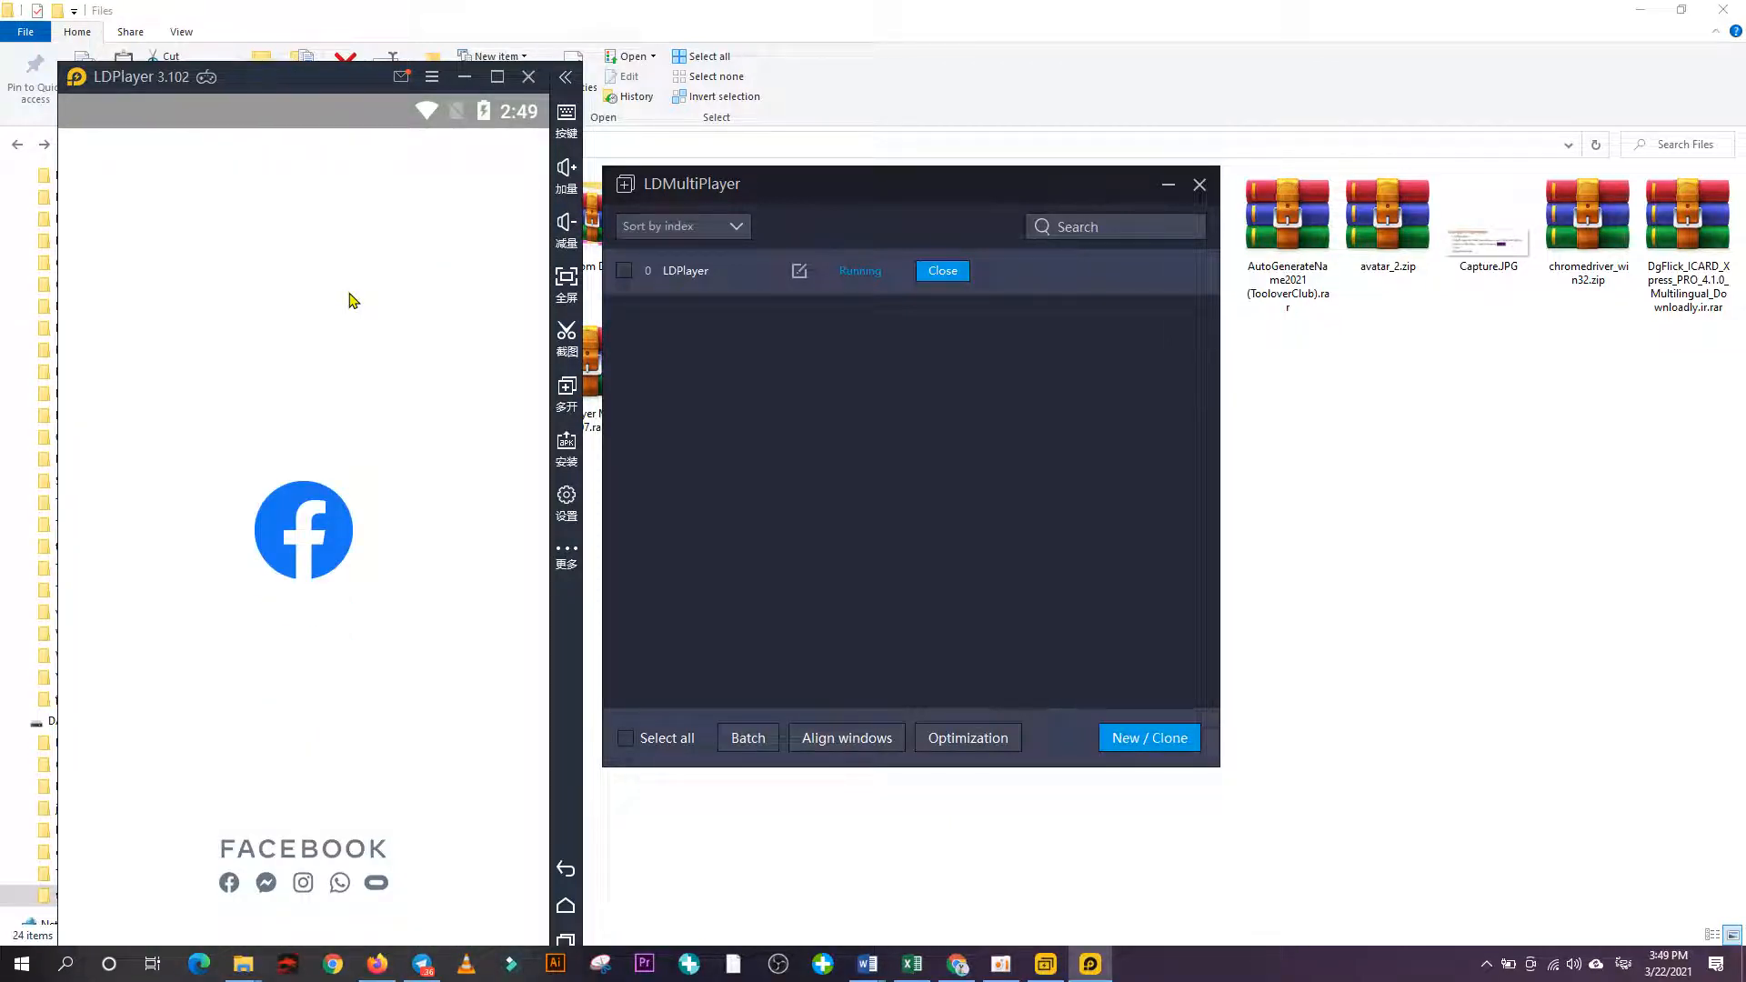
{"action": "left_click_drag", "start_coordinate": [285, 86], "coordinate": [257, 33]}
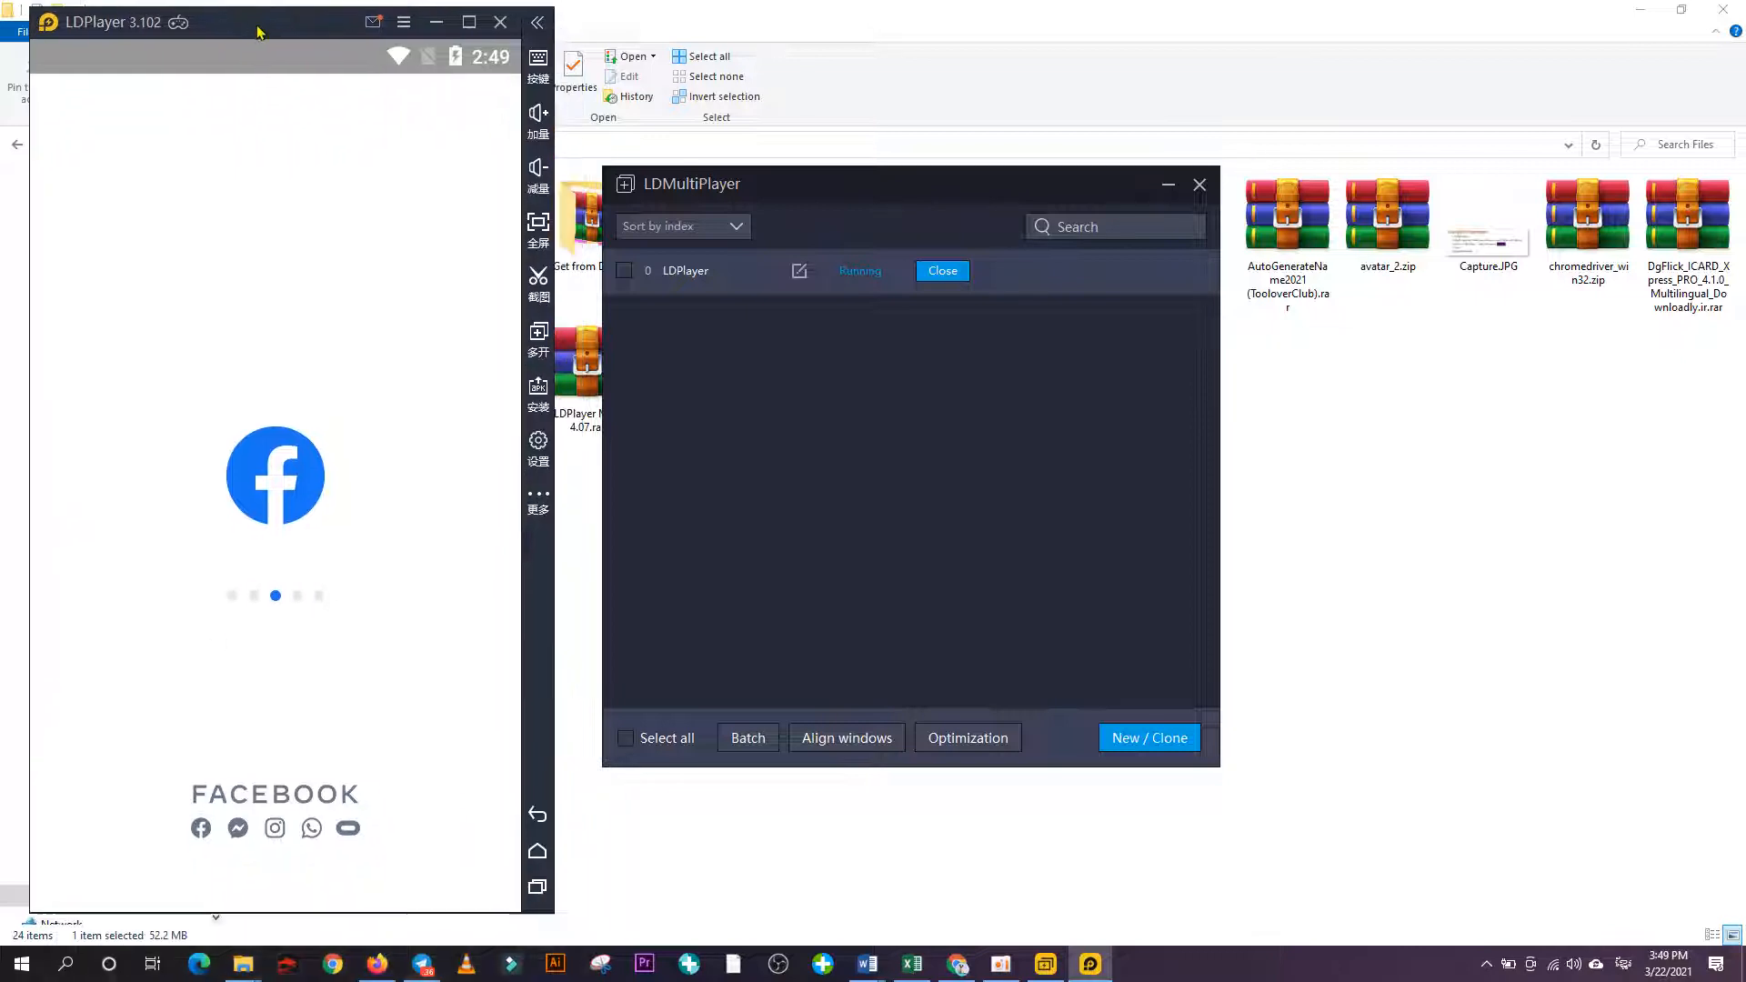
{"action": "left_click_drag", "start_coordinate": [850, 189], "coordinate": [821, 37]}
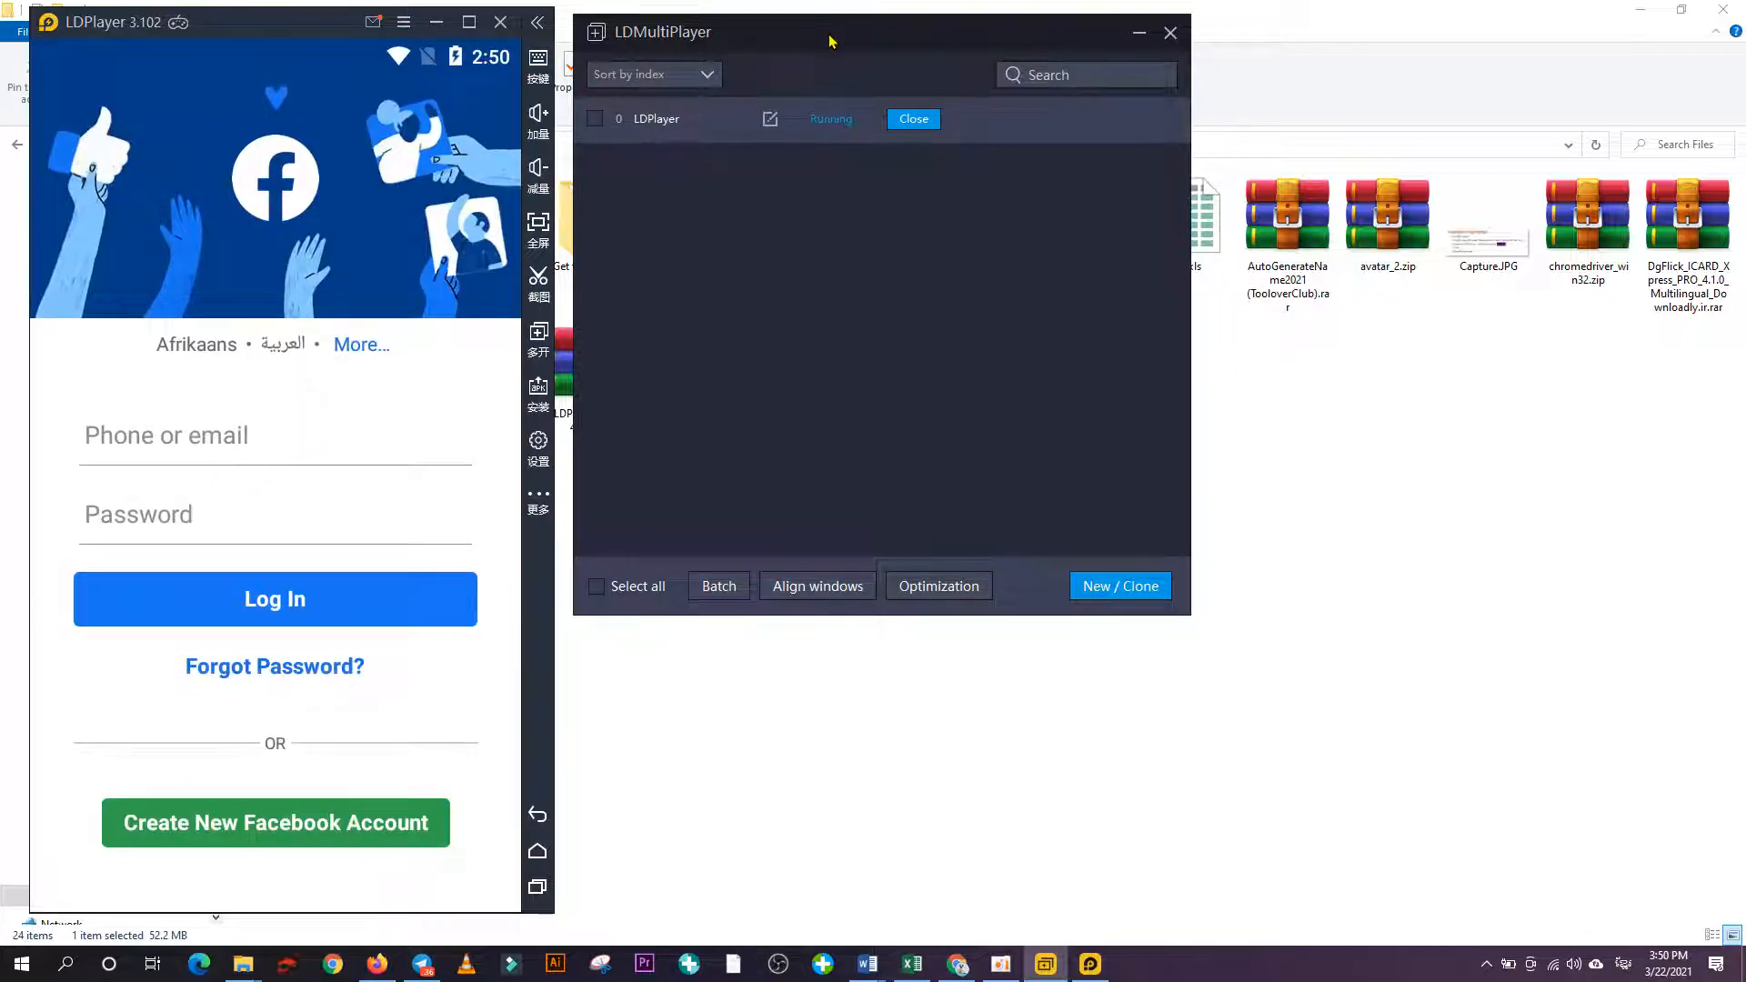
Try the phone or email and password fields on the Facebook login screen, then return to the player's home screen.
{"action": "left_click", "coordinate": [239, 527]}
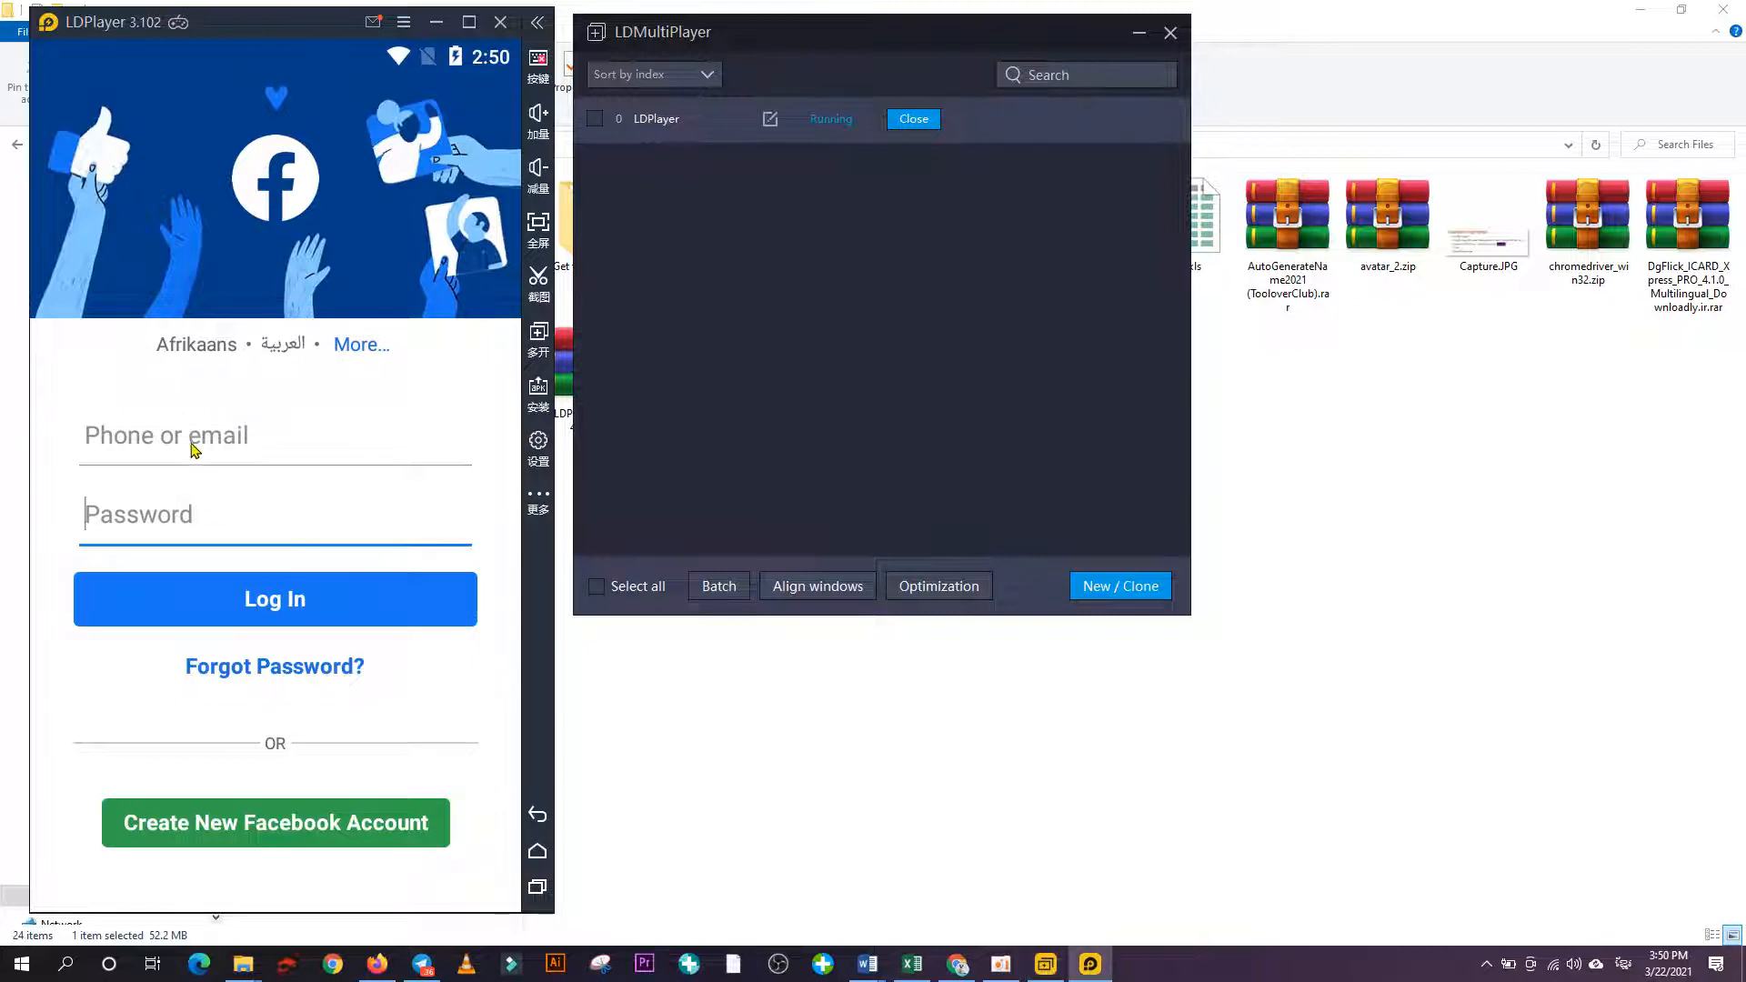
{"action": "left_click", "coordinate": [189, 442]}
{"action": "left_click", "coordinate": [221, 519]}
{"action": "left_click", "coordinate": [537, 820]}
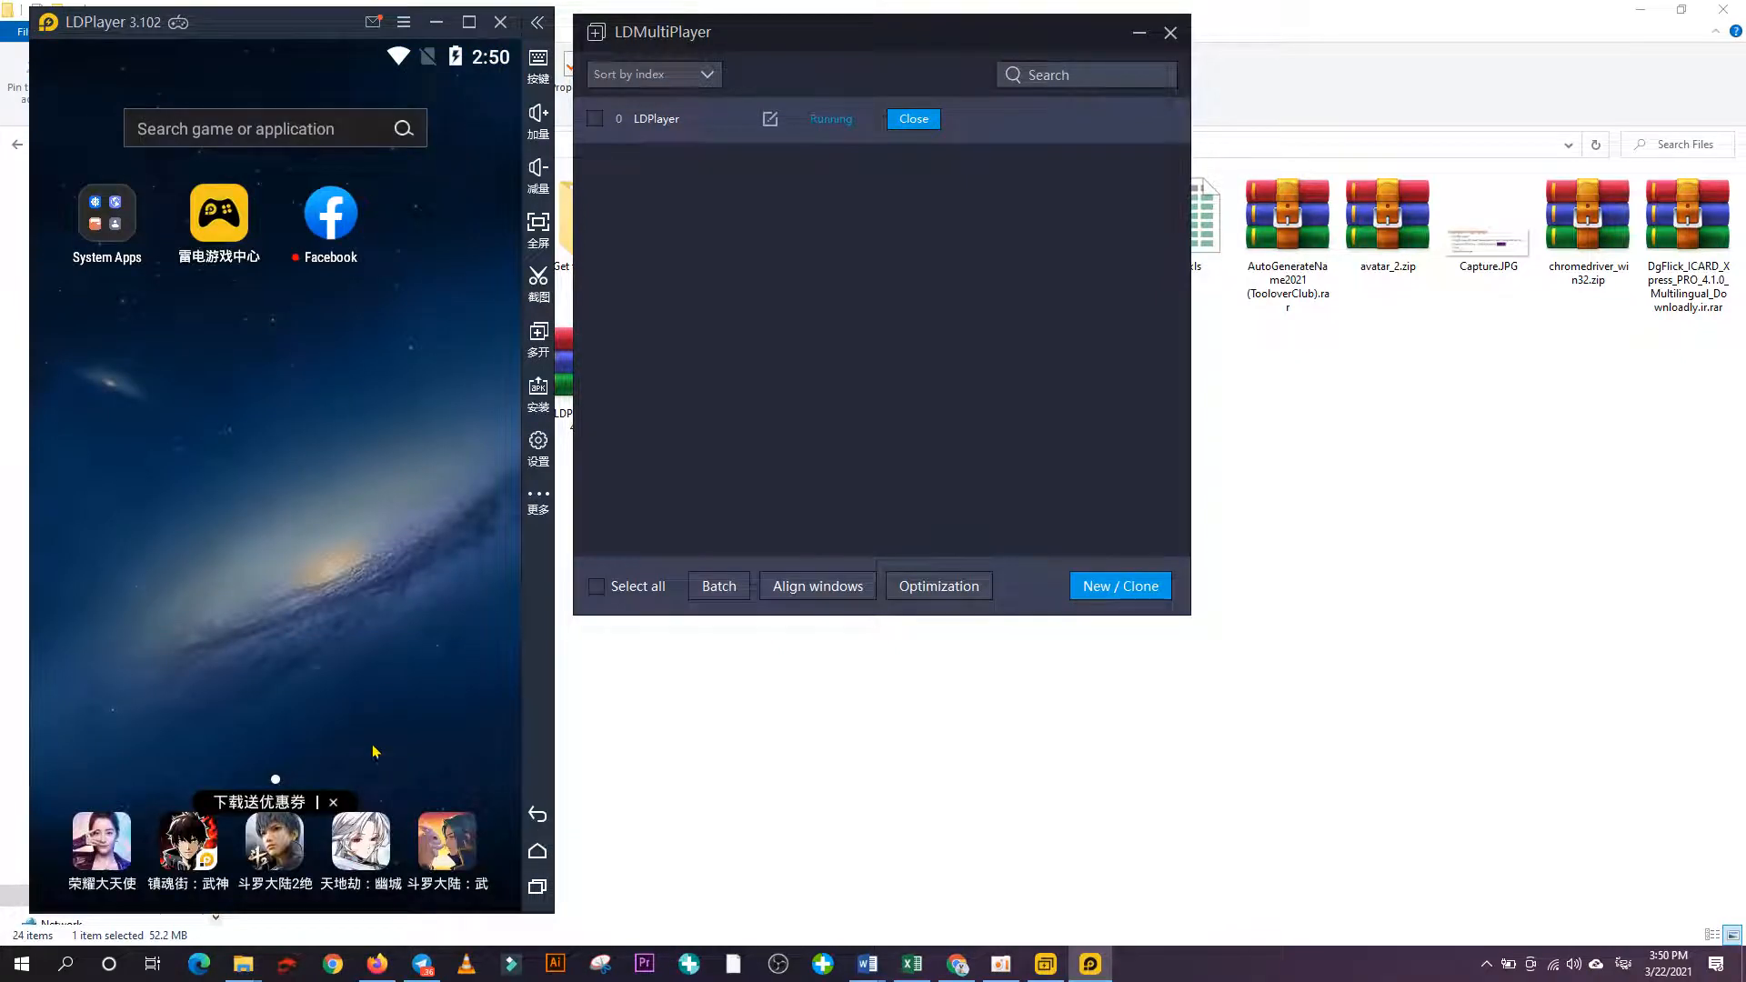
Exit the running player and reposition the LDMultiPlayer window in its place.
{"action": "left_click", "coordinate": [501, 24]}
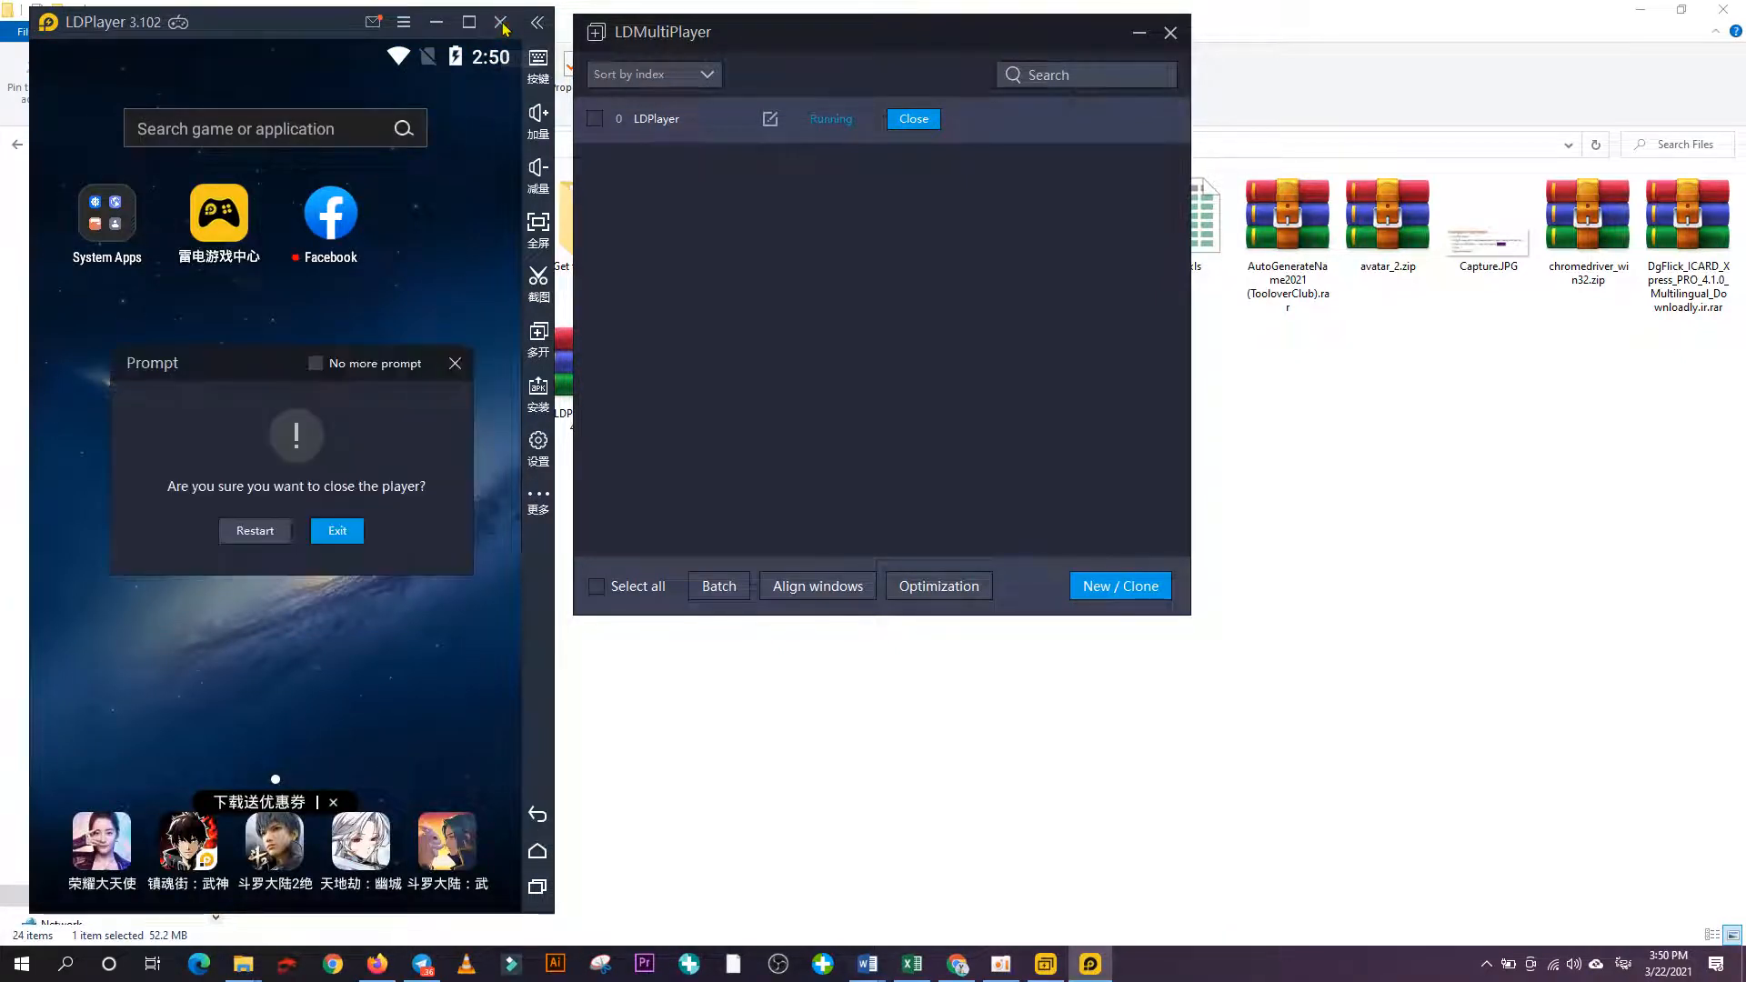
{"action": "left_click", "coordinate": [337, 530]}
{"action": "left_click_drag", "start_coordinate": [875, 27], "coordinate": [309, 47]}
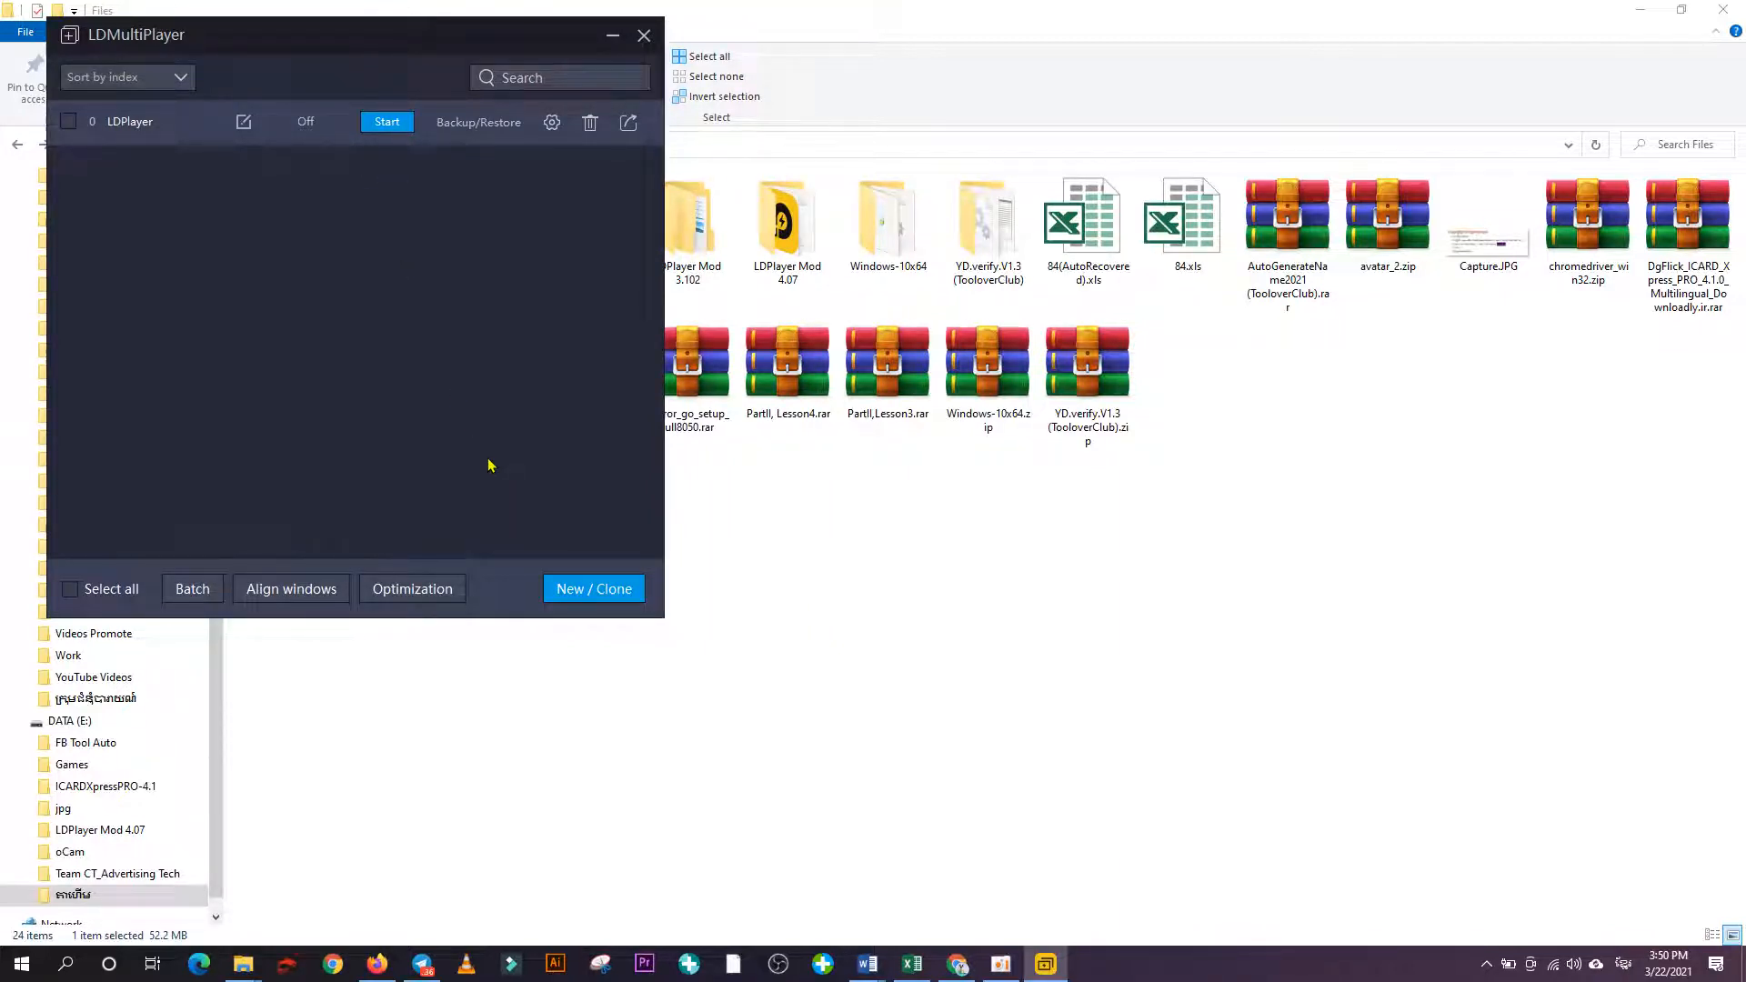
Clone the configured LDPlayer instance twice in LDMultiPlayer.
{"action": "left_click", "coordinate": [583, 597]}
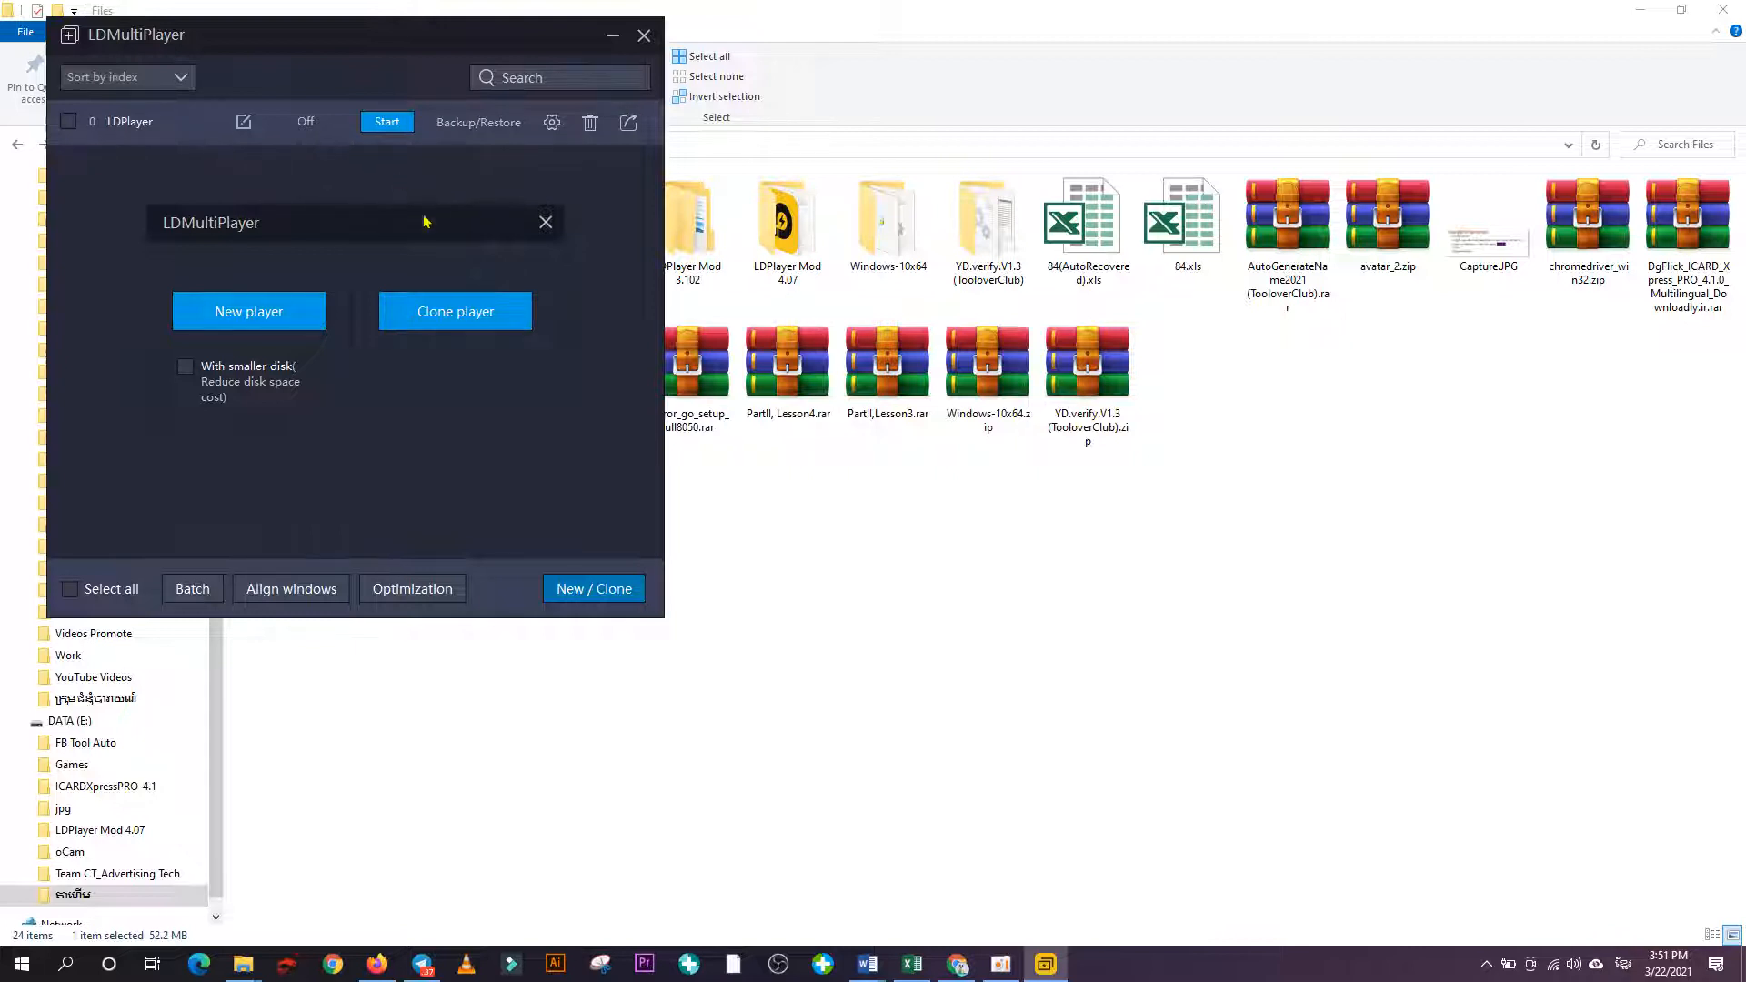
{"action": "left_click", "coordinate": [460, 317]}
{"action": "left_click", "coordinate": [455, 350]}
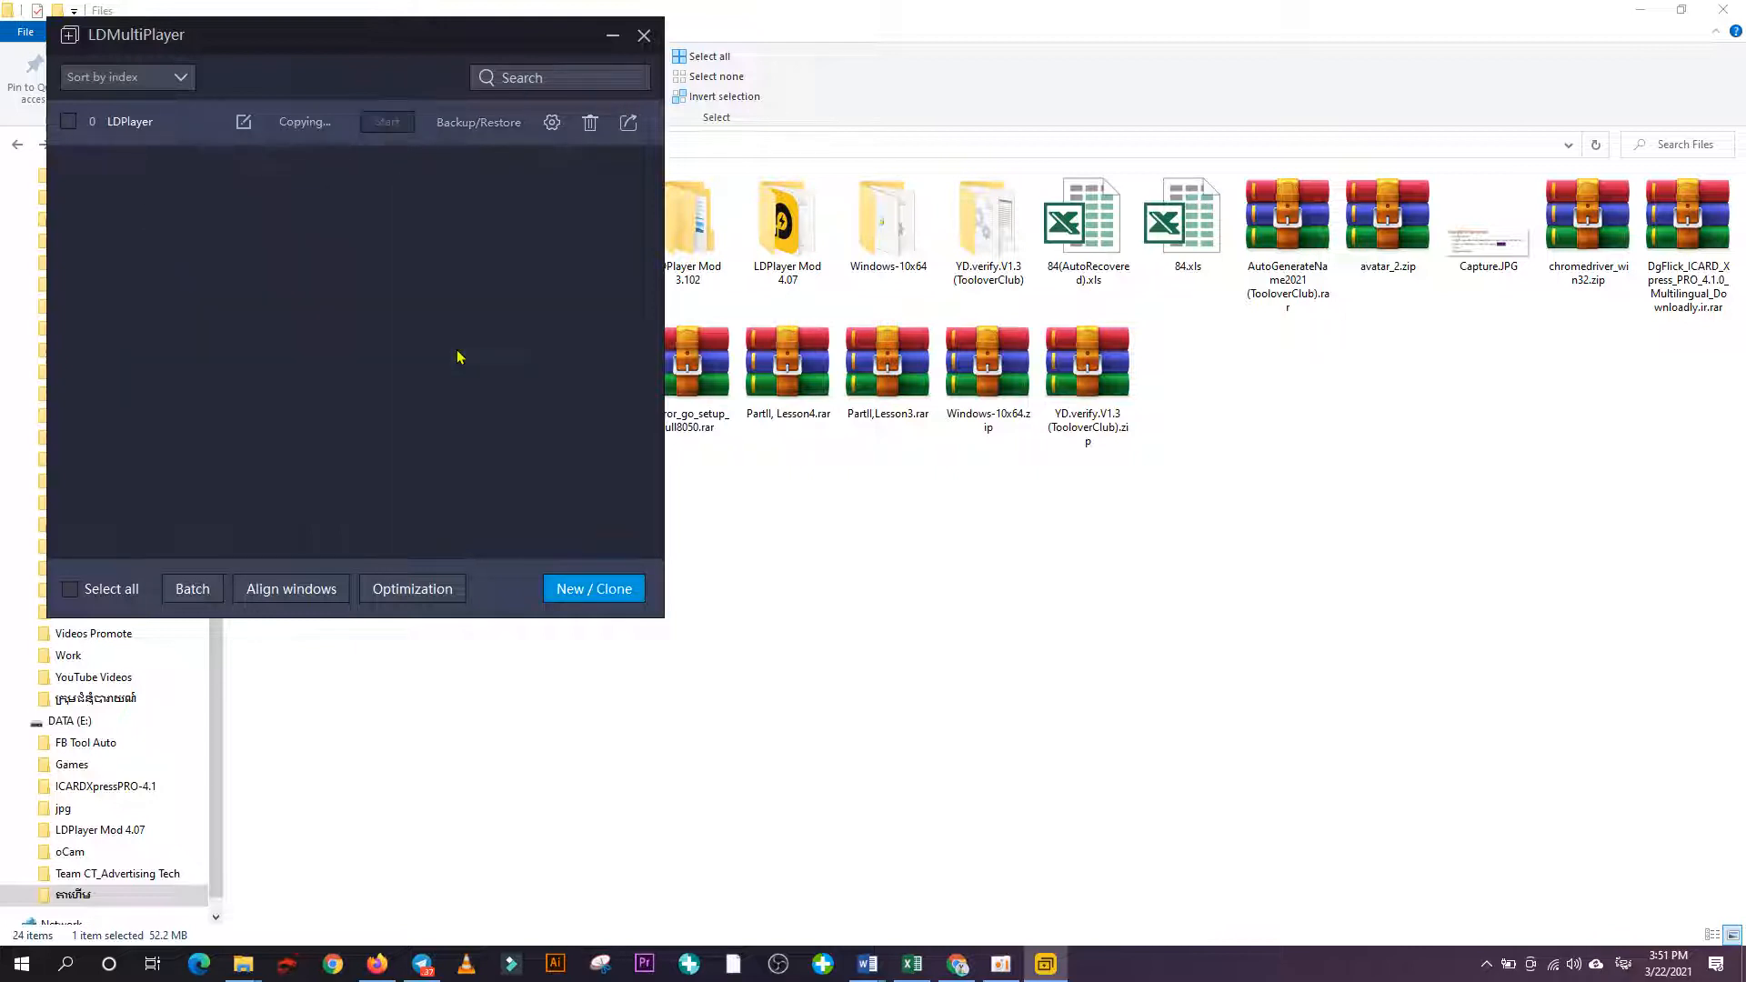
{"action": "left_click", "coordinate": [573, 593]}
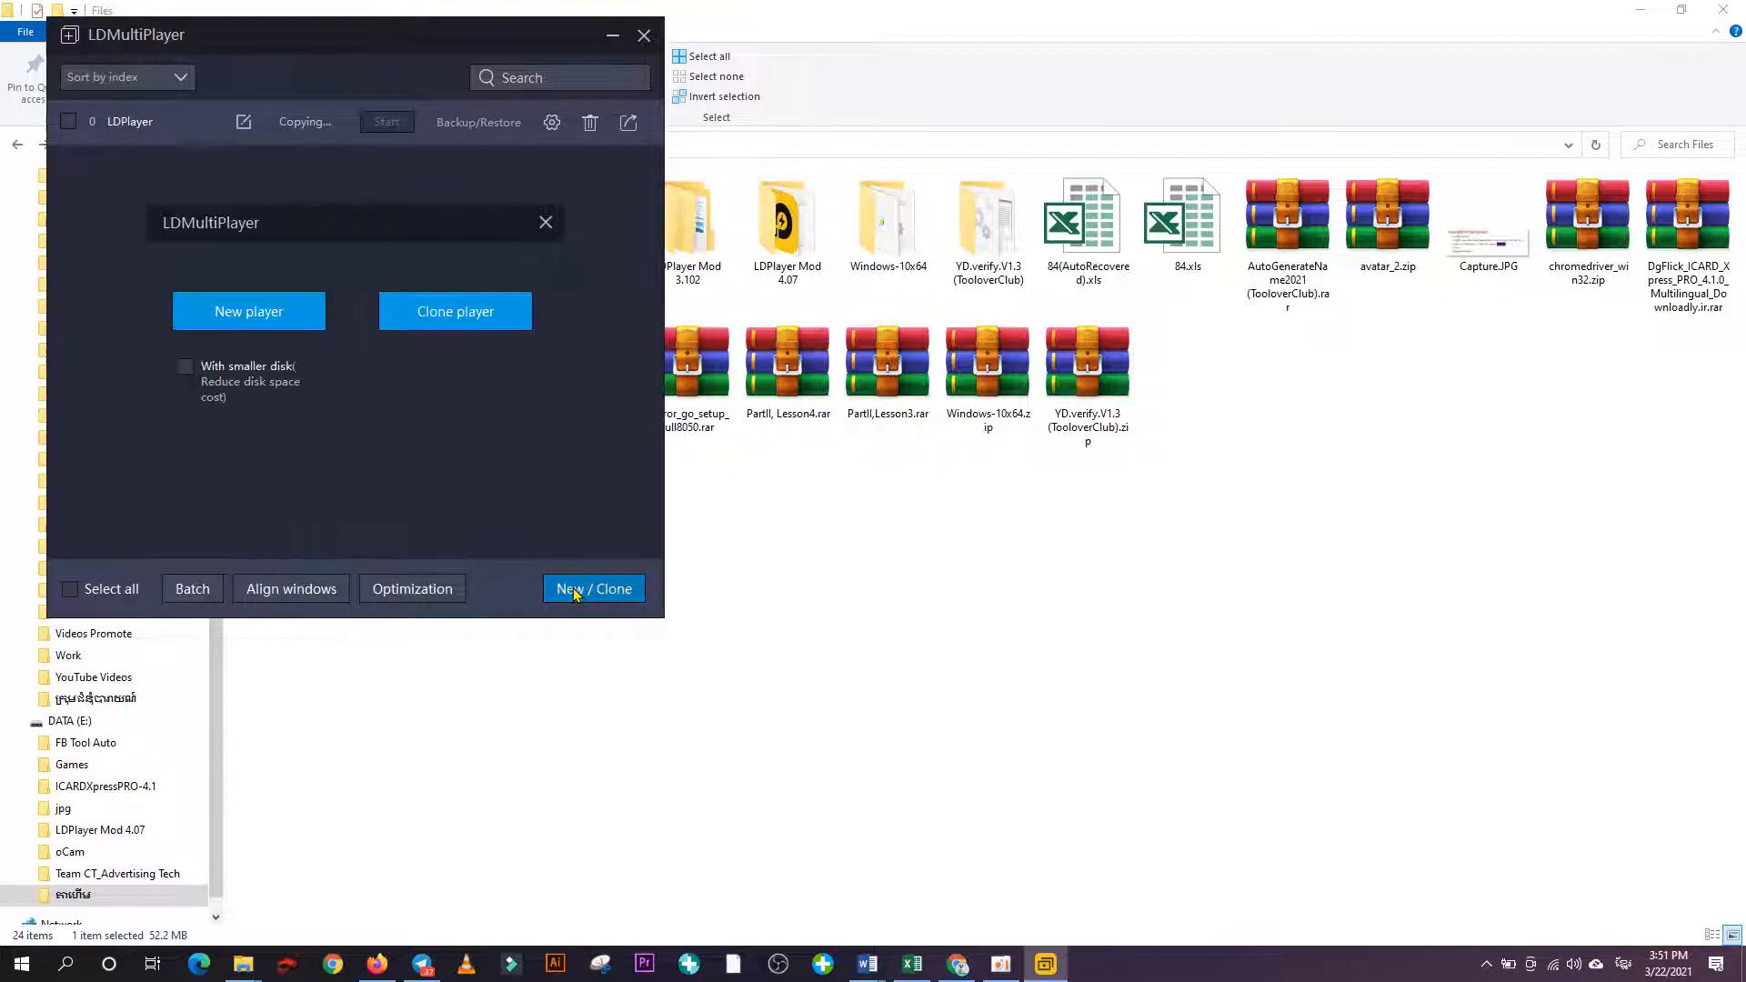
{"action": "left_click", "coordinate": [486, 313]}
{"action": "left_click", "coordinate": [464, 351]}
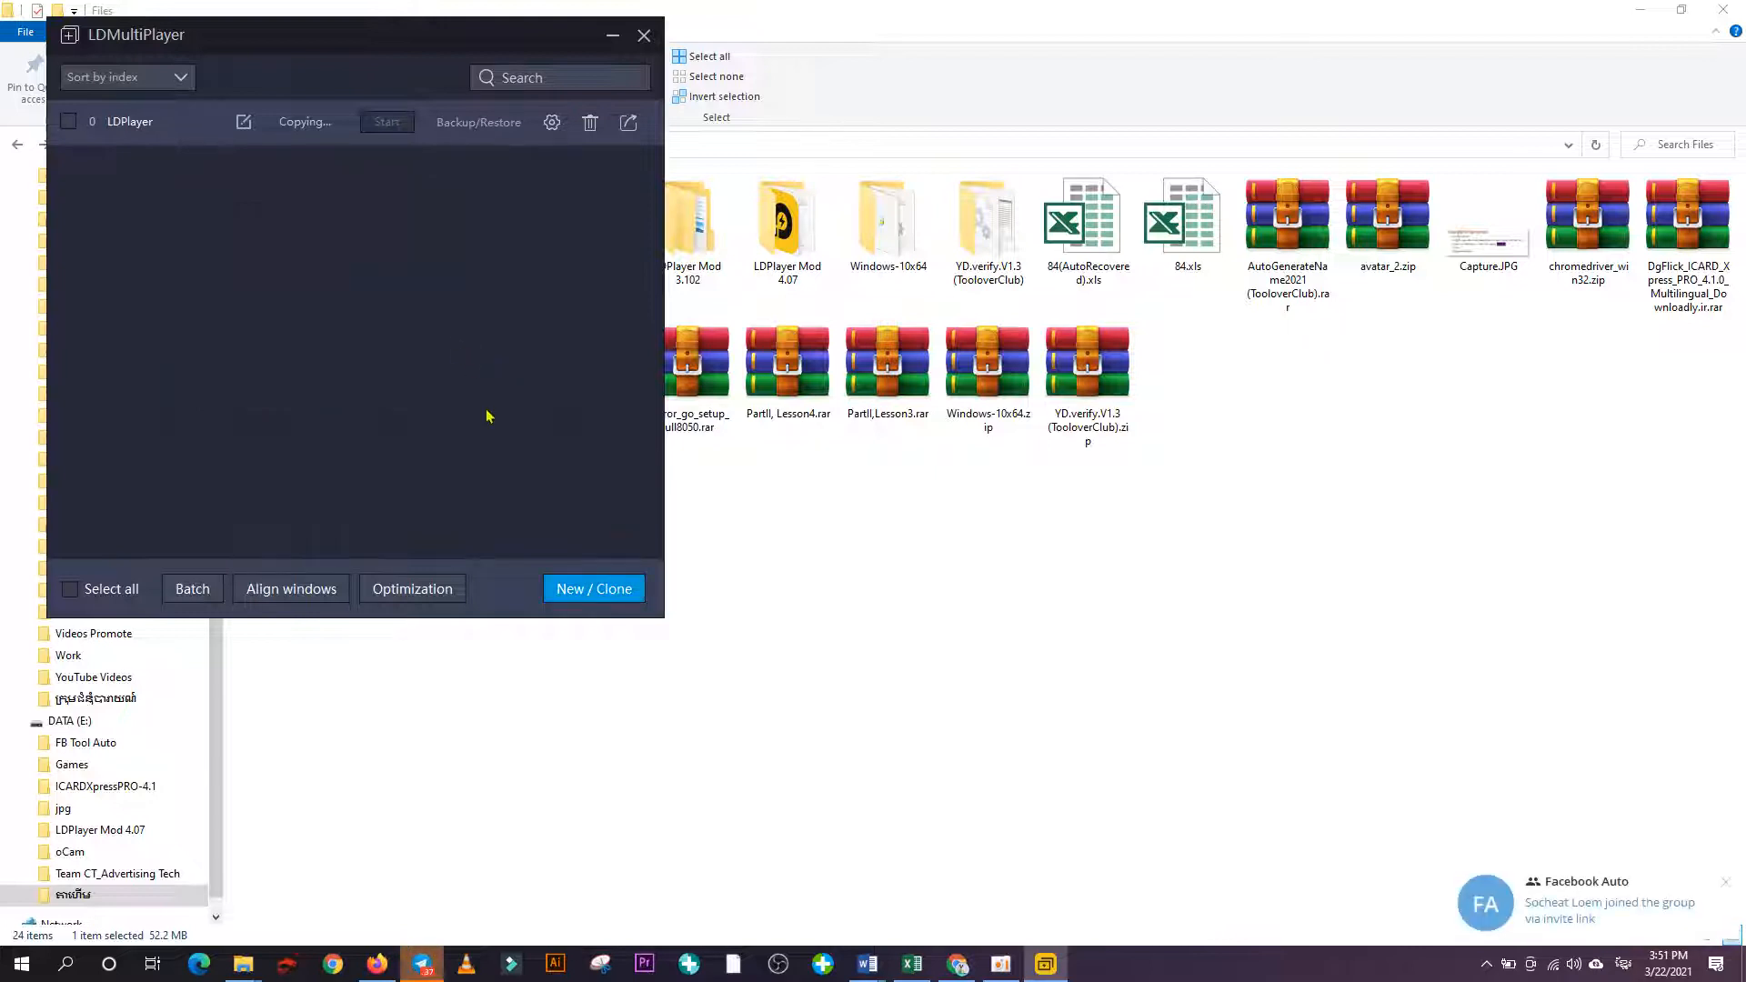
Clone the original LDPlayer instance again, moving the clone dialog lower to choose it as the source.
{"action": "left_click", "coordinate": [592, 591]}
{"action": "left_click", "coordinate": [461, 315]}
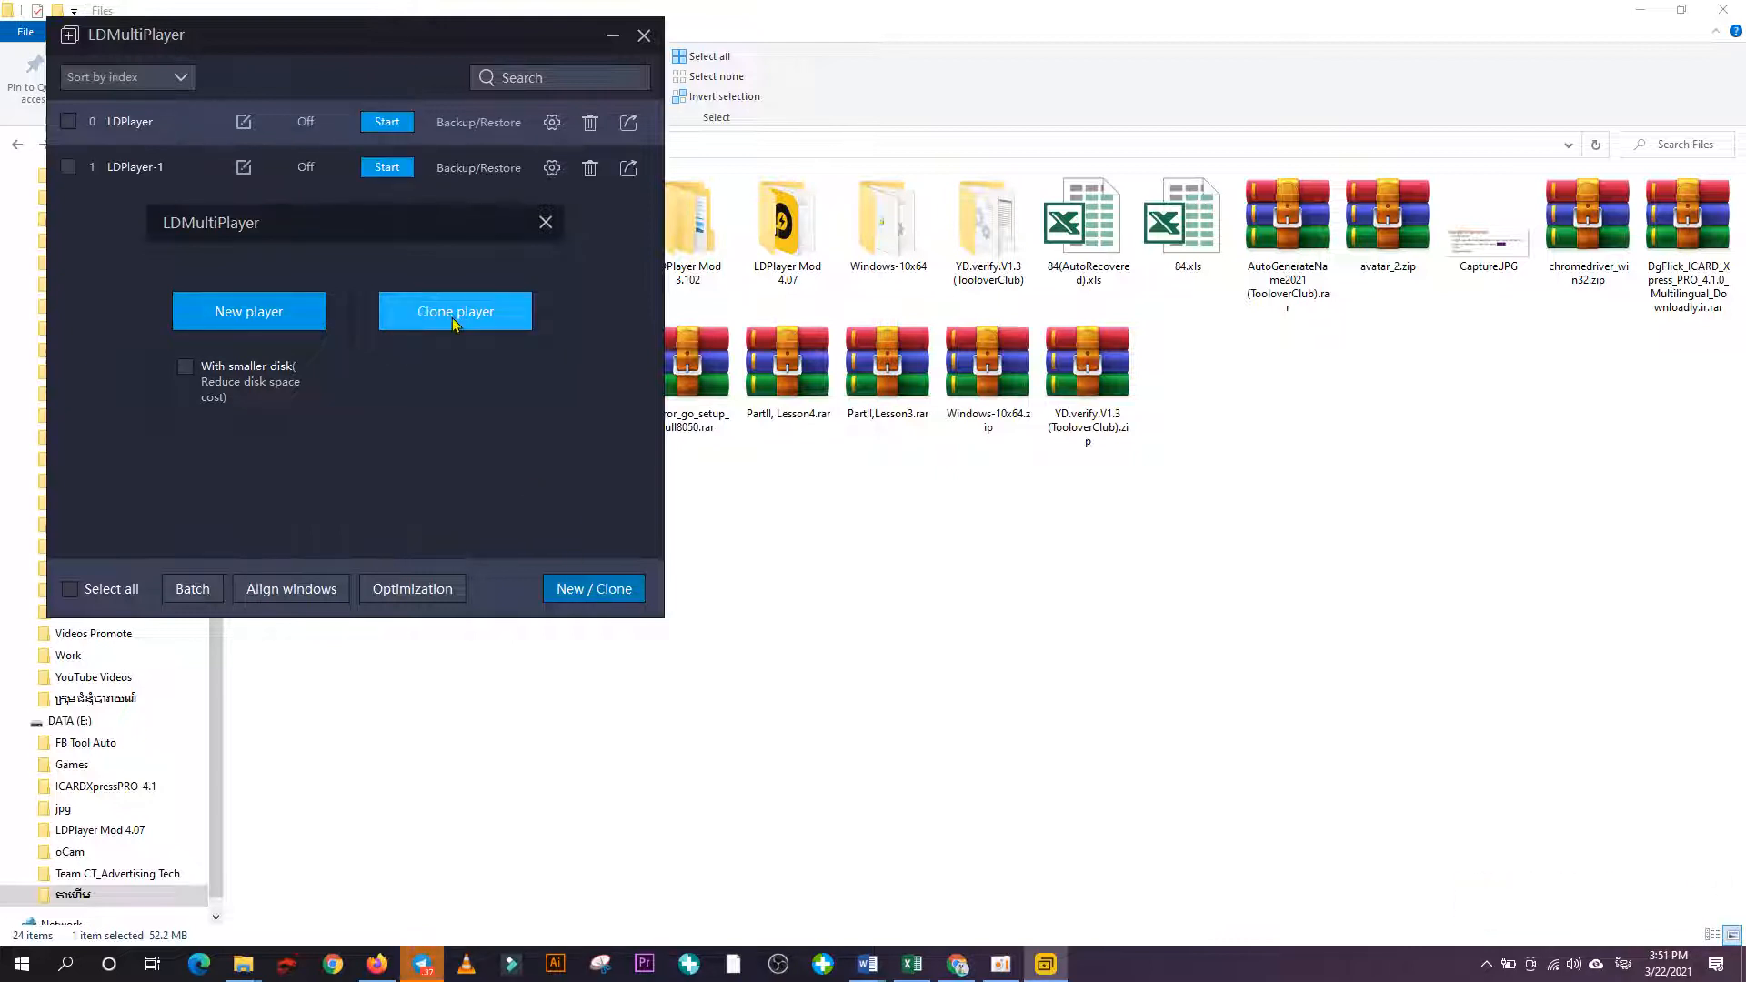
{"action": "left_click_drag", "start_coordinate": [442, 227], "coordinate": [417, 376]}
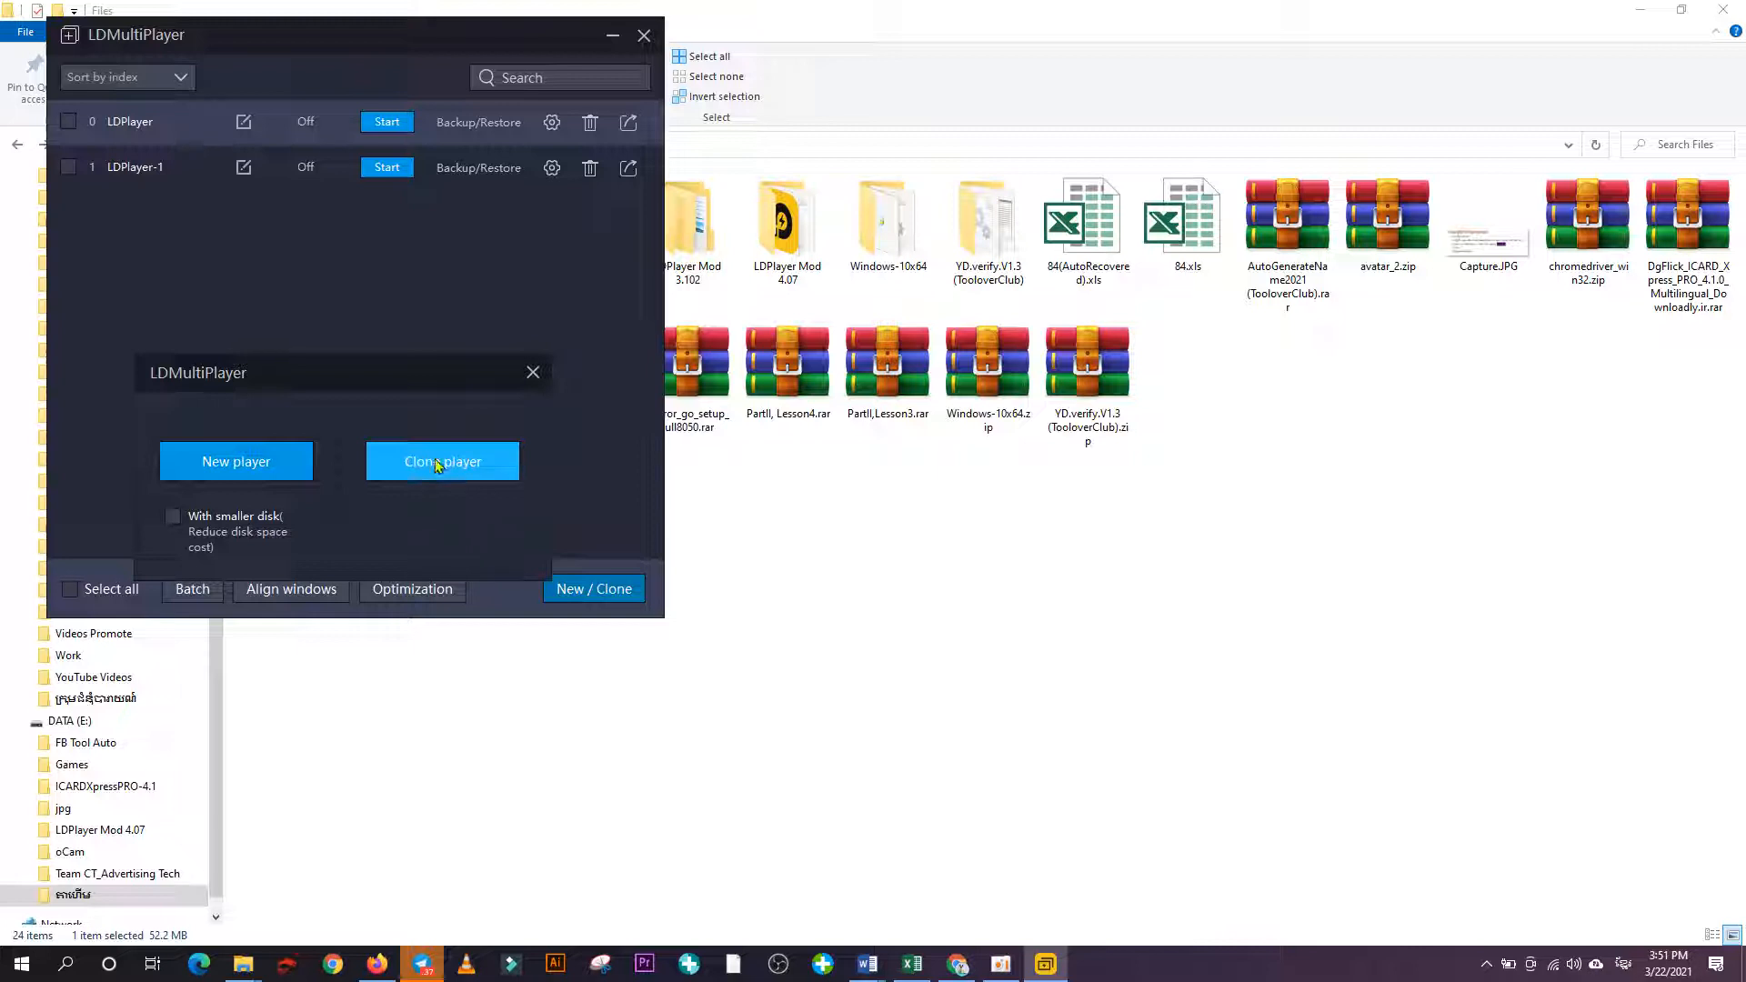
{"action": "mouse_move", "coordinate": [401, 382]}
{"action": "left_mouse_down"}
{"action": "mouse_move", "coordinate": [499, 380]}
{"action": "mouse_move", "coordinate": [312, 286]}
{"action": "mouse_move", "coordinate": [326, 320]}
{"action": "left_mouse_up"}
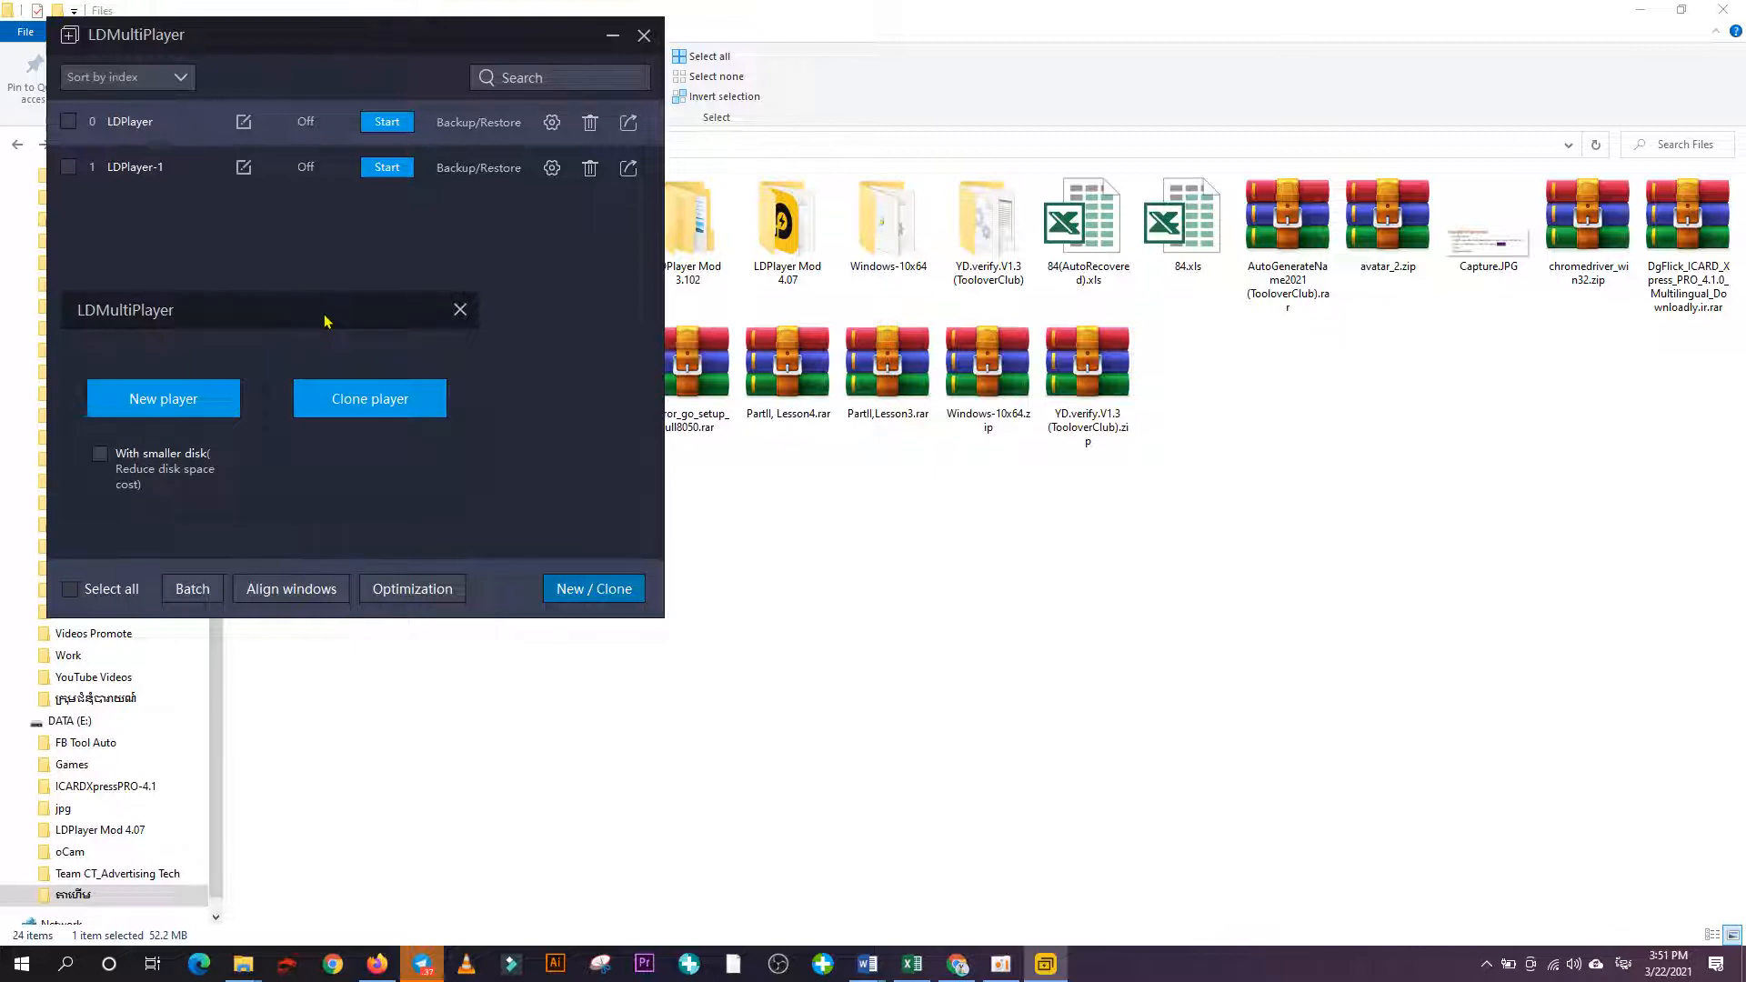
{"action": "left_click", "coordinate": [390, 404]}
{"action": "left_click", "coordinate": [371, 437]}
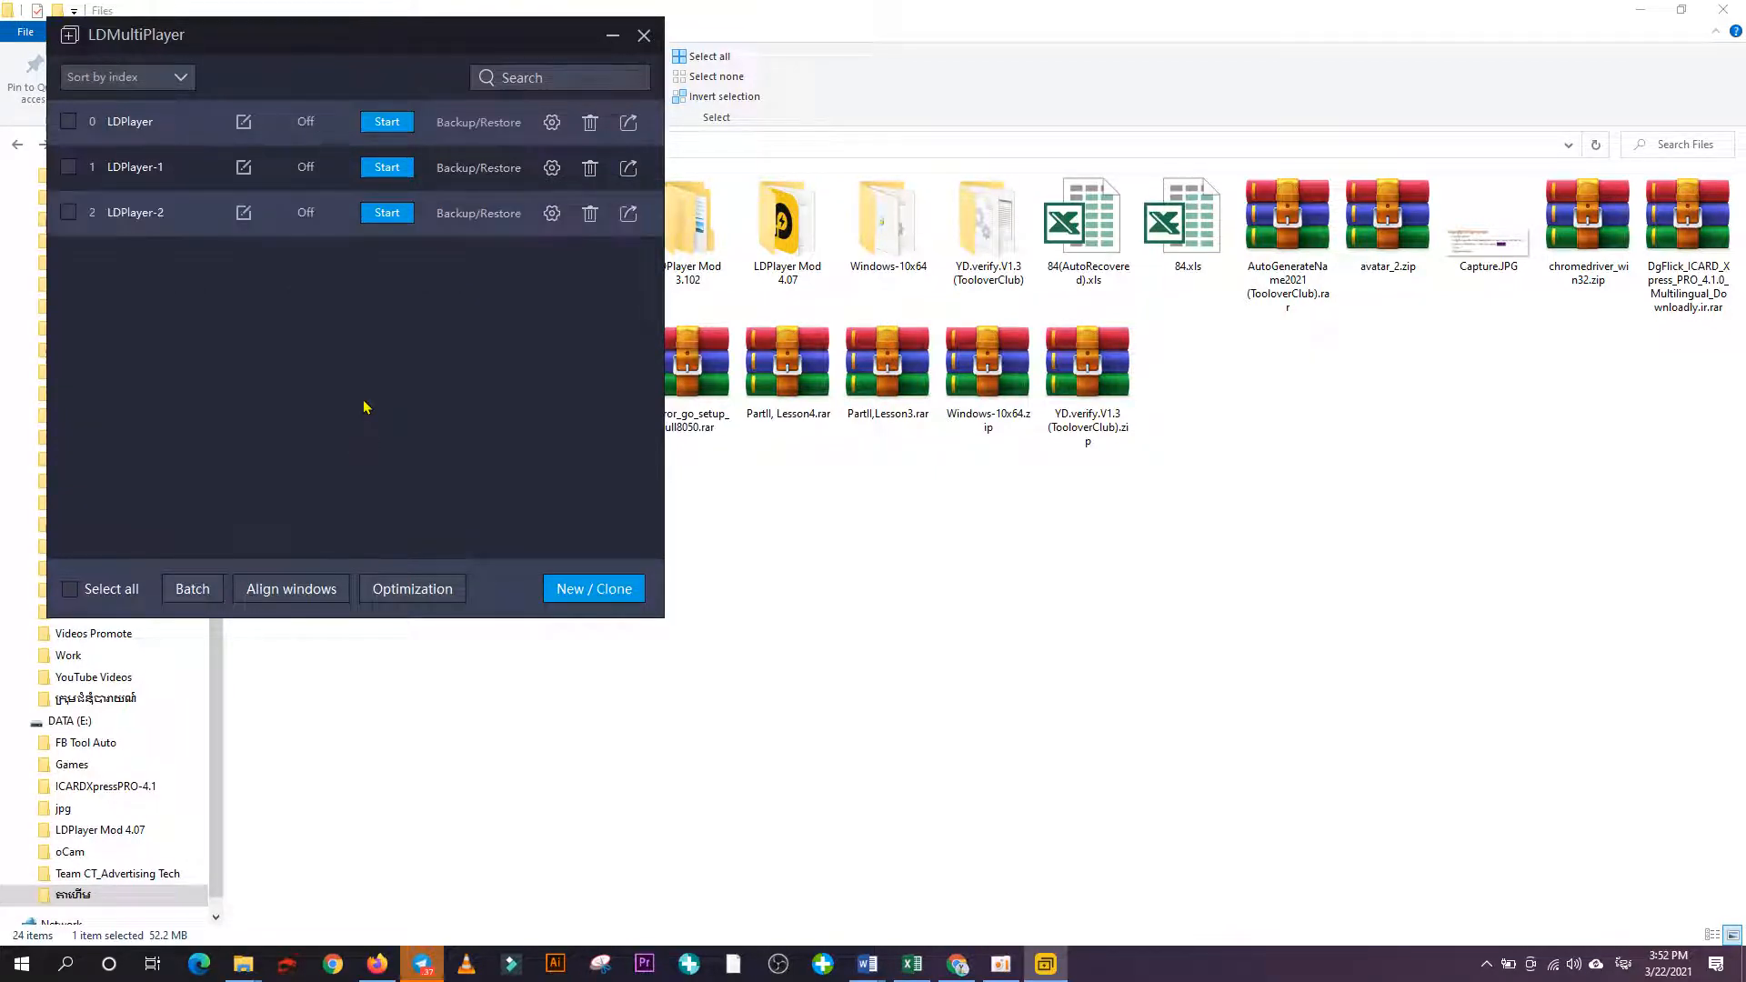
Create another clone using LDPlayer-2 as the source and move the LDMultiPlayer window nearer the middle of the desktop.
{"action": "left_click", "coordinate": [563, 593]}
{"action": "left_click", "coordinate": [448, 314]}
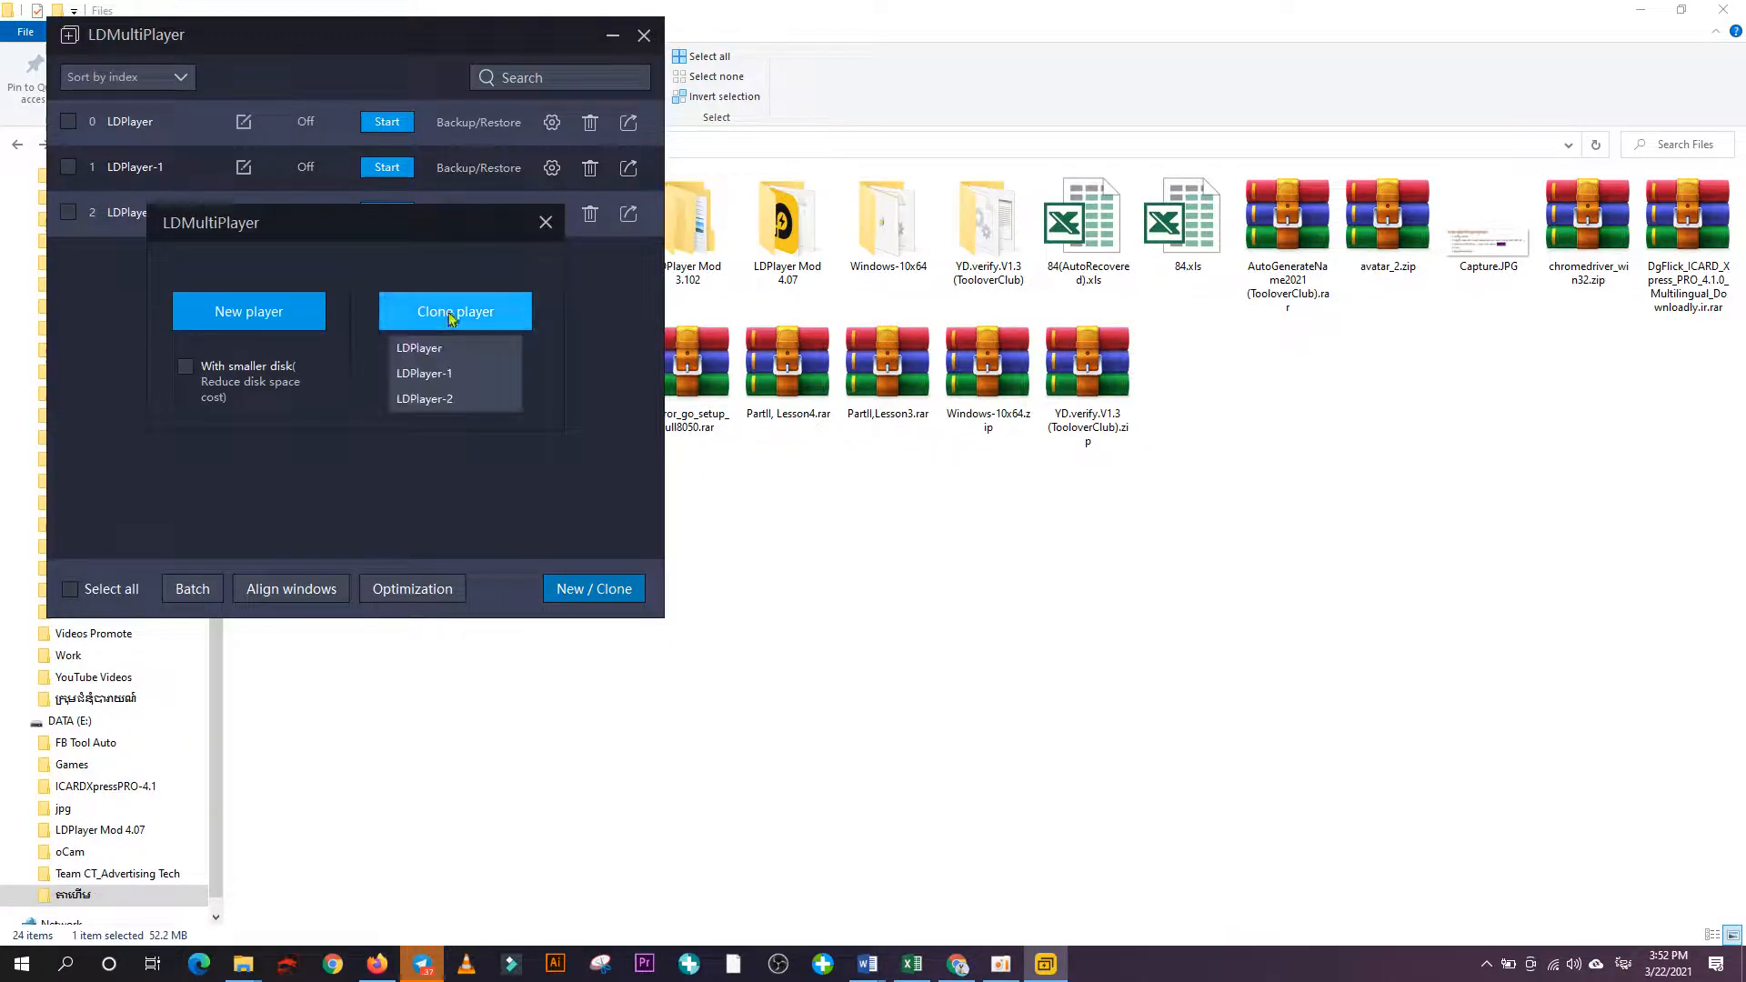
{"action": "left_click", "coordinate": [441, 401]}
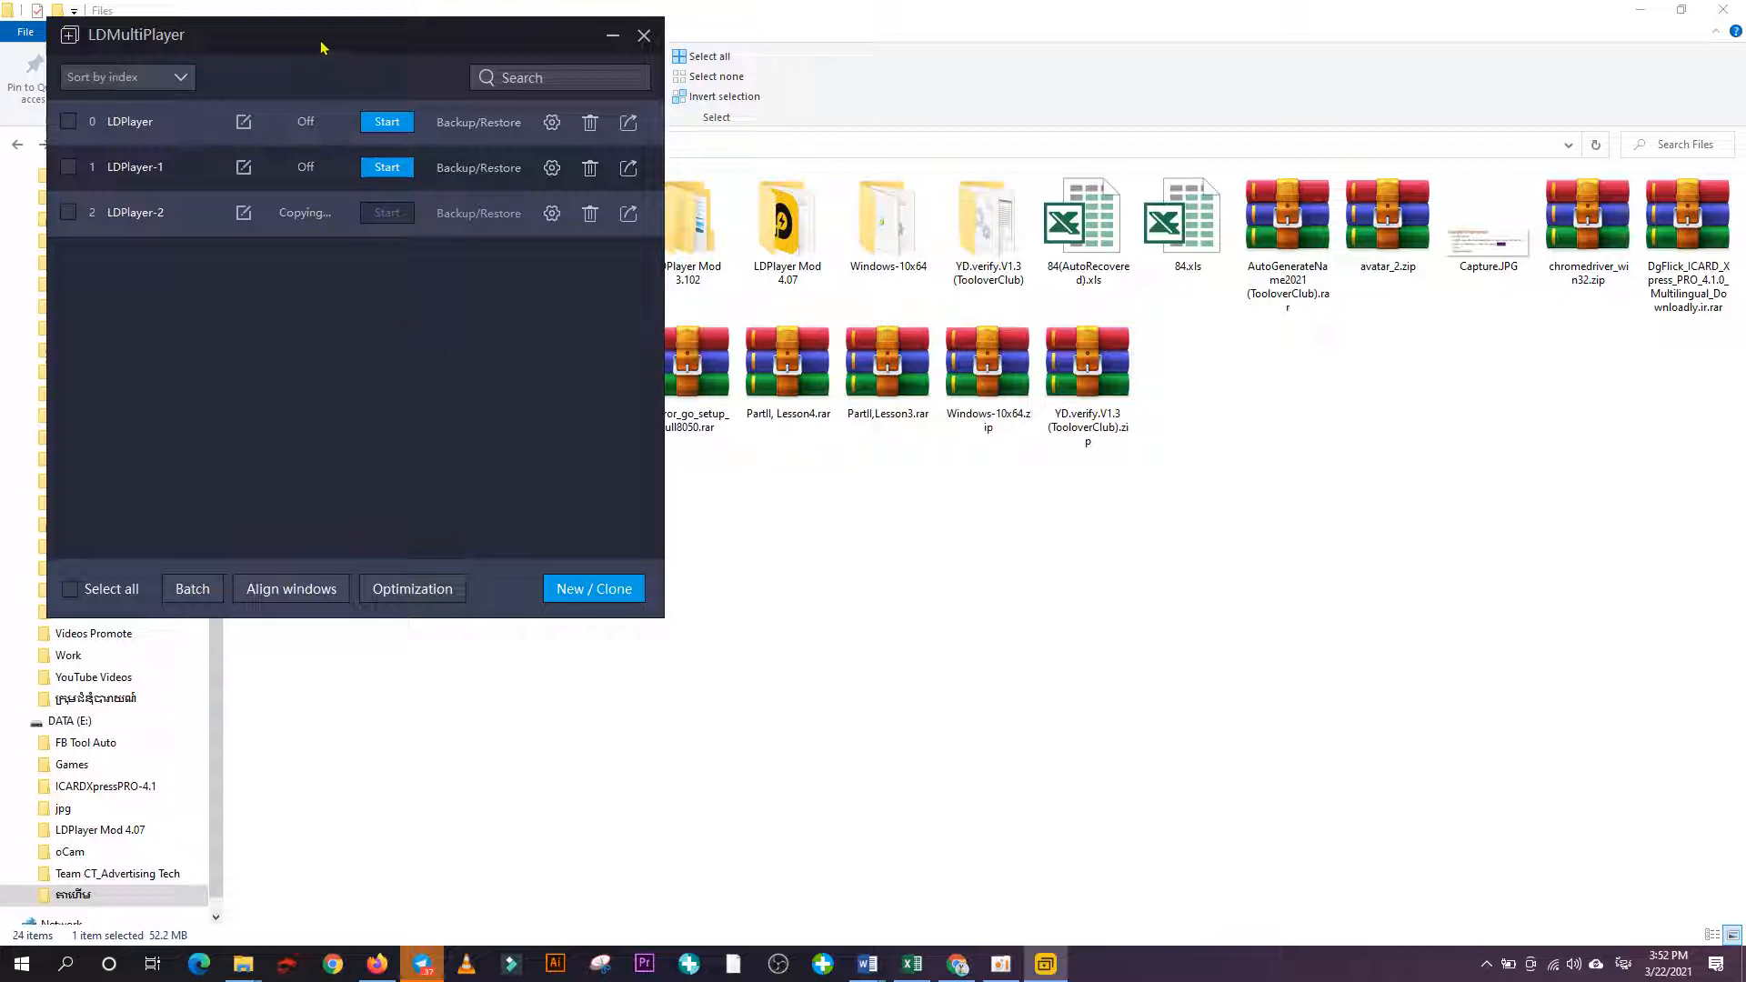
{"action": "left_click_drag", "start_coordinate": [320, 40], "coordinate": [622, 120]}
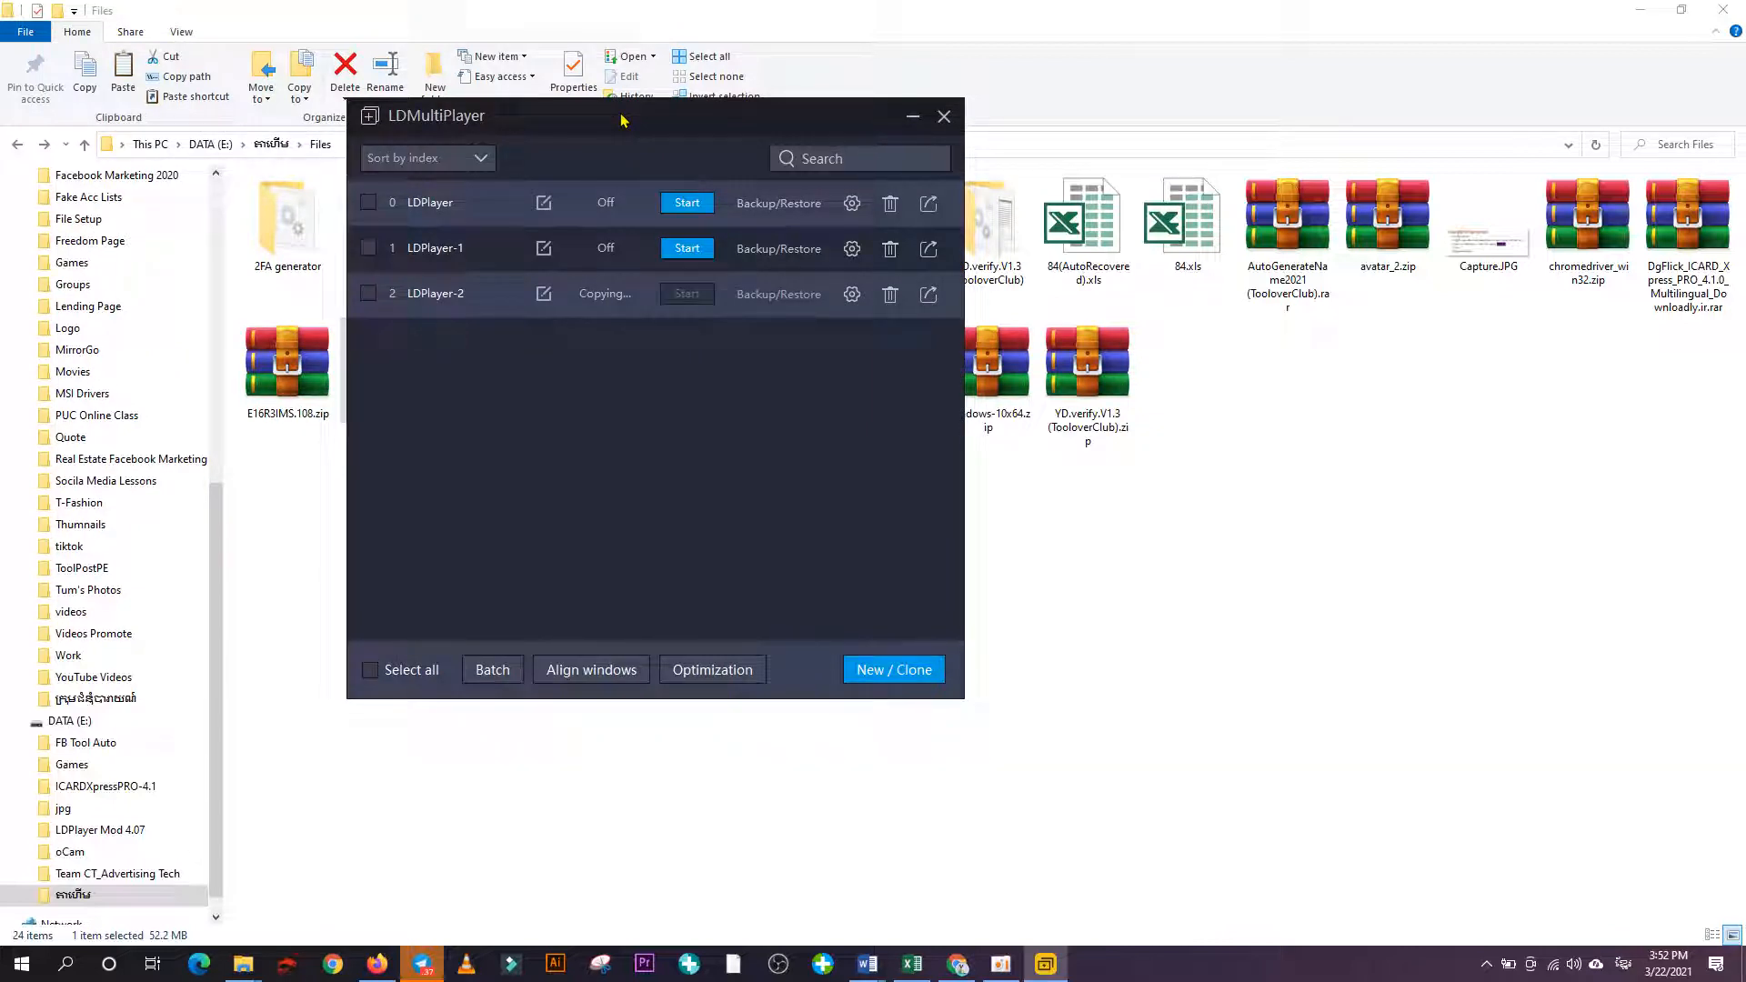
{"action": "mouse_move", "coordinate": [623, 120]}
{"action": "left_mouse_down"}
{"action": "mouse_move", "coordinate": [568, 295]}
{"action": "mouse_move", "coordinate": [613, 135]}
{"action": "left_mouse_up"}
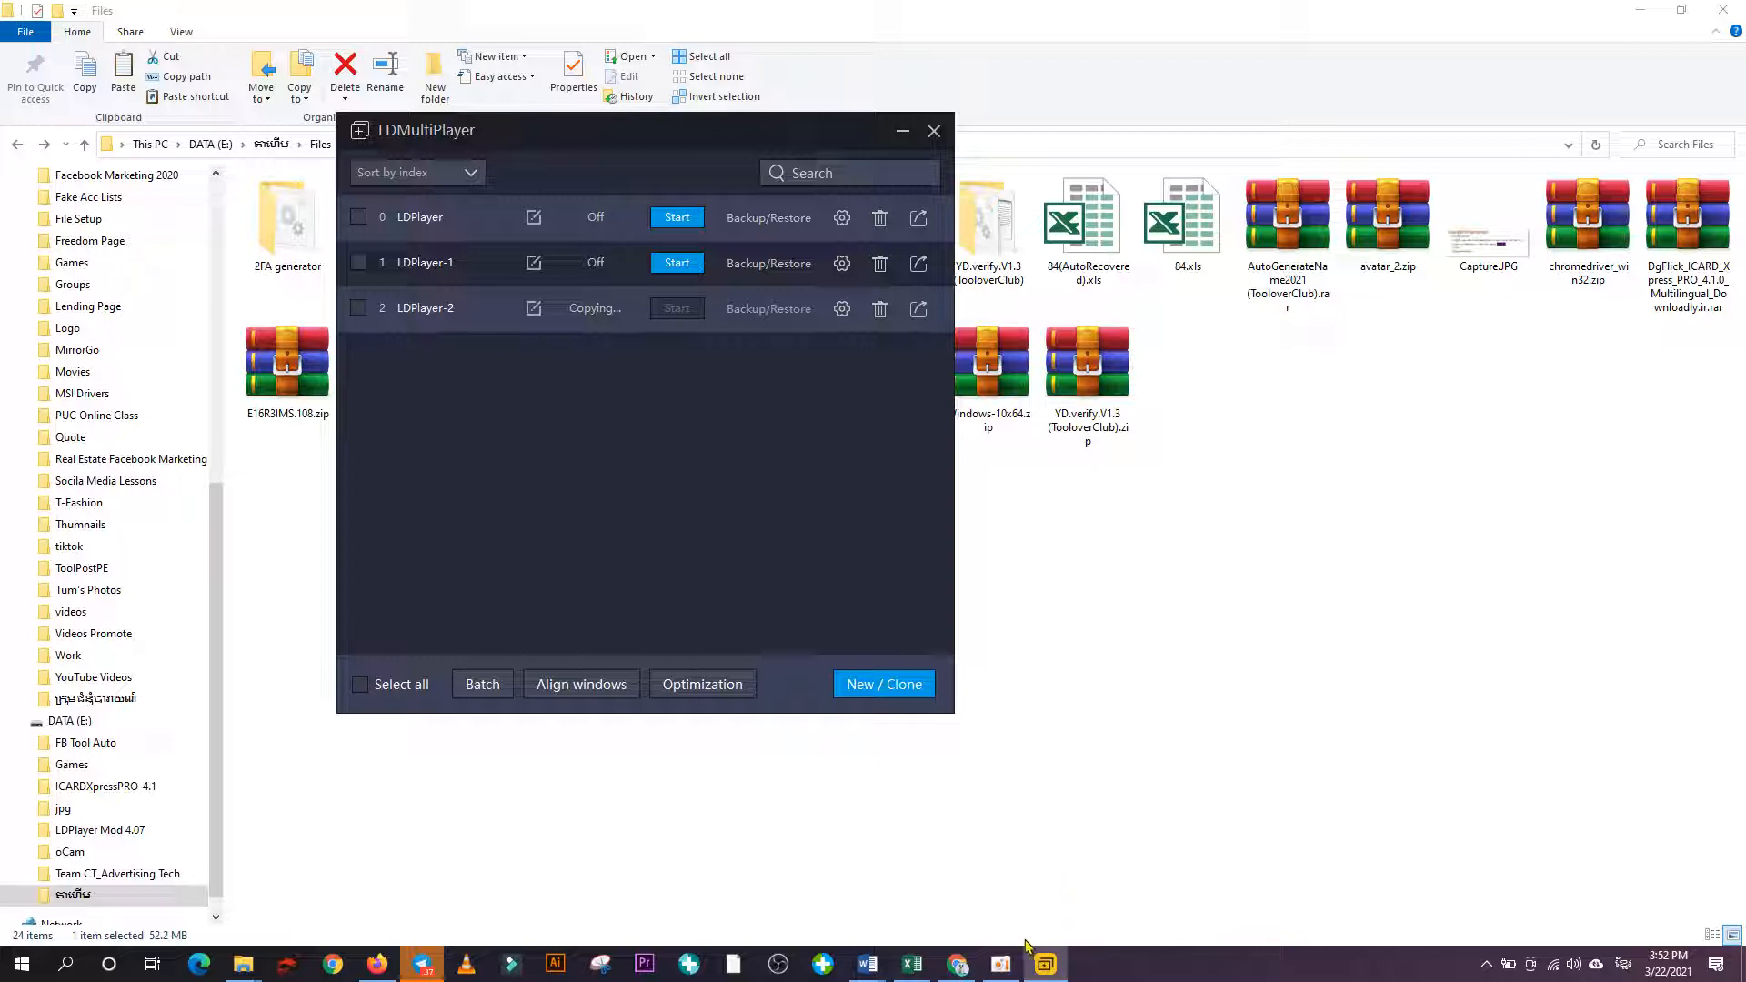
{"action": "left_click", "coordinate": [1004, 965]}
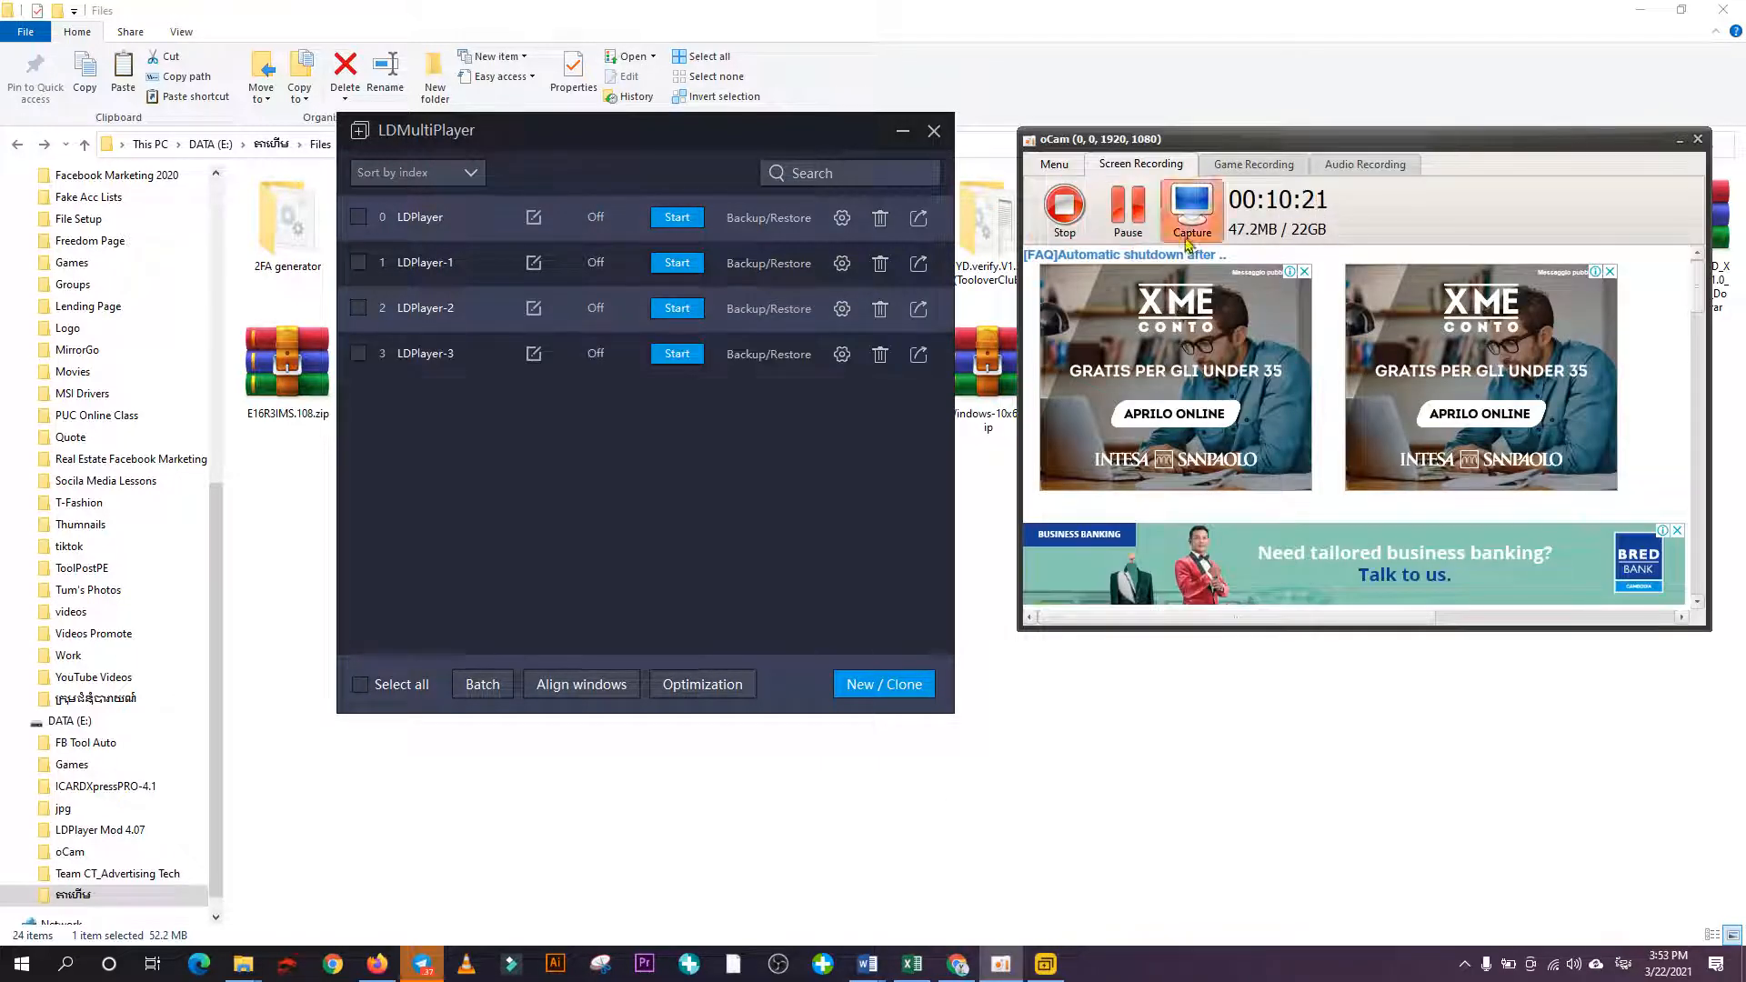
{"action": "left_click", "coordinate": [1680, 141]}
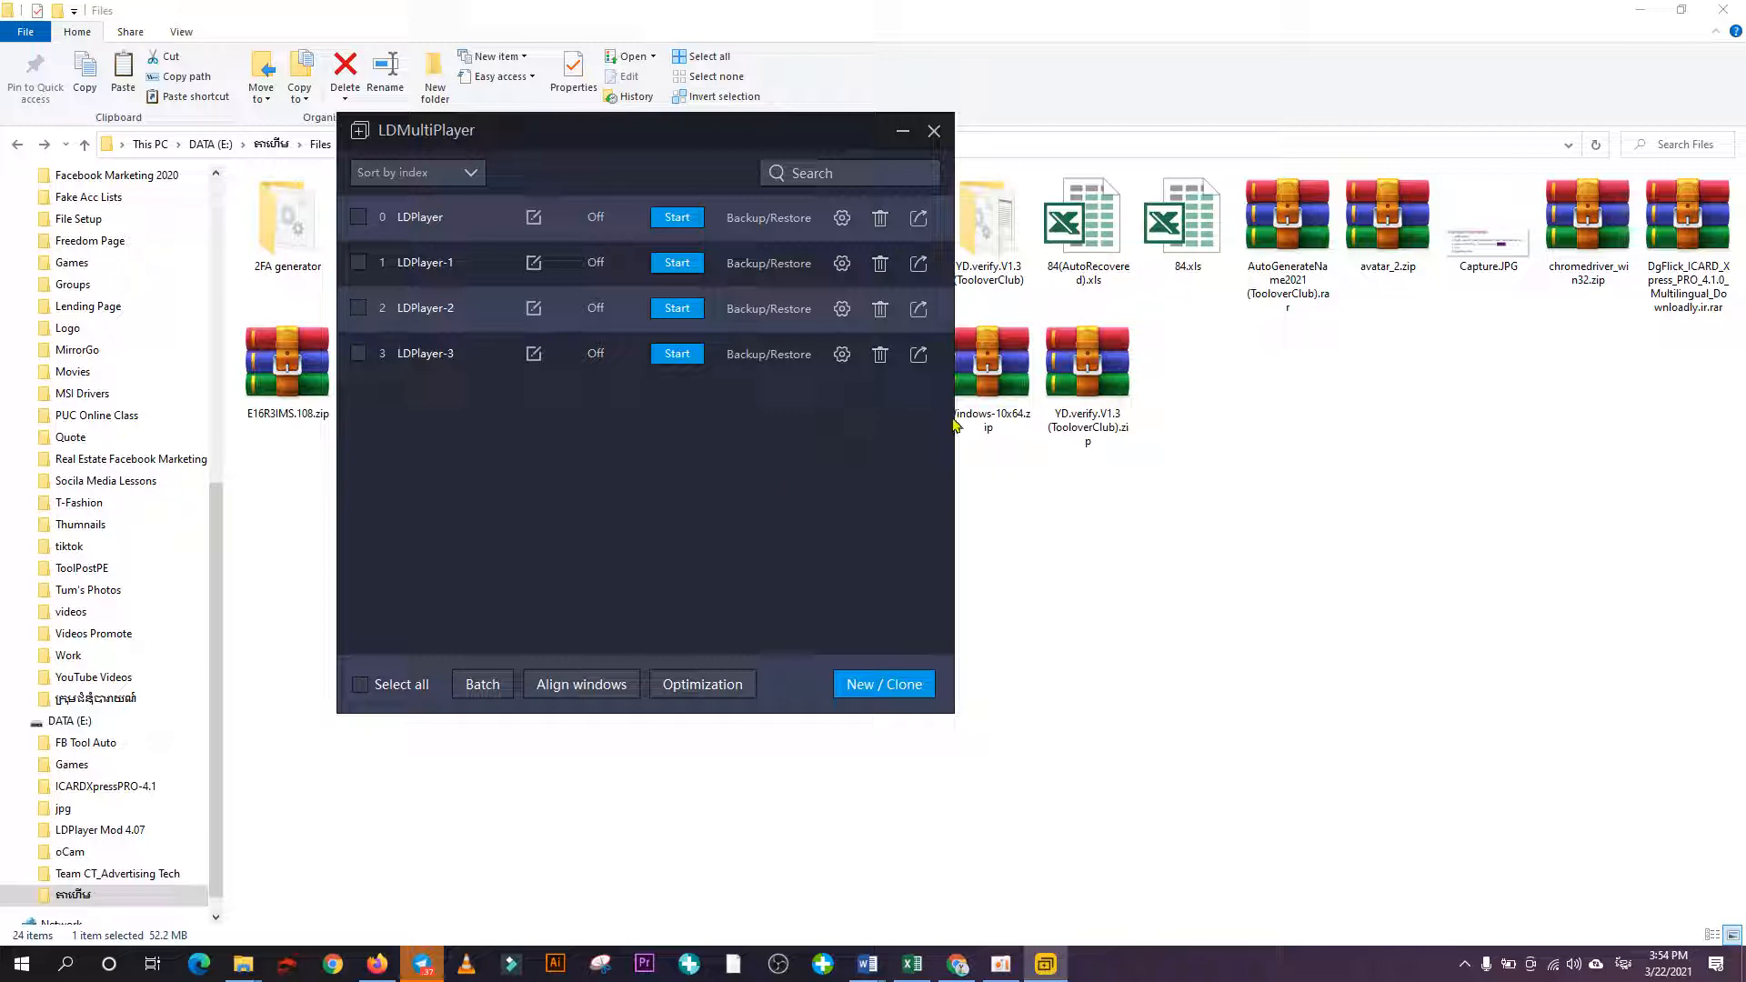
Start all four player instances, LDPlayer through LDPlayer-3, from the LDMultiPlayer list.
{"action": "left_click", "coordinate": [670, 223]}
{"action": "left_click", "coordinate": [677, 308]}
{"action": "left_click", "coordinate": [677, 356]}
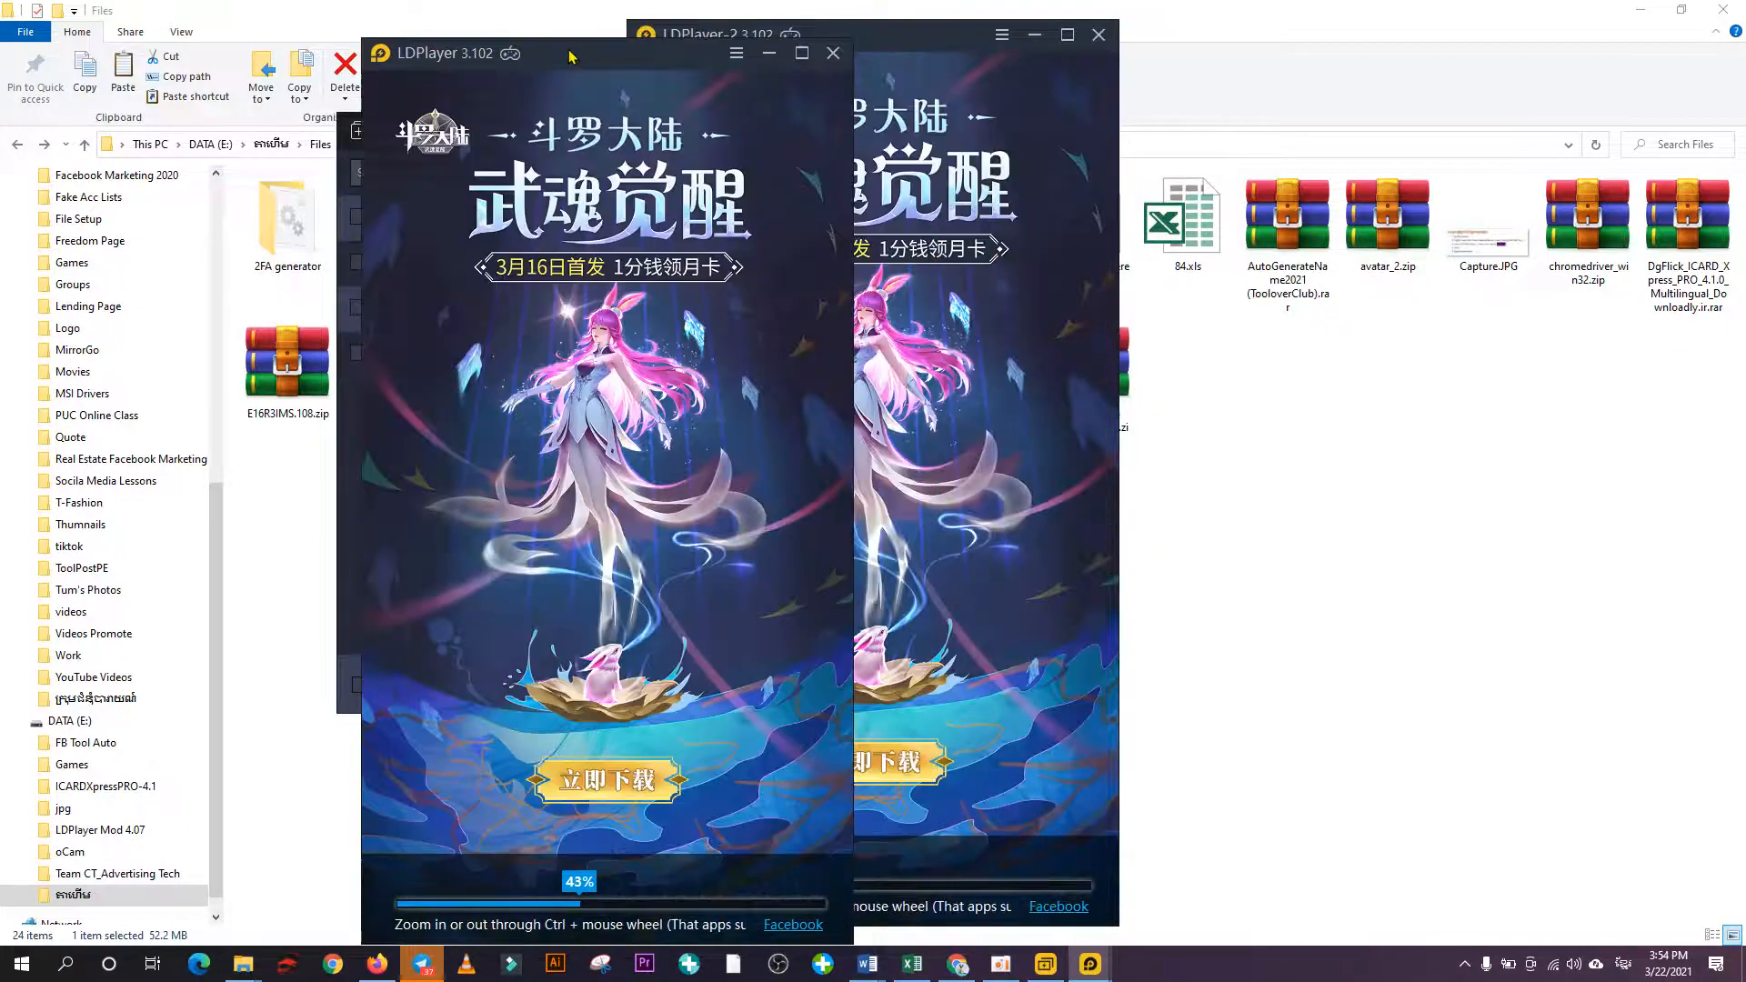
Spread the four loading player windows across the desktop so each one is at least partly visible.
{"action": "left_click_drag", "start_coordinate": [823, 39], "coordinate": [256, 27]}
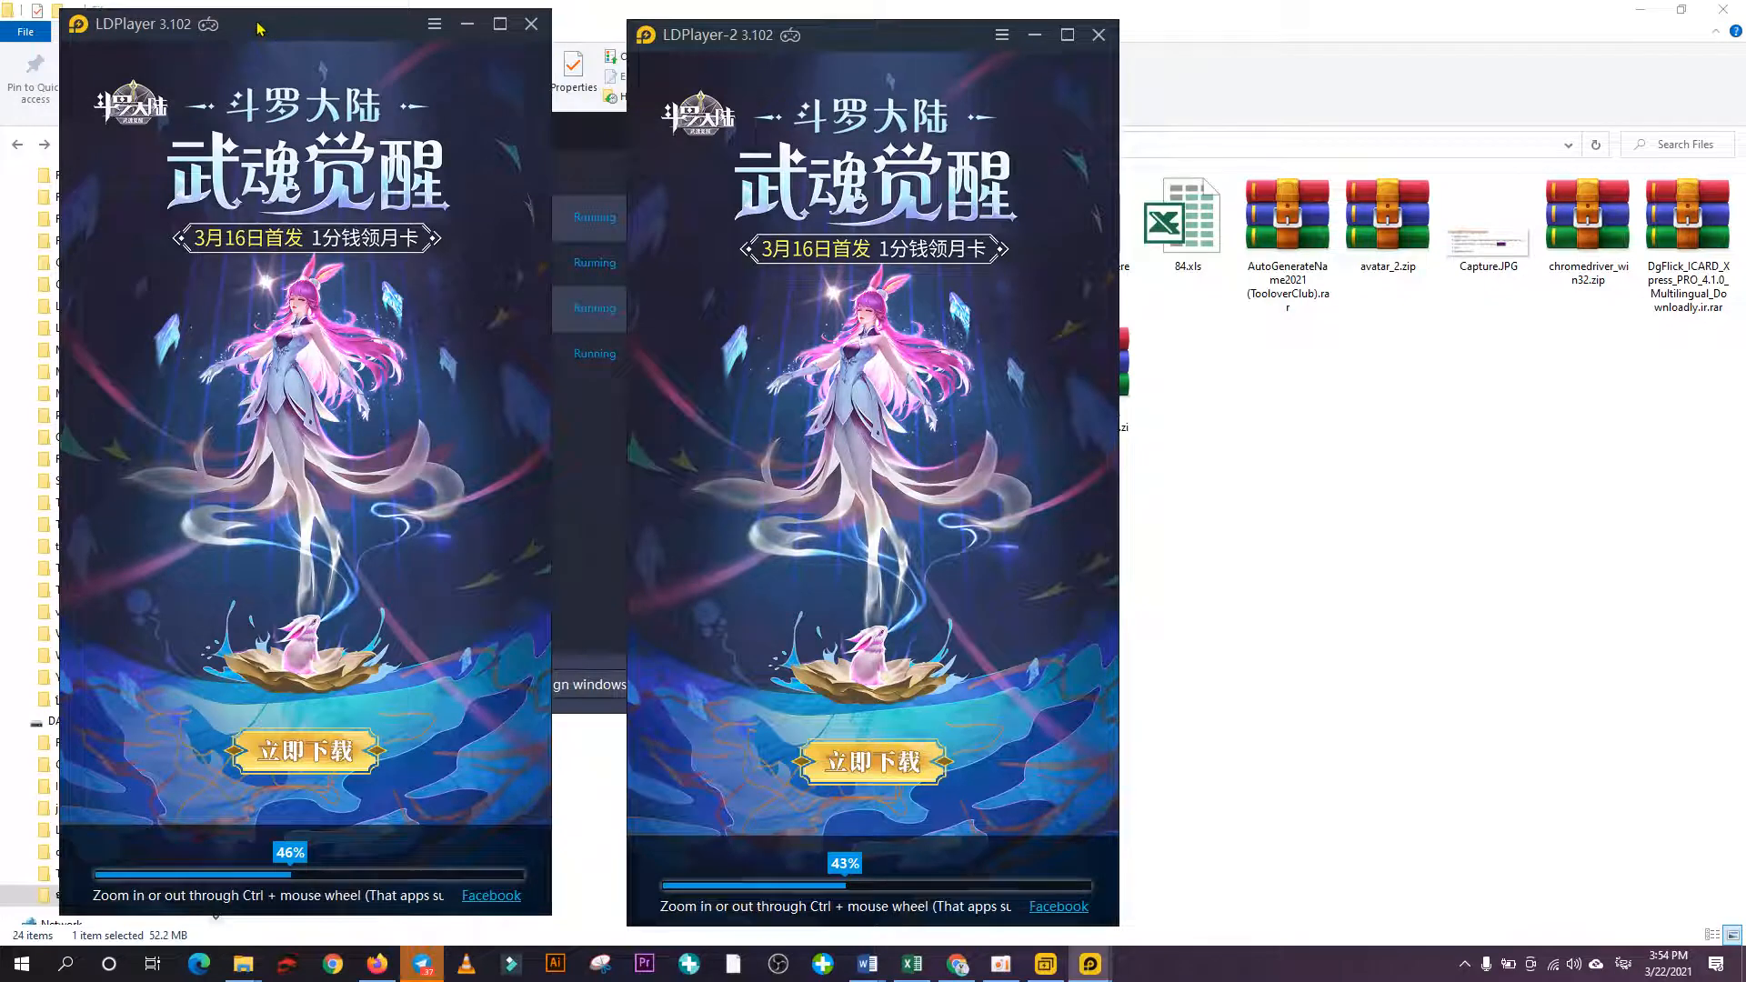
{"action": "left_click_drag", "start_coordinate": [876, 43], "coordinate": [1405, 41]}
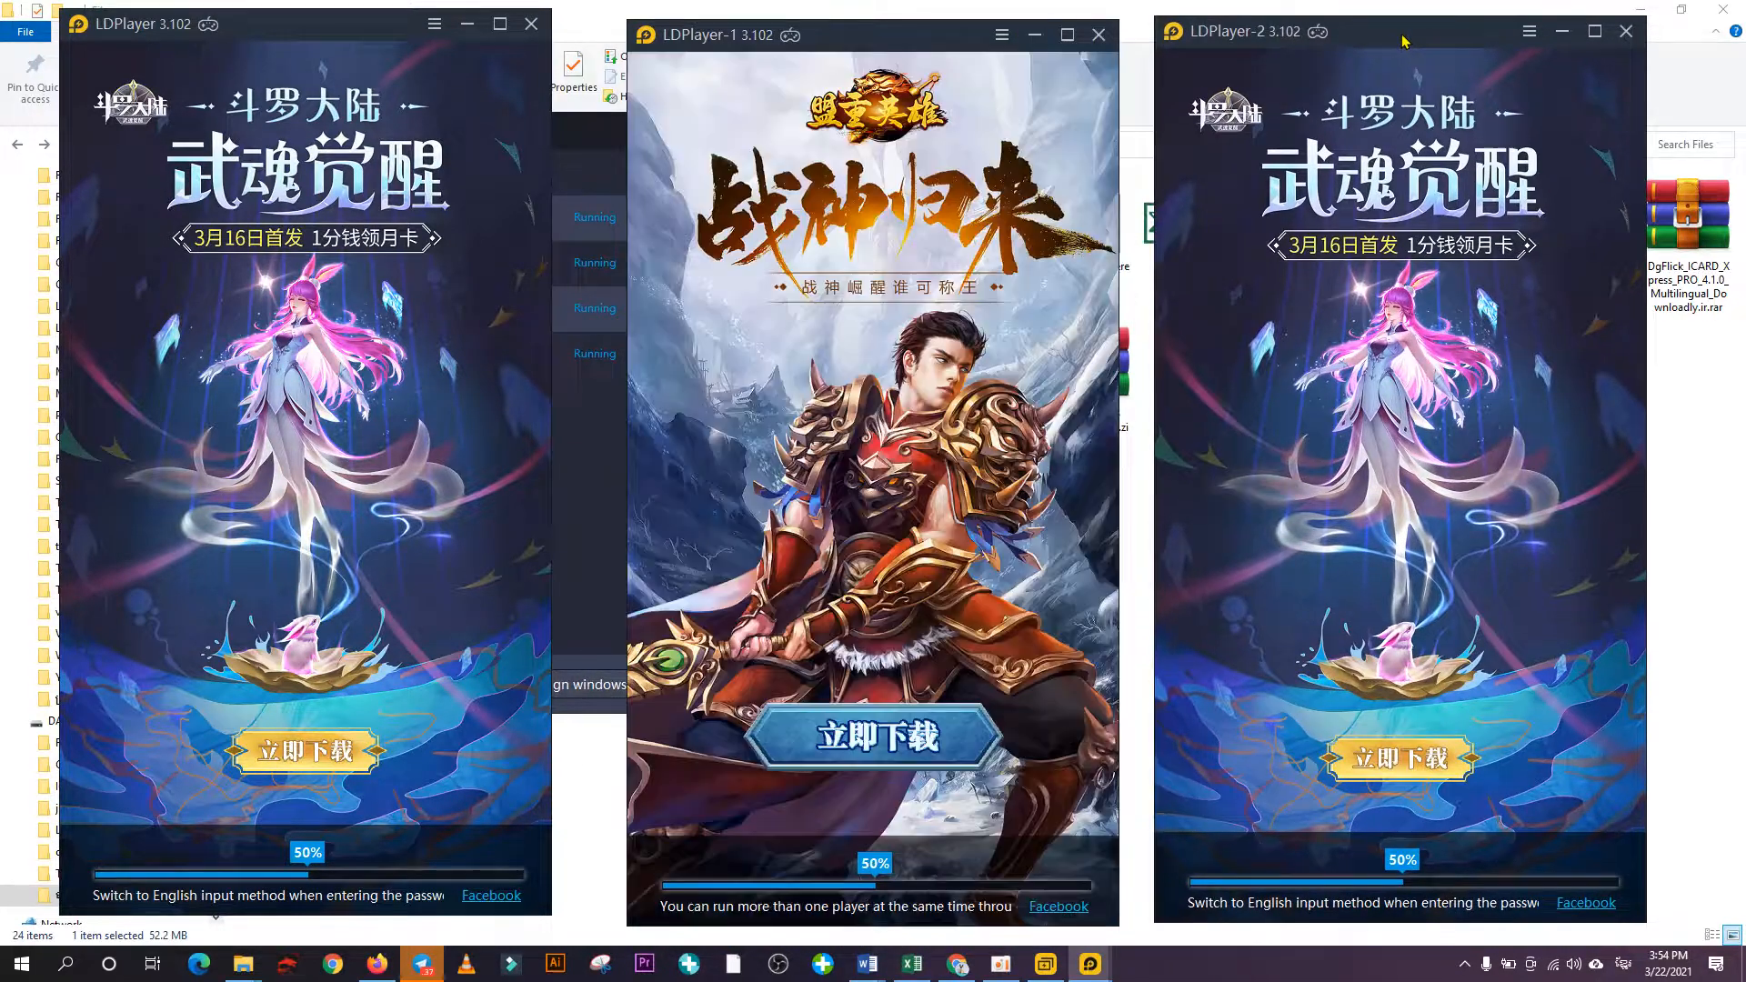
{"action": "left_click_drag", "start_coordinate": [865, 46], "coordinate": [546, 35]}
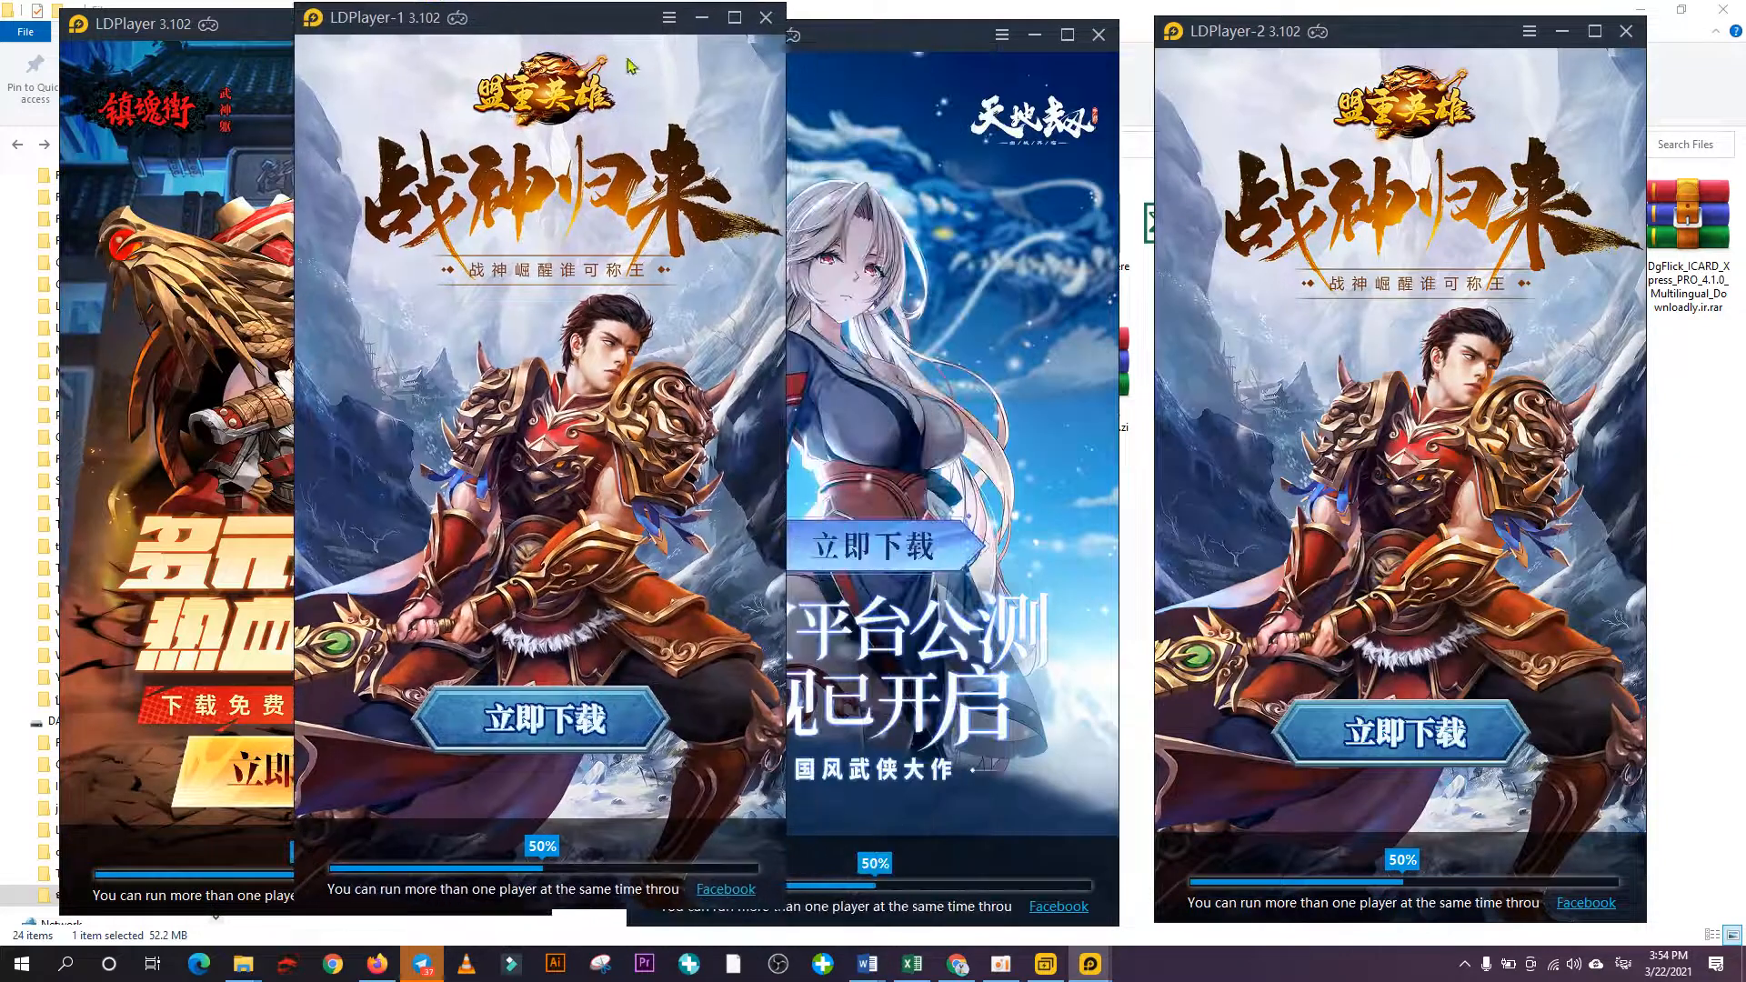
{"action": "left_click", "coordinate": [875, 40]}
{"action": "left_click_drag", "start_coordinate": [874, 41], "coordinate": [1045, 31]}
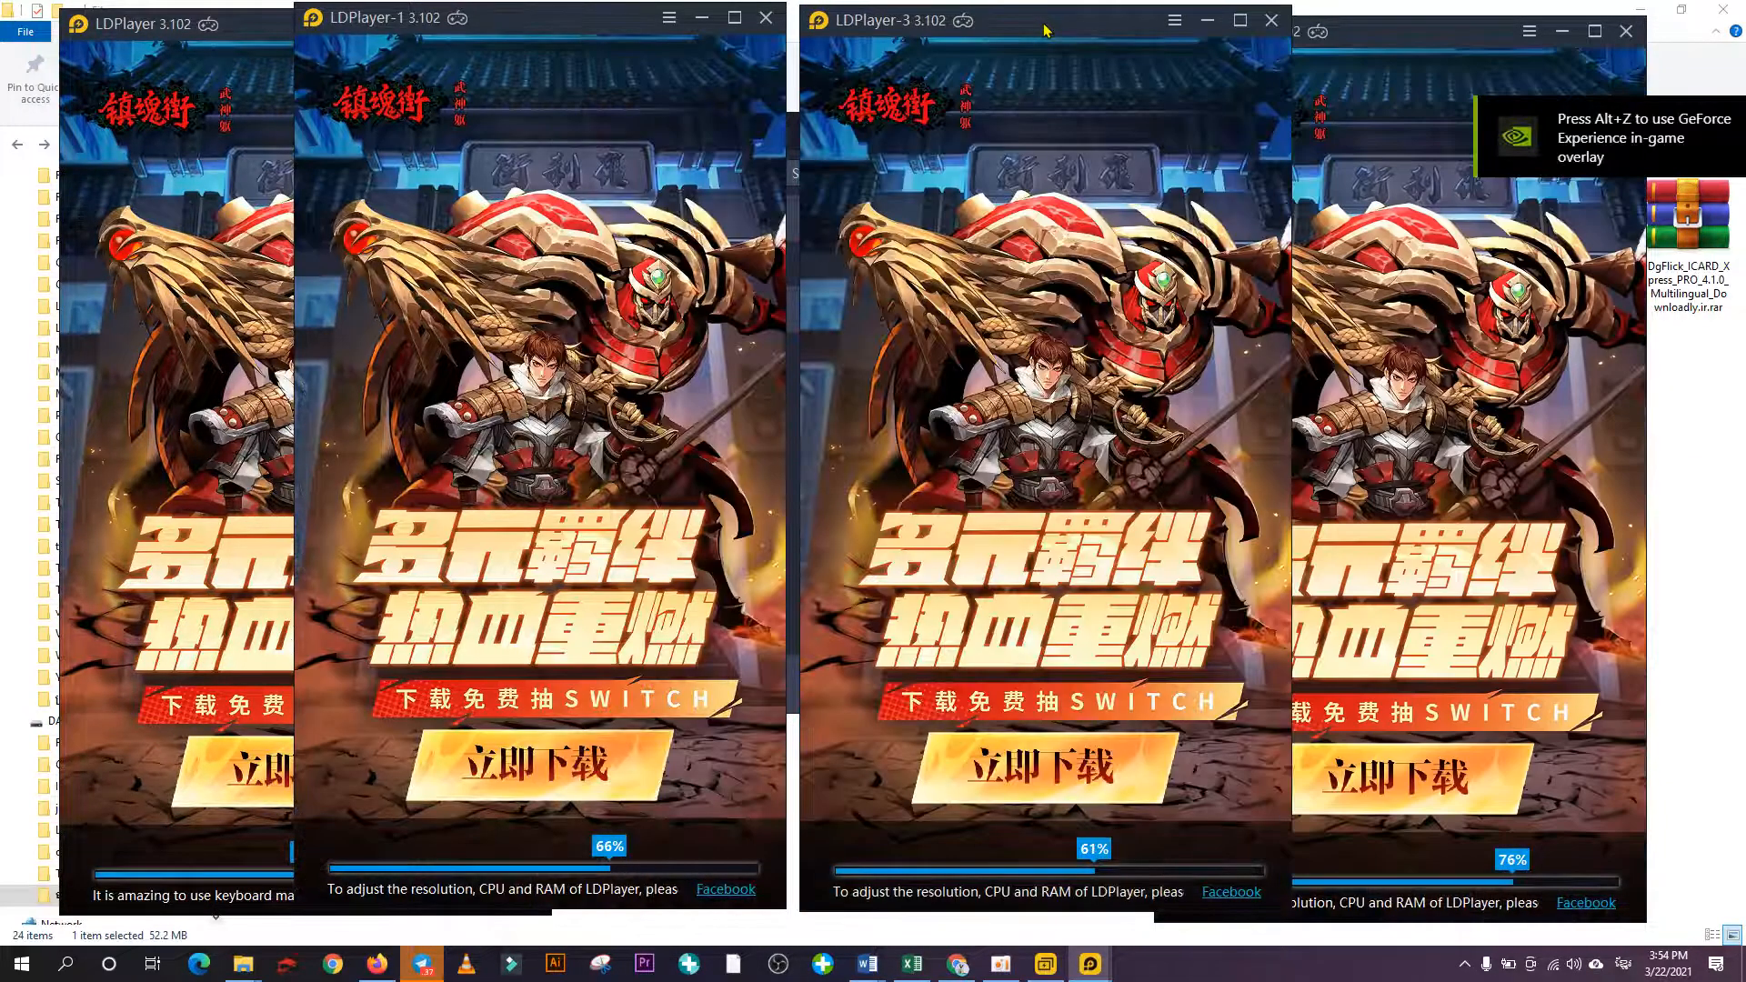
{"action": "left_click_drag", "start_coordinate": [538, 21], "coordinate": [596, 22]}
{"action": "double_click", "coordinate": [597, 22]}
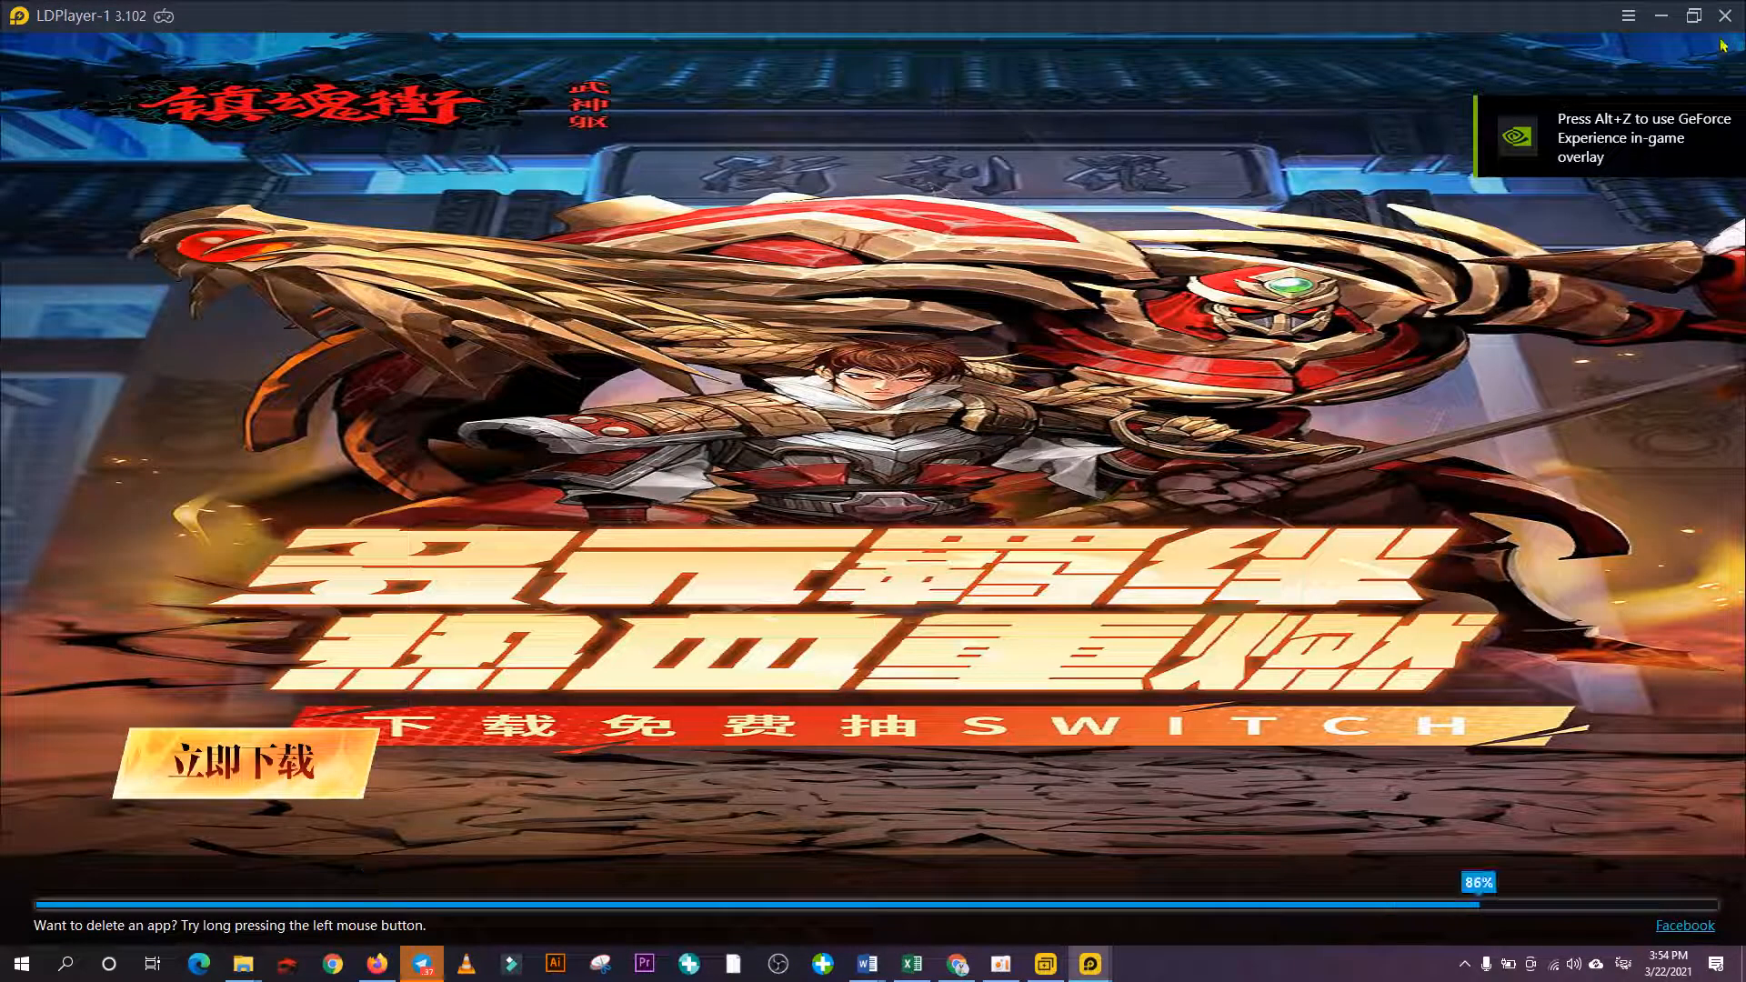
{"action": "left_click", "coordinate": [1693, 16]}
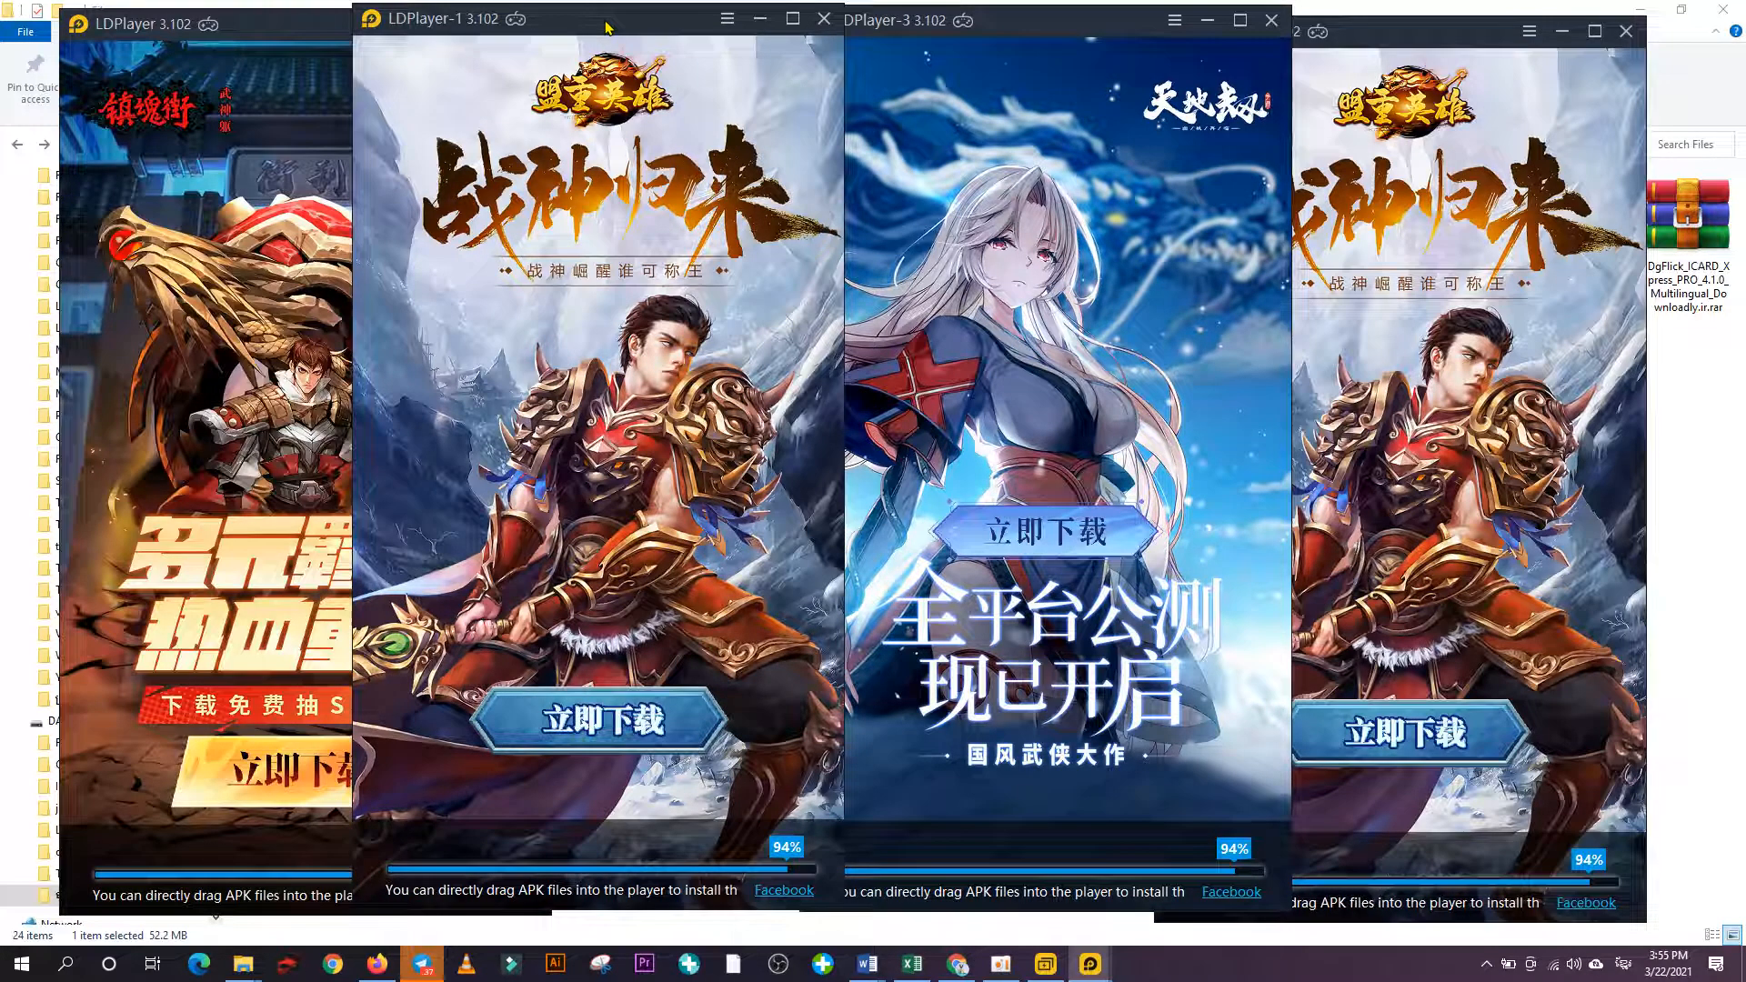
Move the LDPlayer window to the desktop's left edge and the LDPlayer-2 window to its right edge.
{"action": "left_click", "coordinate": [257, 24]}
{"action": "left_click_drag", "start_coordinate": [283, 41], "coordinate": [238, 40]}
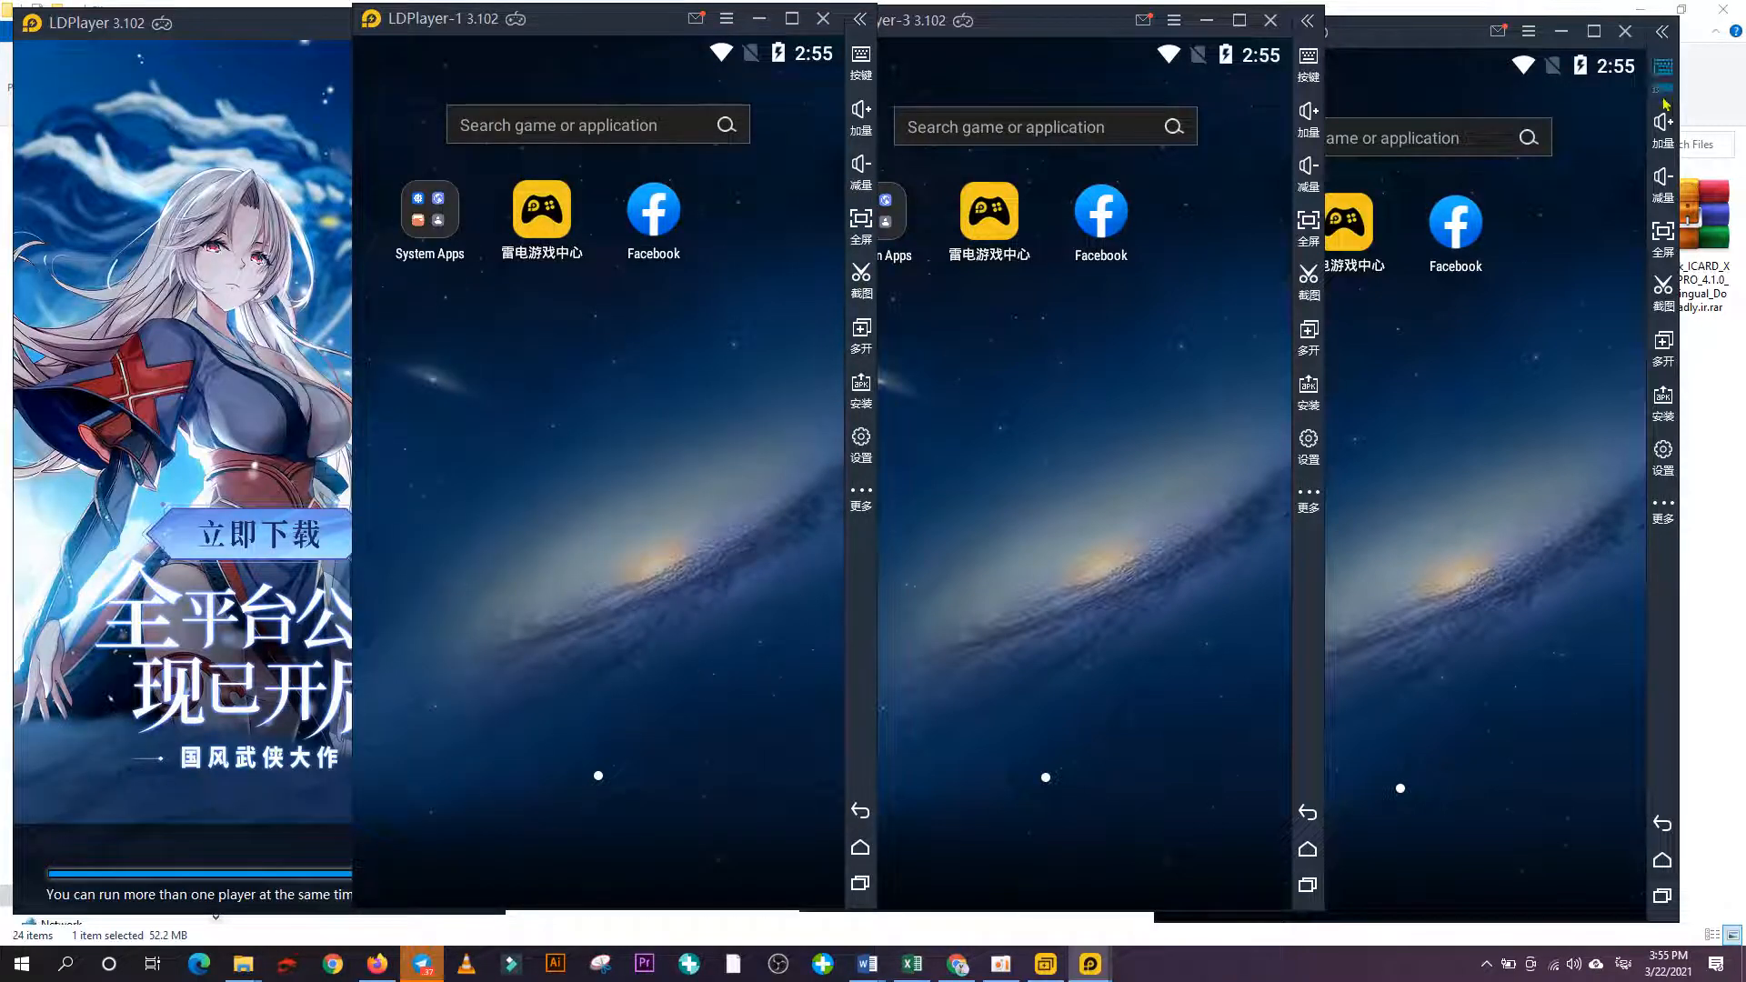
{"action": "left_click_drag", "start_coordinate": [1437, 35], "coordinate": [1500, 20]}
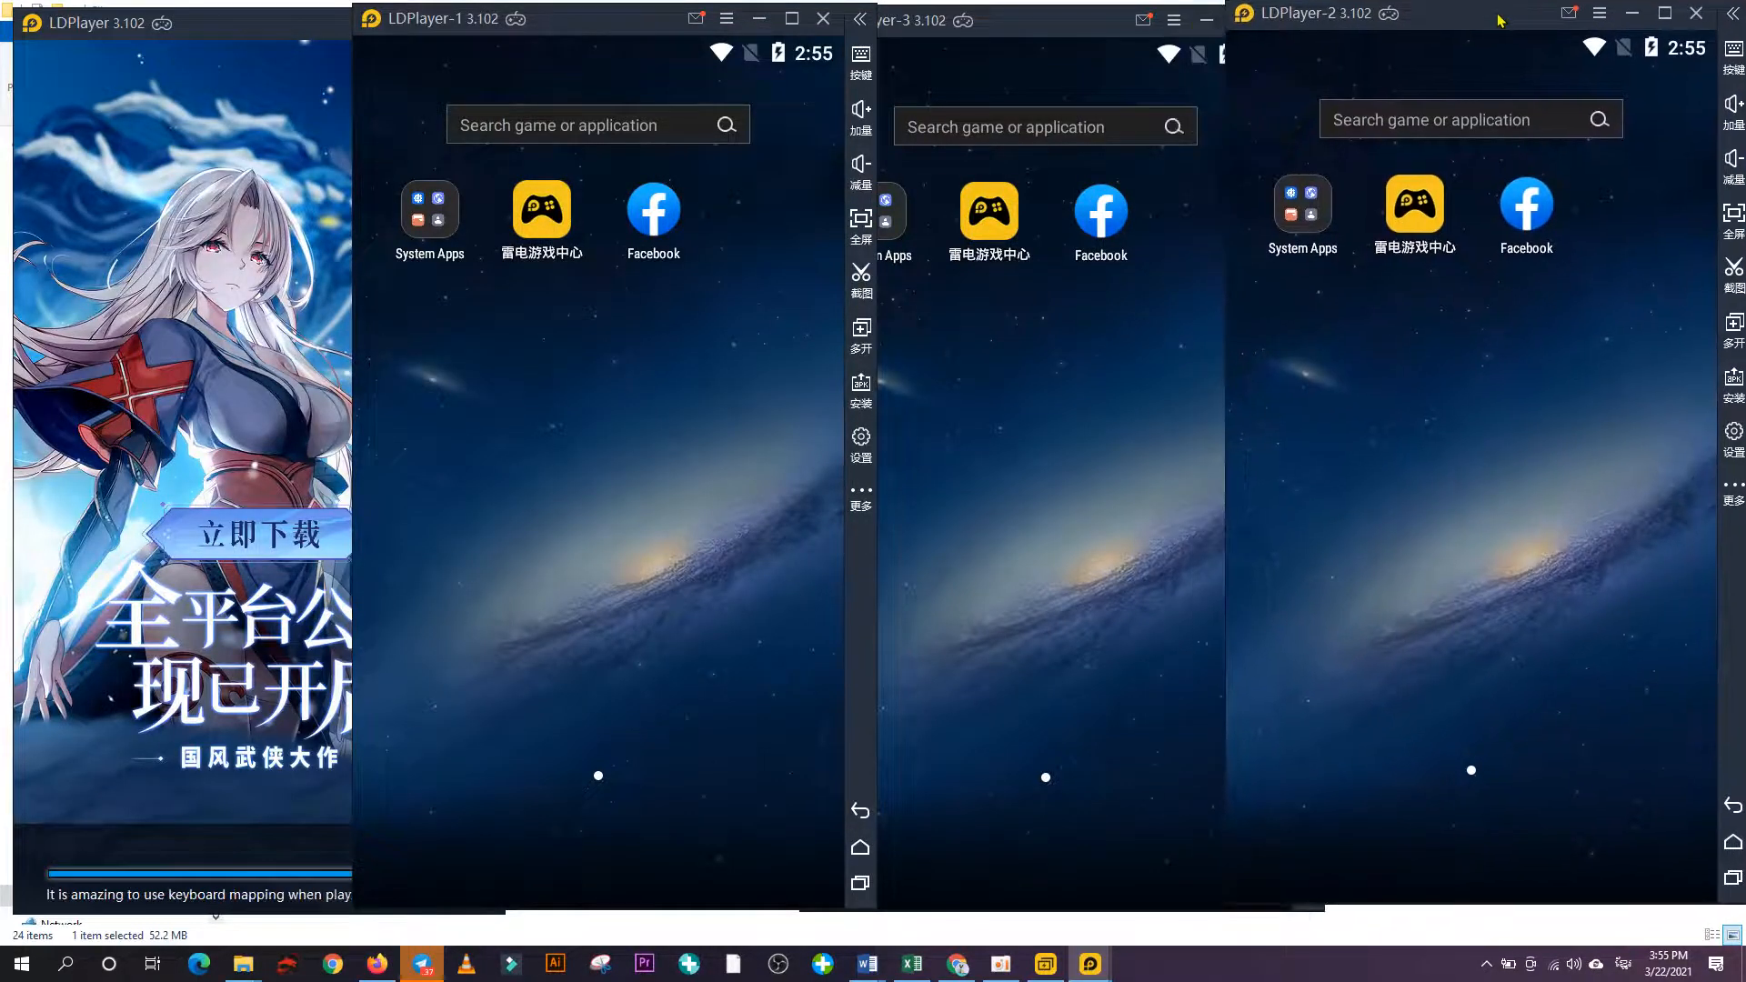
{"action": "left_click", "coordinate": [225, 25]}
{"action": "left_click", "coordinate": [717, 594]}
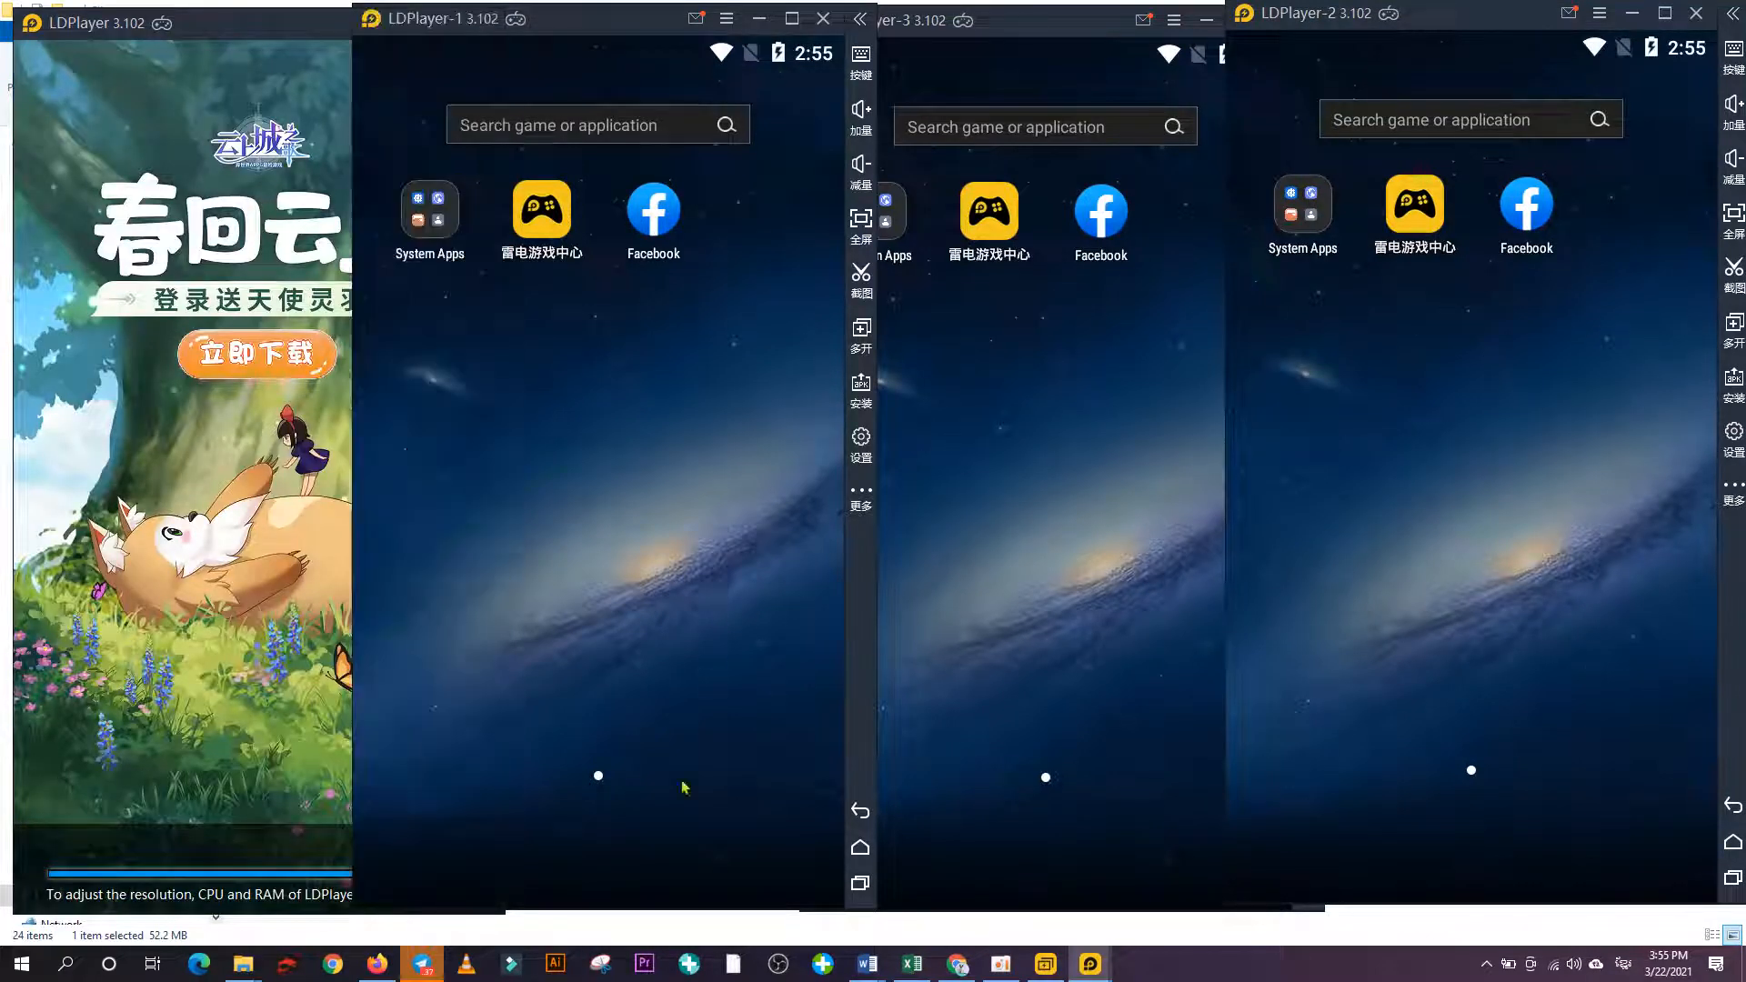
Shrink the LDPlayer-1 window and place it back at the top of the desktop beside LDPlayer.
{"action": "left_click_drag", "start_coordinate": [575, 31], "coordinate": [576, 59]}
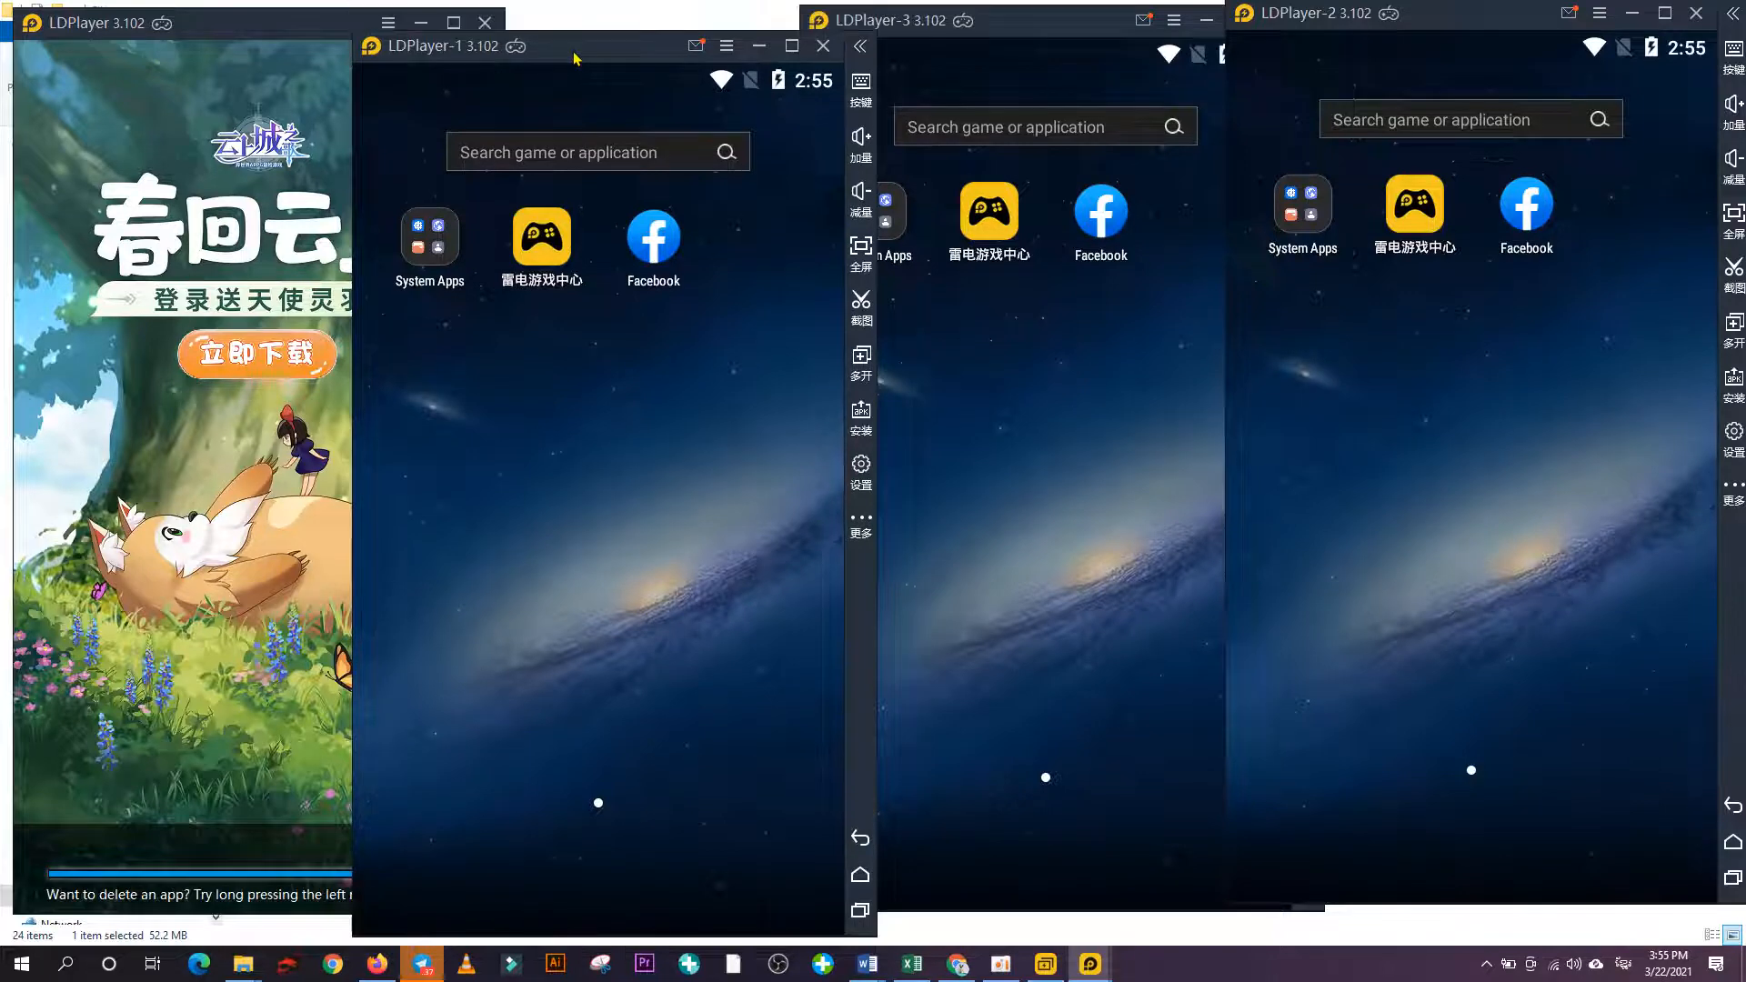
{"action": "left_click_drag", "start_coordinate": [354, 34], "coordinate": [503, 223]}
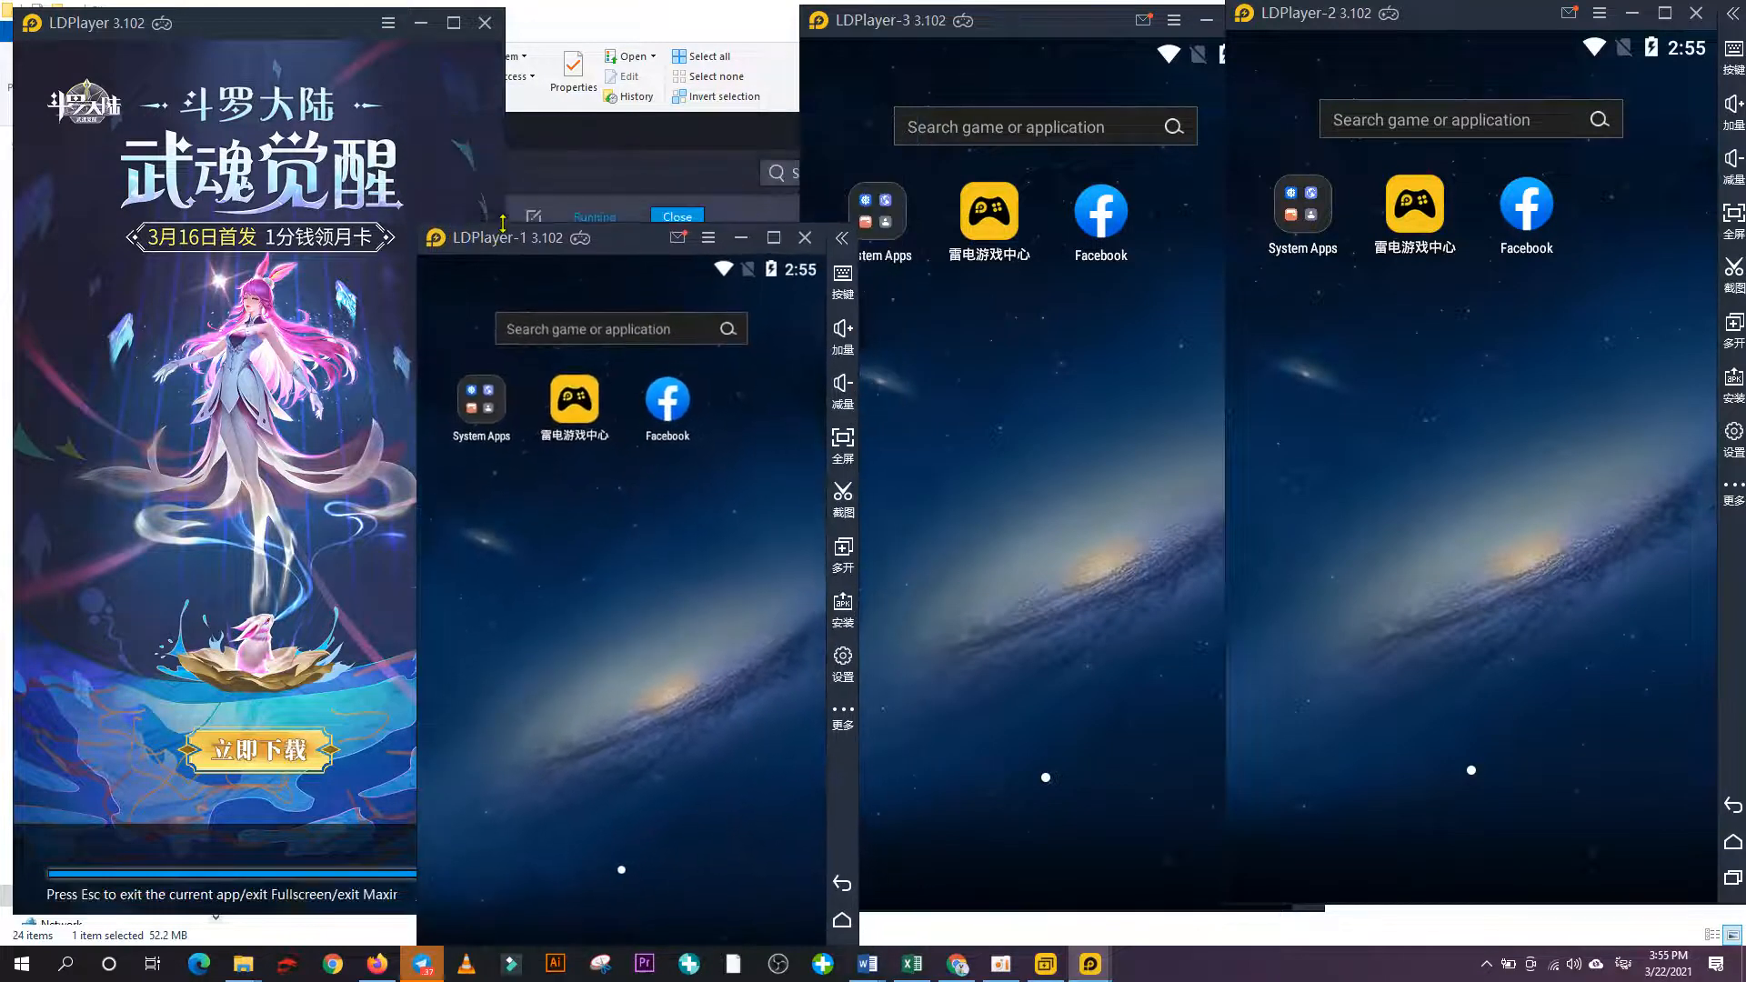
{"action": "left_click_drag", "start_coordinate": [626, 250], "coordinate": [597, 35]}
Shrink the LDPlayer-3 window to about the size of LDPlayer-1 and place it beside that window.
{"action": "left_click", "coordinate": [1022, 31]}
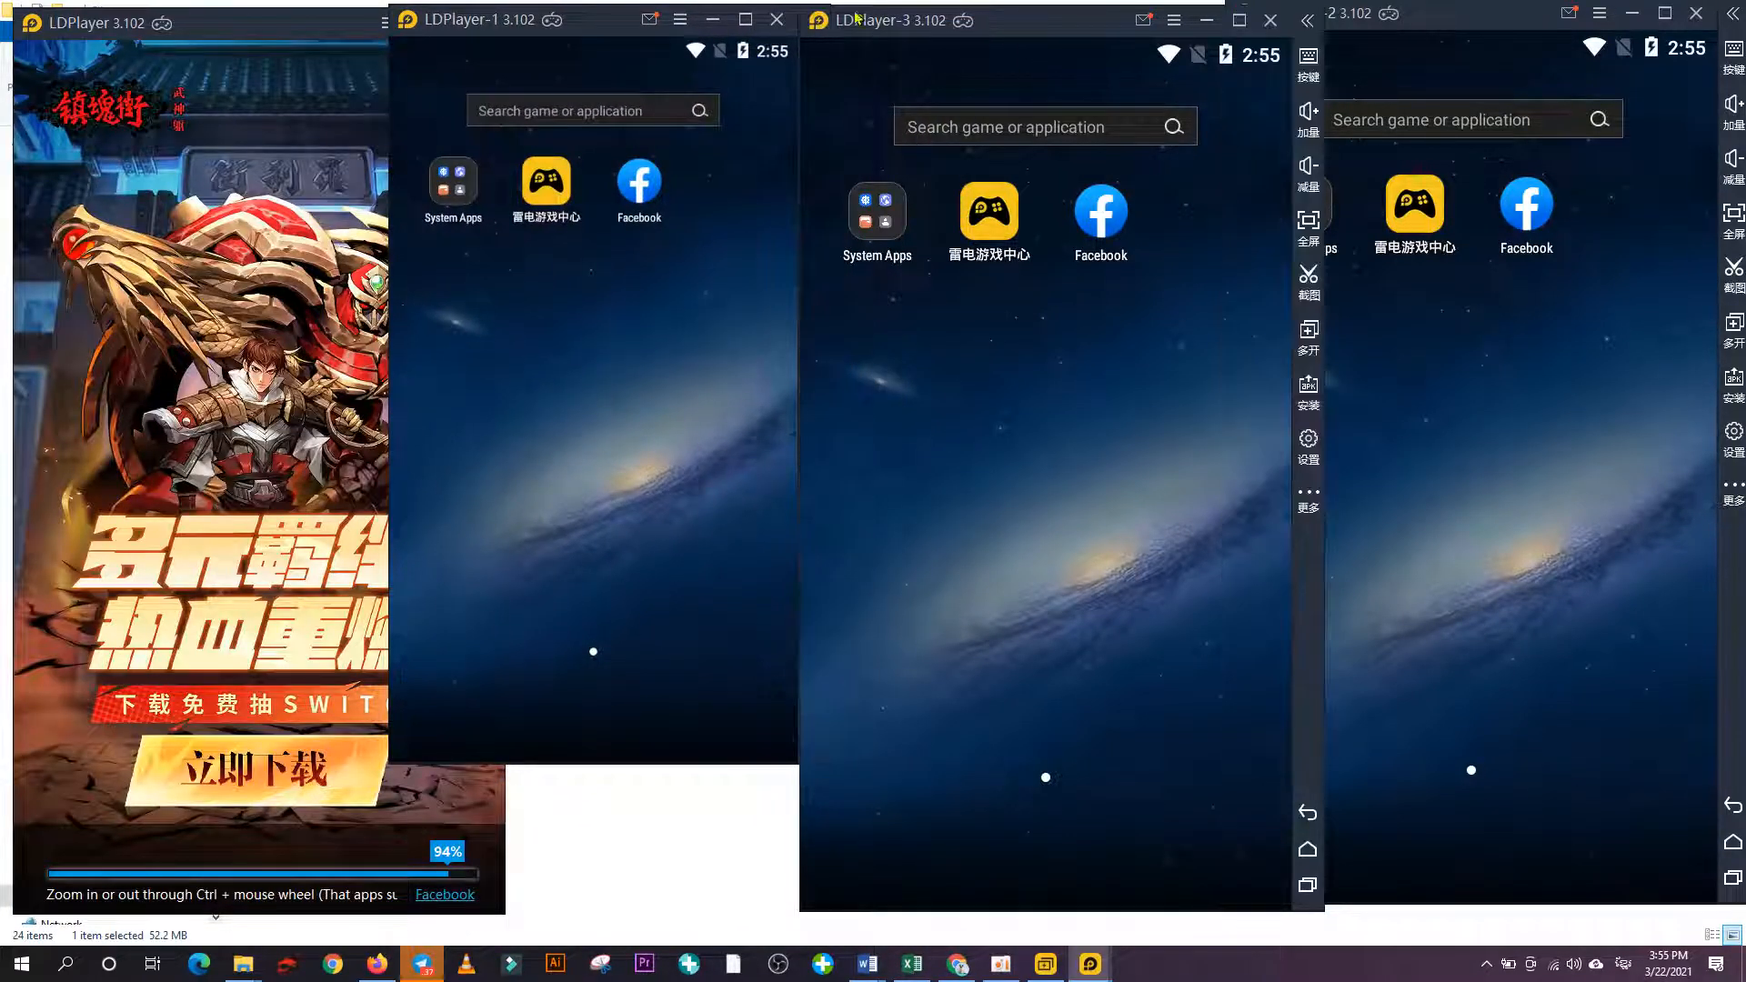
{"action": "left_click_drag", "start_coordinate": [801, 3], "coordinate": [893, 148]}
{"action": "left_click_drag", "start_coordinate": [1082, 193], "coordinate": [1031, 35]}
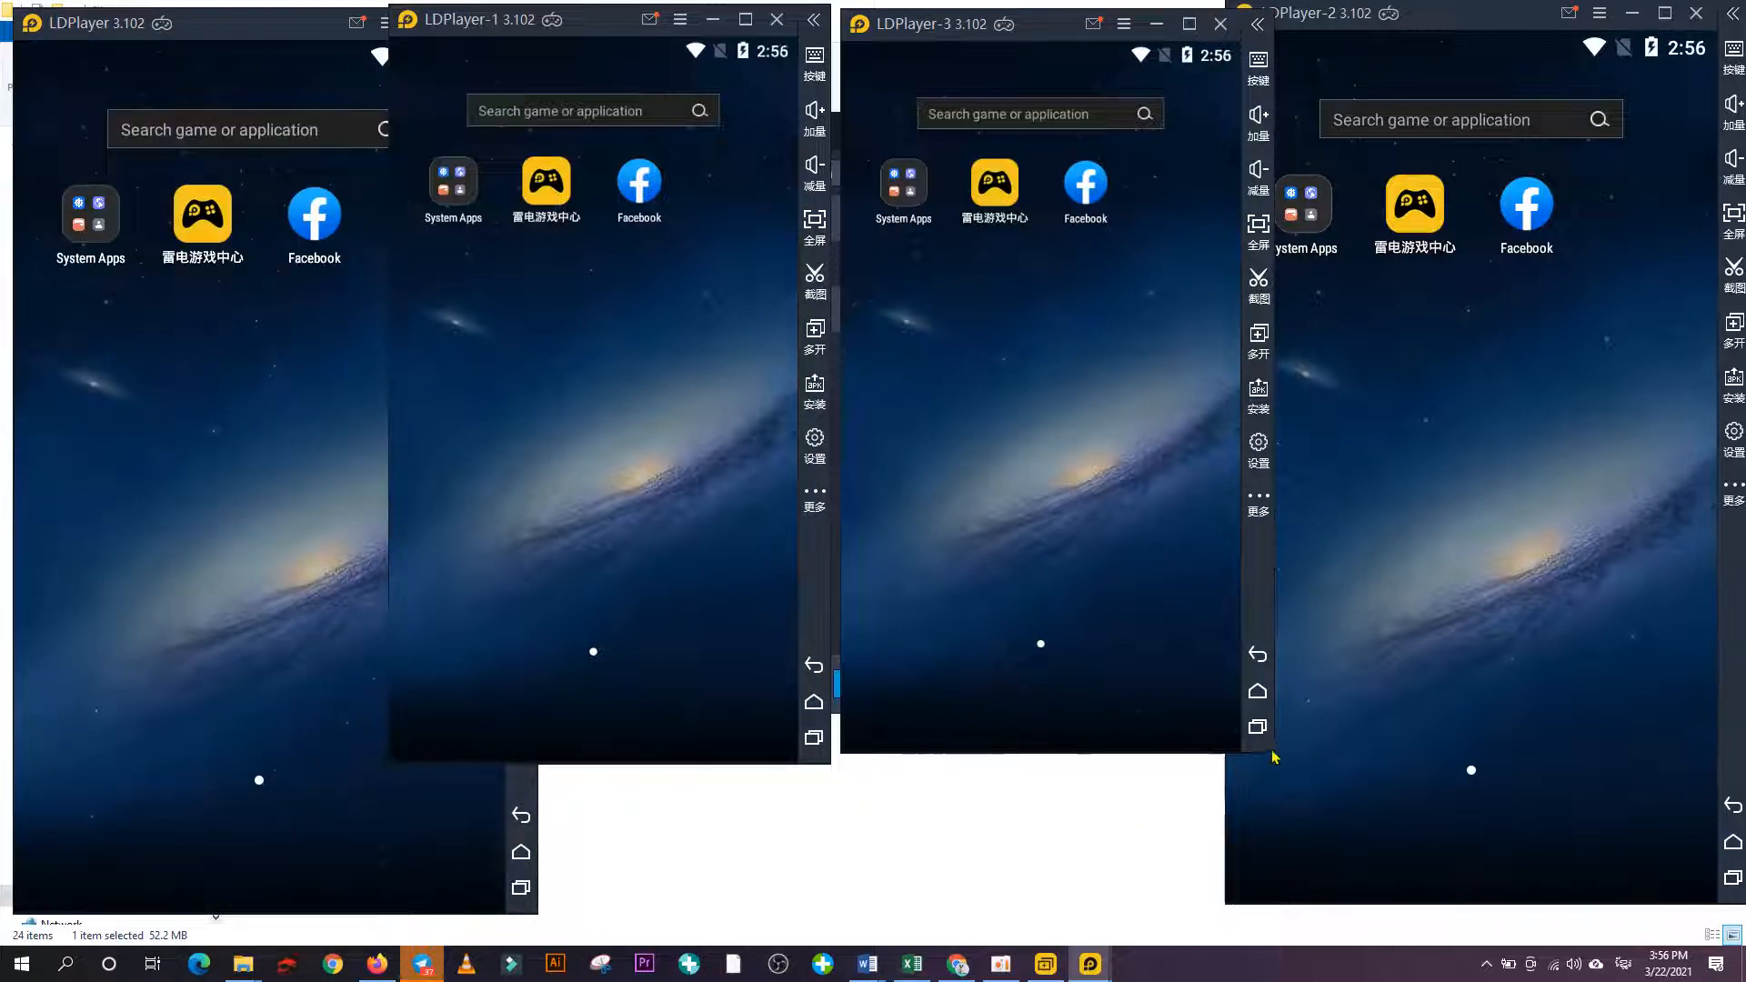
{"action": "left_click_drag", "start_coordinate": [1272, 750], "coordinate": [1280, 759]}
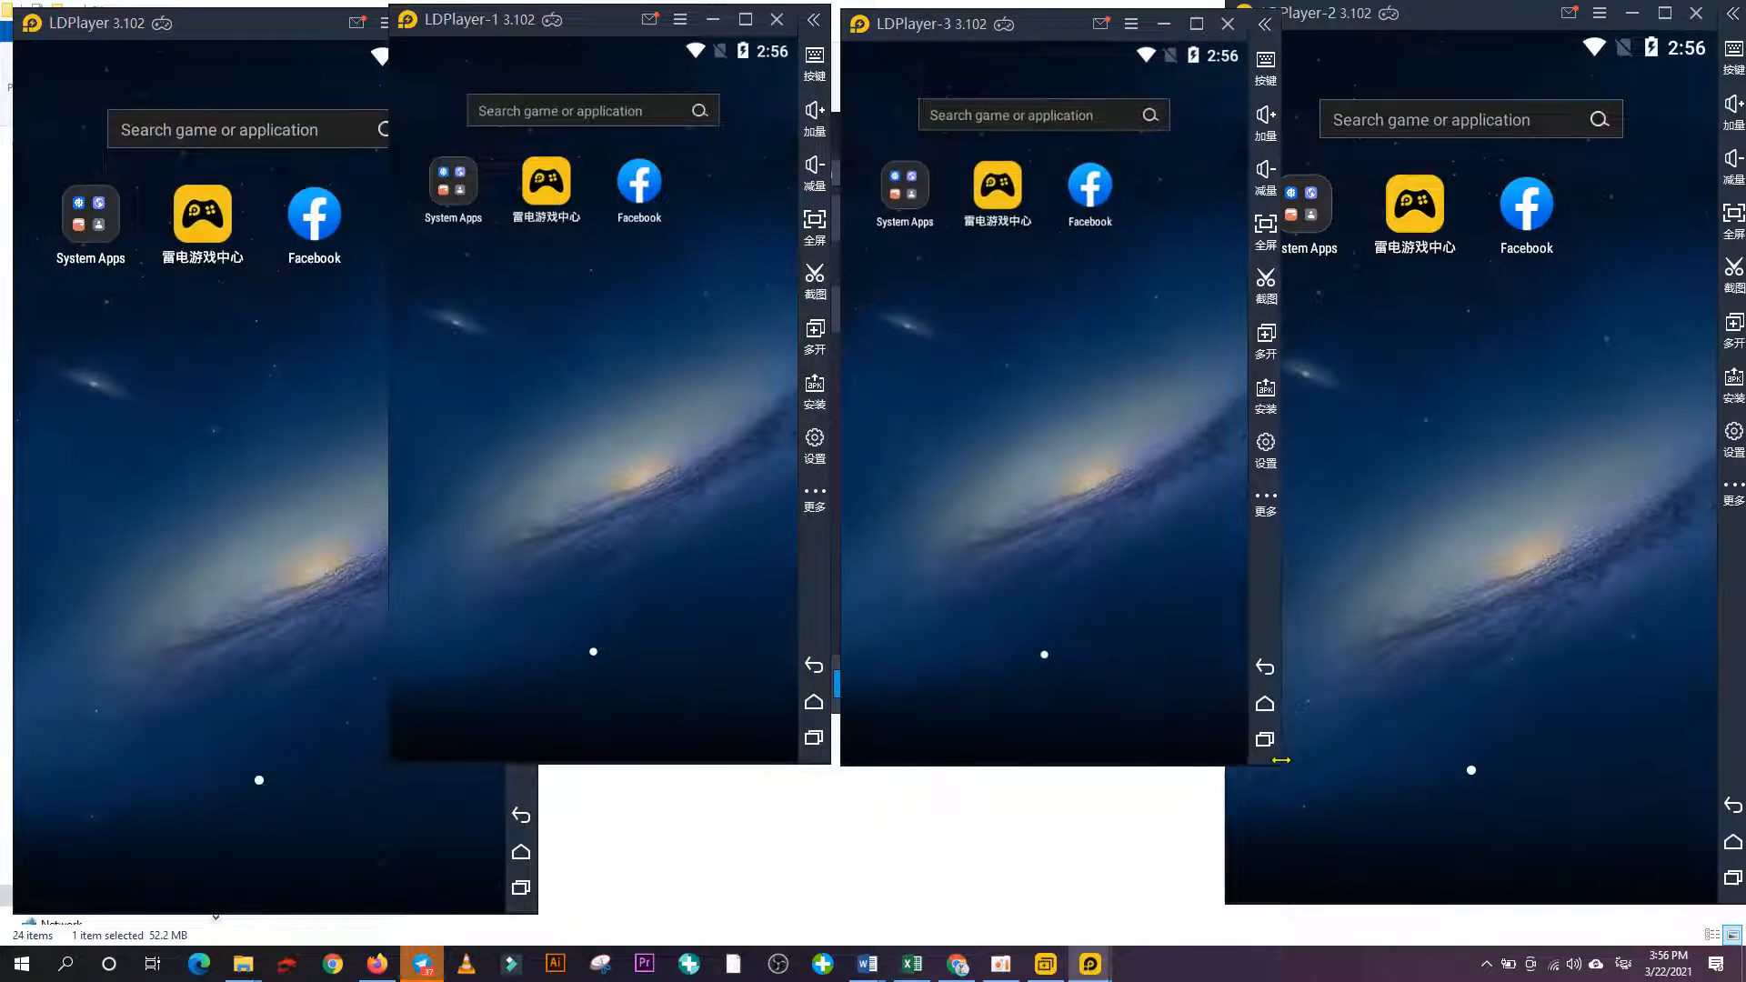
Move LDPlayer into the desktop's upper-left corner and shrink the LDPlayer and LDPlayer-2 windows to match the other two.
{"action": "left_click", "coordinate": [146, 437]}
{"action": "left_click_drag", "start_coordinate": [275, 36], "coordinate": [265, 30]}
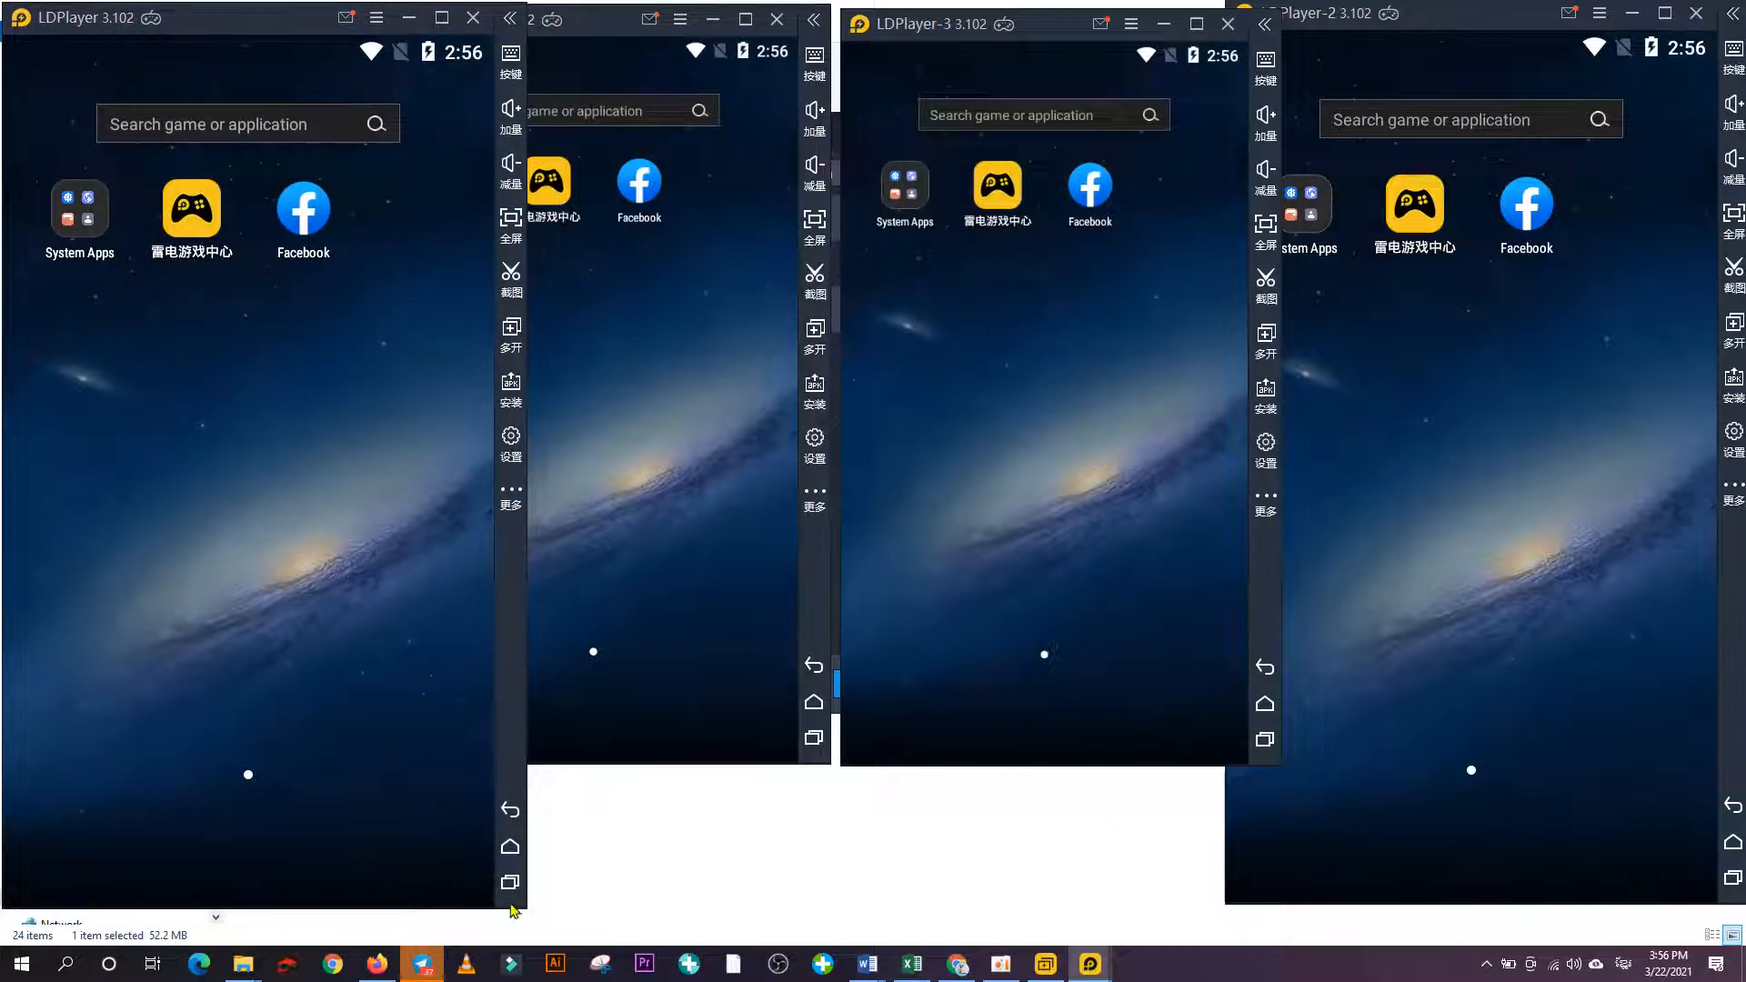
{"action": "left_click_drag", "start_coordinate": [526, 908], "coordinate": [442, 768]}
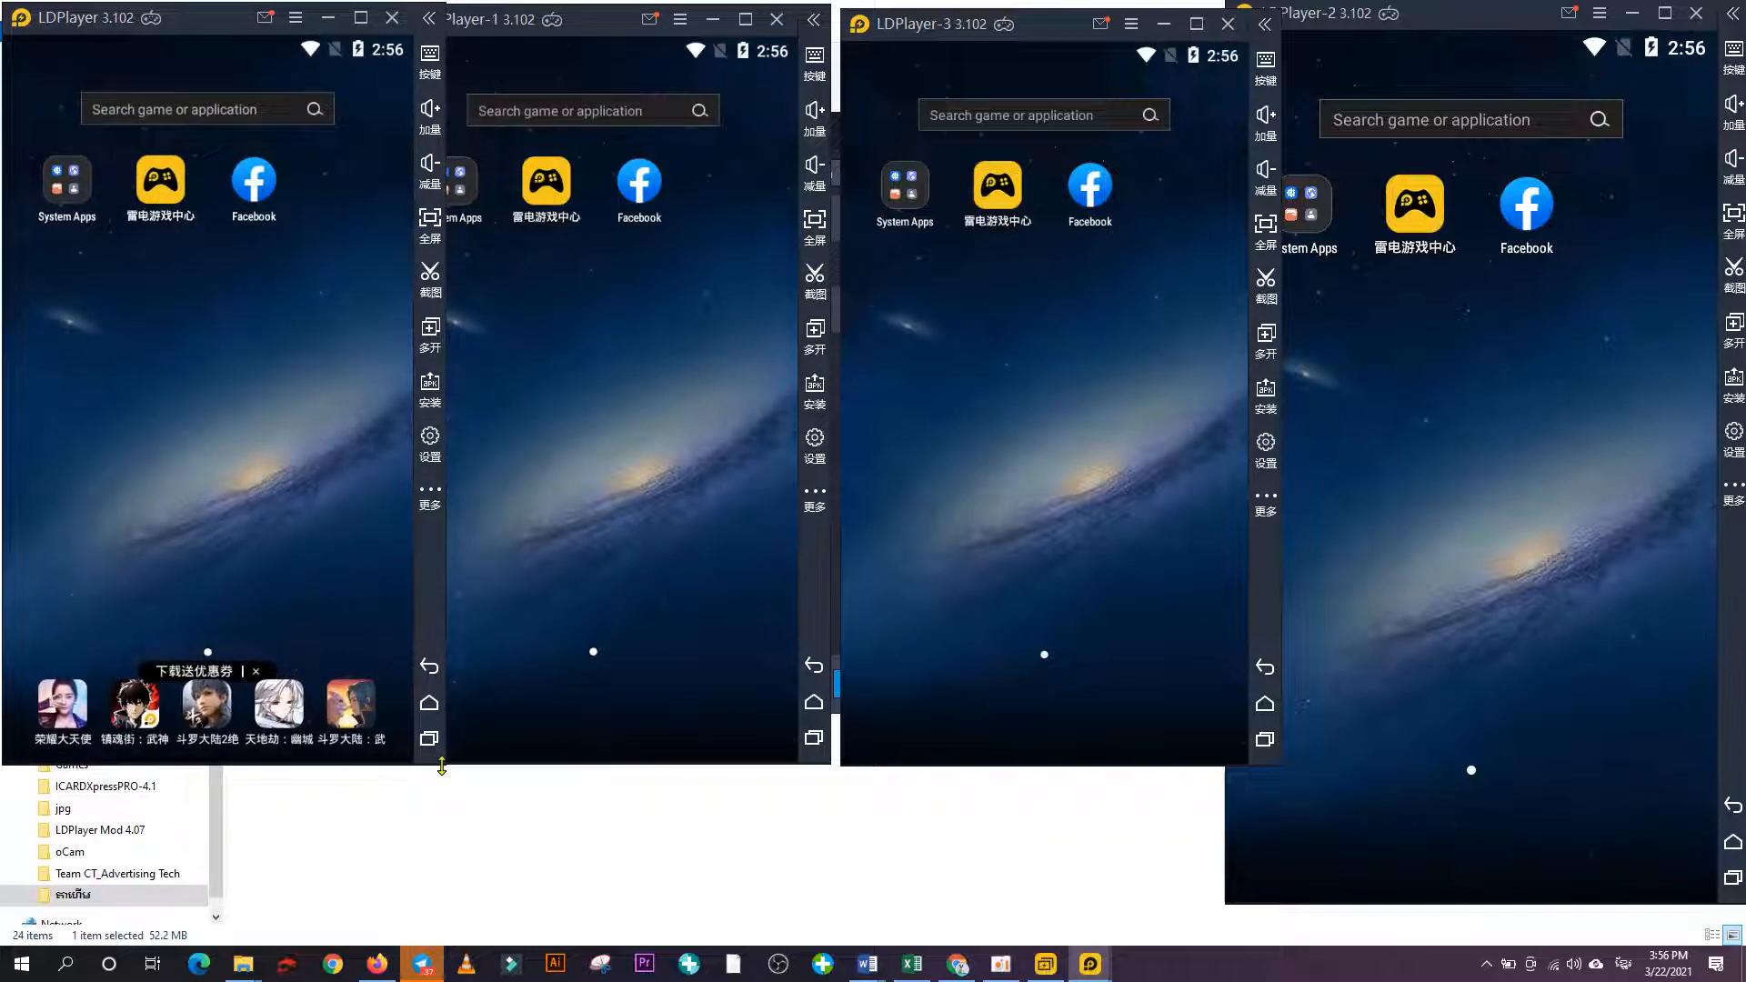
{"action": "left_click", "coordinate": [1348, 634]}
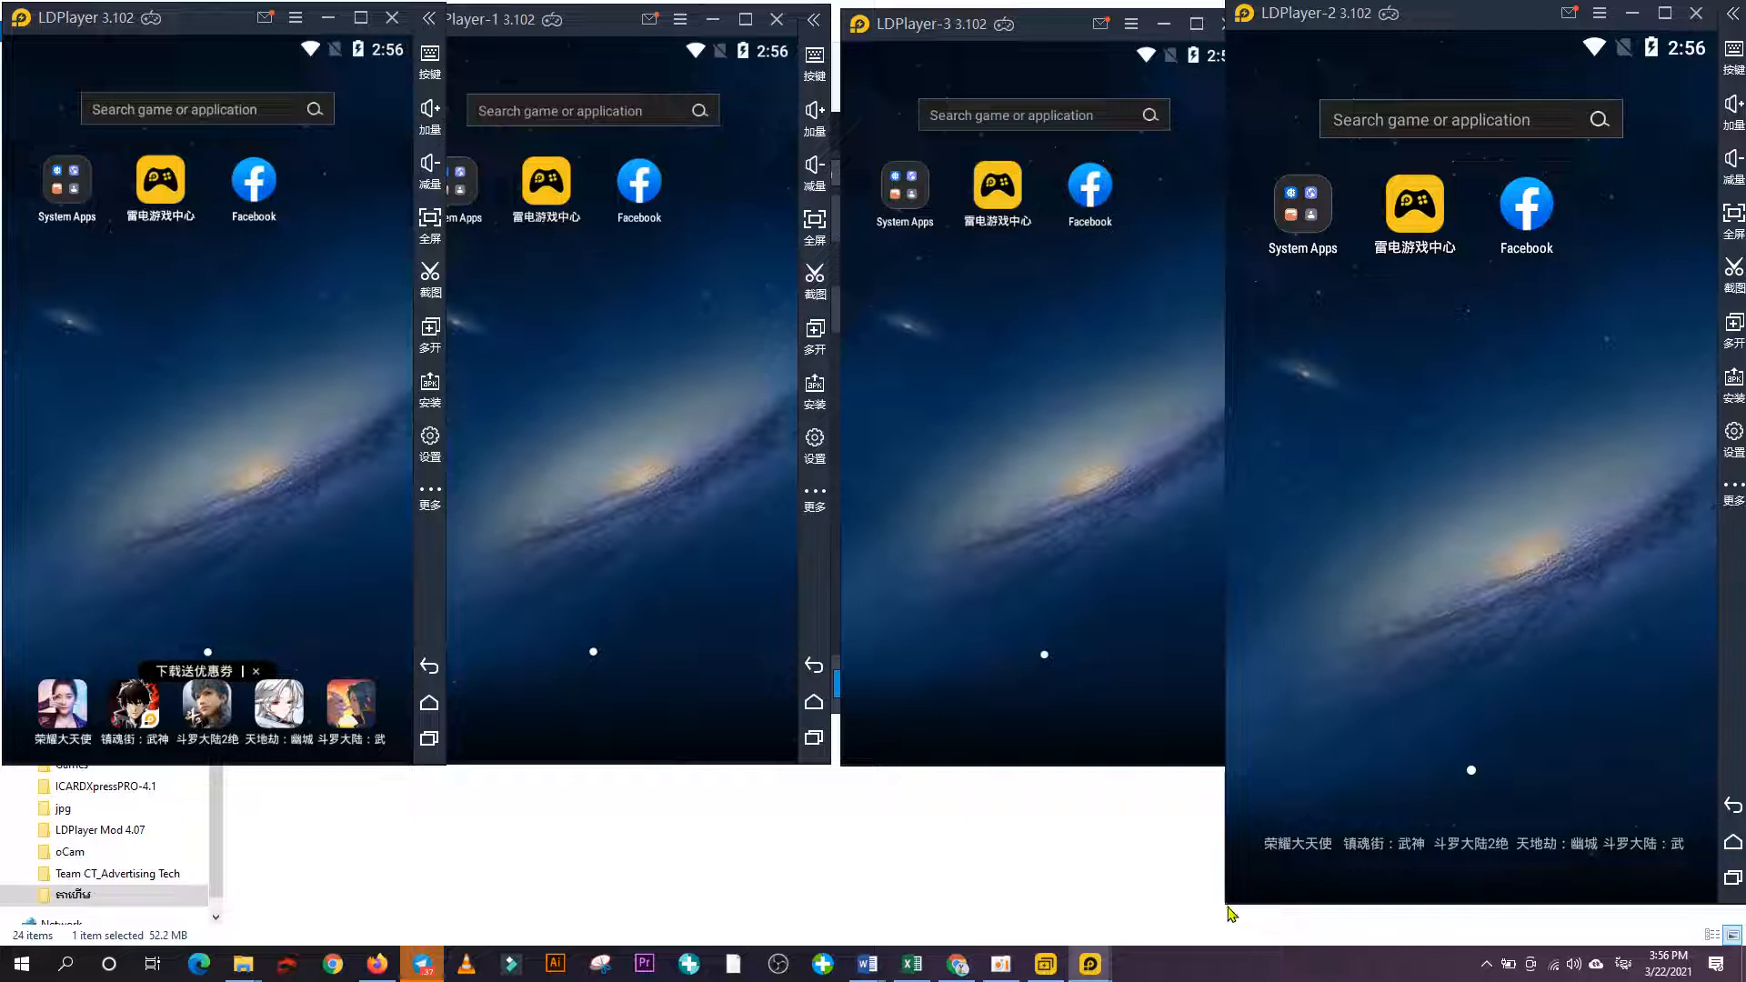
{"action": "left_click_drag", "start_coordinate": [1229, 904], "coordinate": [1303, 749]}
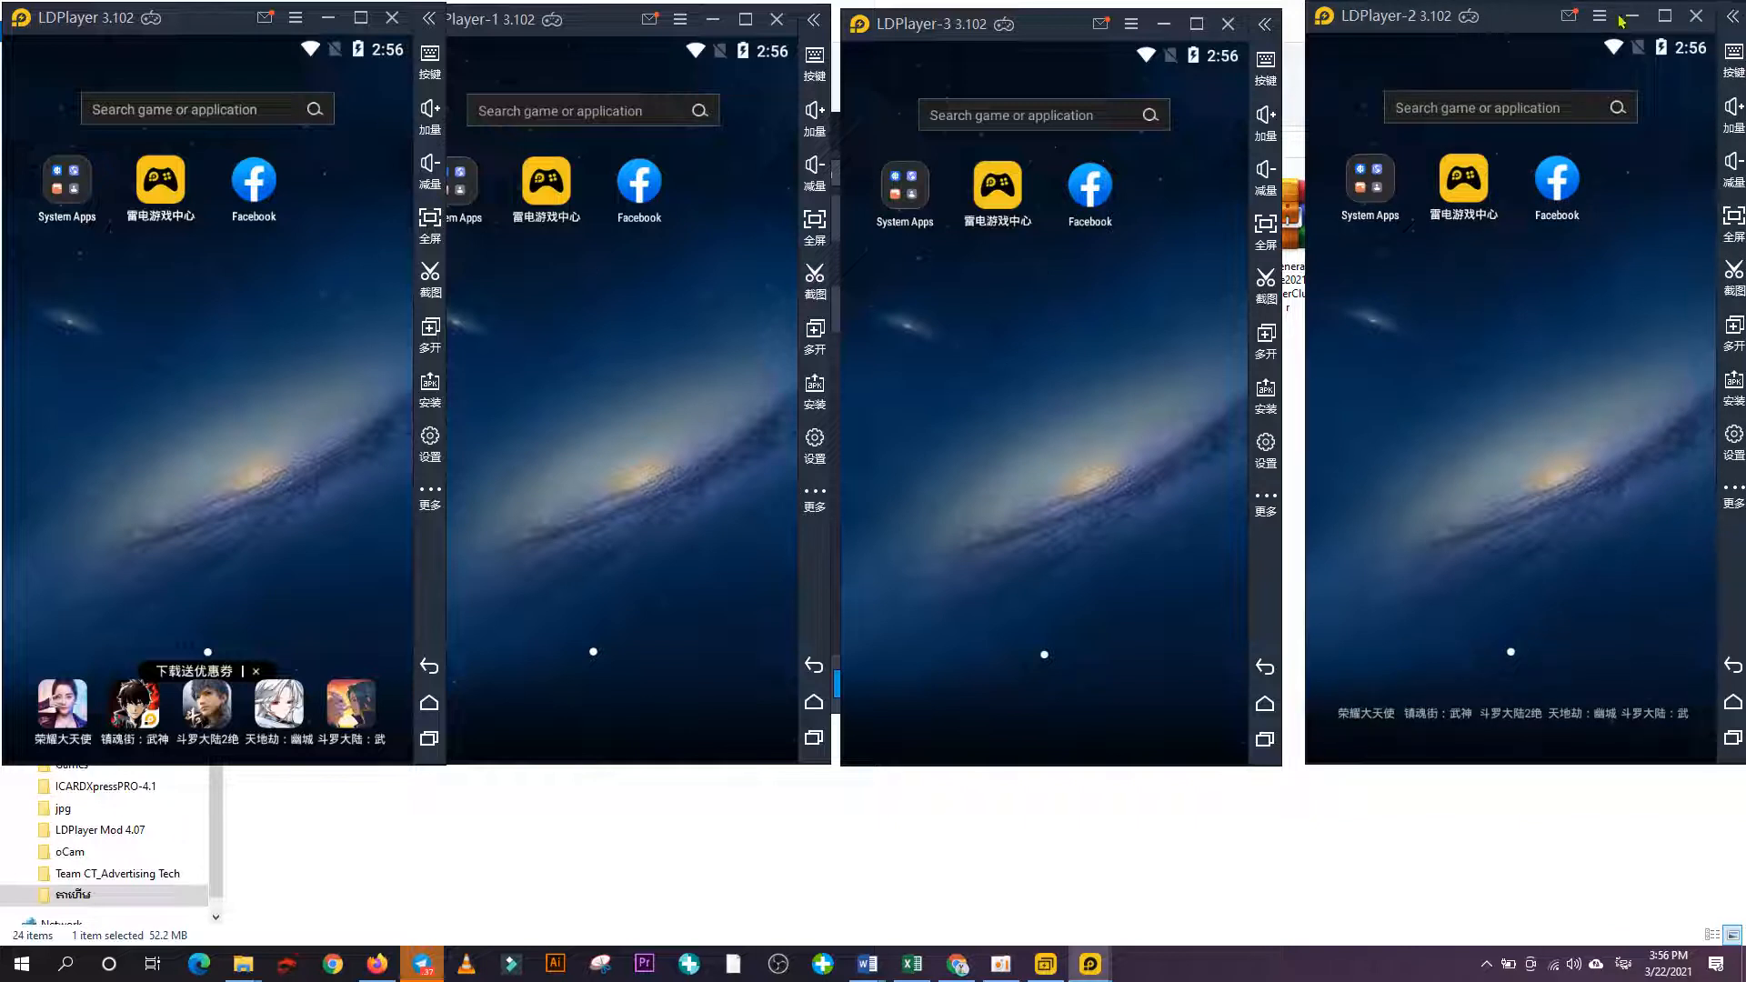
Fine-tune the LDPlayer, LDPlayer-1 and LDPlayer-3 window positions so all four players sit side by side in one row.
{"action": "left_click_drag", "start_coordinate": [1049, 30], "coordinate": [1058, 27]}
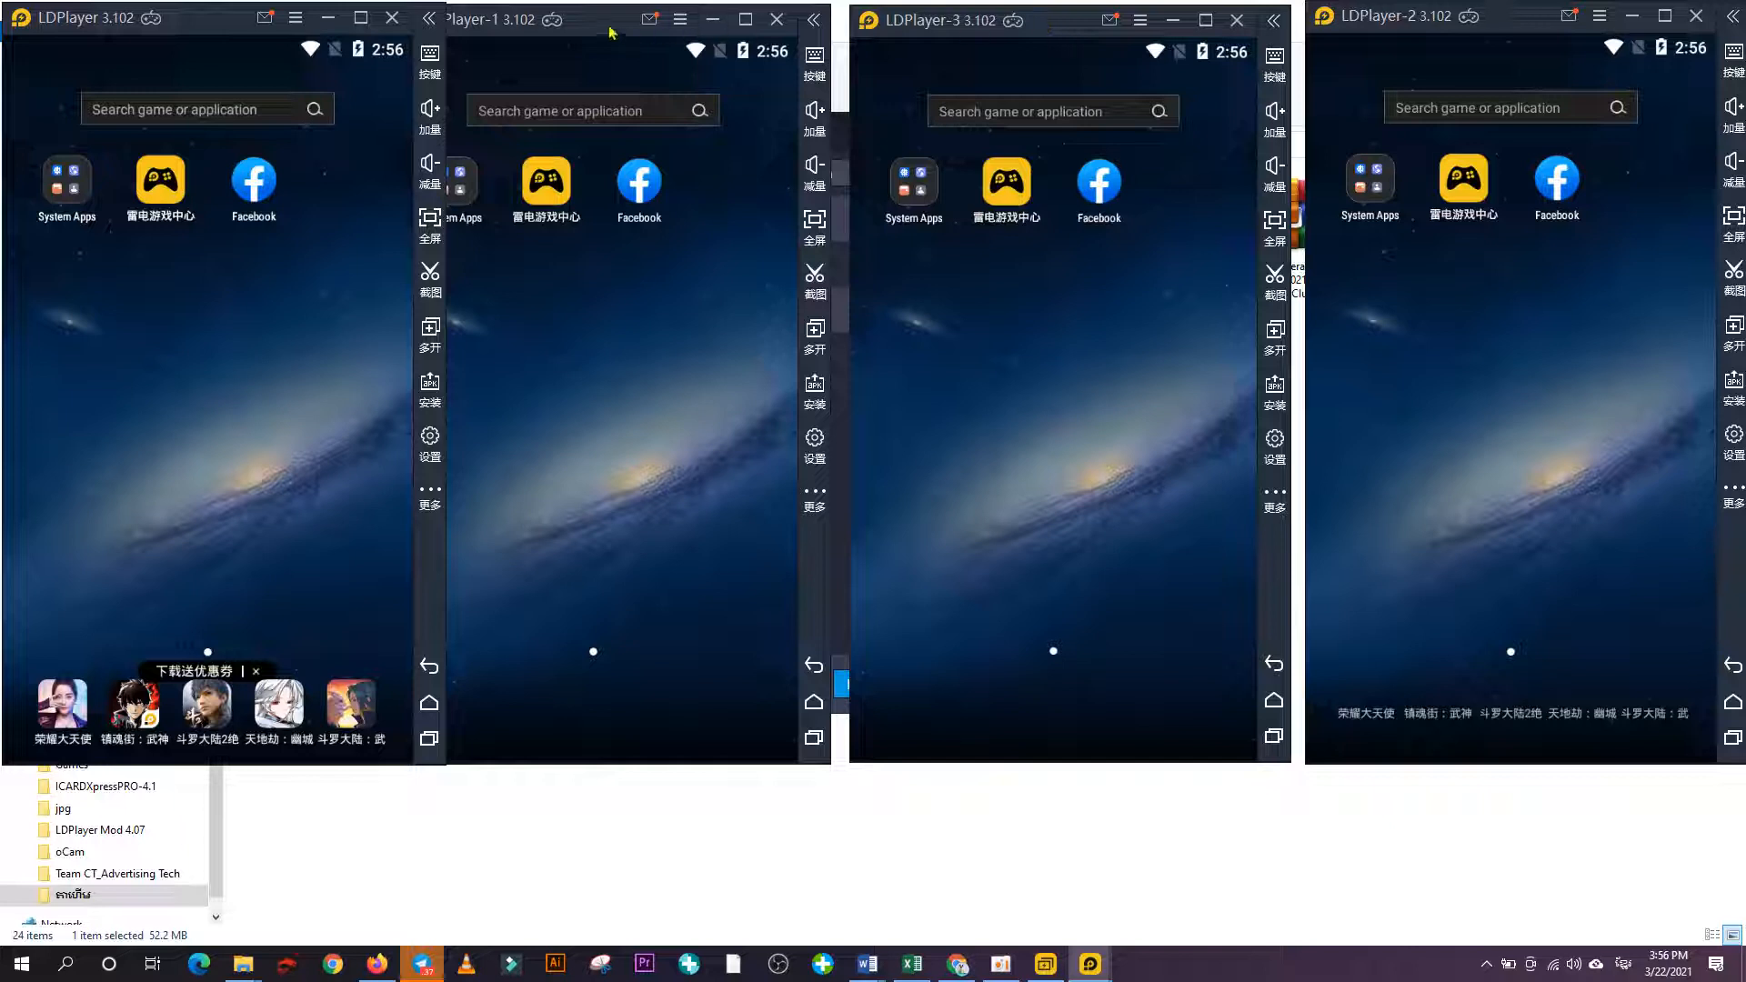
{"action": "left_click_drag", "start_coordinate": [607, 22], "coordinate": [627, 22]}
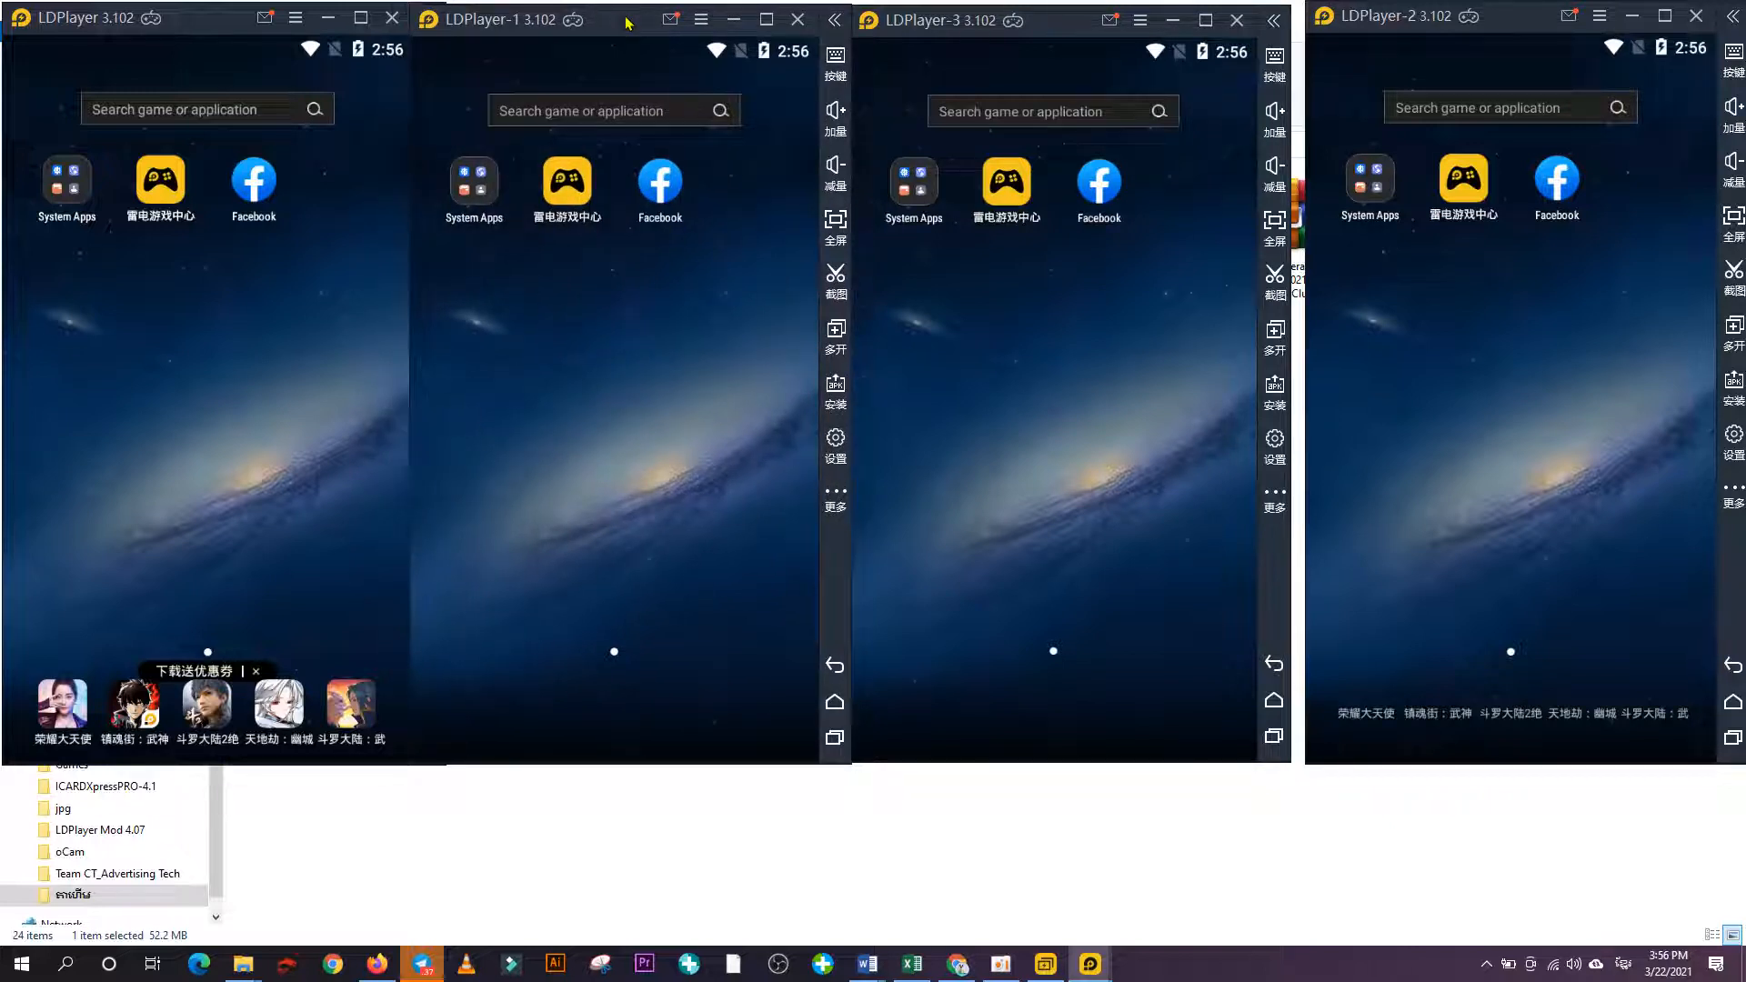
{"action": "left_click", "coordinate": [239, 521]}
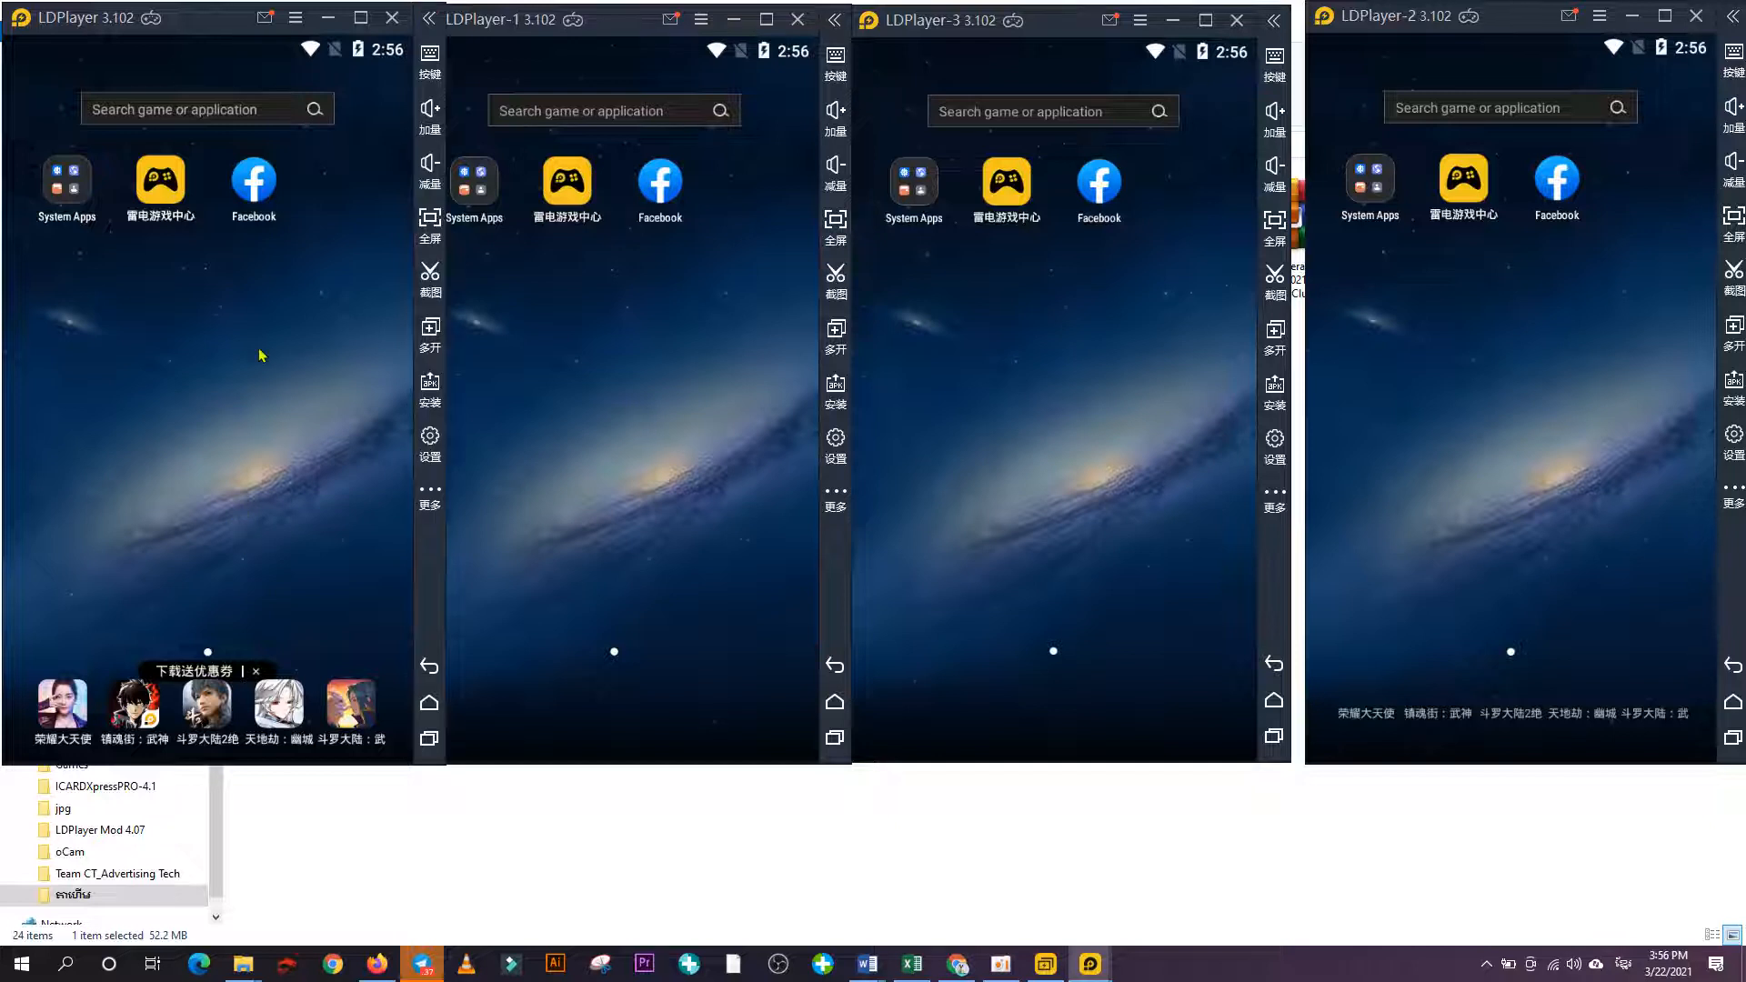
{"action": "left_click_drag", "start_coordinate": [228, 20], "coordinate": [218, 20]}
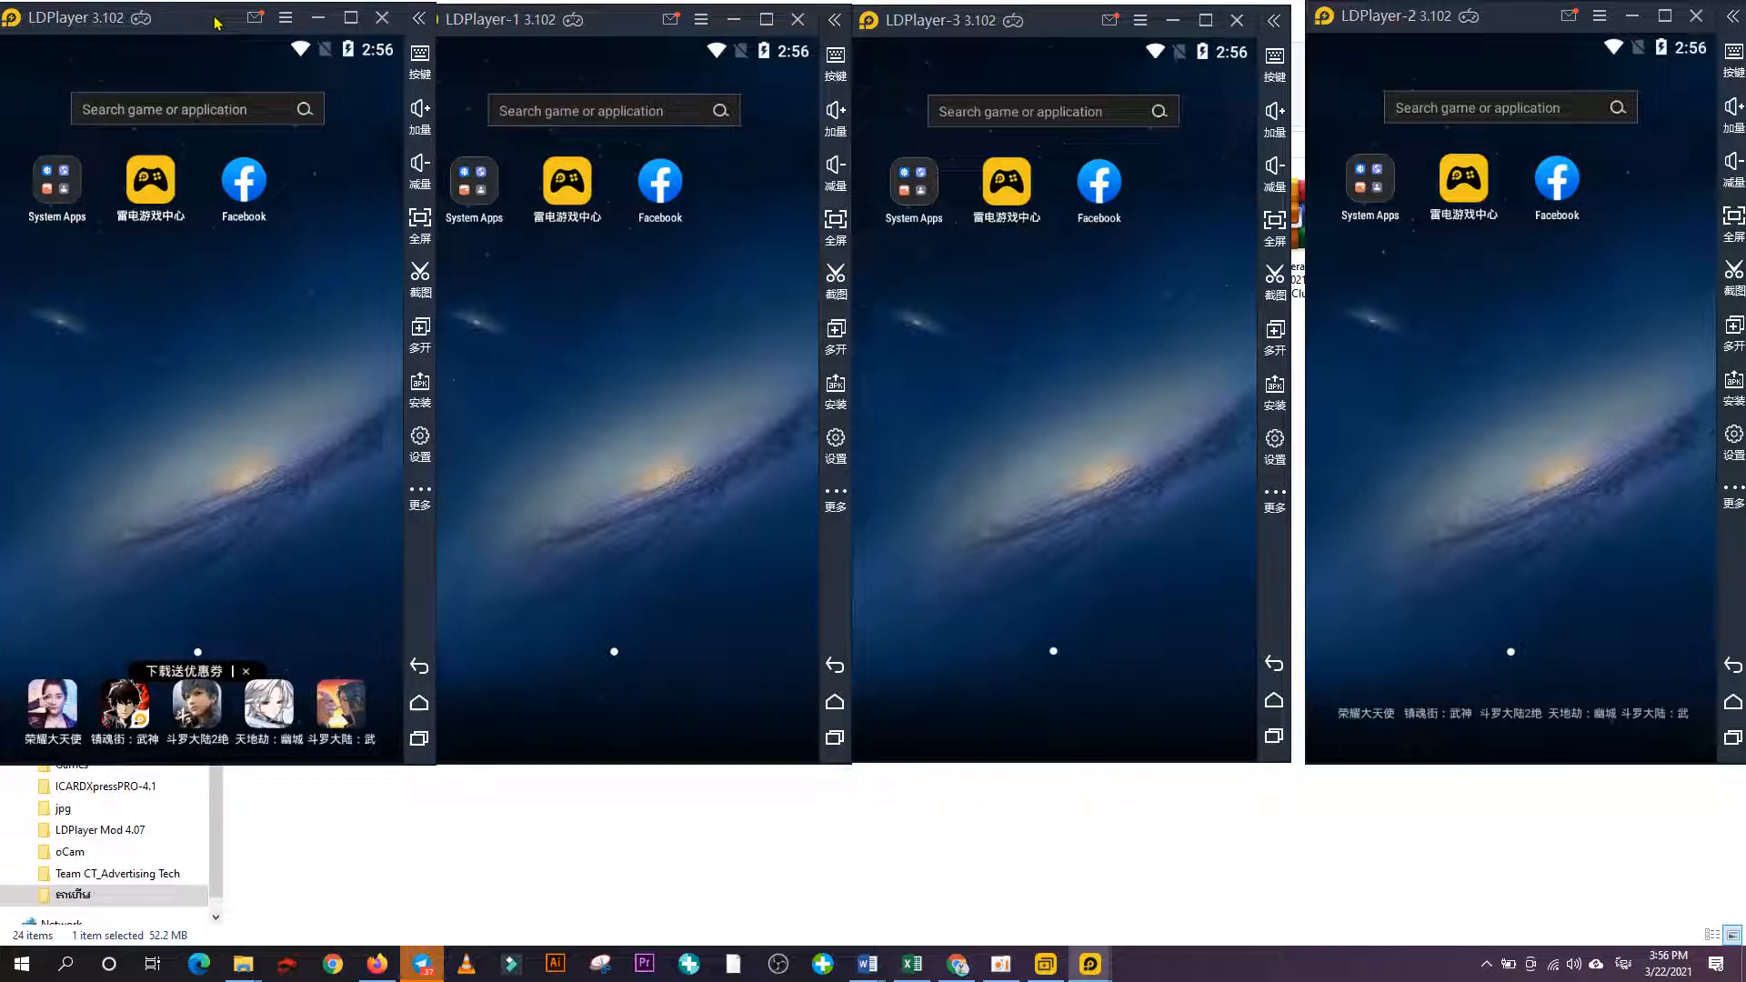
{"action": "left_click_drag", "start_coordinate": [624, 32], "coordinate": [637, 31]}
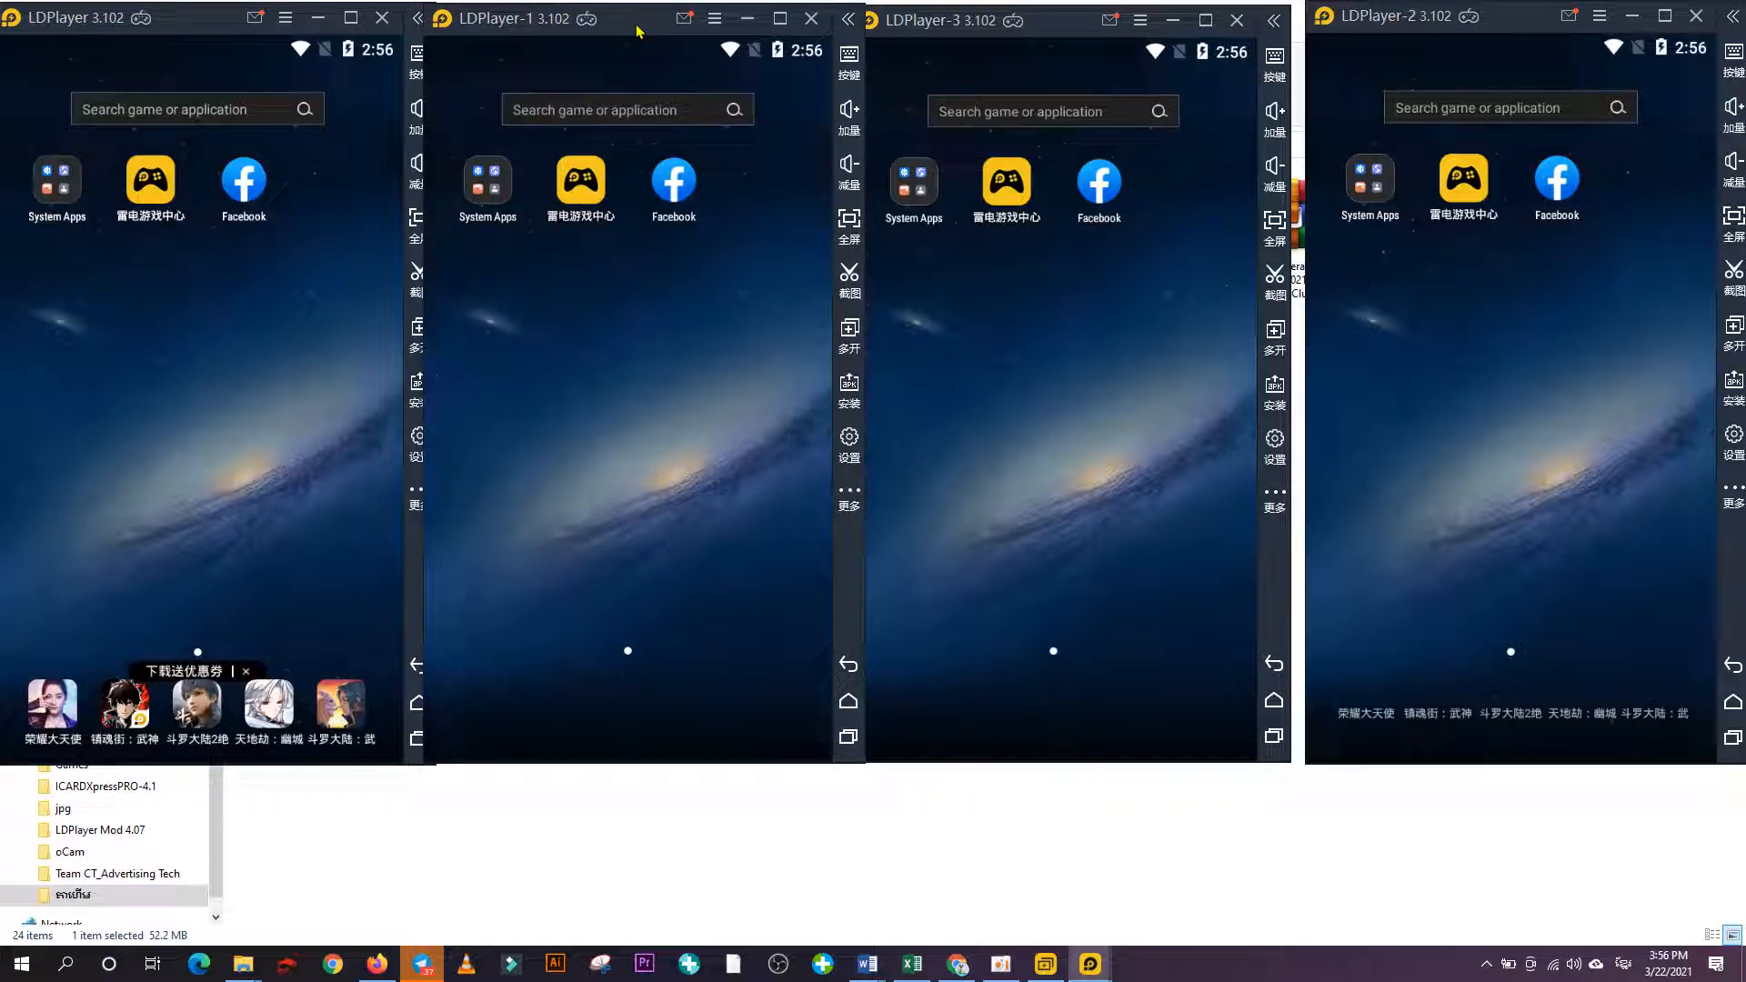
{"action": "left_click", "coordinate": [1071, 26]}
{"action": "left_click_drag", "start_coordinate": [1070, 25], "coordinate": [1079, 24]}
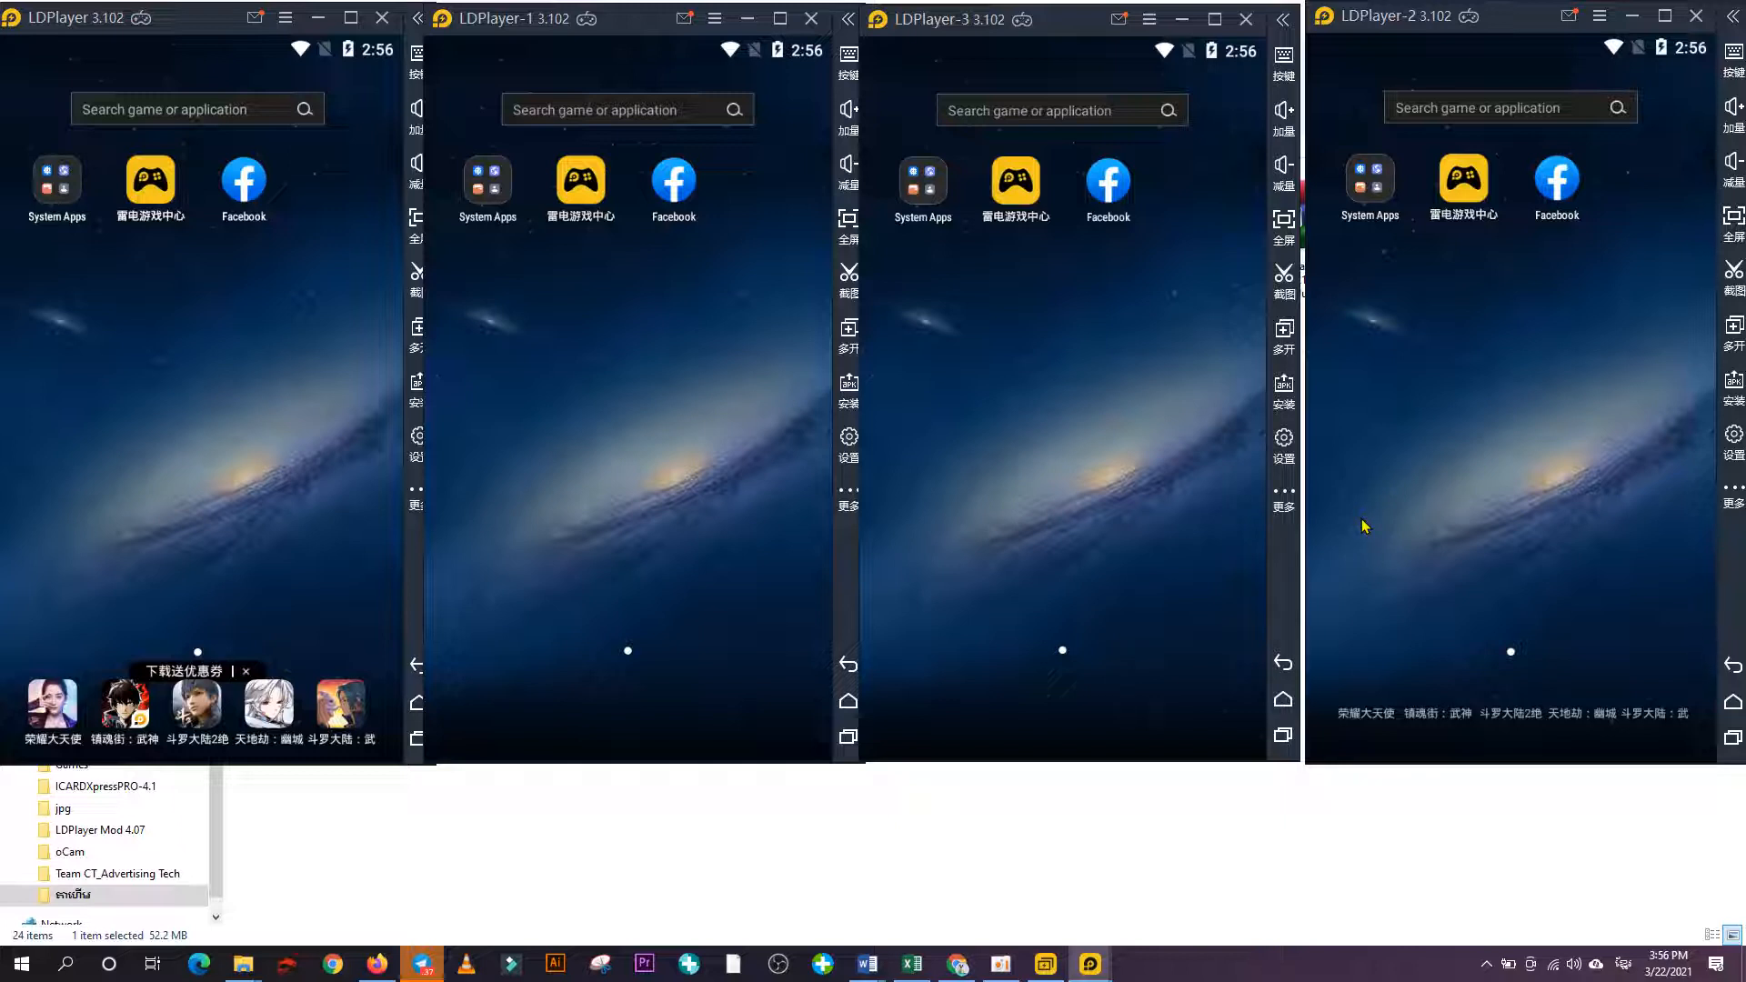
Launch the Facebook app in all four LDPlayer windows.
{"action": "left_click", "coordinate": [244, 204]}
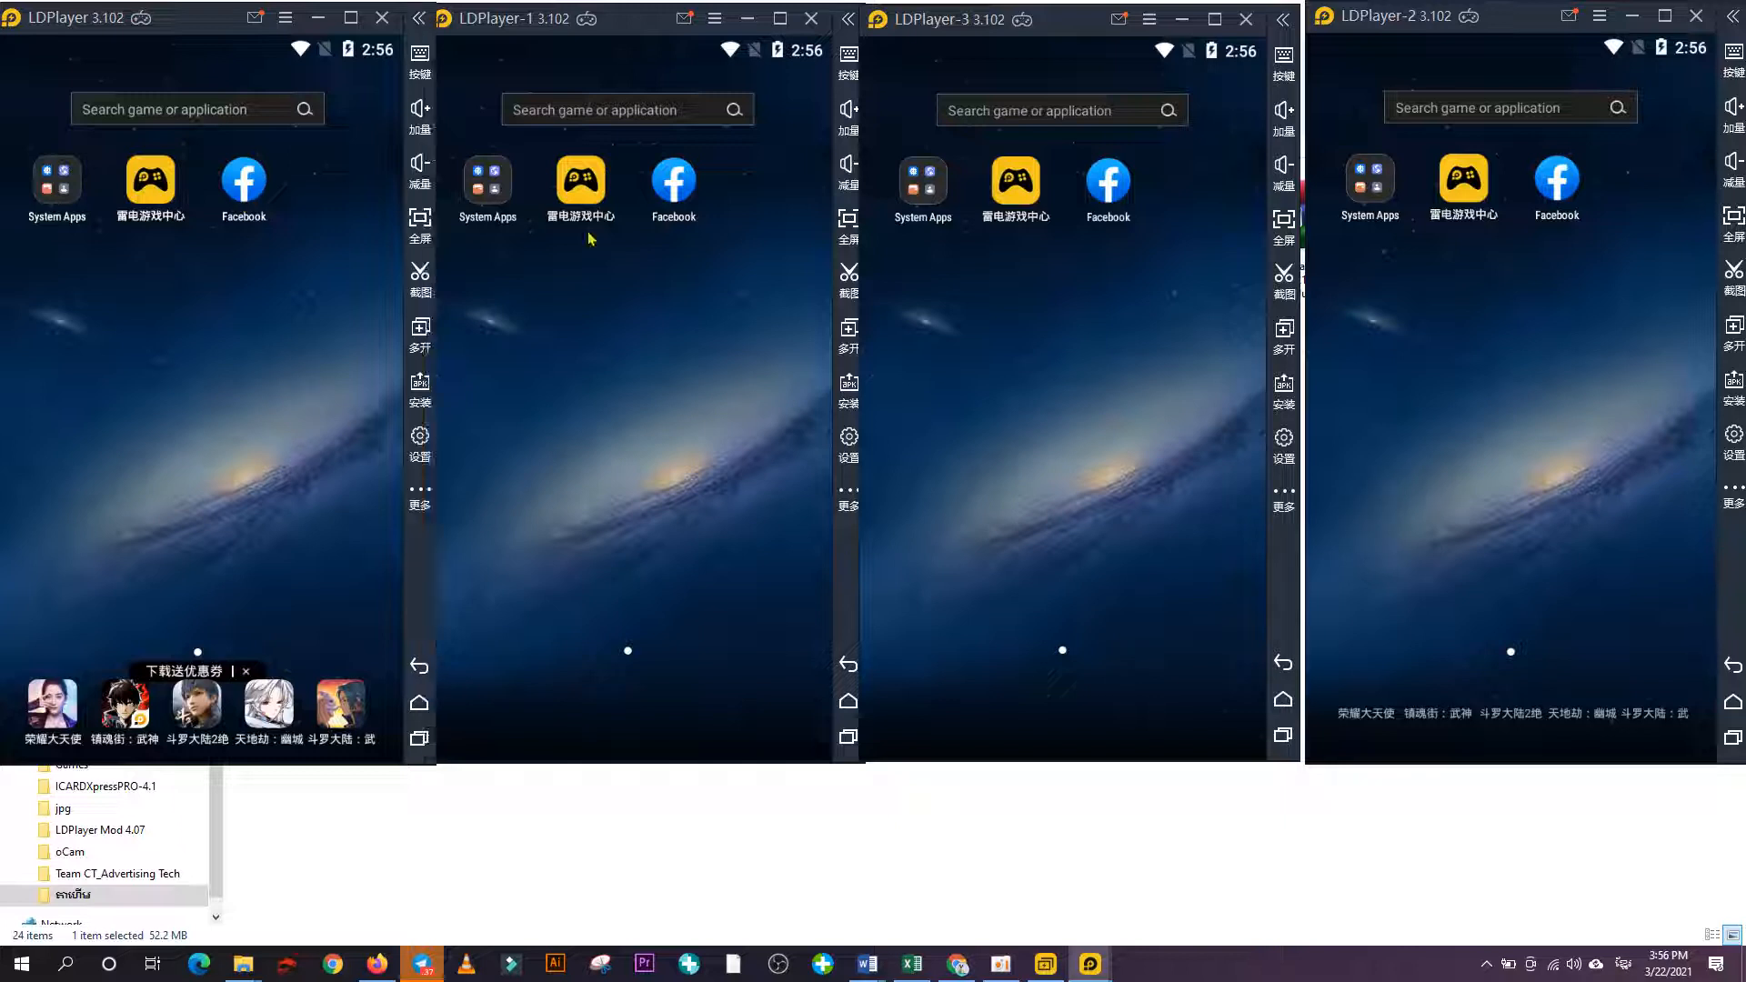
{"action": "left_click", "coordinate": [1556, 182]}
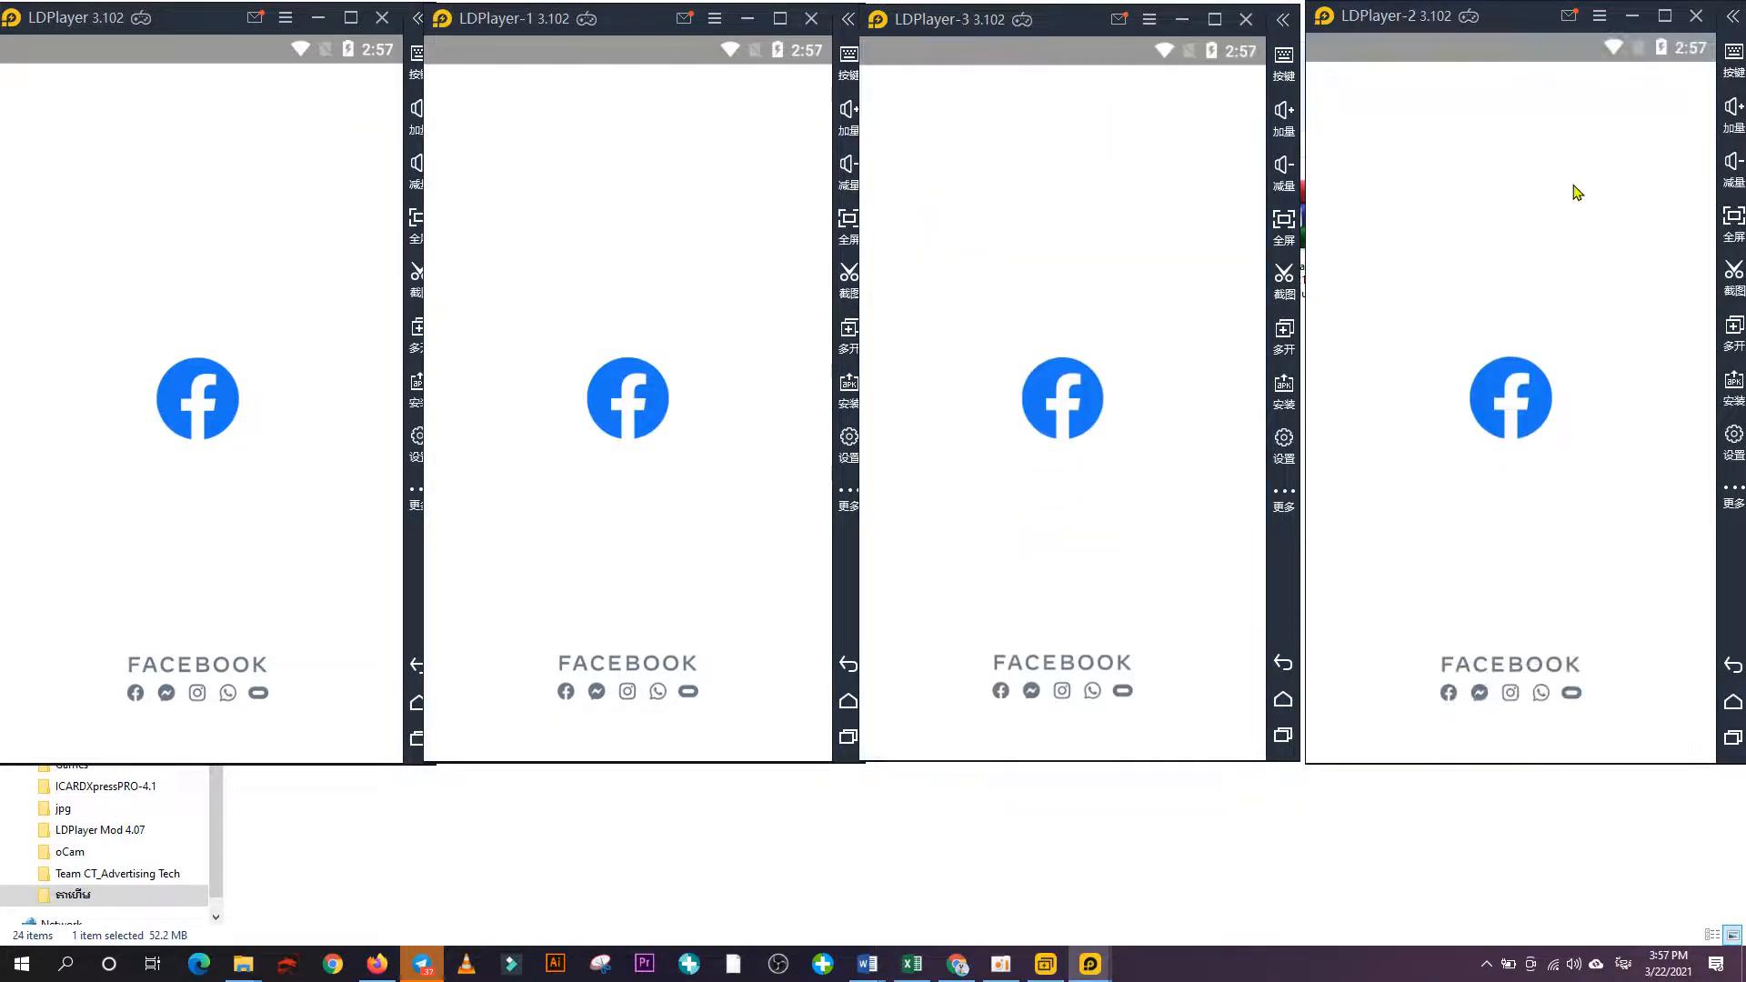
Switch to the Excel workbook with the first and last names and move its window over the LDPlayer-3 and LDPlayer-2 players.
{"action": "left_click", "coordinate": [910, 965]}
{"action": "scroll", "coordinate": [108, 443], "scroll_direction": "down", "scroll_amount": 4}
{"action": "scroll", "coordinate": [196, 346], "scroll_direction": "up", "scroll_amount": 4}
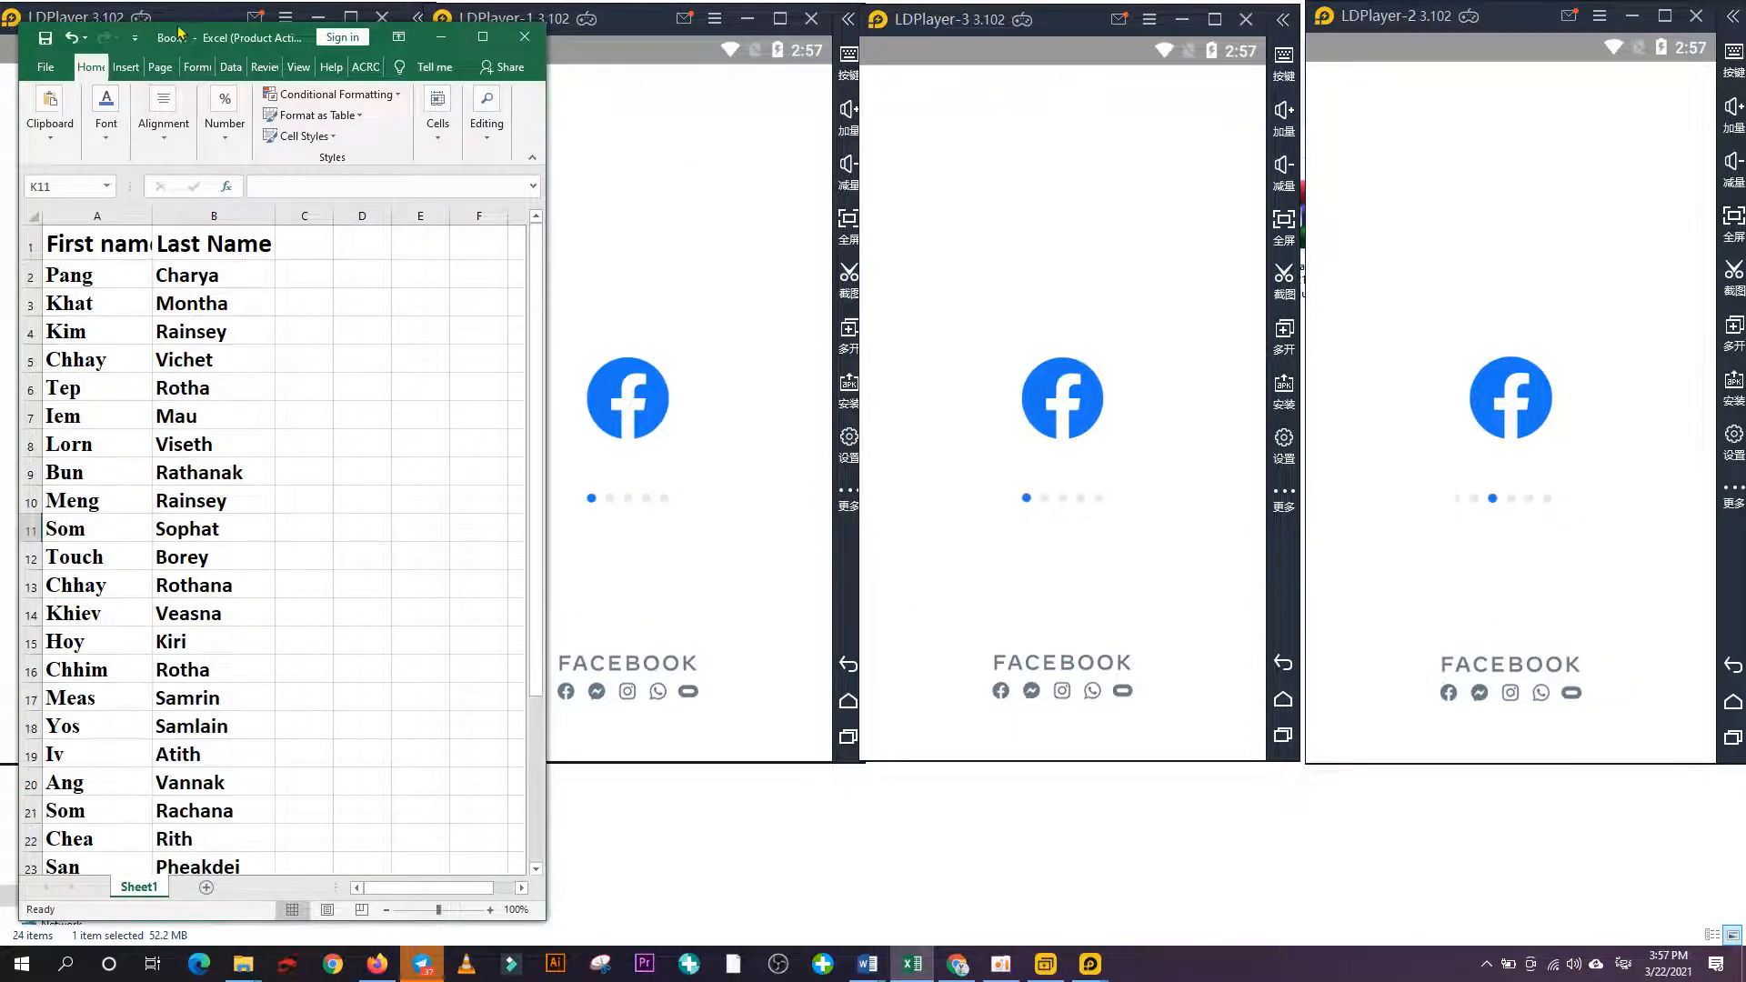
{"action": "left_click_drag", "start_coordinate": [262, 38], "coordinate": [1227, 326]}
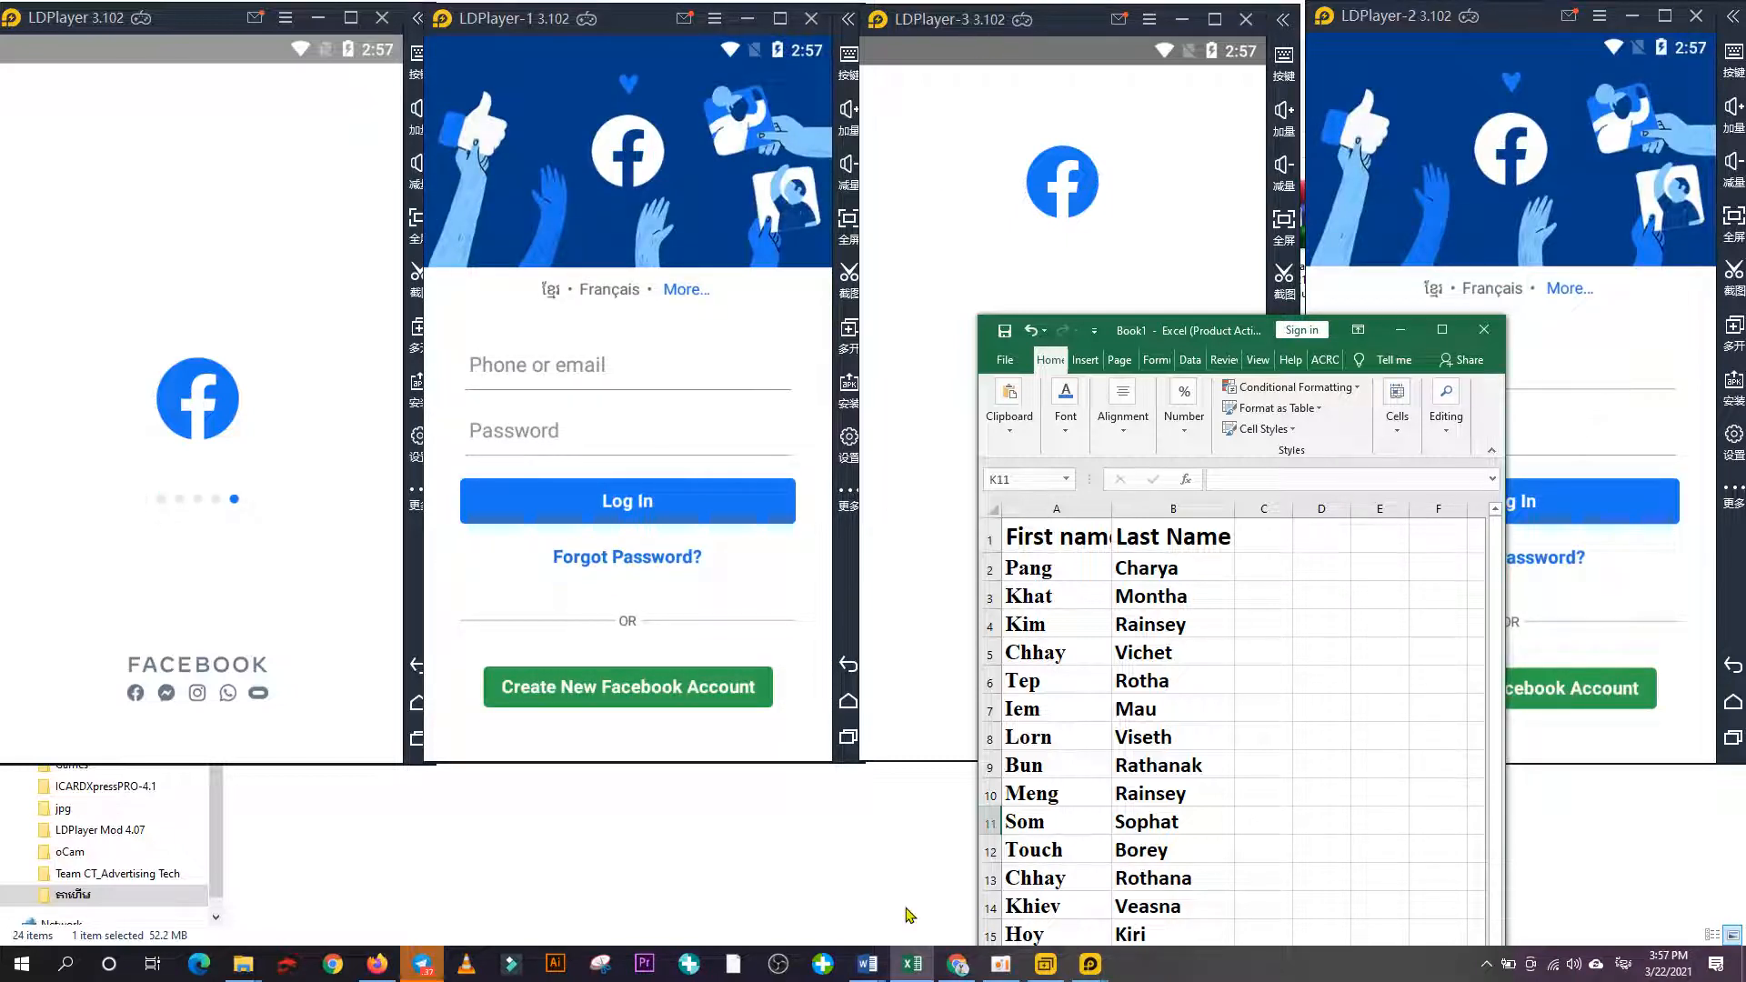
Switch to Chrome, open a window for the PES (MMO Sources) profile and close the original profile's window.
{"action": "left_click", "coordinate": [962, 968]}
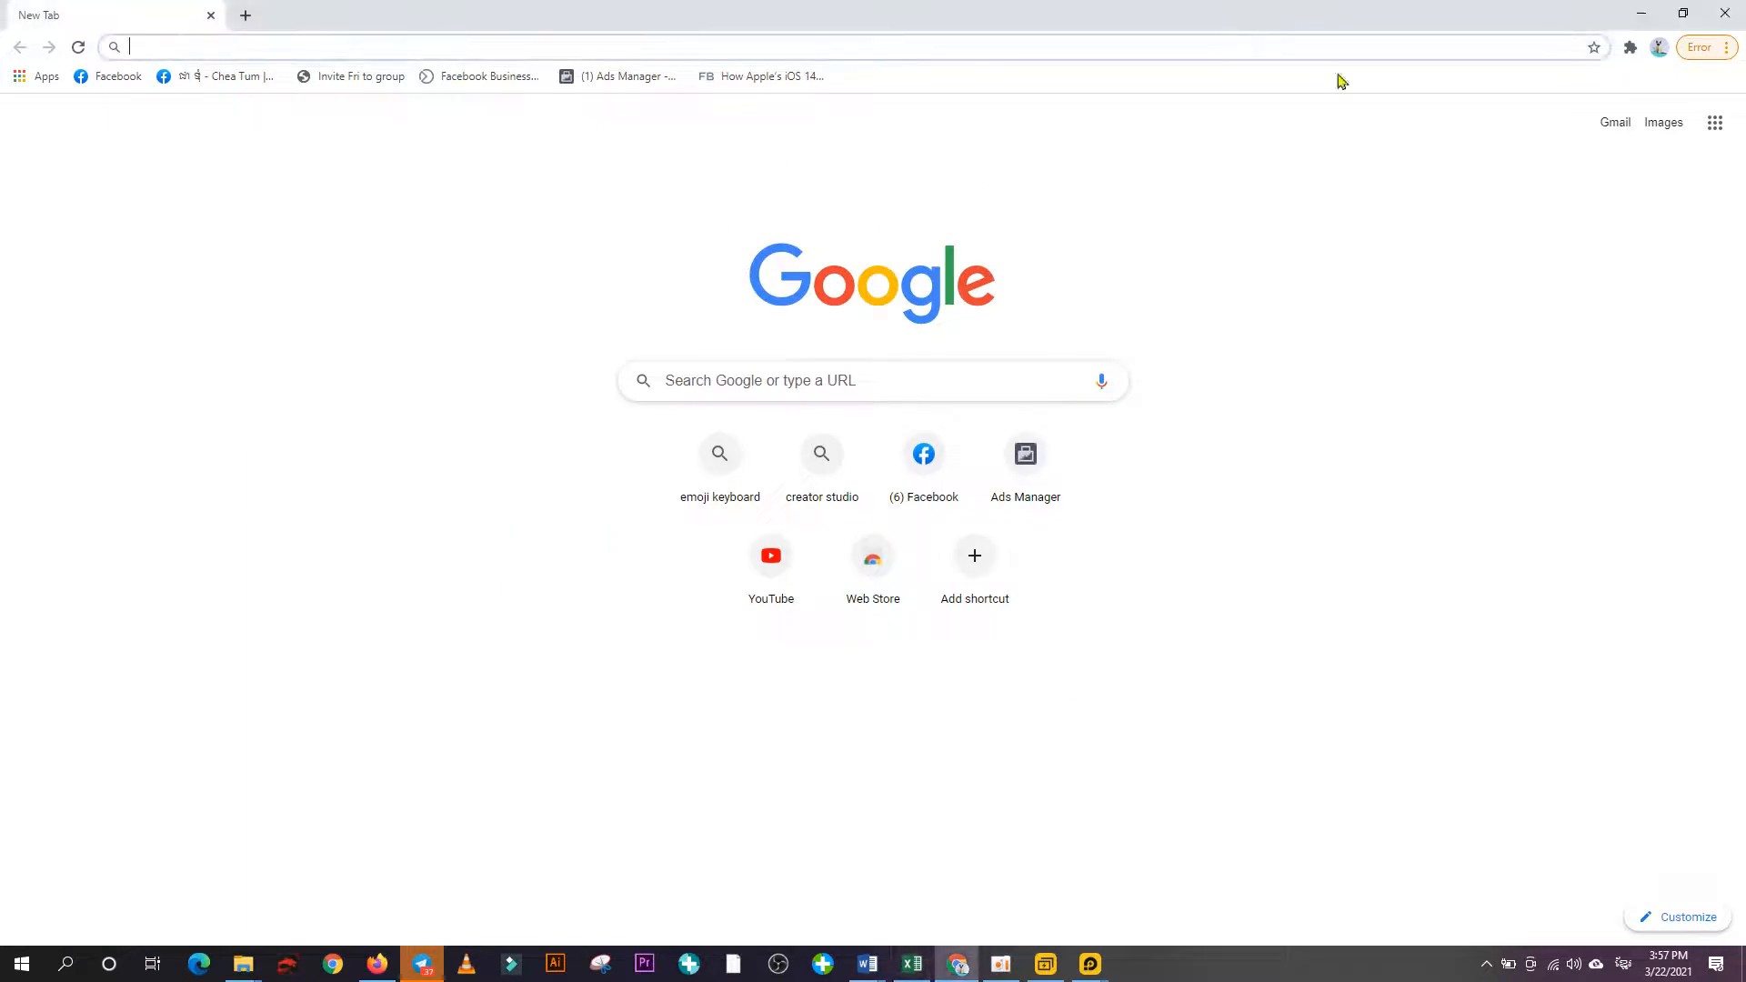
{"action": "left_click", "coordinate": [1662, 56]}
{"action": "left_click", "coordinate": [1660, 50]}
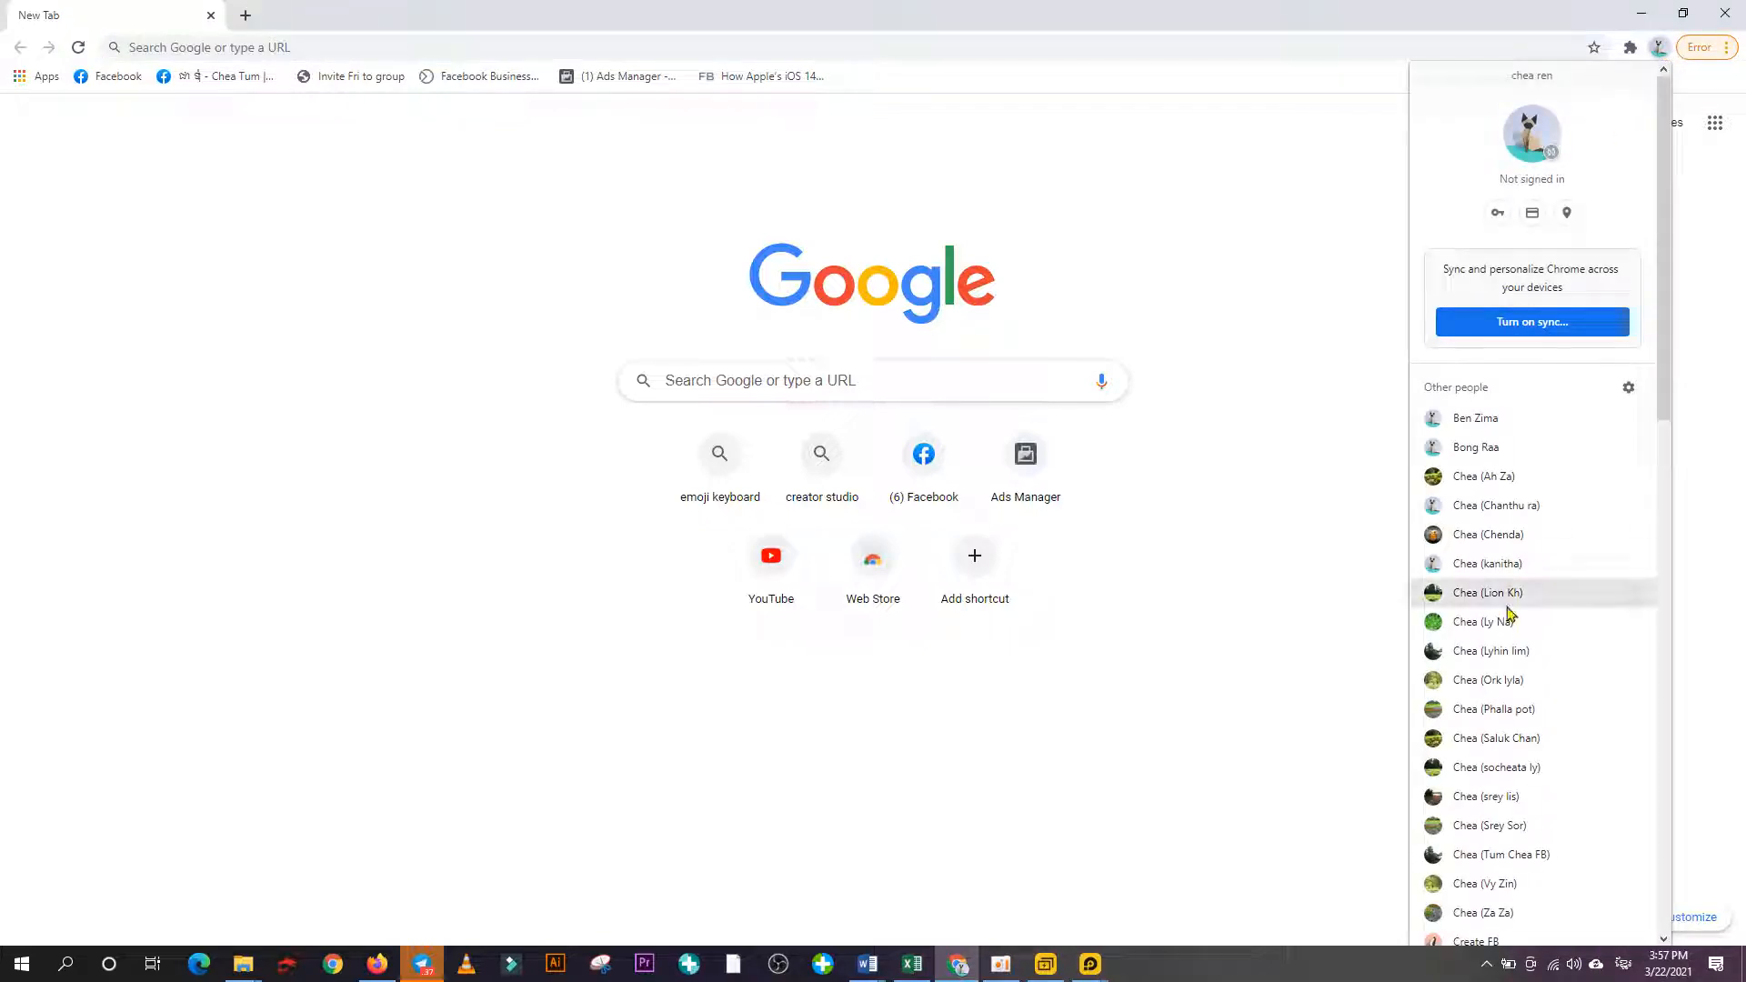
{"action": "scroll", "coordinate": [1507, 600], "scroll_direction": "down", "scroll_amount": 2}
{"action": "scroll", "coordinate": [1509, 612], "scroll_direction": "down", "scroll_amount": 3}
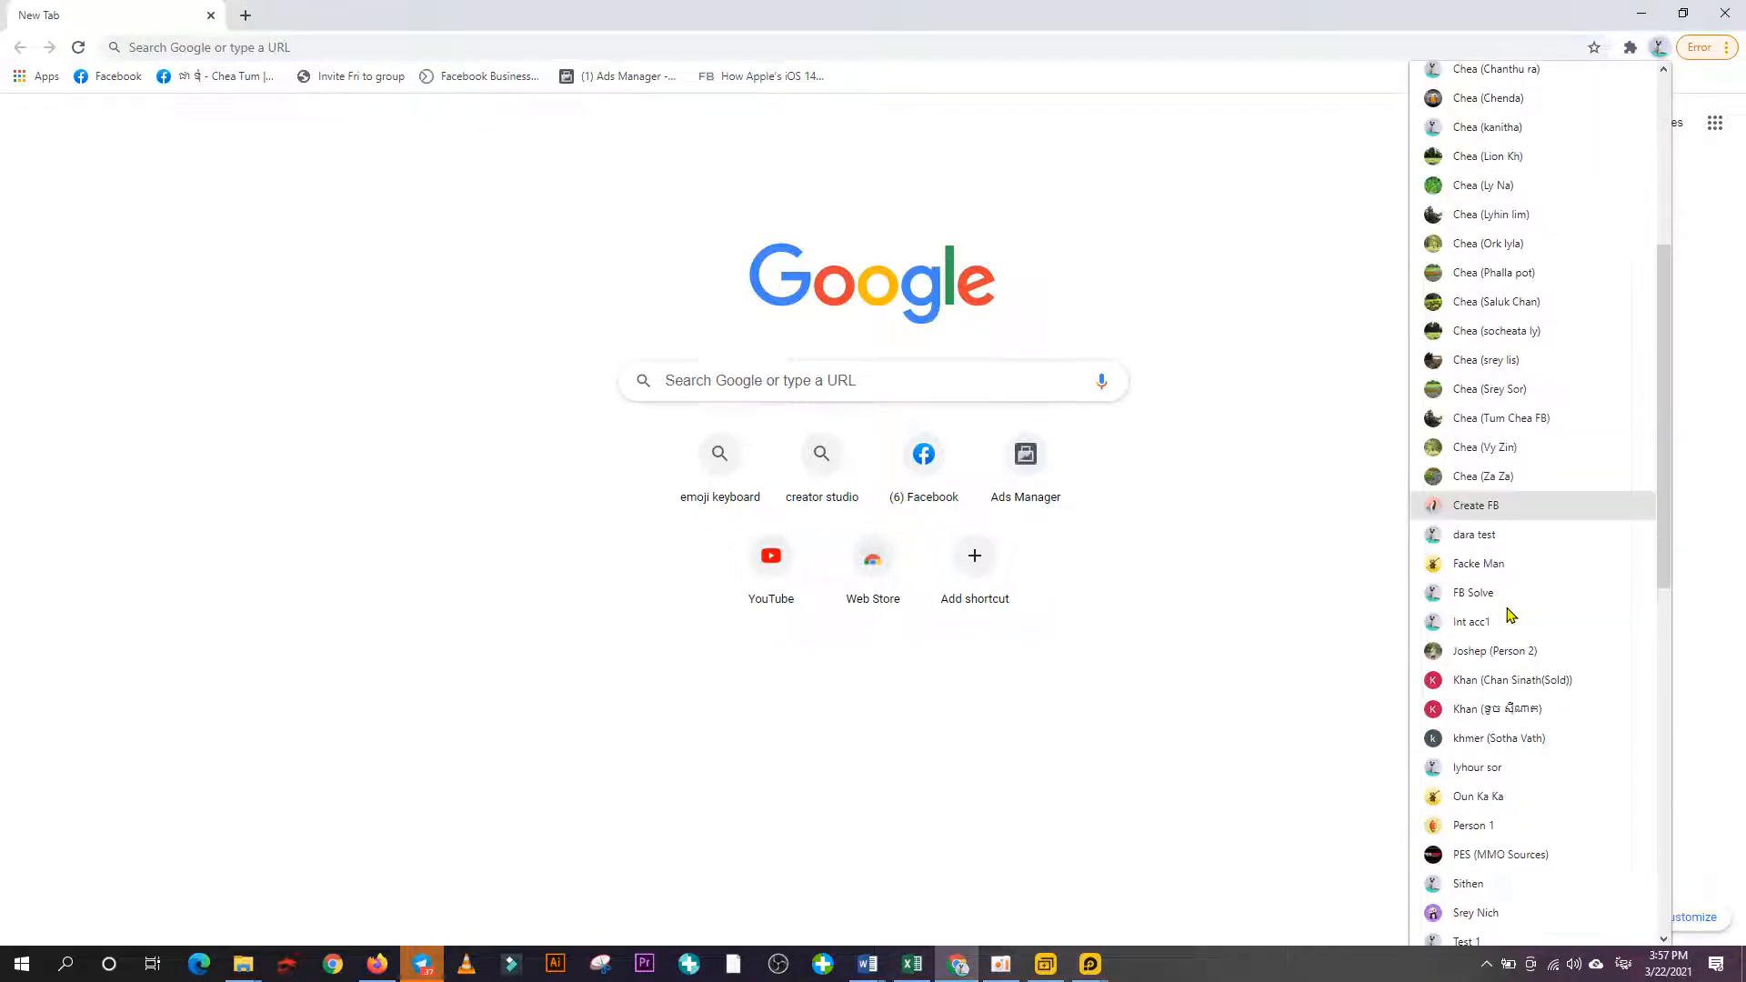
{"action": "scroll", "coordinate": [1501, 655], "scroll_direction": "down", "scroll_amount": 2}
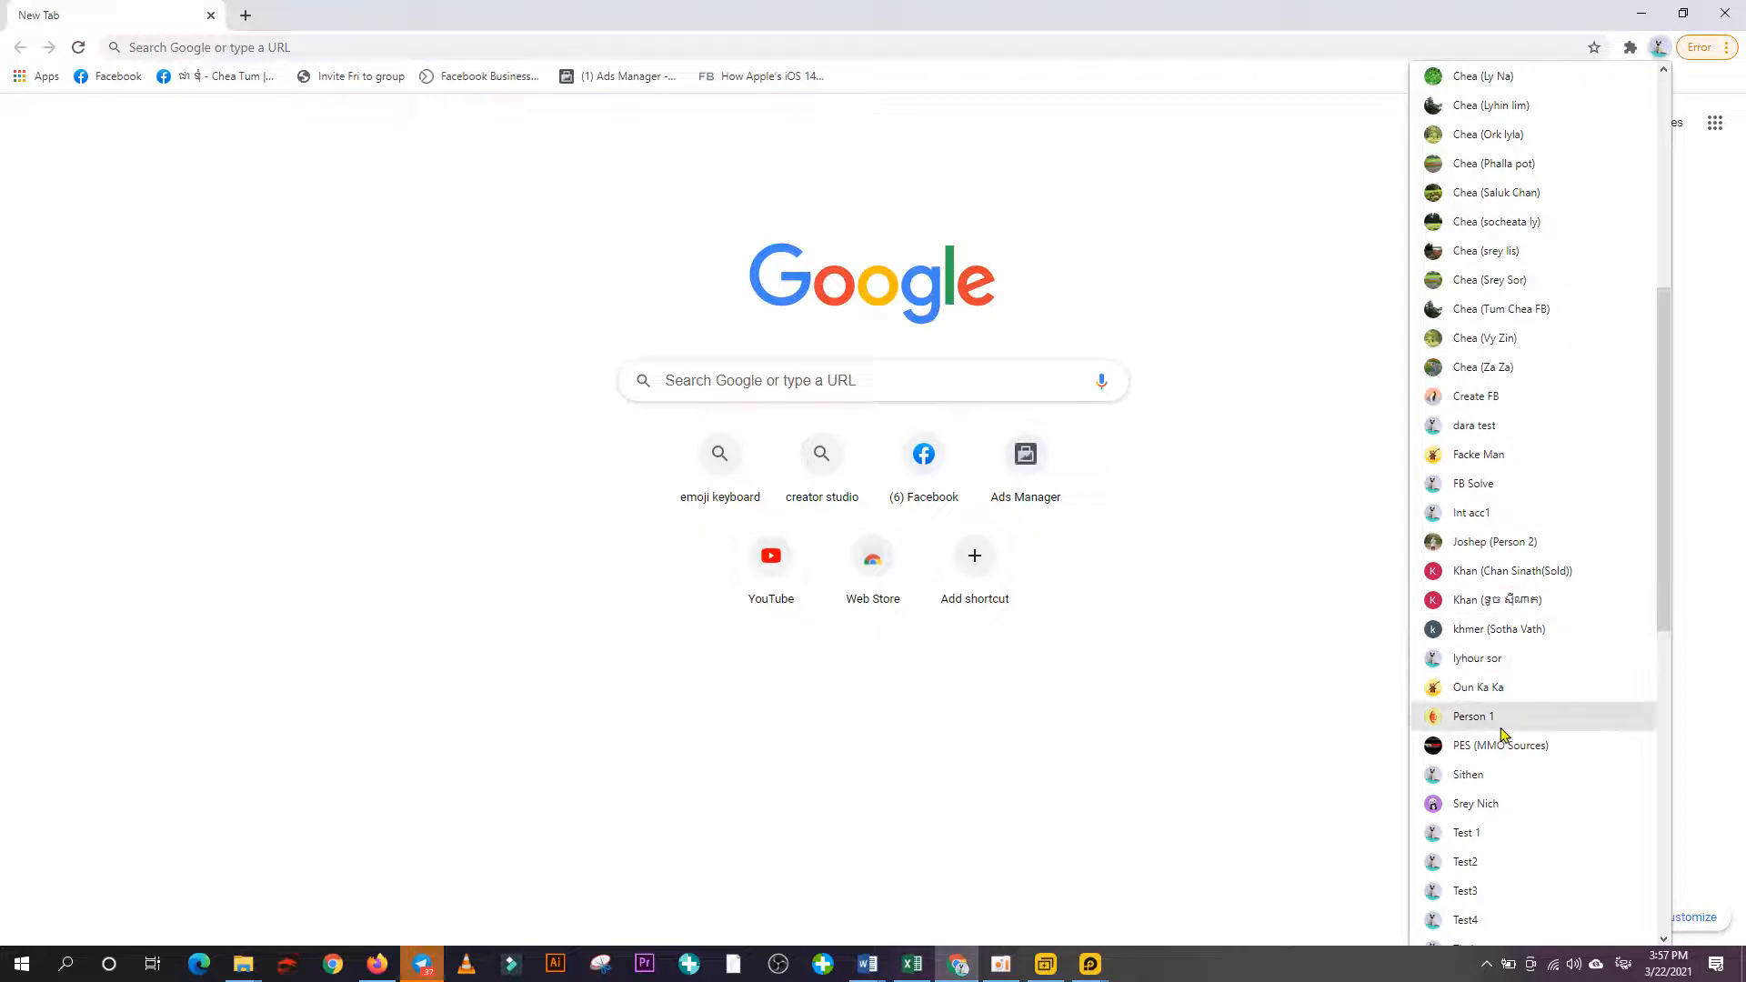
{"action": "left_click", "coordinate": [1498, 751]}
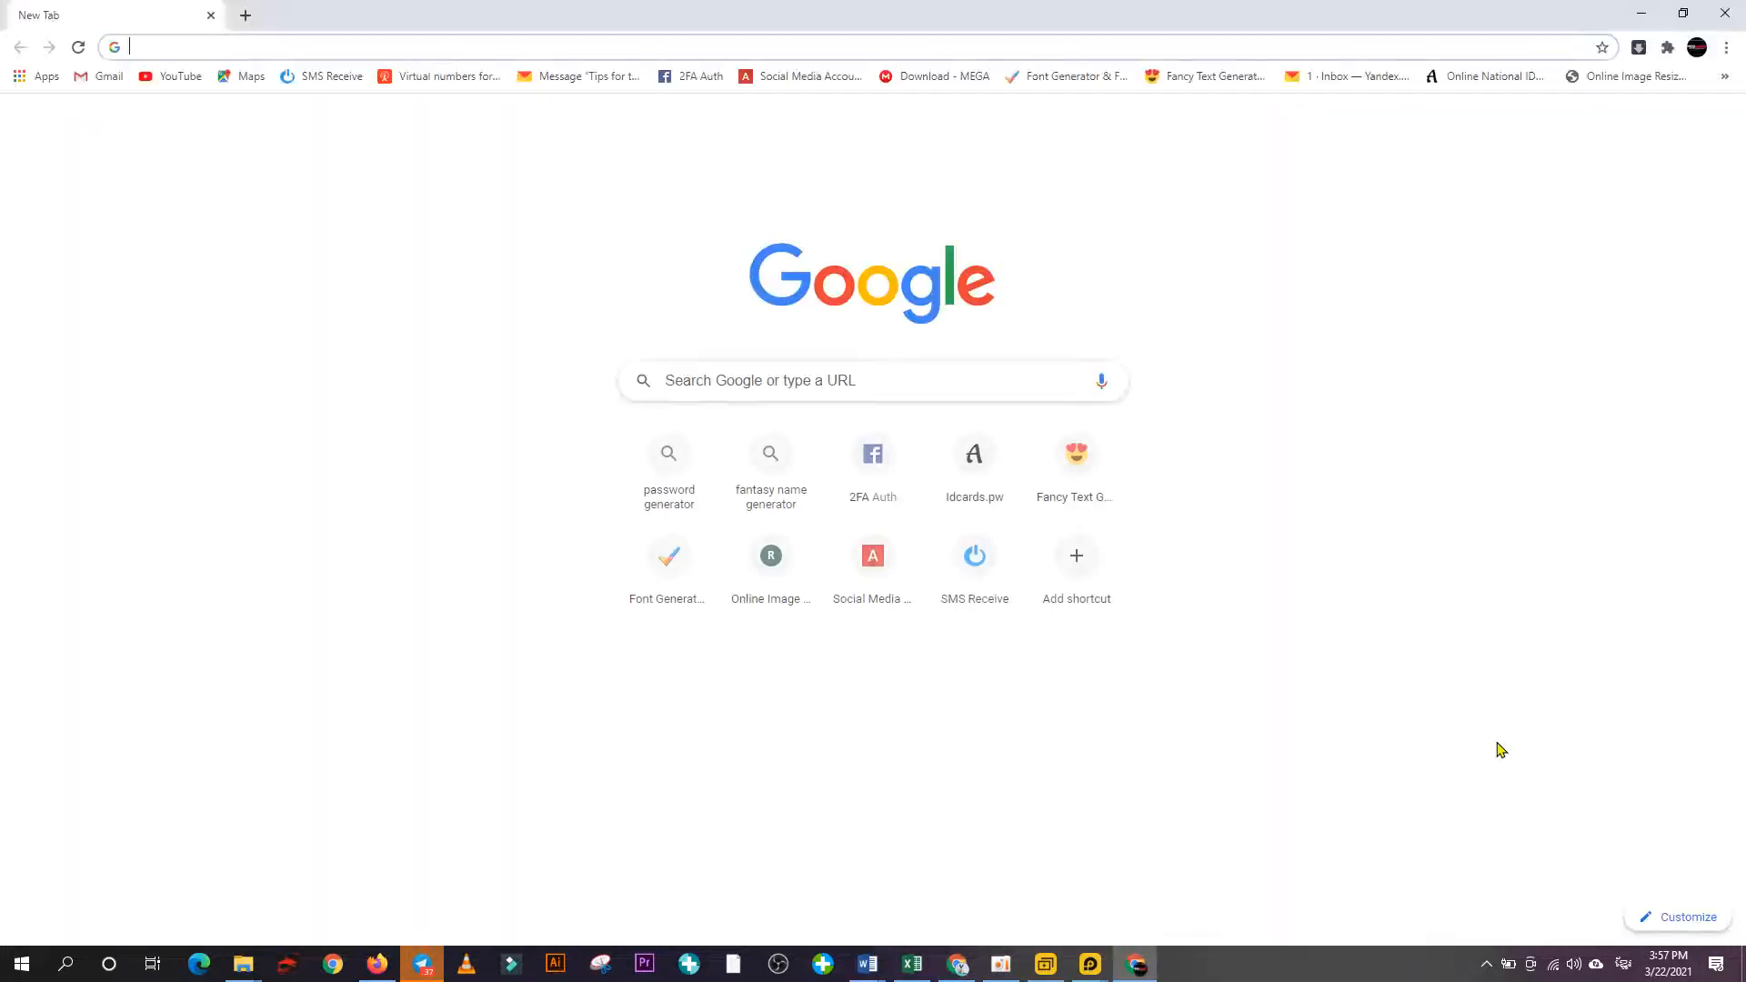
{"action": "left_click", "coordinate": [957, 964]}
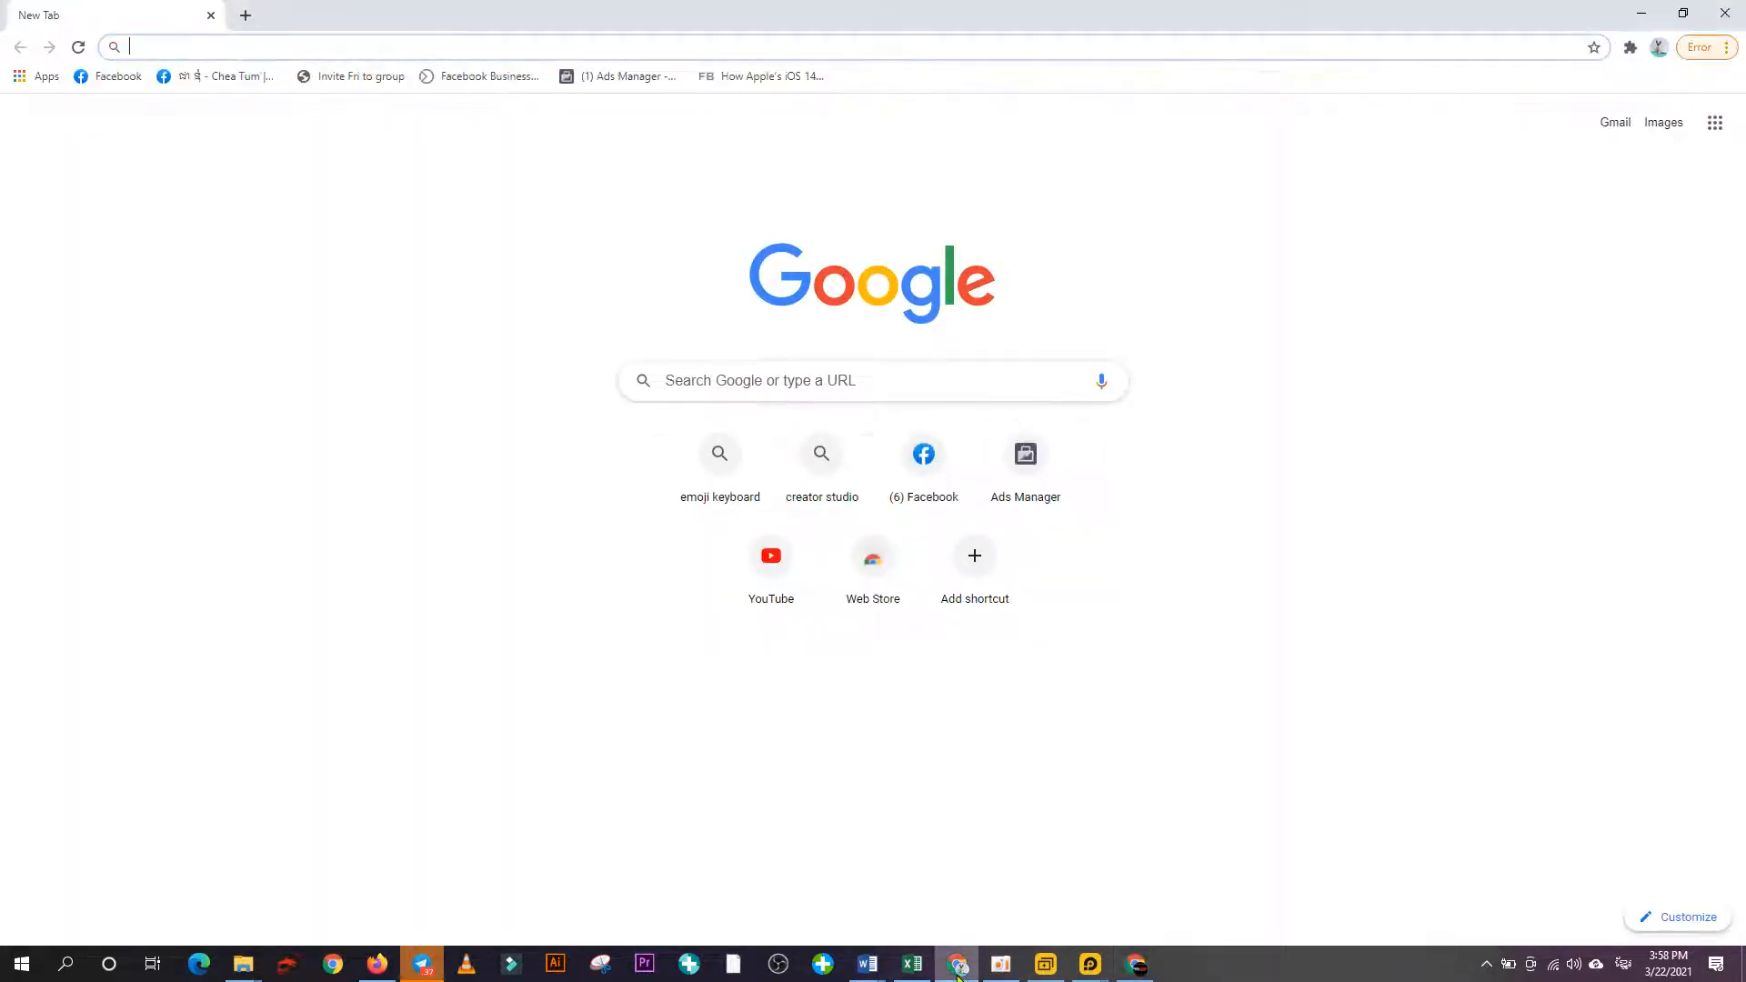
{"action": "left_click", "coordinate": [1723, 14]}
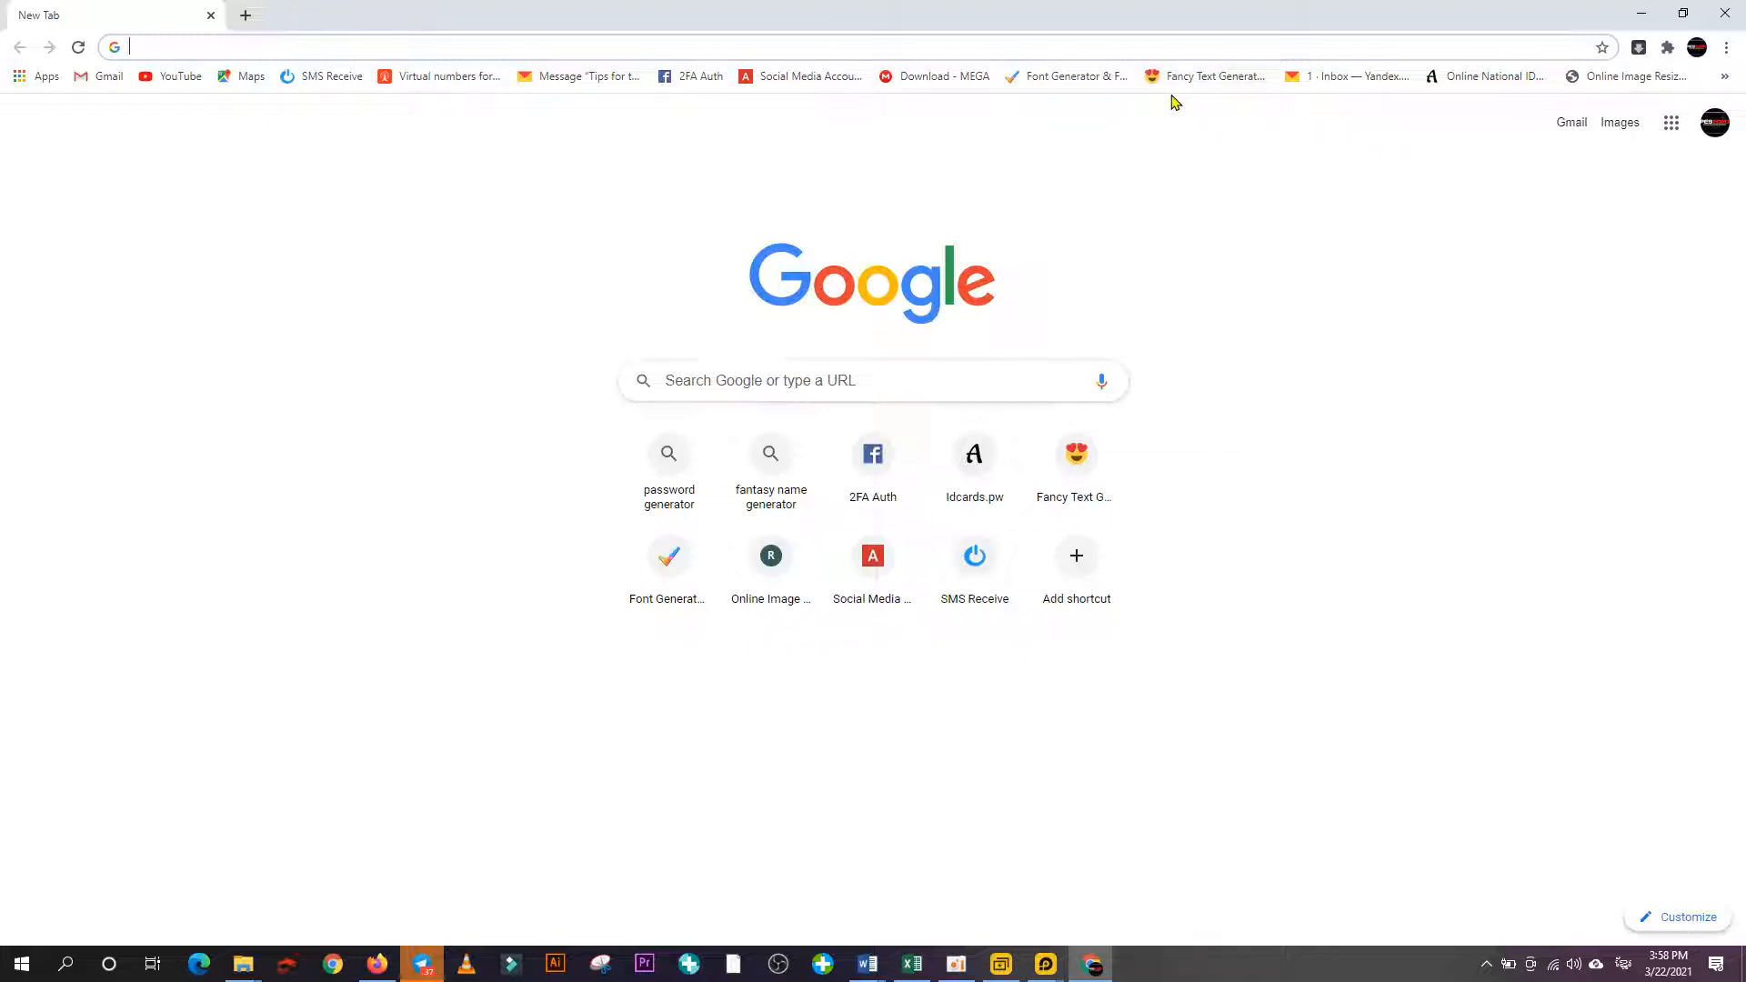
Search Google for temp mail and open the temp-mail.org website.
{"action": "left_click", "coordinate": [286, 46]}
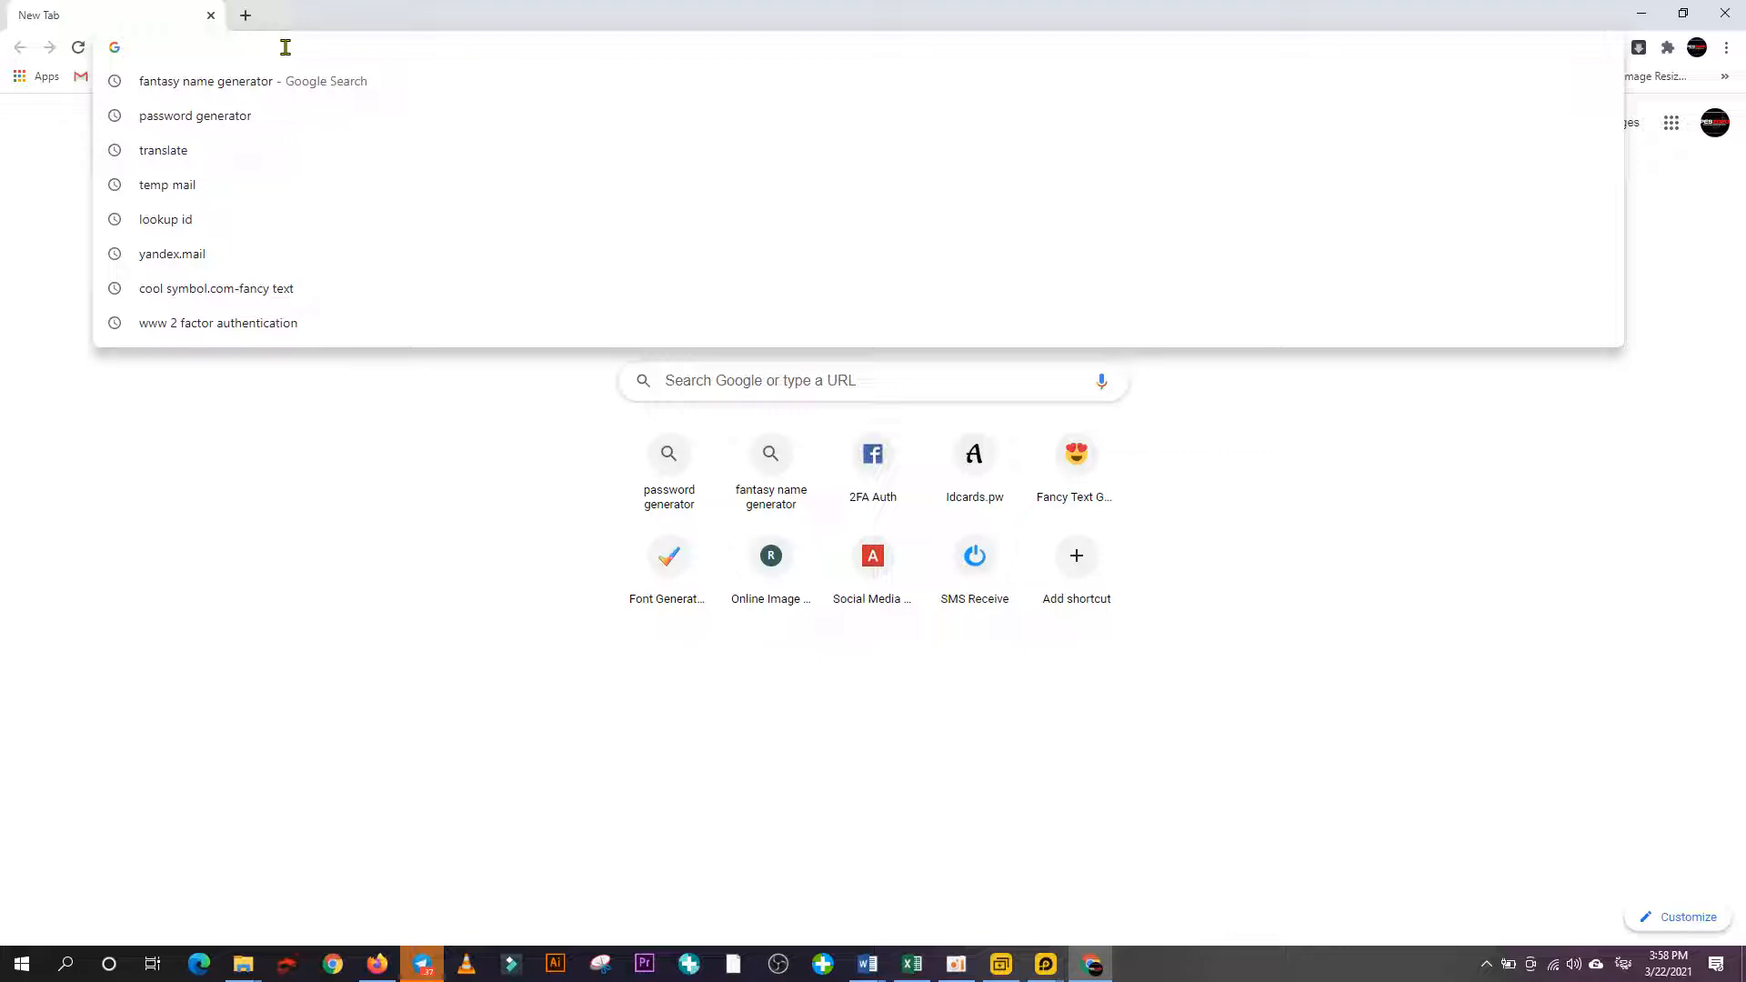
{"action": "left_click", "coordinate": [250, 186]}
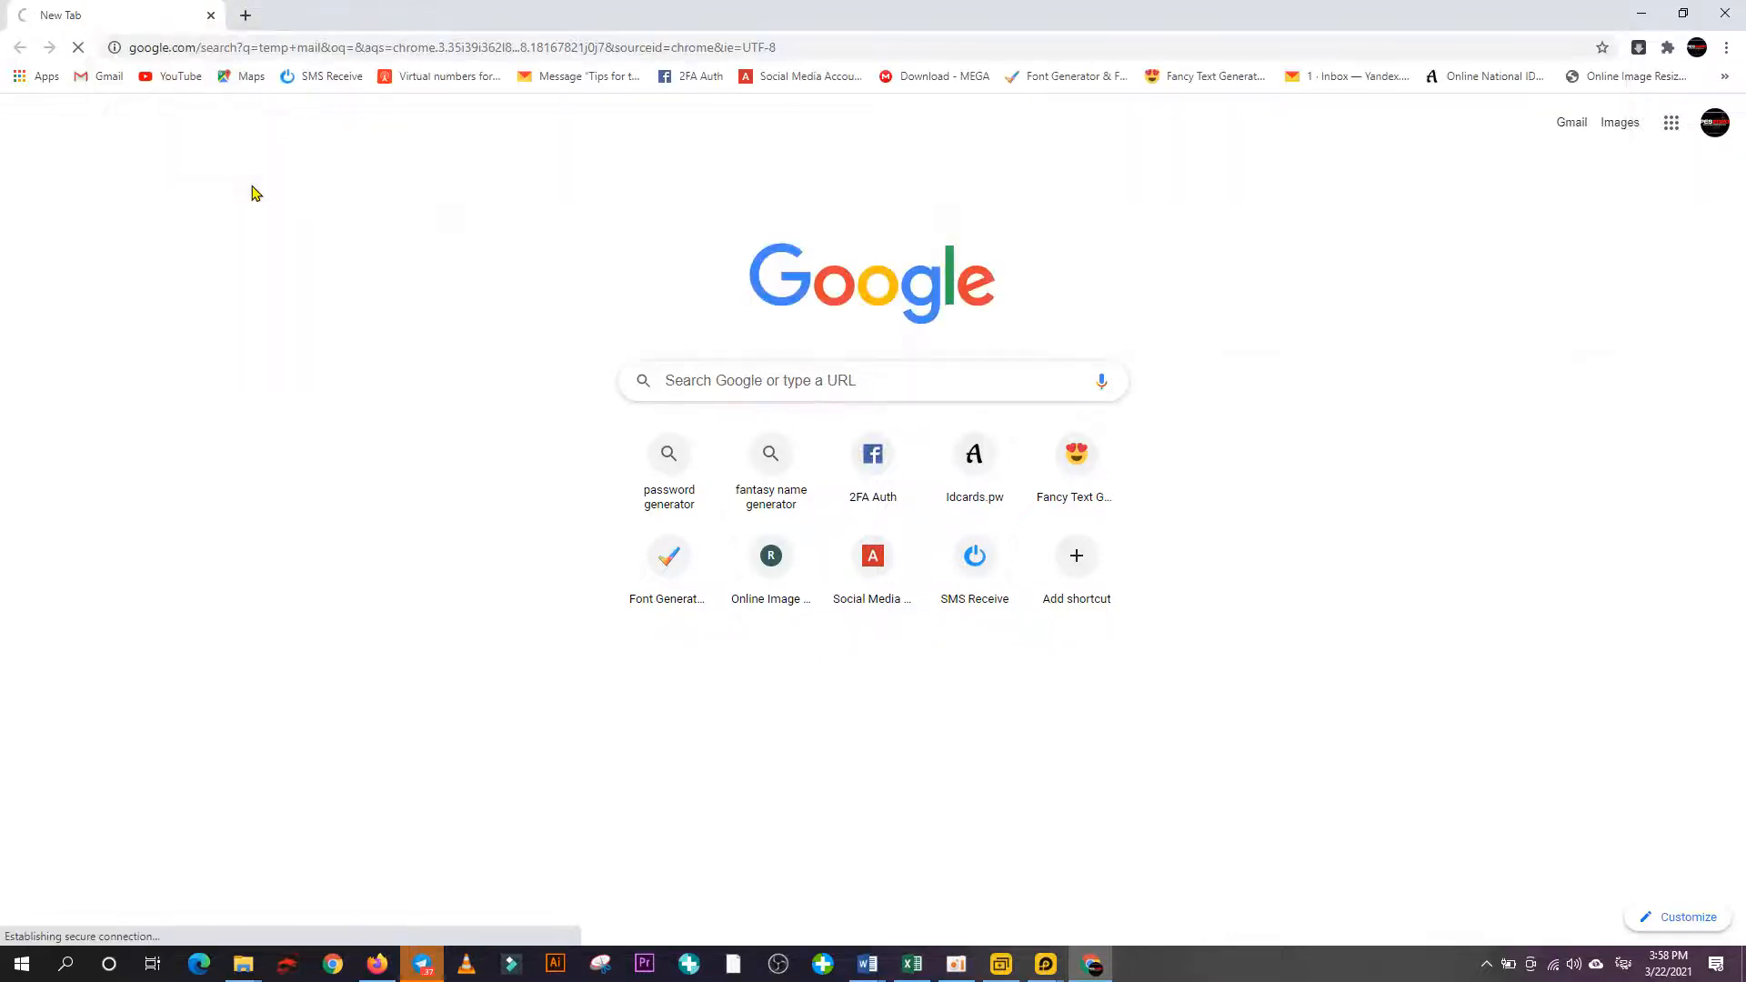
{"action": "left_click", "coordinate": [282, 285]}
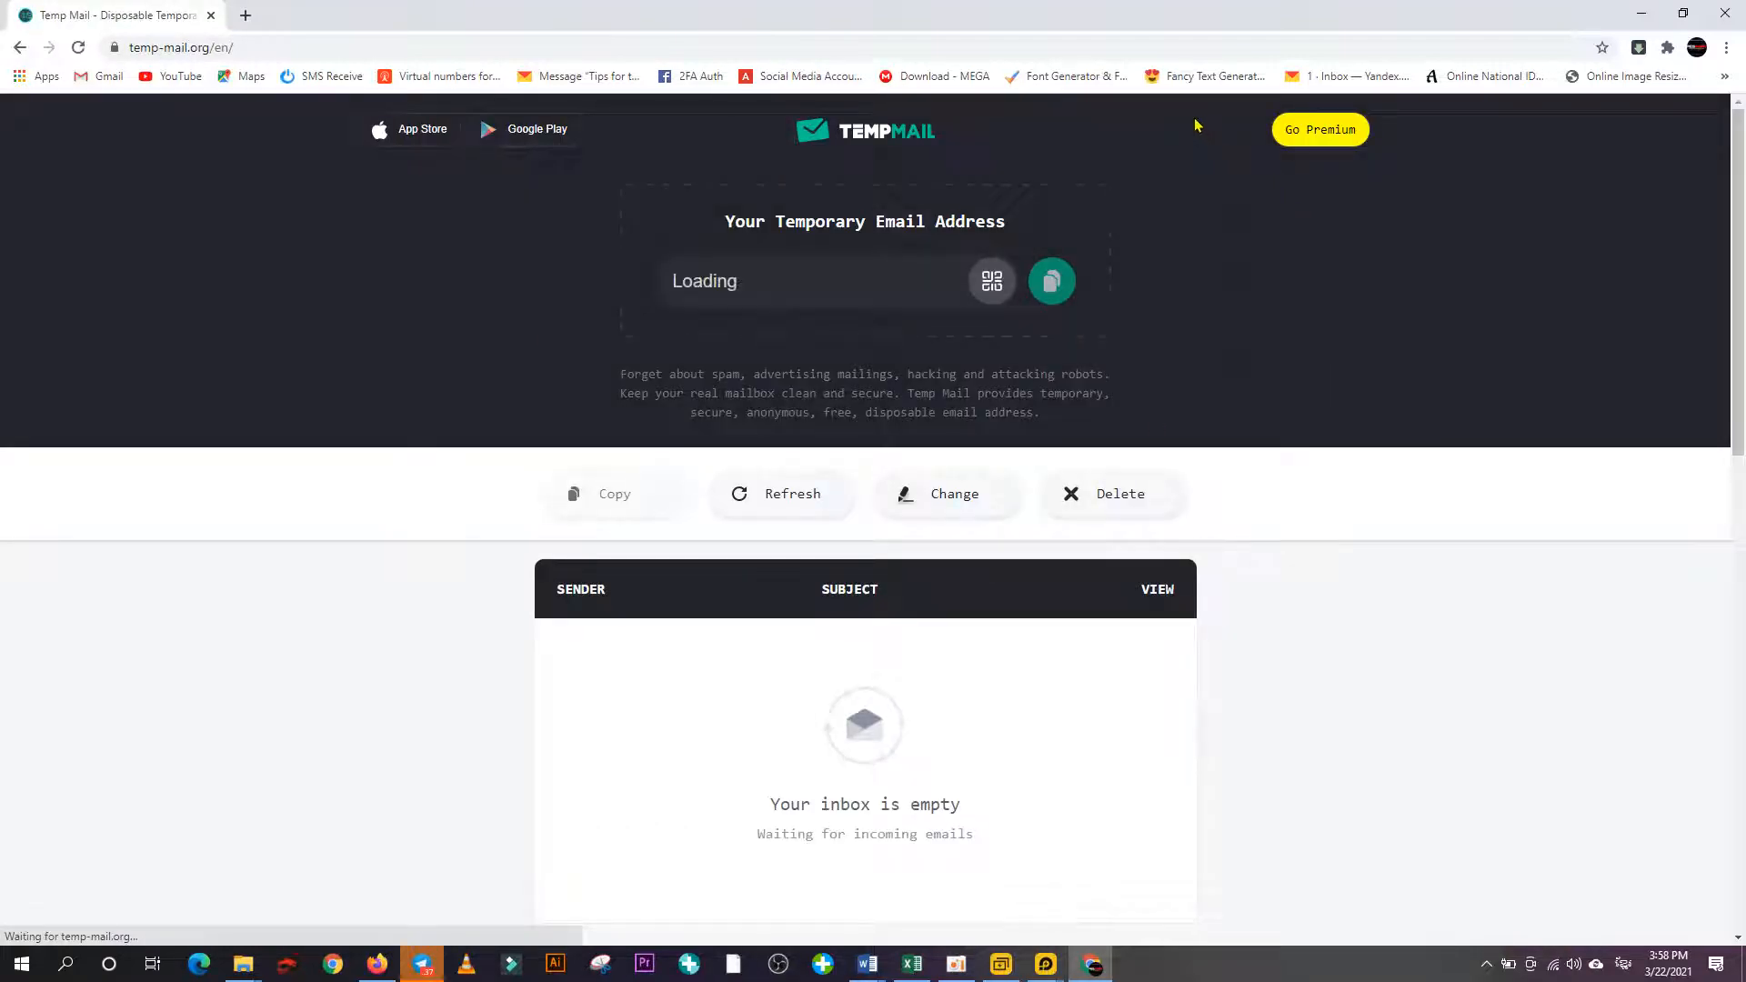
Restore the Temp Mail browser window to a smaller size and arrange it side by side with the Excel name list.
{"action": "left_click", "coordinate": [1682, 13]}
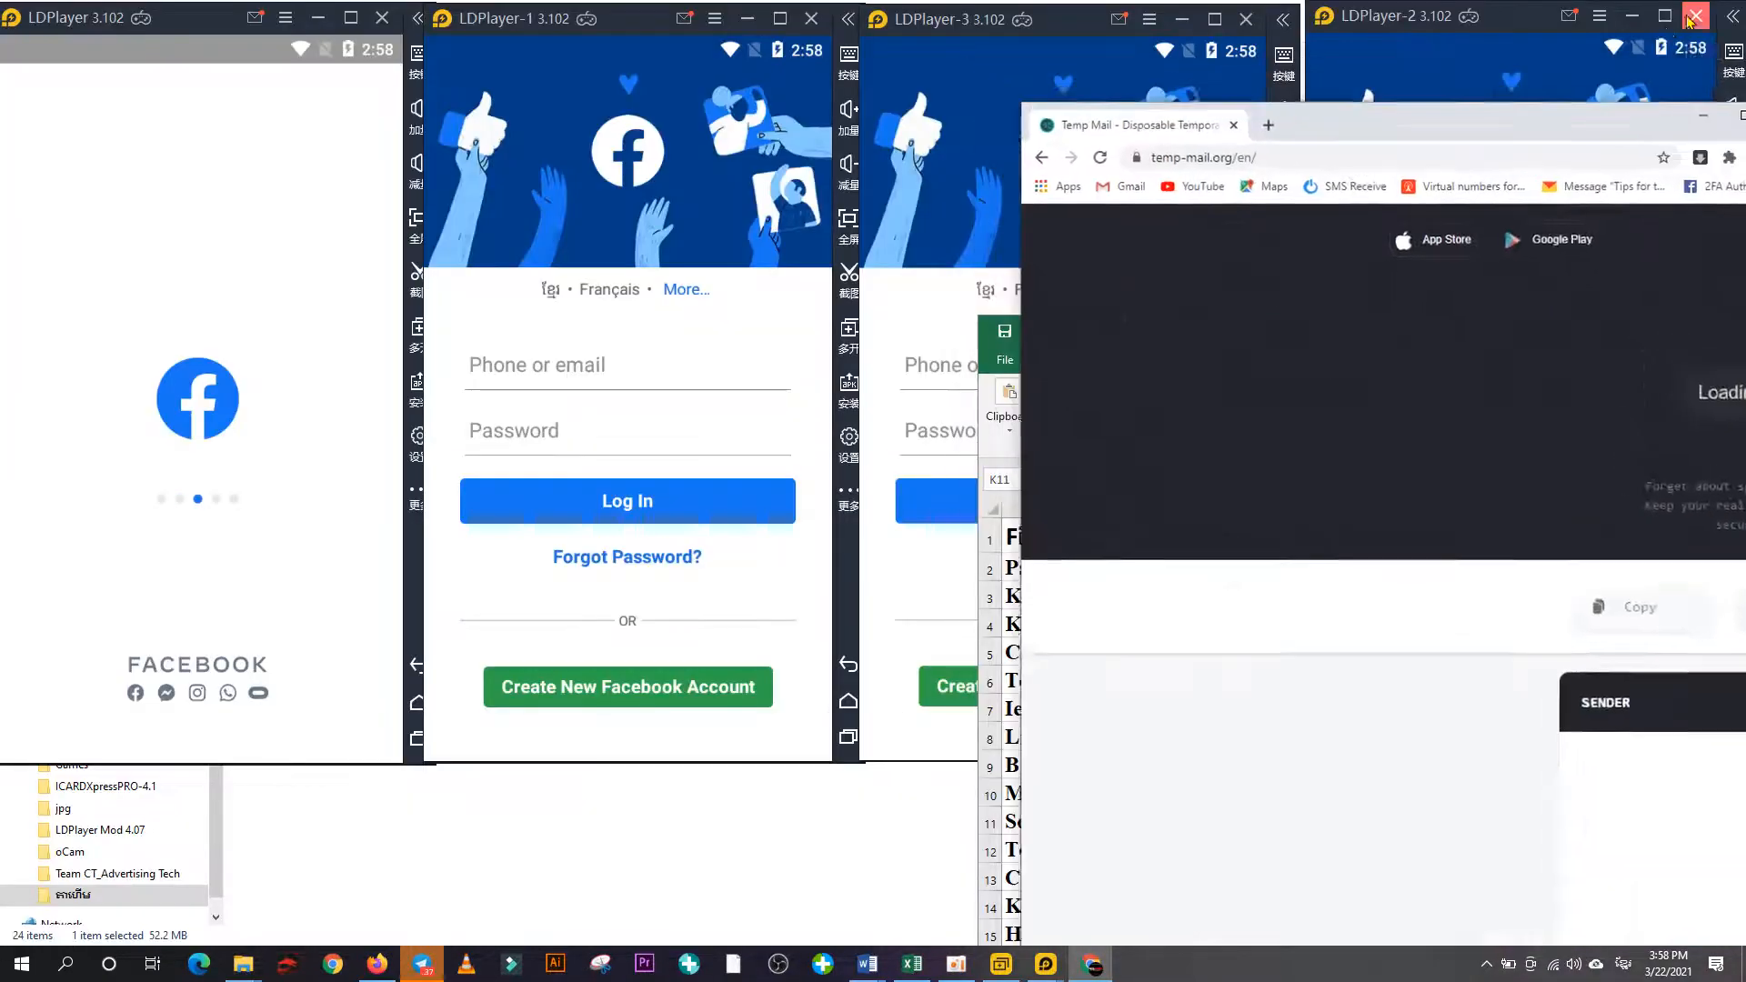
{"action": "left_click_drag", "start_coordinate": [1542, 147], "coordinate": [951, 196]}
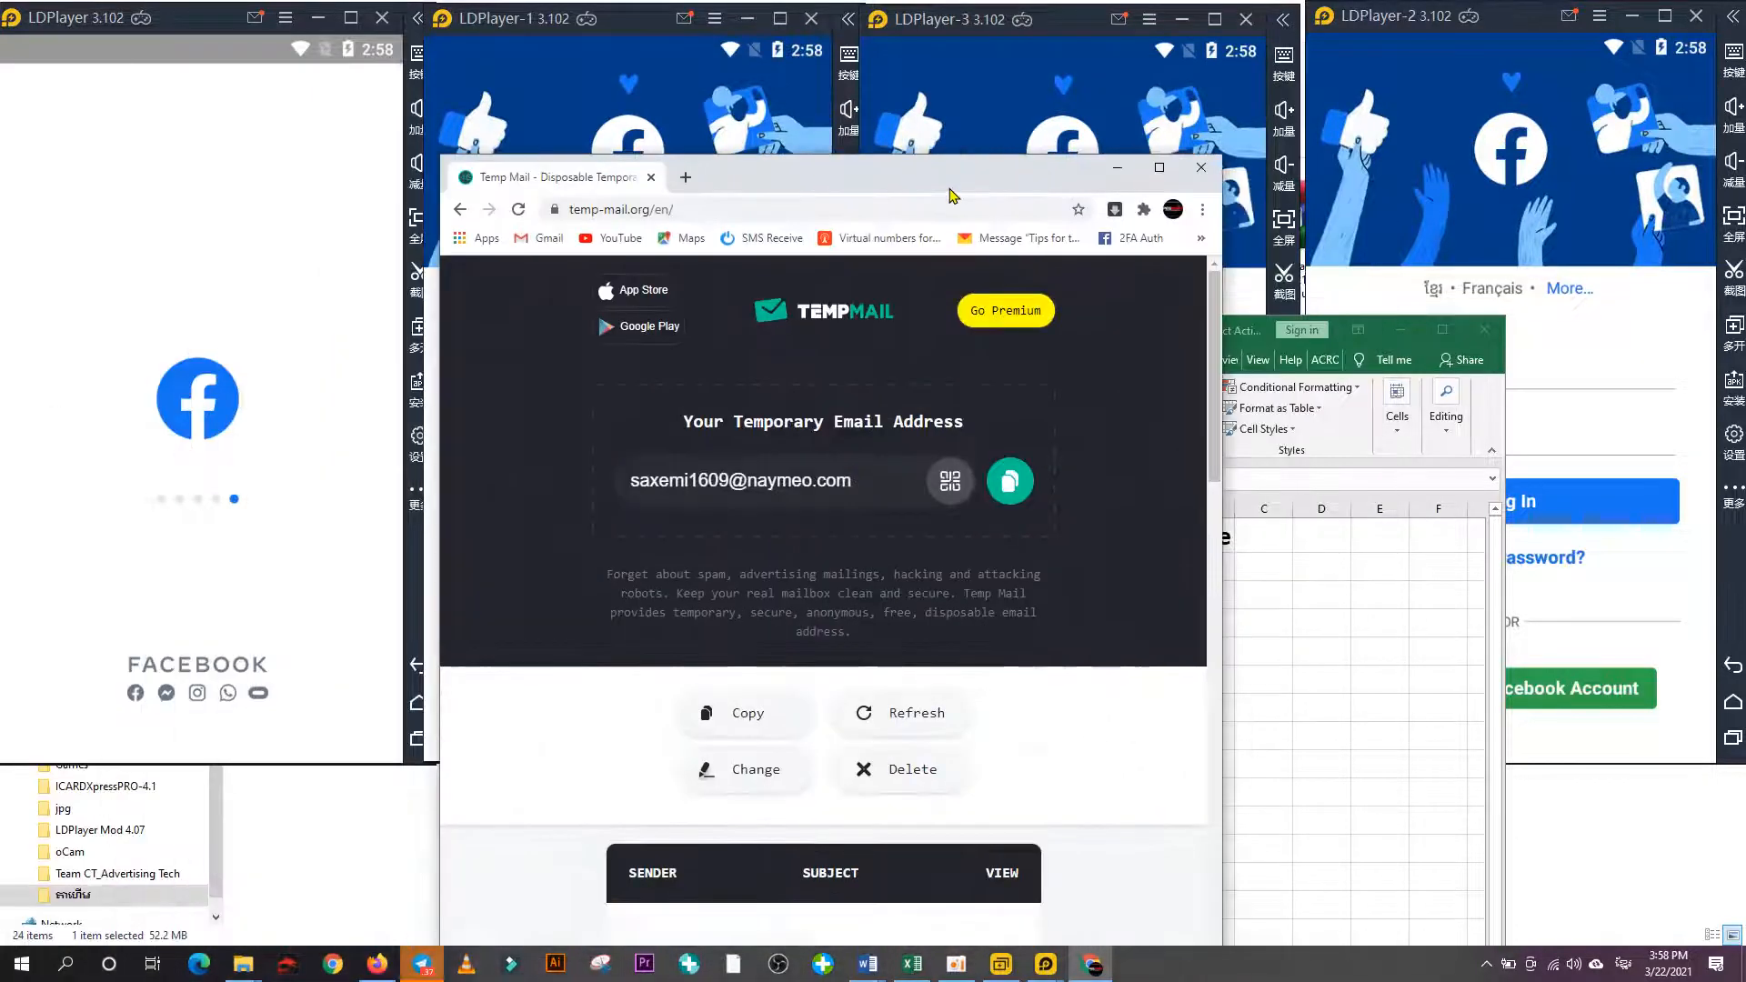
{"action": "left_click", "coordinate": [1335, 328]}
{"action": "left_click_drag", "start_coordinate": [1334, 327], "coordinate": [1572, 168]}
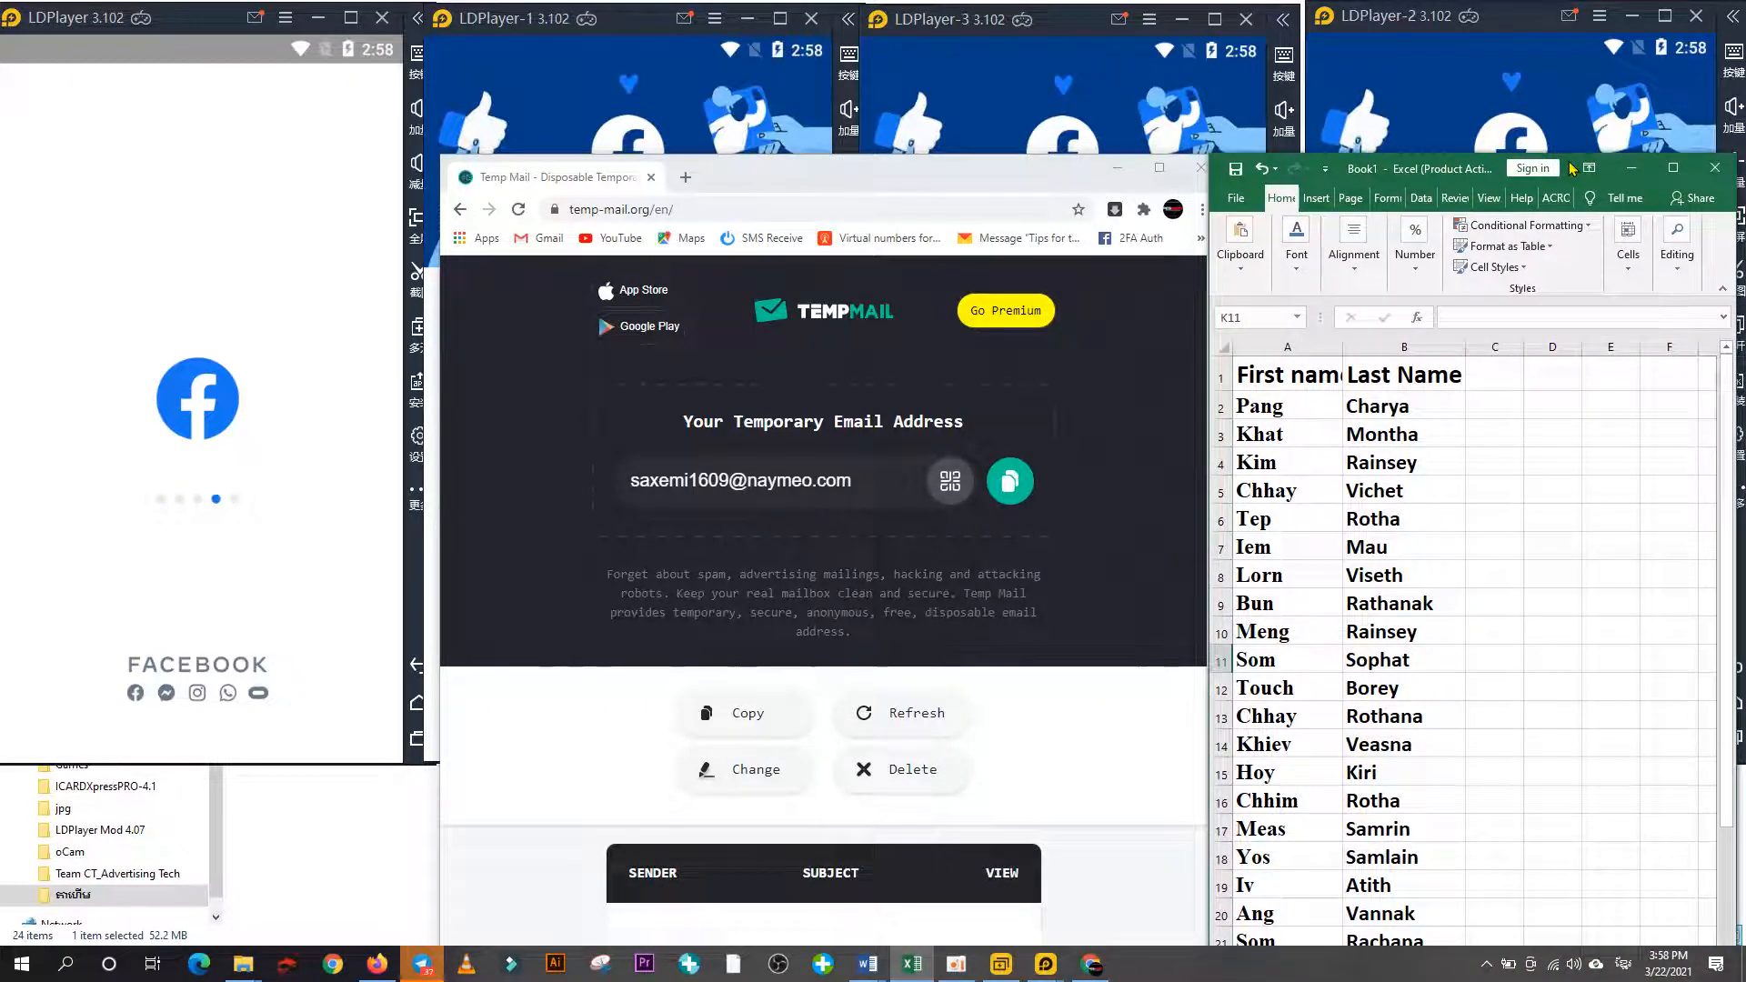
{"action": "left_click_drag", "start_coordinate": [927, 190], "coordinate": [900, 189]}
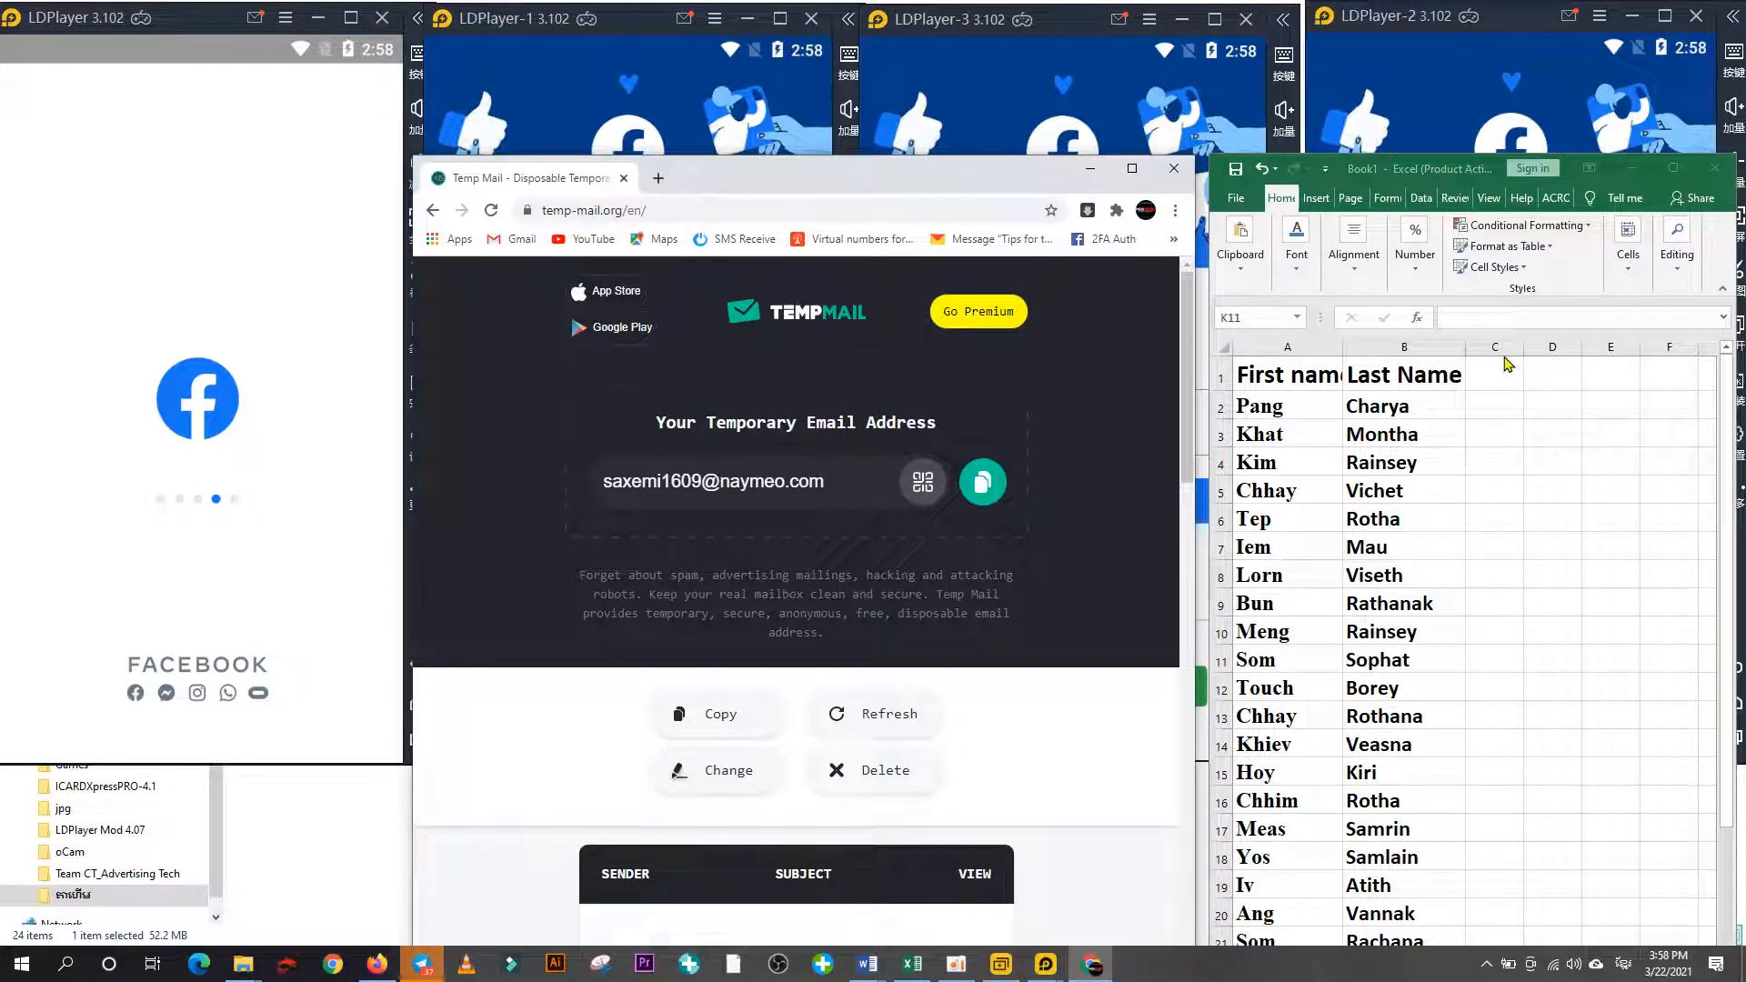
Find and open Notepad through Windows search, and place its blank window over the Excel name list.
{"action": "left_click", "coordinate": [64, 963]}
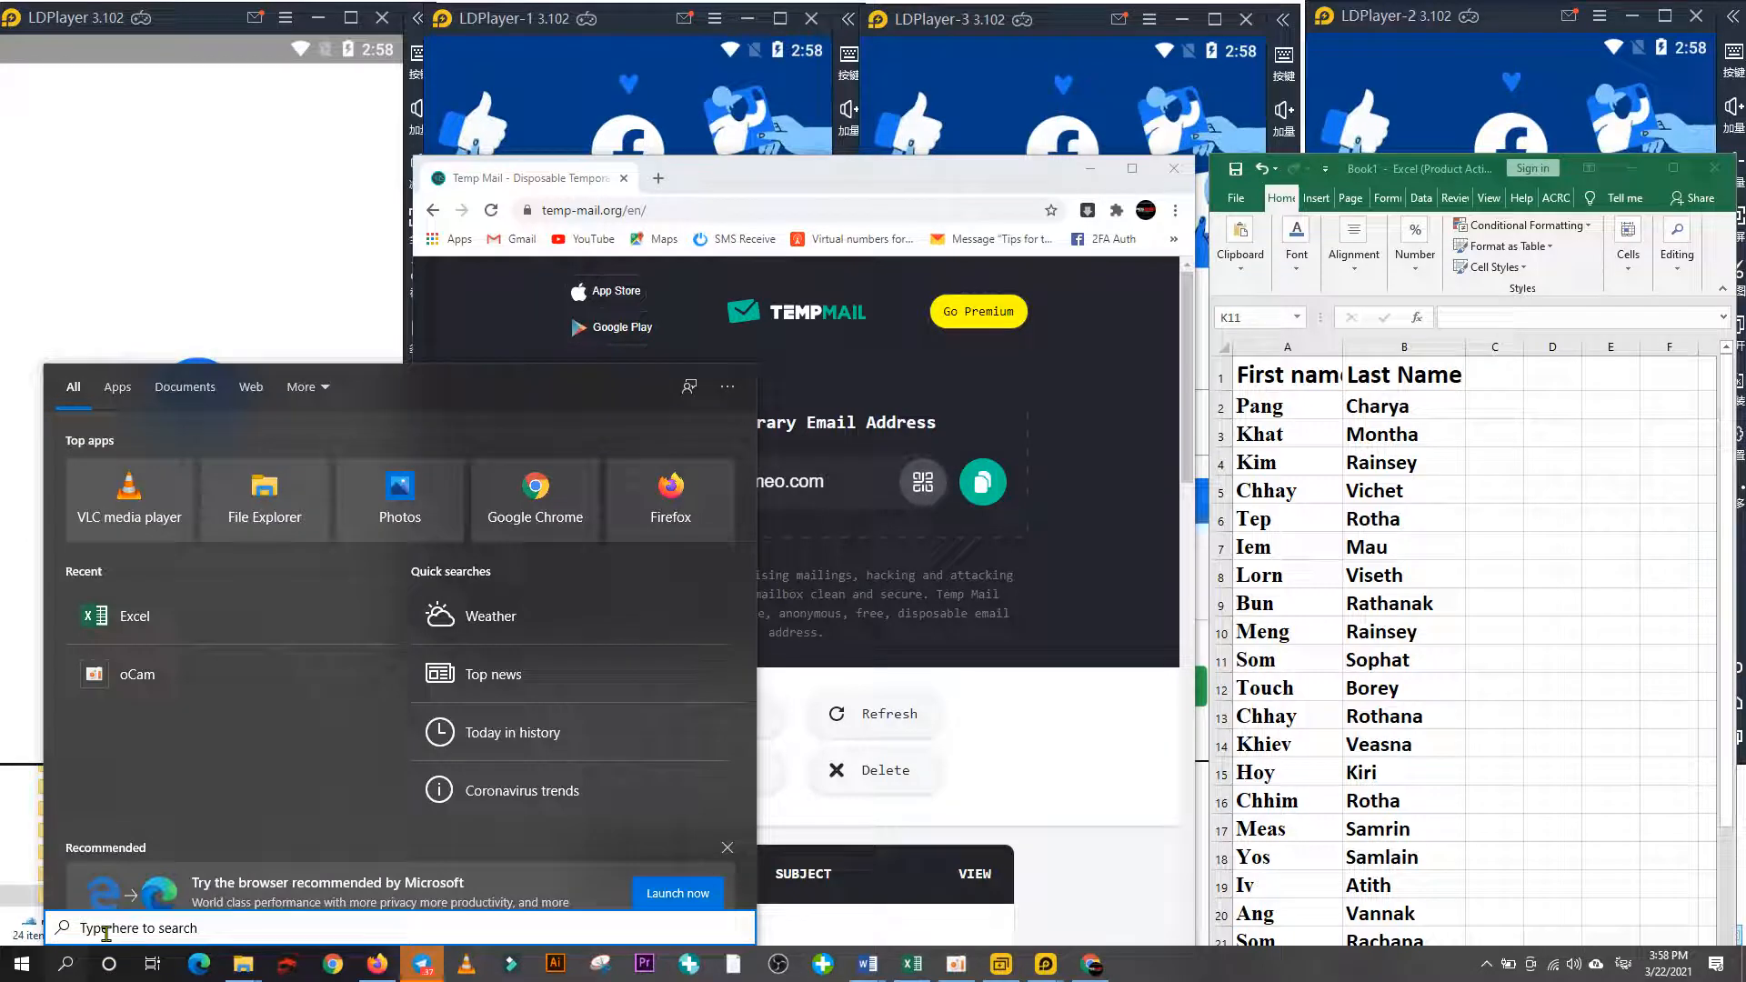
{"action": "type", "text": "s"}
{"action": "key", "text": "BackSpace"}
{"action": "key", "text": "BackSpace"}
{"action": "key", "text": "BackSpace"}
{"action": "type", "text": "n"}
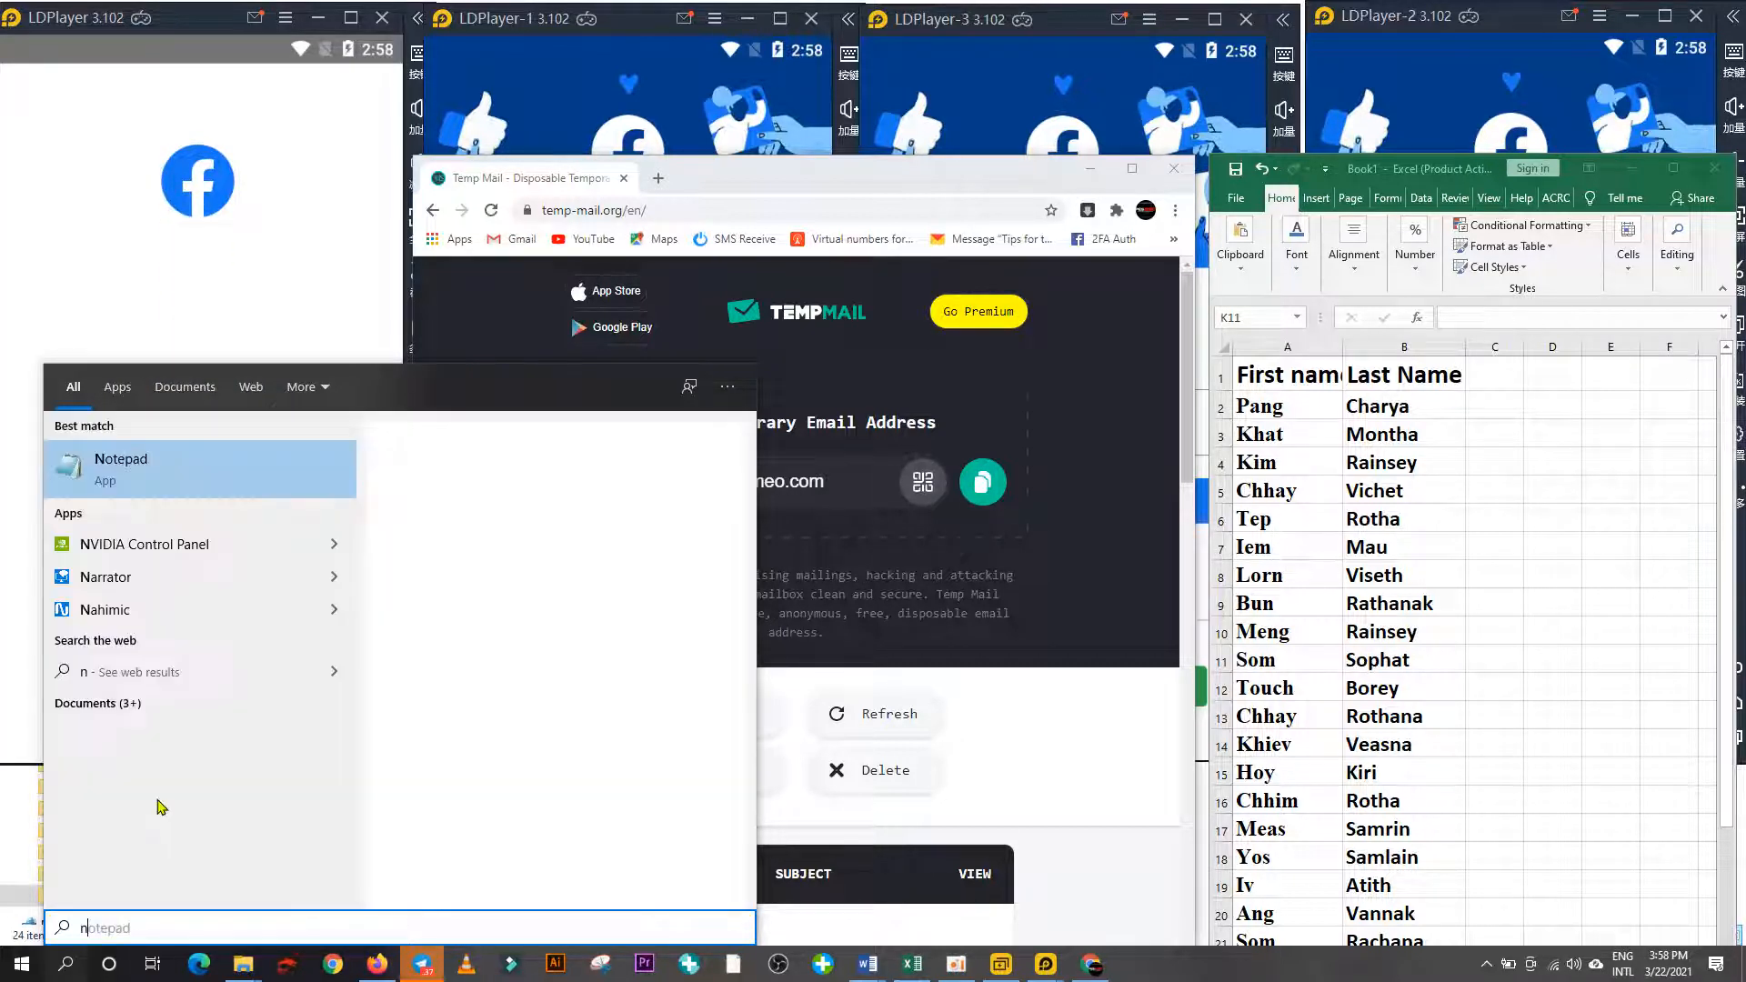
{"action": "left_click", "coordinate": [171, 479]}
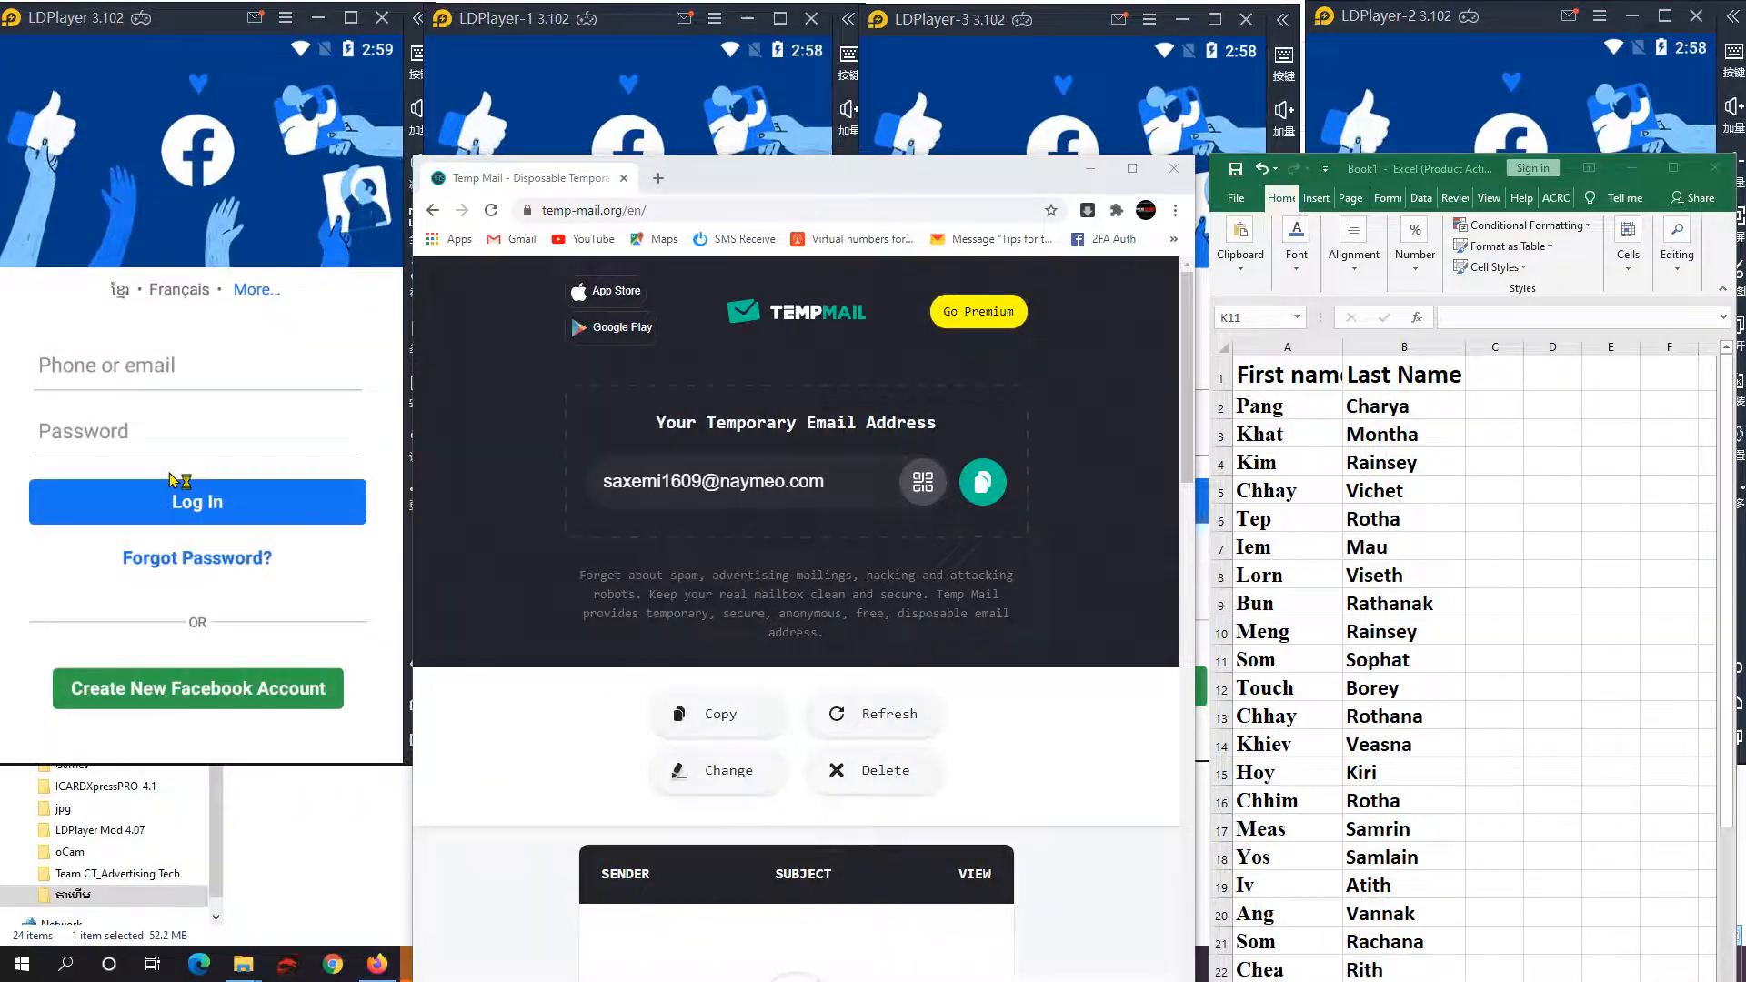
{"action": "left_click_drag", "start_coordinate": [1176, 146], "coordinate": [1422, 369]}
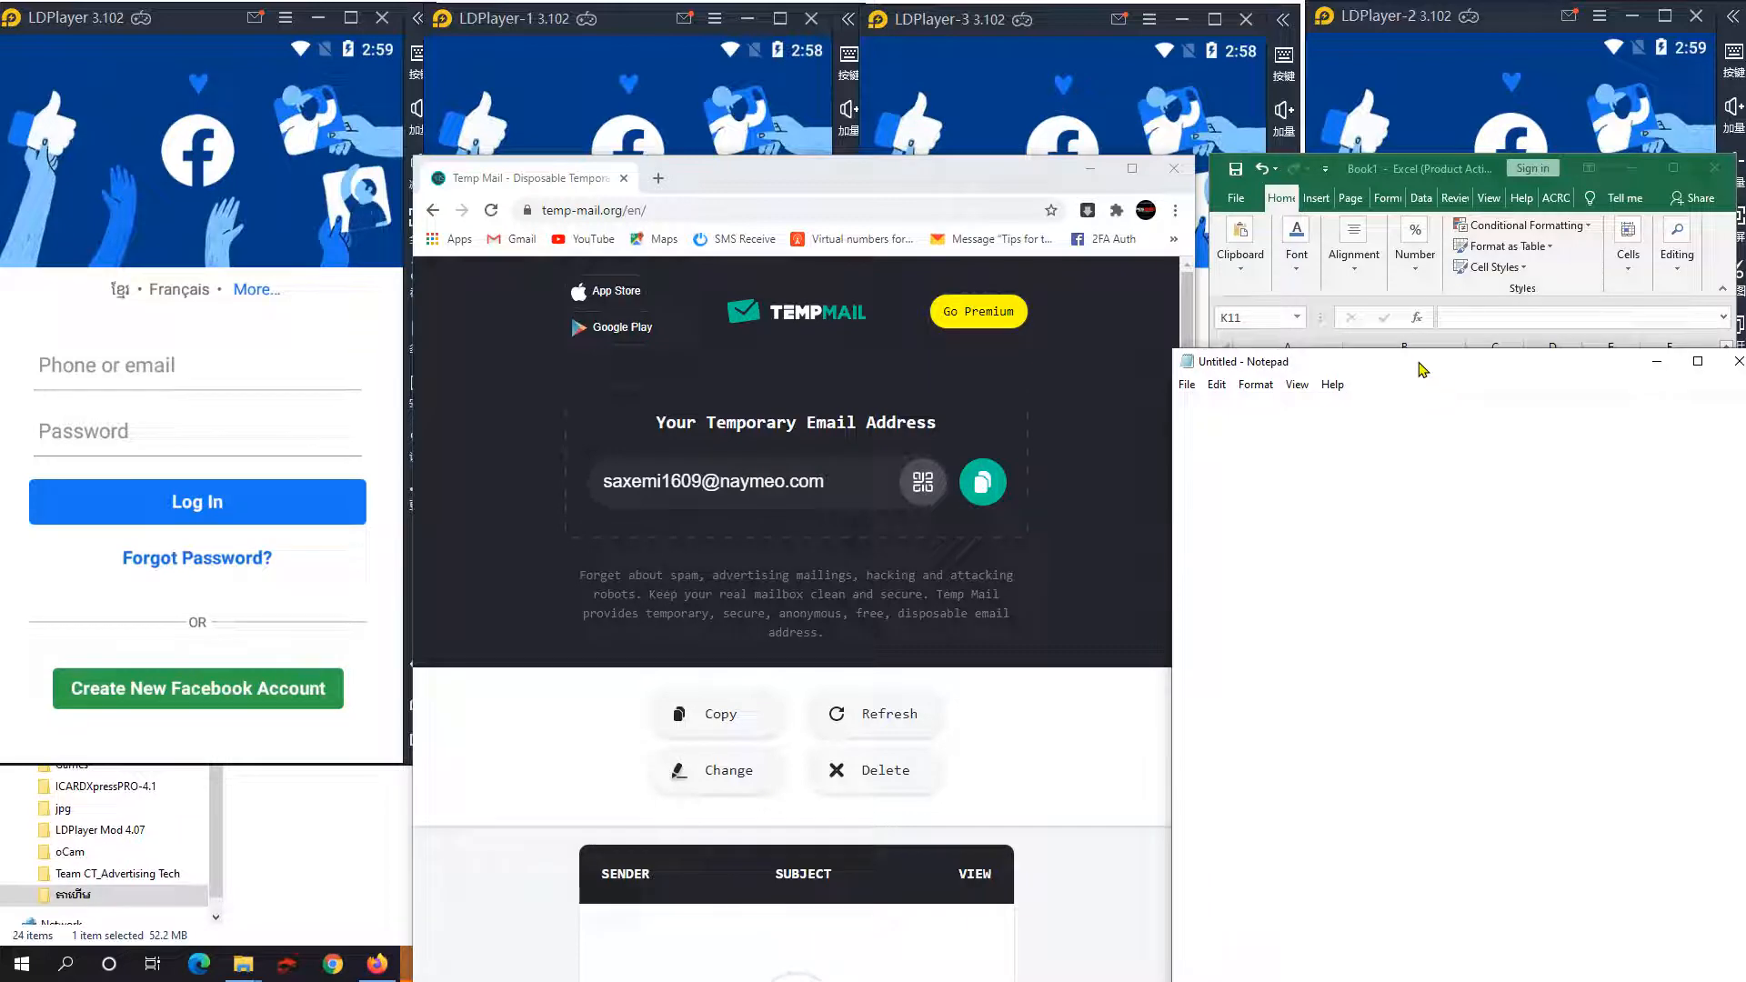
Shift the Temp Mail window clear of Notepad, then copy the temporary email address into the blank note.
{"action": "left_click_drag", "start_coordinate": [847, 180], "coordinate": [804, 181]}
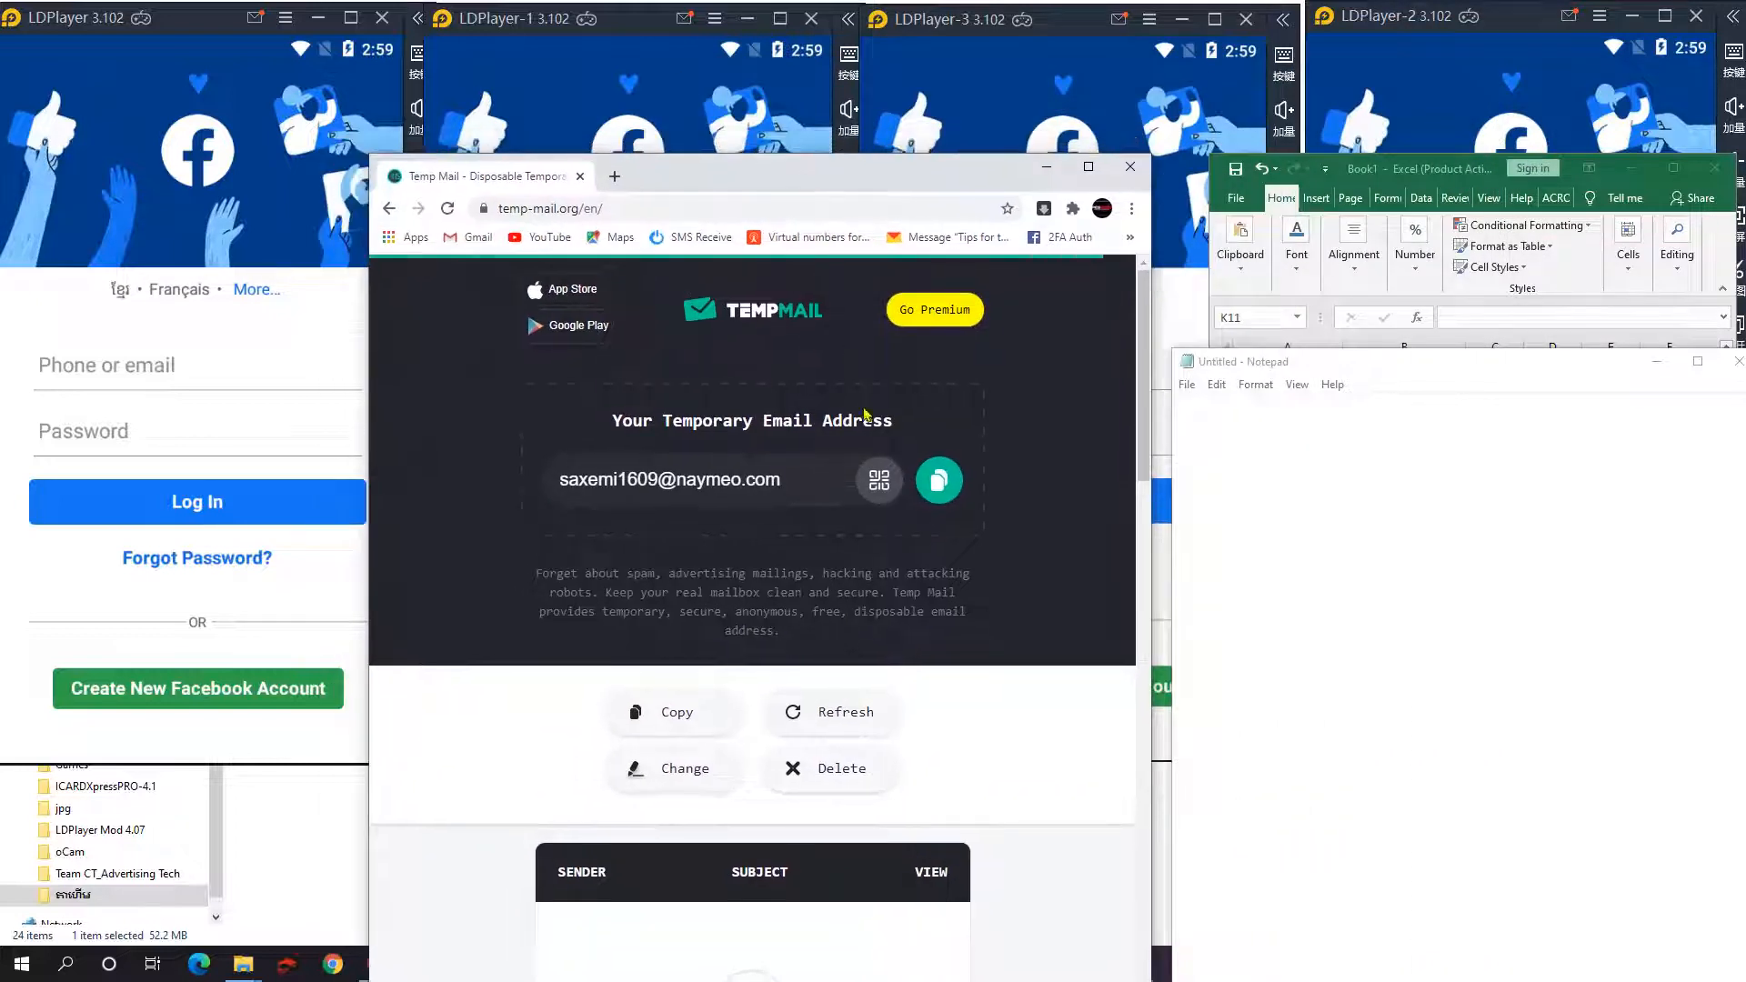
{"action": "left_click", "coordinate": [951, 495]}
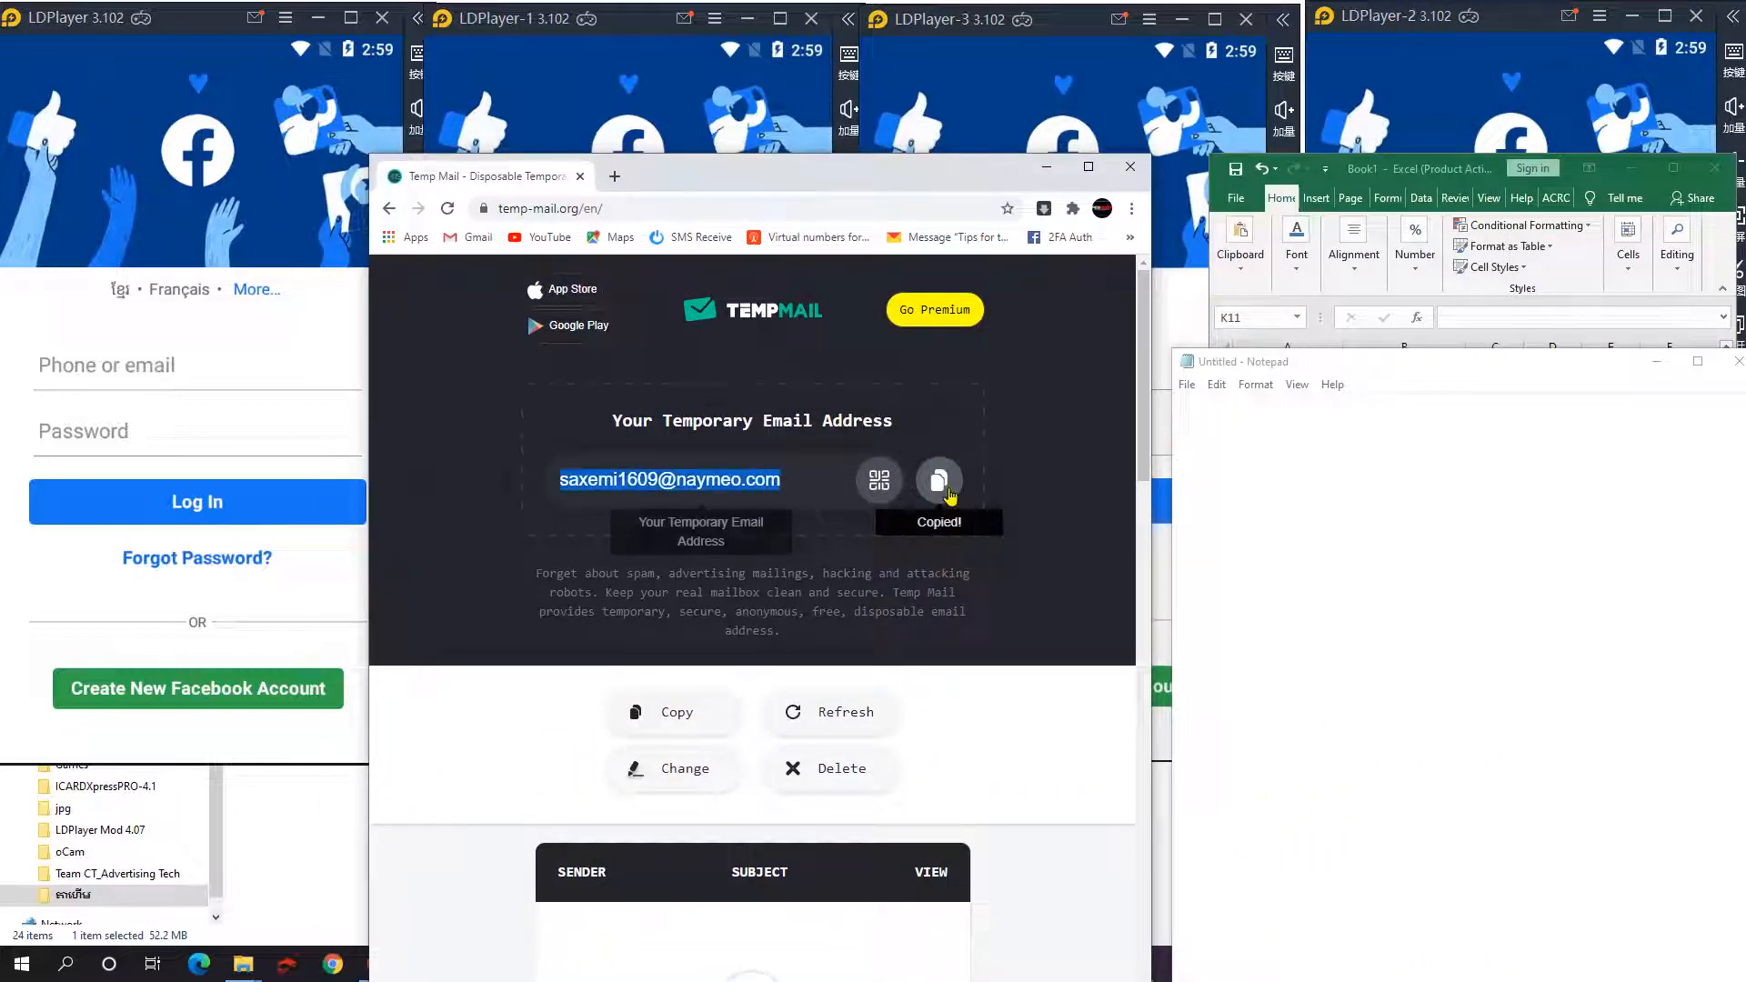
{"action": "left_click", "coordinate": [1260, 460]}
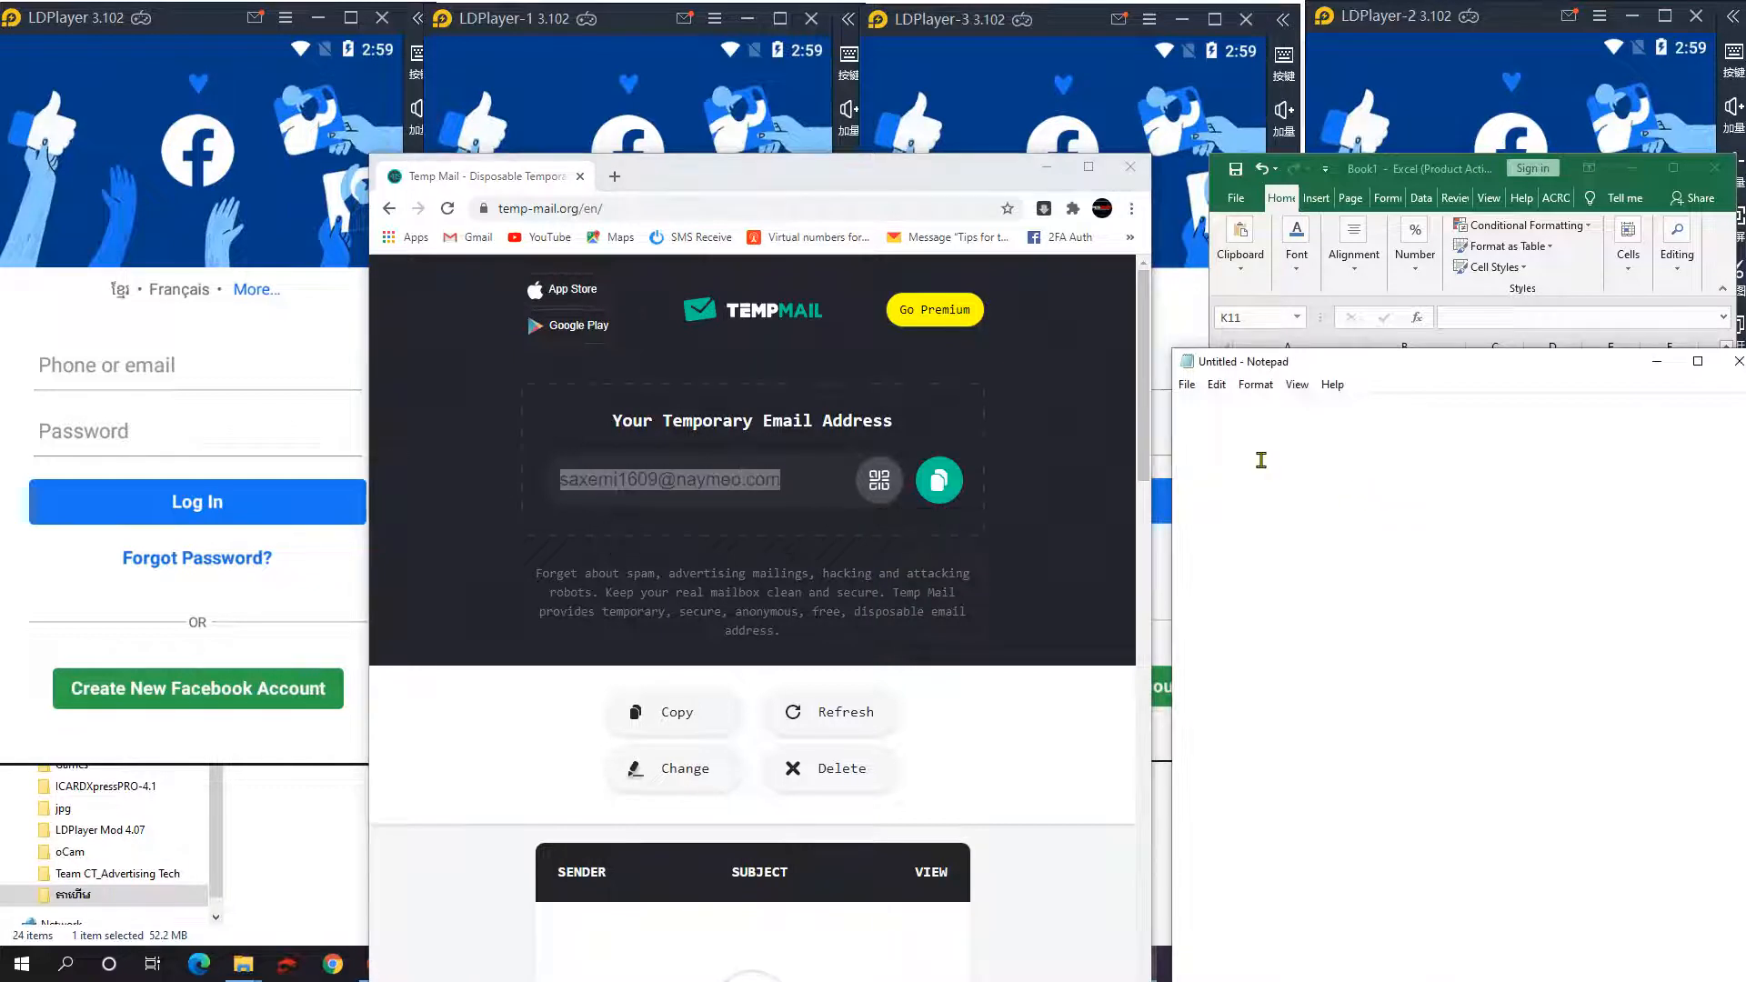
{"action": "key", "text": "ctrl+v"}
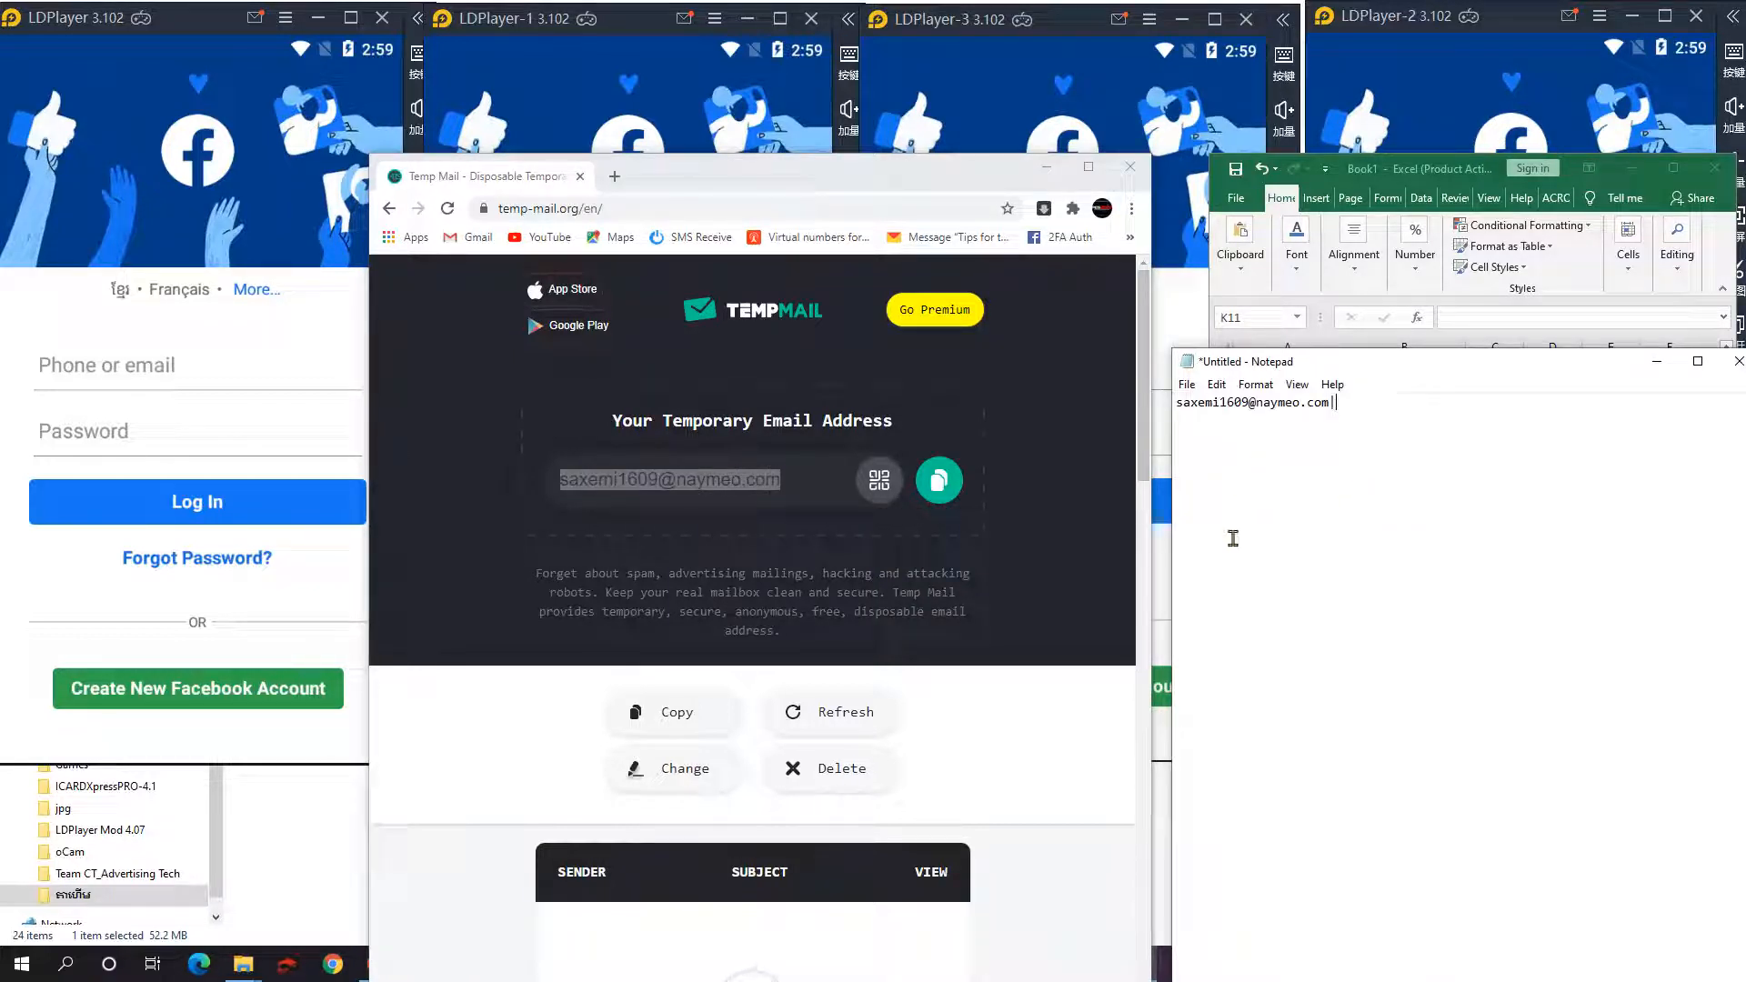
Activate the phone or email field in LDPlayer, then copy the first name in cell A2 of the Excel list.
{"action": "left_click", "coordinate": [194, 373]}
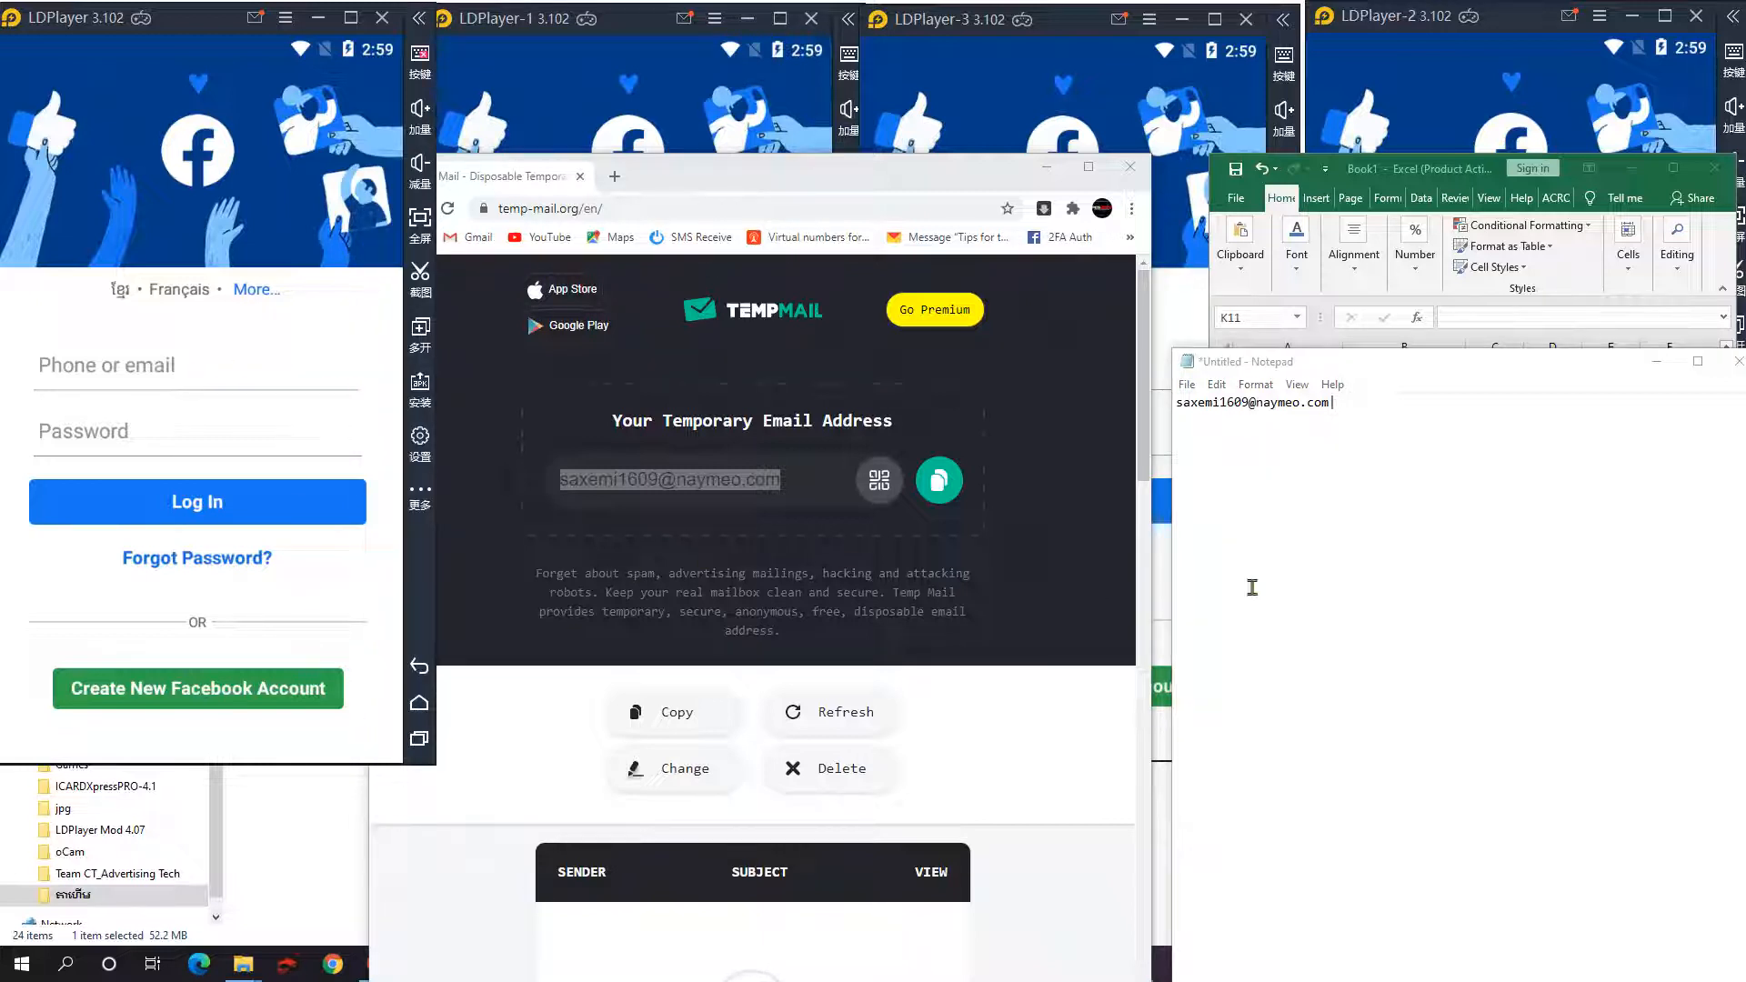
{"action": "left_click", "coordinate": [1391, 156]}
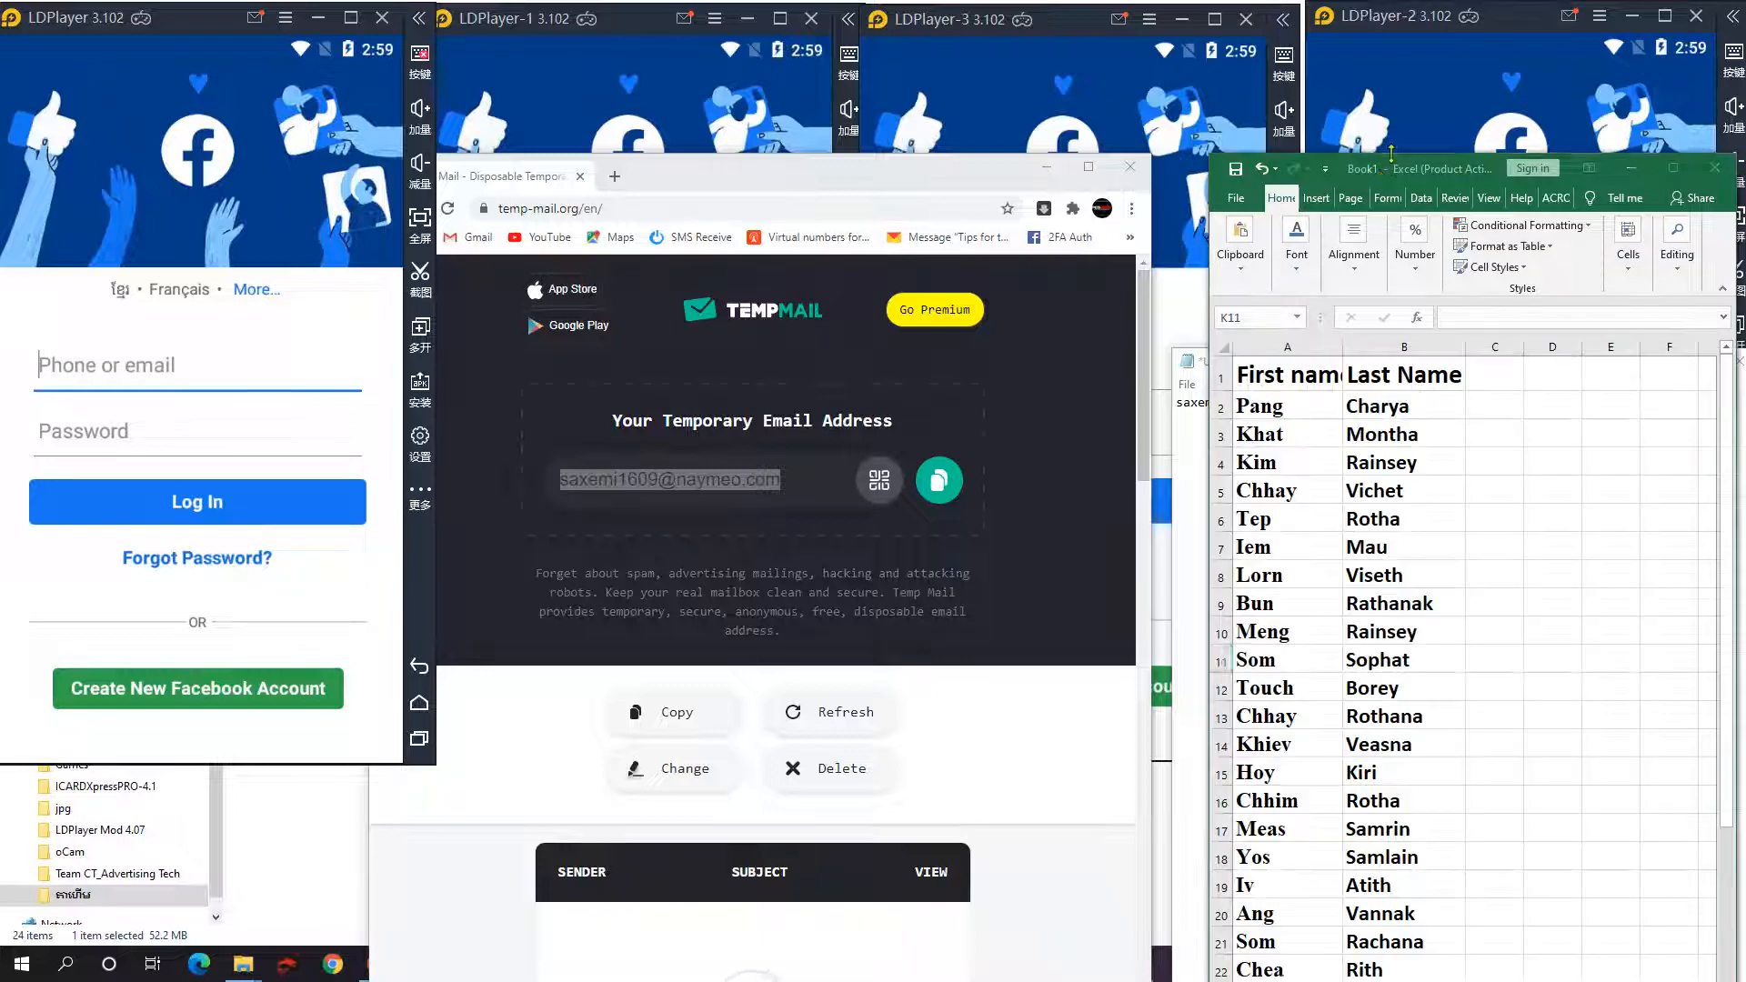
{"action": "left_click", "coordinate": [1271, 416]}
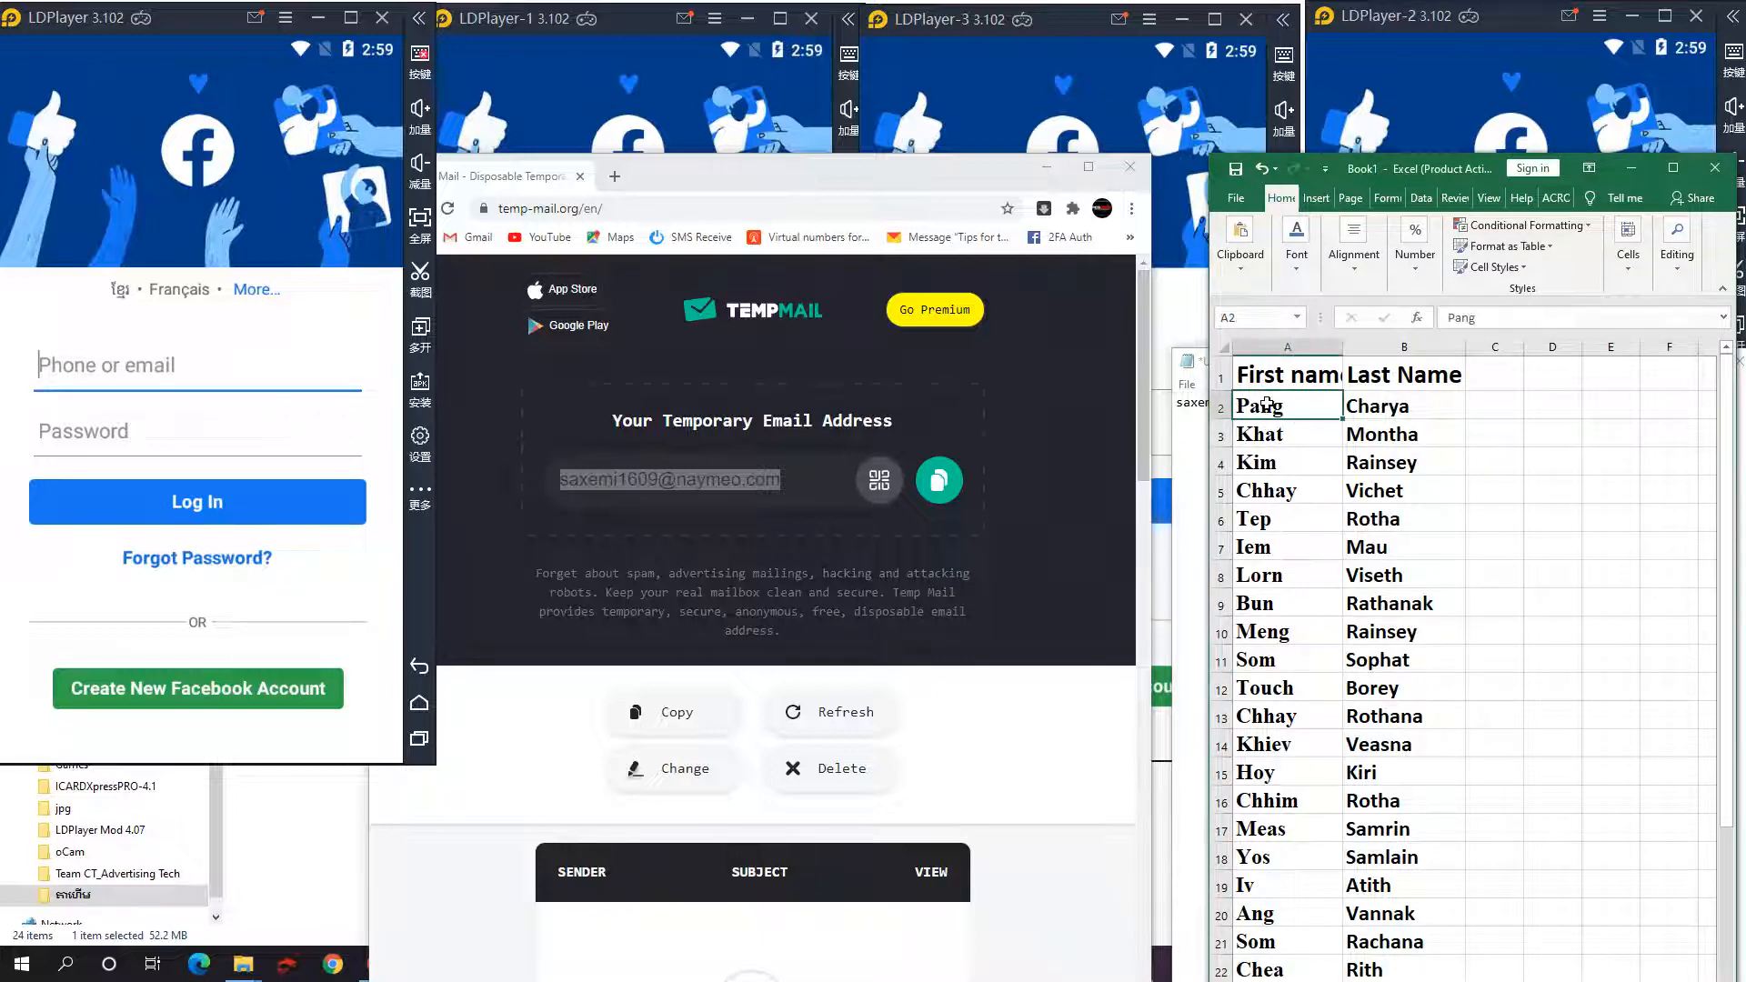
{"action": "right_click", "coordinate": [1267, 406]}
{"action": "left_click", "coordinate": [1313, 445]}
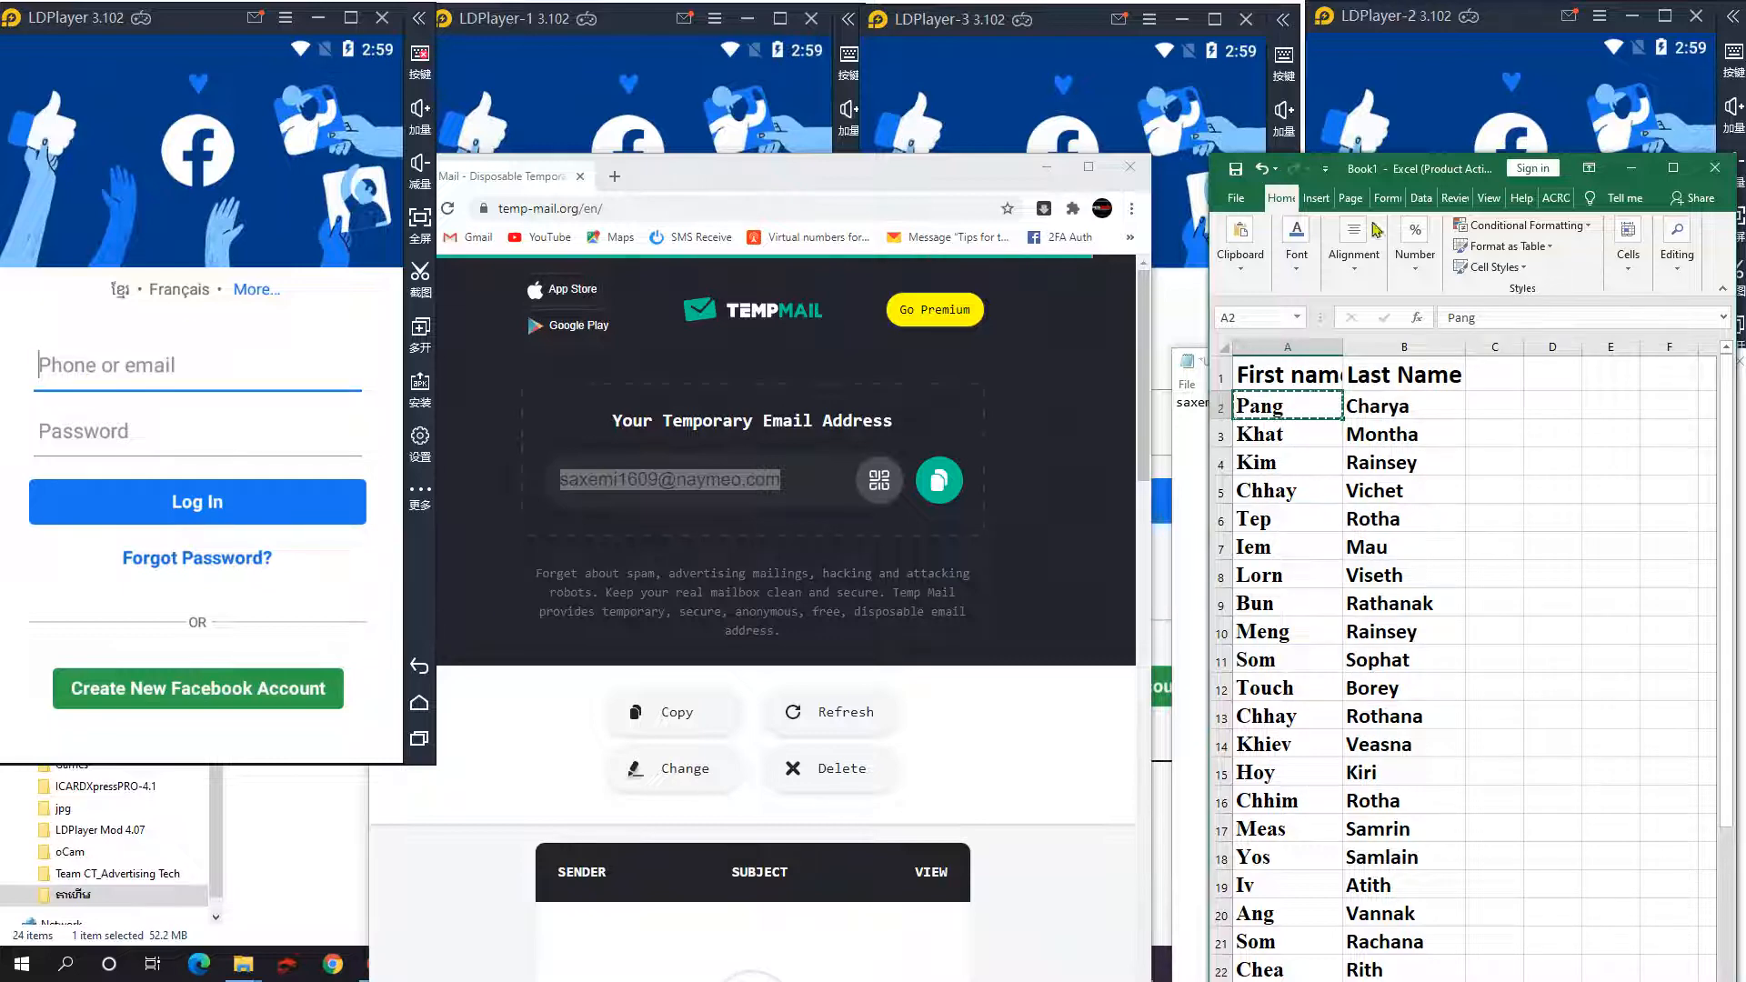
Bring the LDPlayer windows back to the front and start creating a new Facebook account in each of the four players.
{"action": "left_click", "coordinate": [968, 92]}
{"action": "left_click", "coordinate": [639, 86]}
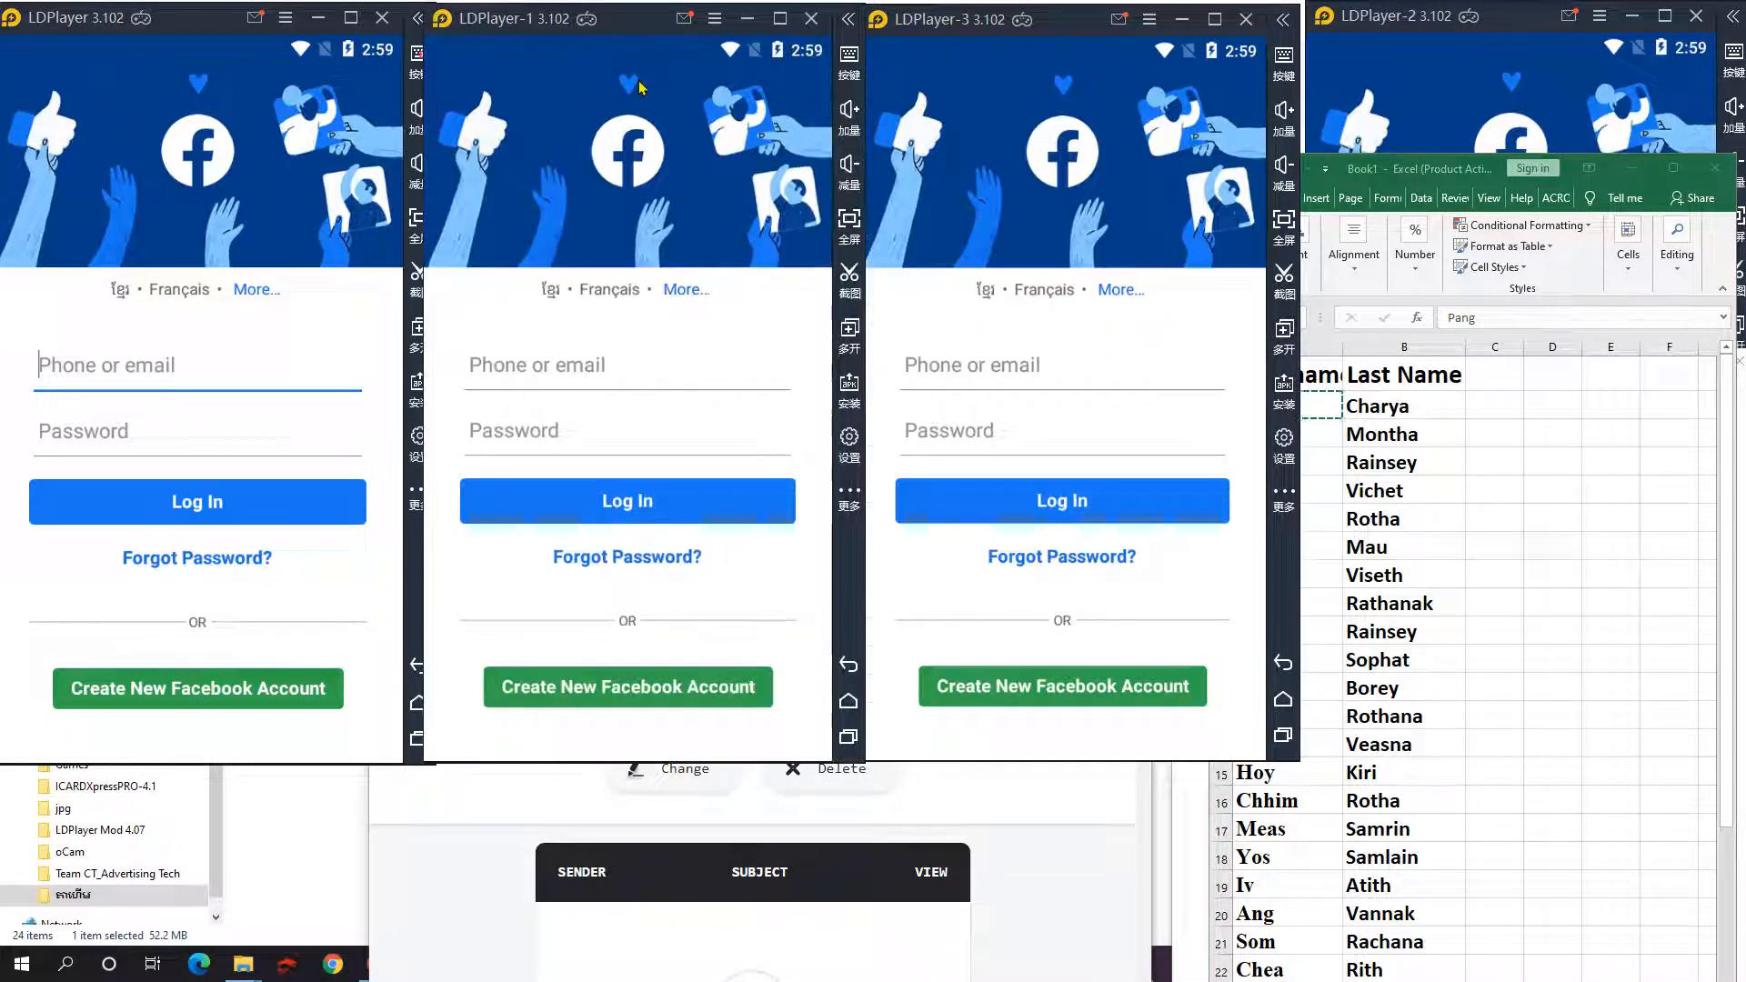
{"action": "left_click", "coordinate": [1457, 57]}
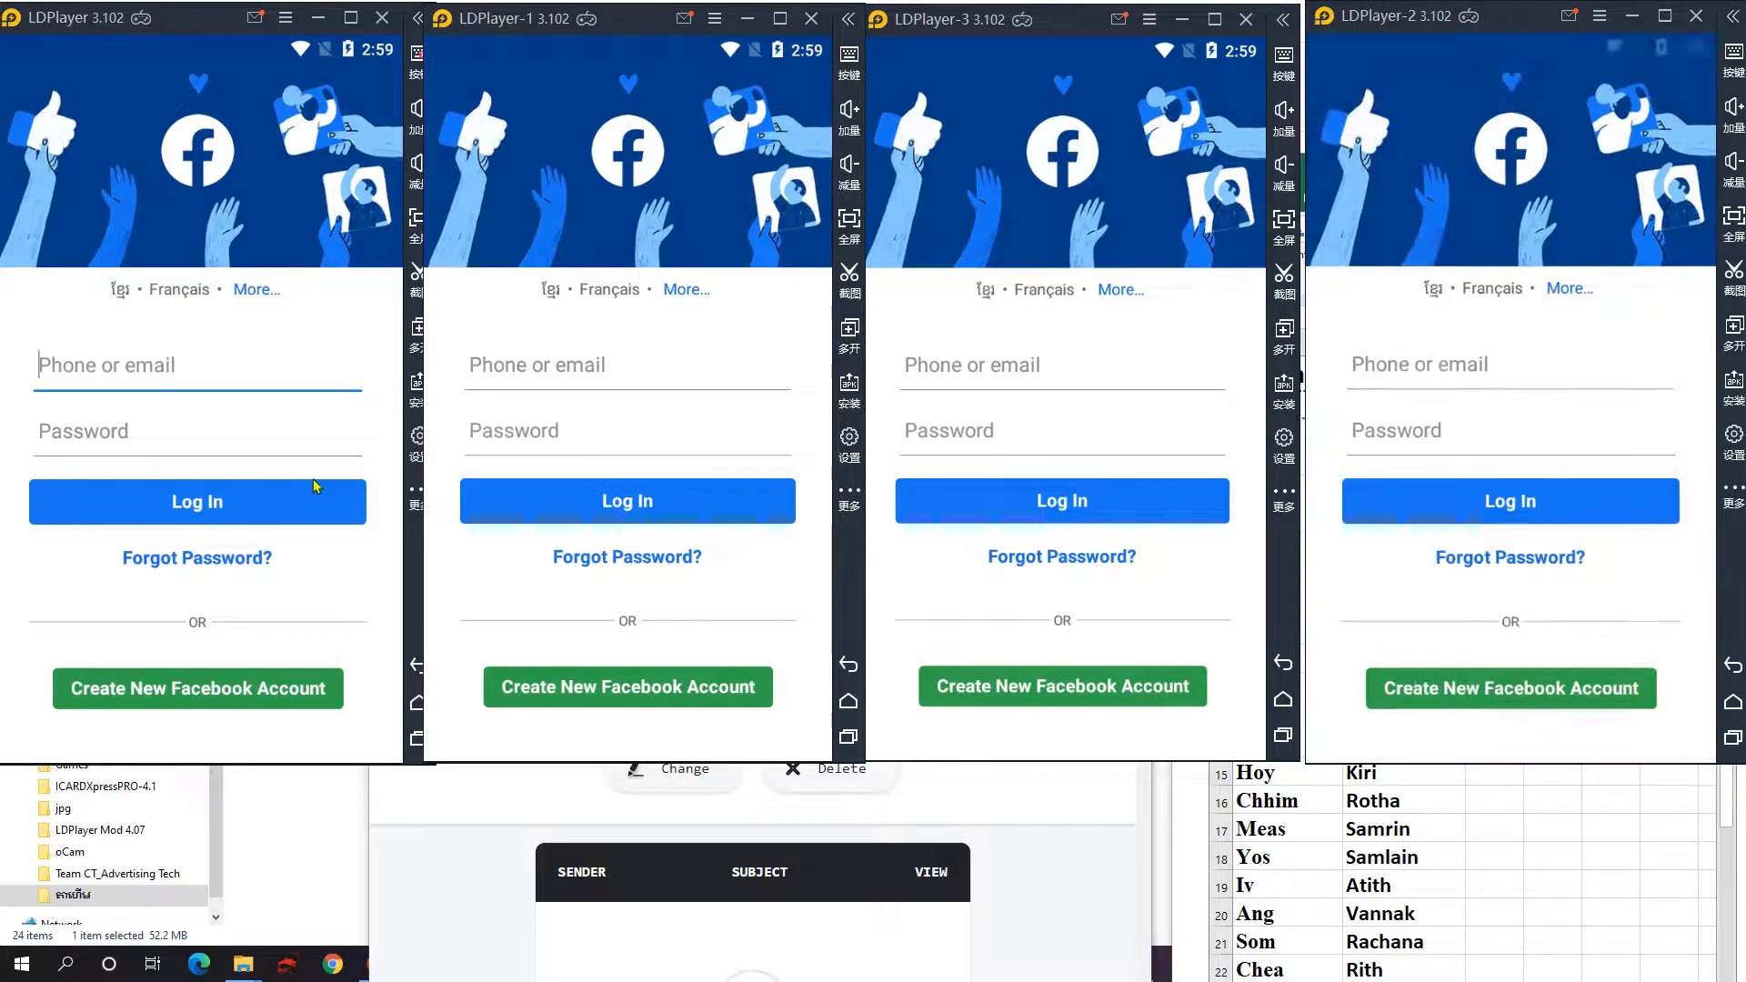
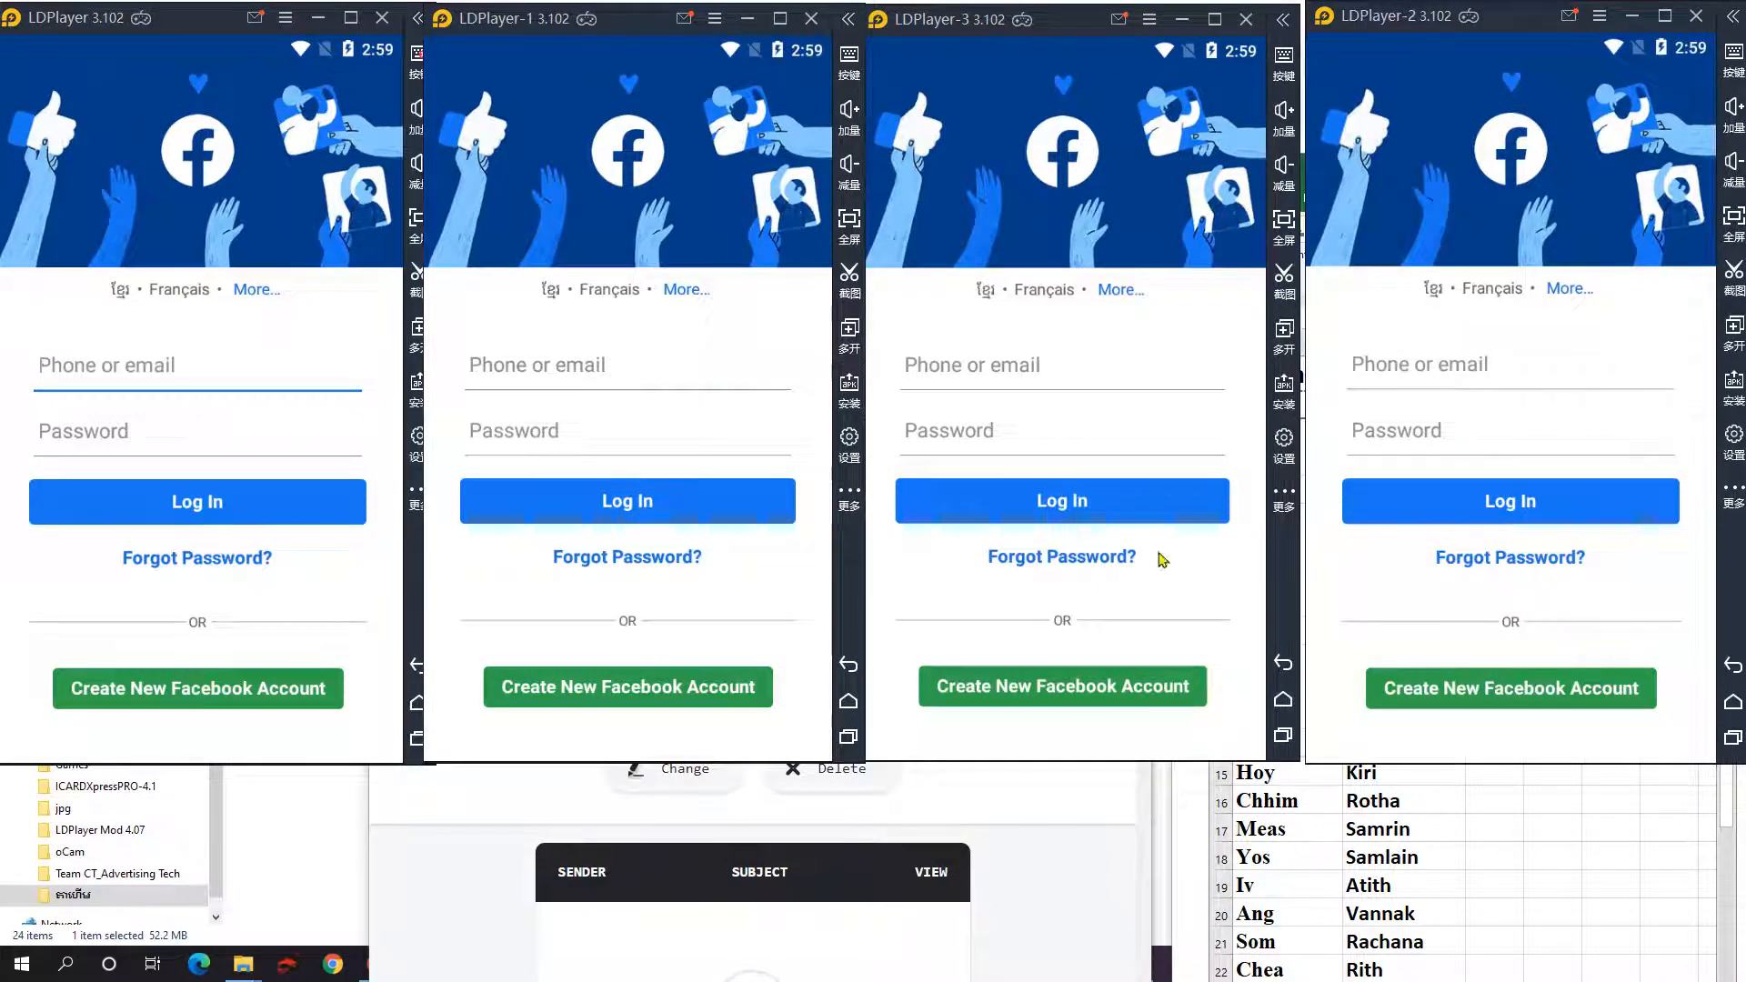
{"action": "left_click", "coordinate": [238, 739]}
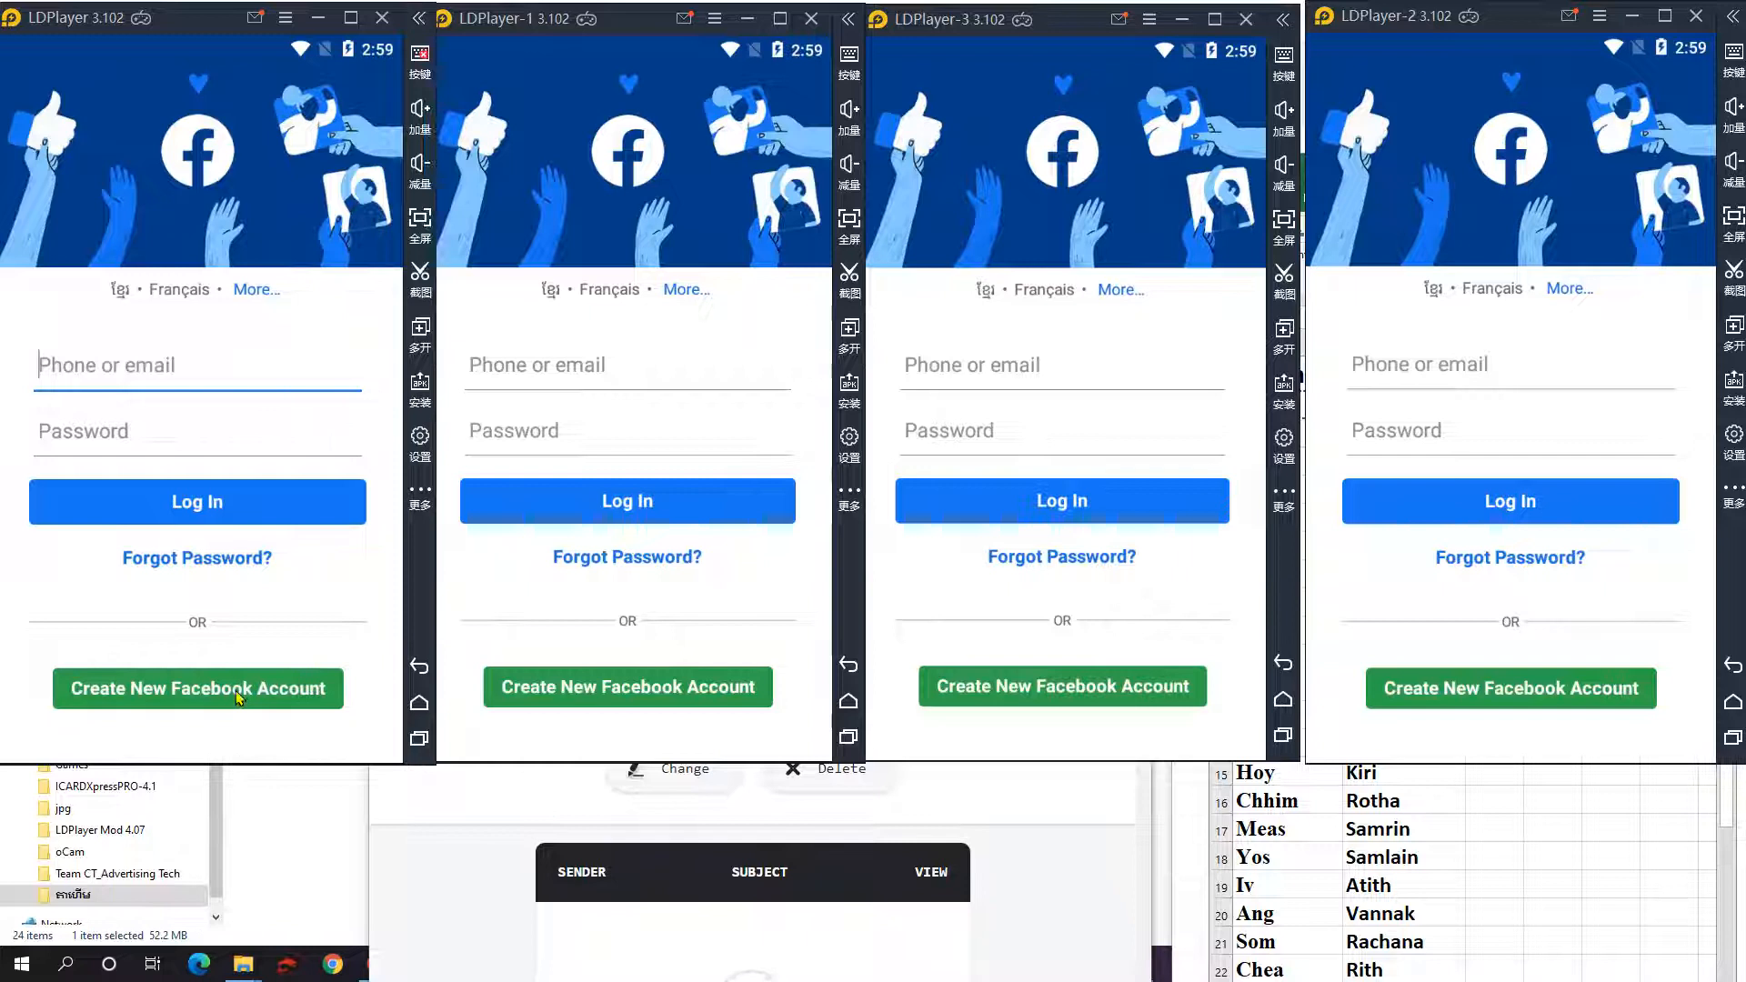
{"action": "left_click", "coordinate": [566, 710]}
{"action": "left_click", "coordinate": [1038, 684]}
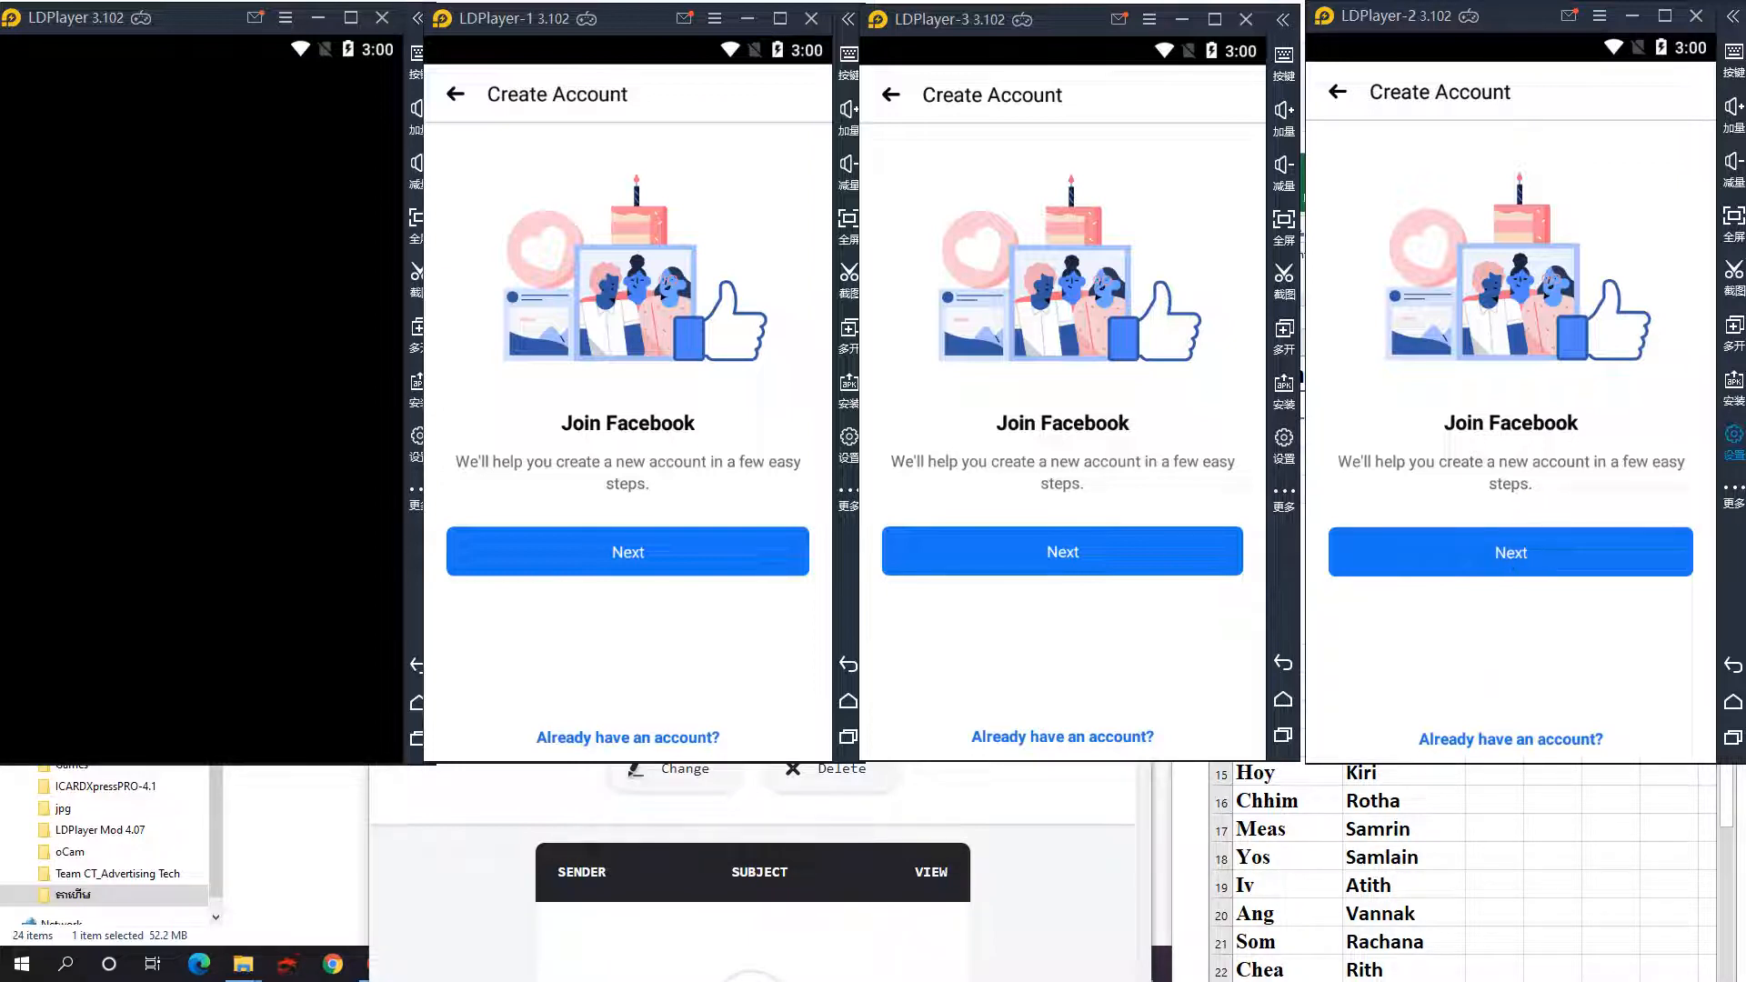
Continue past the Join Facebook introduction to the name page in all four LDPlayer windows.
{"action": "left_click", "coordinate": [1555, 570]}
{"action": "left_click", "coordinate": [1126, 556]}
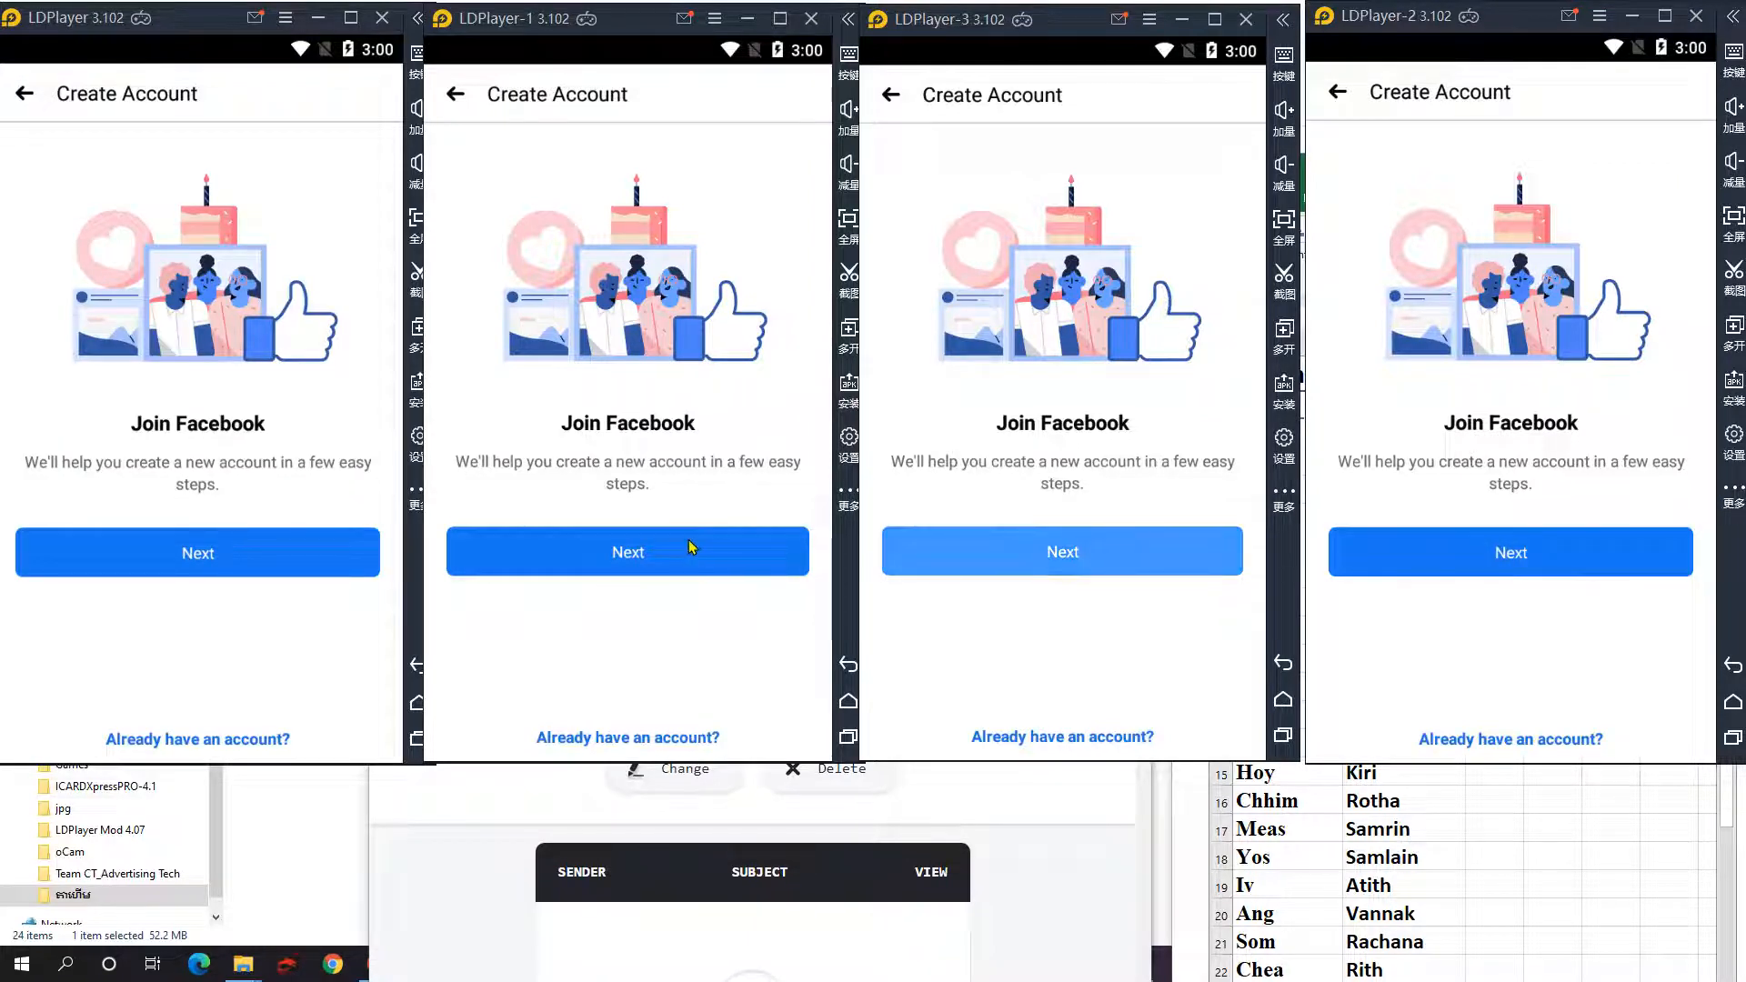
{"action": "left_click", "coordinate": [690, 548]}
{"action": "left_click", "coordinate": [341, 568]}
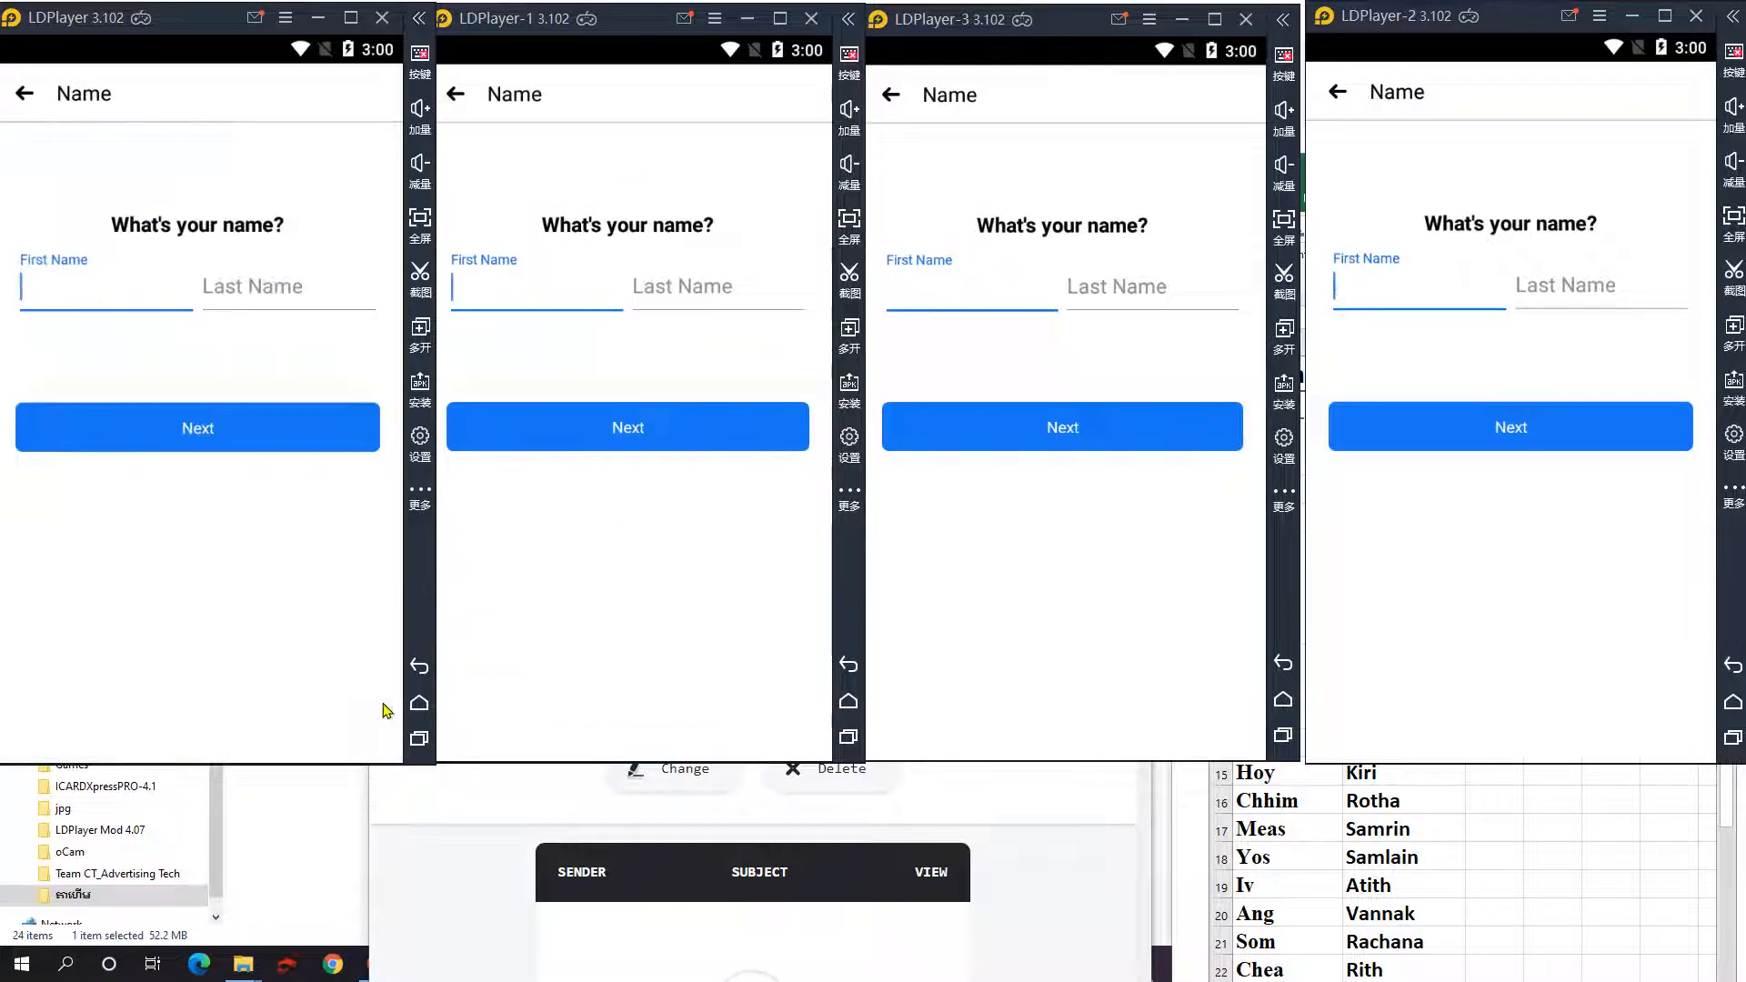
Copy the first name in cell A2 and last name in cell B2 of the Excel list into the first LDPlayer's name fields.
{"action": "left_click", "coordinate": [1502, 849]}
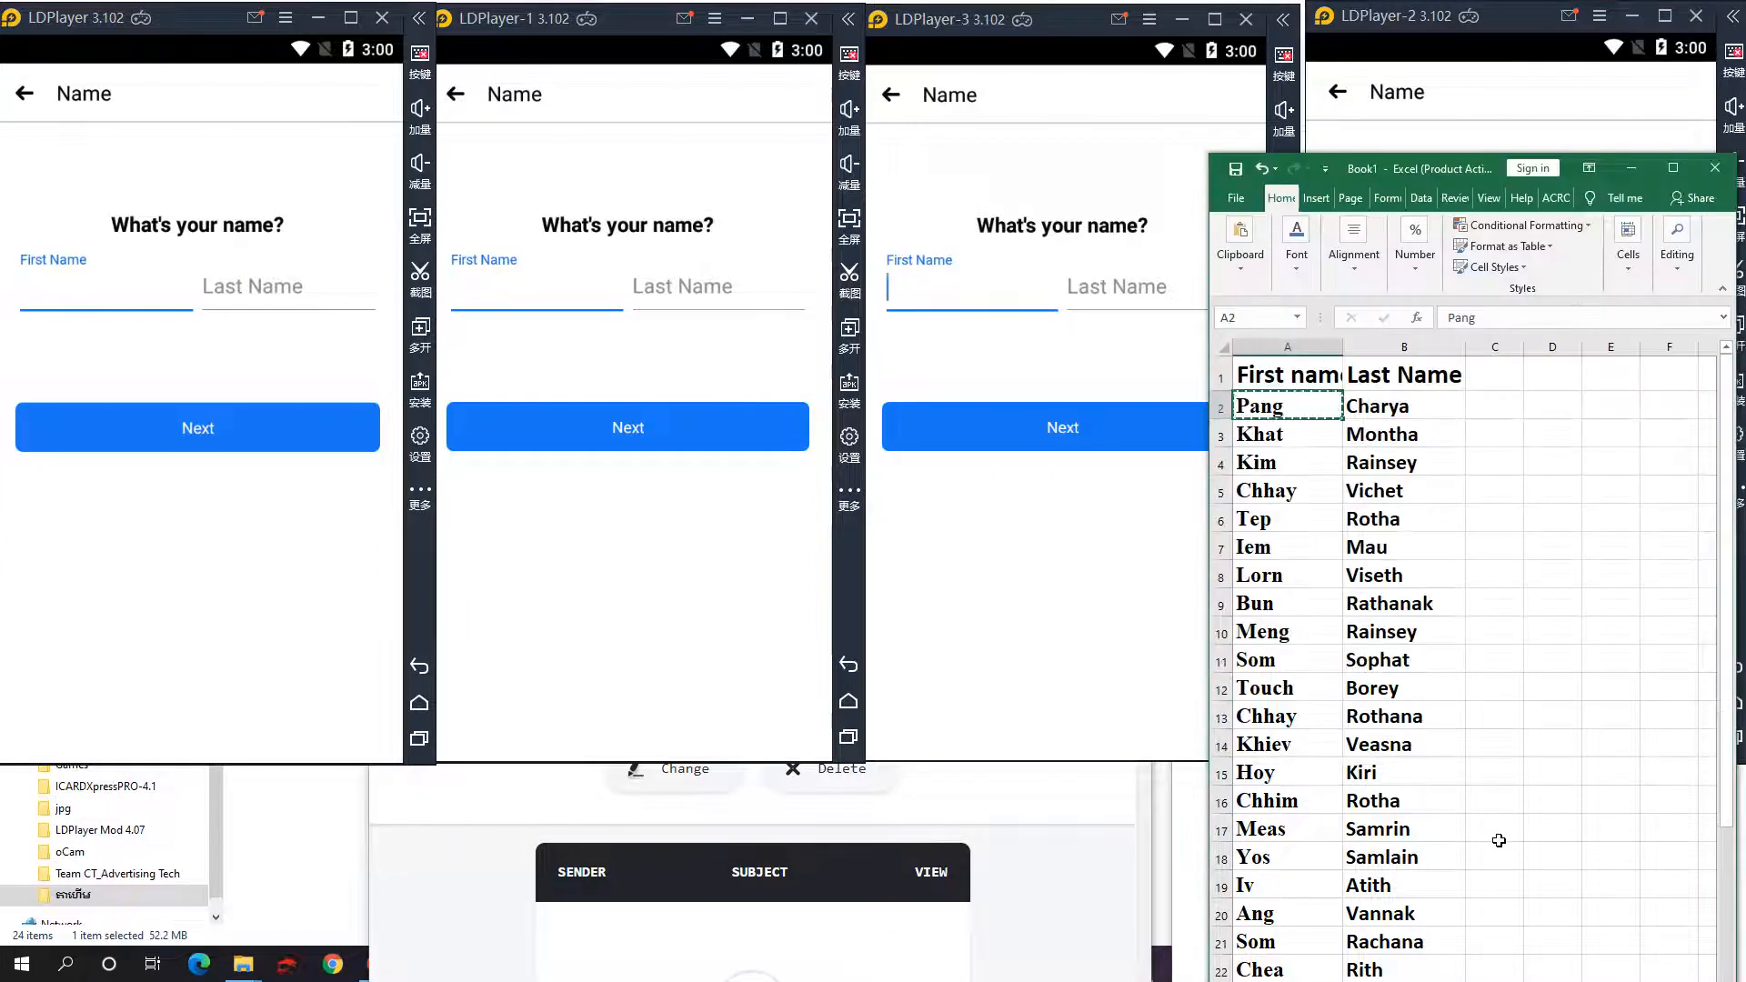
{"action": "right_click", "coordinate": [1282, 406]}
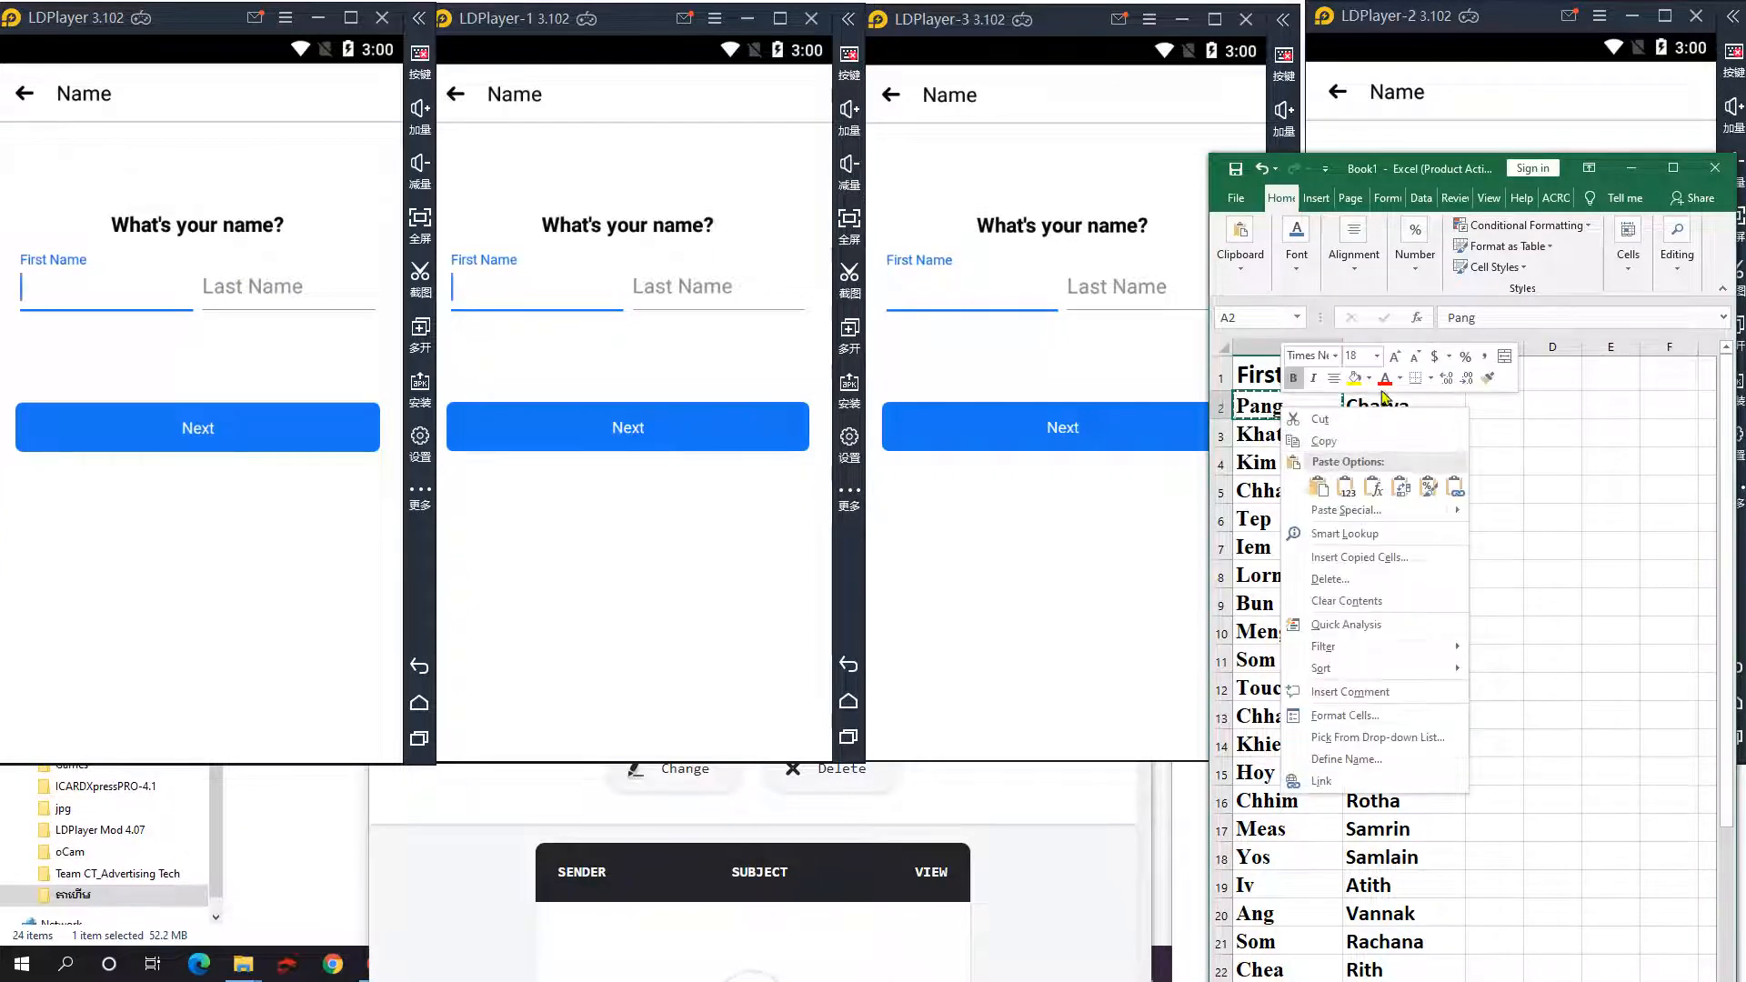
{"action": "left_click", "coordinate": [1323, 440]}
{"action": "left_click", "coordinate": [65, 293]}
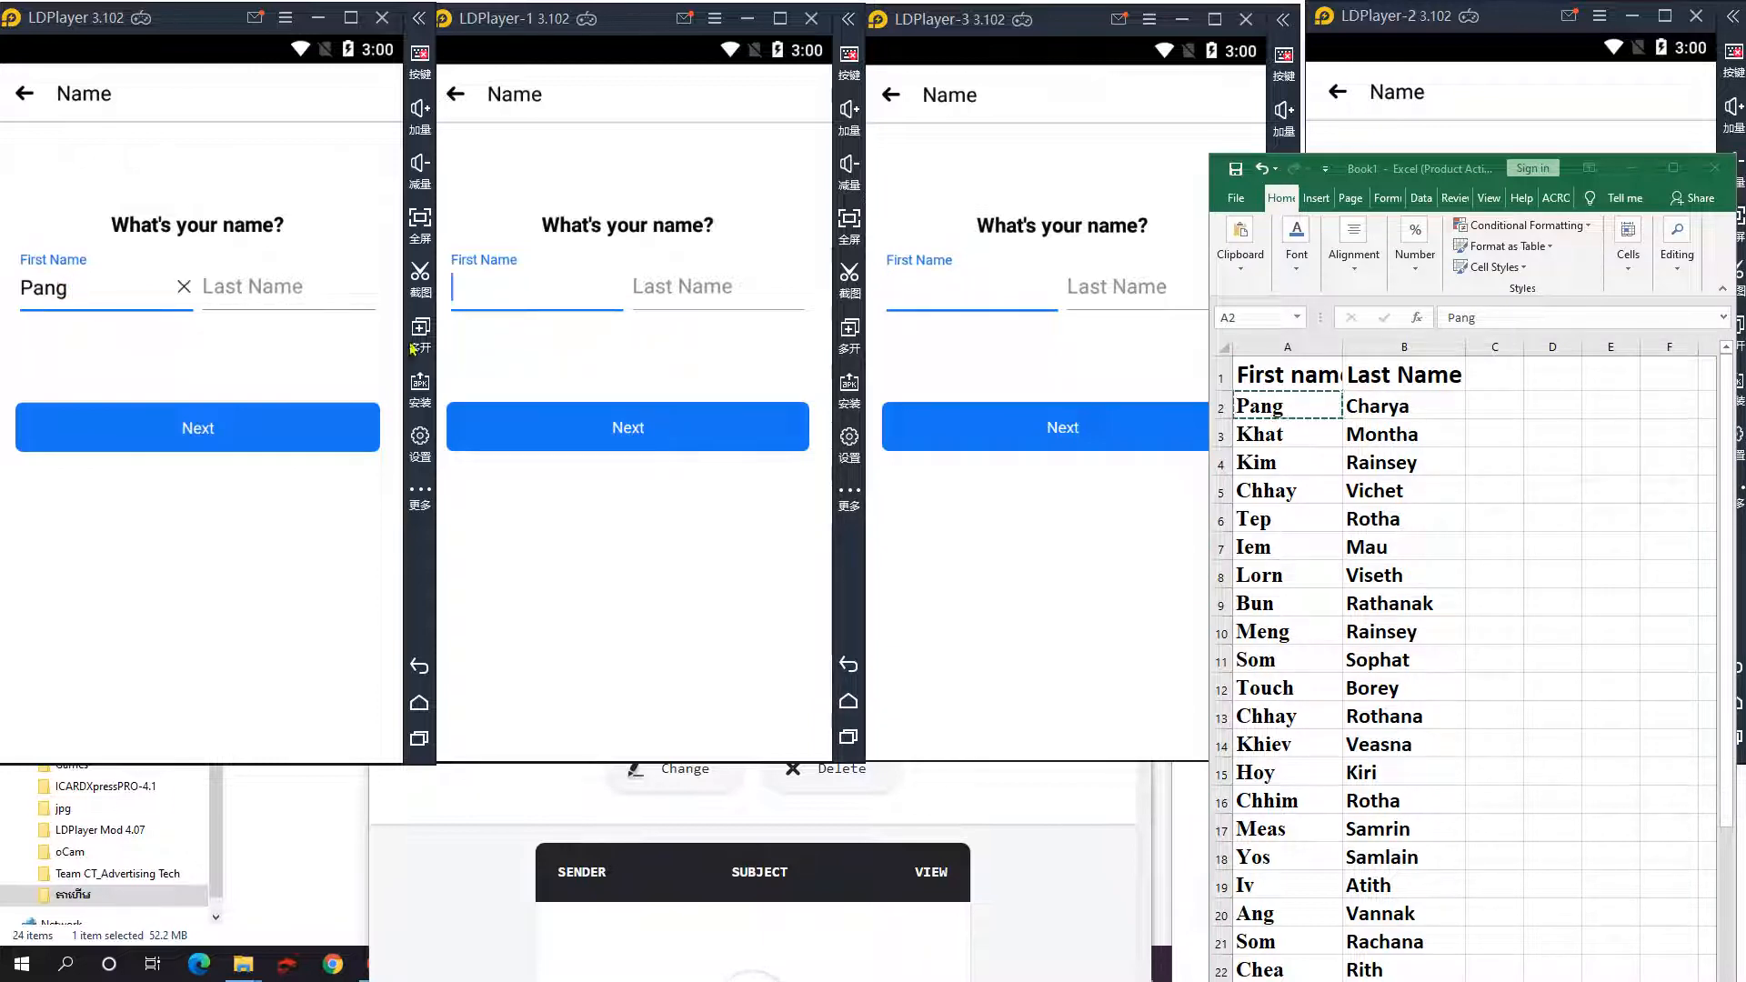
{"action": "left_click", "coordinate": [1404, 407]}
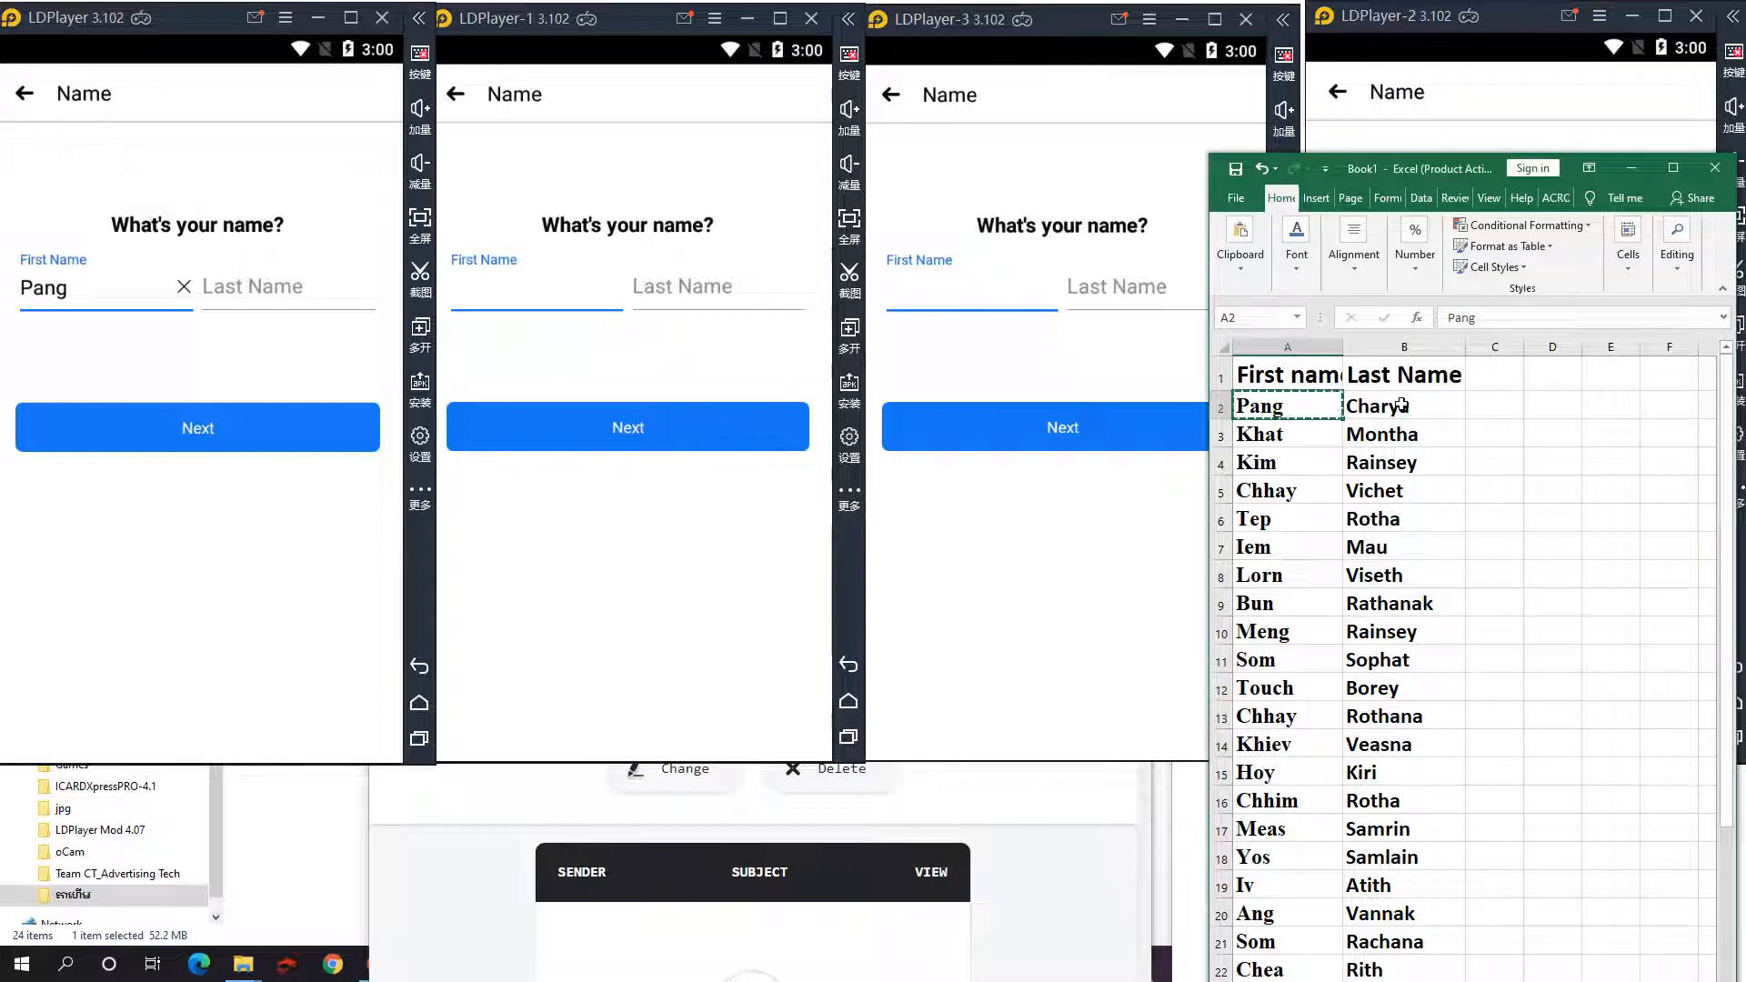
{"action": "key", "text": "ctrl+c"}
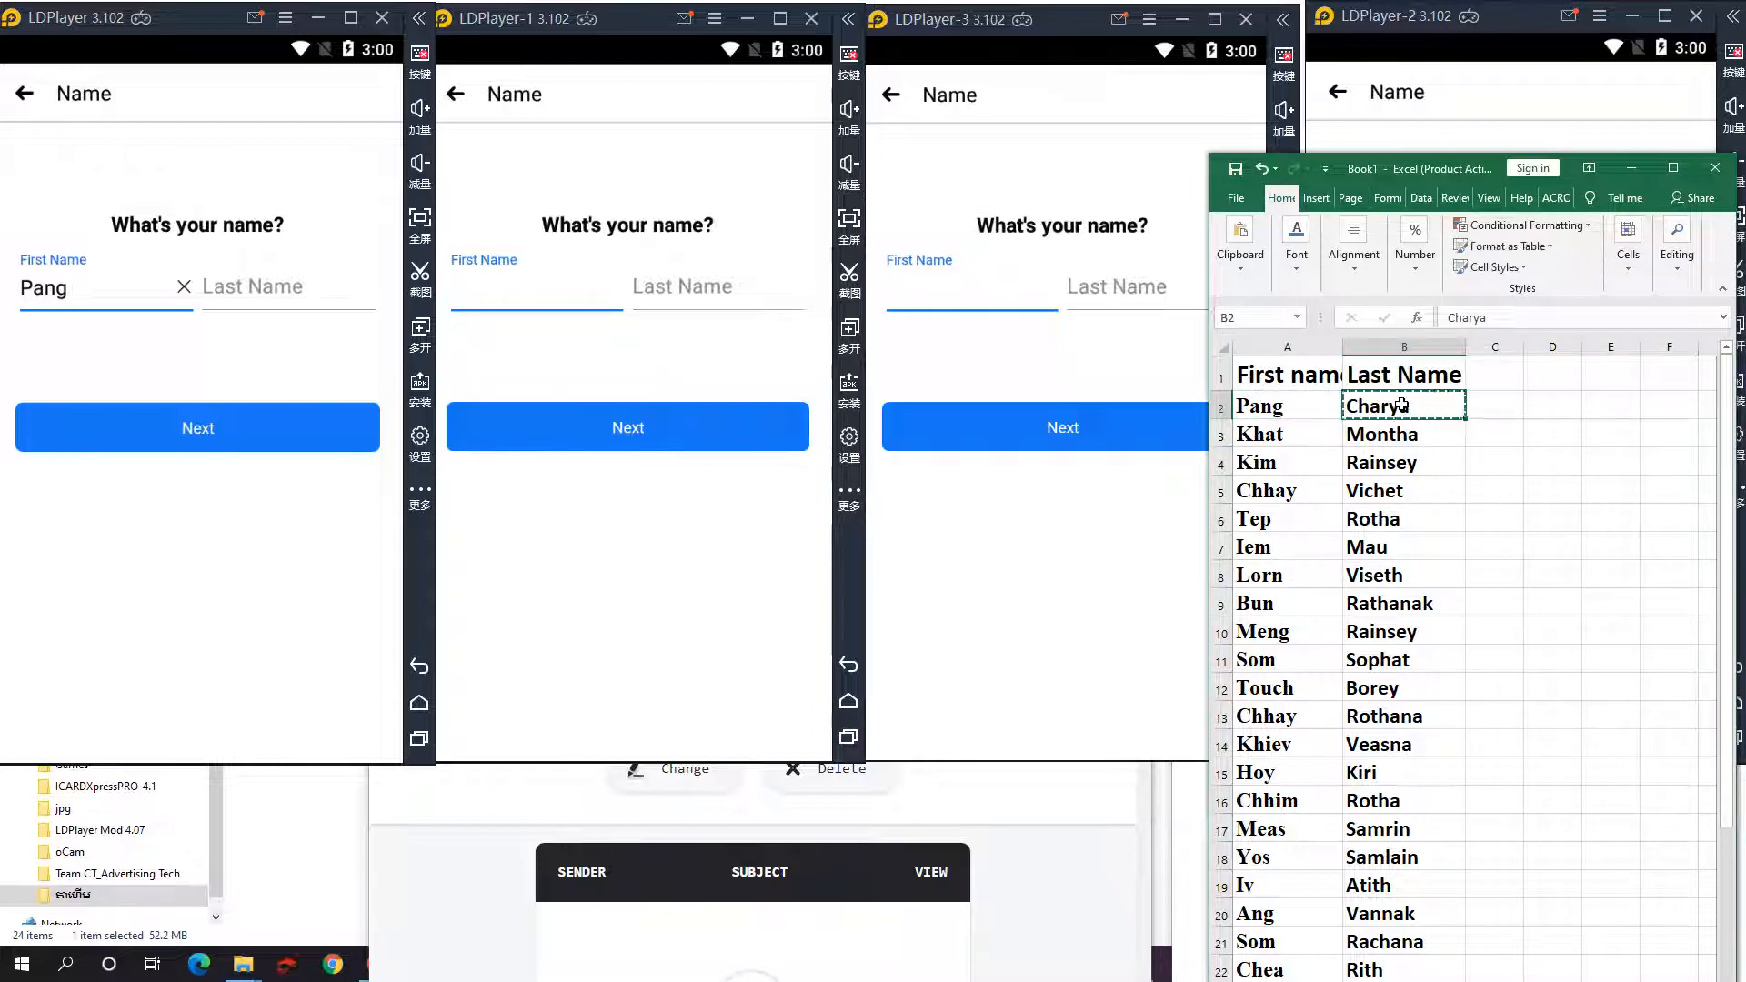
{"action": "left_click", "coordinate": [234, 289]}
{"action": "key", "text": "ctrl+v"}
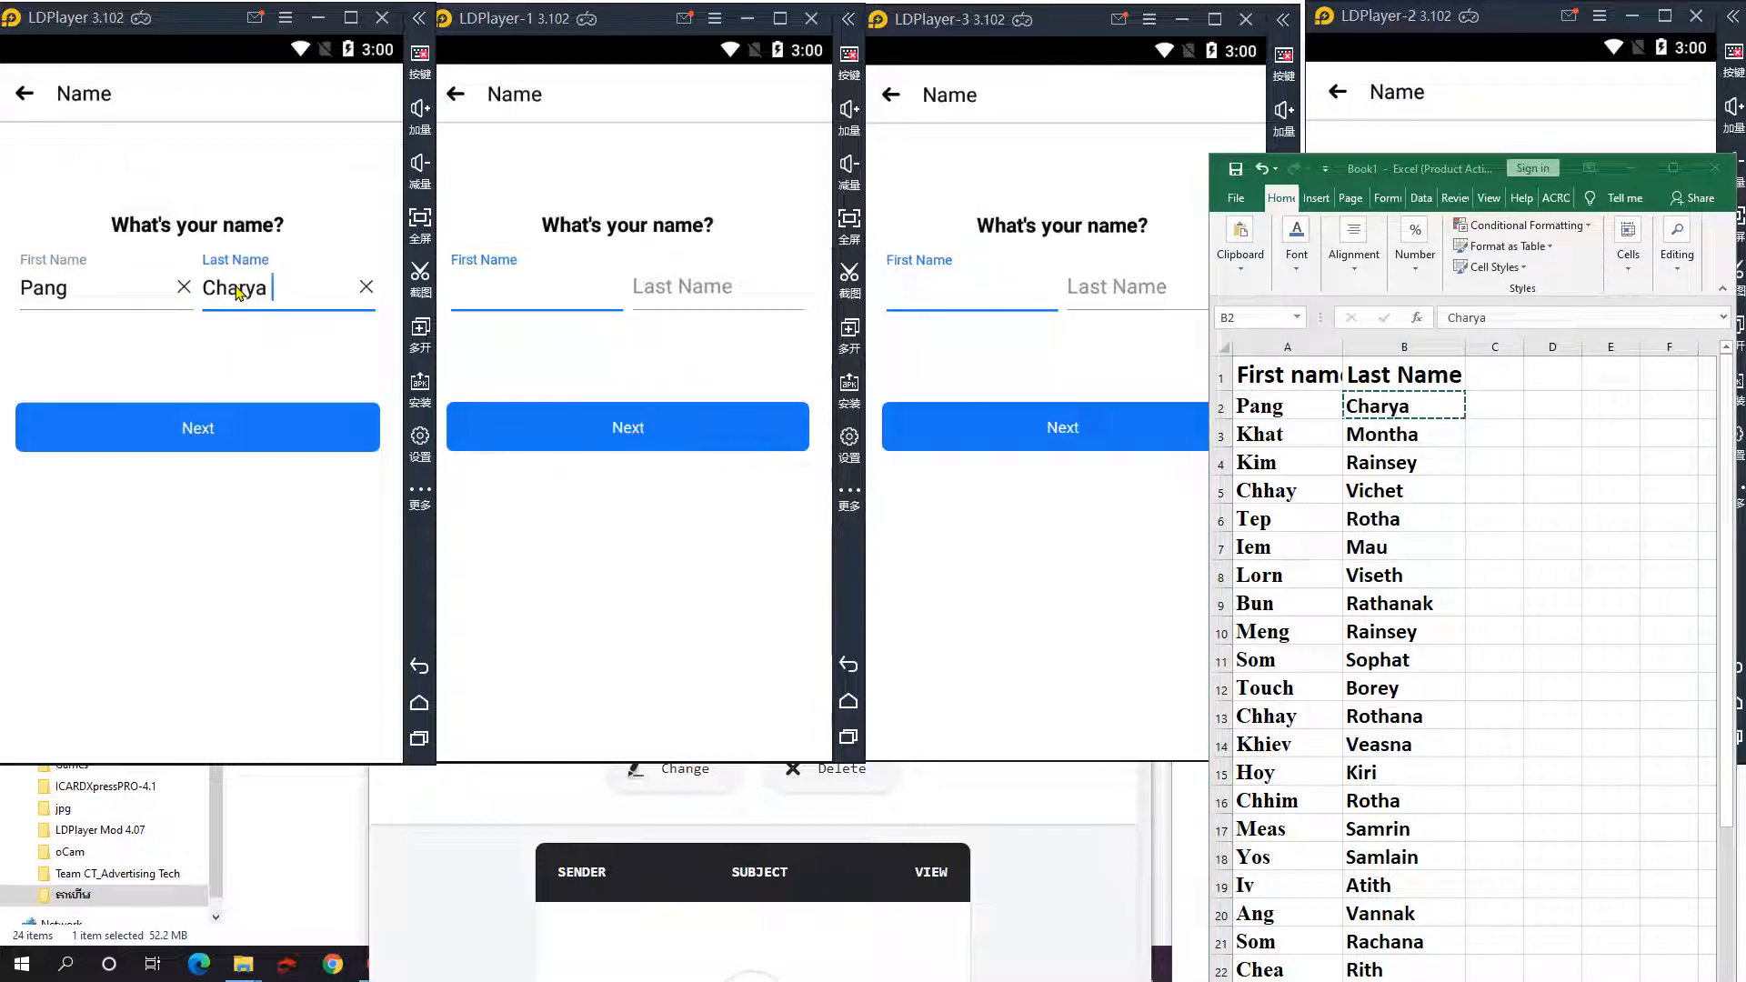
Copy the first name in cell A3 and last name in cell B3 of the Excel list into LDPlayer-1's name fields.
{"action": "left_click", "coordinate": [1275, 436]}
{"action": "key", "text": "ctrl+c"}
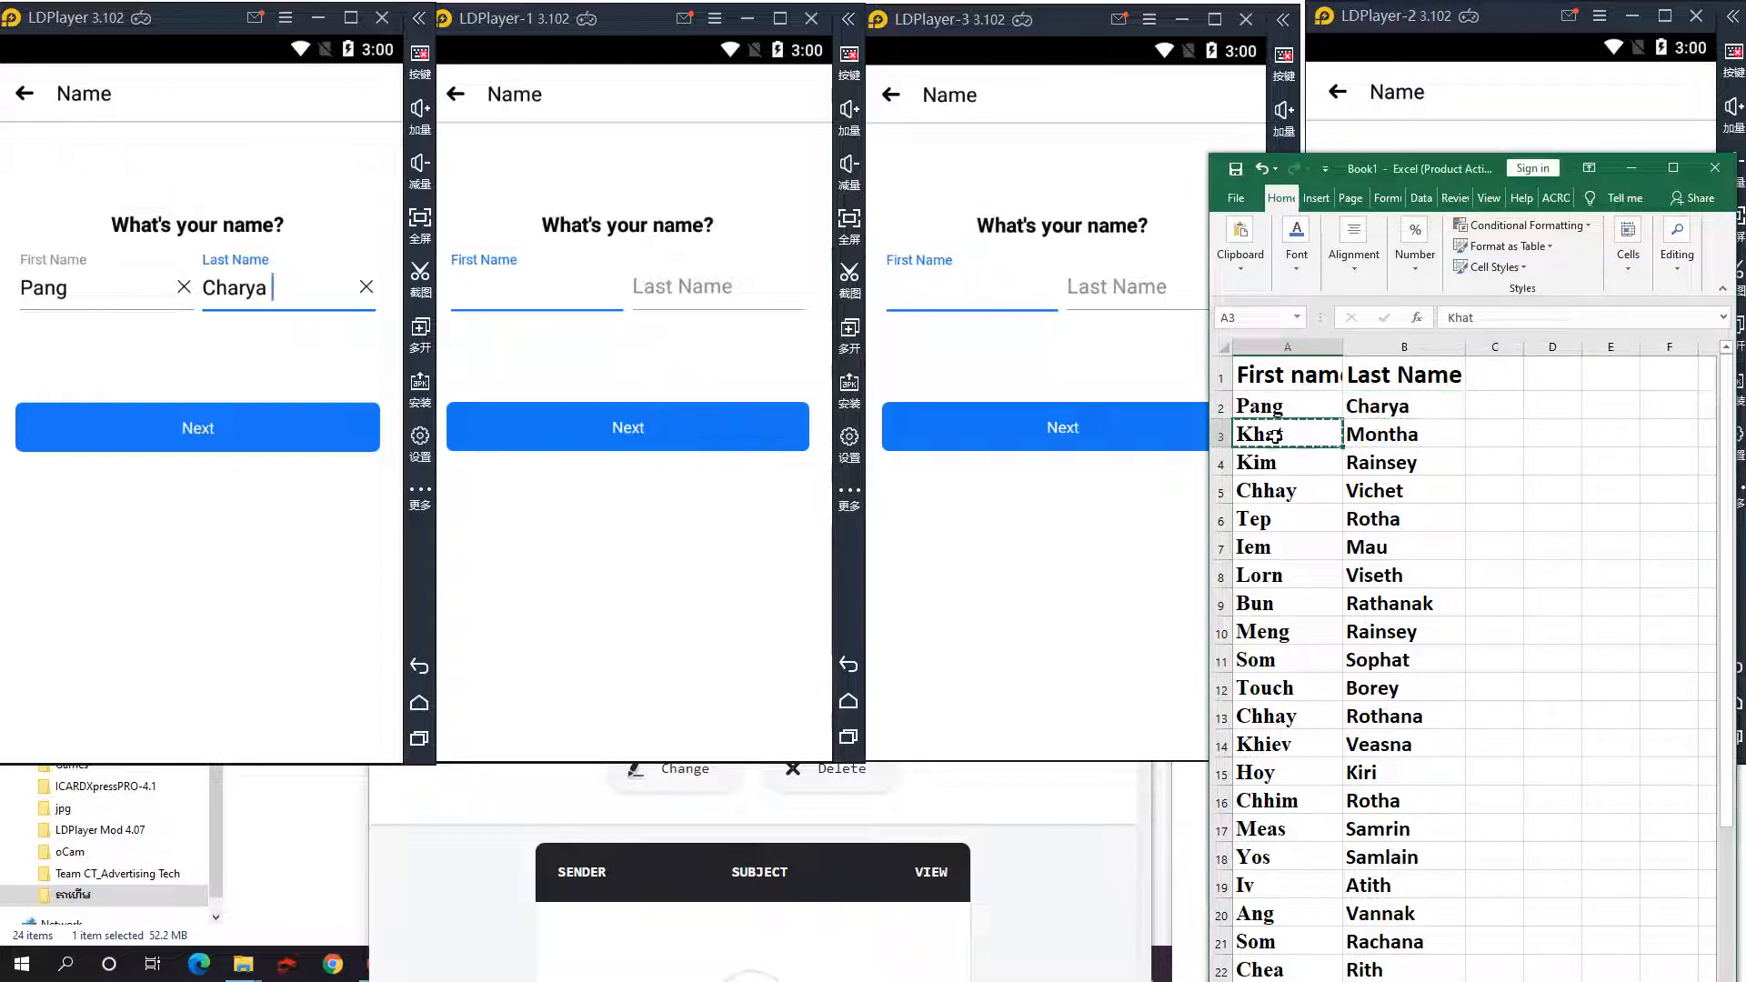
{"action": "left_click", "coordinate": [515, 296]}
{"action": "key", "text": "ctrl+v"}
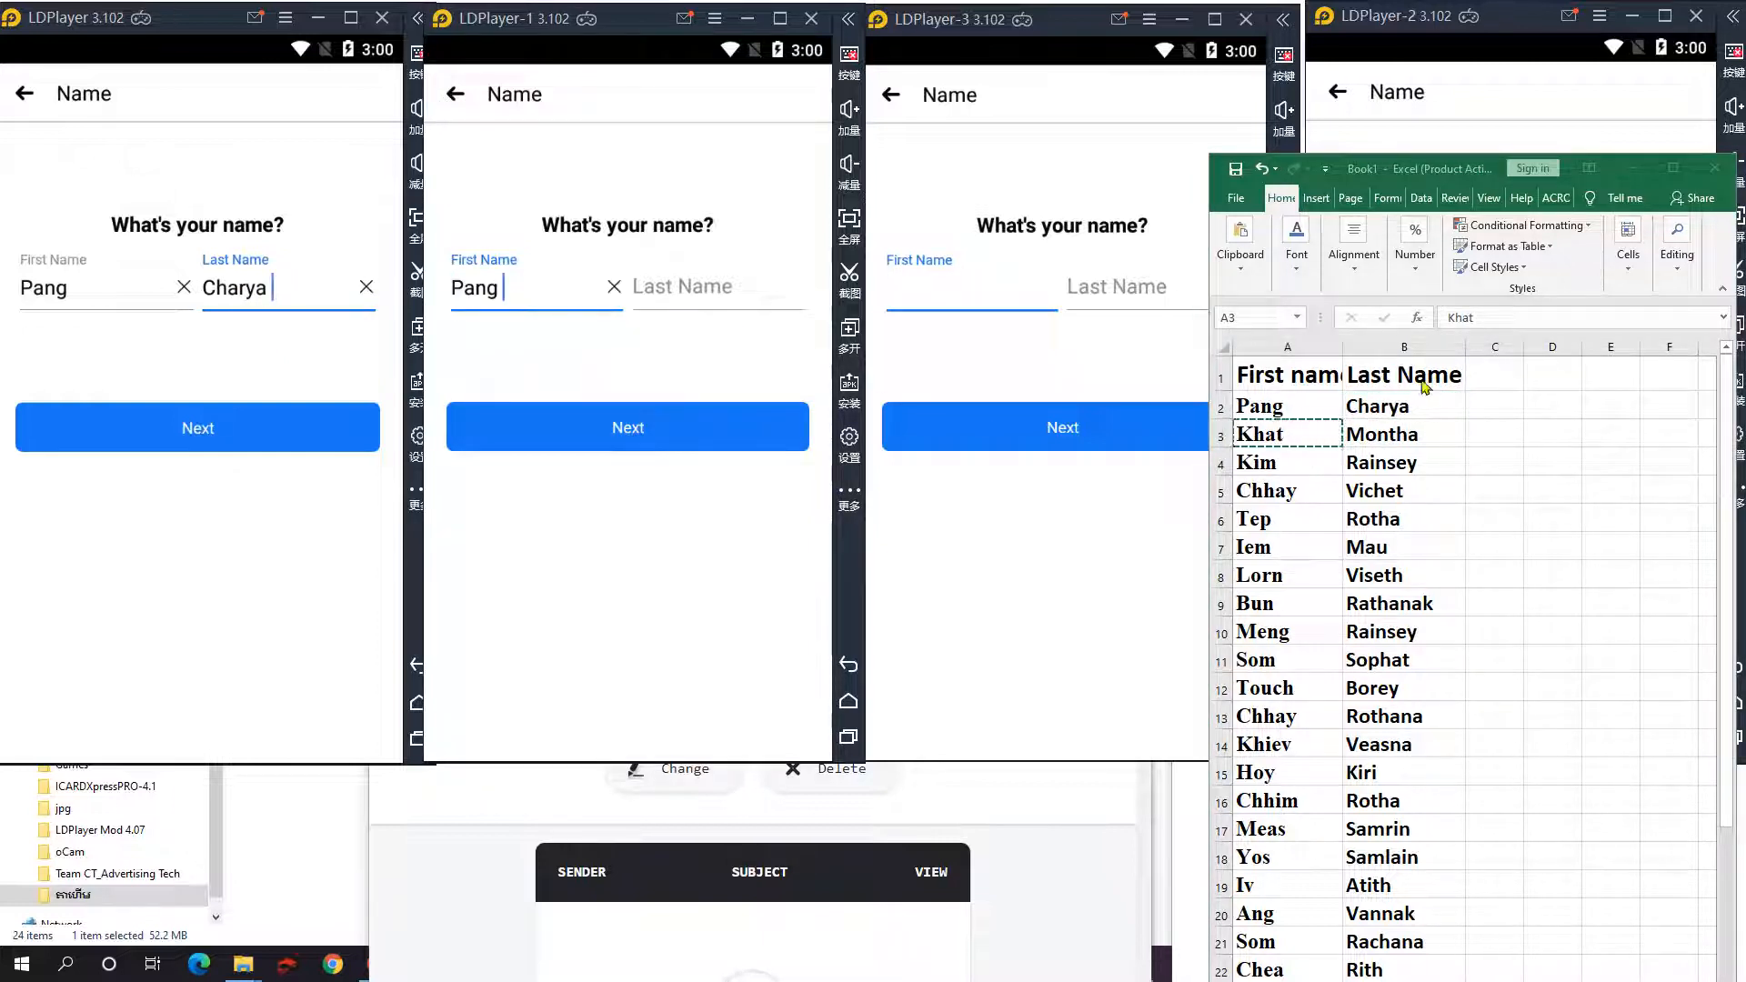
{"action": "double_click", "coordinate": [1383, 432]}
{"action": "left_click", "coordinate": [1383, 433]}
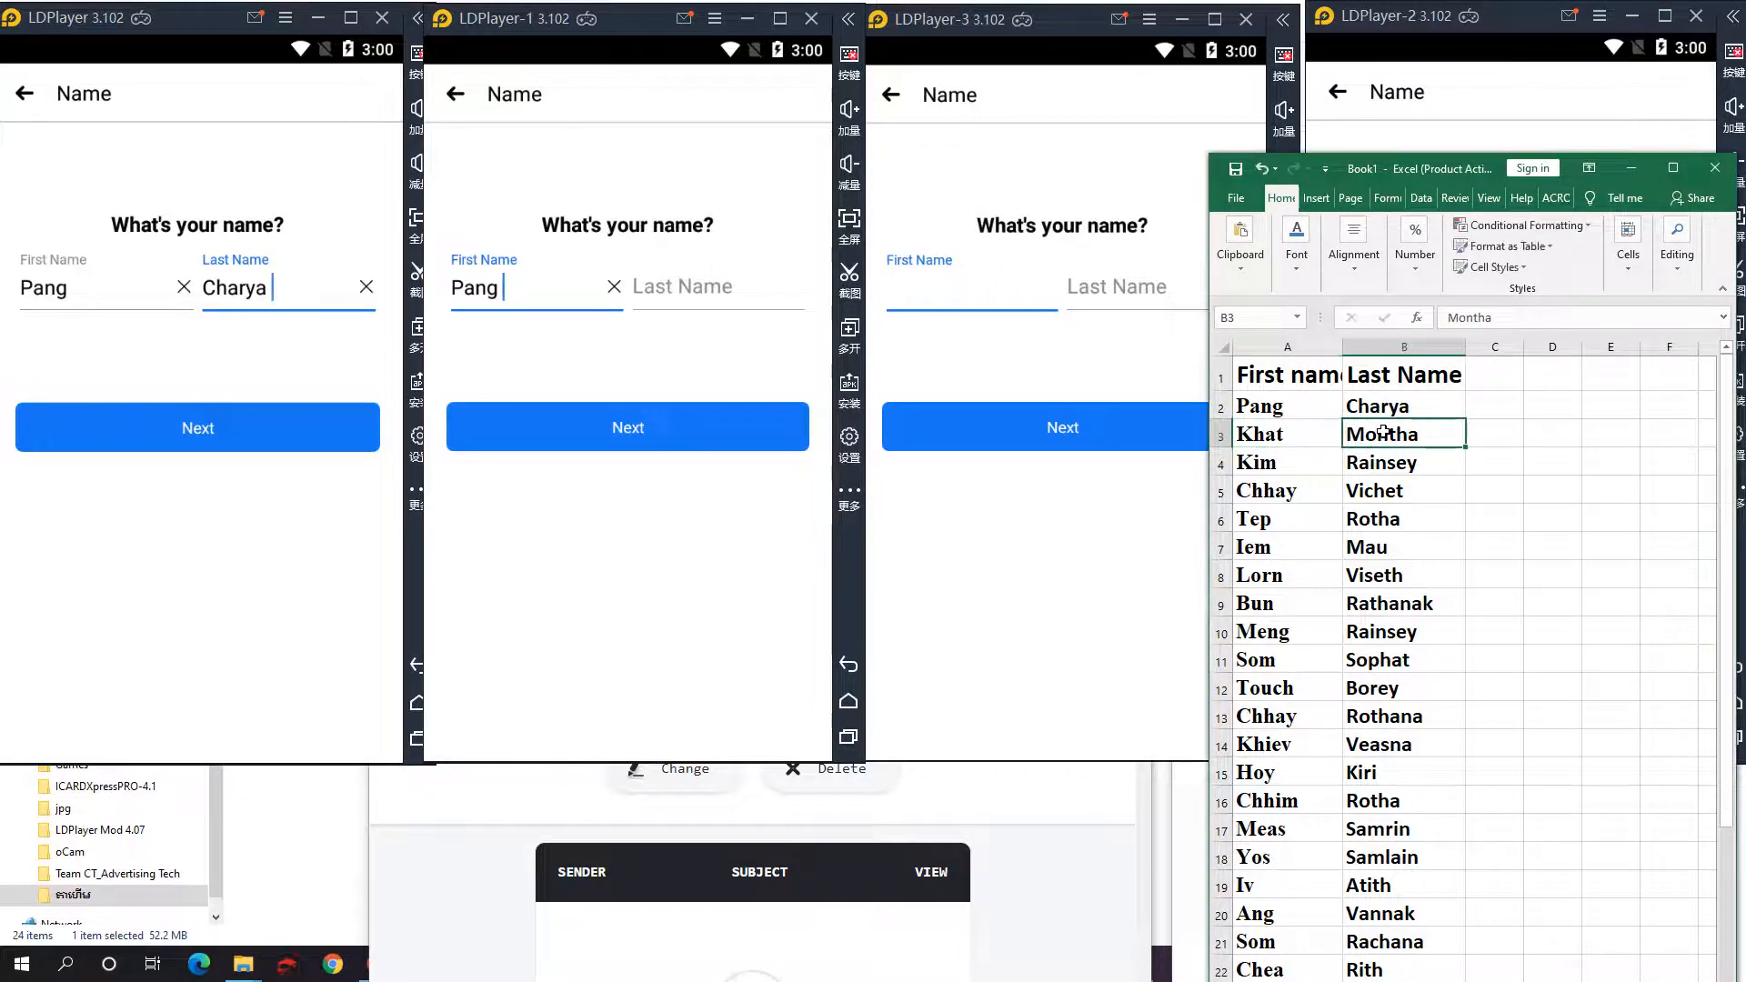
{"action": "key", "text": "ctrl+c"}
{"action": "left_click", "coordinate": [719, 289]}
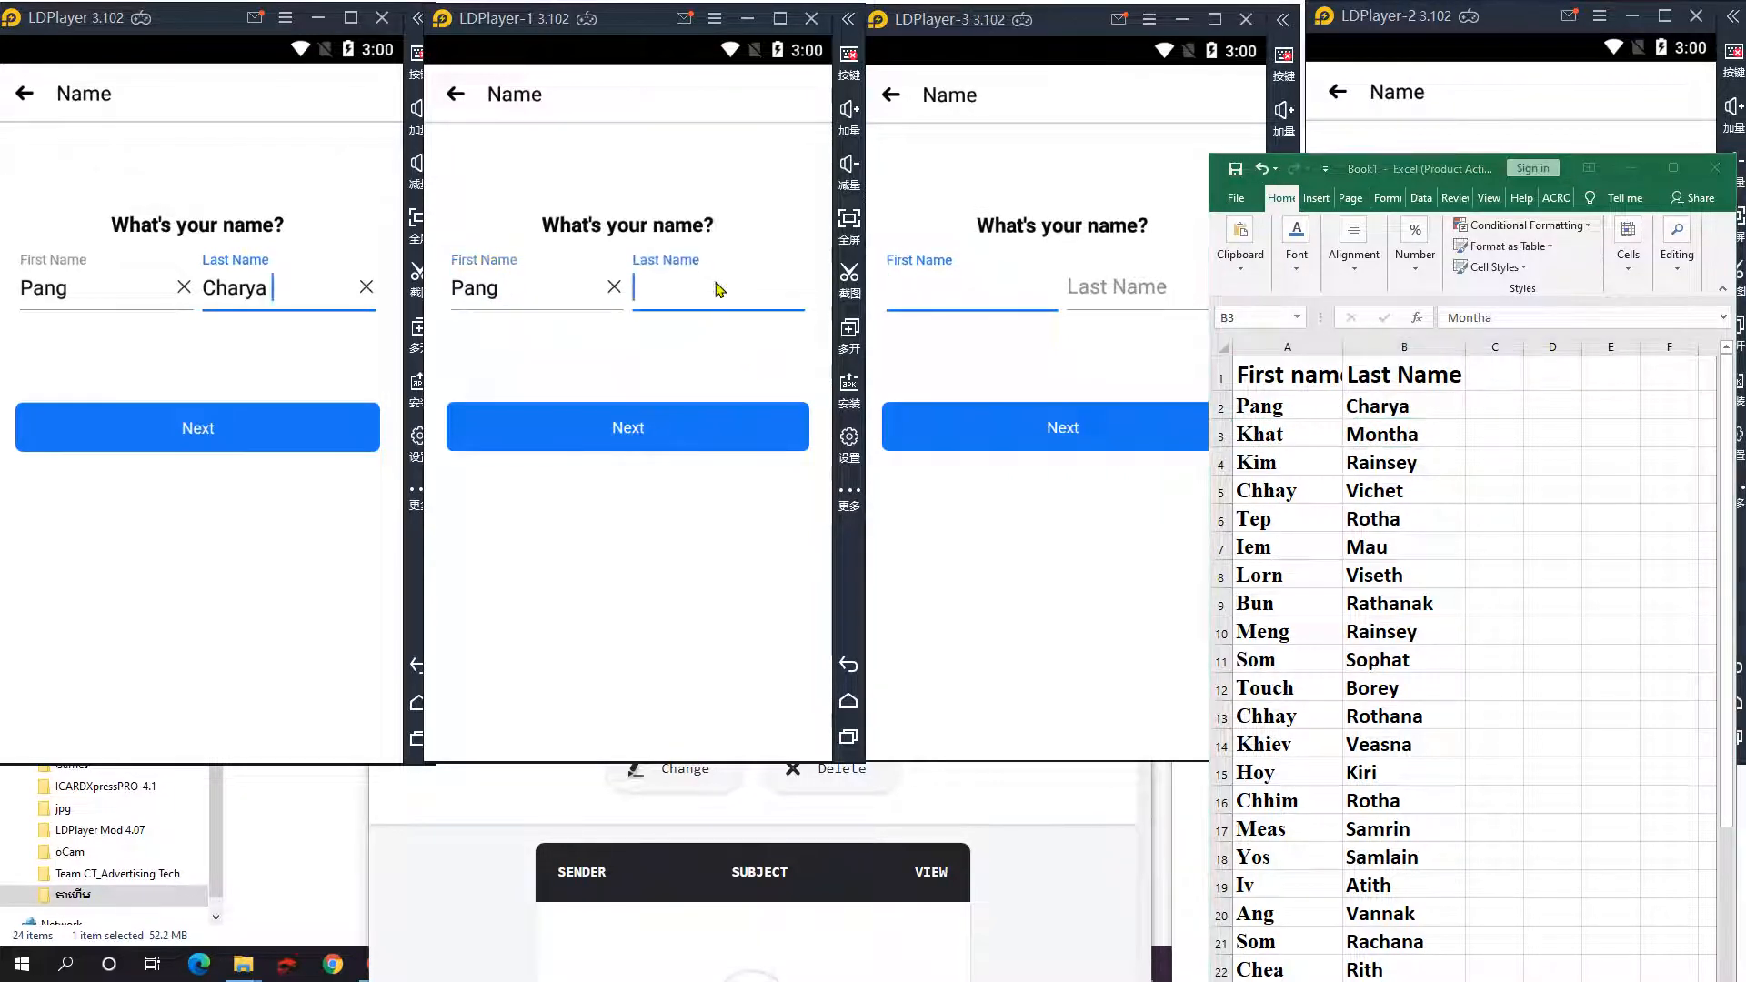
{"action": "left_click", "coordinate": [1393, 432]}
{"action": "key", "text": "ctrl+c"}
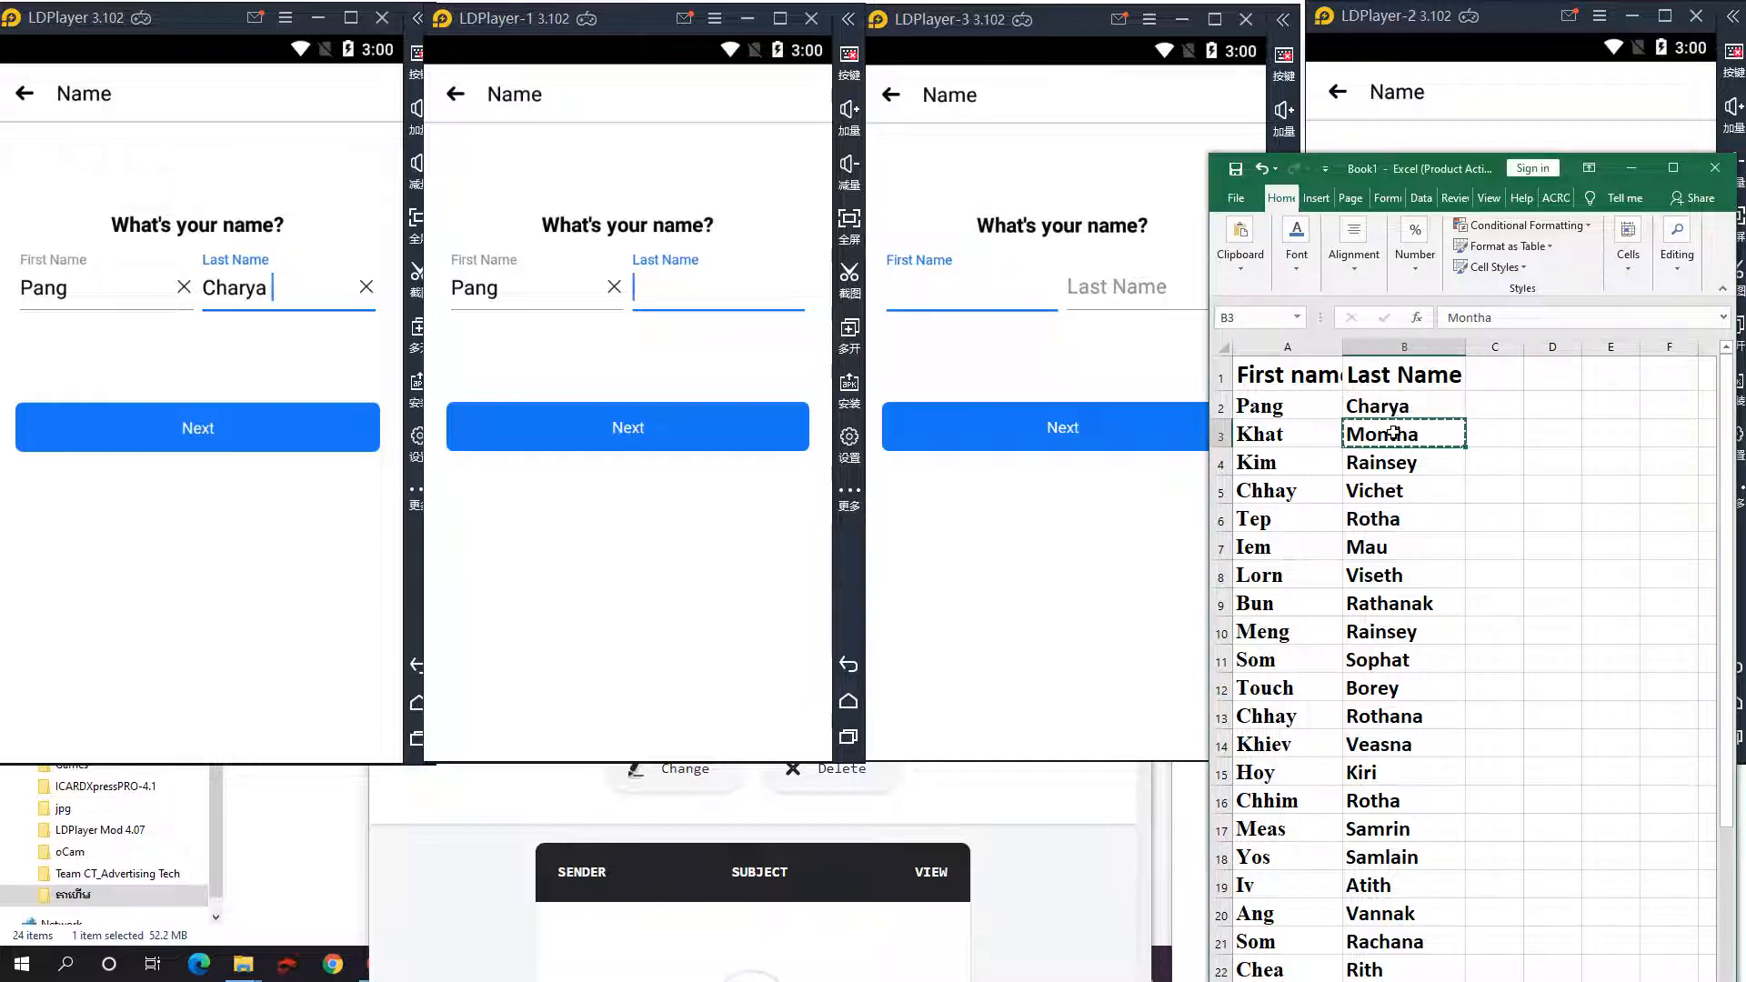
{"action": "left_click", "coordinate": [699, 295]}
{"action": "key", "text": "ctrl+v"}
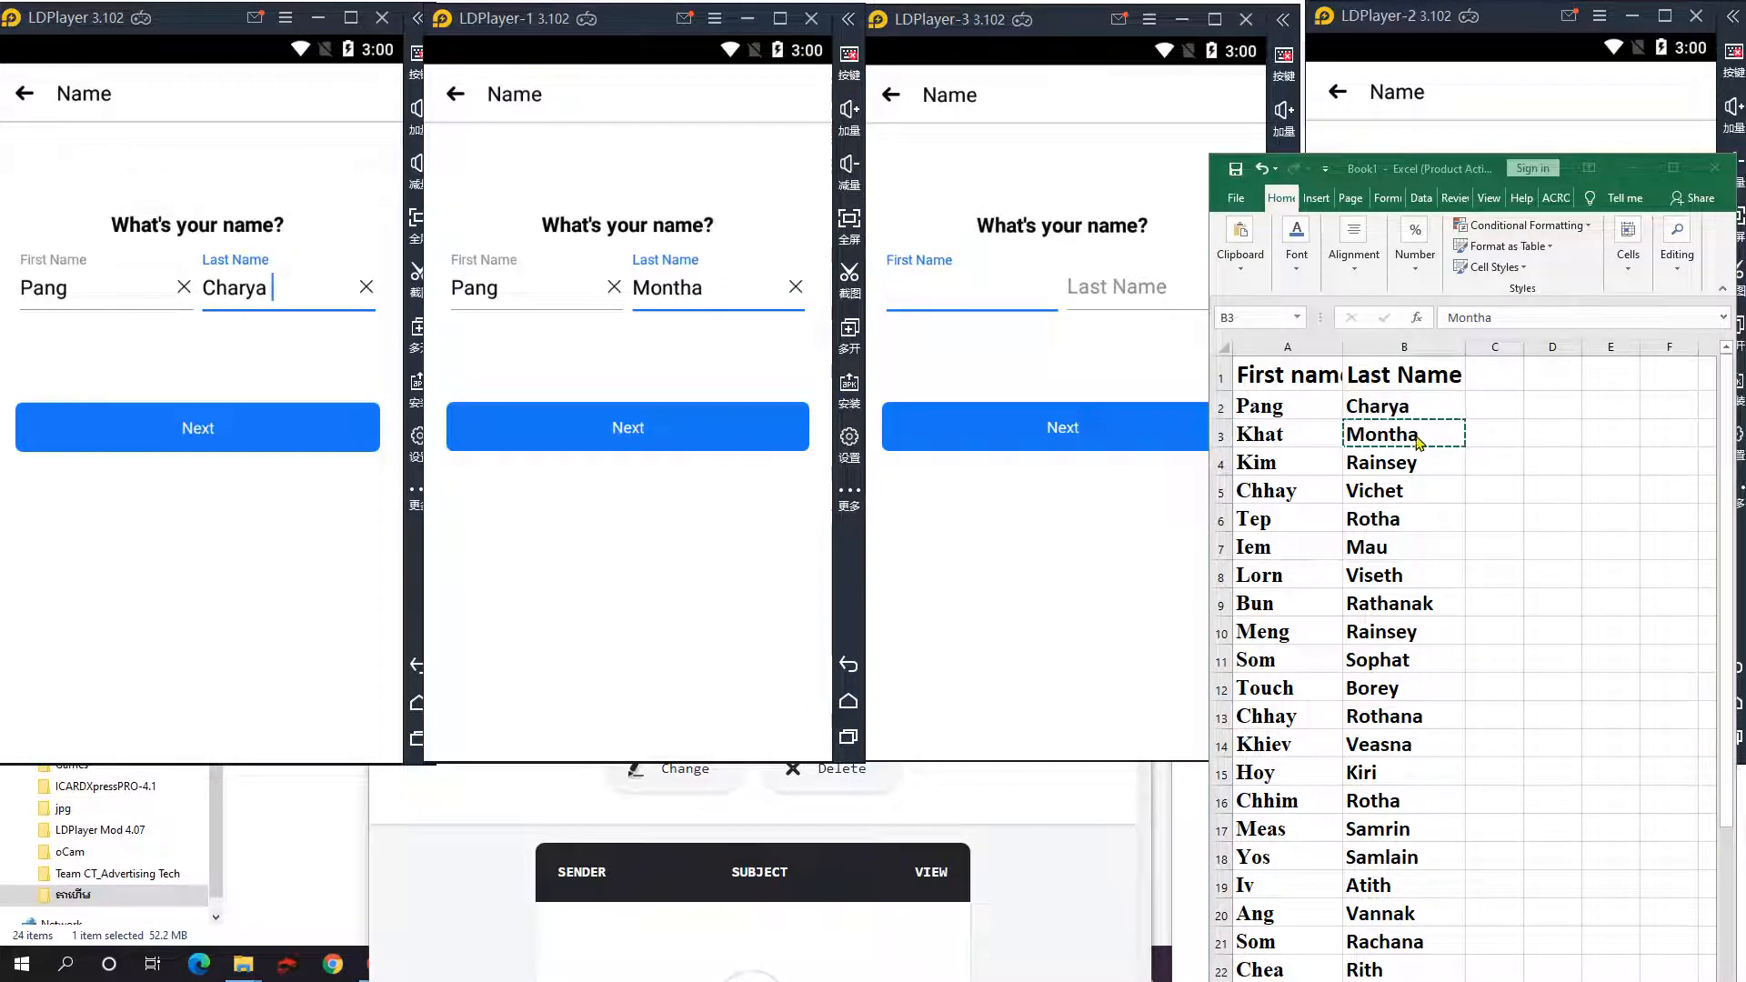
Copy the first name in cell A4 and last name in cell B4 of the Excel list into LDPlayer-3's name fields.
{"action": "left_click", "coordinate": [1268, 462]}
{"action": "key", "text": "F2"}
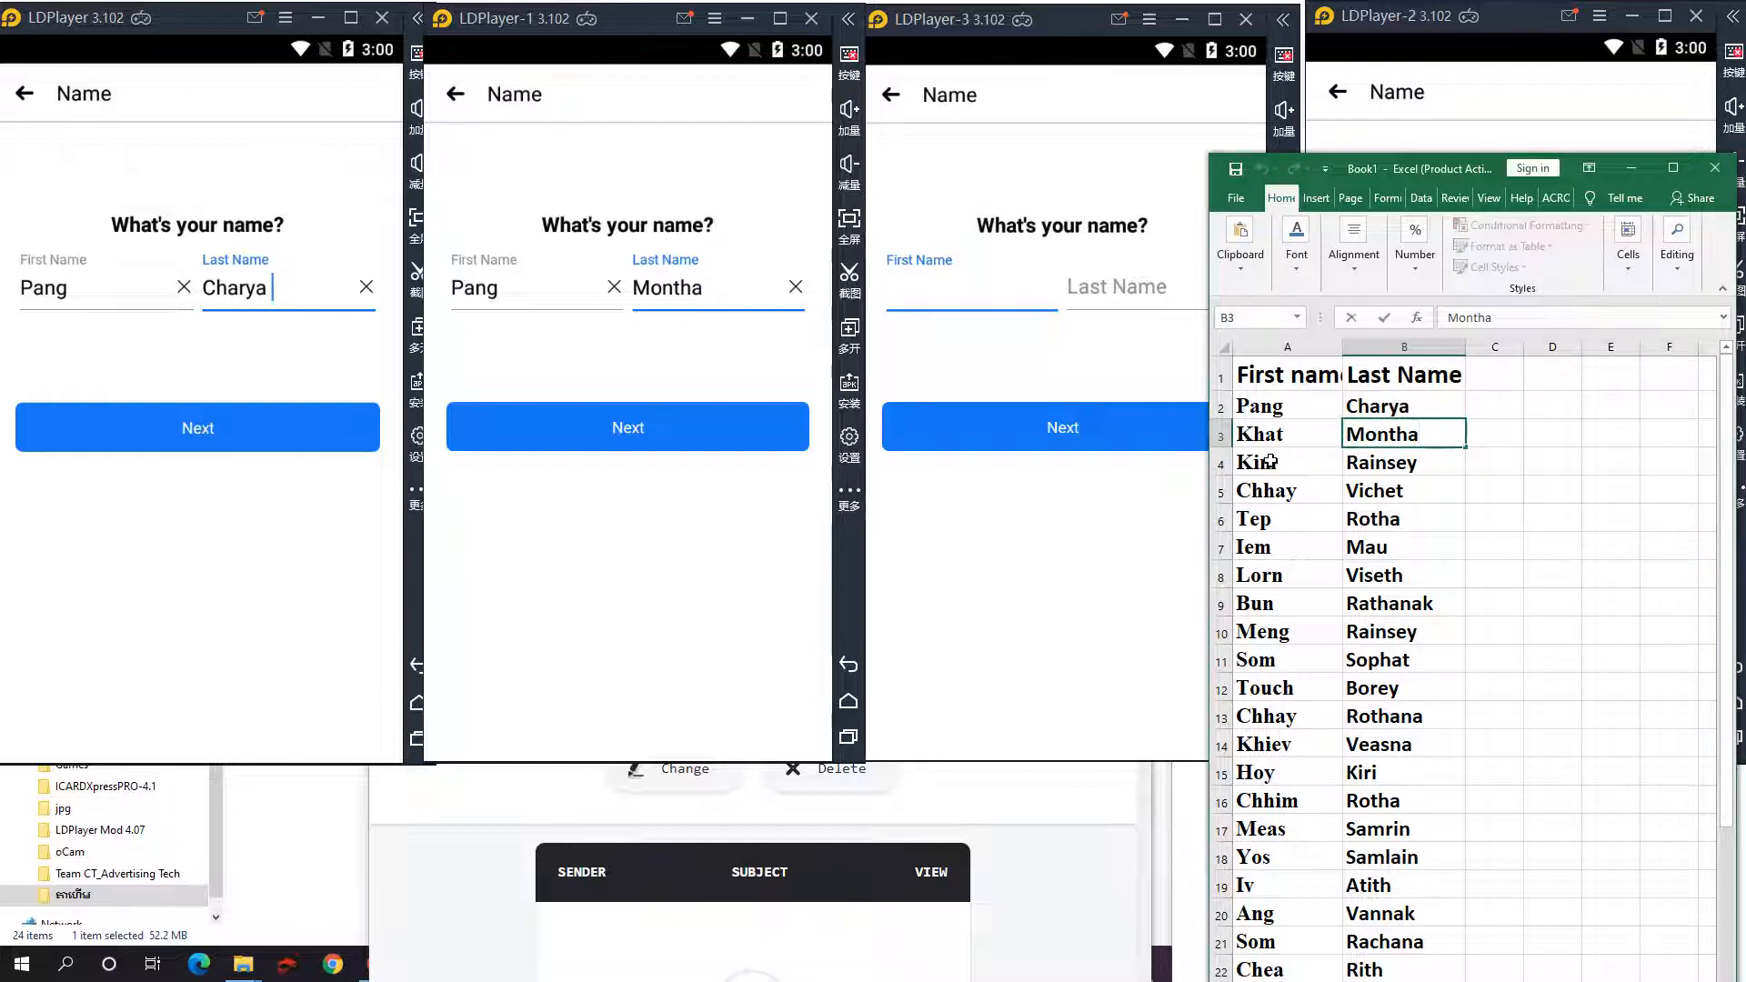
{"action": "left_click", "coordinate": [1268, 462]}
{"action": "key", "text": "ctrl+c"}
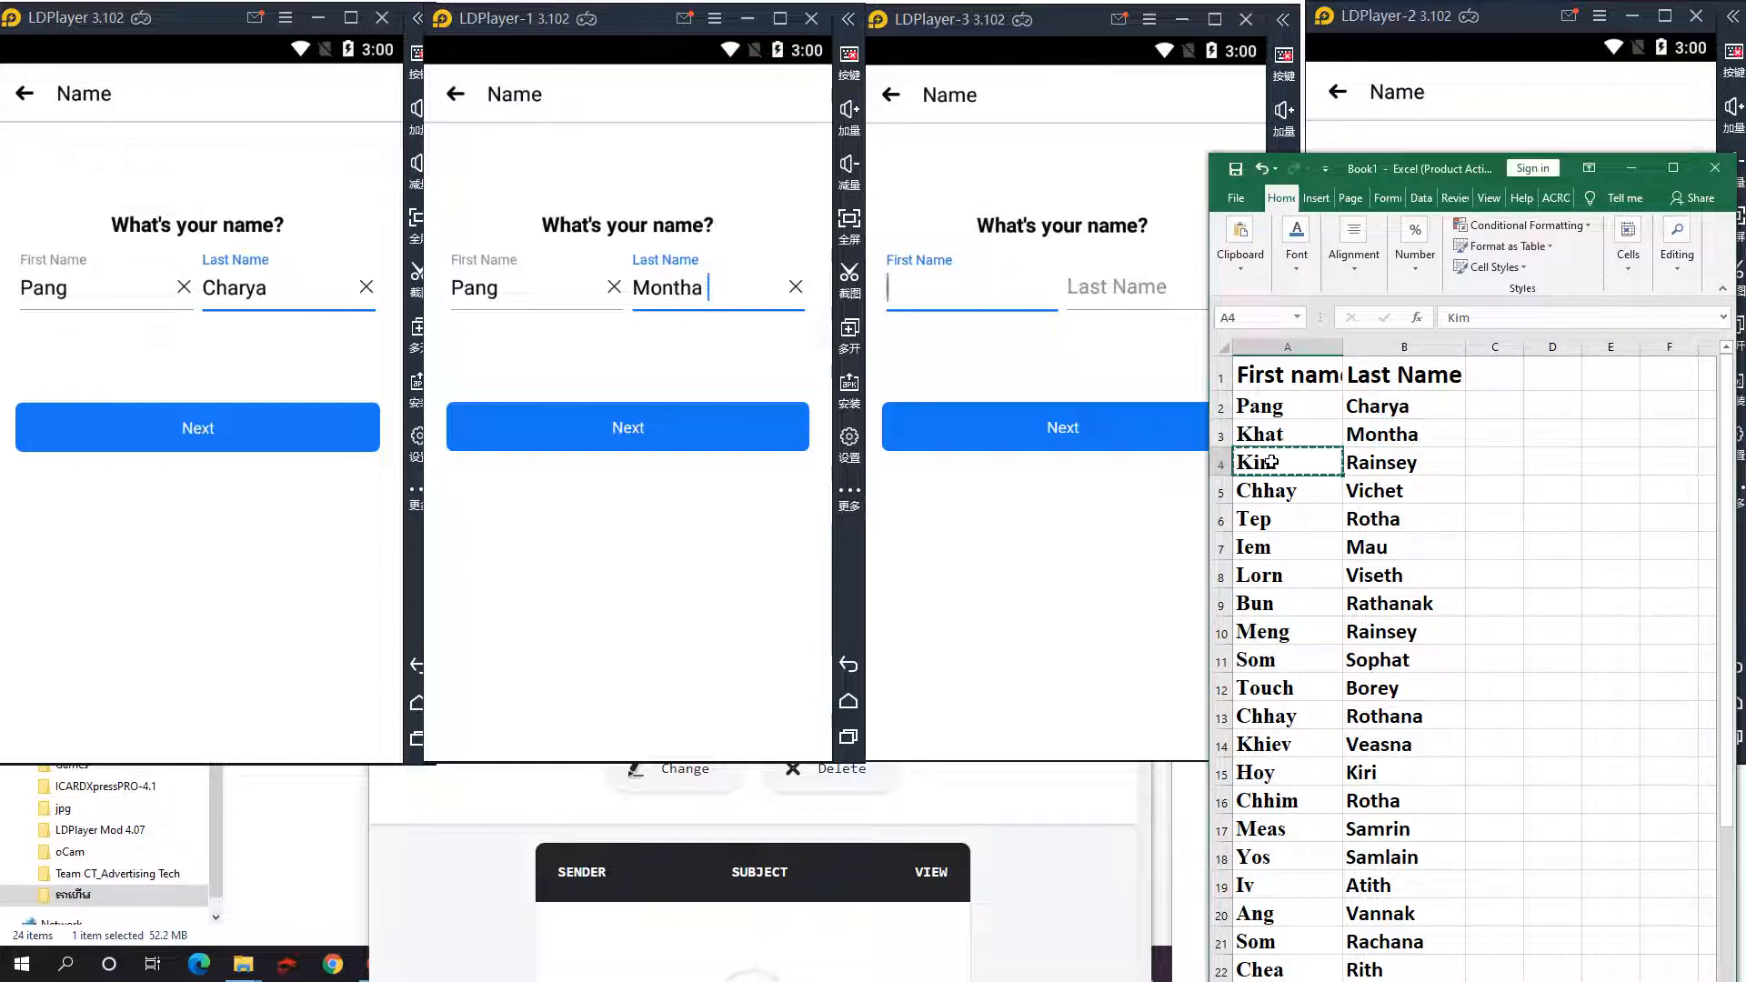
{"action": "left_click", "coordinate": [928, 282]}
{"action": "key", "text": "ctrl+v"}
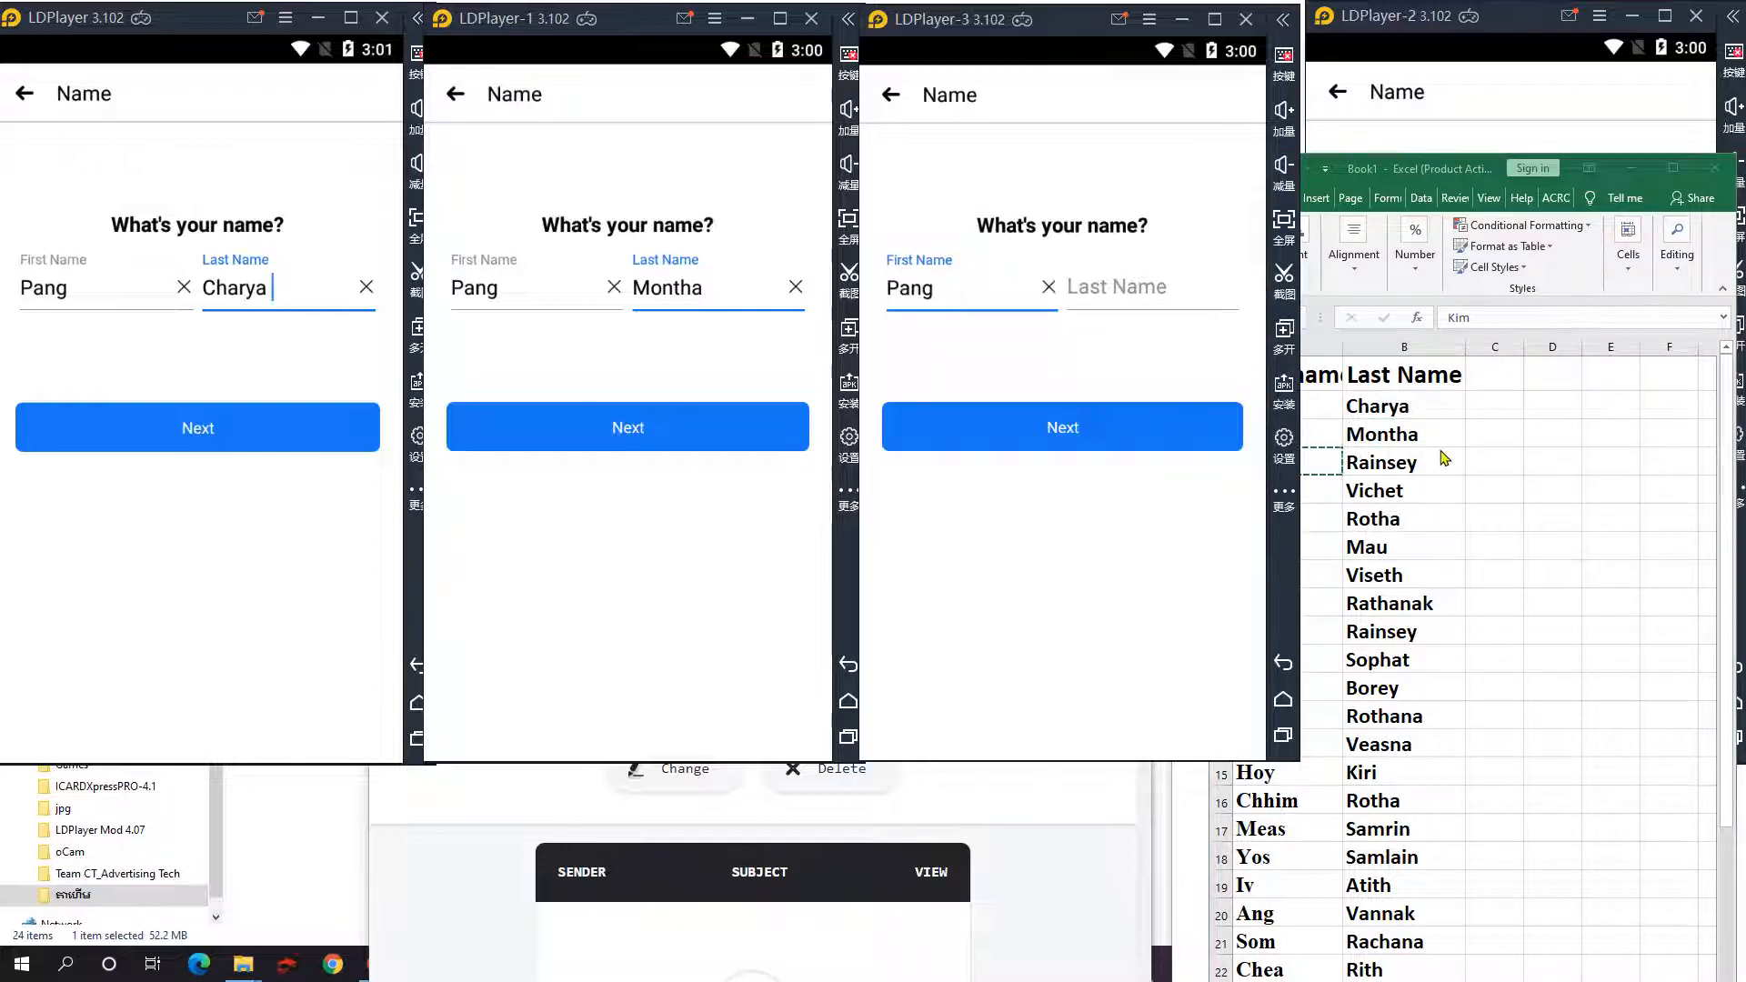
{"action": "left_click", "coordinate": [1412, 464]}
{"action": "key", "text": "ctrl+c"}
{"action": "left_click", "coordinate": [1109, 291]}
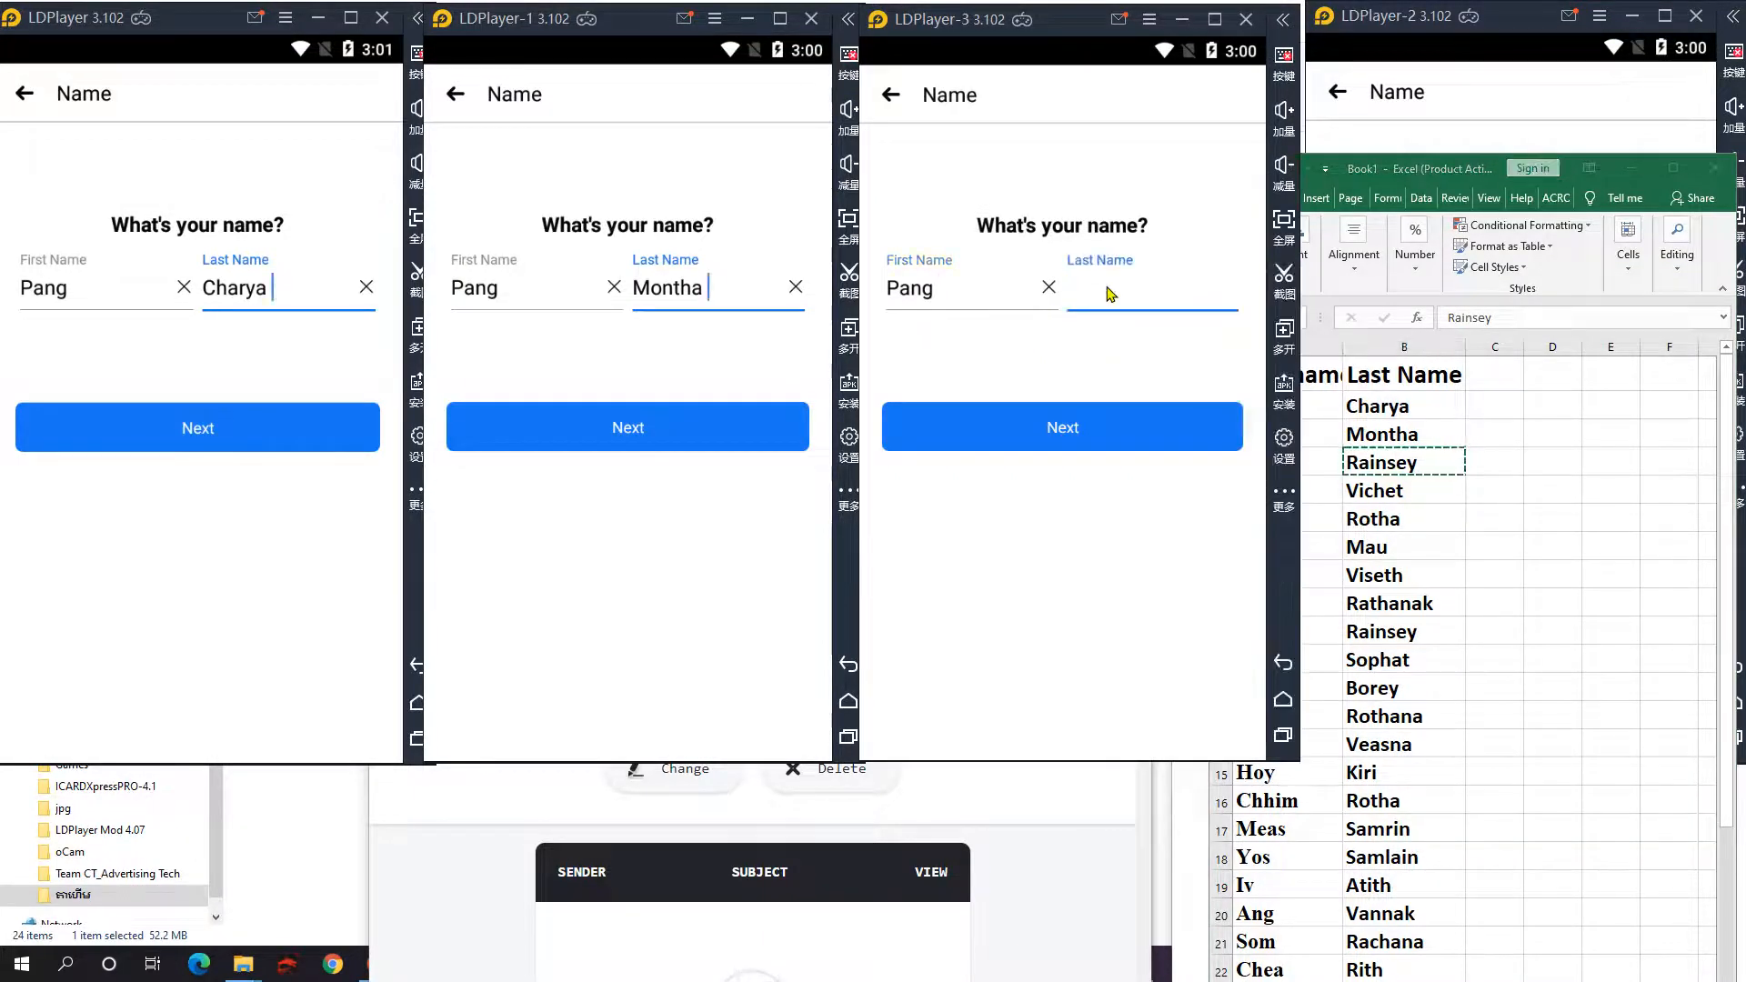
{"action": "key", "text": "ctrl+v"}
Copy the first name in cell A5 and last name in cell B5 of the Excel list into LDPlayer-2's name fields.
{"action": "left_click", "coordinate": [1461, 654]}
{"action": "left_click", "coordinate": [1301, 492]}
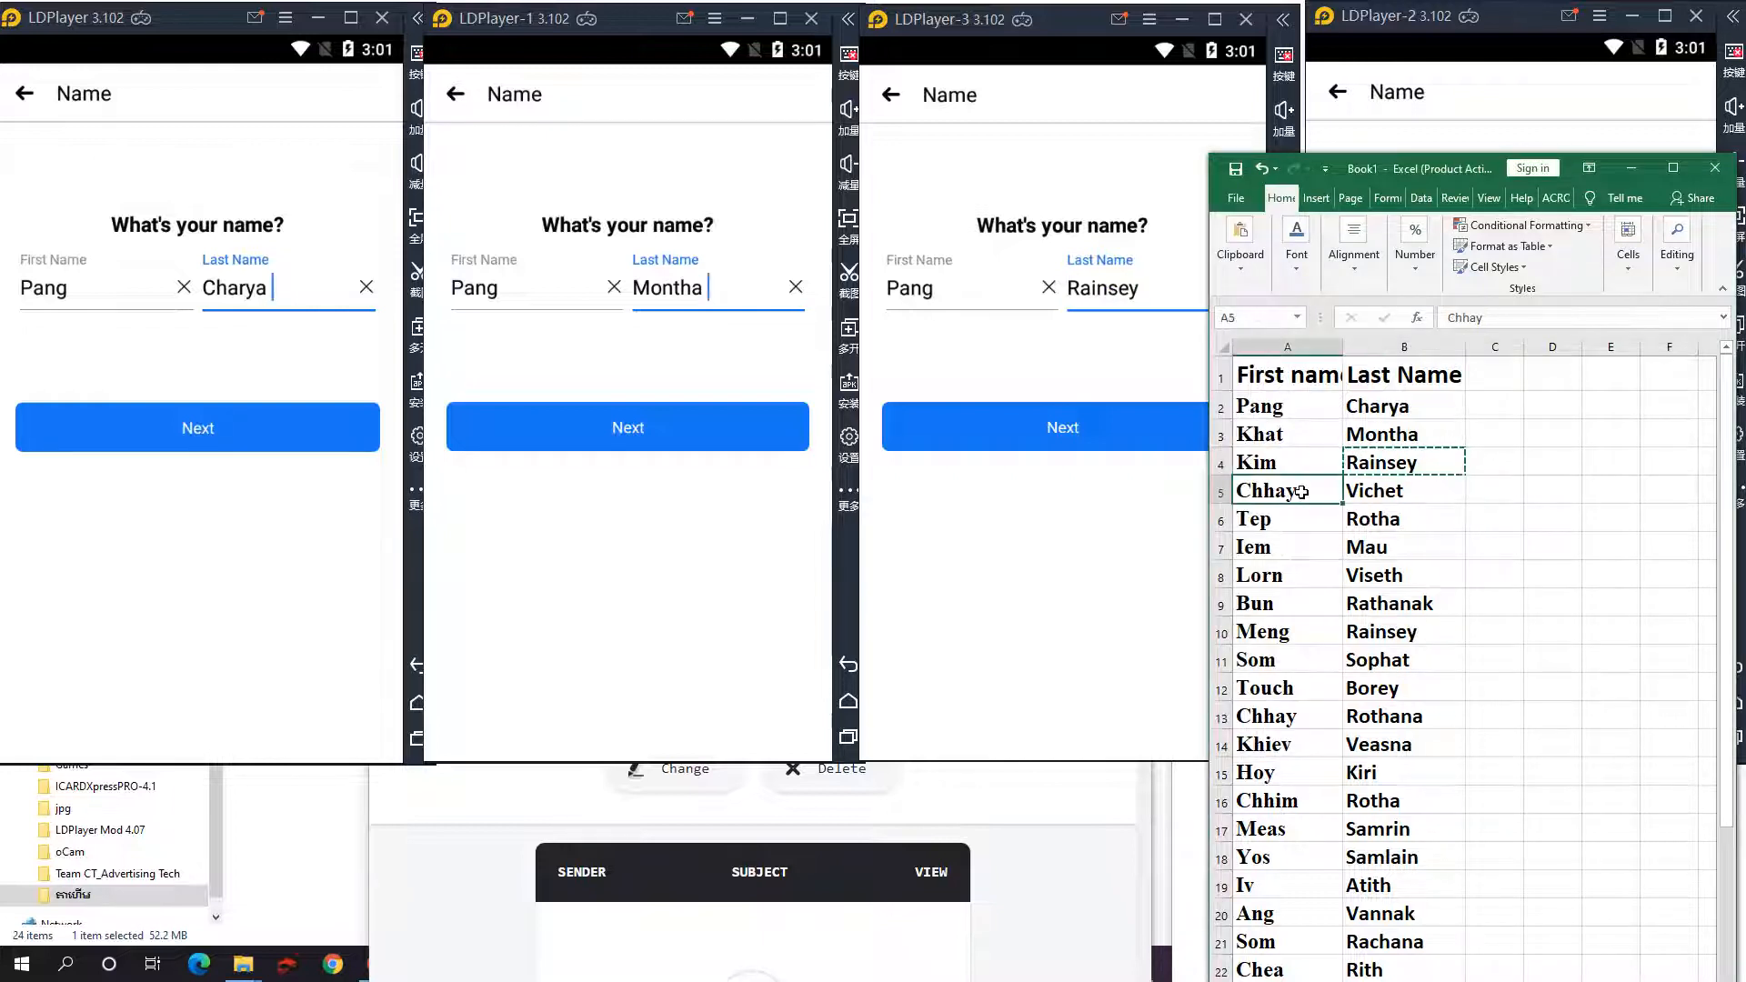
{"action": "key", "text": "ctrl+c"}
{"action": "left_click", "coordinate": [1386, 244]}
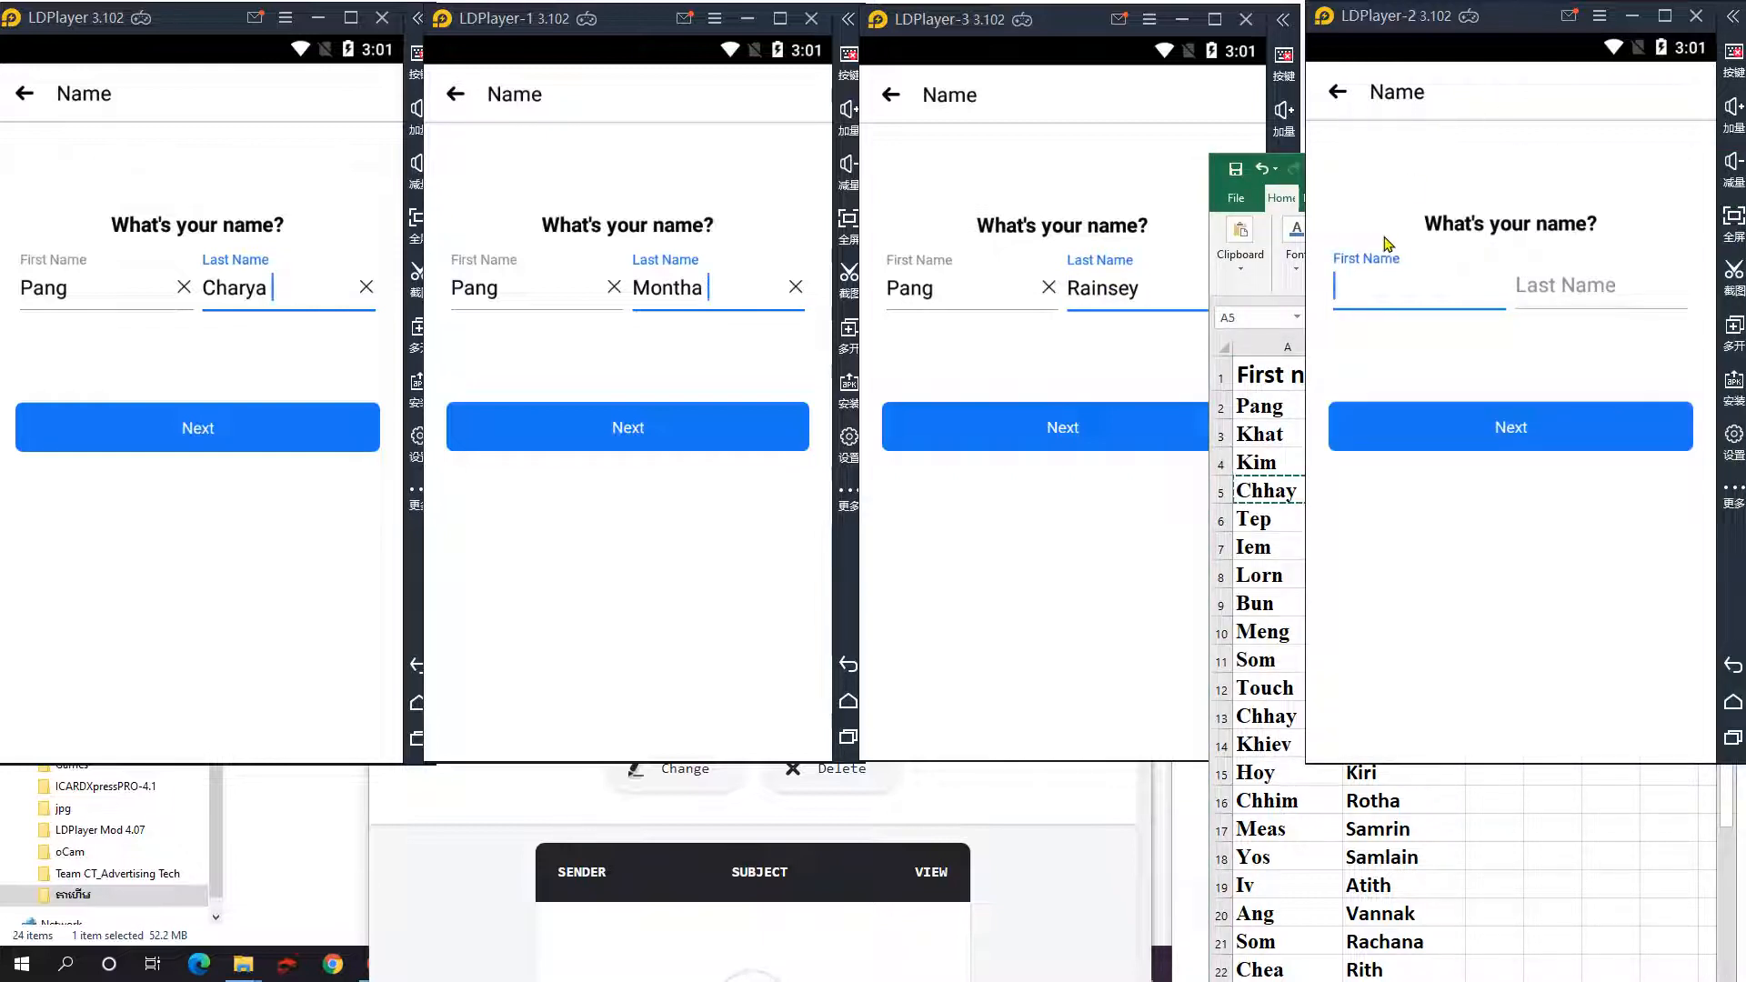
{"action": "key", "text": "ctrl+v"}
{"action": "key", "text": "alt+Tab"}
{"action": "left_click", "coordinate": [1435, 503]}
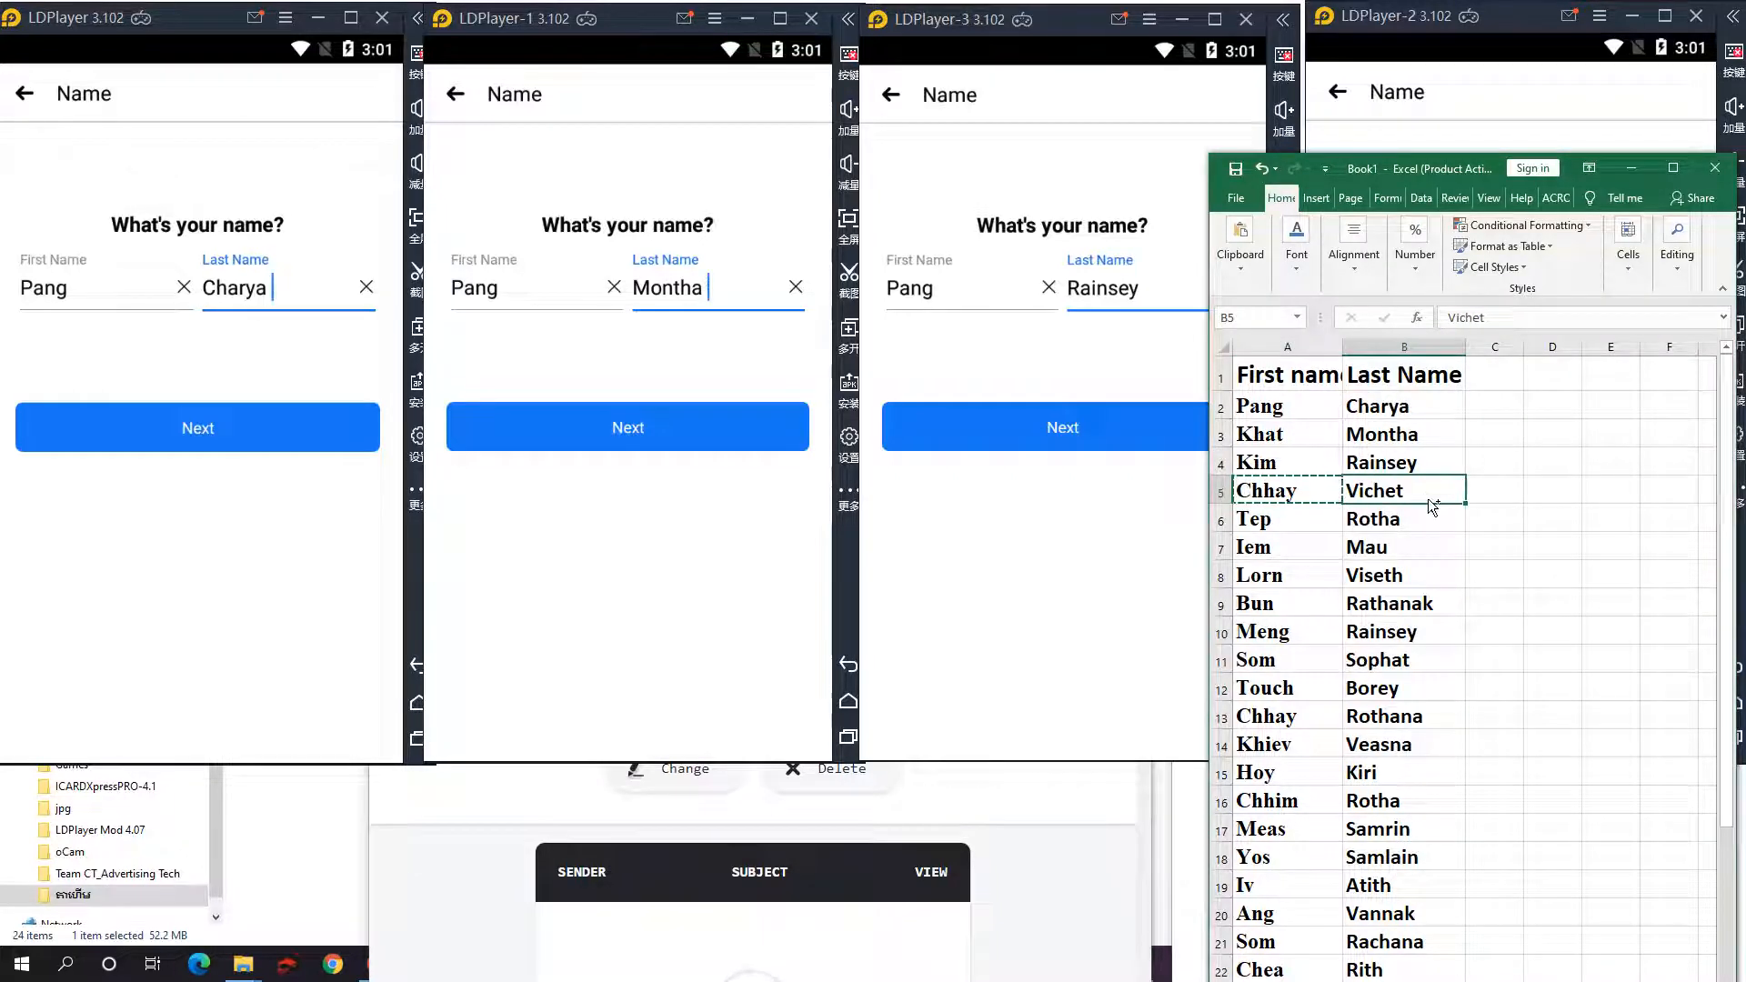
{"action": "key", "text": "ctrl+c"}
{"action": "left_click", "coordinate": [1505, 95]}
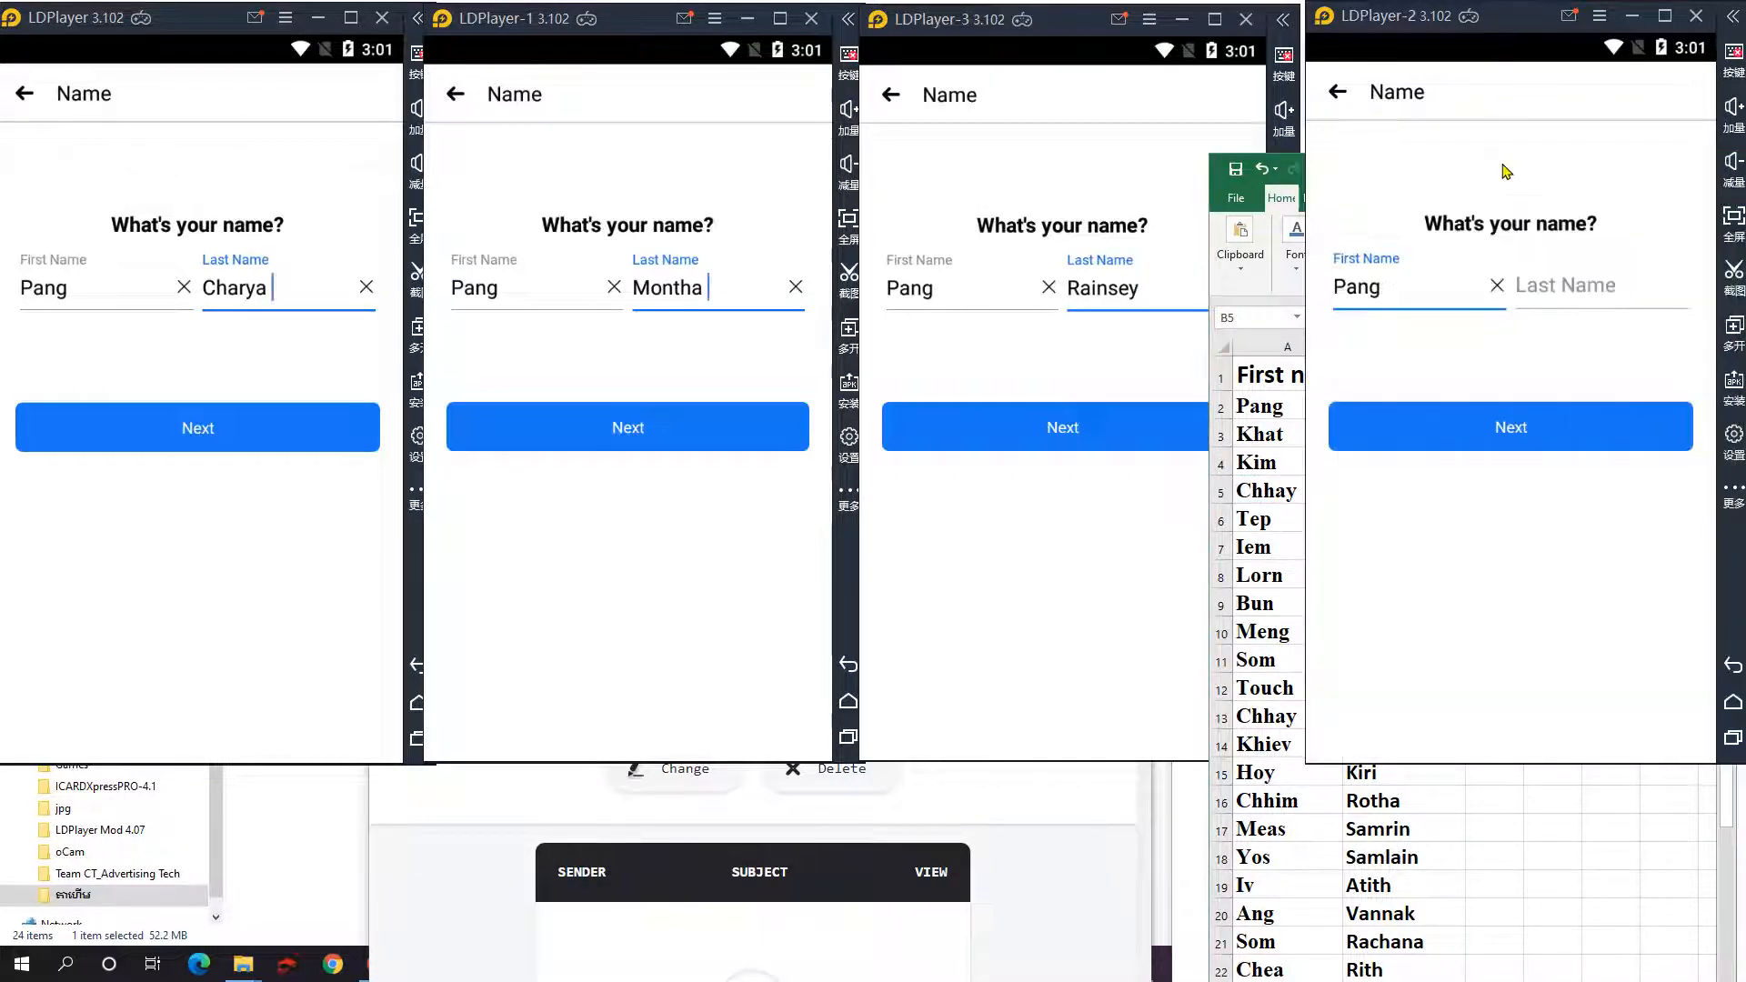
{"action": "left_click", "coordinate": [1582, 289]}
{"action": "key", "text": "ctrl+v"}
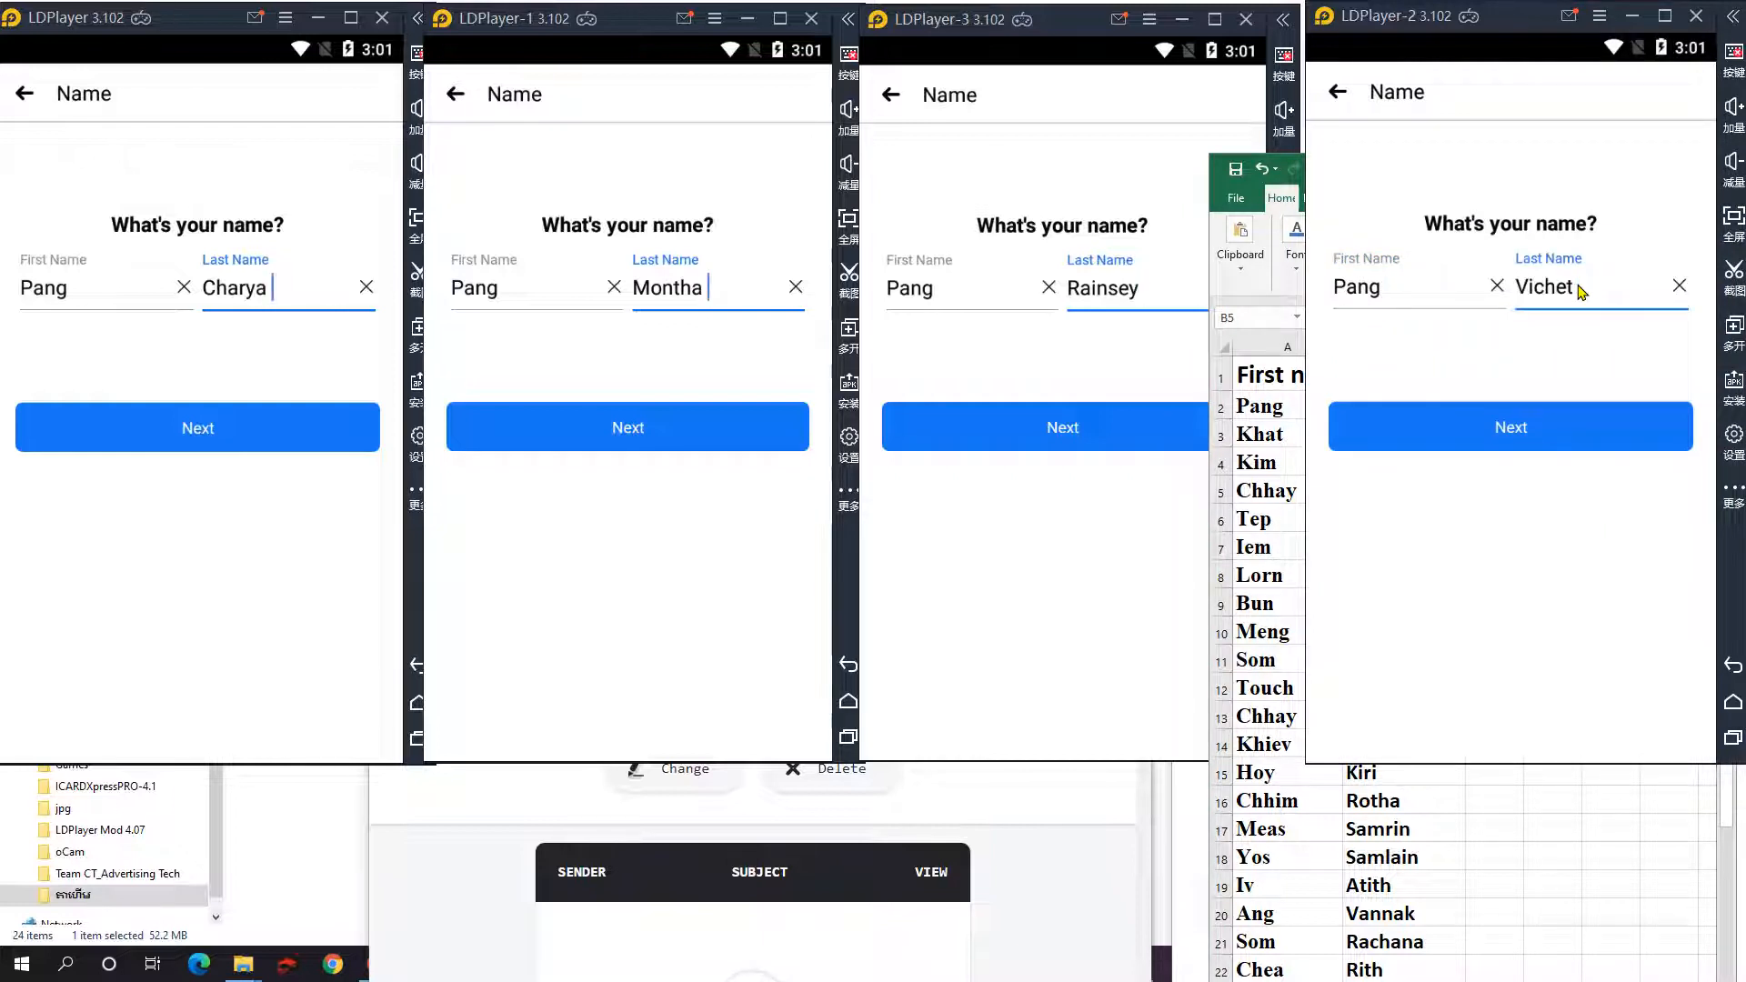
Bring LDPlayer-3 fully into view and submit the entered names in all four players to reach the birthday page.
{"action": "left_click", "coordinate": [1098, 156]}
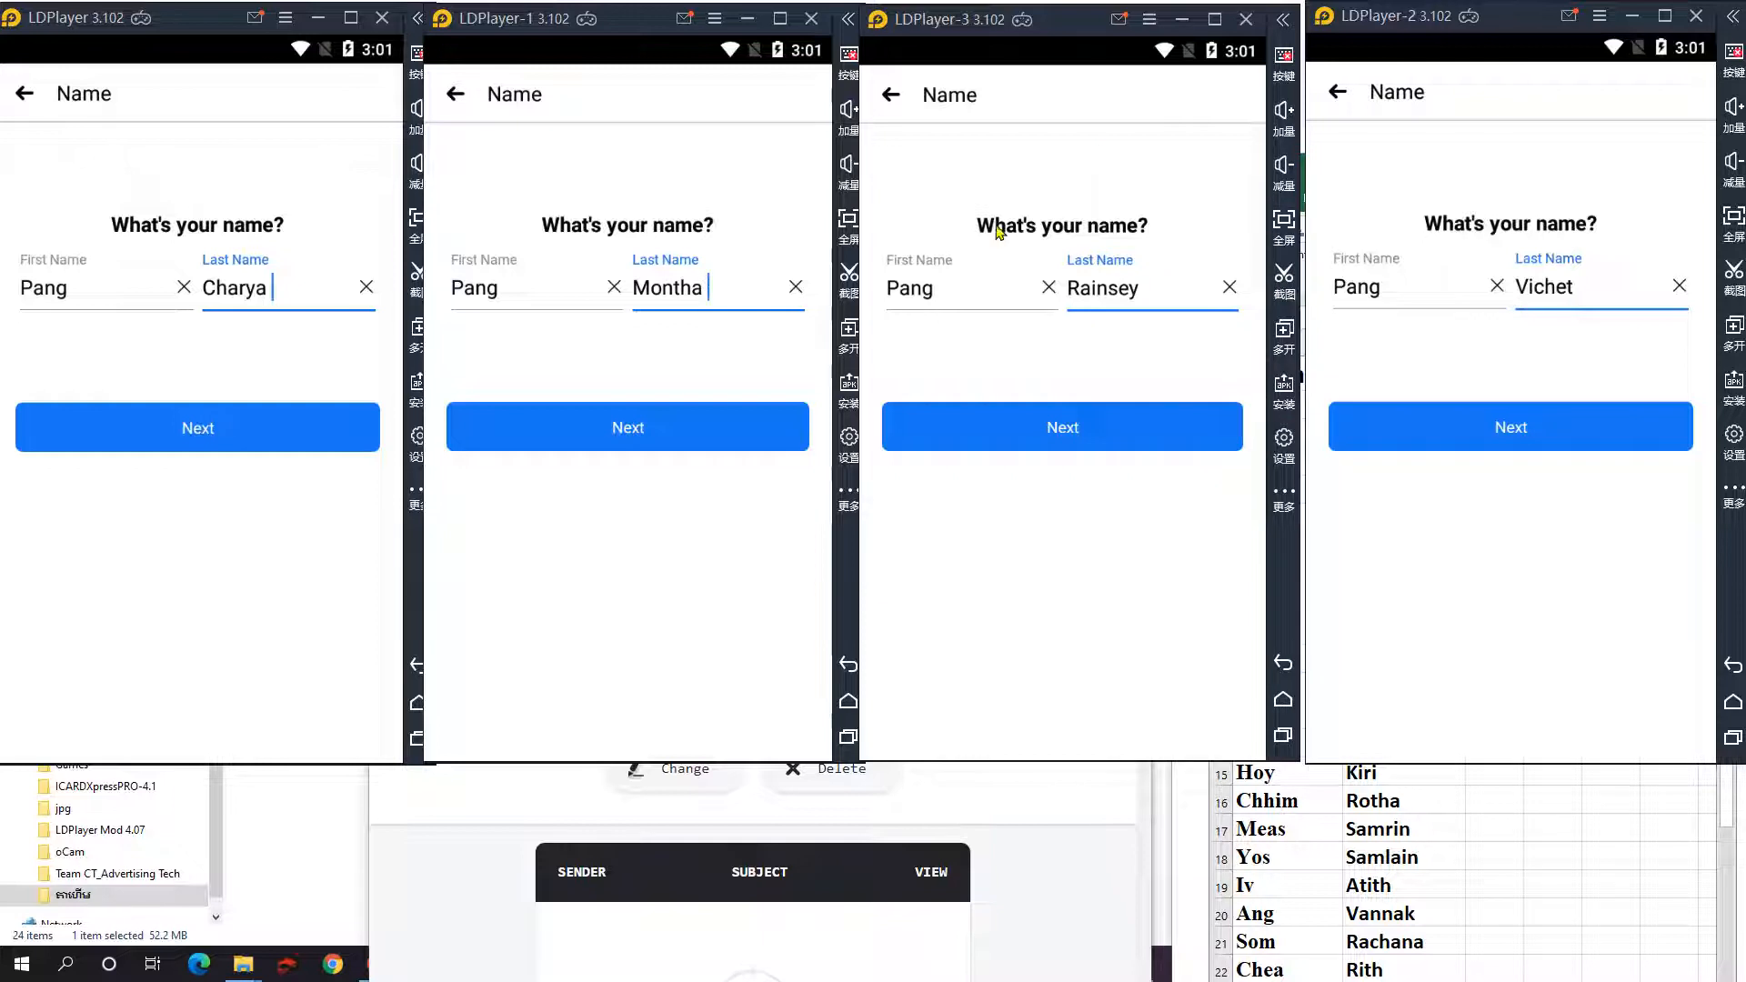
{"action": "left_click", "coordinate": [193, 443]}
{"action": "left_click", "coordinate": [615, 451]}
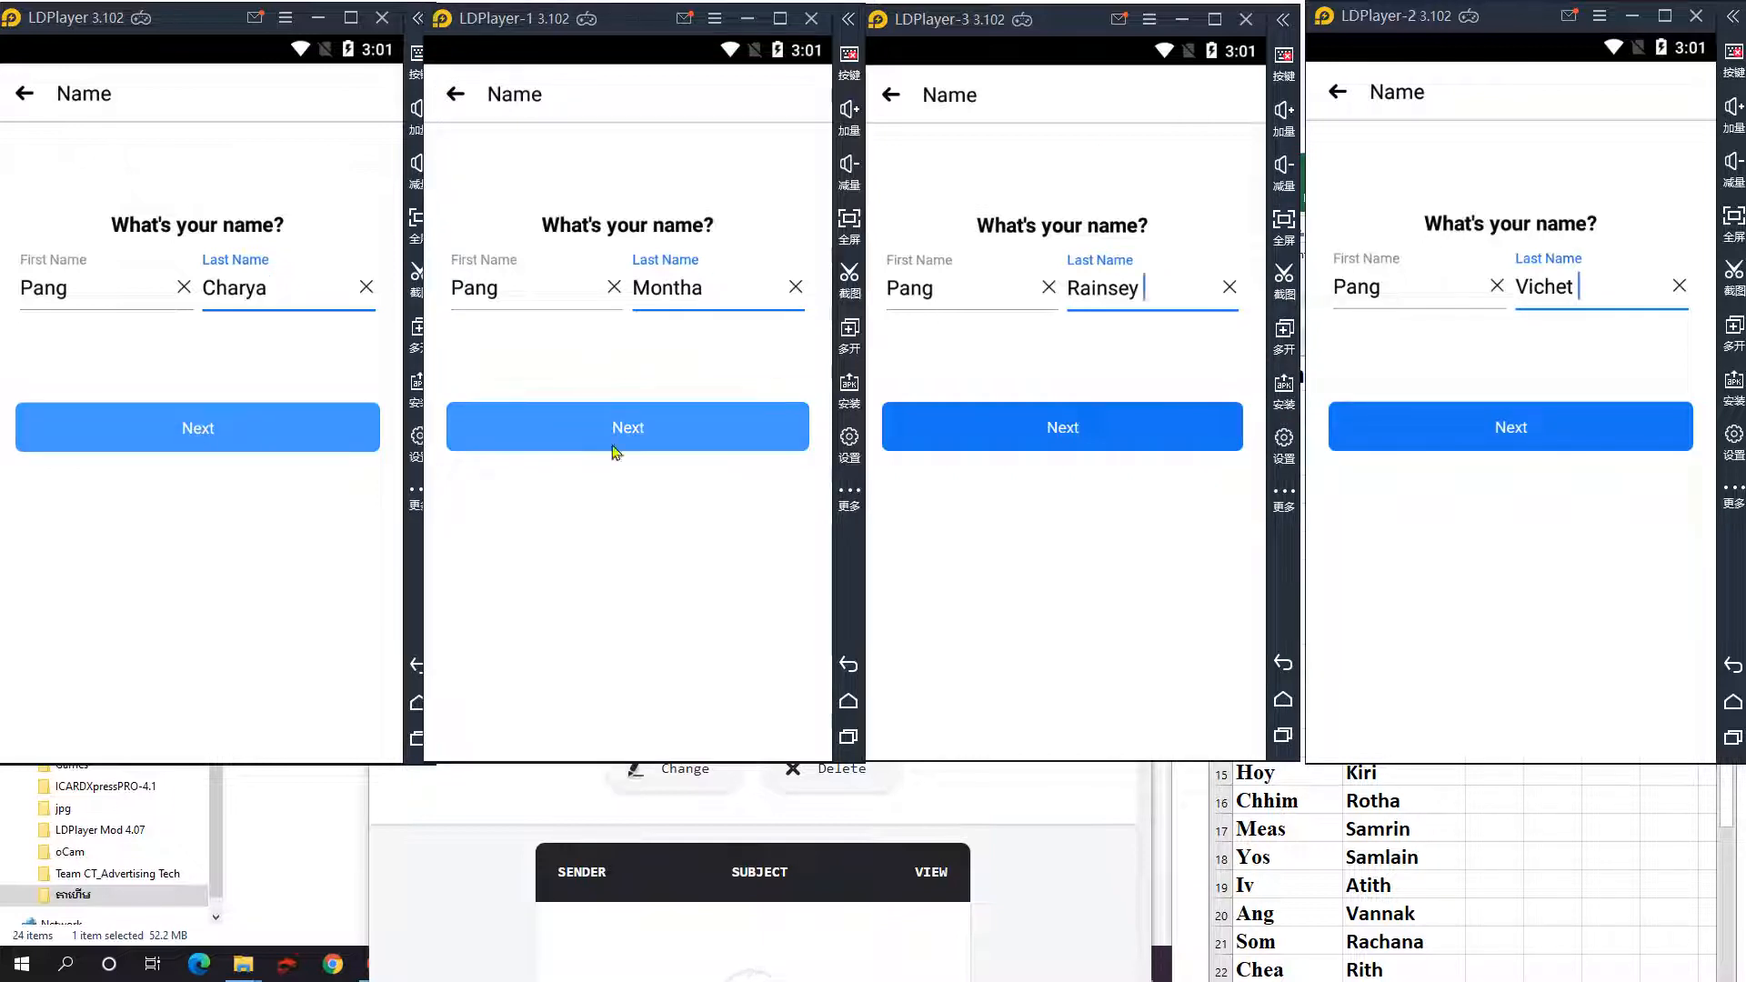
{"action": "left_click", "coordinate": [1090, 441]}
{"action": "left_click", "coordinate": [1534, 430]}
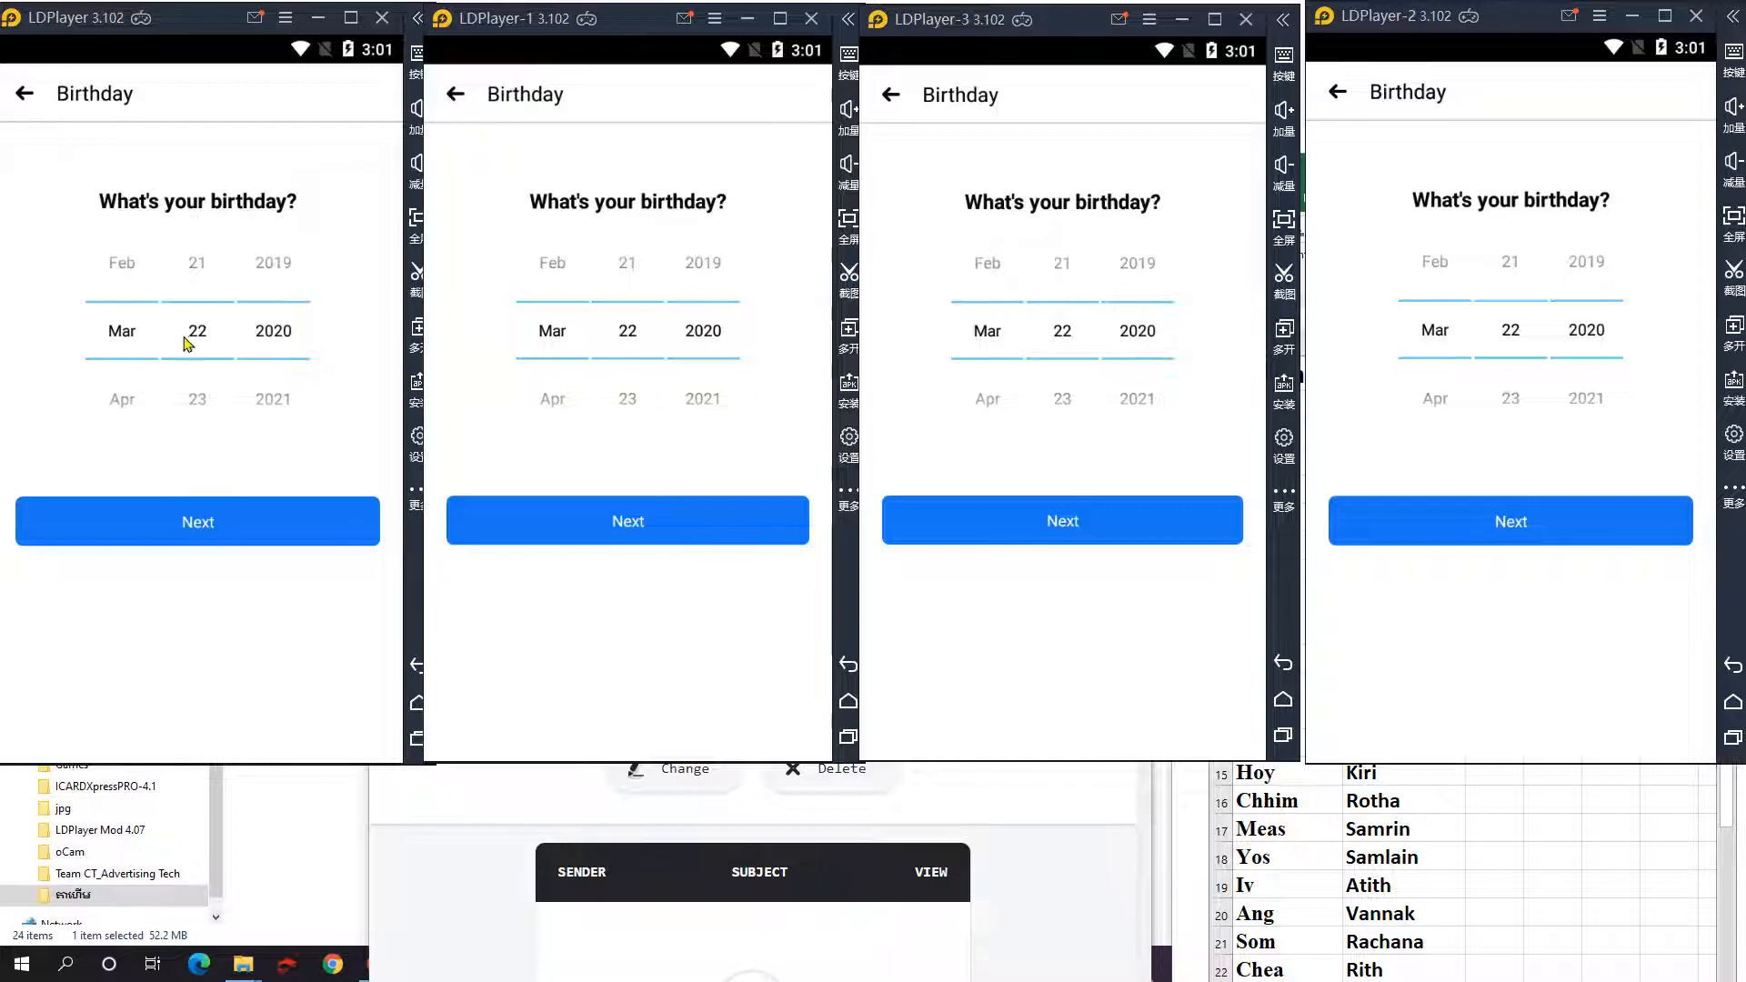
Set the day and year of the account's birthday in the first LDPlayer, keeping the preset month.
{"action": "scroll", "coordinate": [186, 343], "scroll_direction": "up", "scroll_amount": 5}
{"action": "scroll", "coordinate": [226, 460], "scroll_direction": "up", "scroll_amount": 5}
{"action": "scroll", "coordinate": [226, 448], "scroll_direction": "up", "scroll_amount": 11}
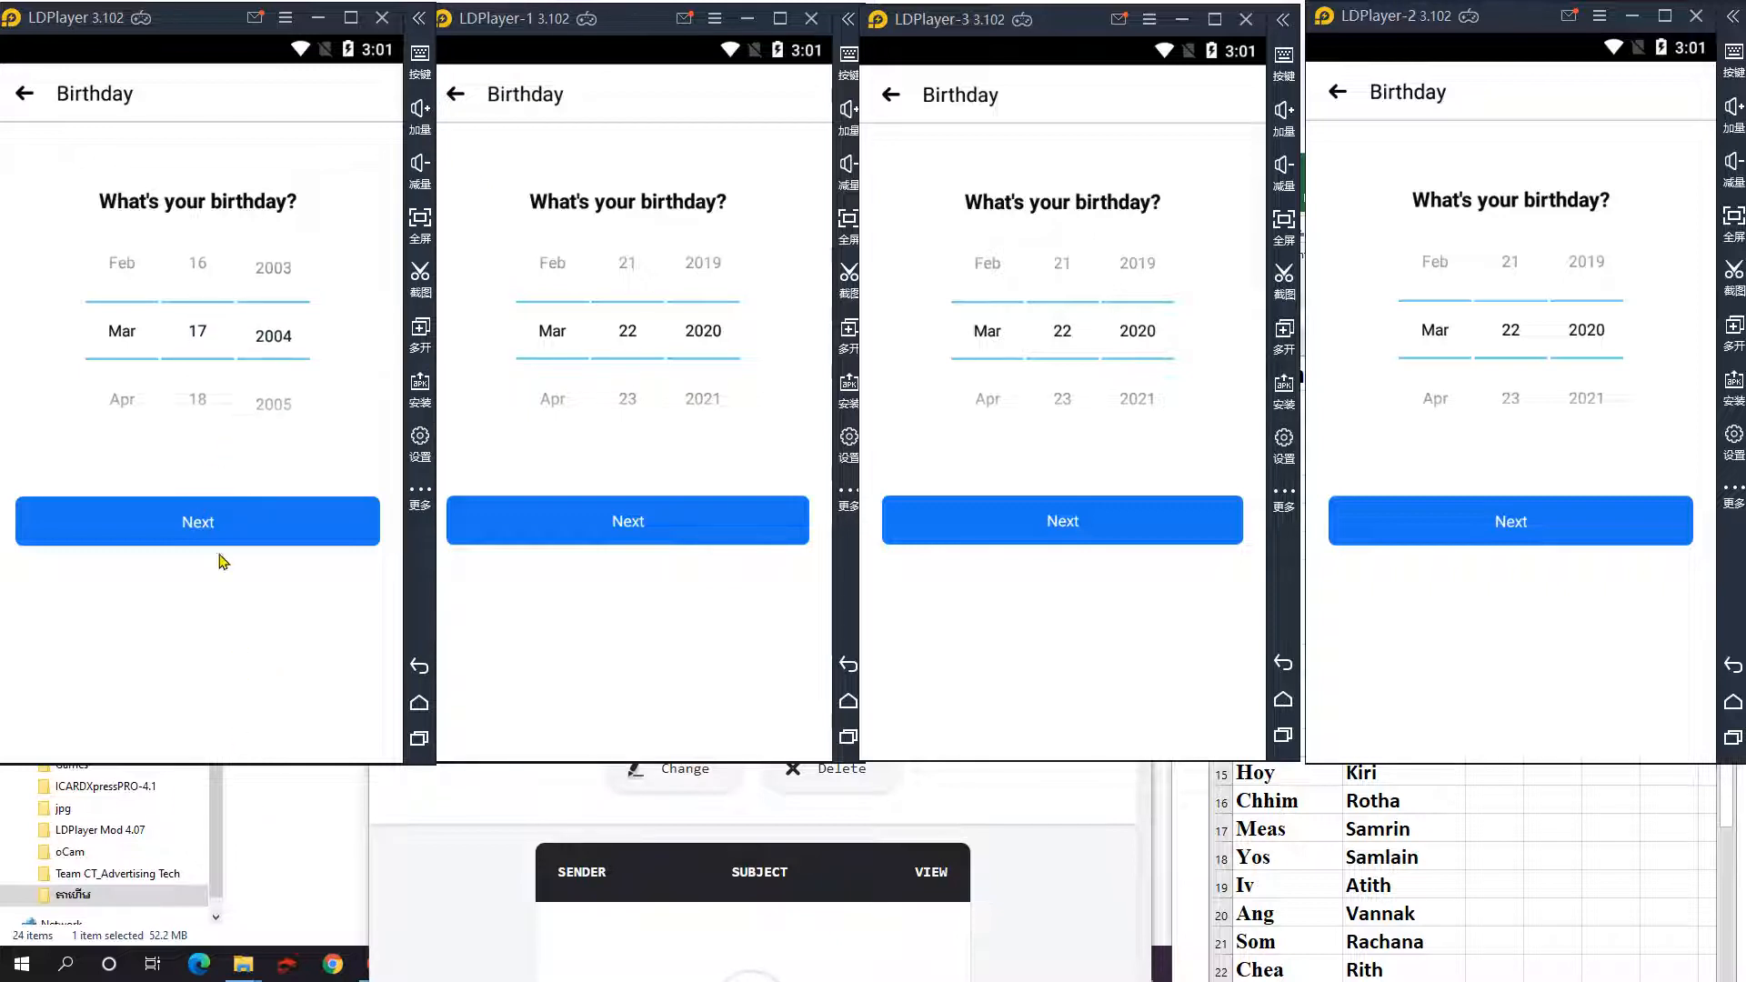
{"action": "scroll", "coordinate": [265, 319], "scroll_direction": "up", "scroll_amount": 5}
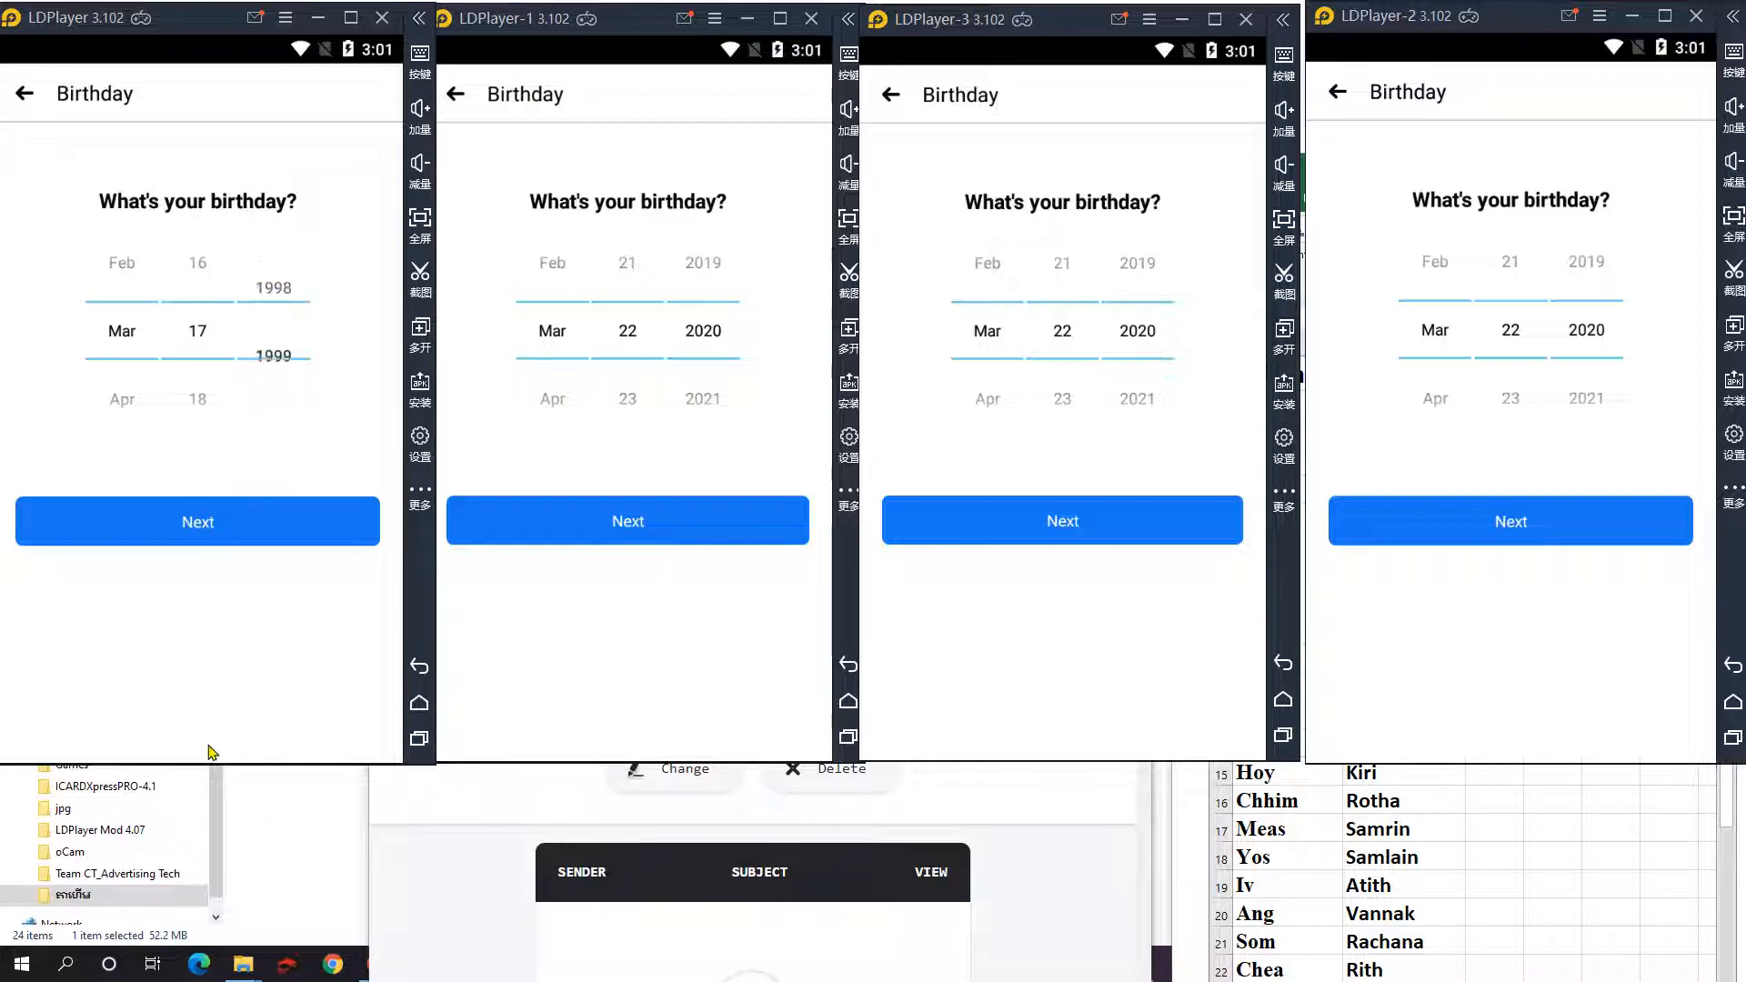
Choose the month, day and year of the account's birthday in LDPlayer-1.
{"action": "left_click", "coordinate": [574, 373]}
{"action": "scroll", "coordinate": [574, 373], "scroll_direction": "down", "scroll_amount": 3}
{"action": "scroll", "coordinate": [627, 364], "scroll_direction": "up", "scroll_amount": 3}
{"action": "scroll", "coordinate": [729, 328], "scroll_direction": "up", "scroll_amount": 5}
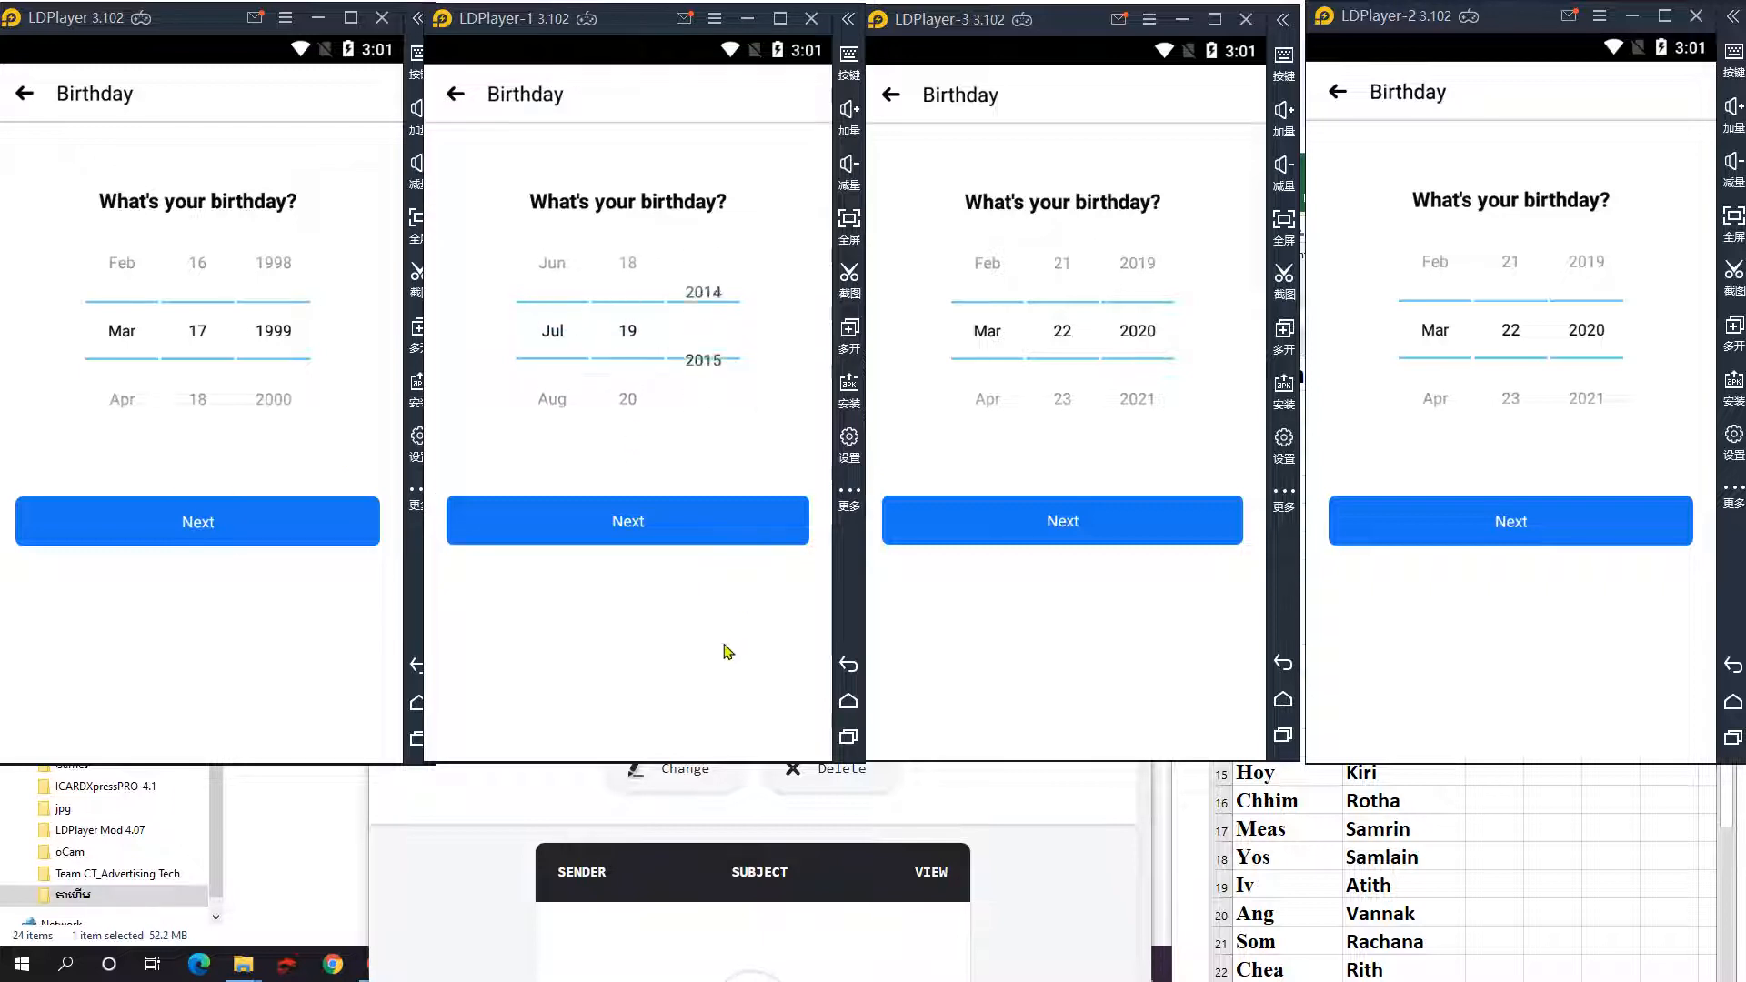
{"action": "scroll", "coordinate": [706, 264], "scroll_direction": "up", "scroll_amount": 10}
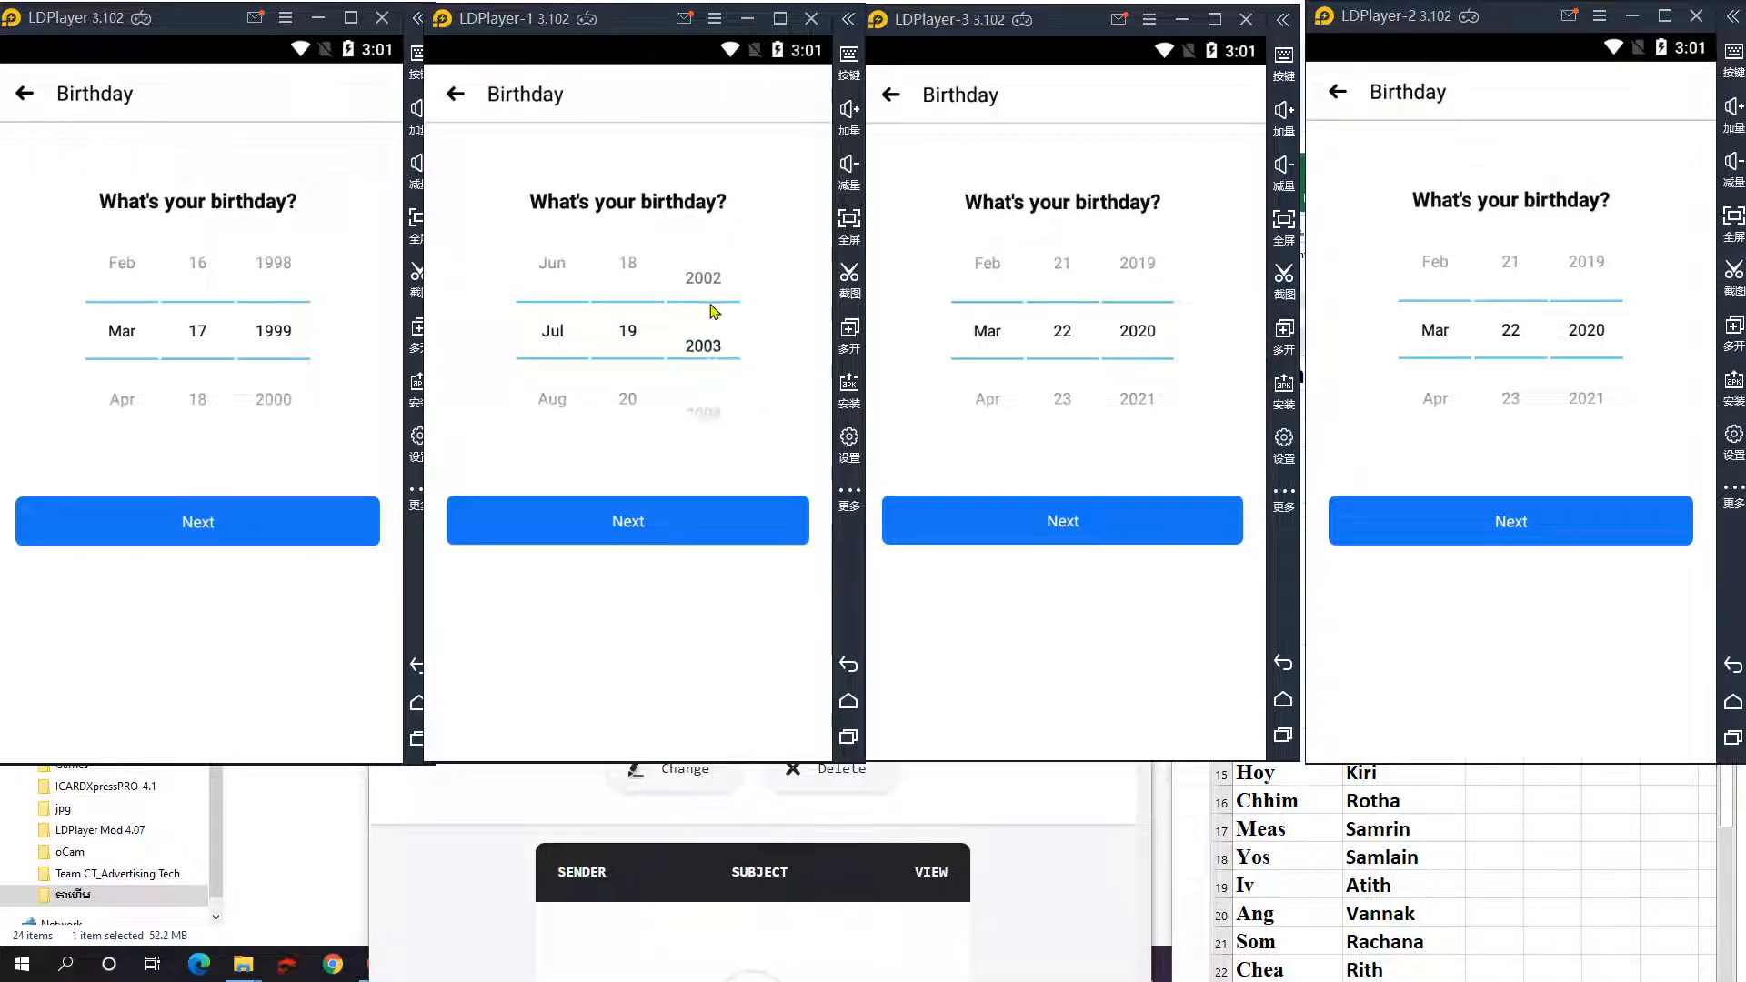
{"action": "scroll", "coordinate": [705, 343], "scroll_direction": "down", "scroll_amount": 2}
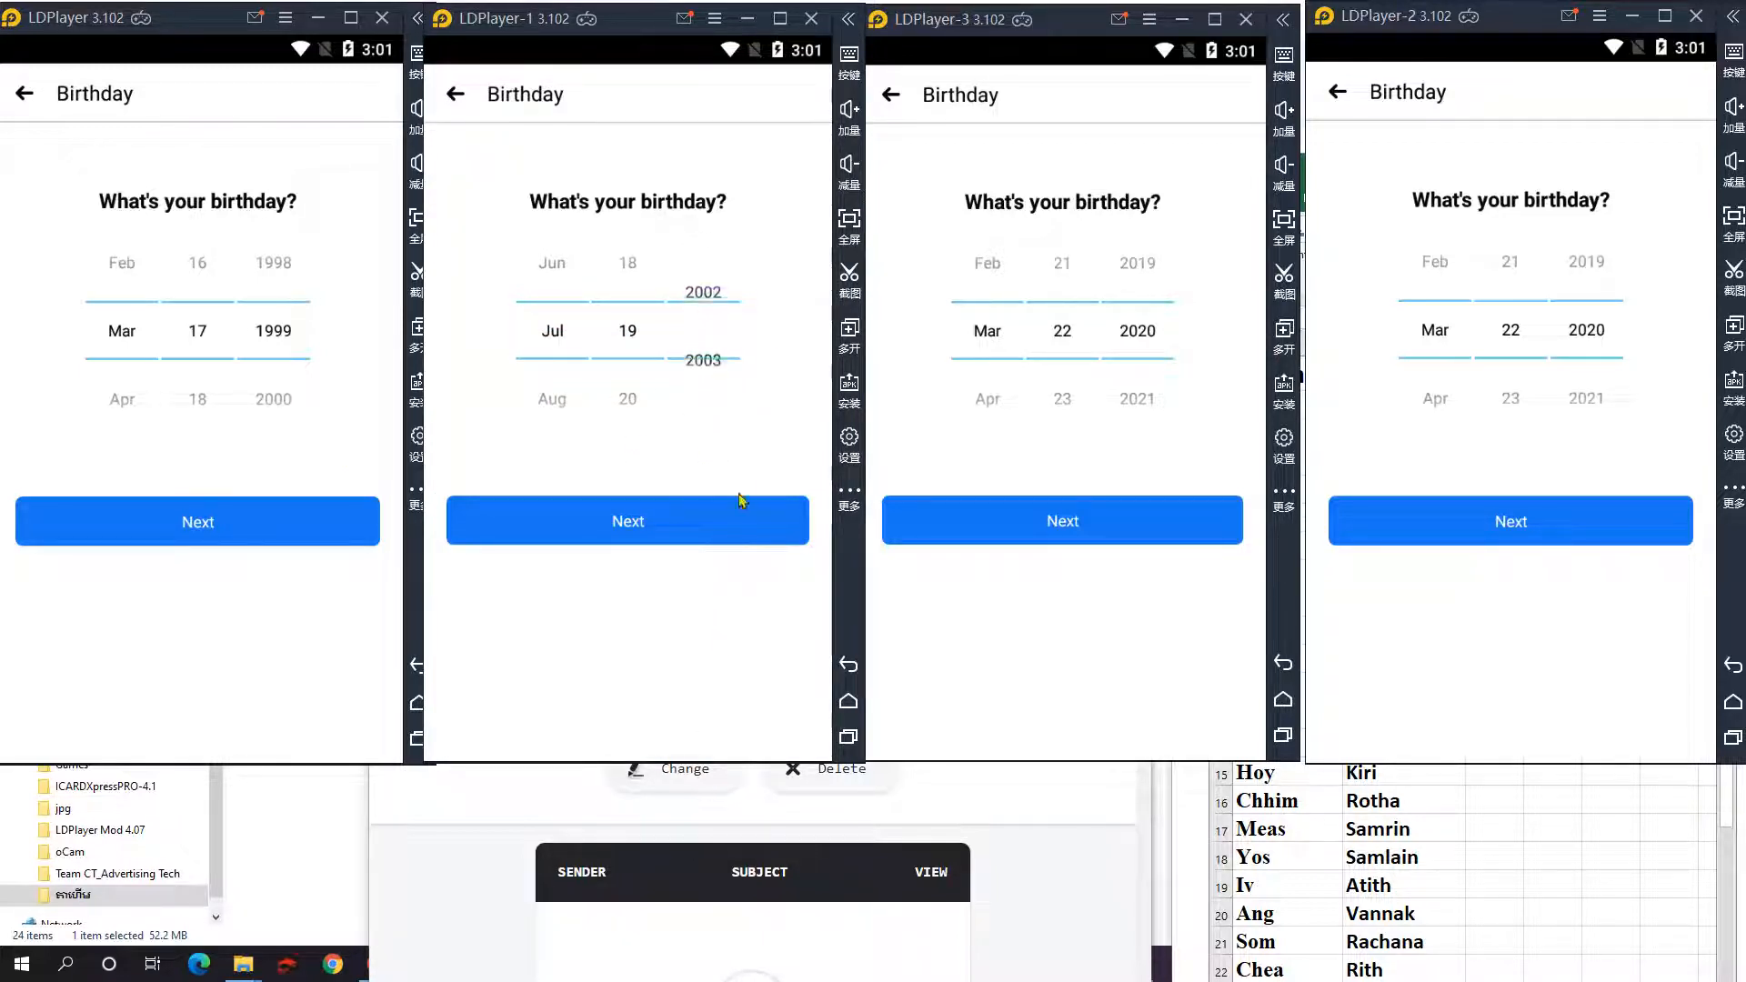
{"action": "scroll", "coordinate": [700, 302], "scroll_direction": "up", "scroll_amount": 6}
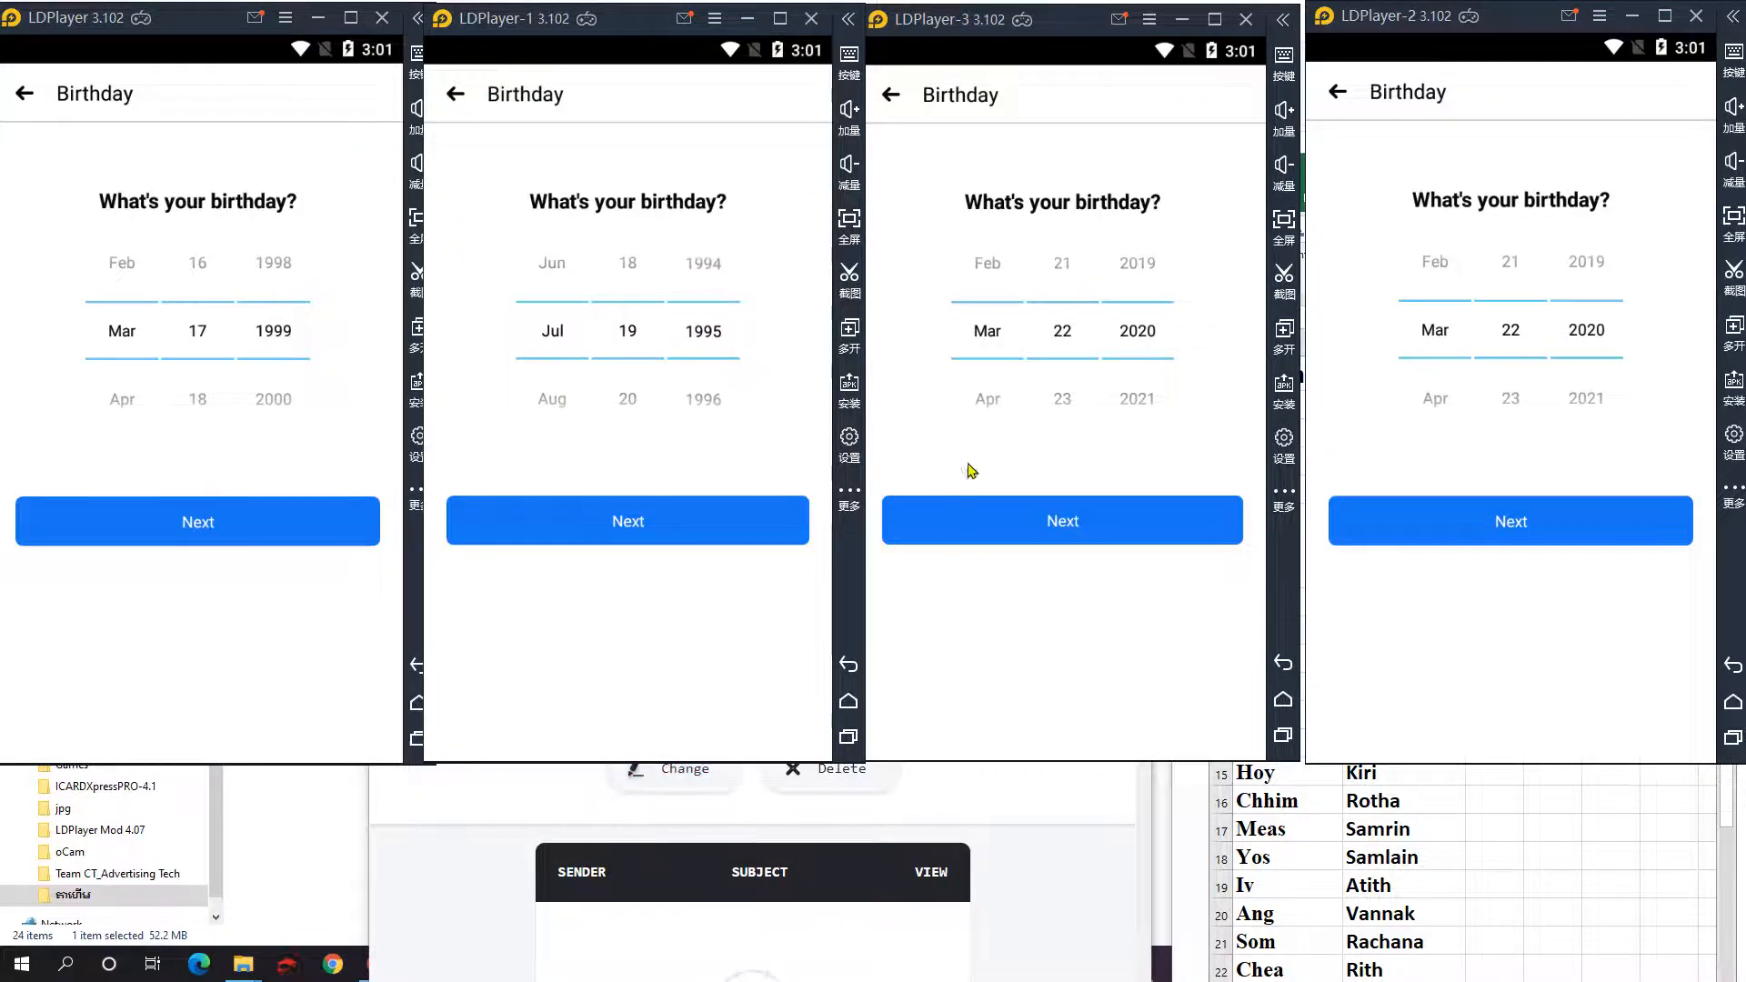
Choose the month, day and year of the account's birthday in LDPlayer-3.
{"action": "scroll", "coordinate": [996, 348], "scroll_direction": "up", "scroll_amount": 3}
{"action": "scroll", "coordinate": [1055, 331], "scroll_direction": "up", "scroll_amount": 6}
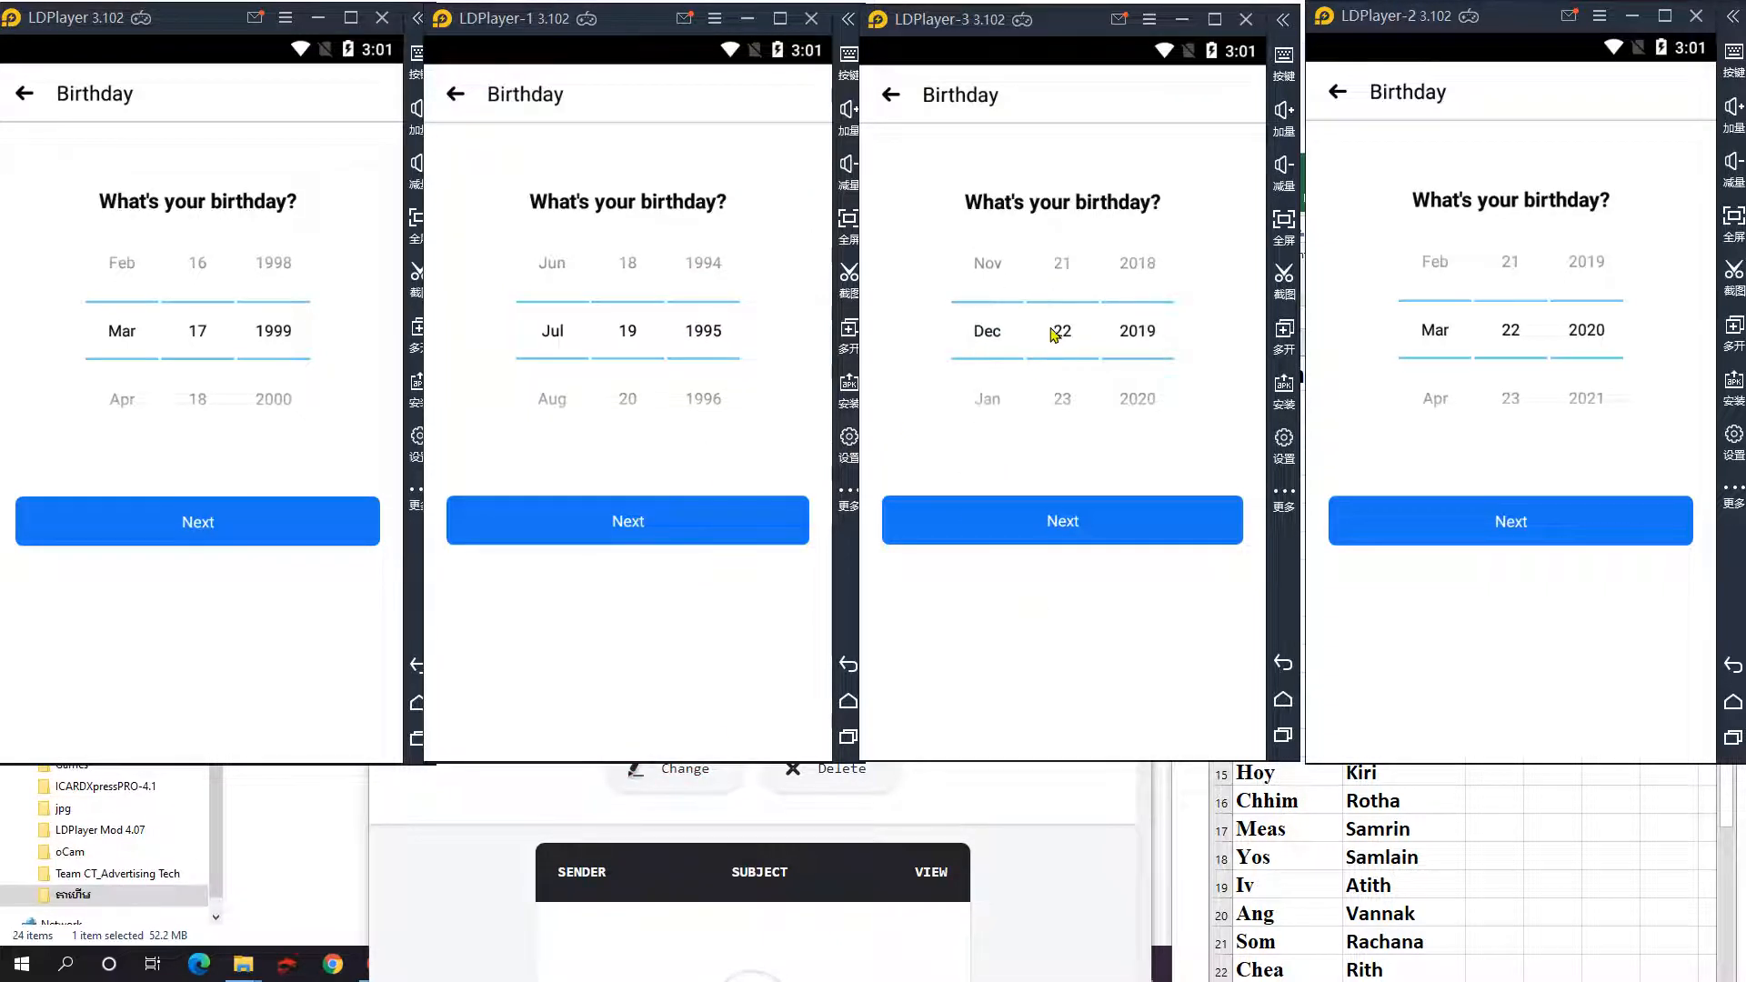
{"action": "scroll", "coordinate": [1135, 337], "scroll_direction": "up", "scroll_amount": 7}
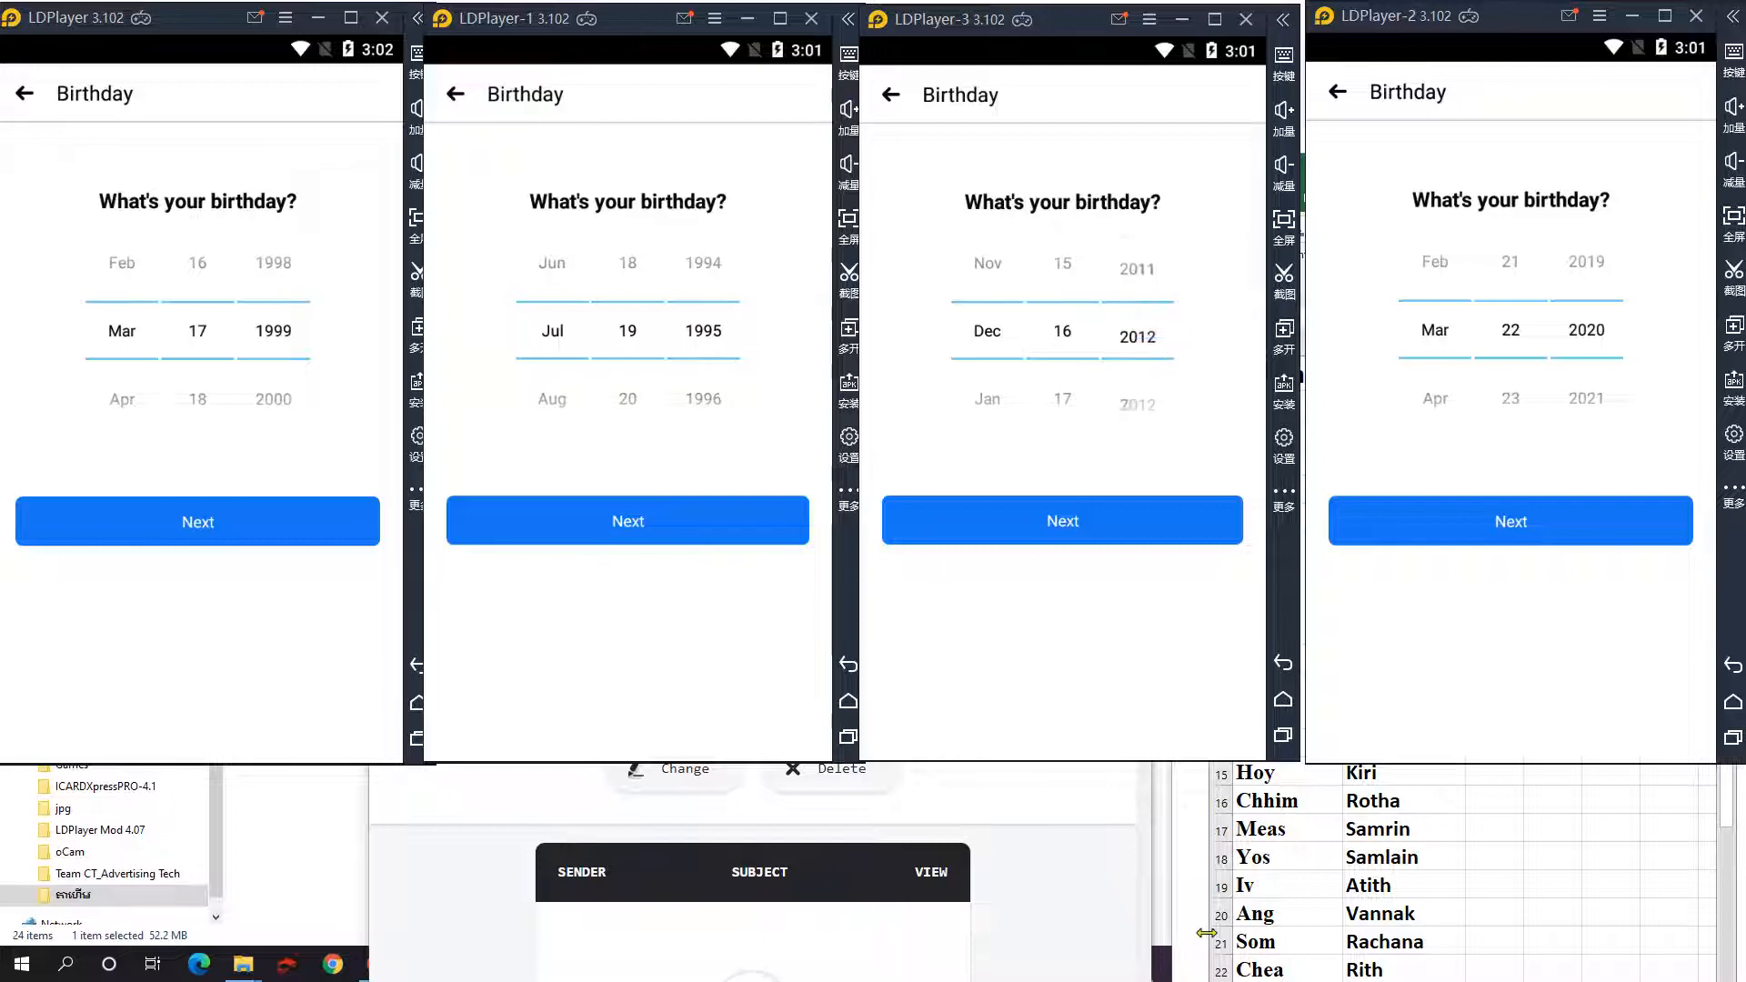
{"action": "left_click_drag", "start_coordinate": [1136, 289], "coordinate": [1142, 452]}
{"action": "left_click_drag", "start_coordinate": [1134, 331], "coordinate": [1134, 604]}
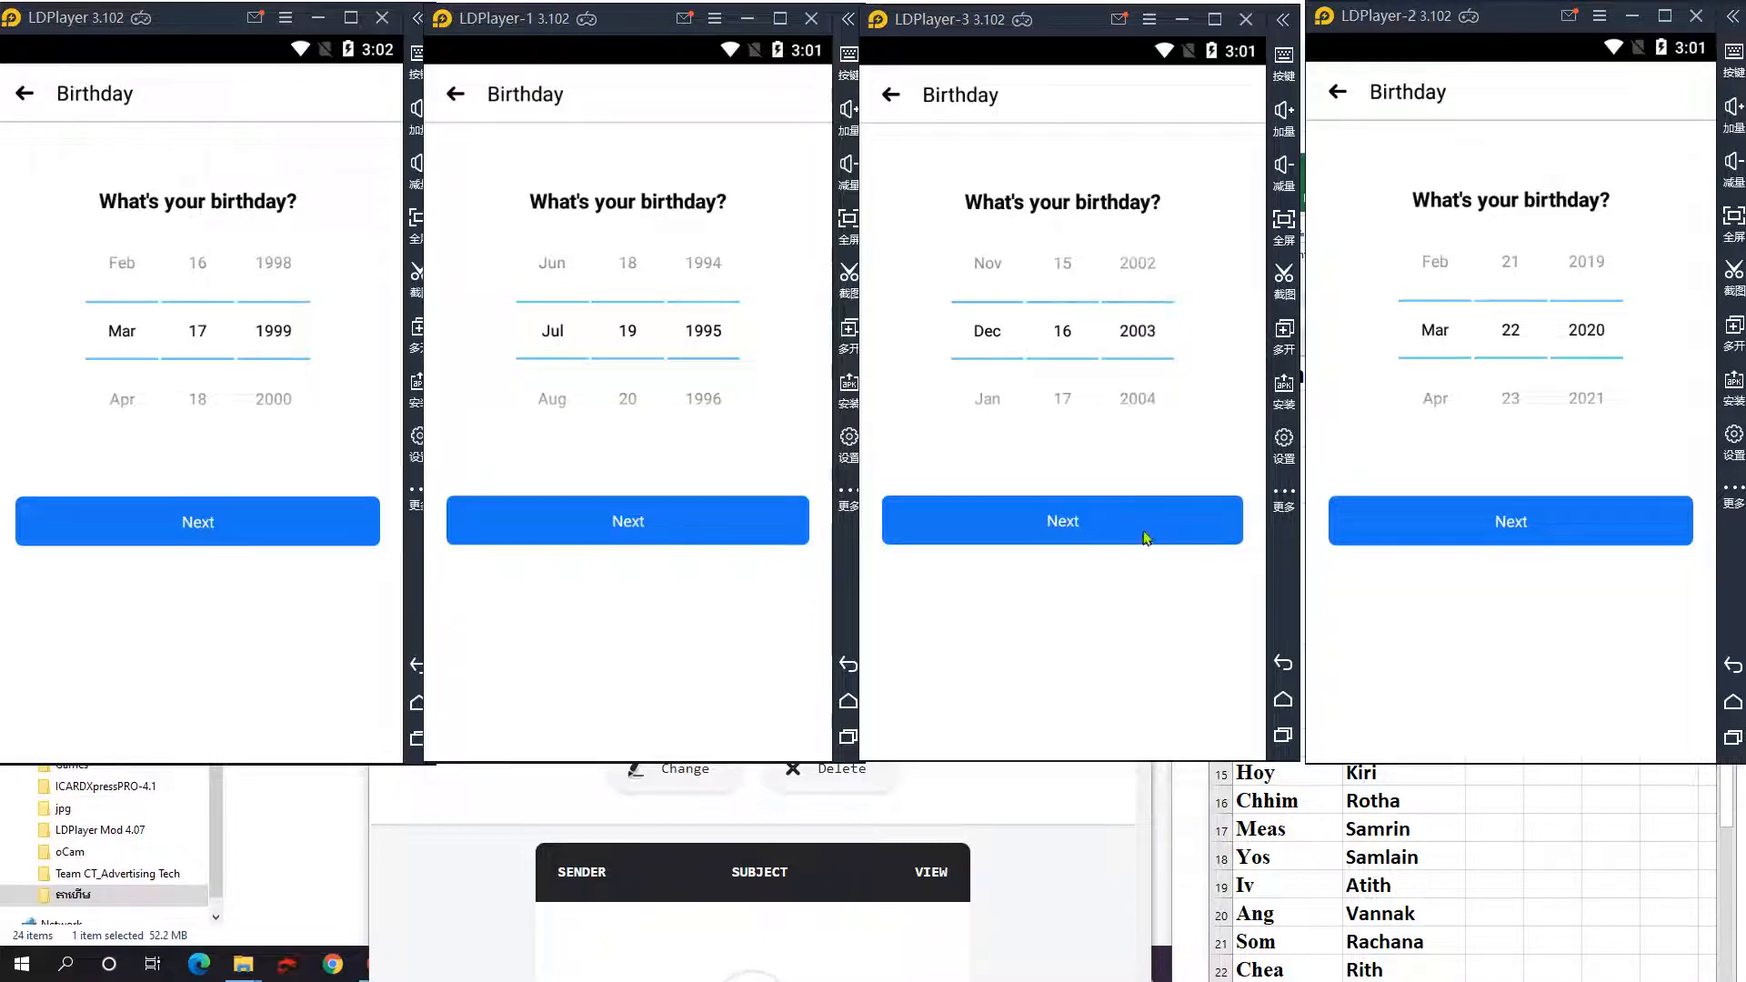
Adjust the birth year in LDPlayer-3 and choose the month, day and year of the account's birthday in LDPlayer-2.
{"action": "left_click_drag", "start_coordinate": [1133, 337], "coordinate": [1112, 714]}
{"action": "left_click_drag", "start_coordinate": [1455, 390], "coordinate": [1504, 463]}
{"action": "left_click_drag", "start_coordinate": [1571, 401], "coordinate": [1595, 476]}
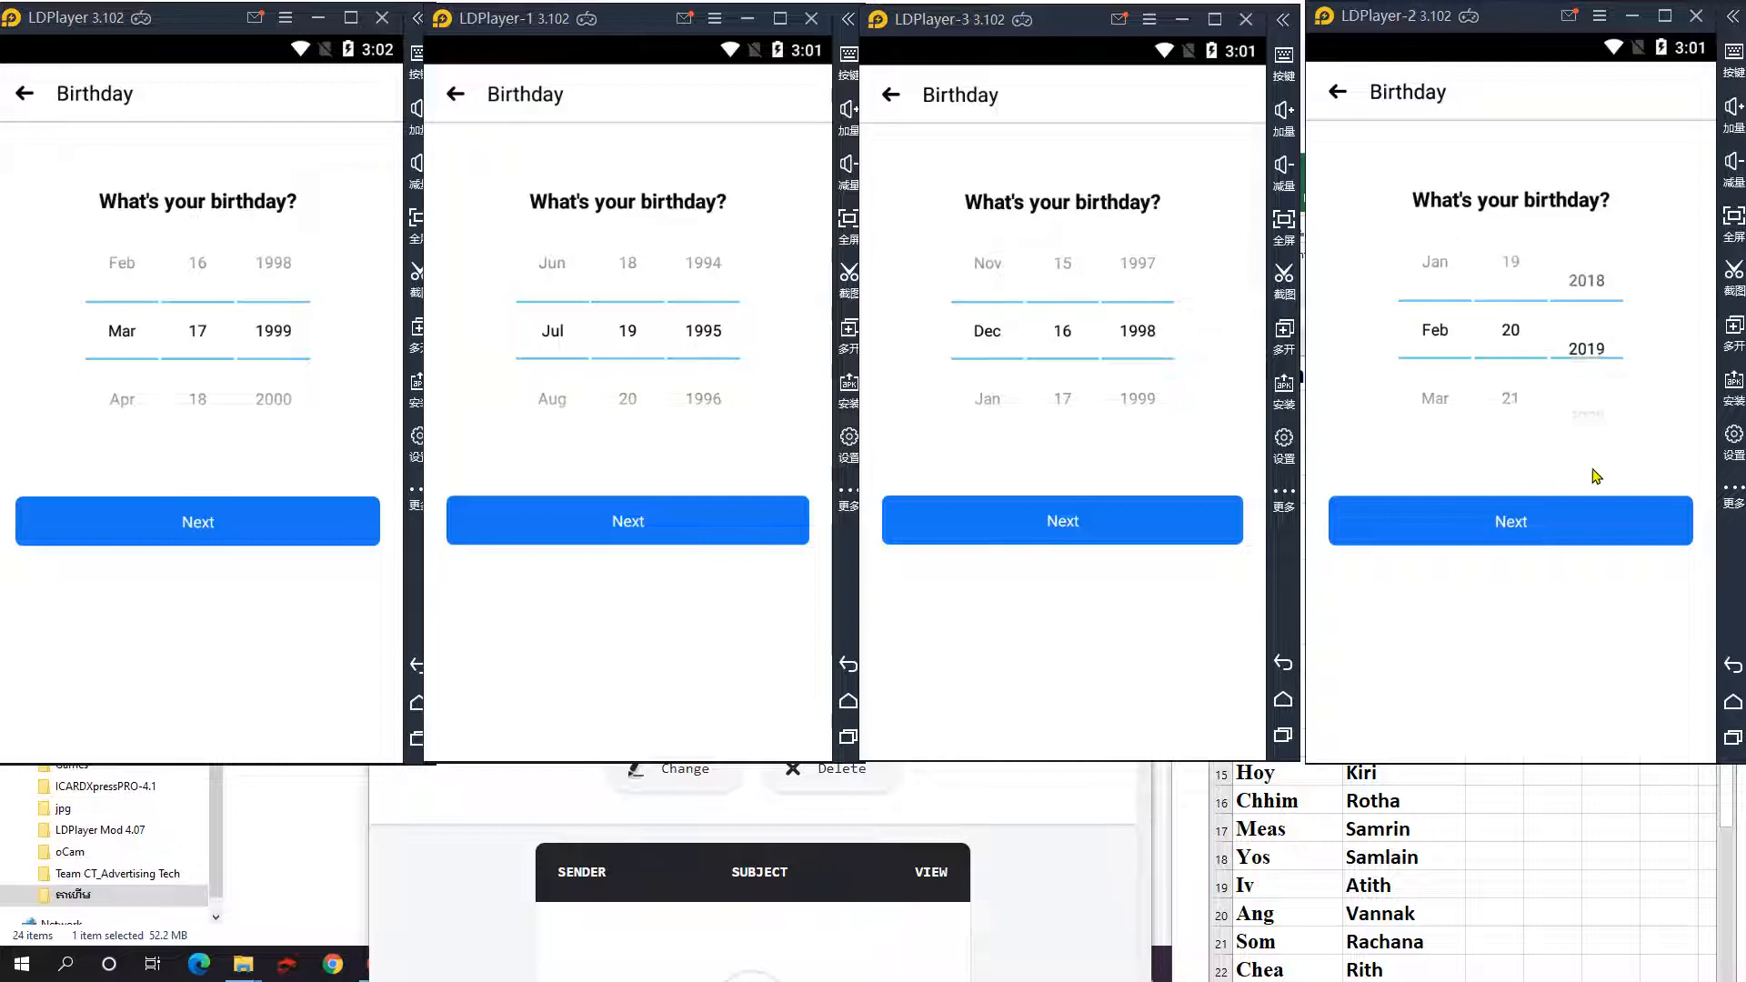
{"action": "left_click_drag", "start_coordinate": [1562, 288], "coordinate": [1628, 460]}
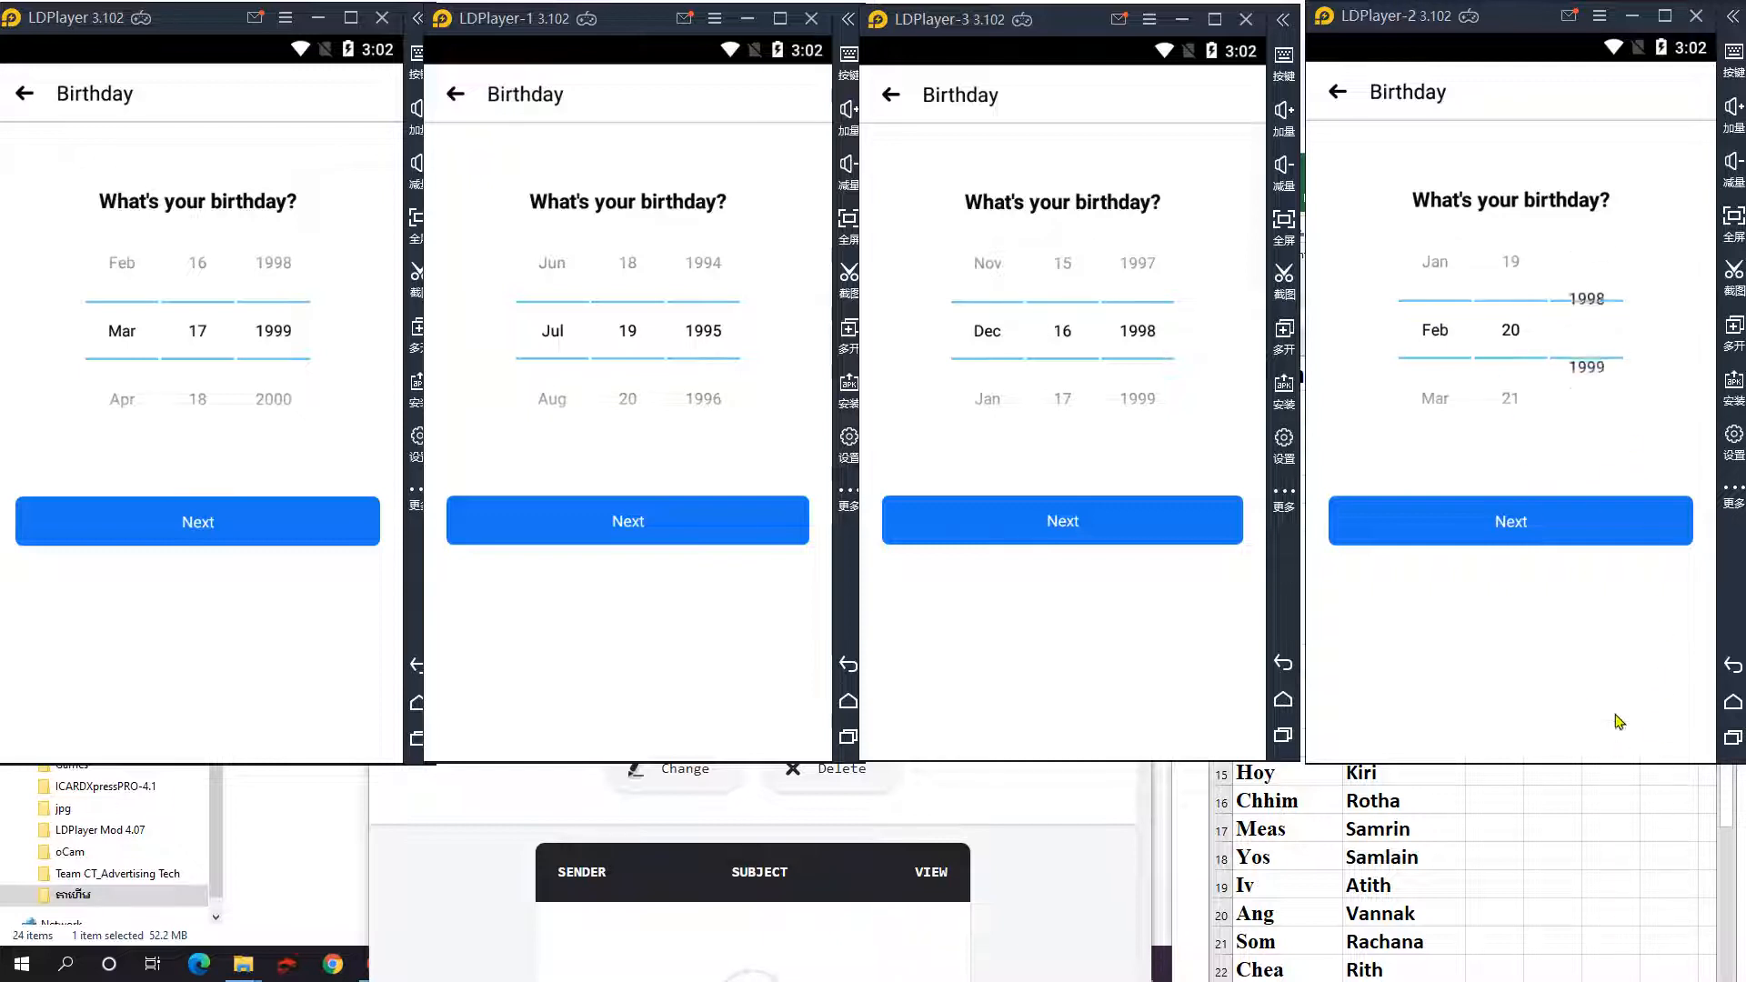
{"action": "left_click_drag", "start_coordinate": [1587, 351], "coordinate": [1594, 413]}
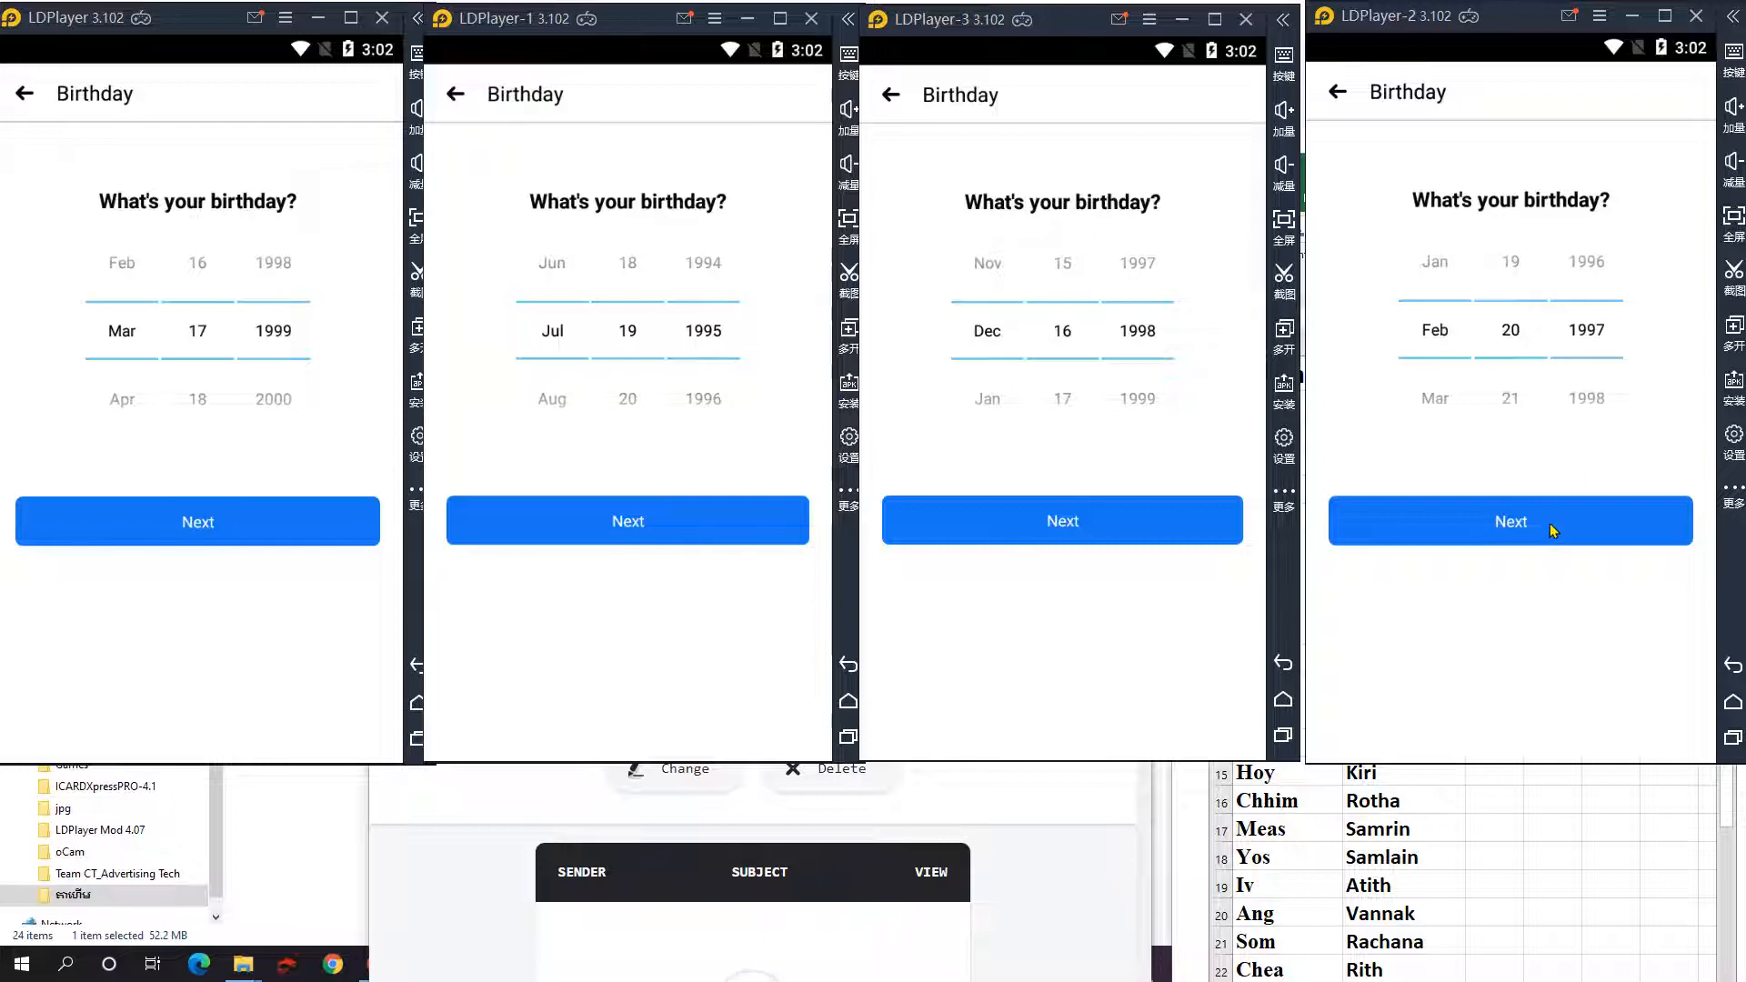
Submit the chosen birthdays in all four players to reach the gender page.
{"action": "left_click", "coordinate": [276, 527]}
{"action": "left_click", "coordinate": [582, 538]}
{"action": "left_click", "coordinate": [1019, 534]}
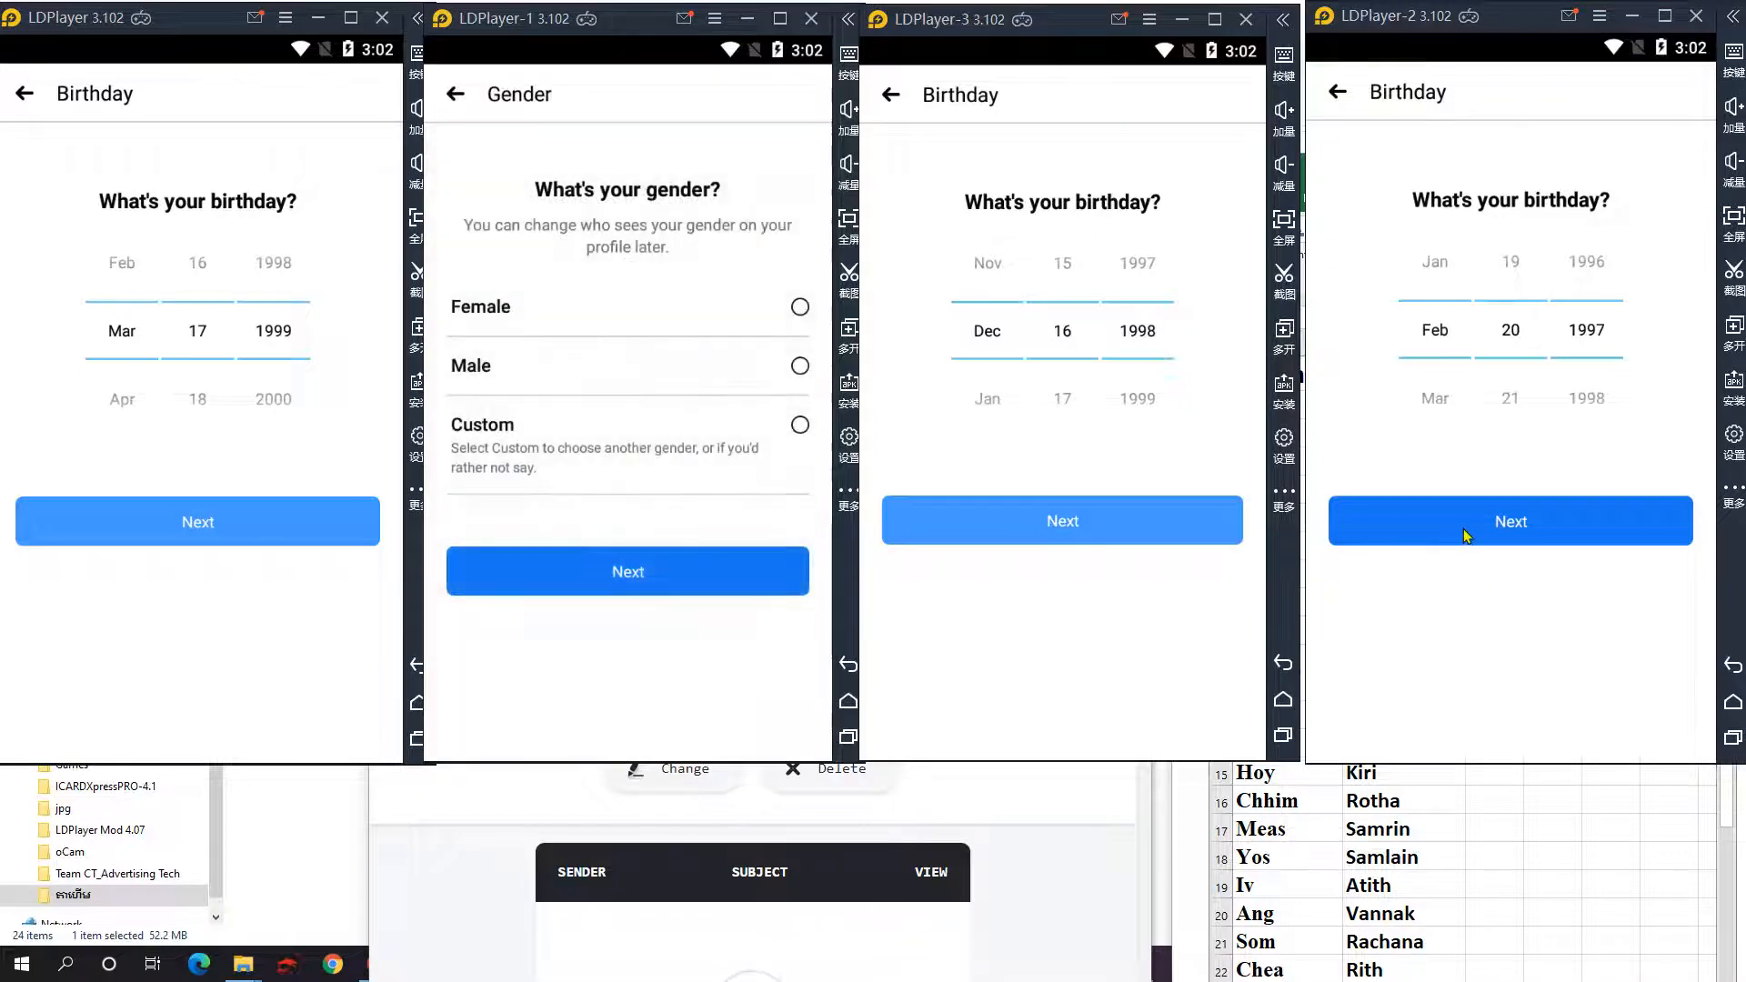
{"action": "left_click", "coordinate": [1466, 535]}
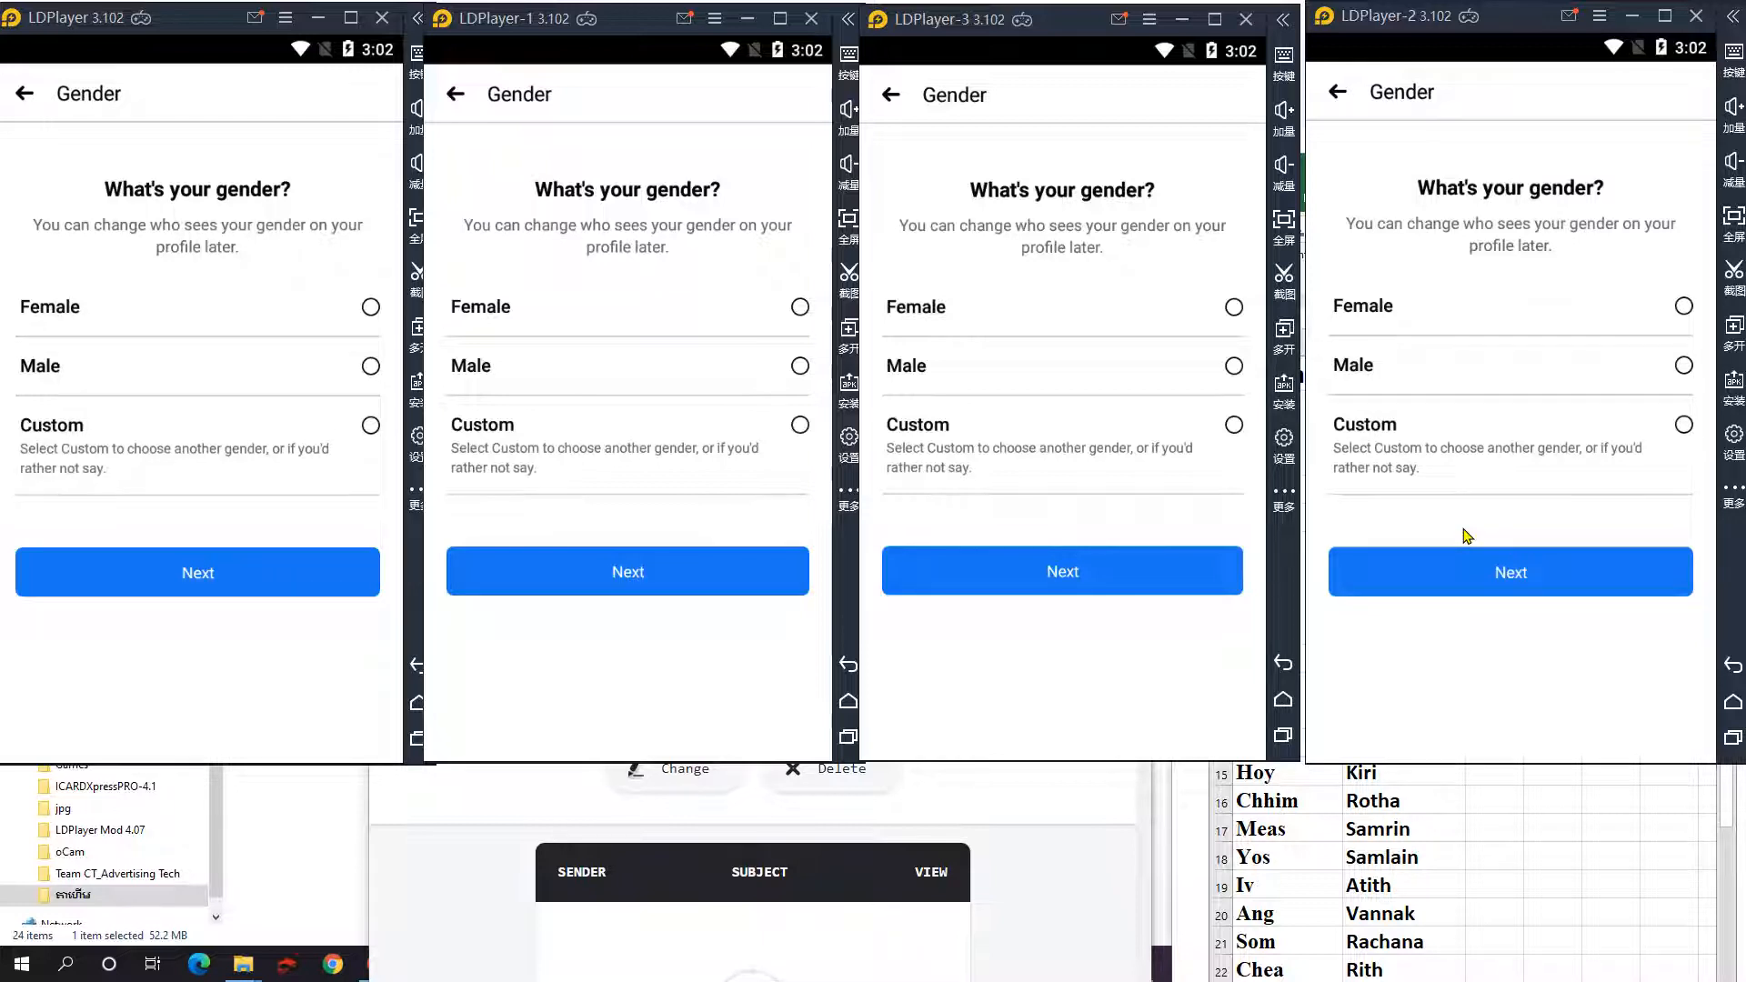
Choose Male as the gender in all four players and continue to the mobile number page.
{"action": "left_click", "coordinate": [371, 366]}
{"action": "left_click", "coordinate": [800, 367]}
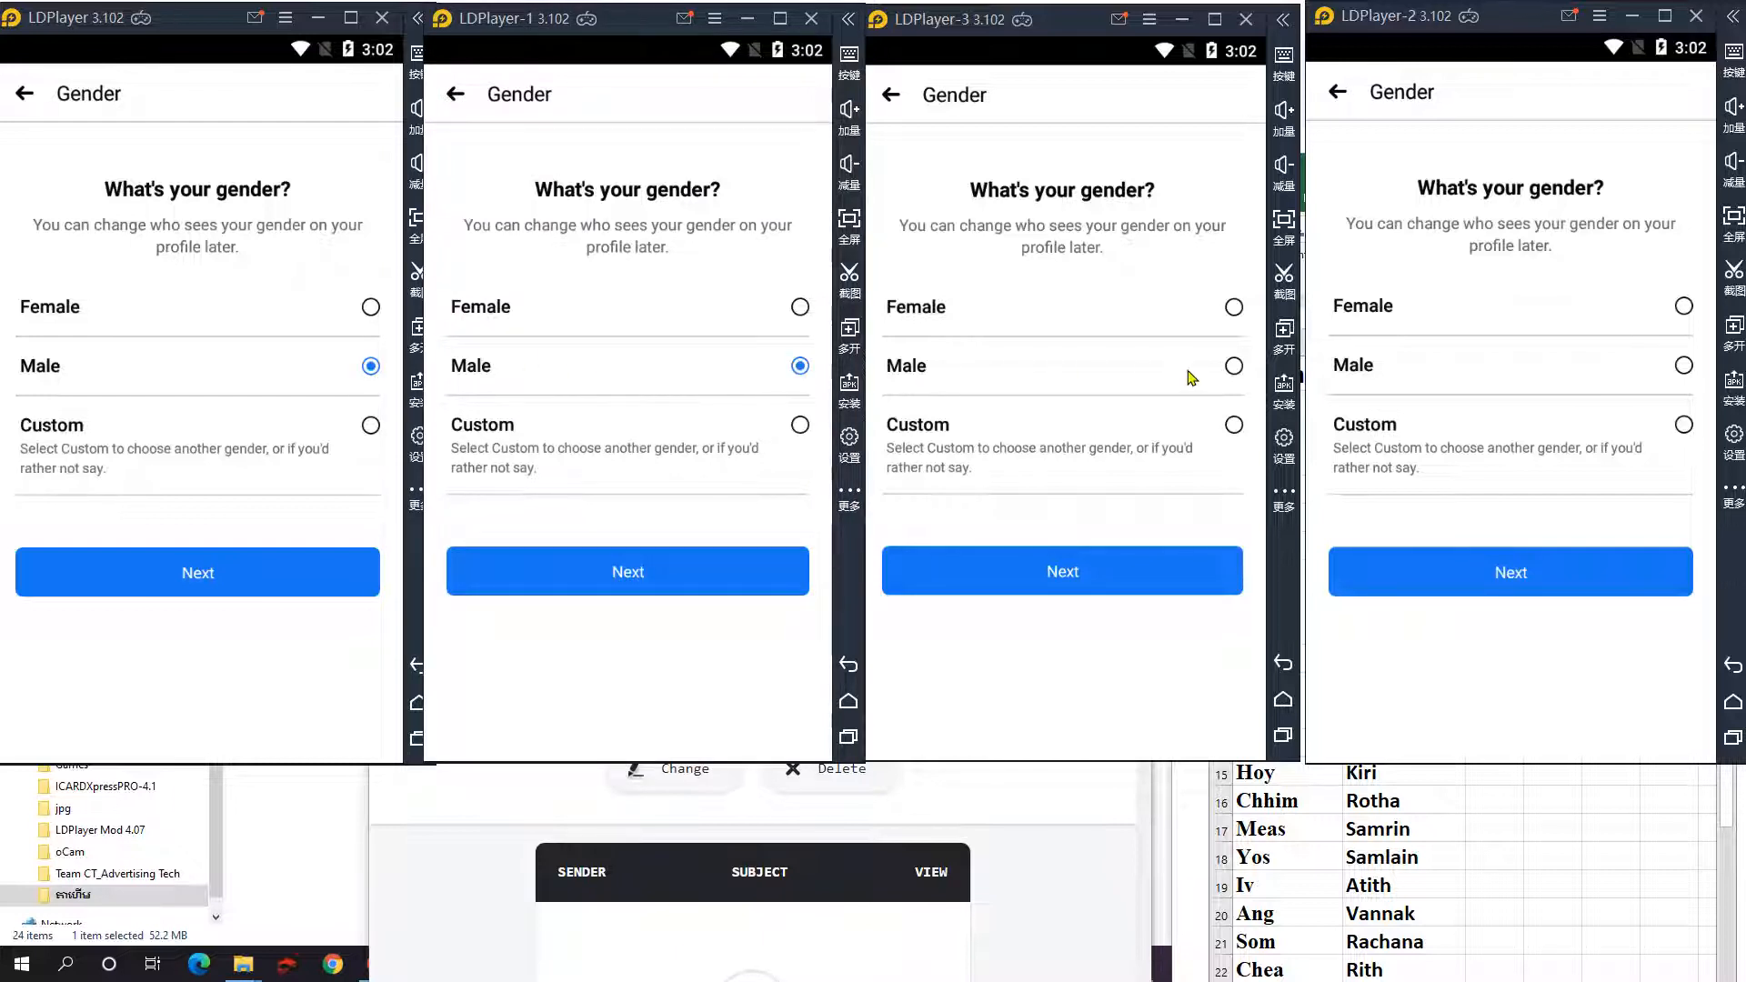
{"action": "left_click", "coordinate": [1233, 368]}
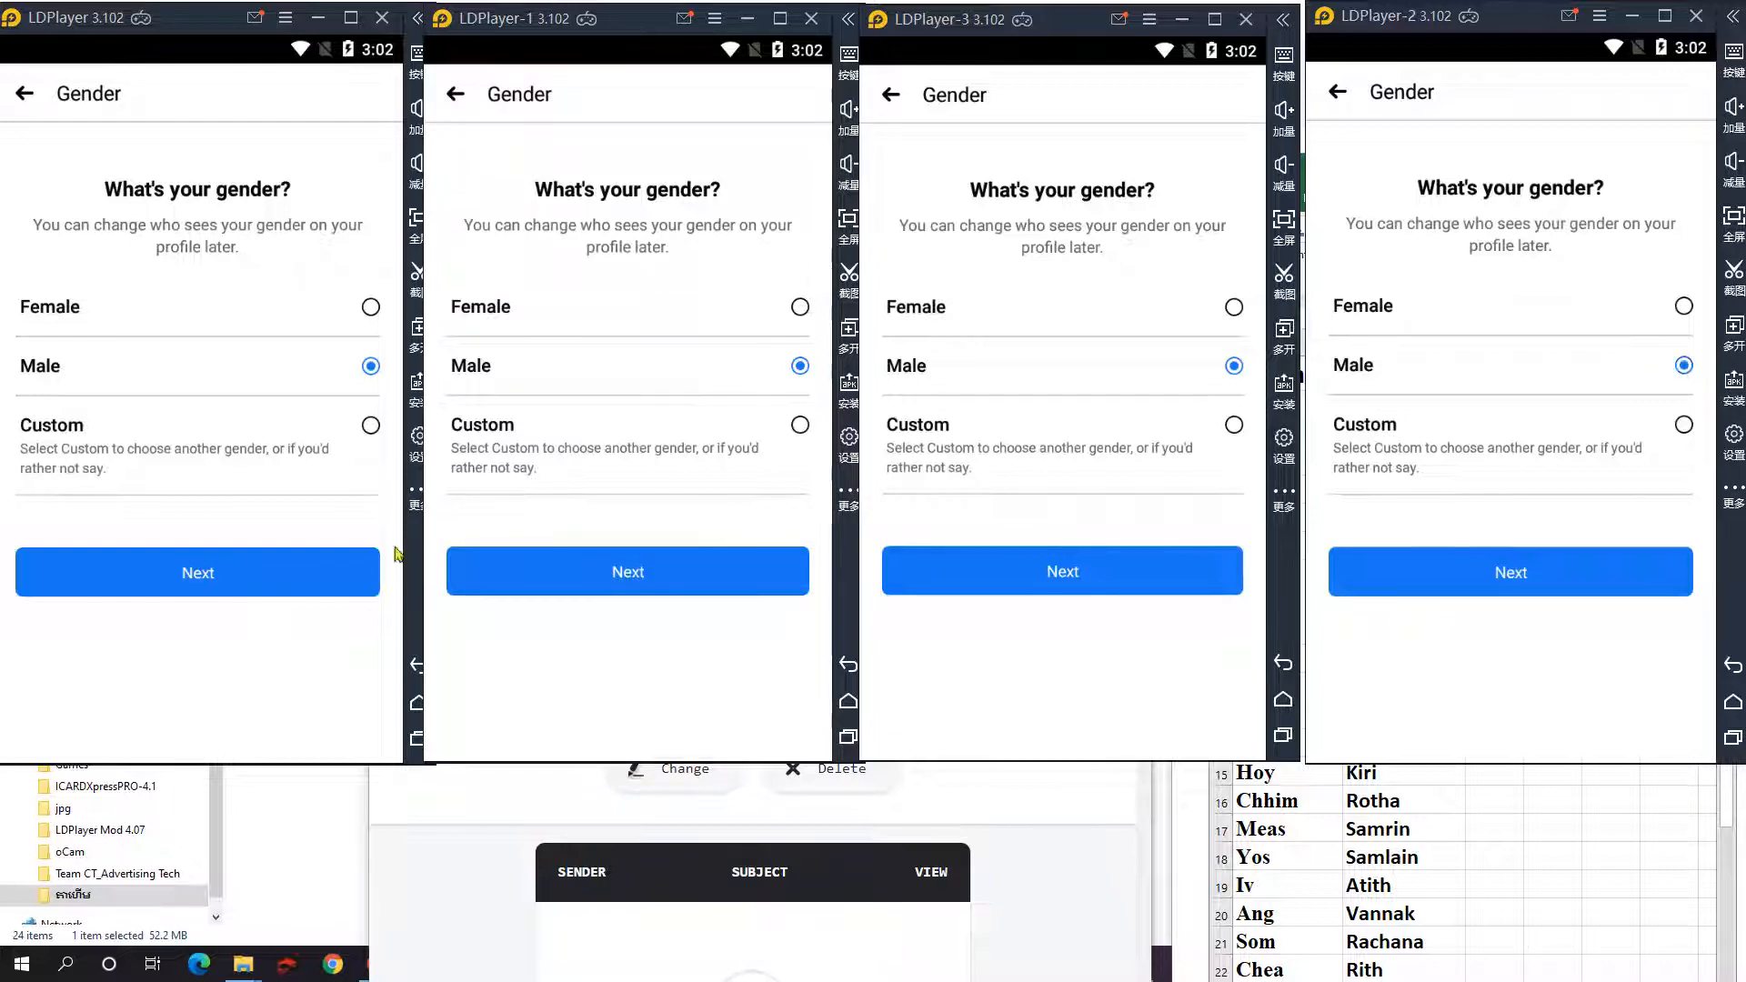
{"action": "left_click", "coordinate": [208, 586]}
{"action": "left_click", "coordinate": [532, 596]}
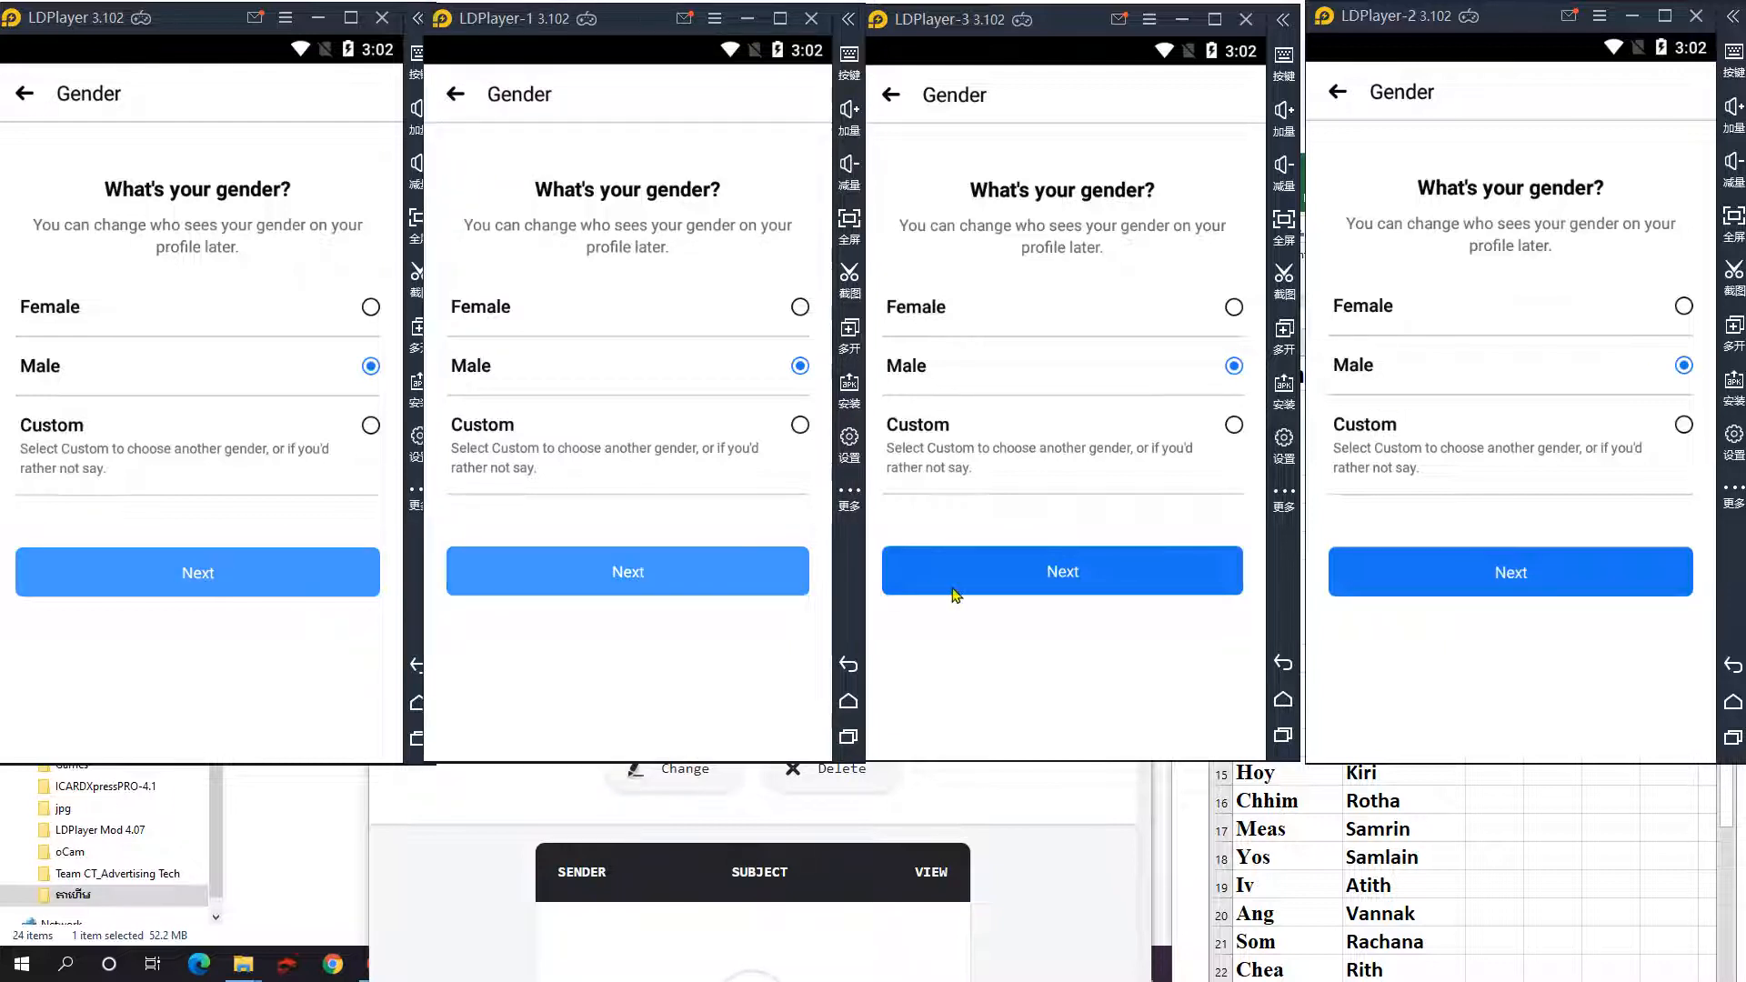
{"action": "left_click", "coordinate": [1099, 582]}
{"action": "left_click", "coordinate": [1412, 572]}
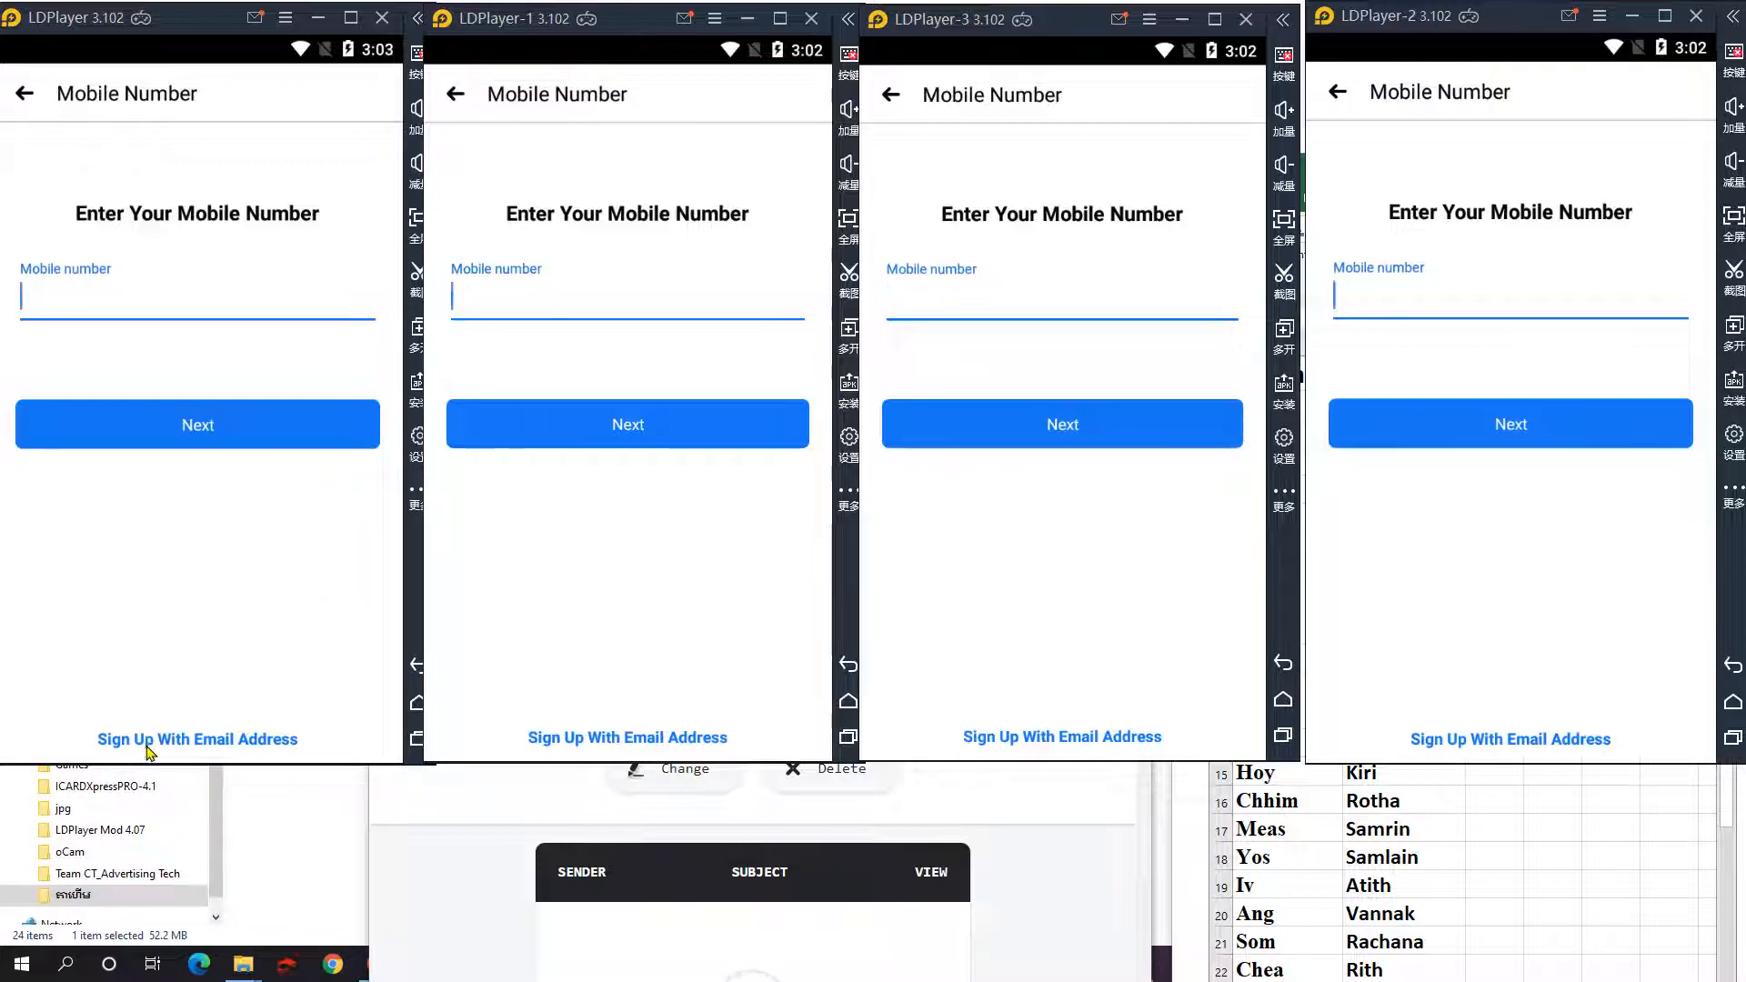
Switch the sign-up from mobile number to email address in all four players.
{"action": "left_click", "coordinate": [227, 739]}
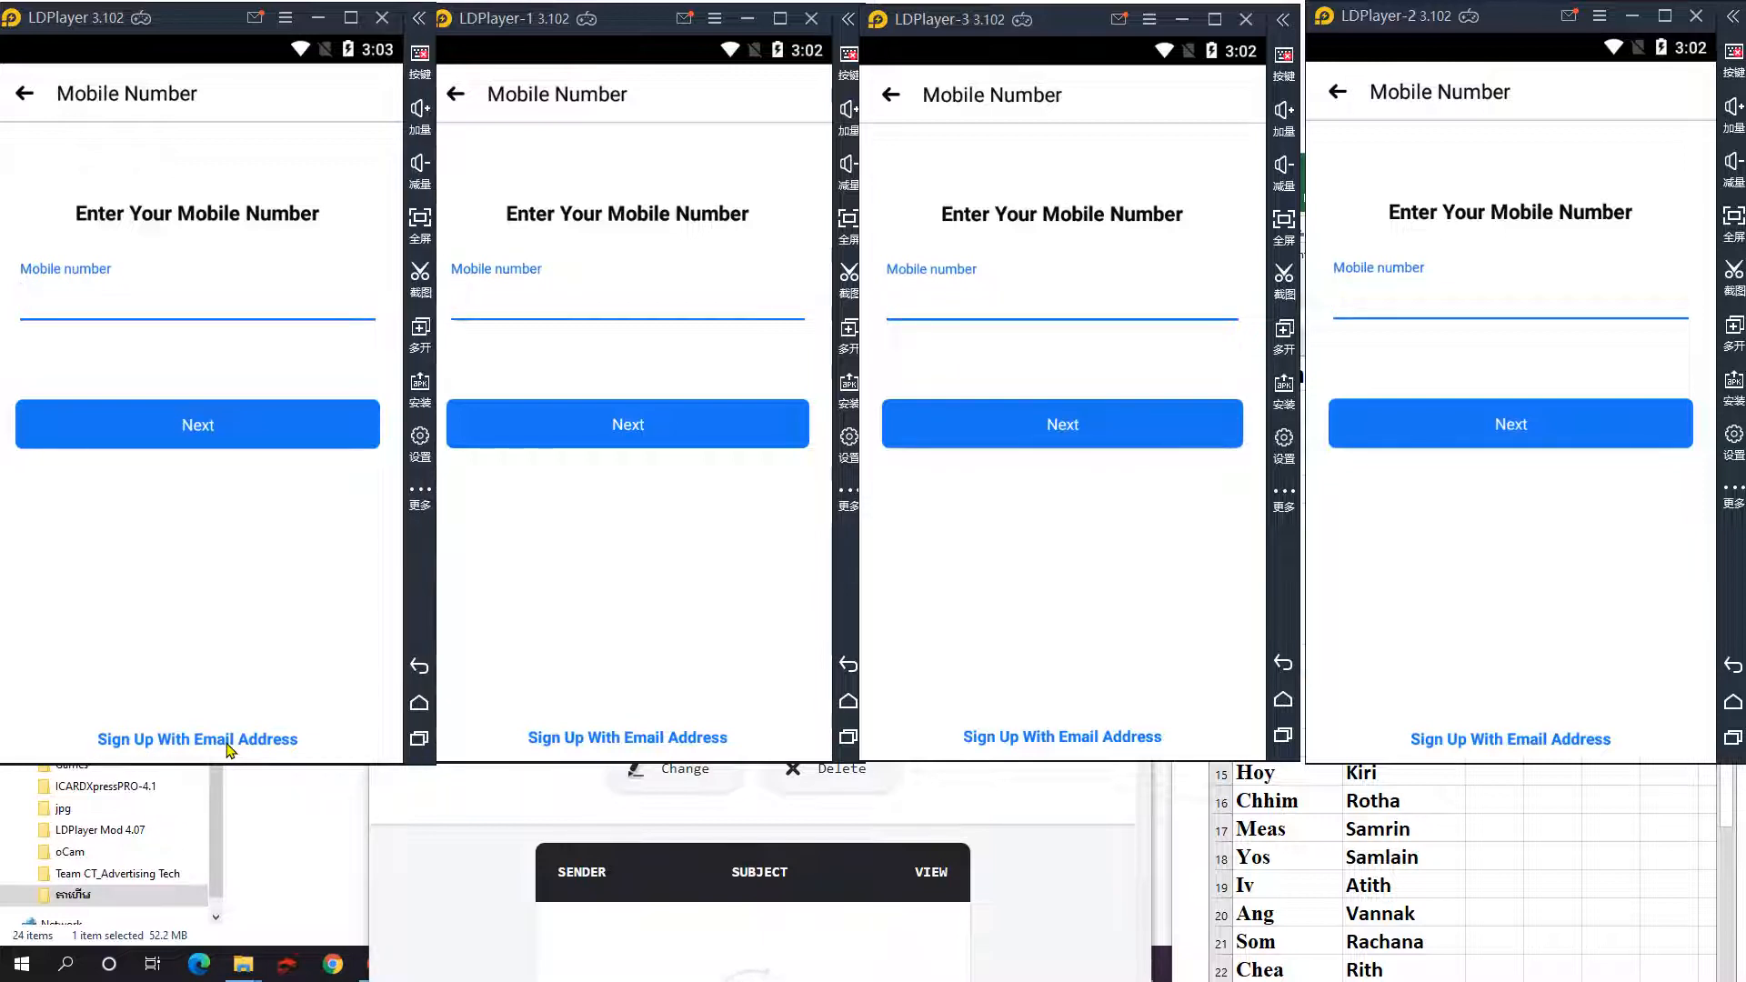
{"action": "left_click", "coordinate": [592, 736]}
{"action": "left_click", "coordinate": [1091, 733]}
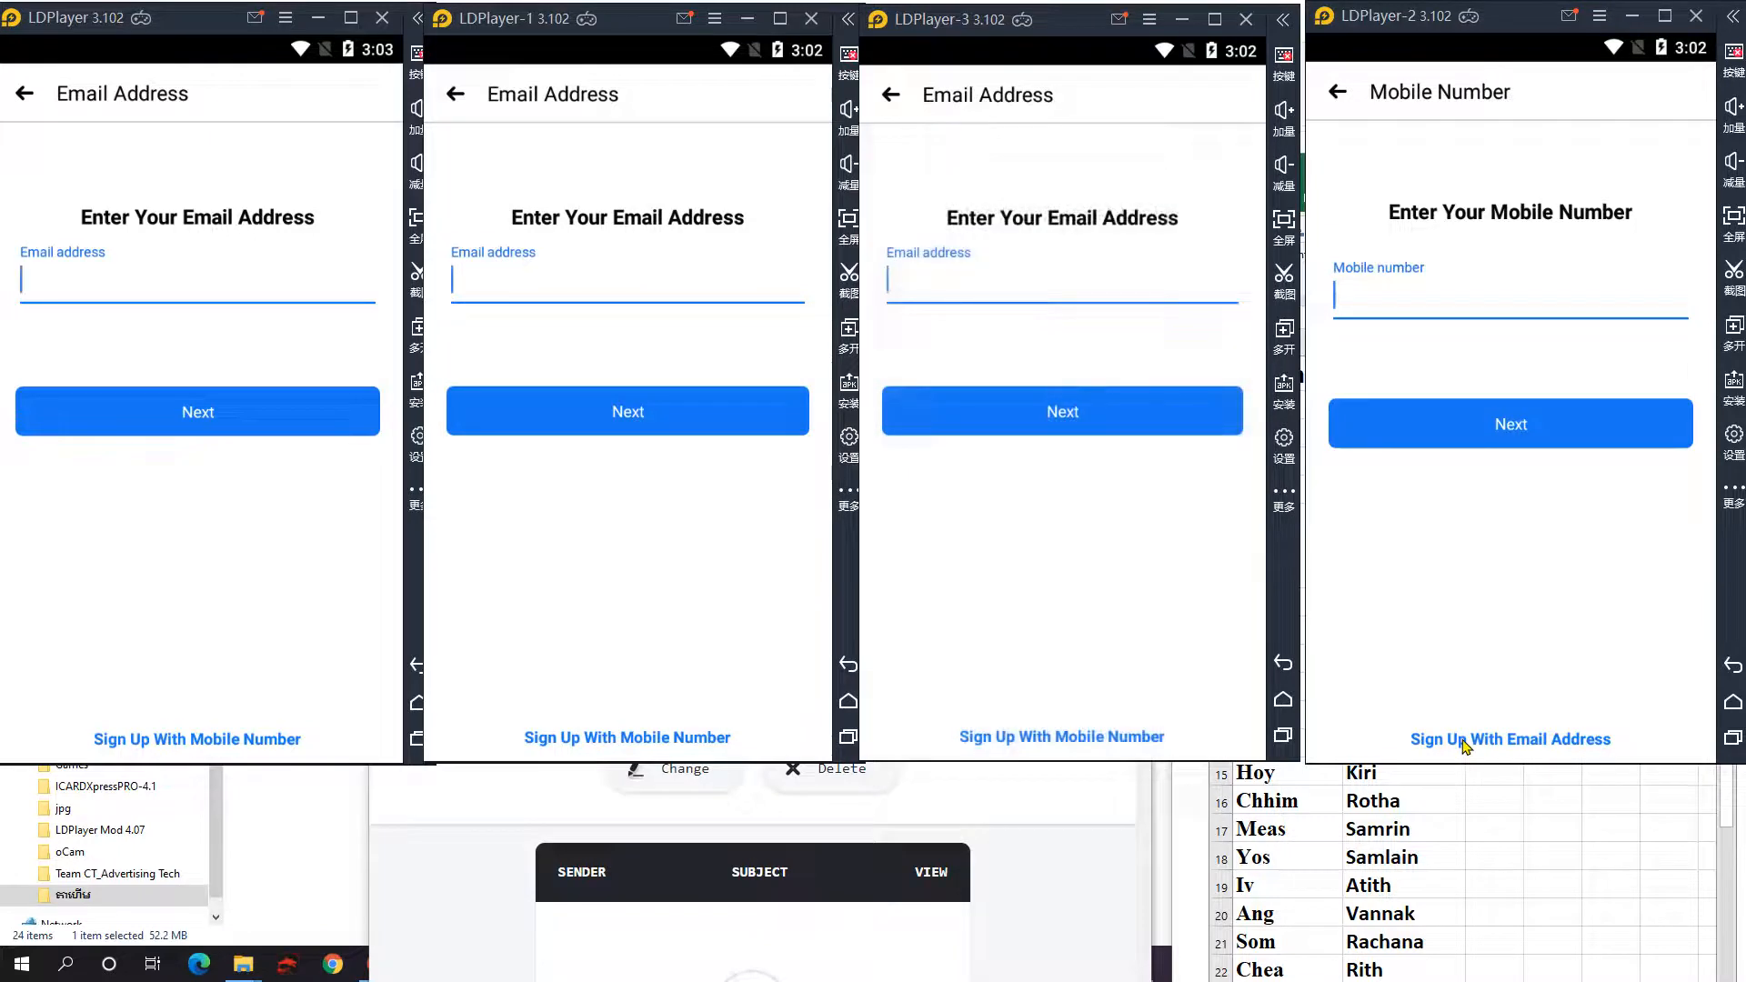
{"action": "left_click", "coordinate": [1459, 740]}
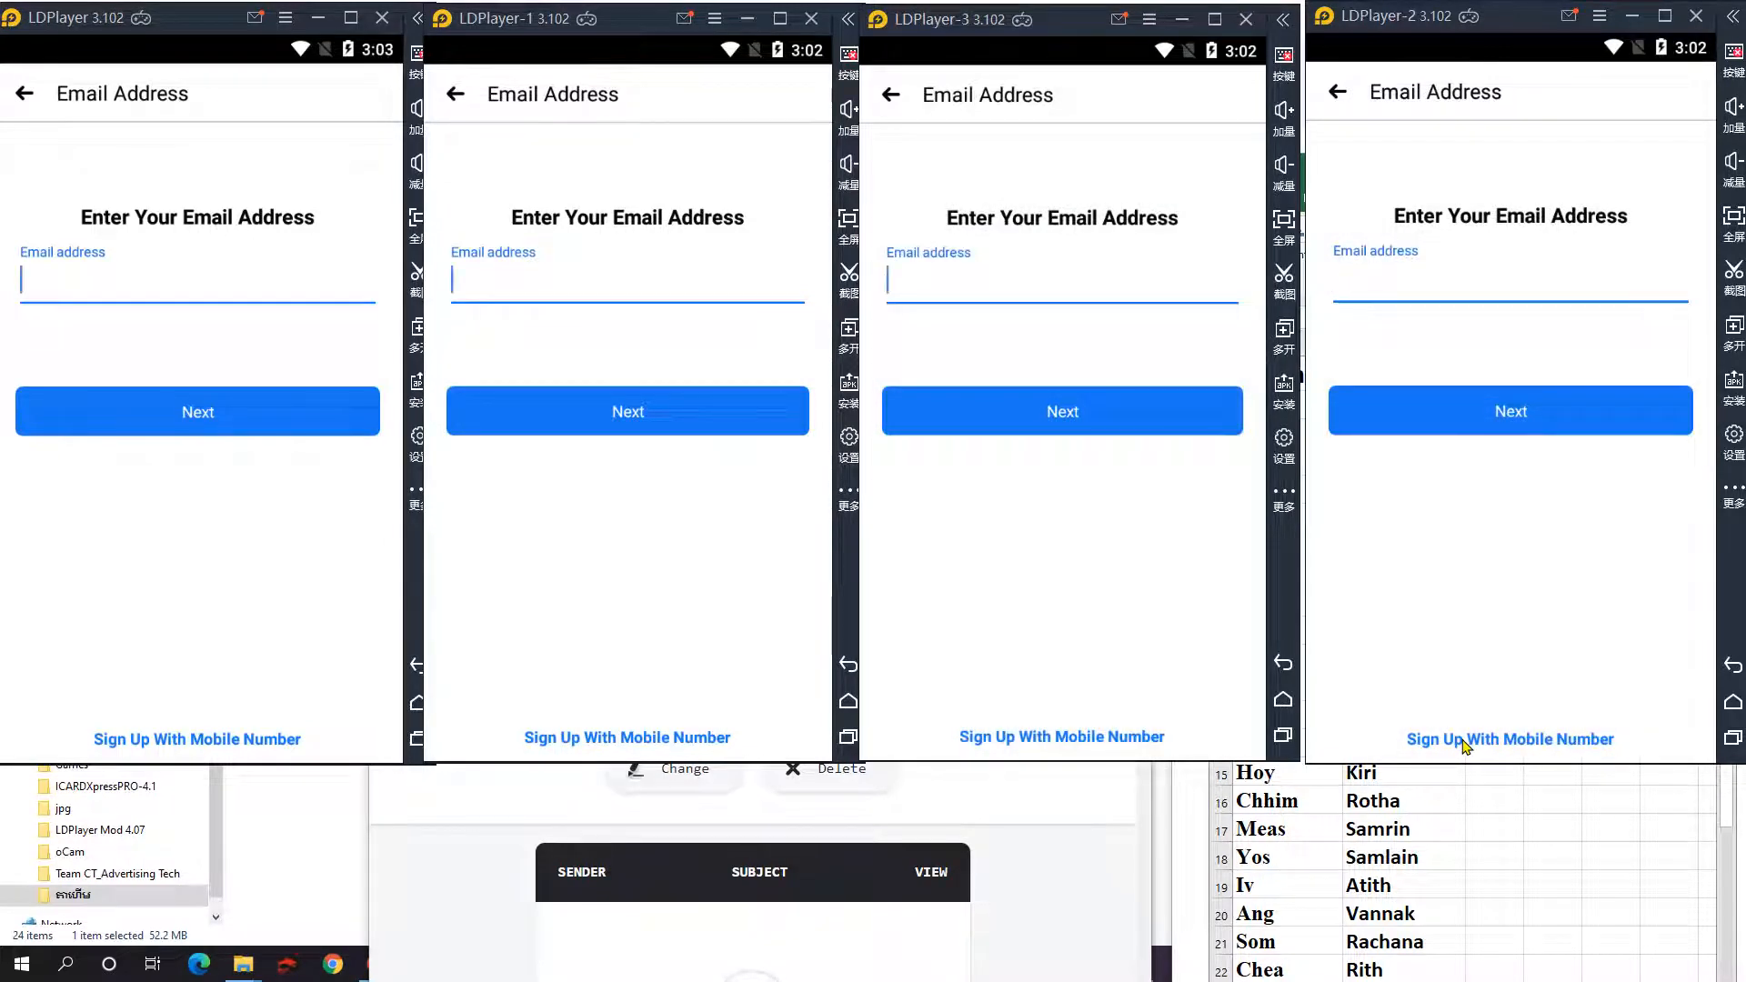
Switch to the Temp Mail page in Chrome, delete the current temporary address to get a new one, and move the window clear of the first two players.
{"action": "left_click", "coordinate": [1055, 895]}
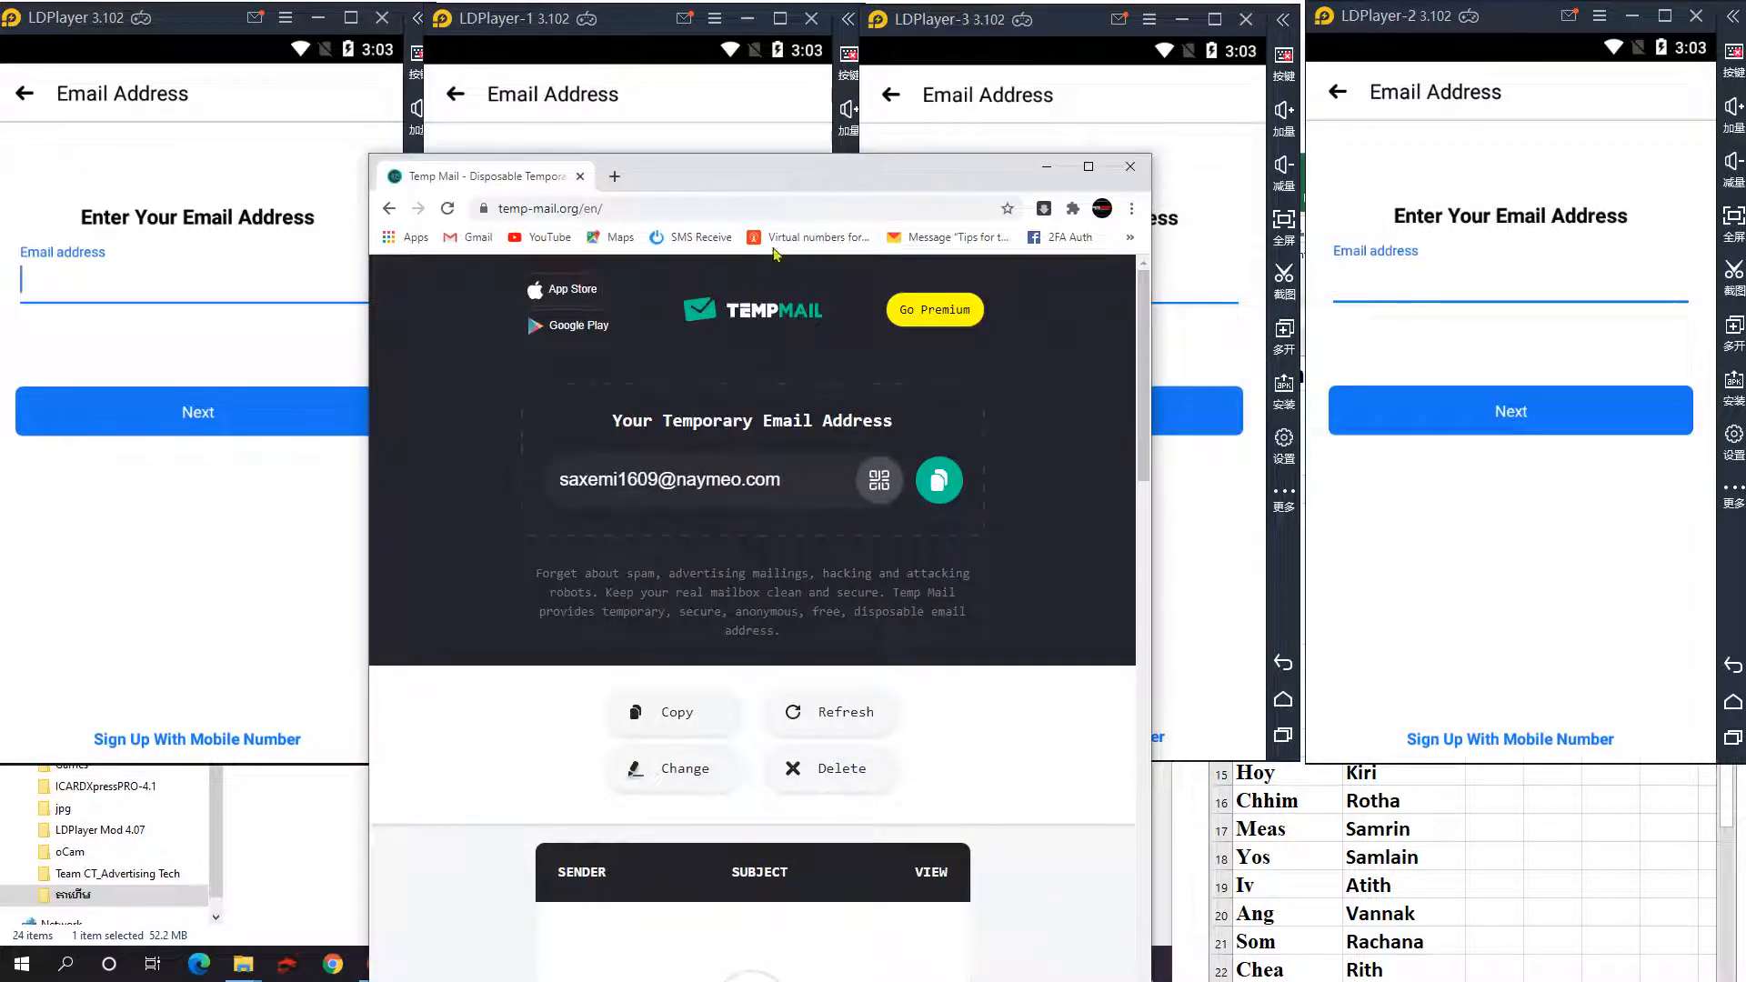
{"action": "left_click_drag", "start_coordinate": [805, 185], "coordinate": [767, 151]}
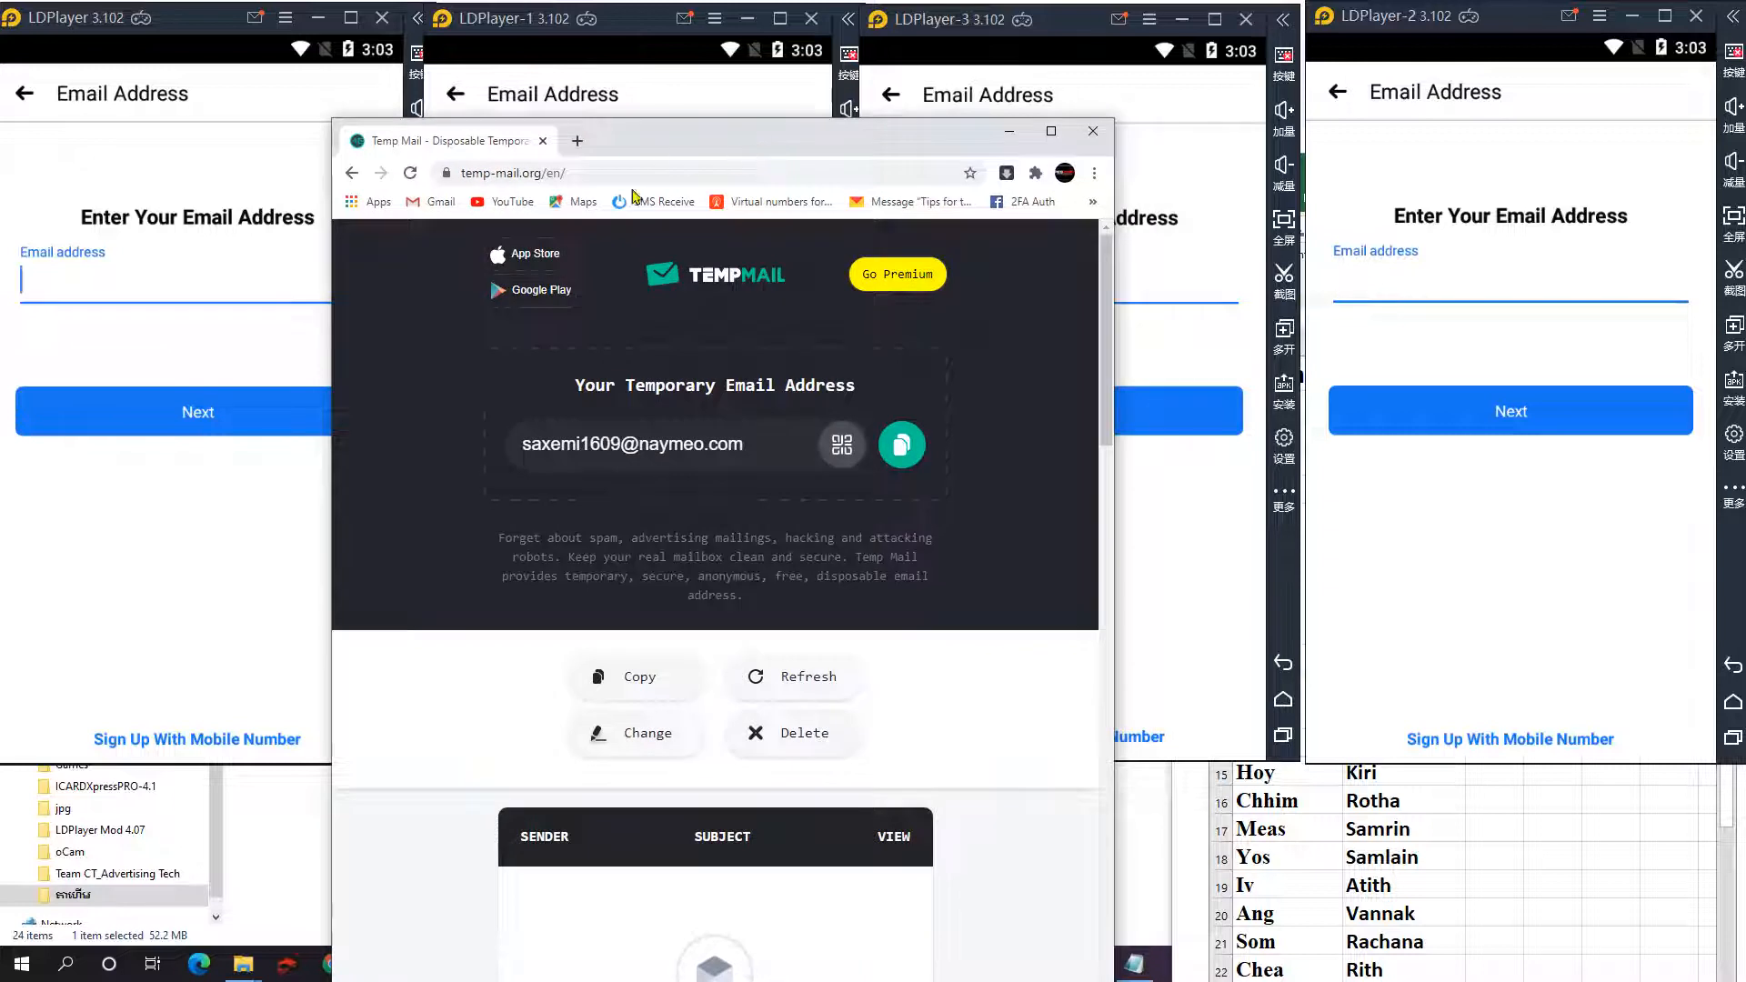
{"action": "left_click", "coordinate": [825, 731]}
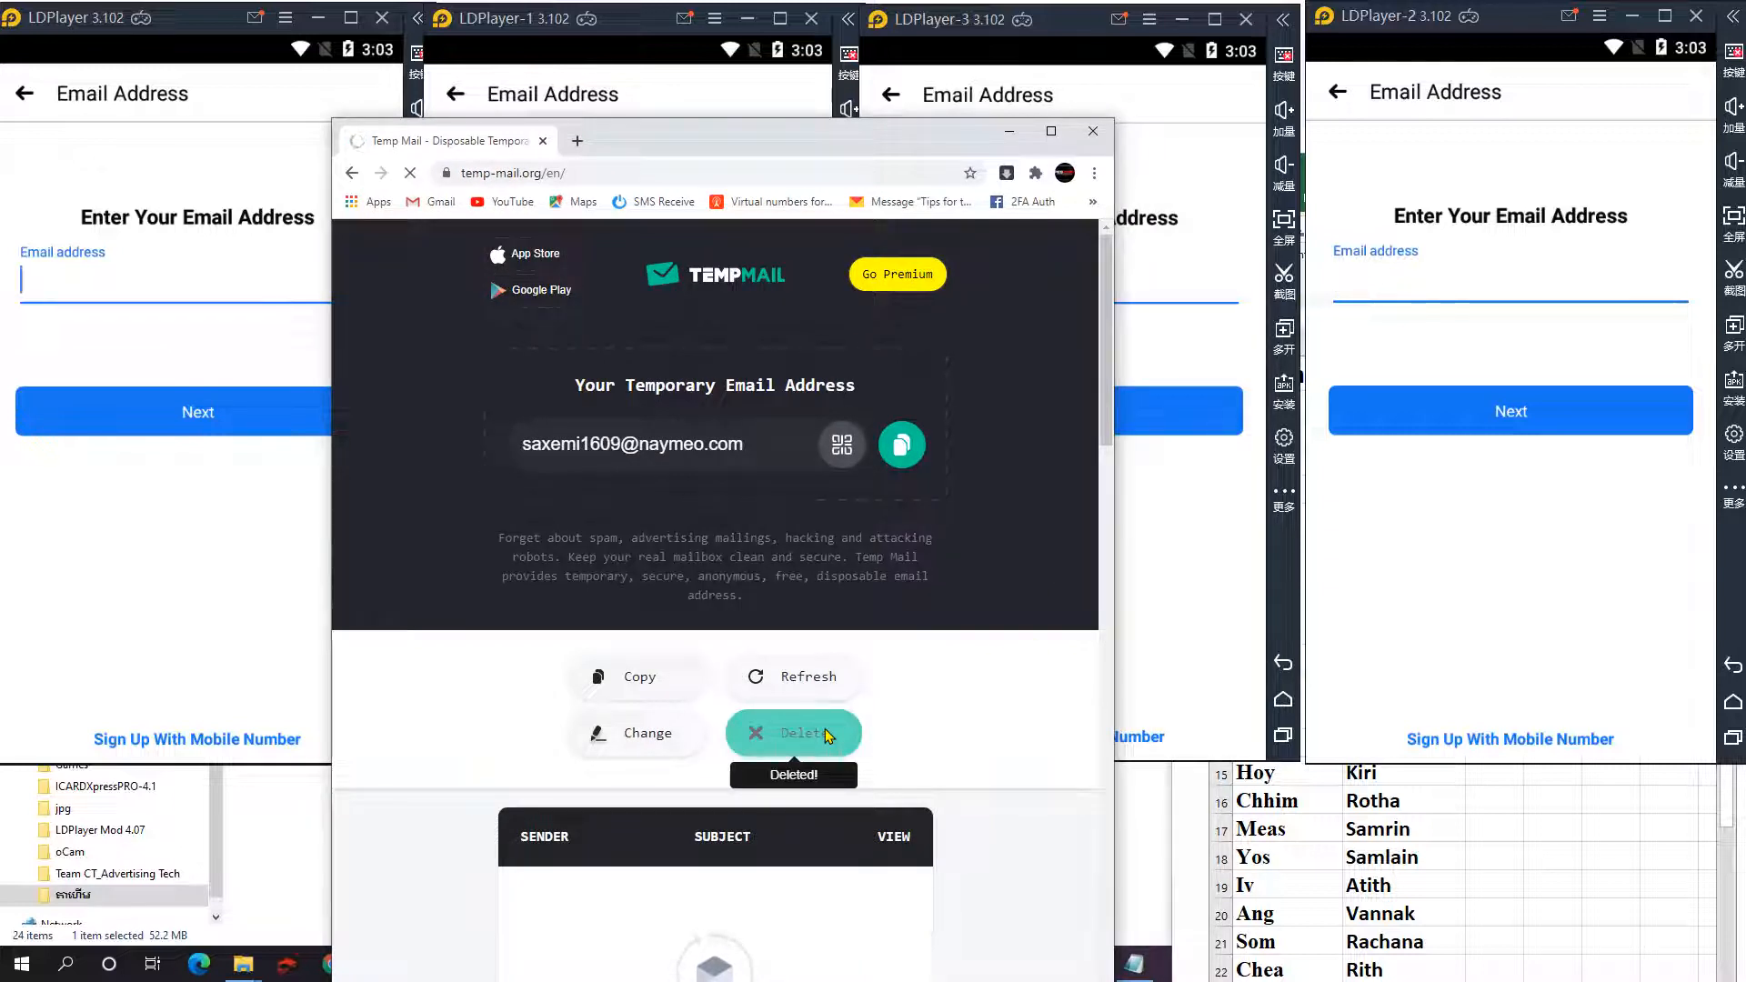
{"action": "left_click_drag", "start_coordinate": [762, 143], "coordinate": [1285, 28]}
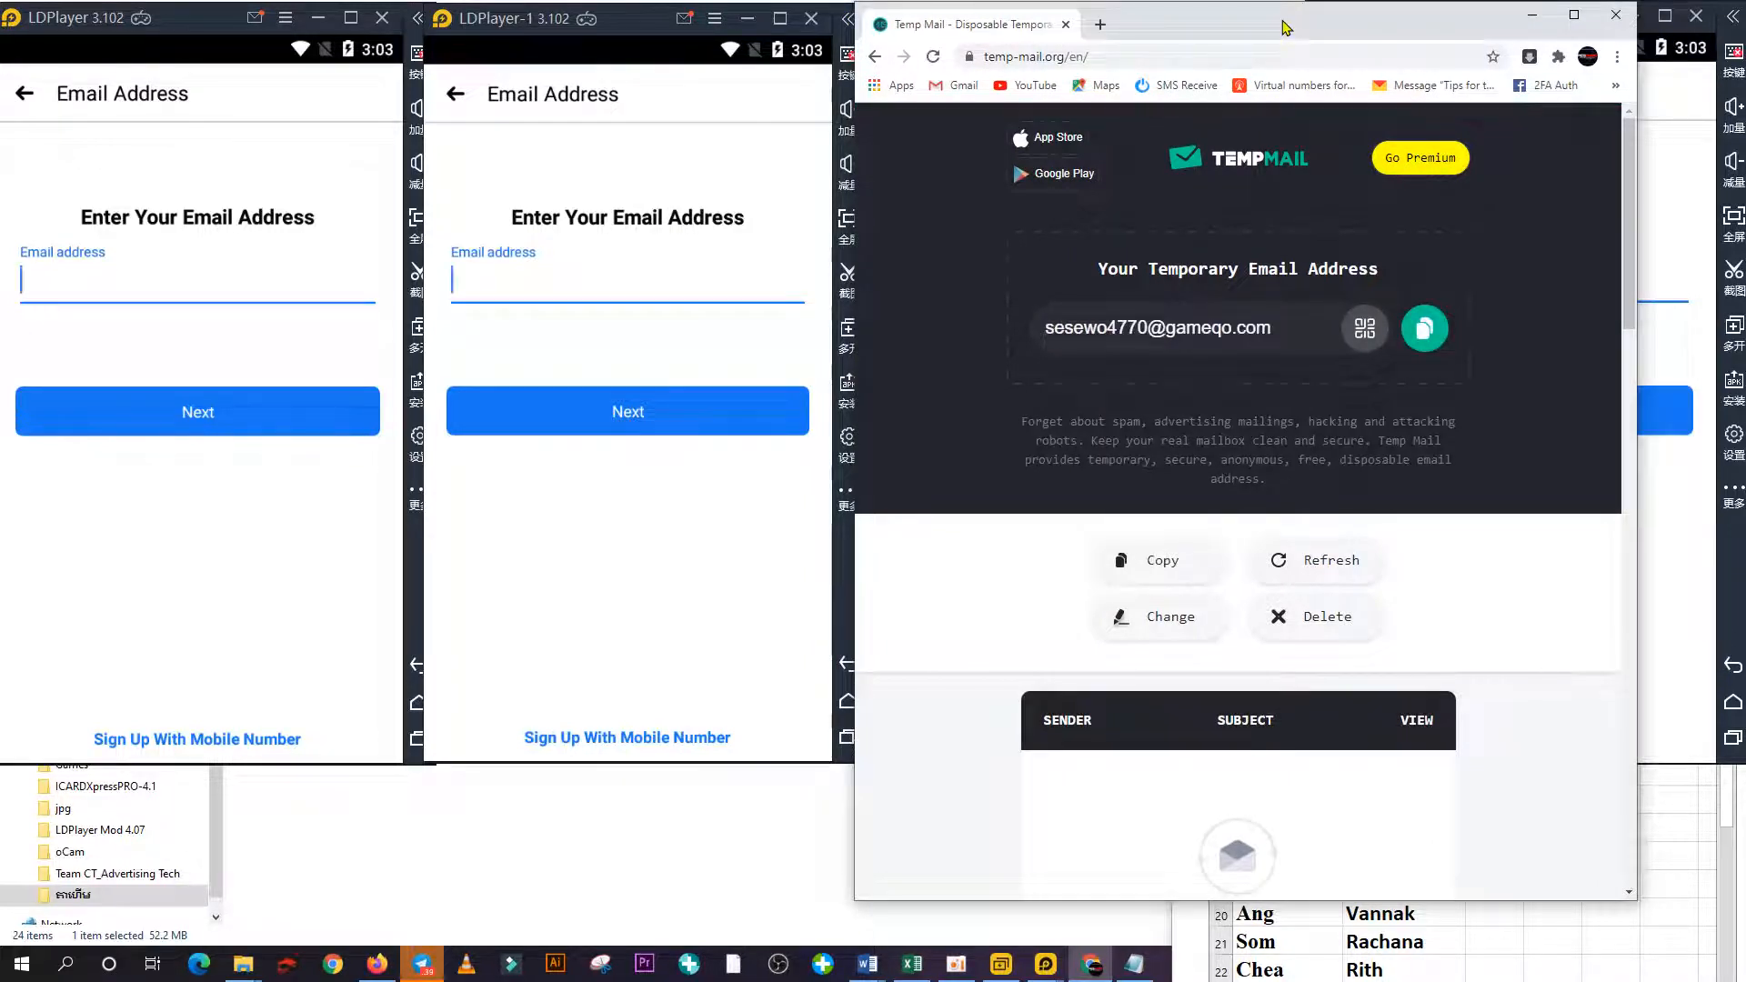
Copy the new temporary email address and replace the old one in the untitled Notepad note with it.
{"action": "left_click", "coordinate": [1425, 332]}
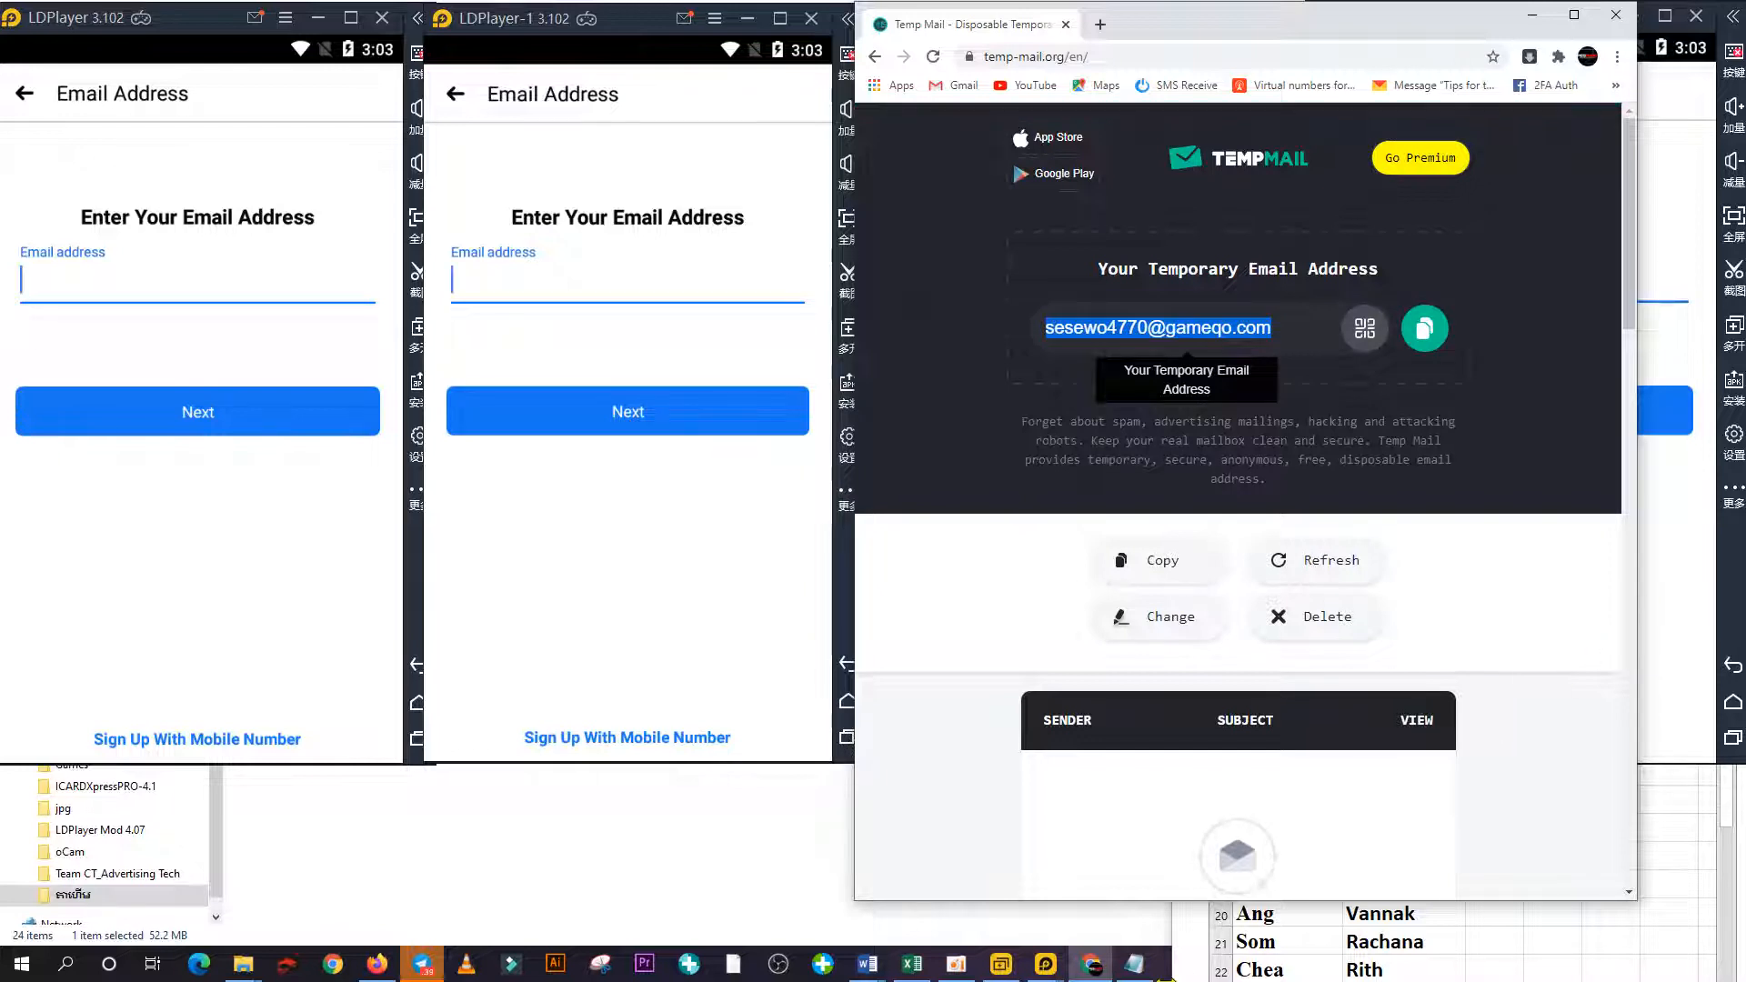
{"action": "left_click", "coordinate": [1137, 976]}
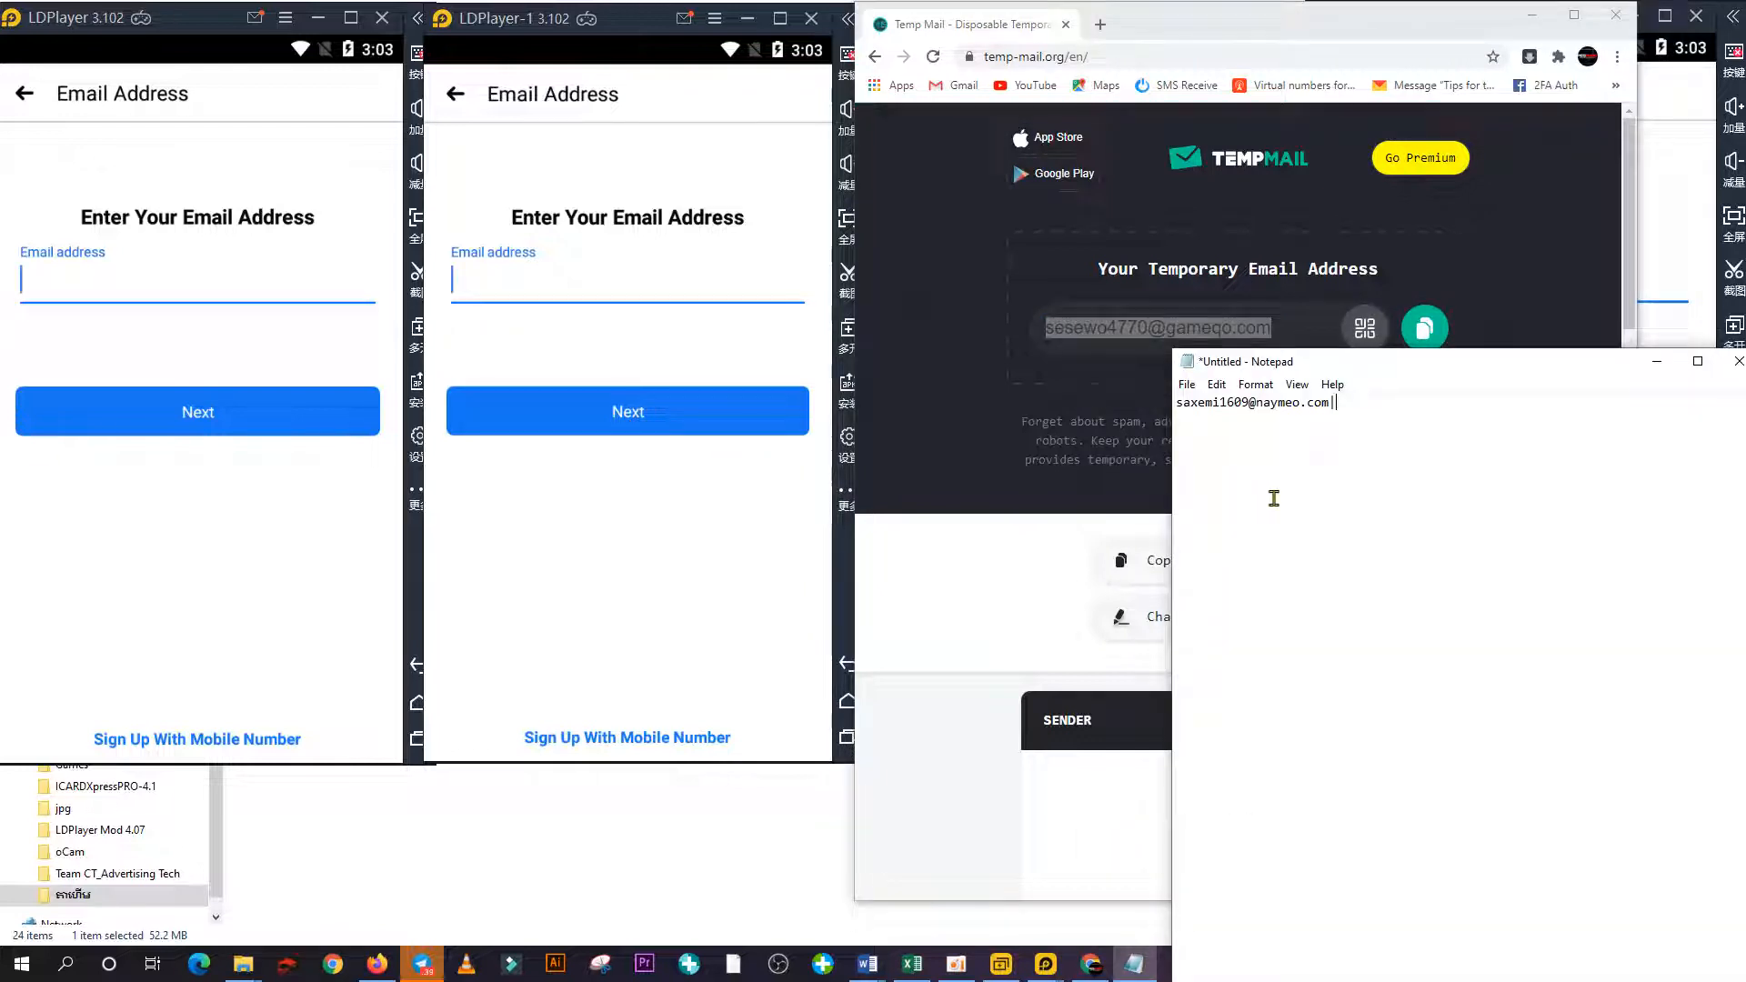
{"action": "left_click_drag", "start_coordinate": [1324, 403], "coordinate": [1185, 406]}
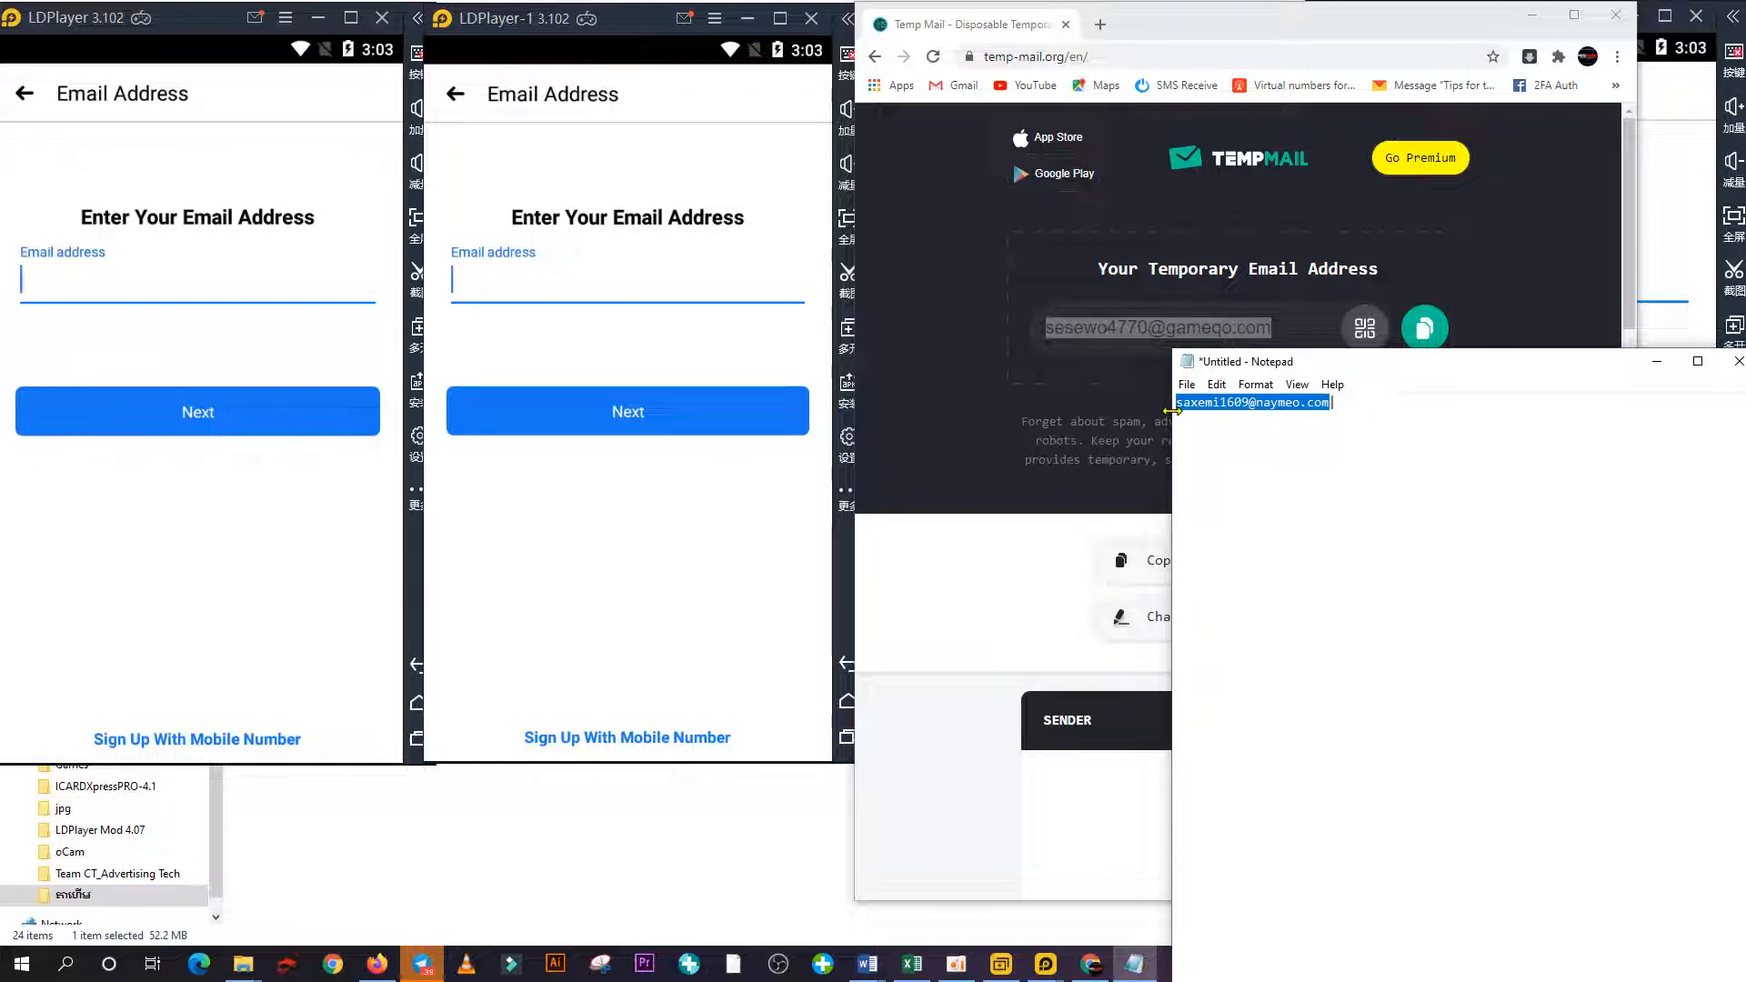
{"action": "key", "text": "ctrl+v"}
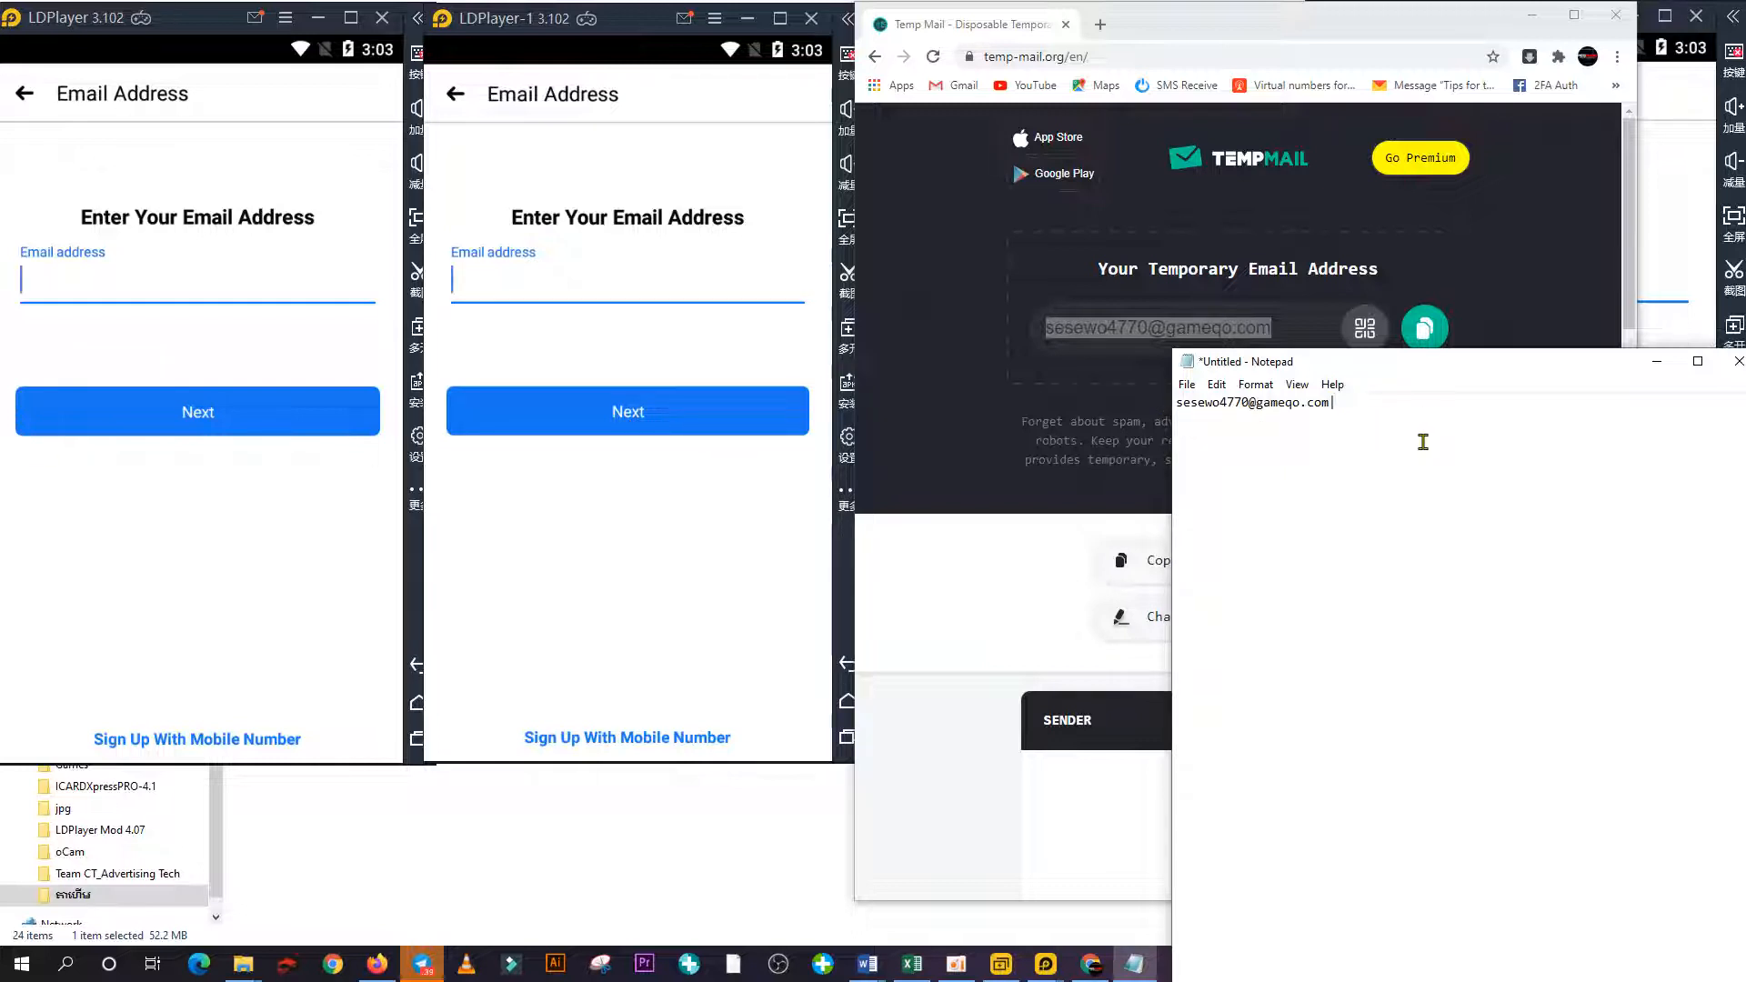
Enter the new temporary email address in the first LDPlayer's sign-up form and continue to the password page.
{"action": "left_click", "coordinate": [103, 277]}
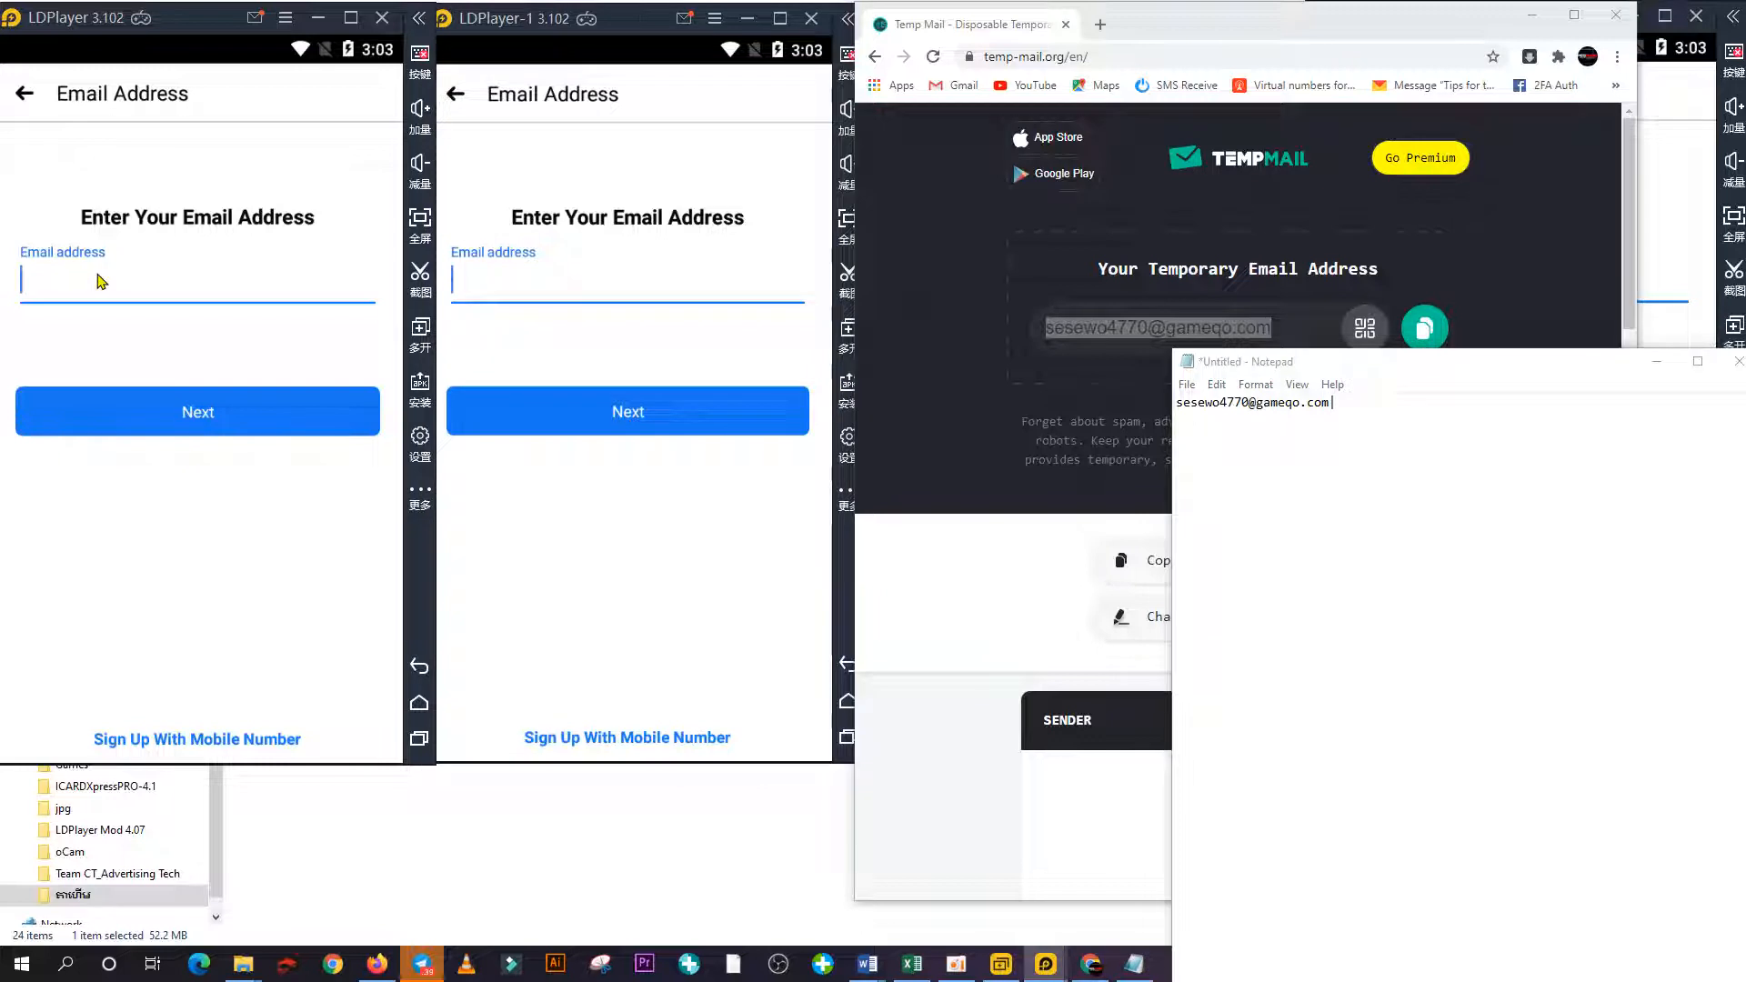
{"action": "key", "text": "ctrl+v"}
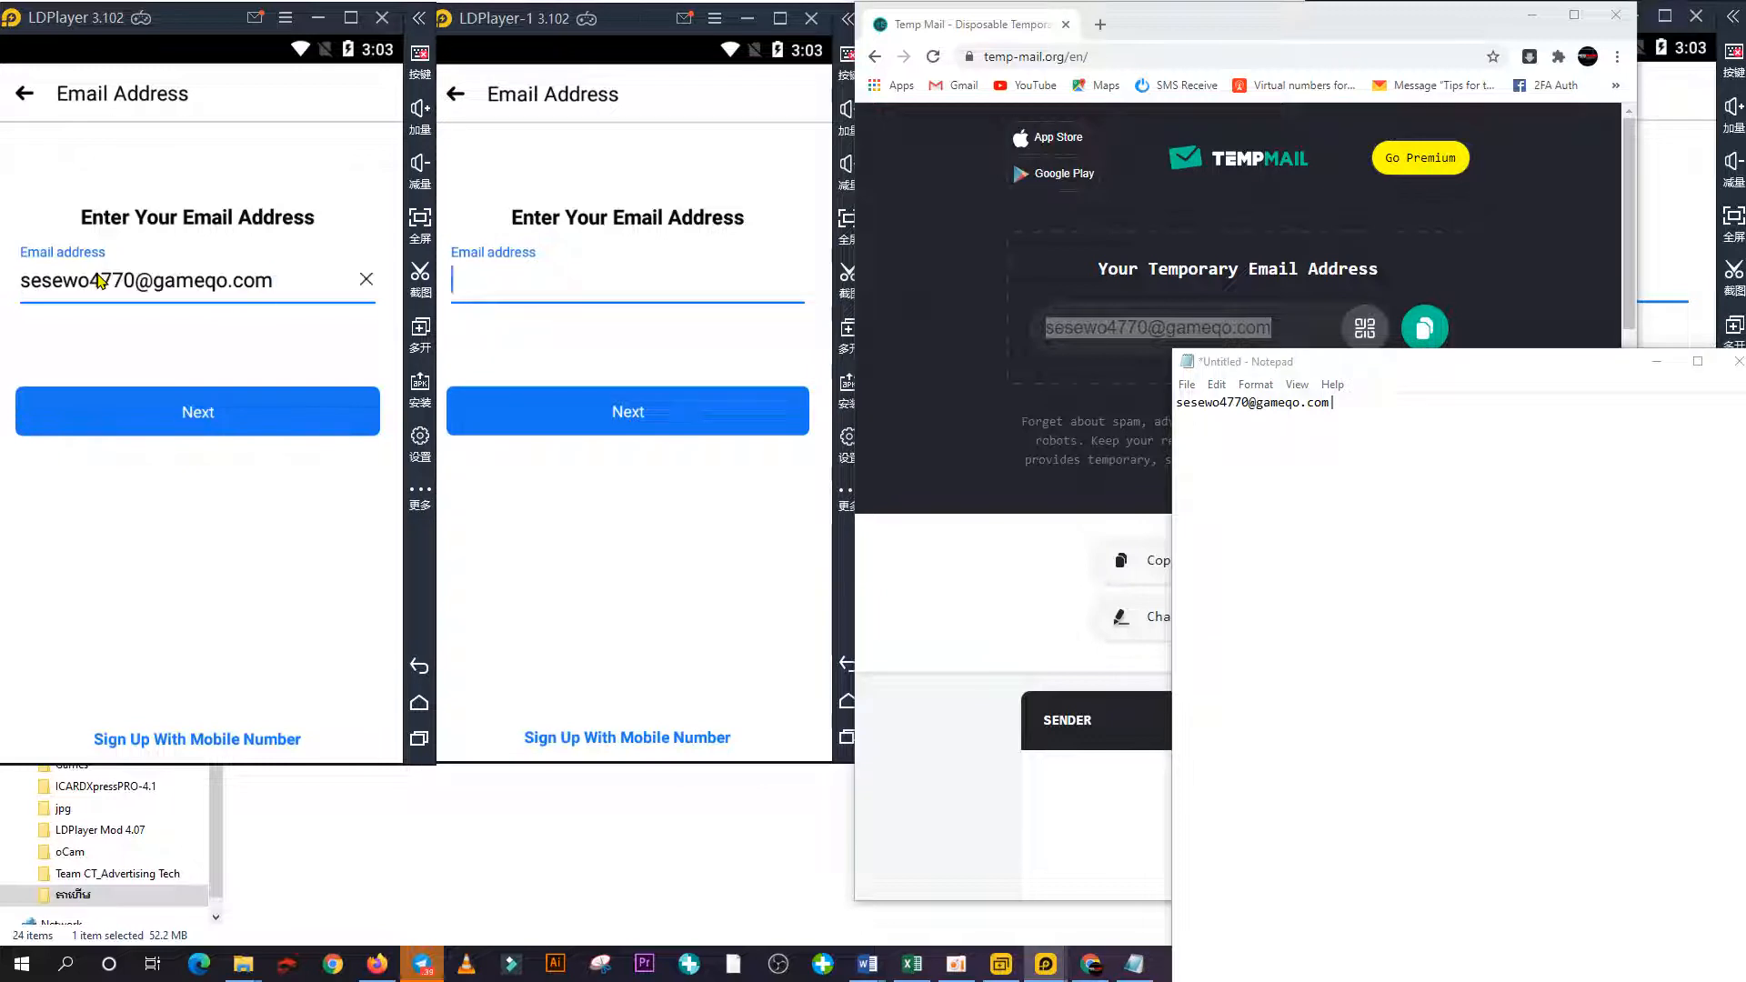
{"action": "left_click", "coordinate": [105, 411]}
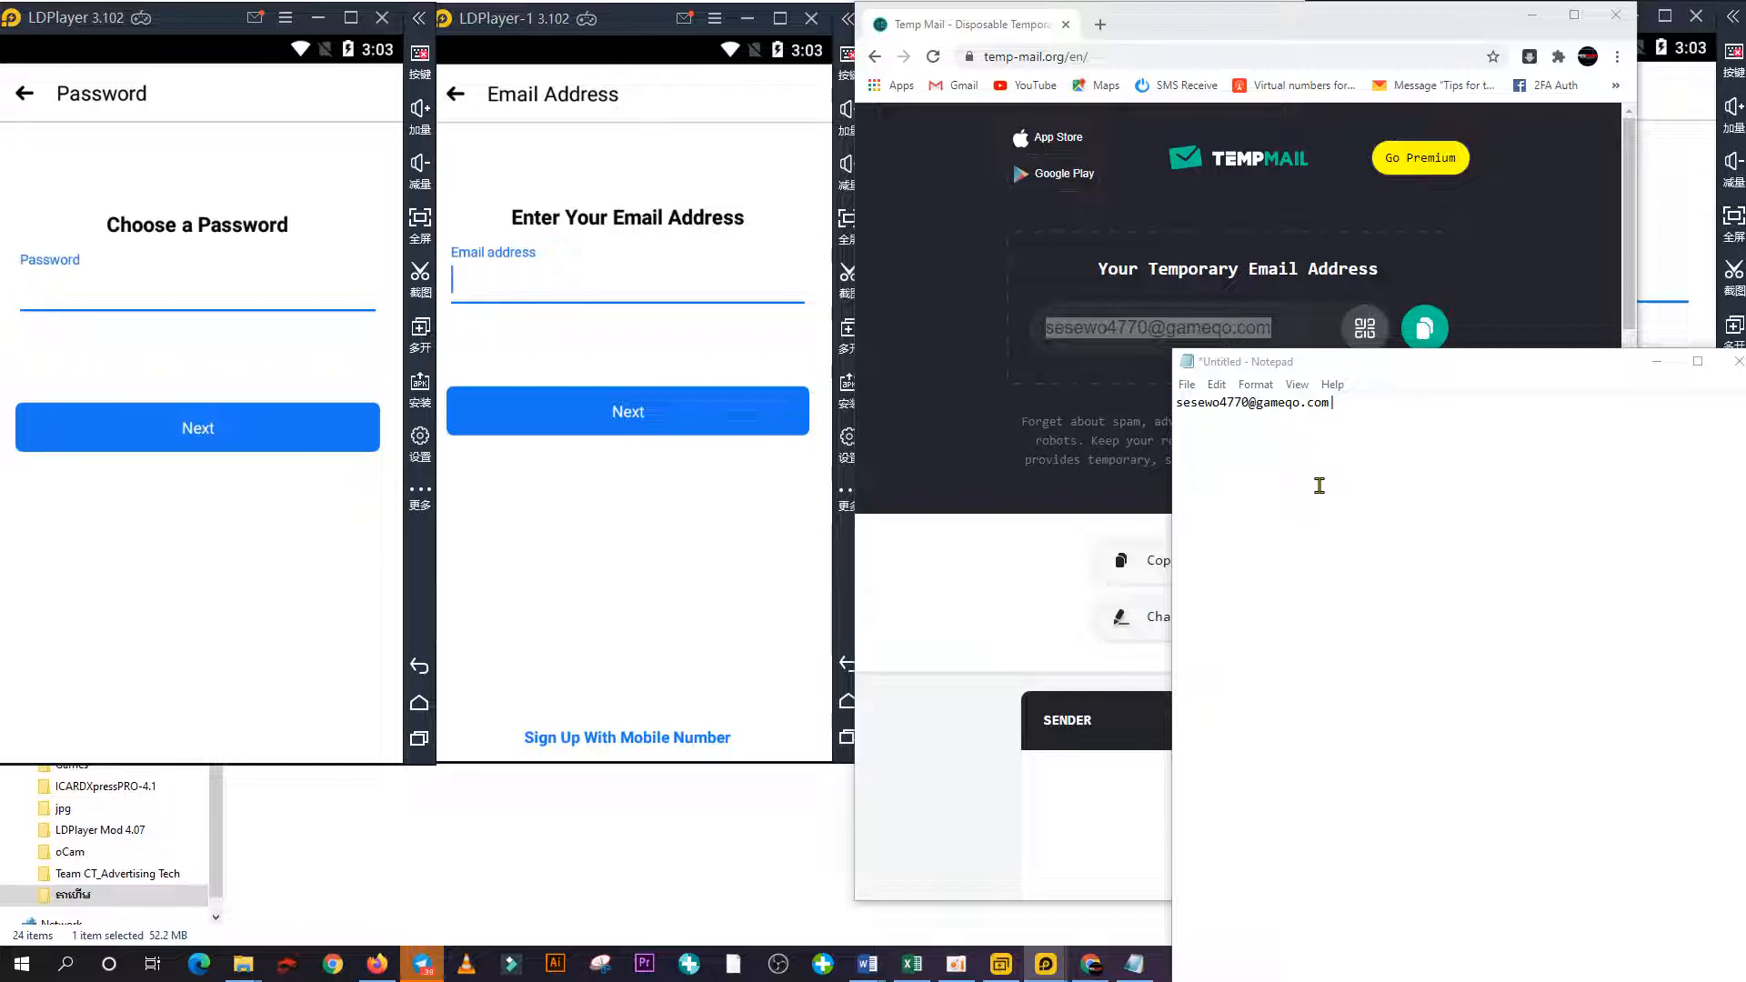
Switch back to the Chrome window with Temp Mail and maximize it.
{"action": "left_click", "coordinate": [1091, 963]}
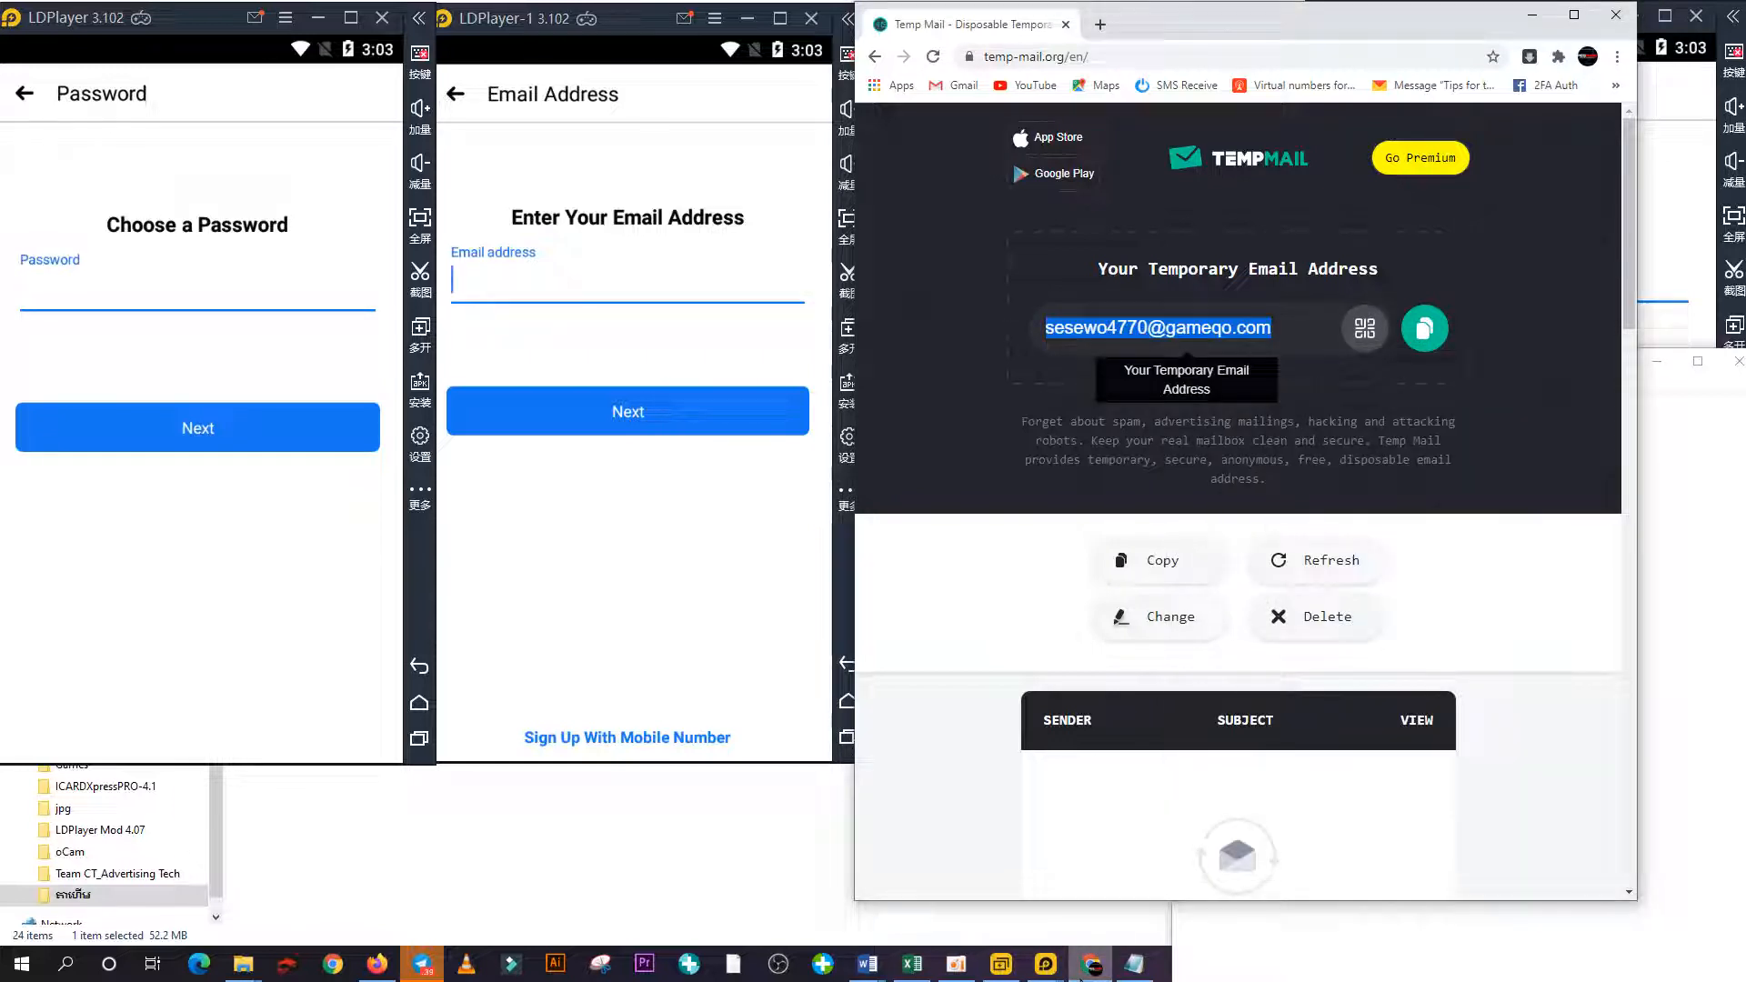
{"action": "left_click", "coordinate": [1096, 965]}
{"action": "left_click", "coordinate": [1096, 965]}
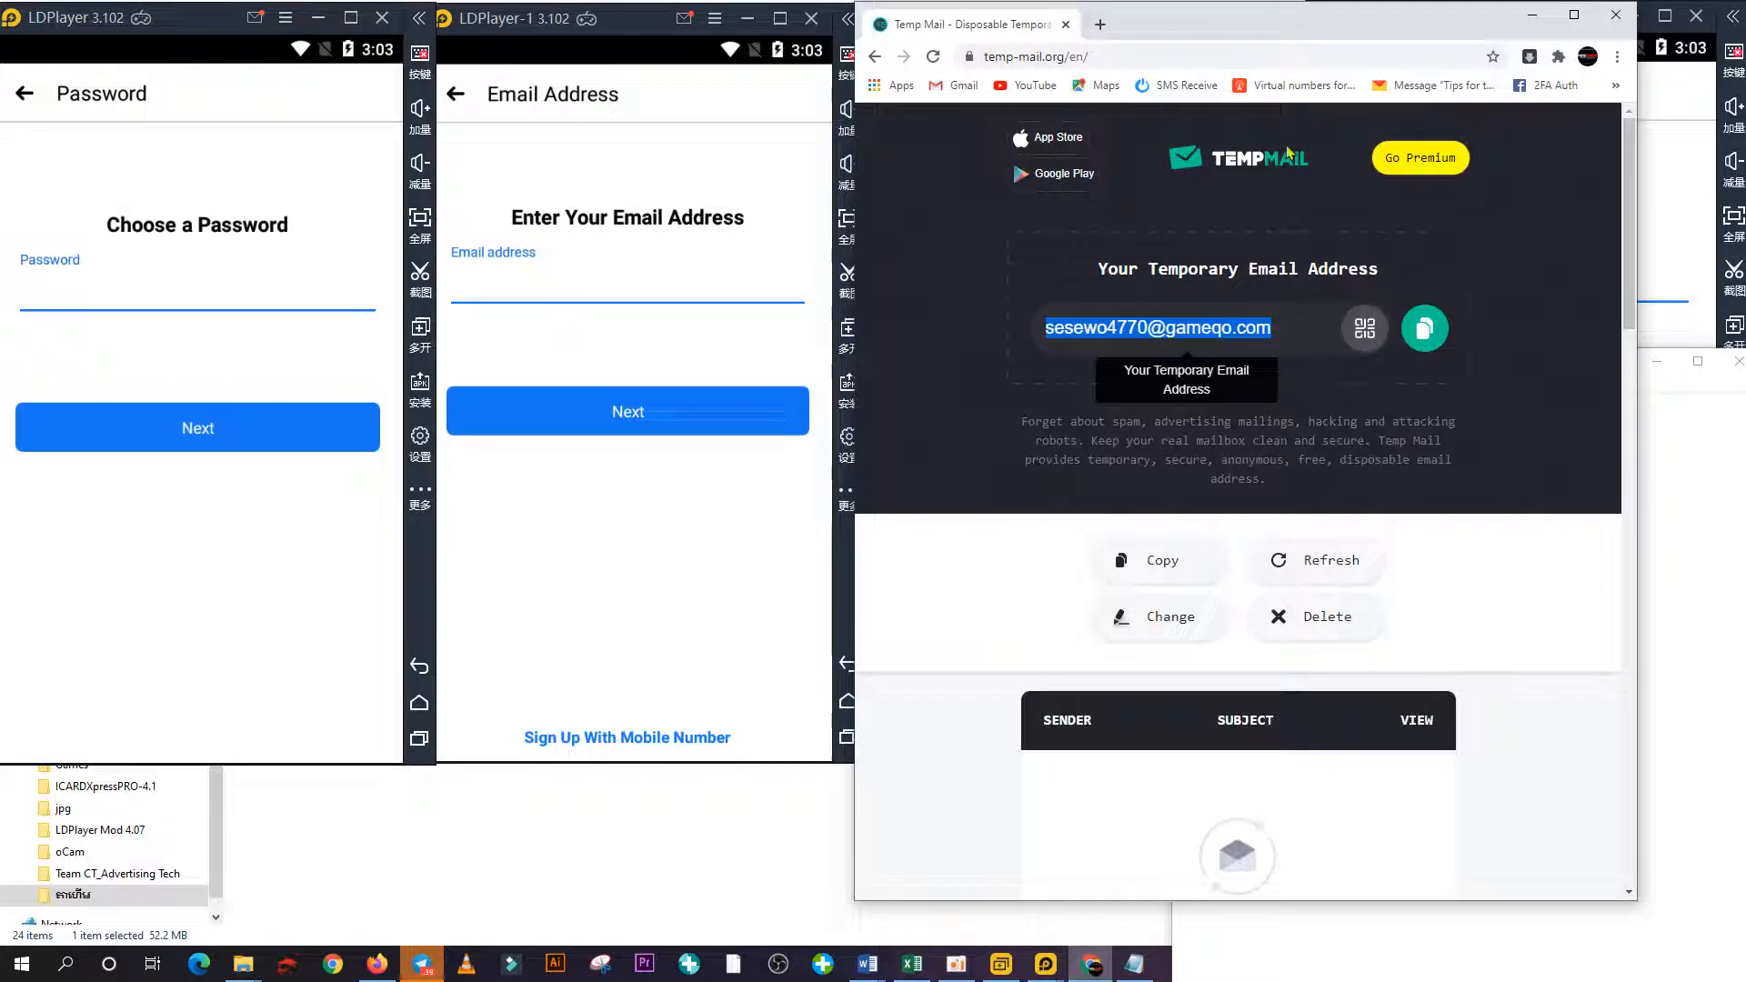
{"action": "left_click", "coordinate": [1100, 25]}
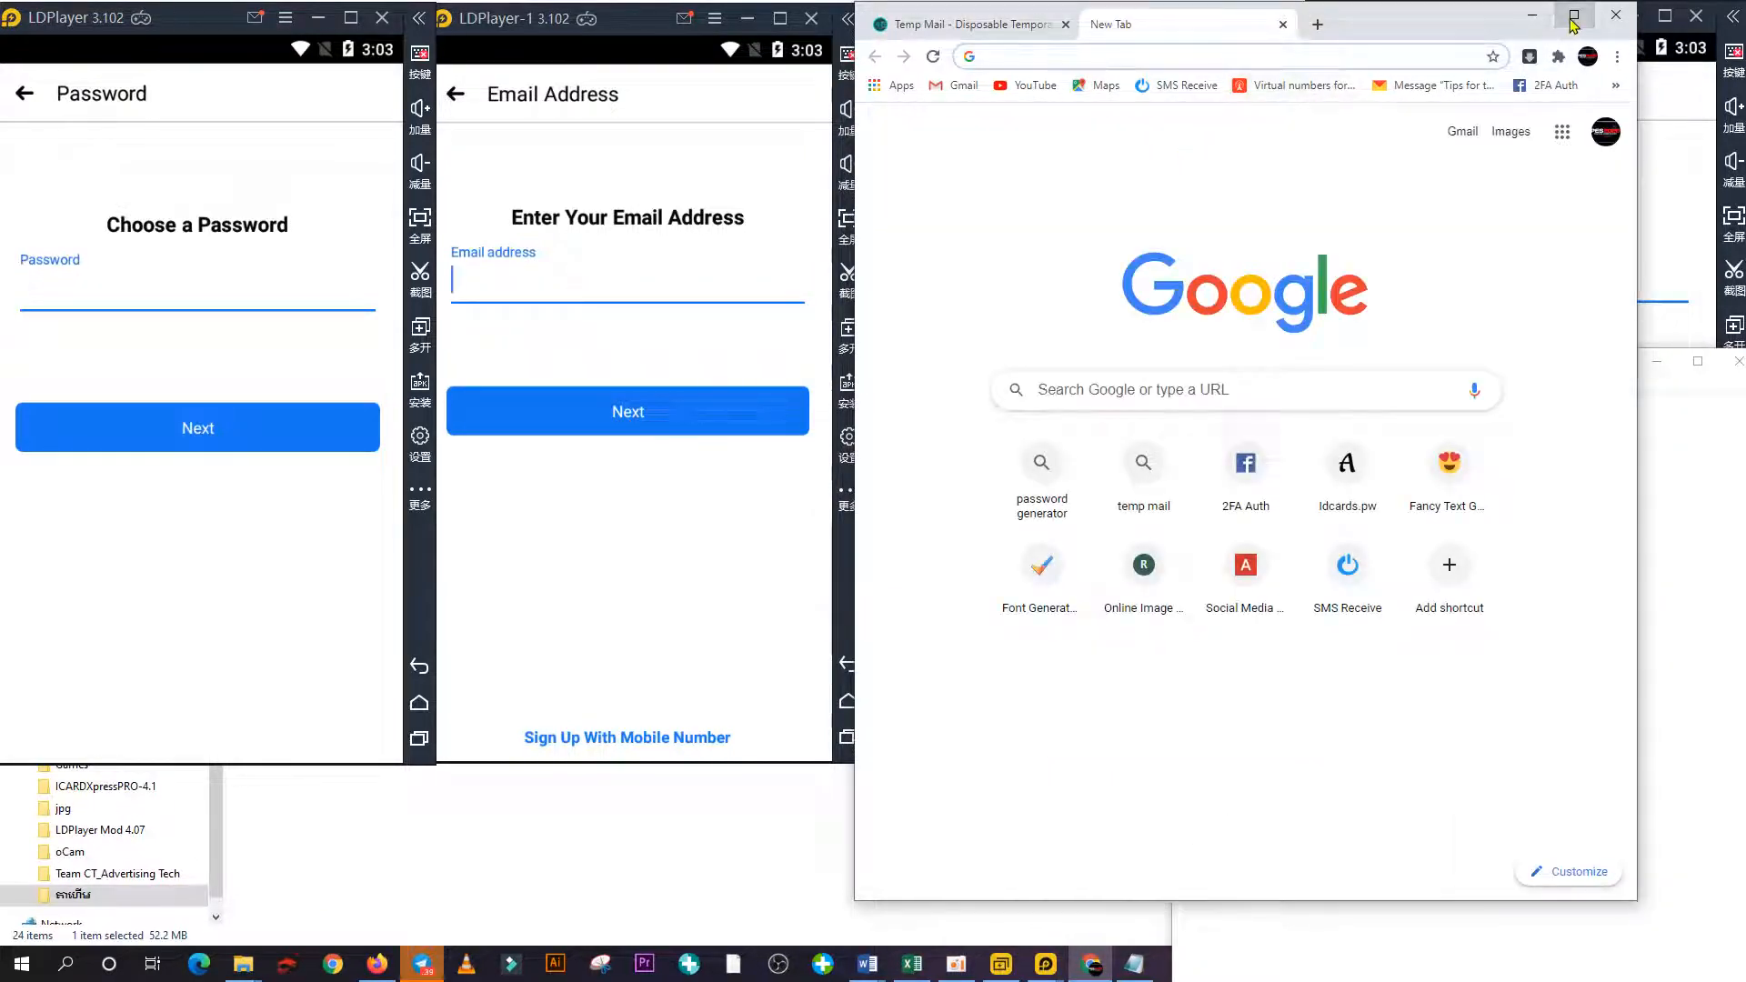
{"action": "left_click", "coordinate": [1574, 15]}
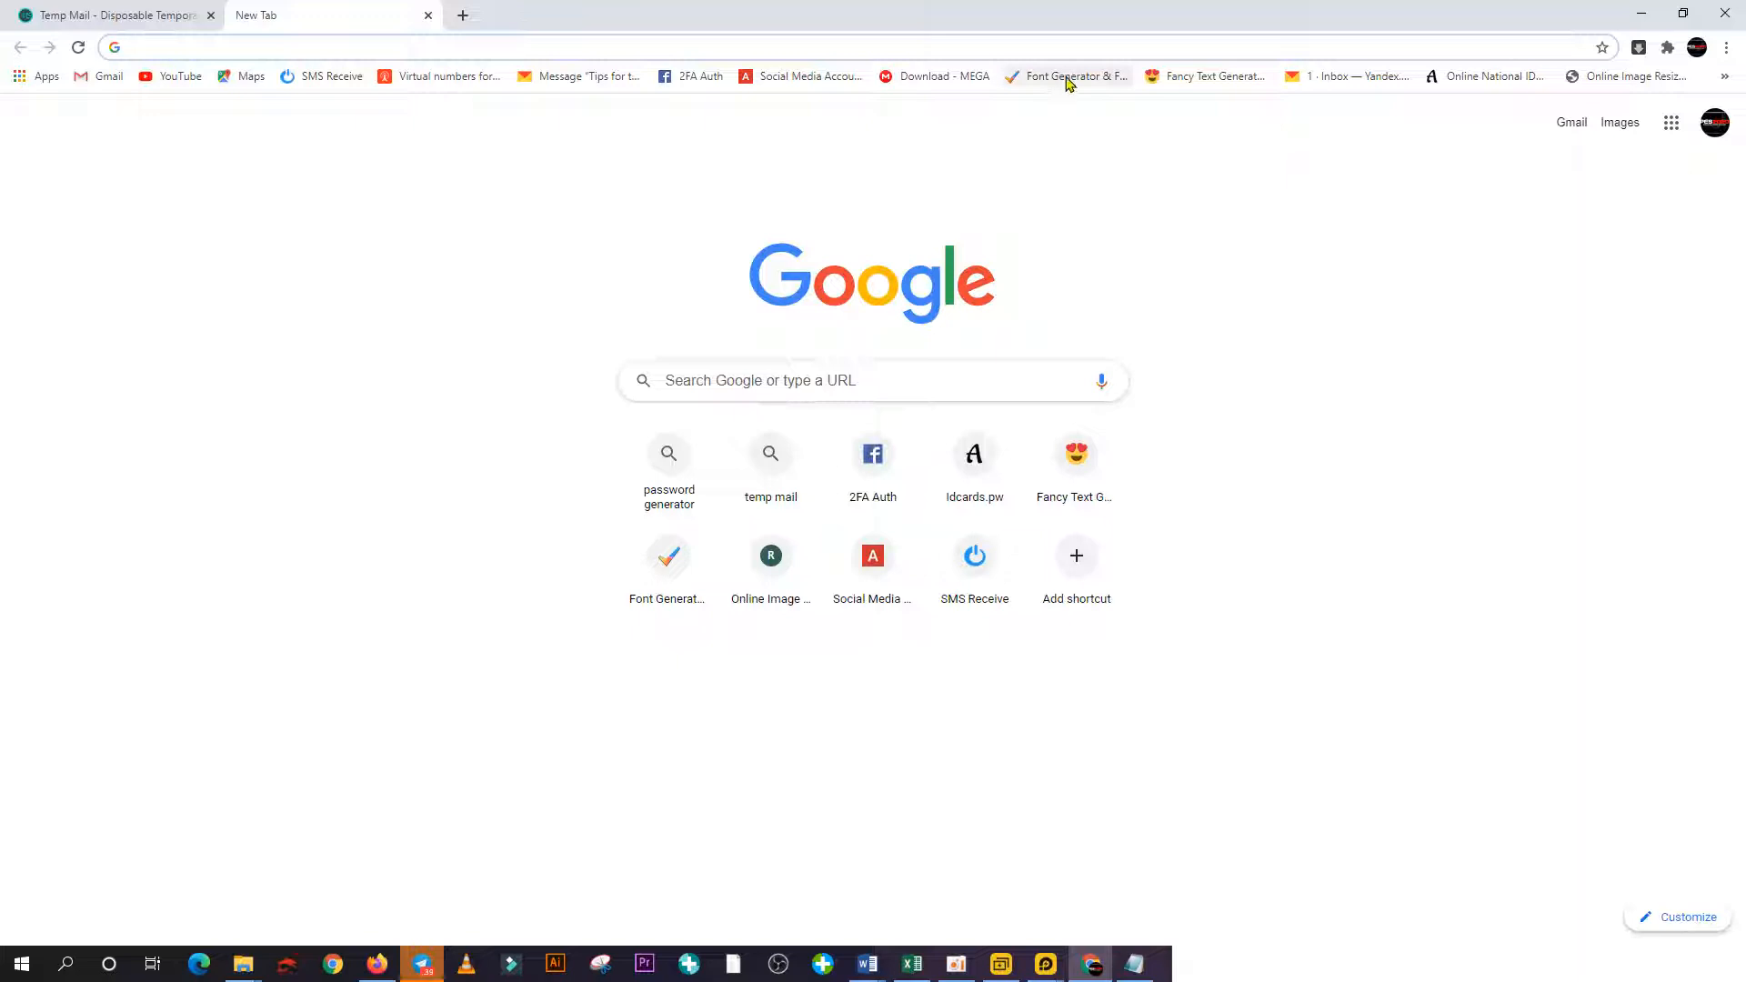
{"action": "left_click", "coordinate": [1067, 81]}
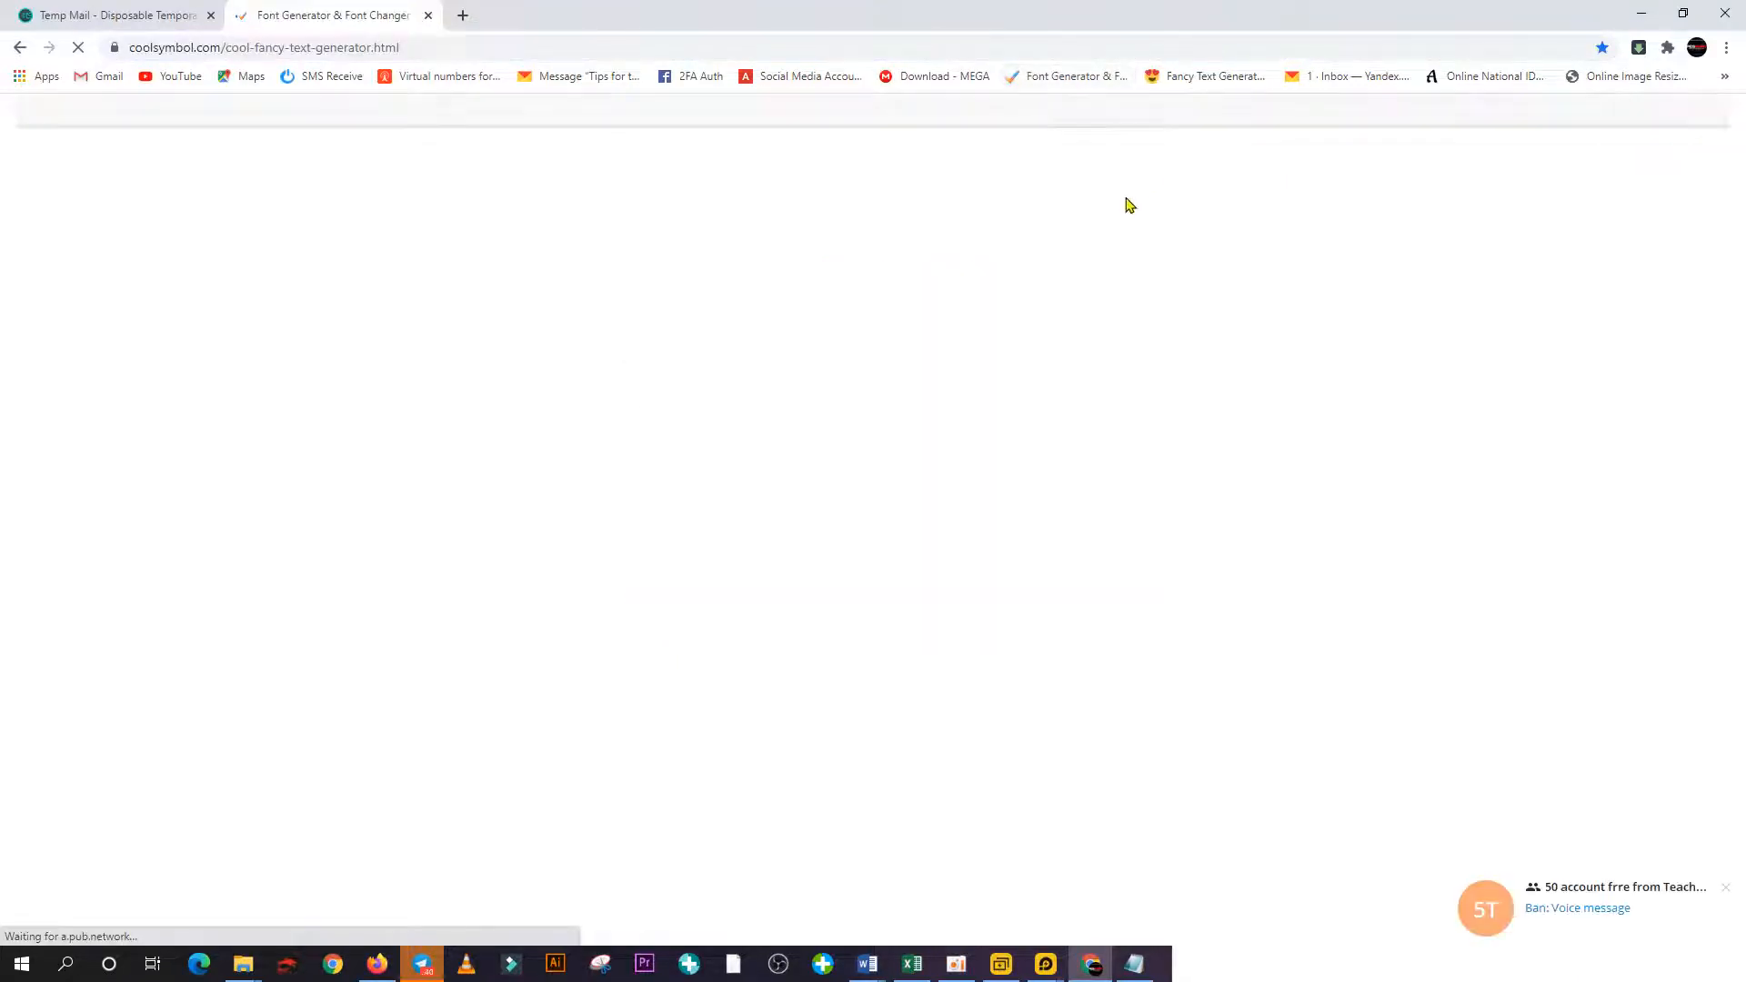
{"action": "left_click", "coordinate": [427, 15]}
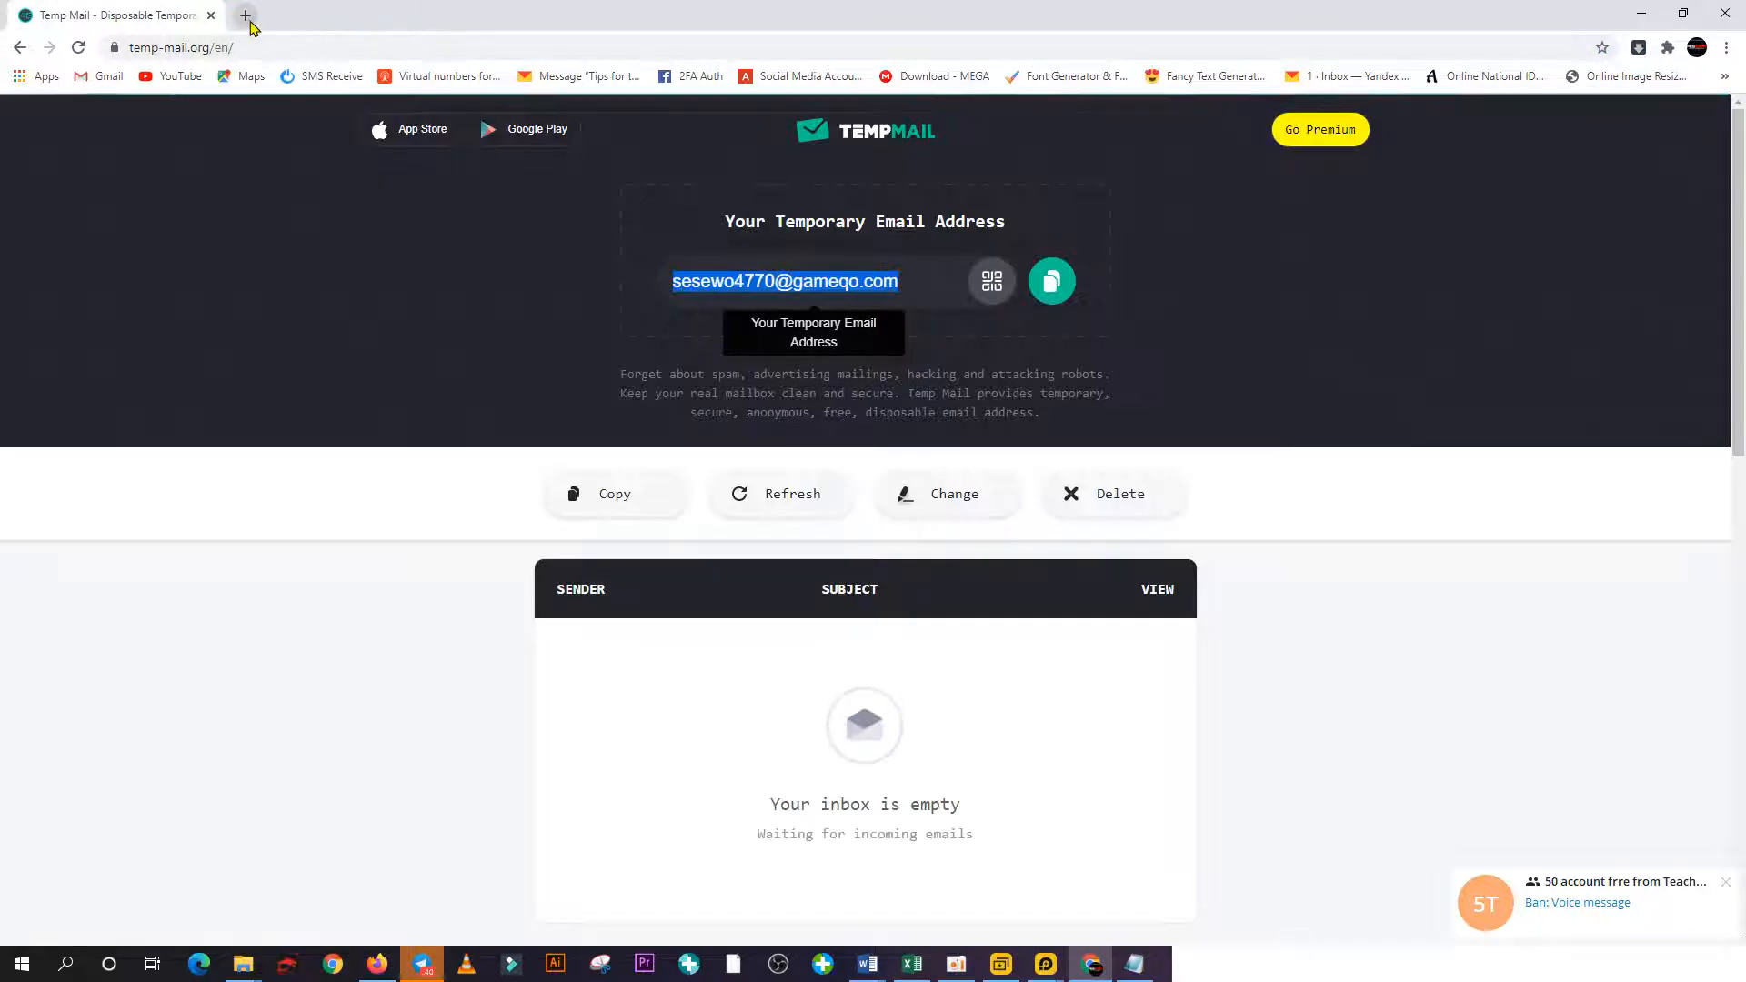
Search Google for "password generator" in a new tab and open the Strong Random Password Generator site.
{"action": "key", "text": "ctrl+t"}
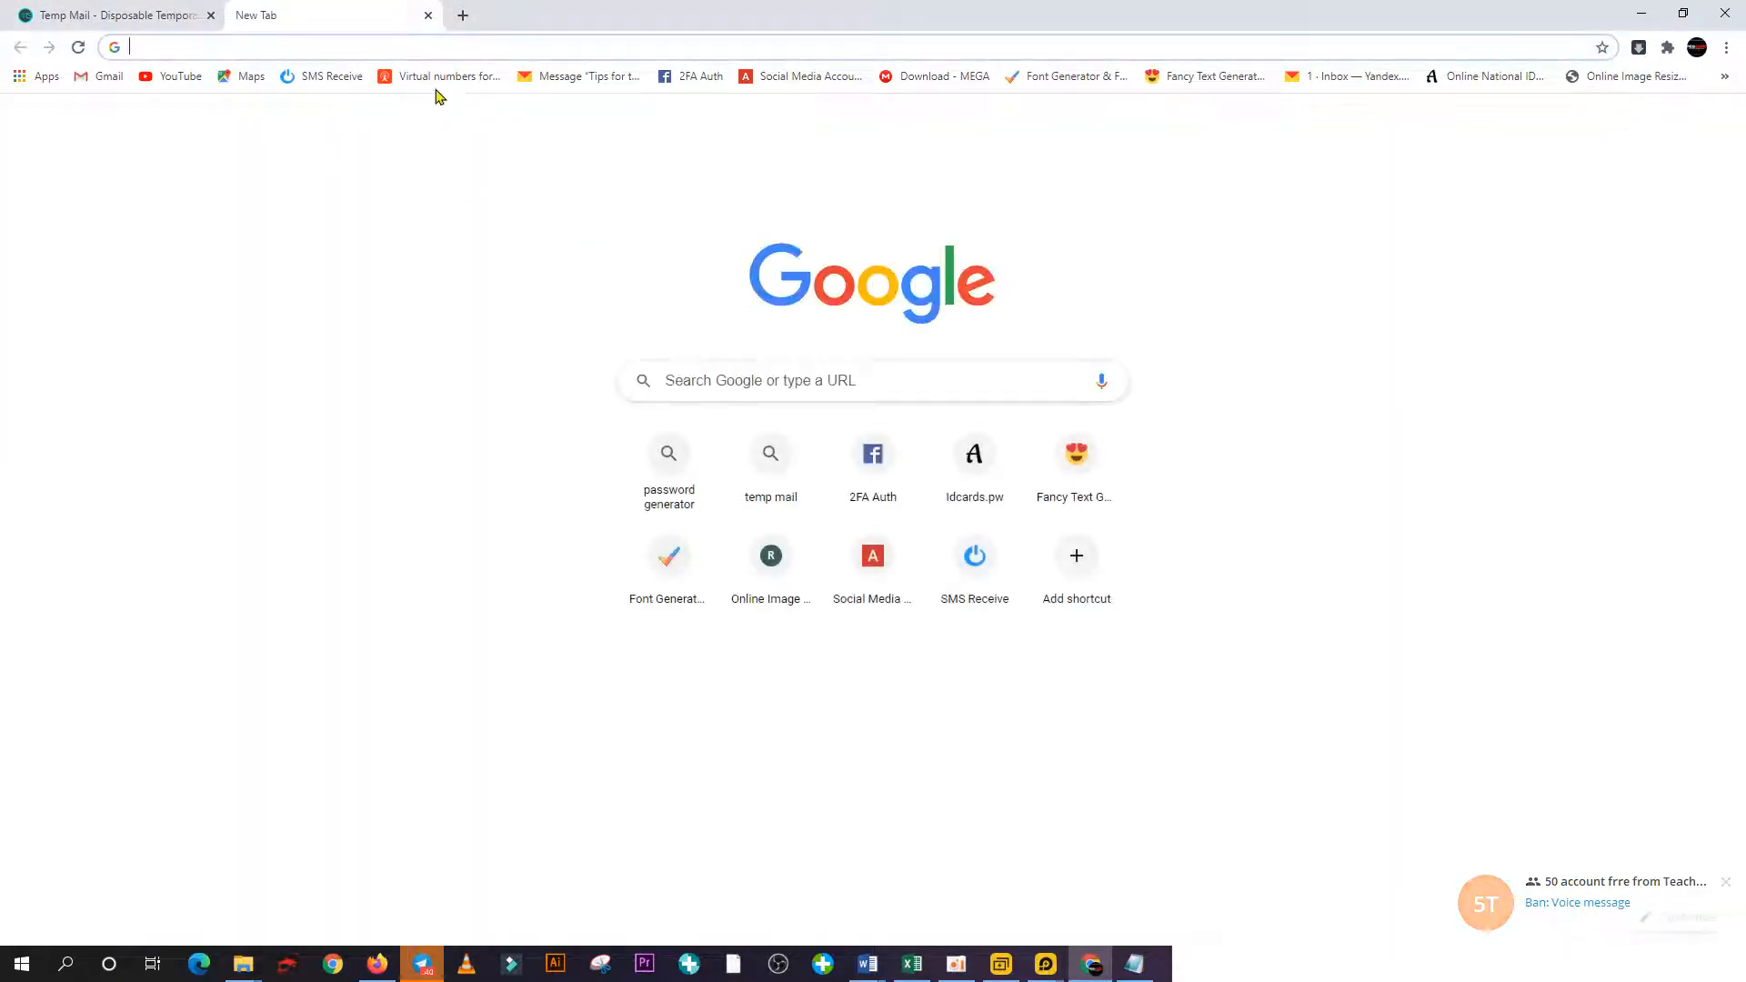
{"action": "left_click", "coordinate": [736, 382]}
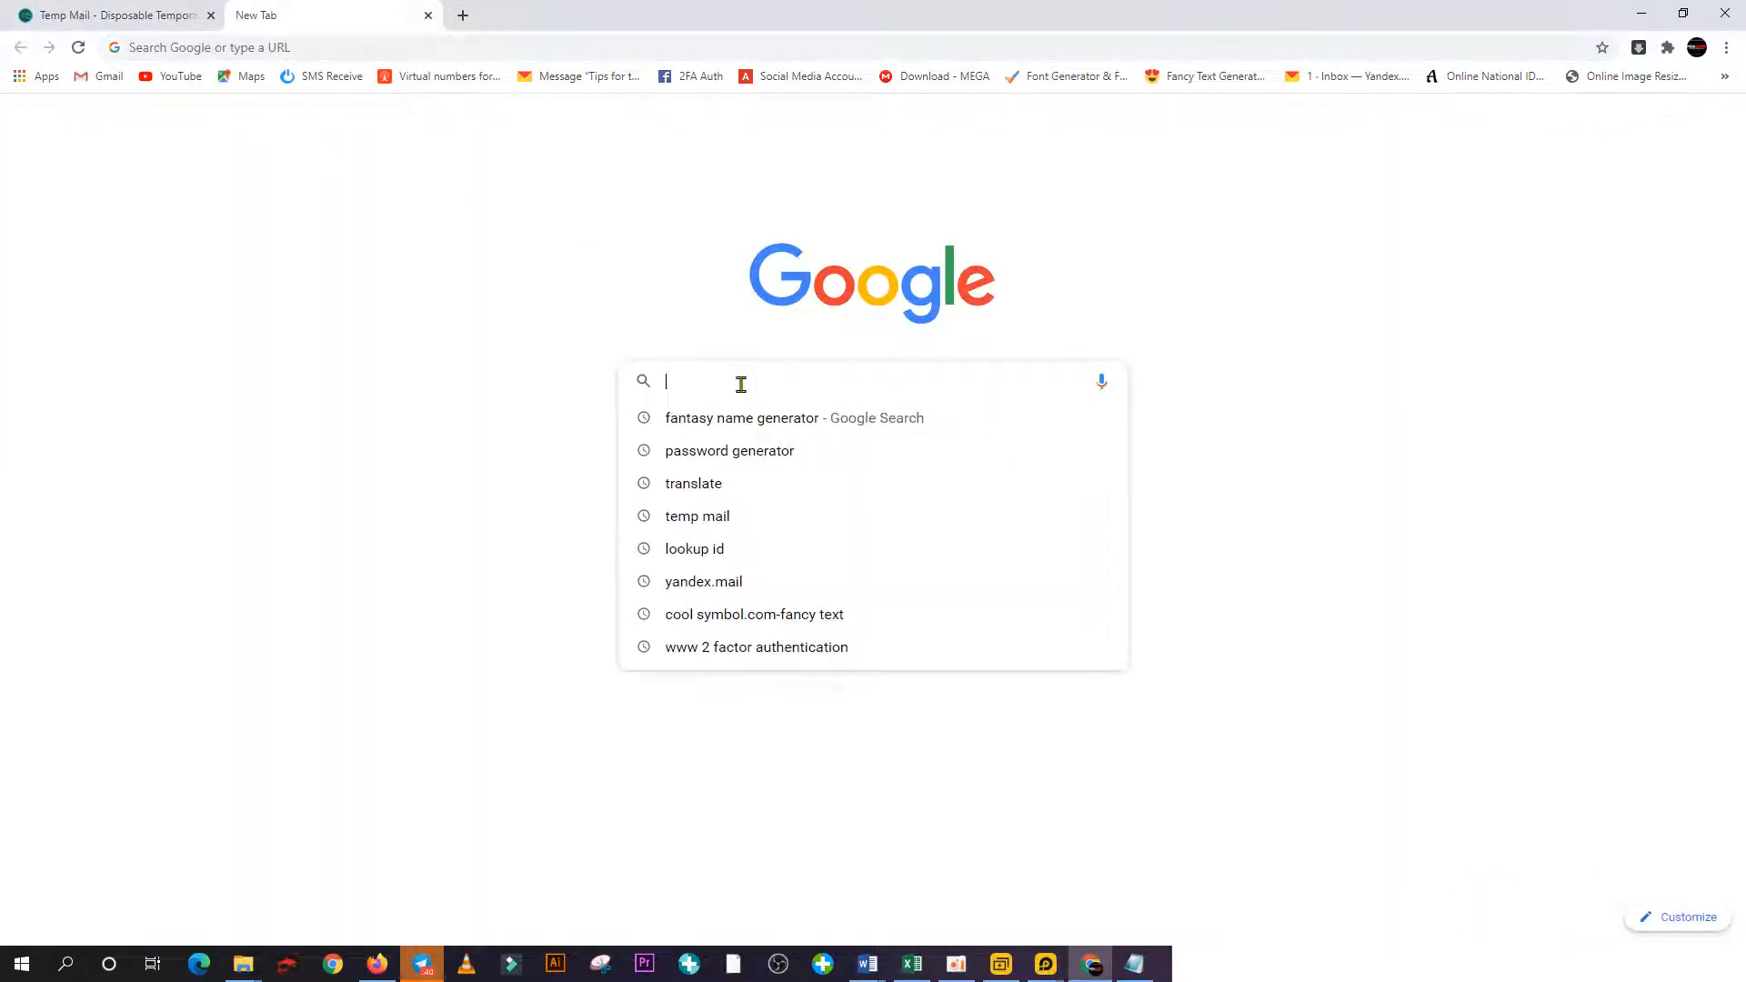
{"action": "left_click", "coordinate": [732, 452]}
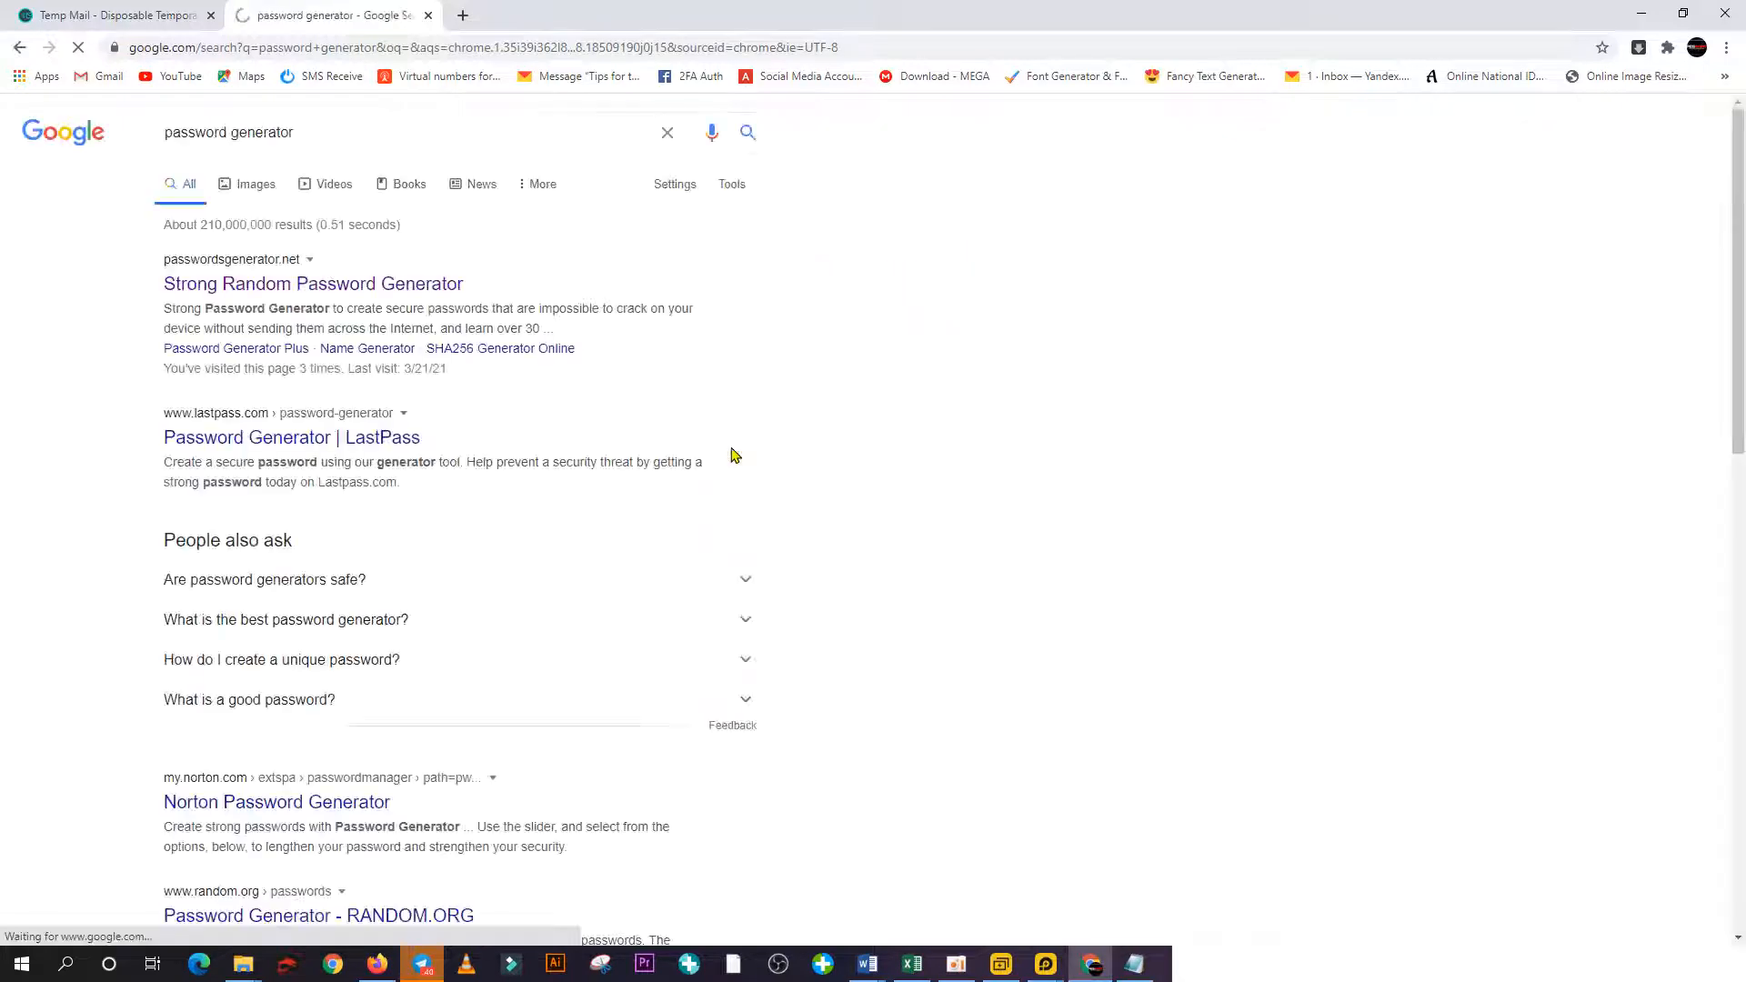
{"action": "left_click", "coordinate": [295, 283]}
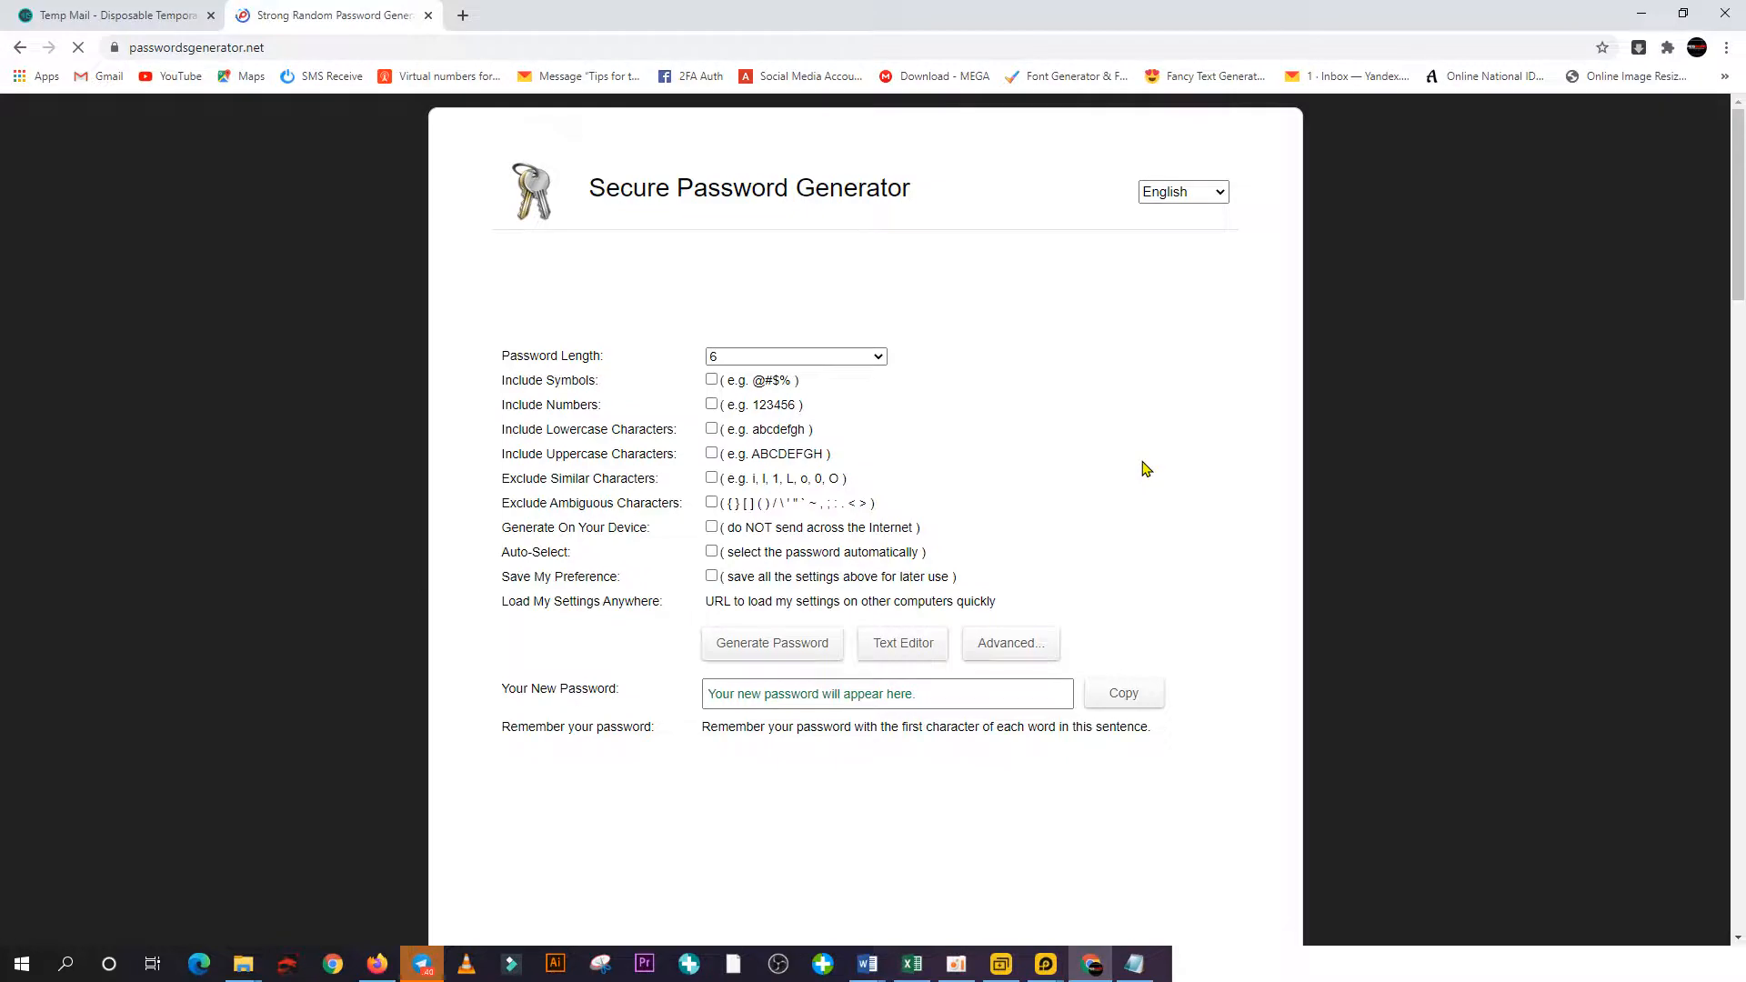
Set the password length to 10 in the password generator.
{"action": "left_click", "coordinate": [857, 357]}
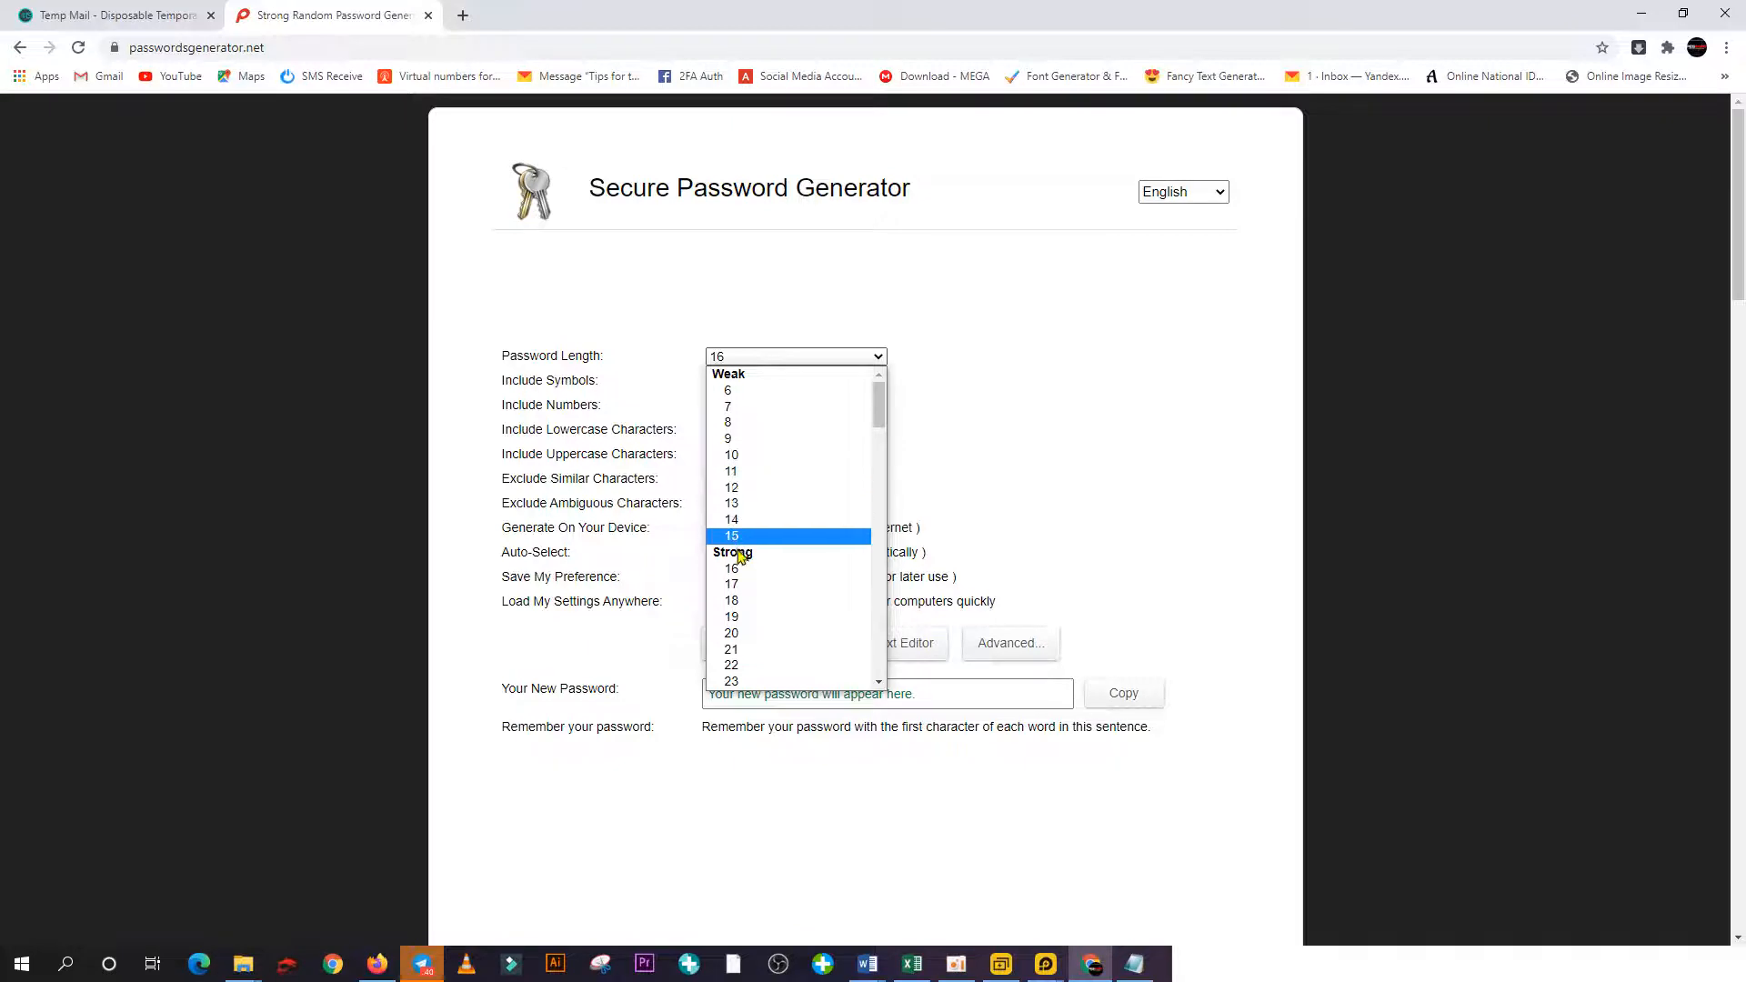
{"action": "scroll", "coordinate": [752, 603], "scroll_direction": "down", "scroll_amount": 10}
{"action": "scroll", "coordinate": [752, 603], "scroll_direction": "down", "scroll_amount": 3}
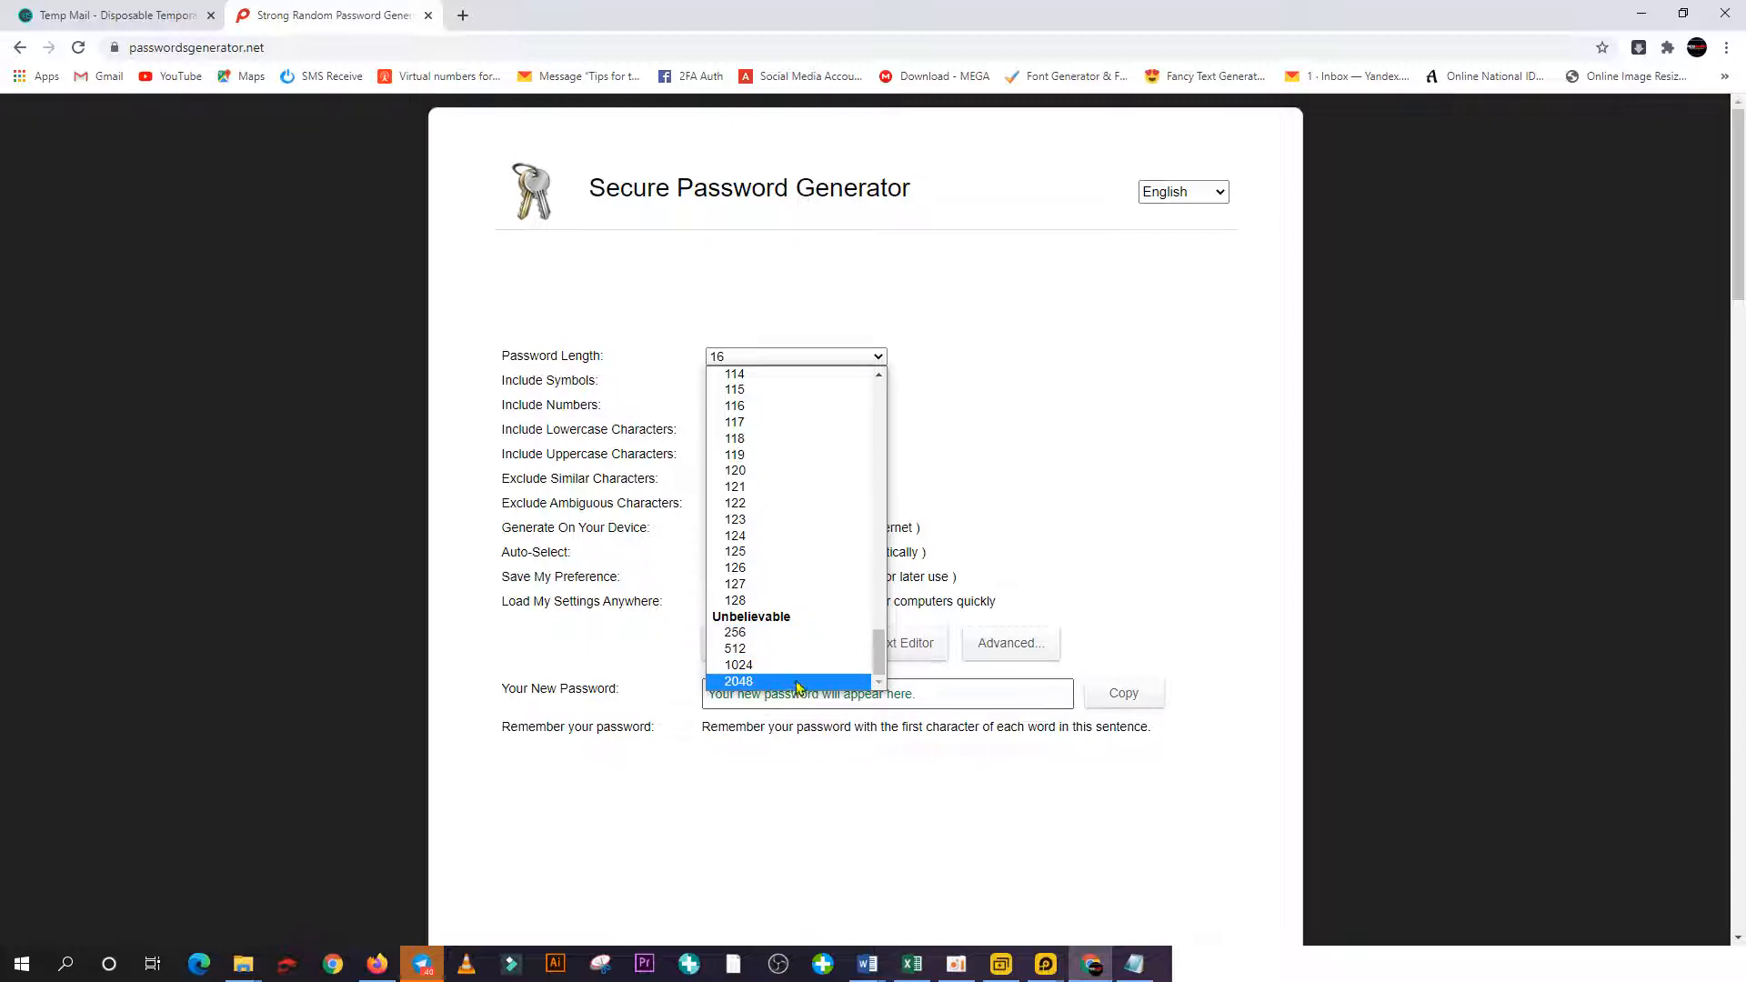
{"action": "scroll", "coordinate": [824, 609], "scroll_direction": "up", "scroll_amount": 20}
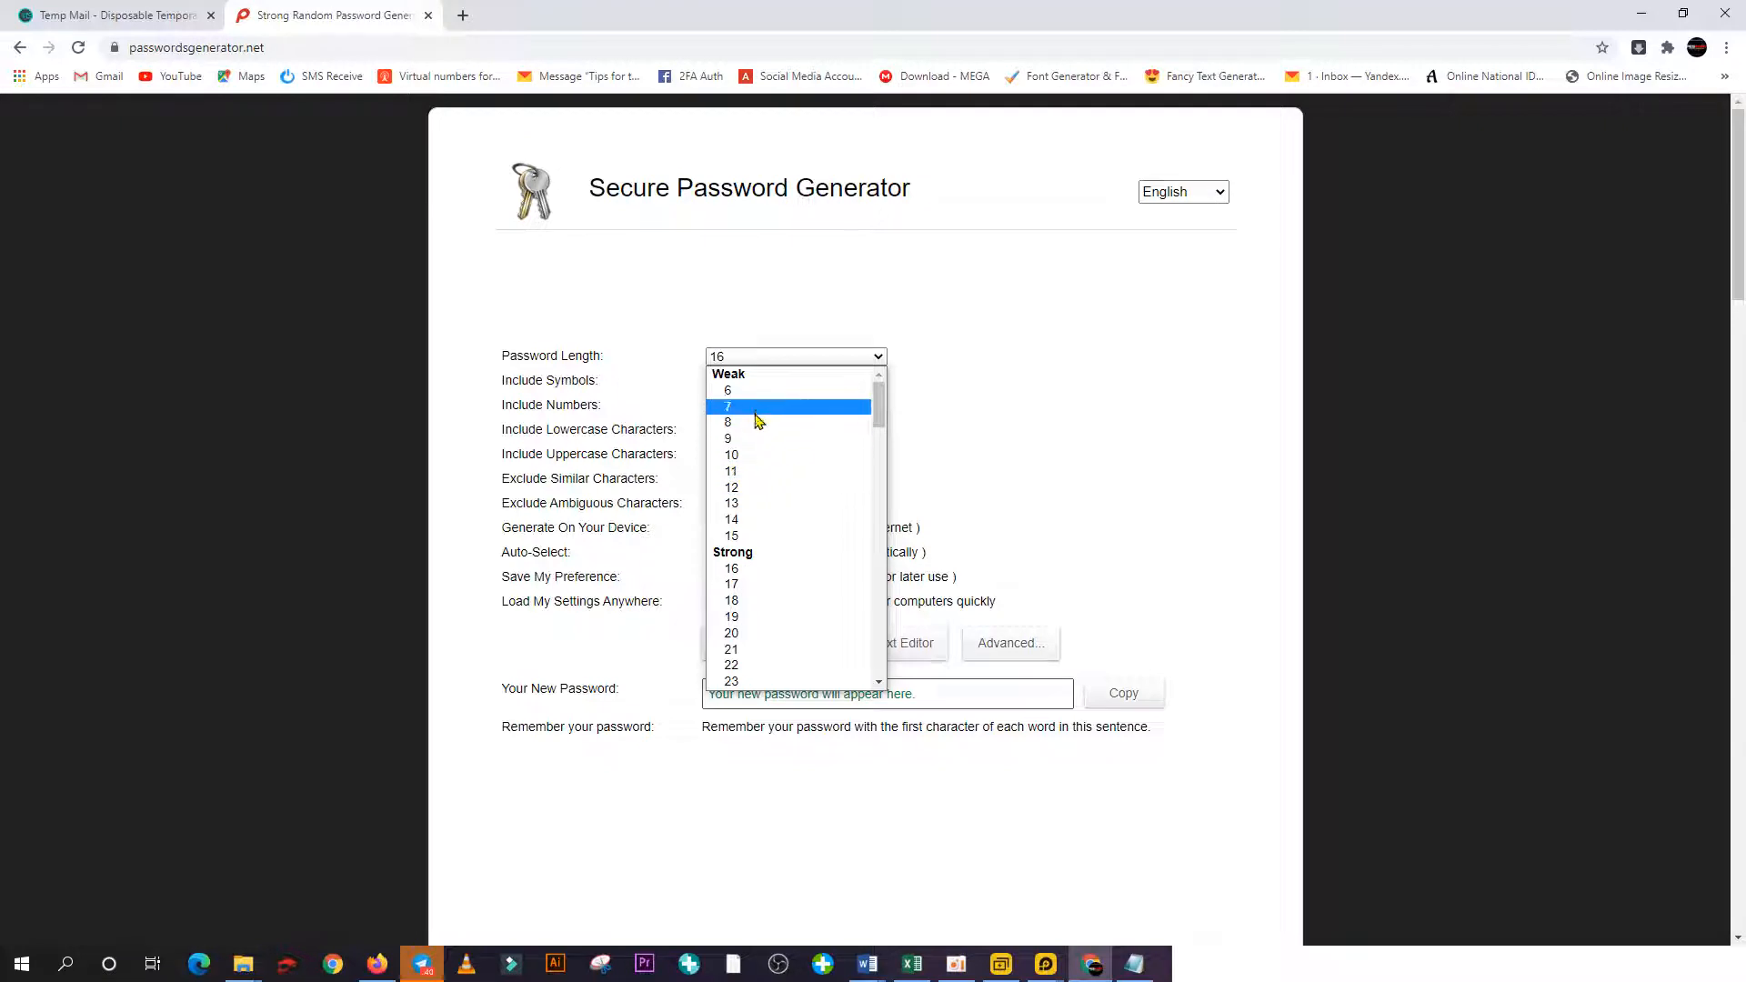
{"action": "key", "text": "Escape"}
{"action": "key", "text": "Up"}
{"action": "key", "text": "Up"}
{"action": "key", "text": "Up"}
{"action": "key", "text": "Up"}
{"action": "key", "text": "Up"}
{"action": "key", "text": "Up"}
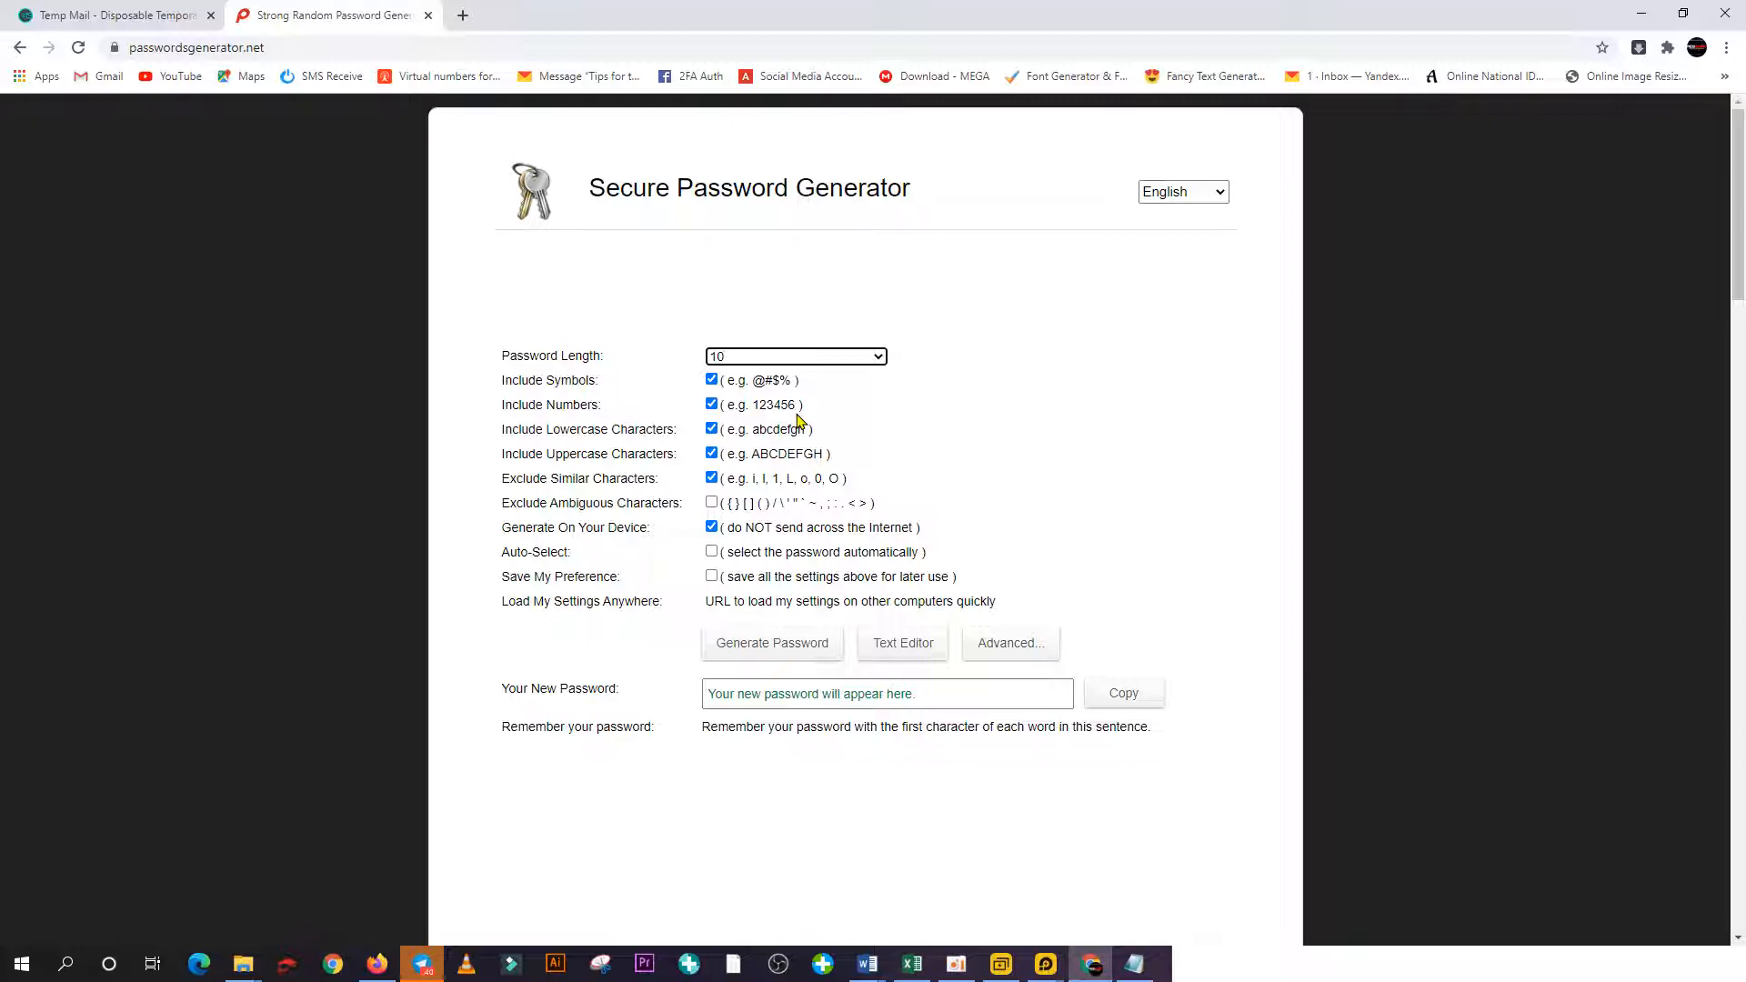
Limit the generator to numbers, lowercase and uppercase characters, then generate a password and copy it.
{"action": "left_click", "coordinate": [711, 526]}
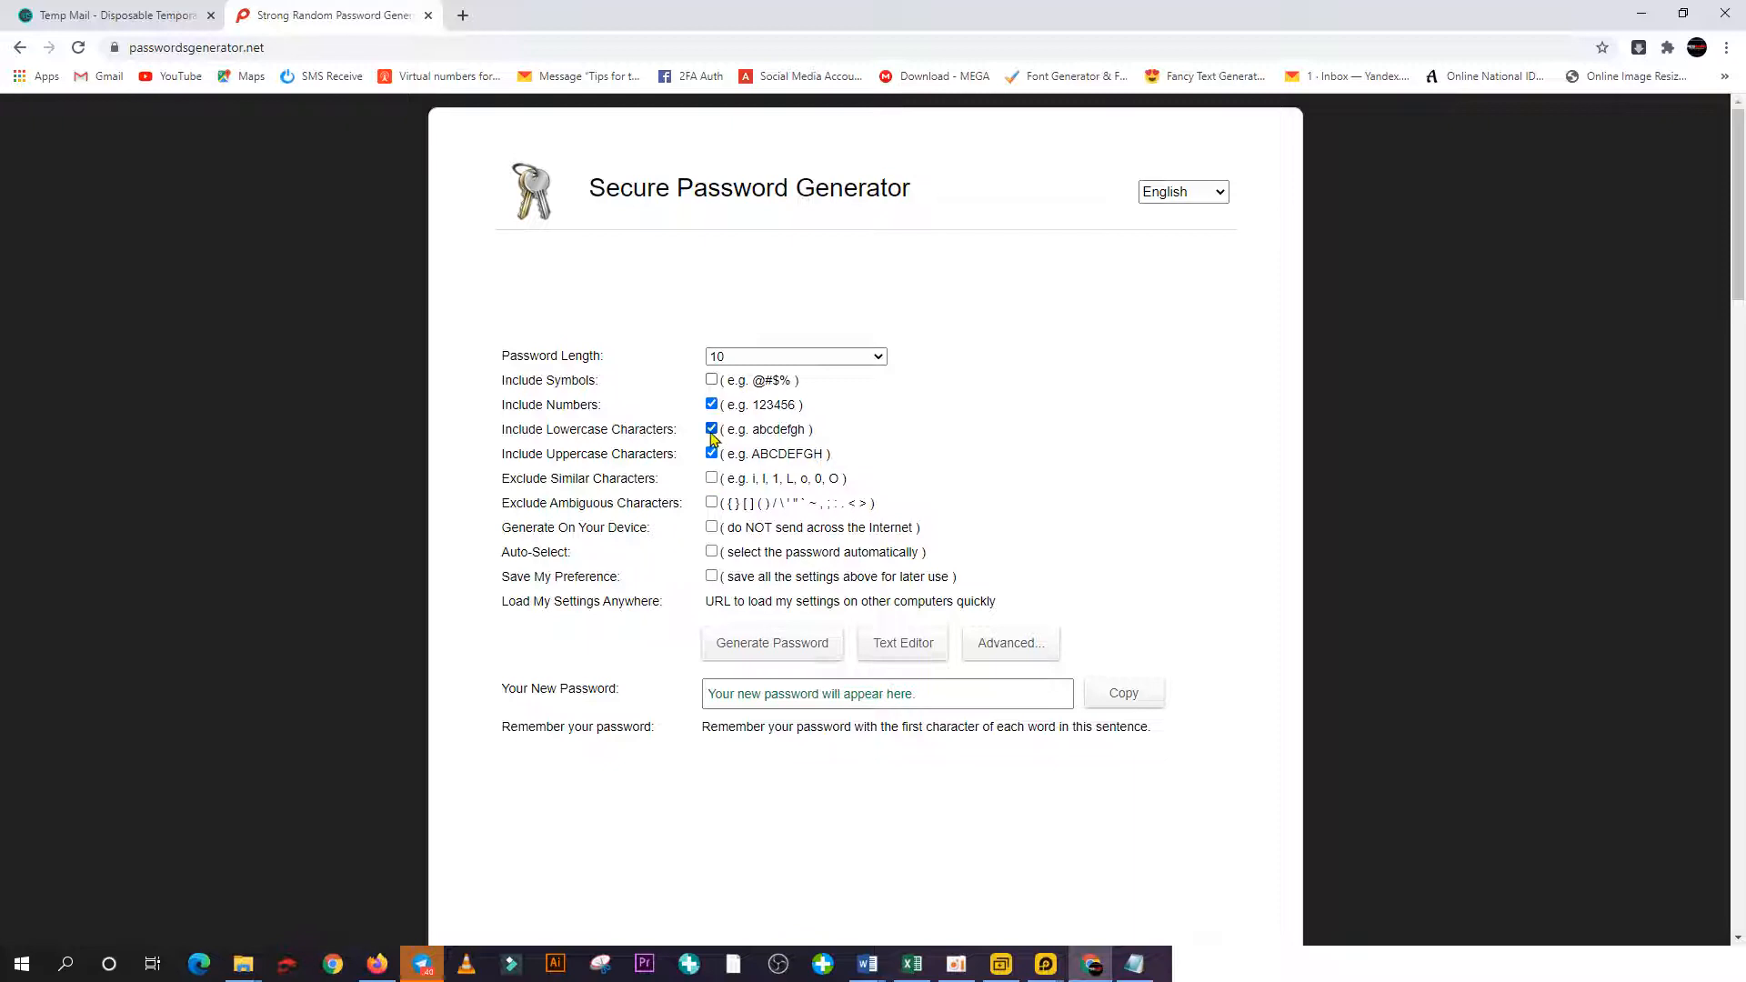
{"action": "left_click", "coordinate": [776, 653]}
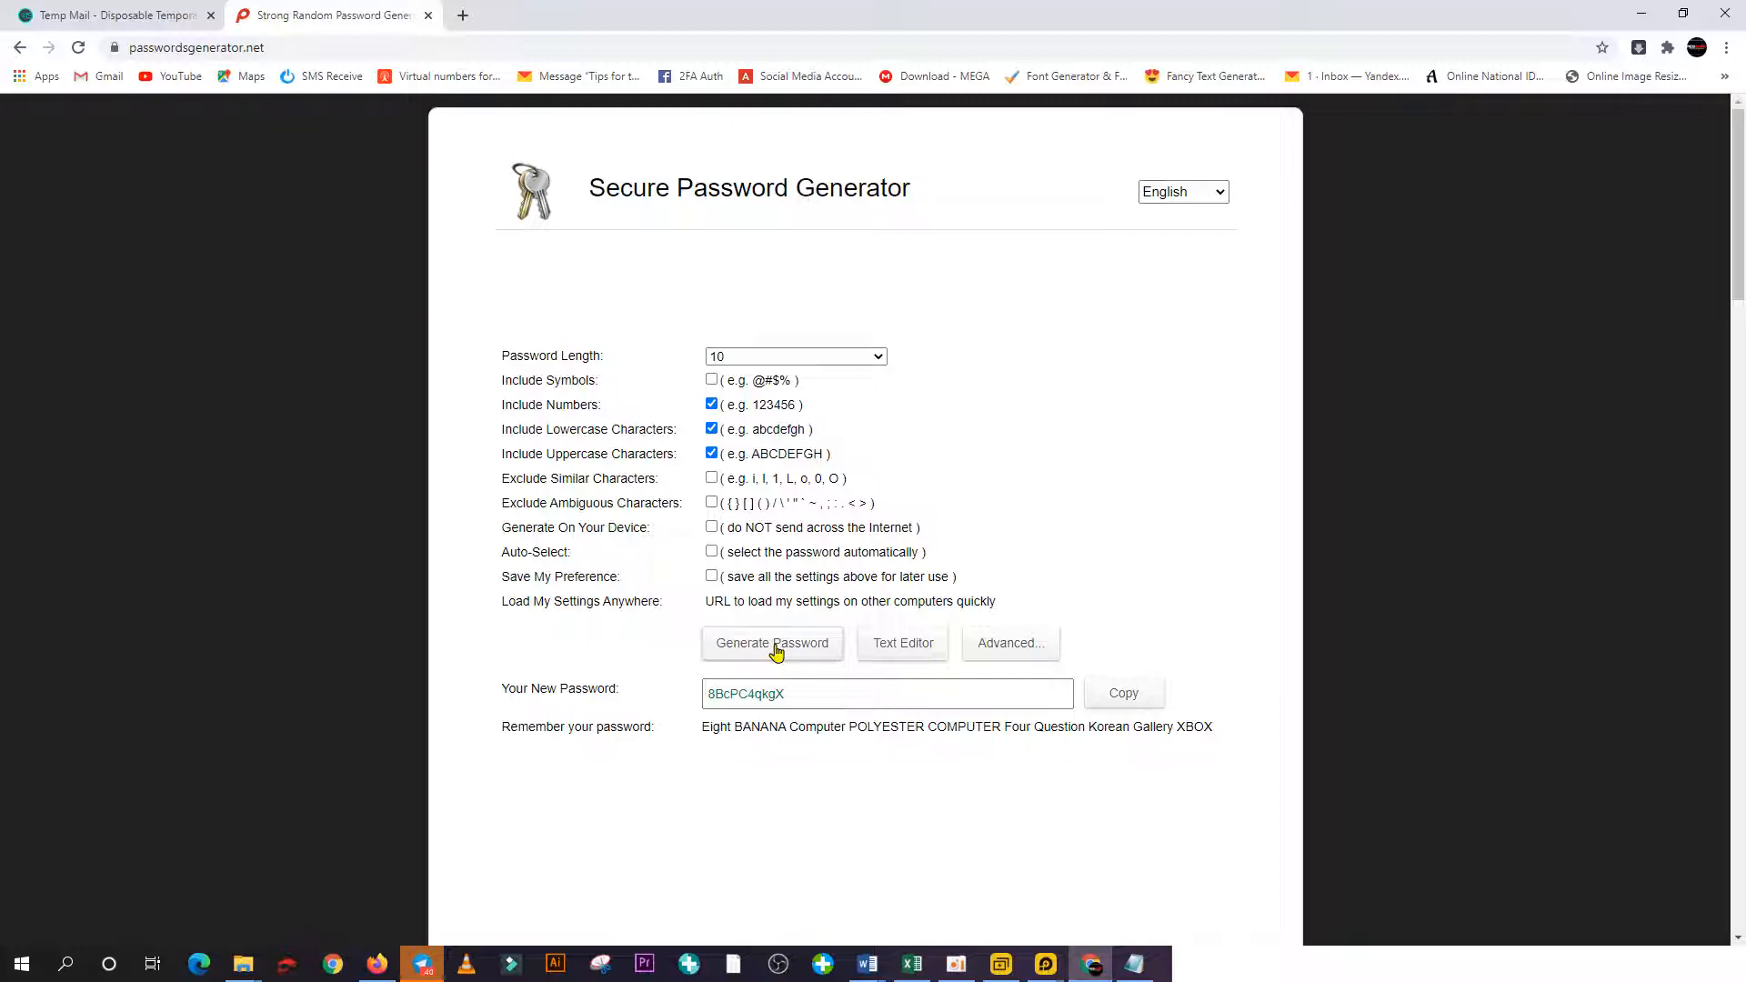
{"action": "left_click", "coordinate": [1122, 695]}
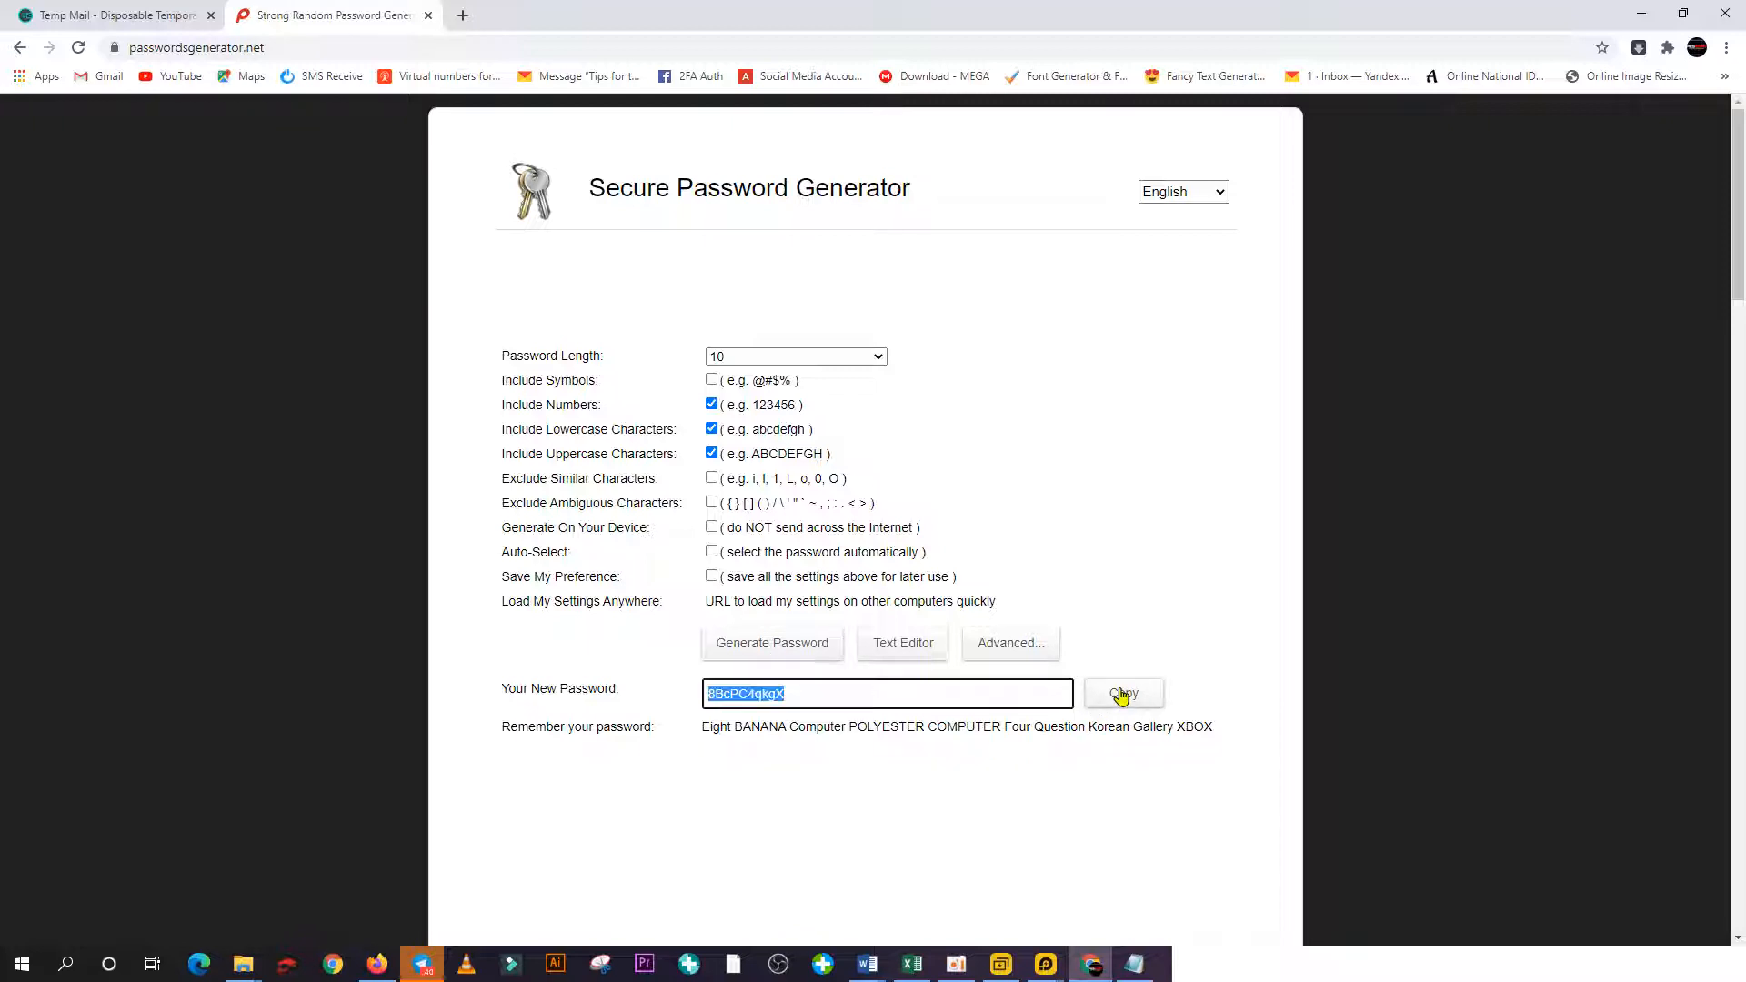
Add the generated password after the email address in the untitled Notepad note, separated by "|", and return to Chrome.
{"action": "left_click", "coordinate": [1133, 964]}
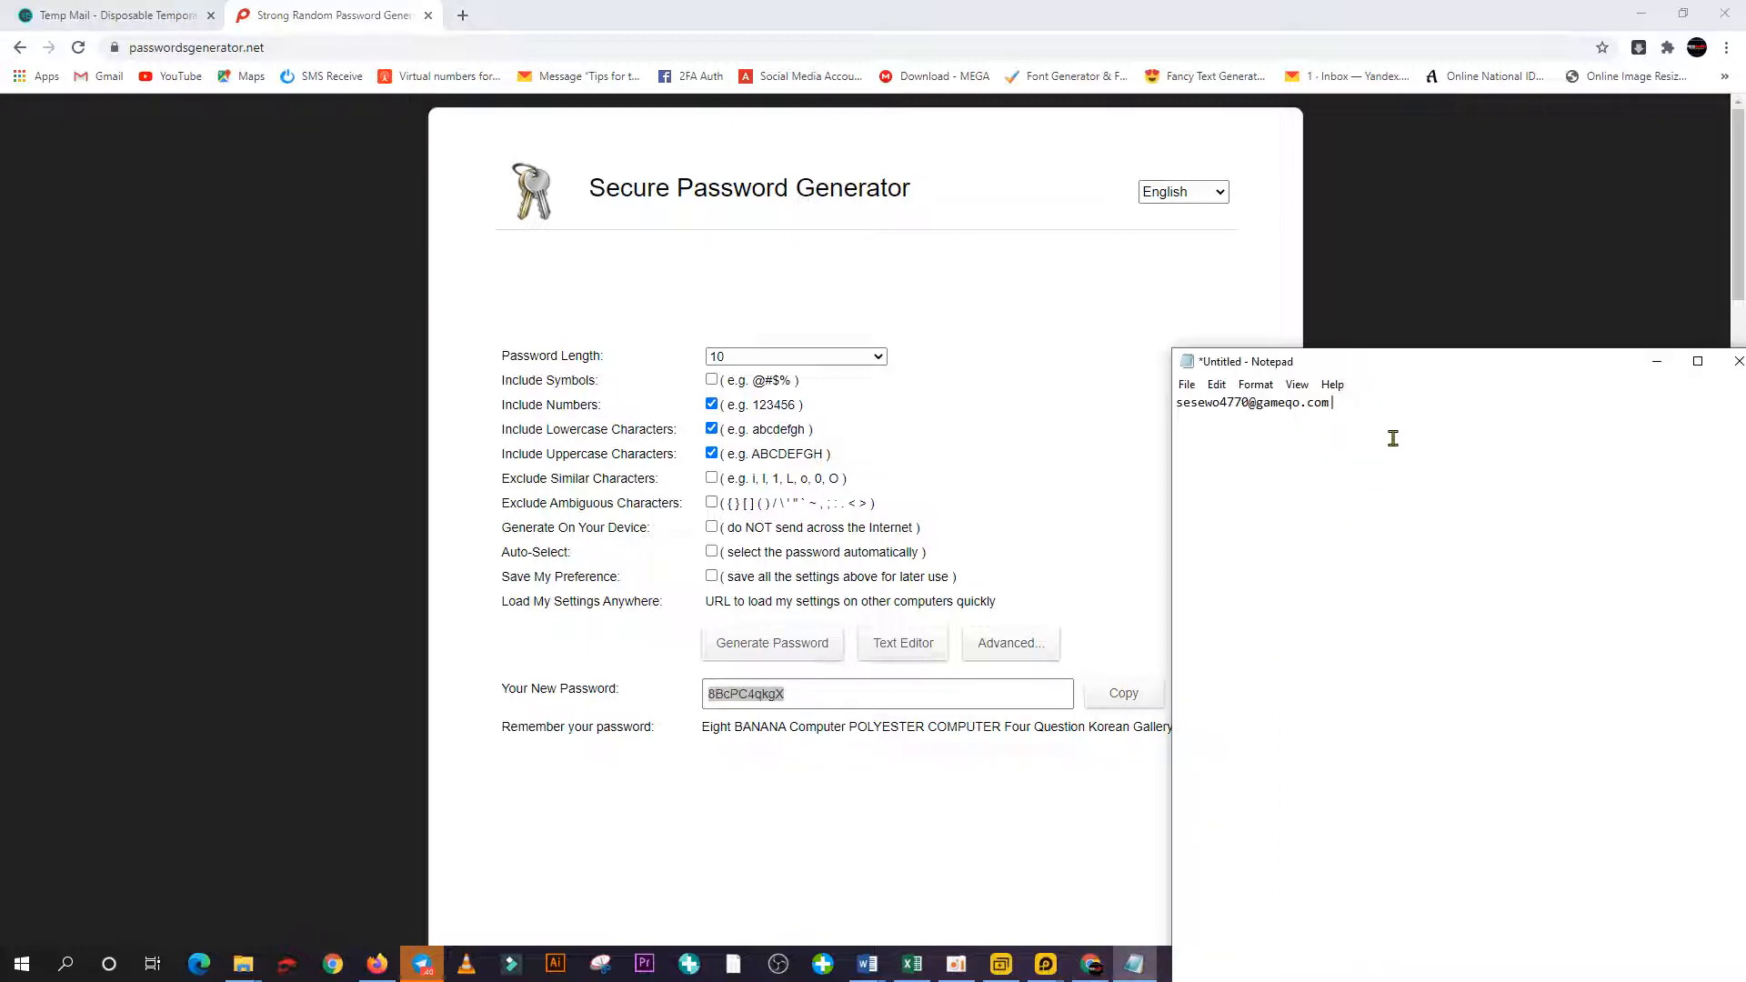
{"action": "key", "text": "ctrl+v"}
{"action": "left_click", "coordinate": [1479, 193]}
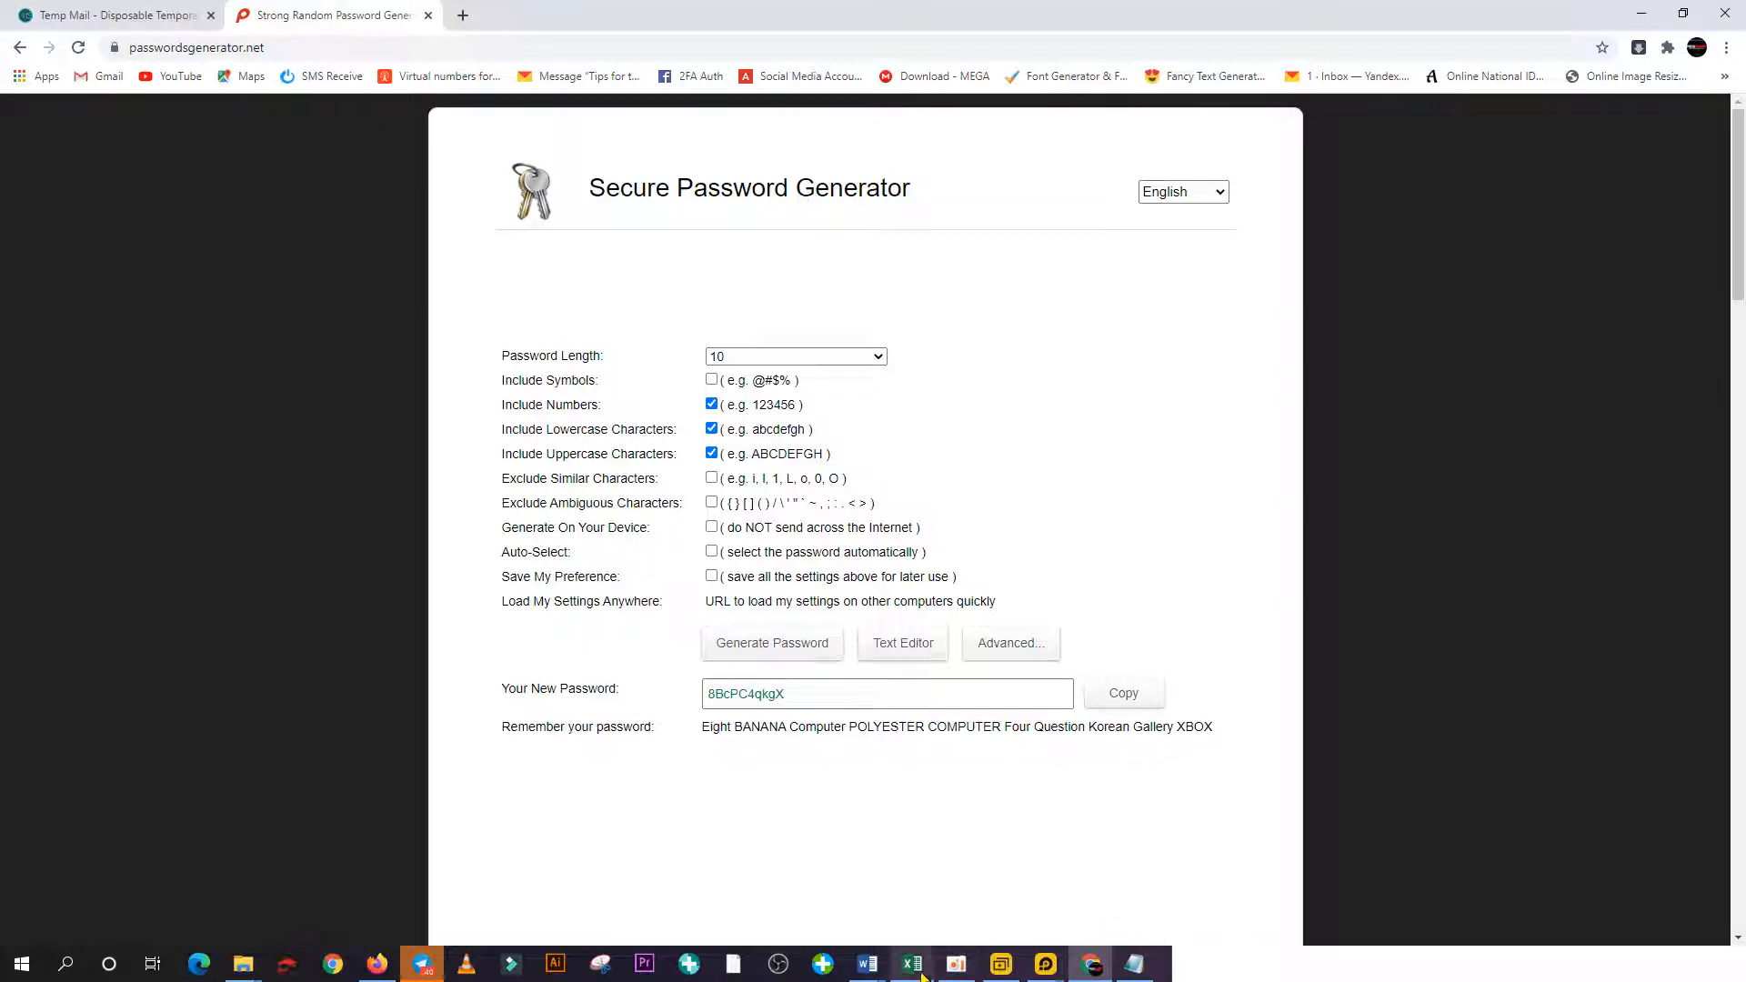
Minimize Chrome, enter the generated password in the first LDPlayer's sign-up form and submit the Facebook sign-up.
{"action": "left_click", "coordinate": [1646, 16]}
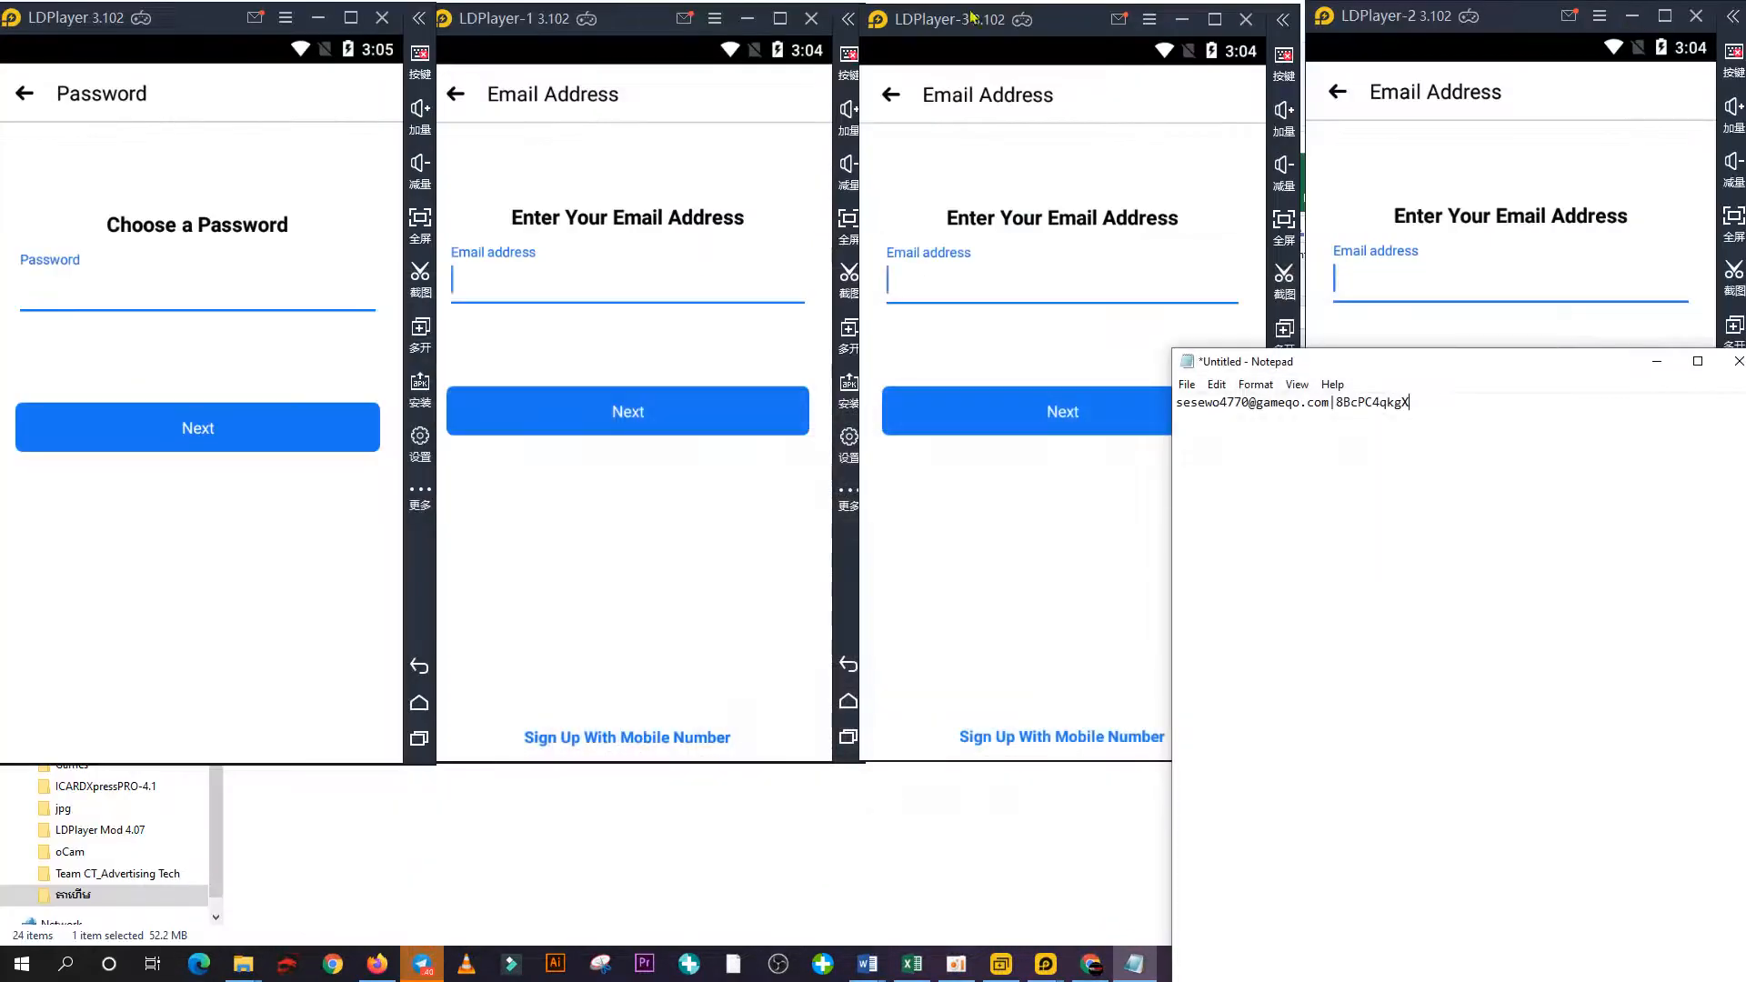
{"action": "left_click", "coordinate": [90, 297]}
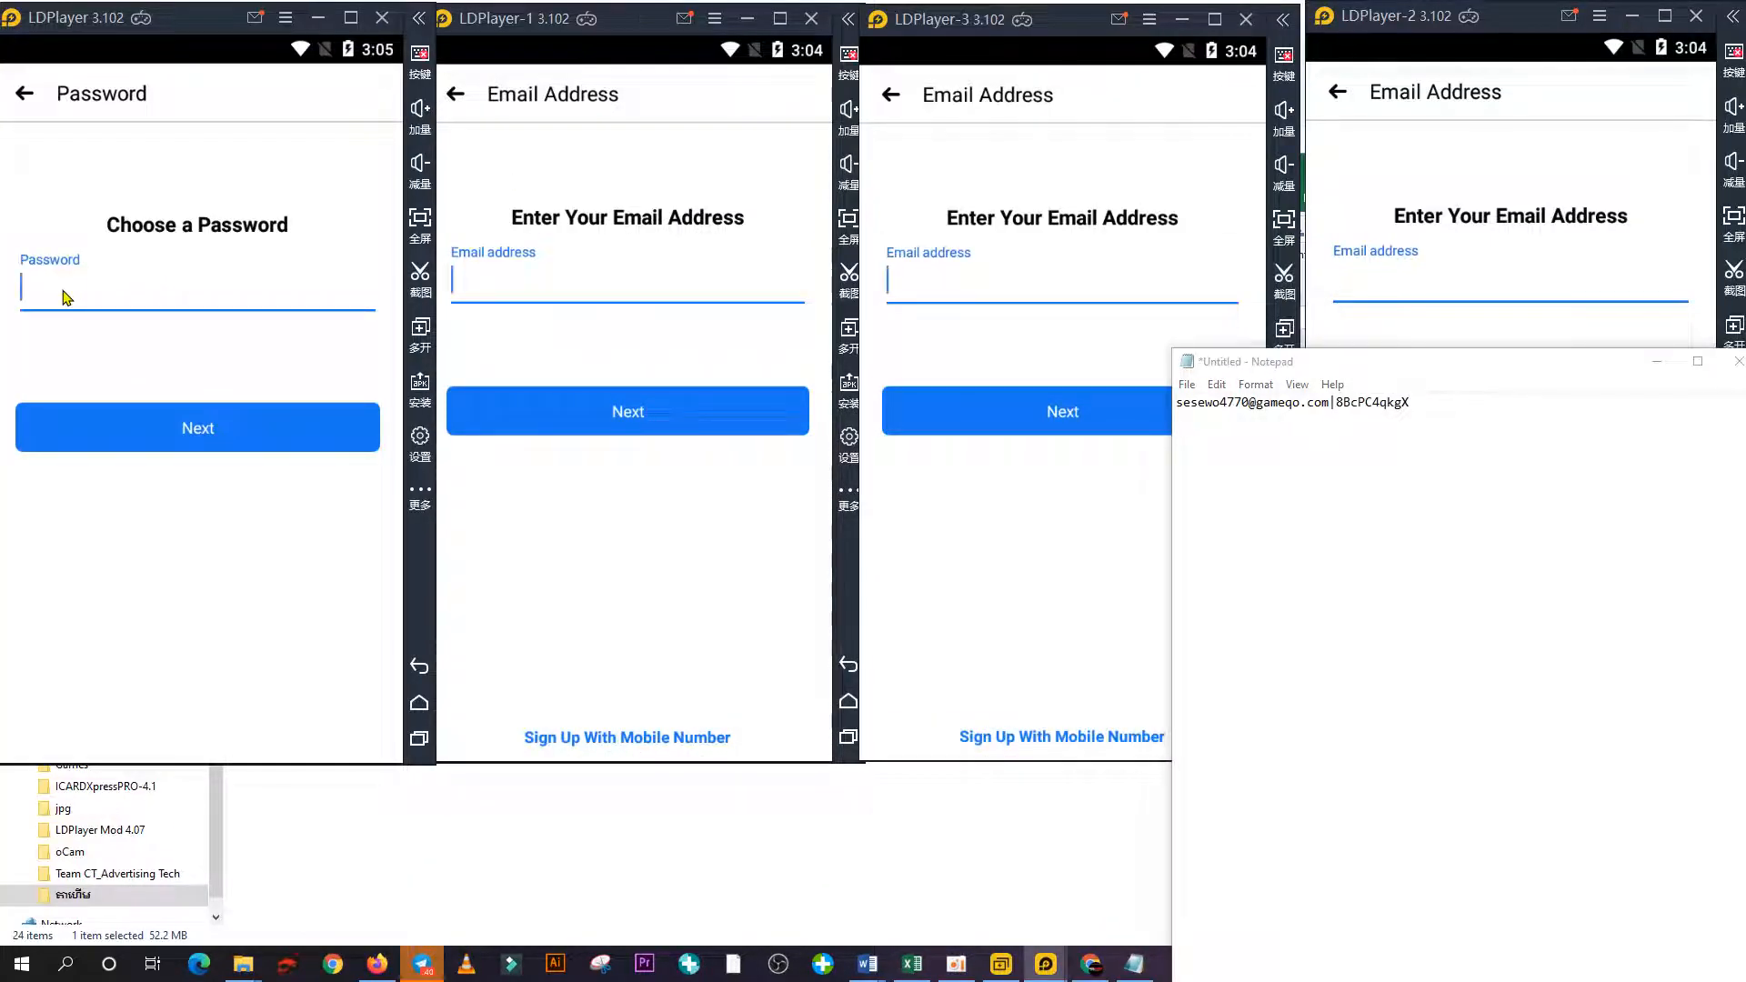
{"action": "key", "text": "ctrl+v"}
{"action": "left_click", "coordinate": [158, 431]}
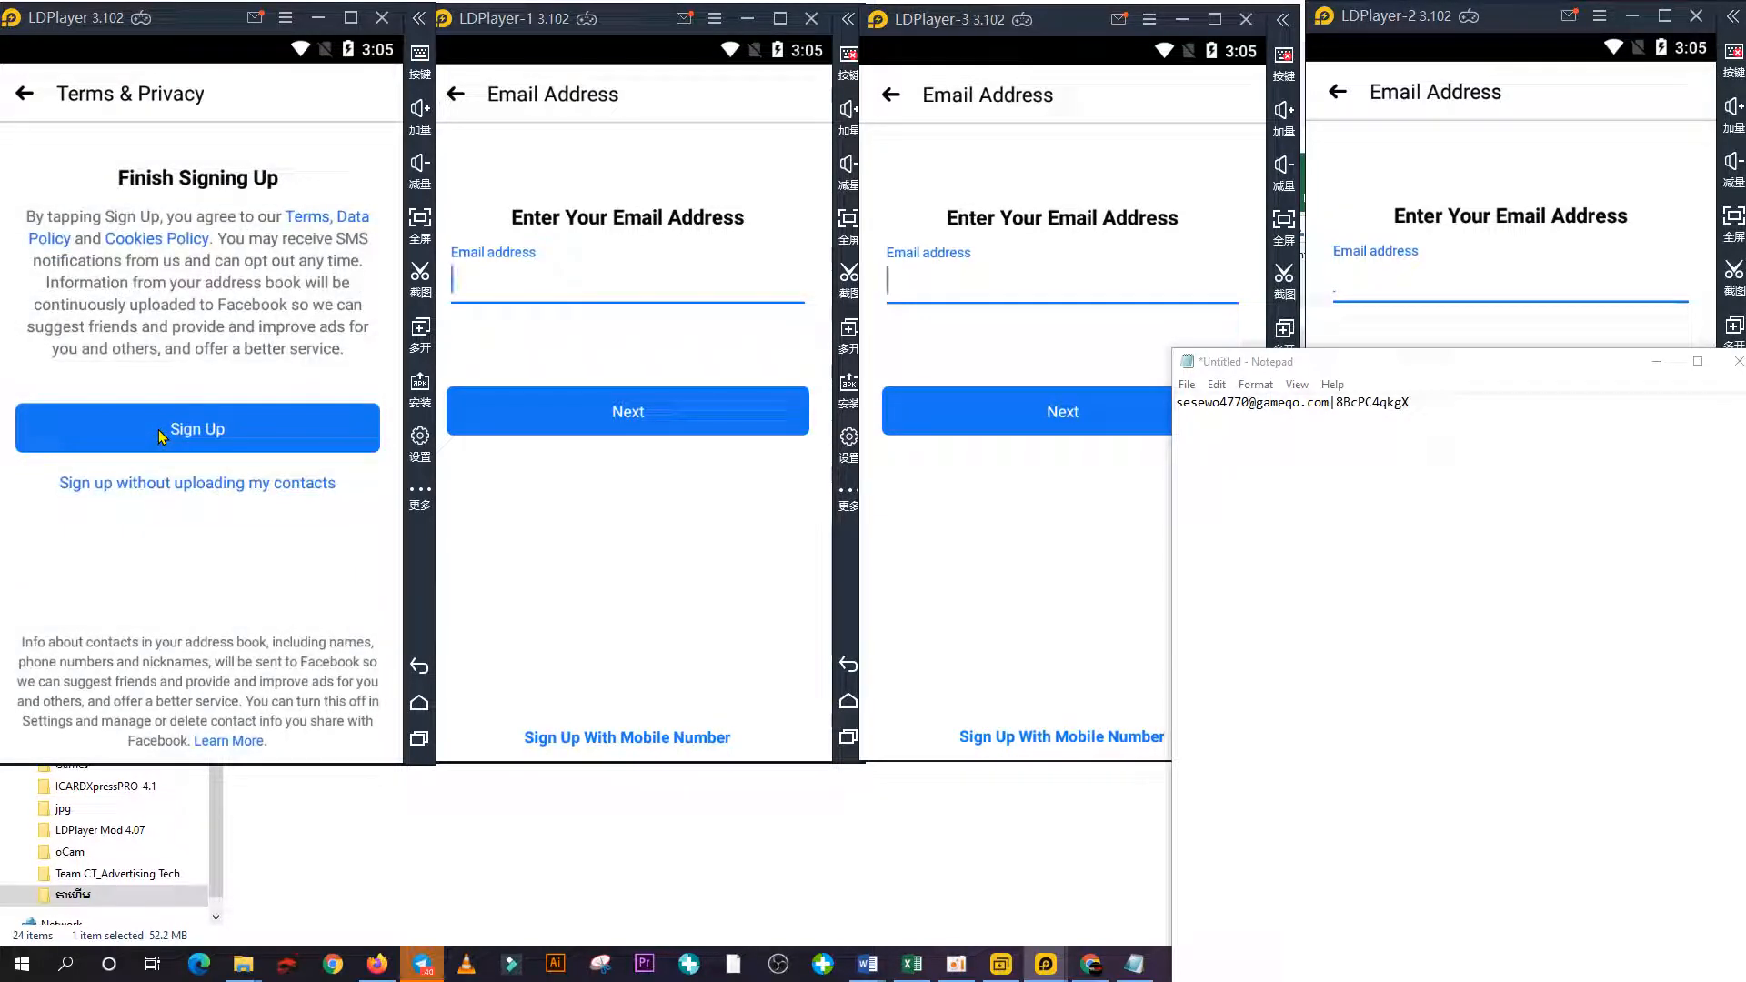
{"action": "left_click", "coordinate": [210, 433]}
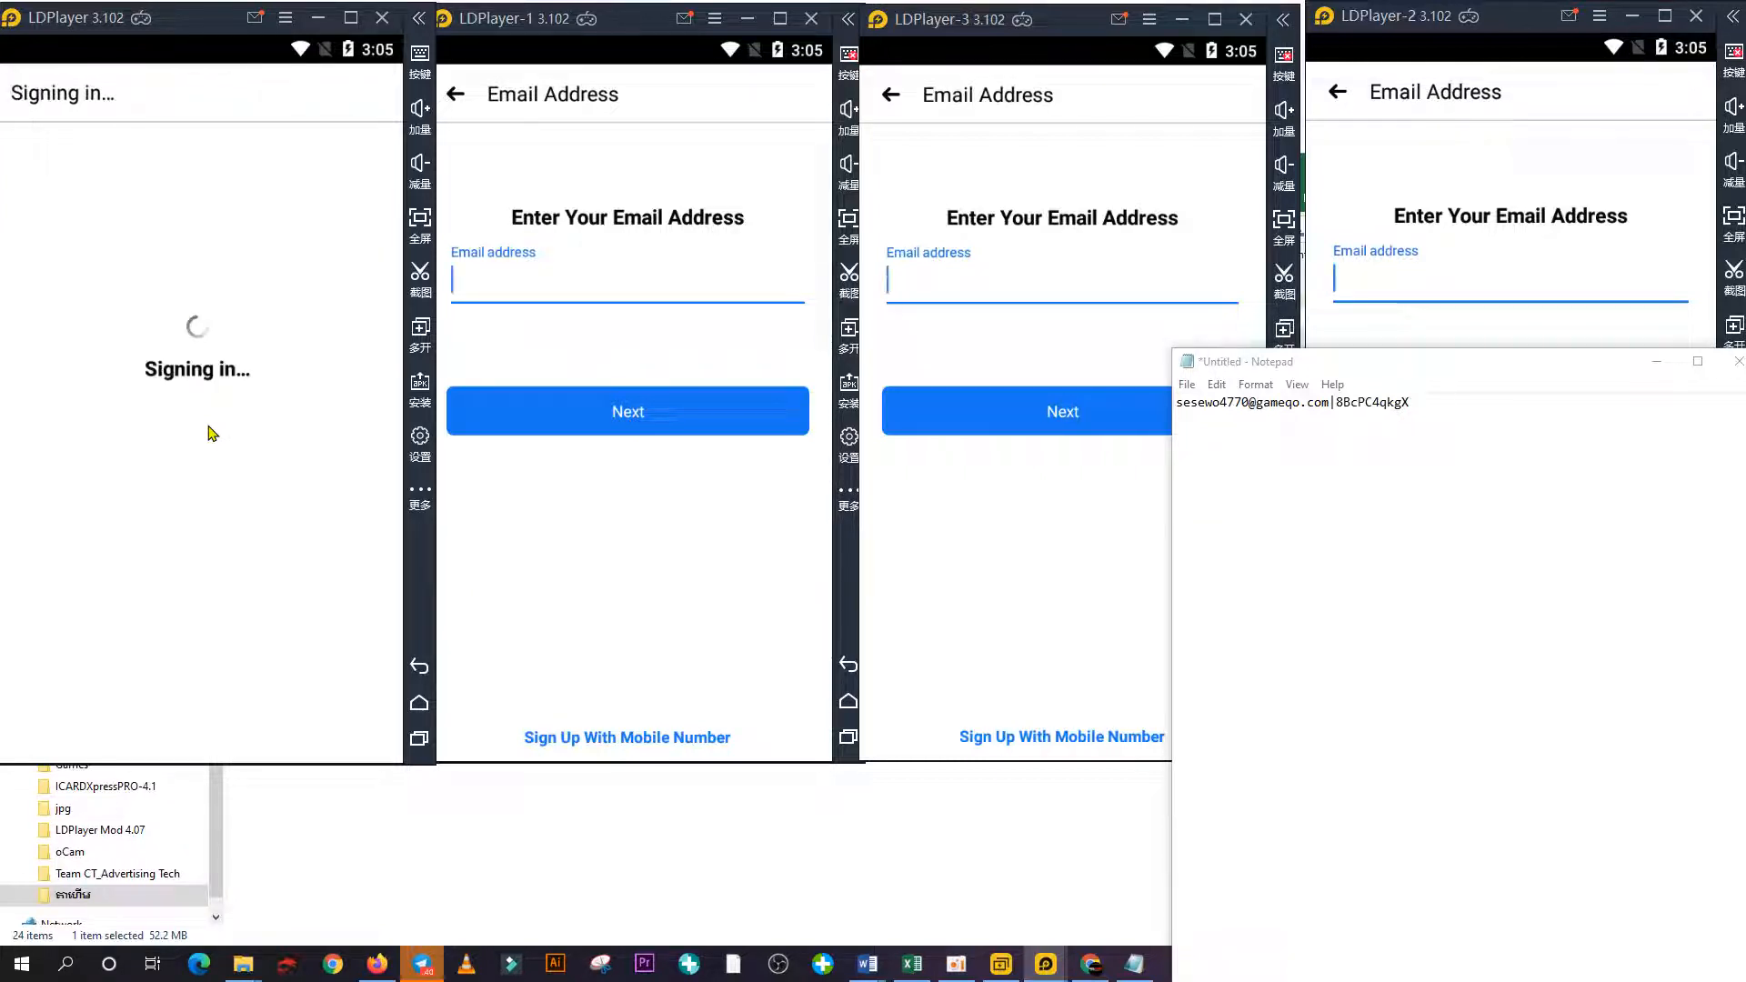
Bring Chrome back as a smaller window showing the Temp Mail inbox and place it beside the first LDPlayer.
{"action": "mouse_move", "coordinate": [1083, 971]}
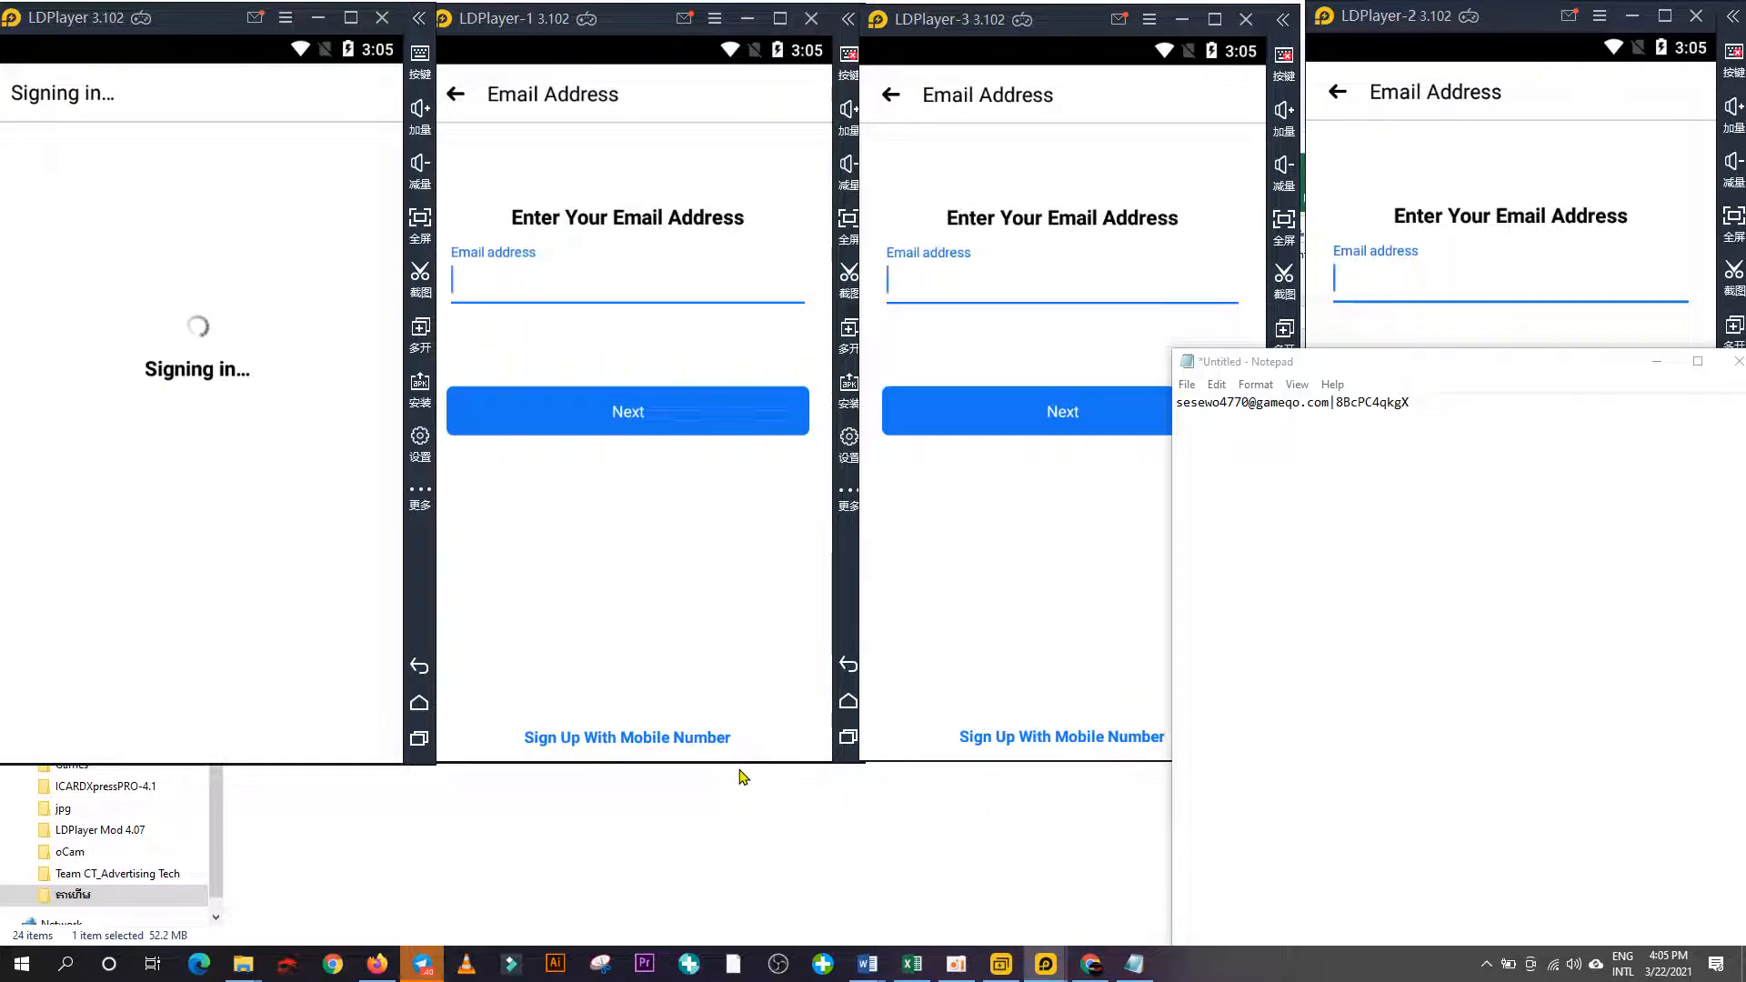
{"action": "left_click", "coordinate": [1101, 973]}
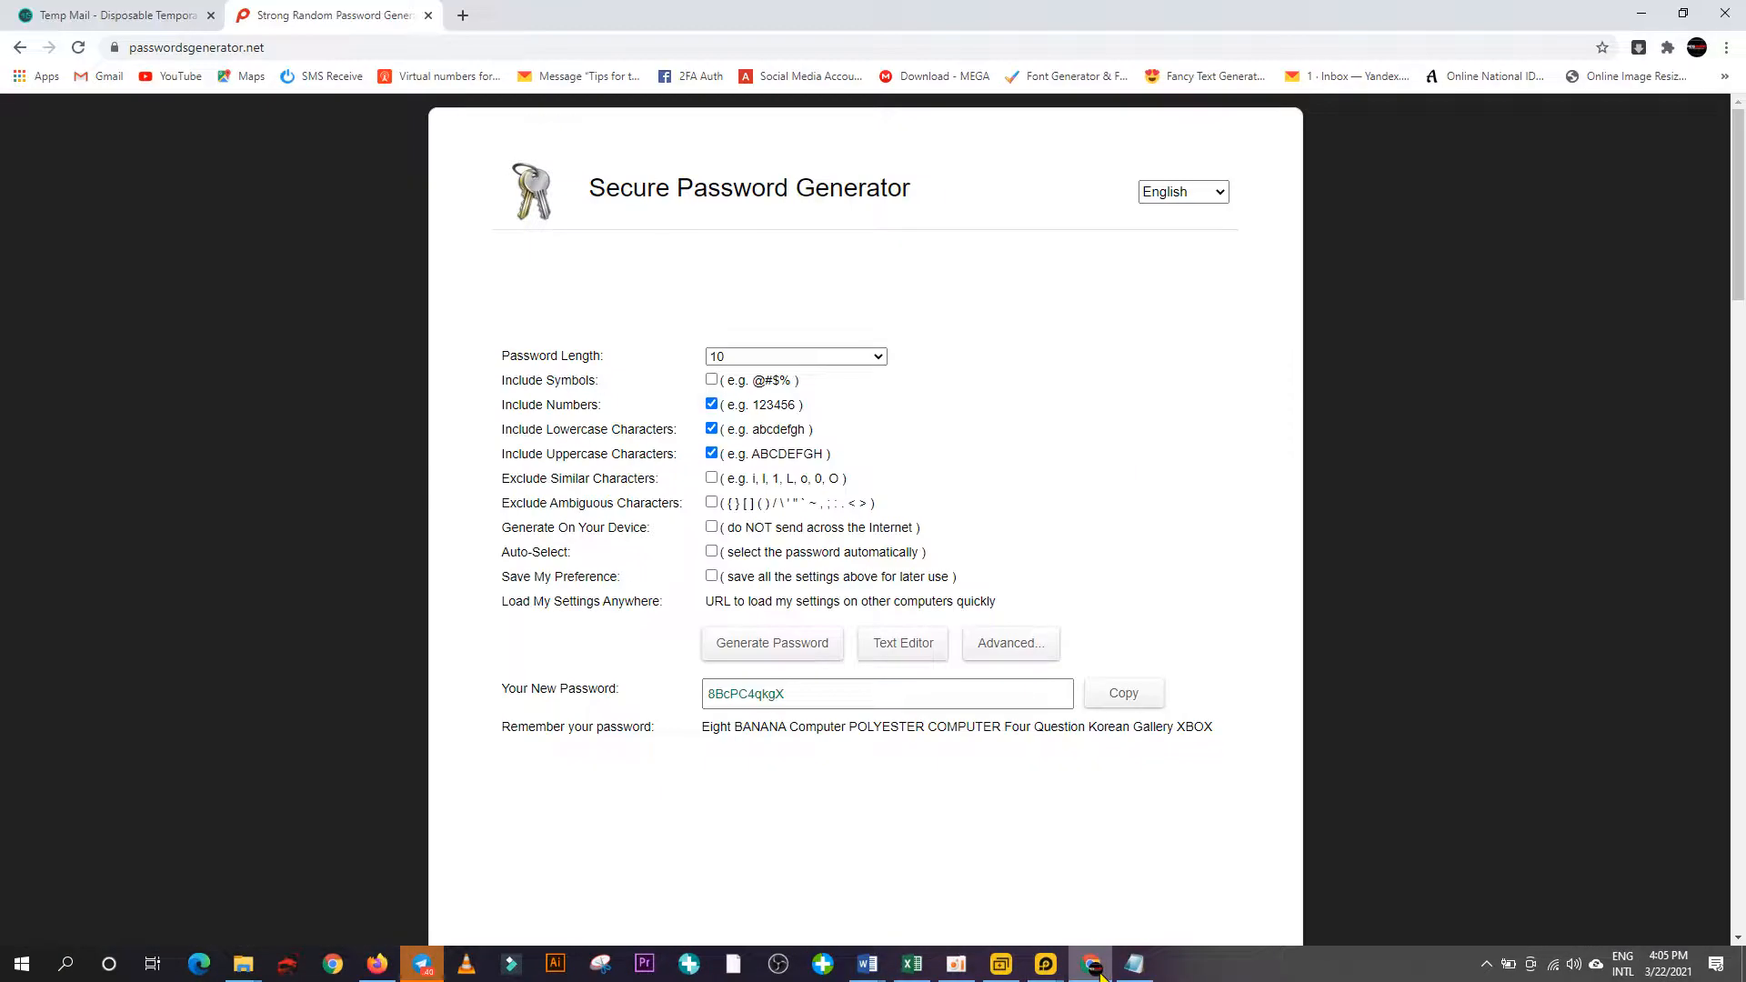
{"action": "left_click", "coordinate": [1679, 21]}
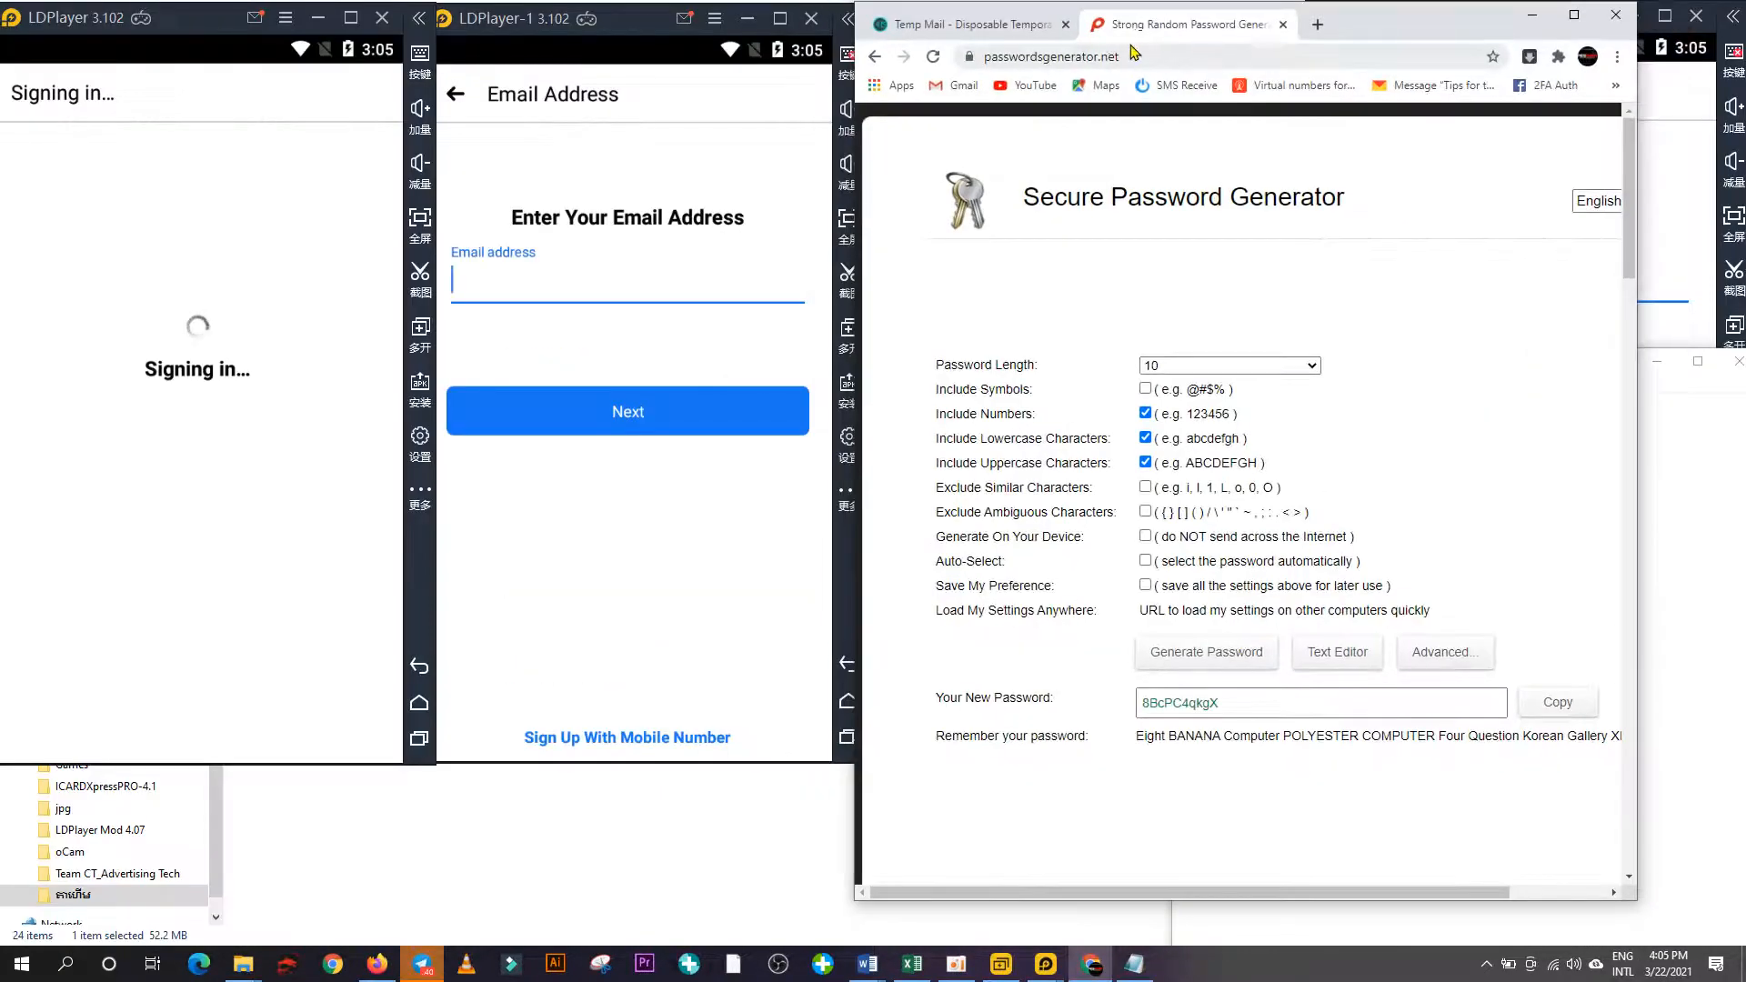
{"action": "left_click", "coordinate": [991, 28]}
{"action": "left_click_drag", "start_coordinate": [1377, 29], "coordinate": [1106, 78]}
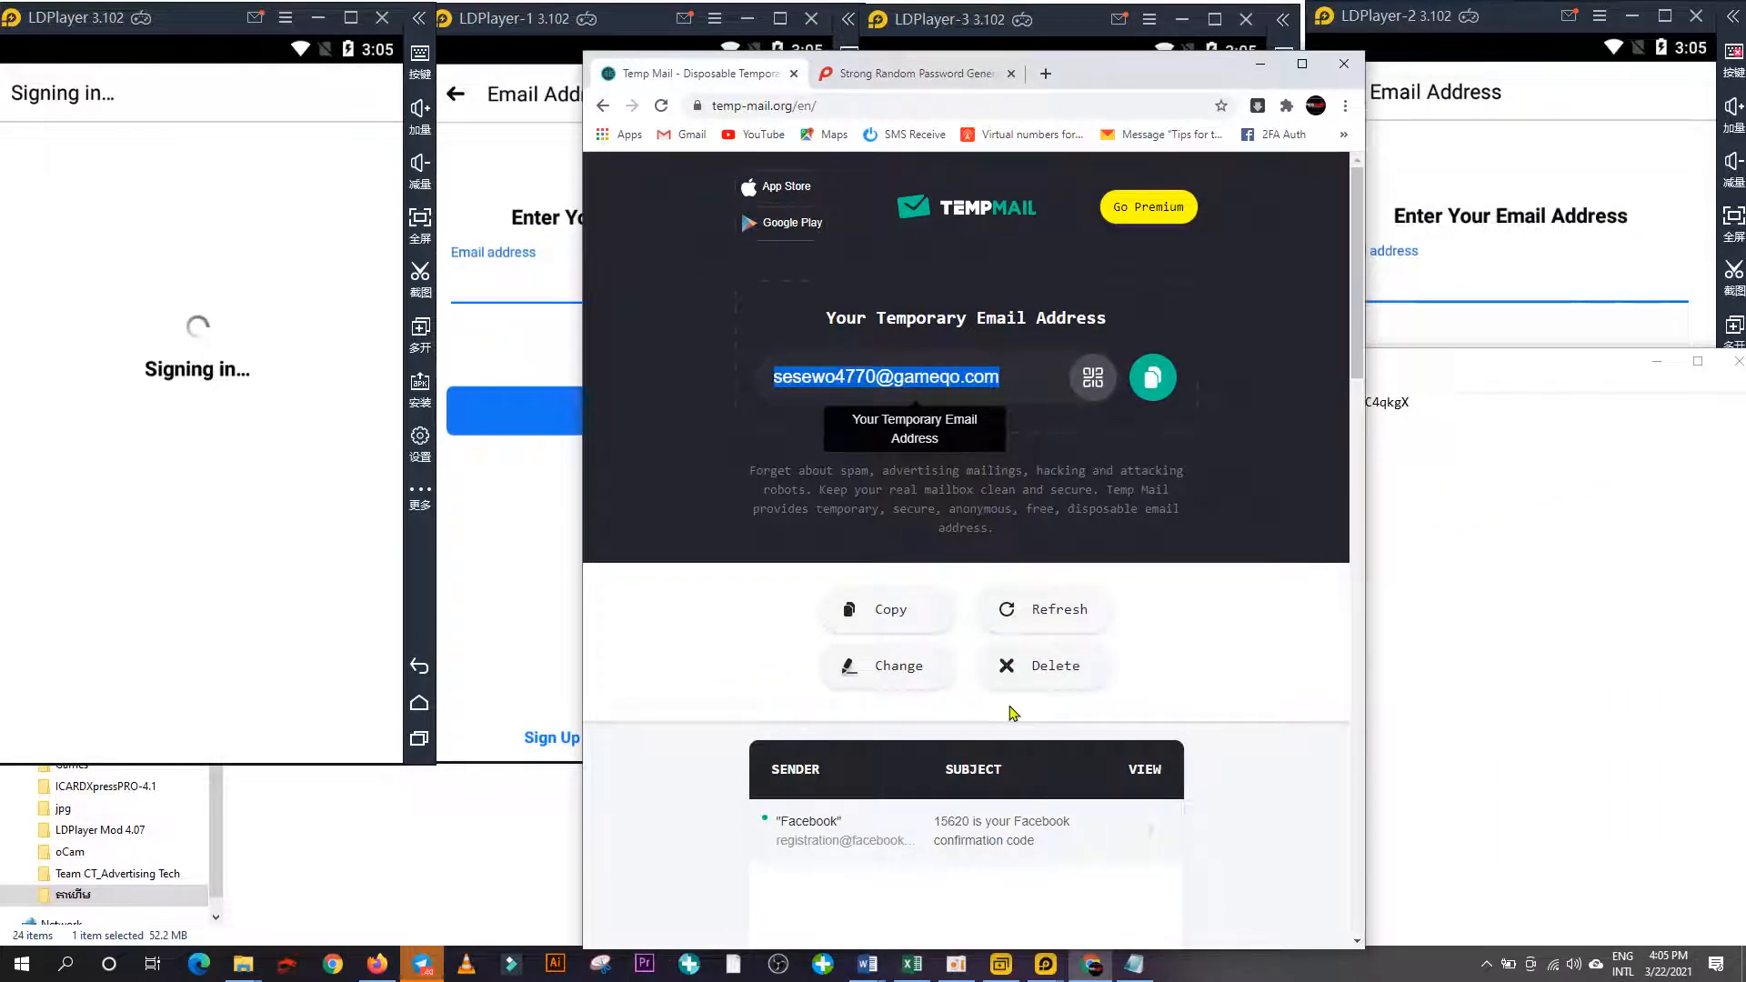
{"action": "left_click_drag", "start_coordinate": [1130, 84], "coordinate": [1271, 33]}
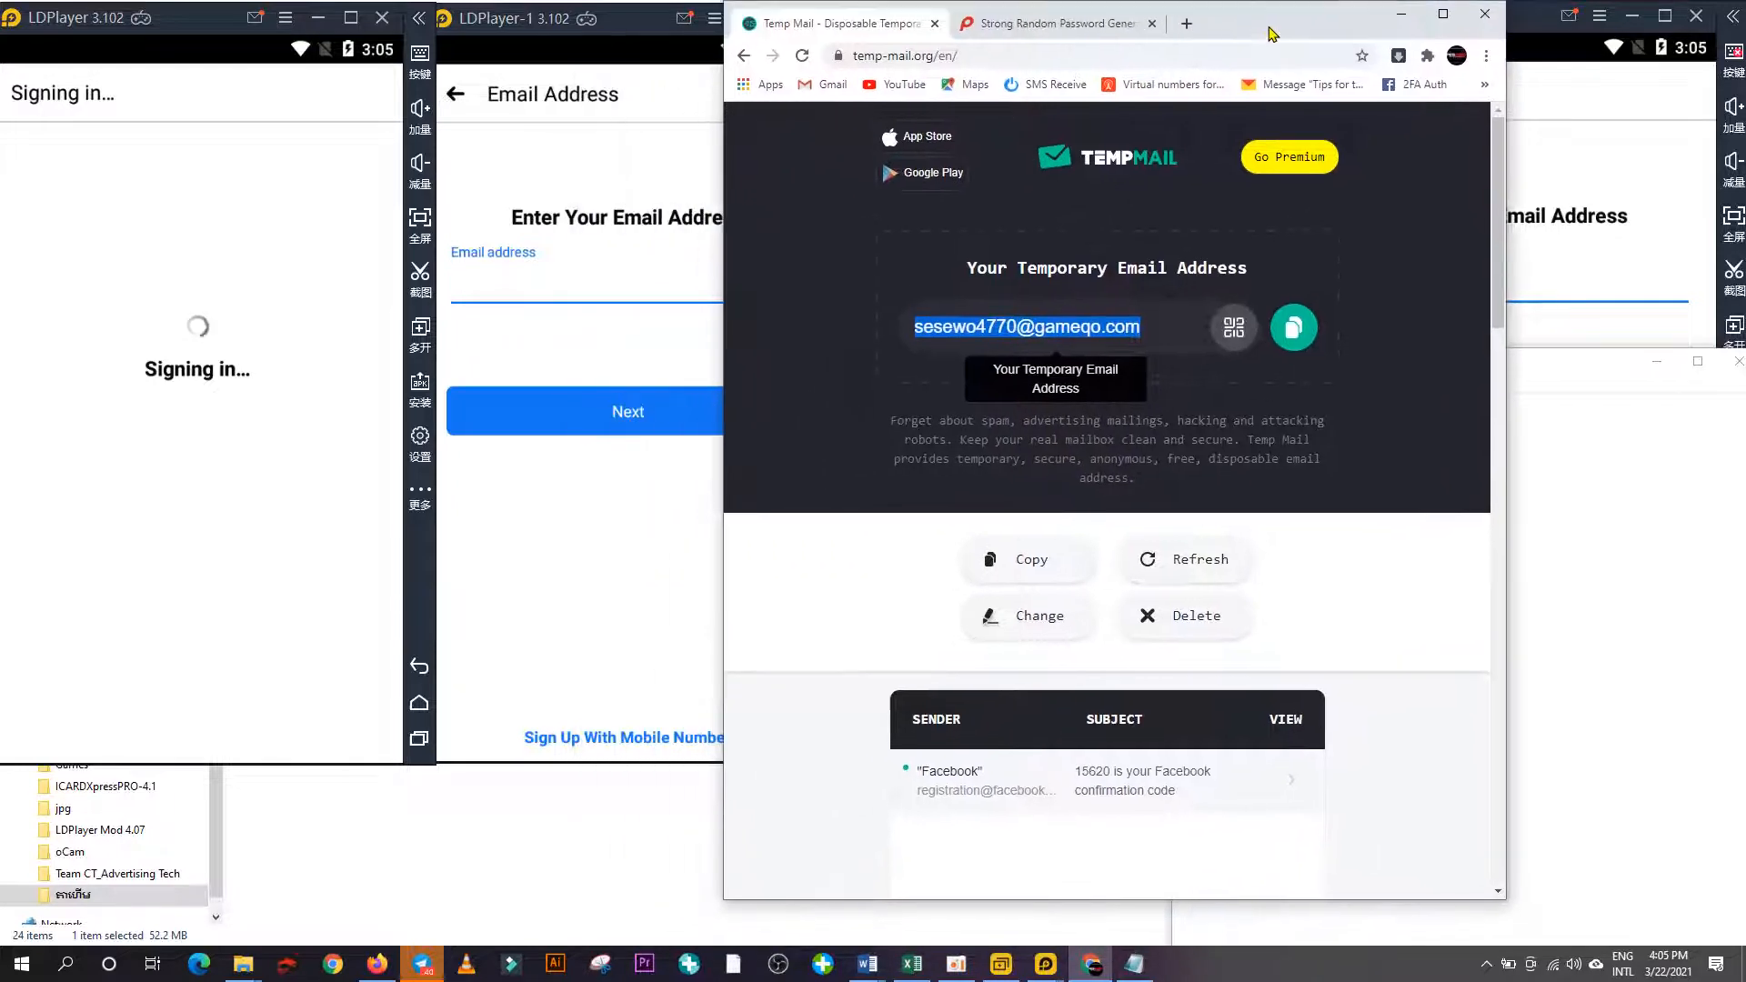
Open the Facebook confirmation message in Temp Mail and copy the confirmation code from its subject.
{"action": "left_click", "coordinate": [1101, 780]}
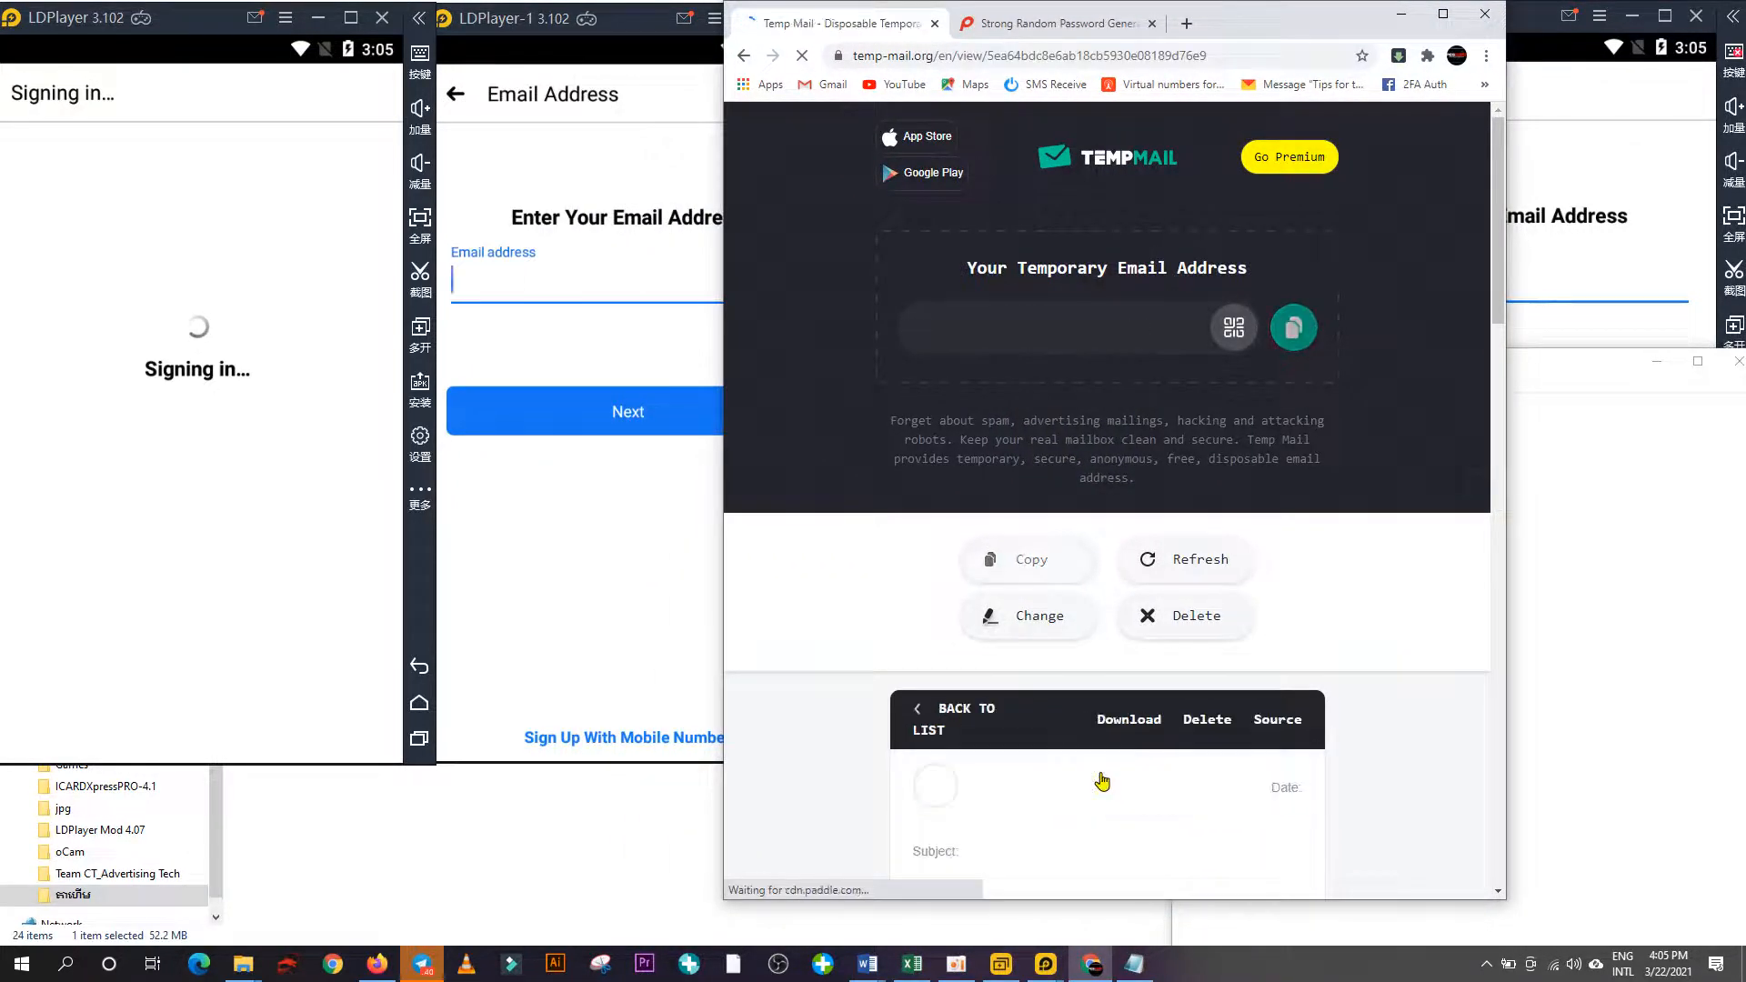
{"action": "scroll", "coordinate": [1102, 780], "scroll_direction": "down", "scroll_amount": 2}
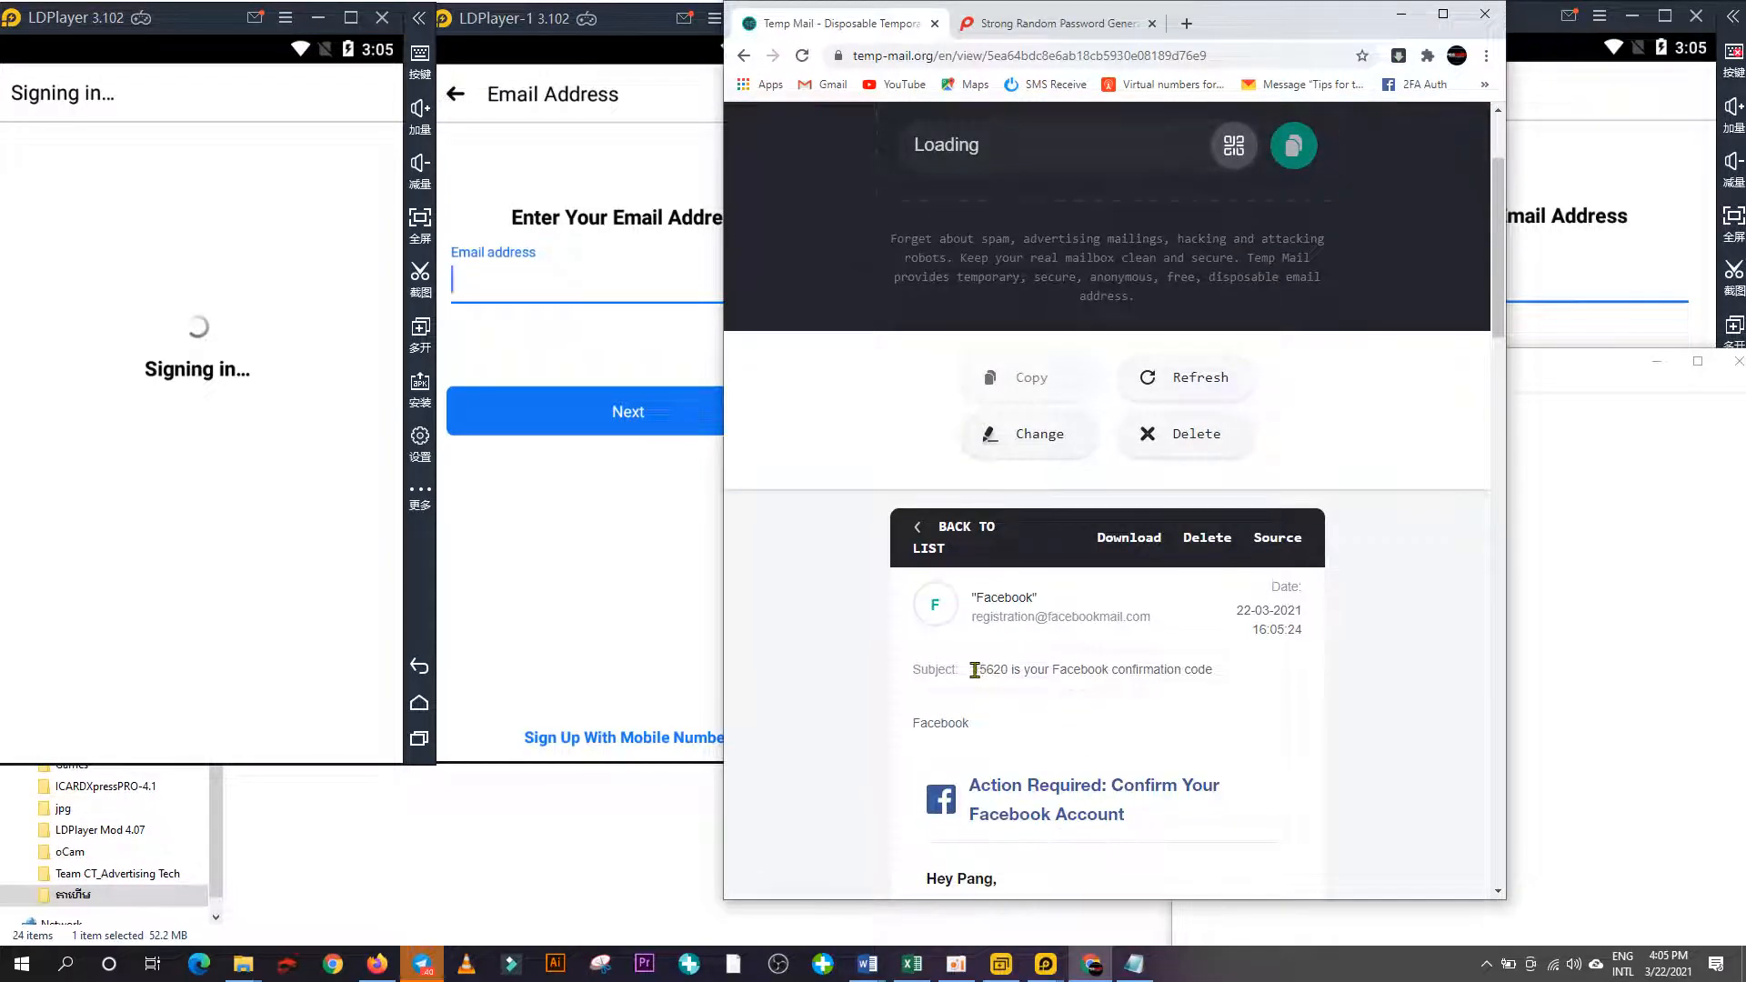
{"action": "left_click_drag", "start_coordinate": [973, 669], "coordinate": [1011, 670]}
{"action": "right_click", "coordinate": [992, 671]}
{"action": "left_click", "coordinate": [1027, 687]}
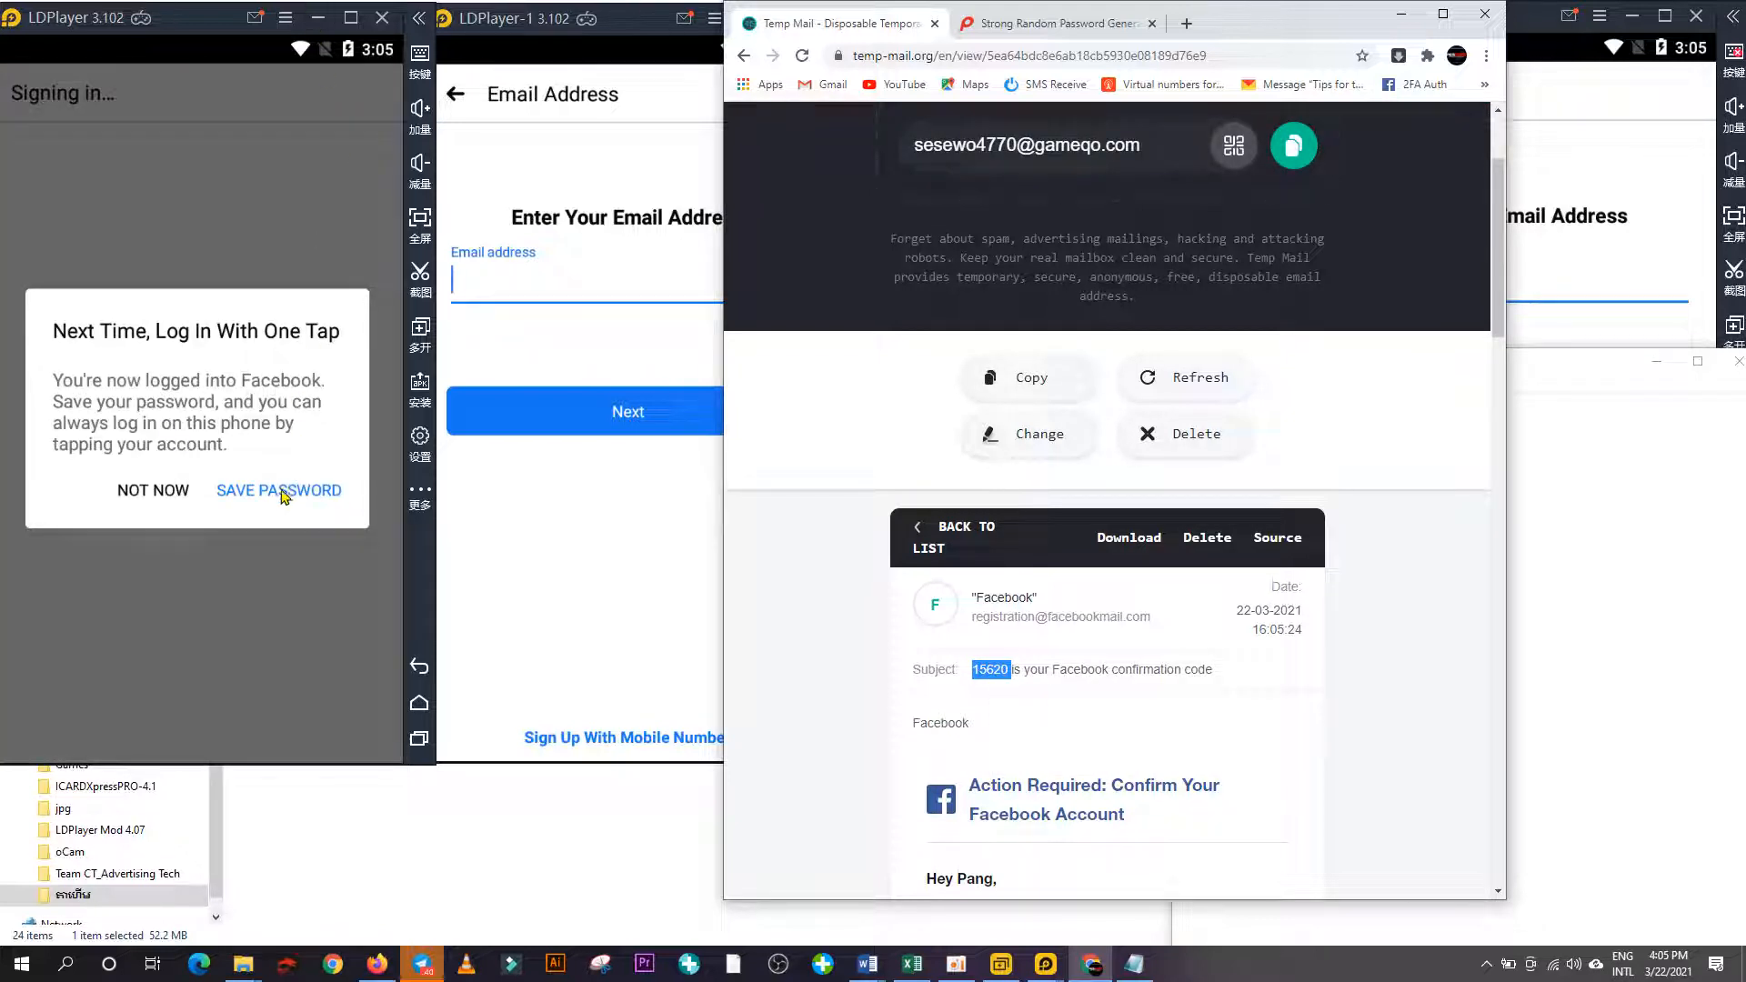
Save the login password in the first LDPlayer and bring the LDPlayer-1 and LDPlayer-2 windows to the front.
{"action": "left_click", "coordinate": [280, 498]}
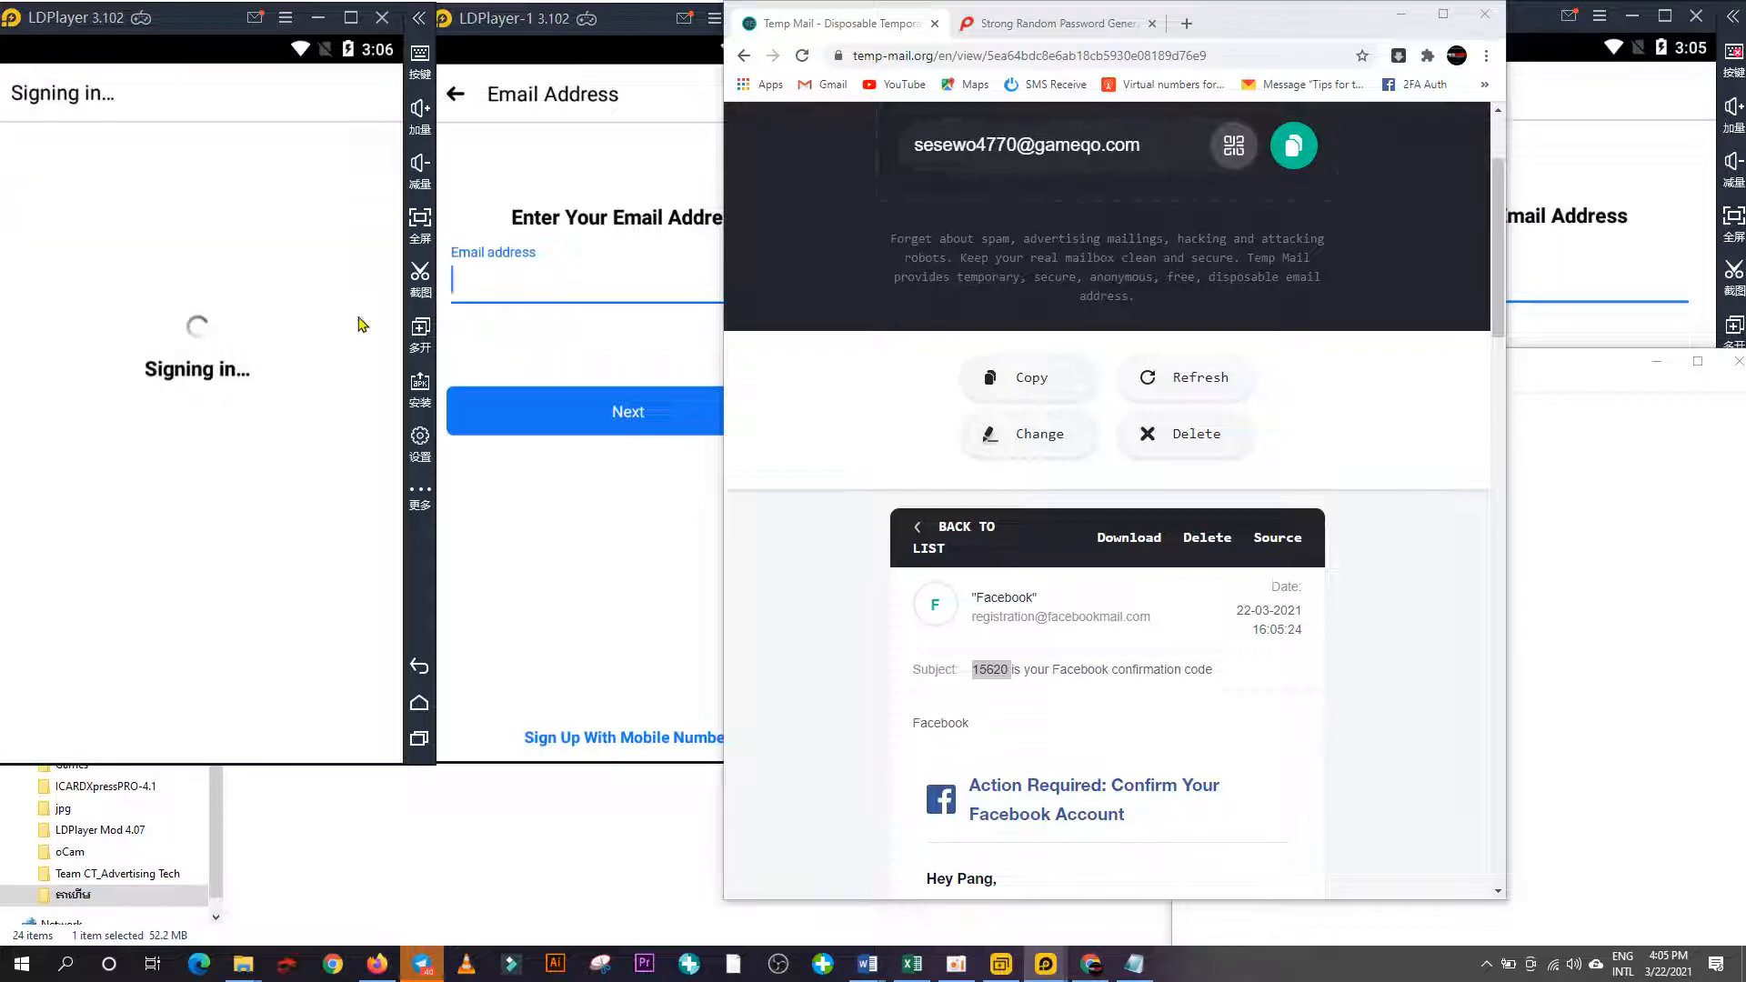
{"action": "left_click", "coordinate": [634, 62]}
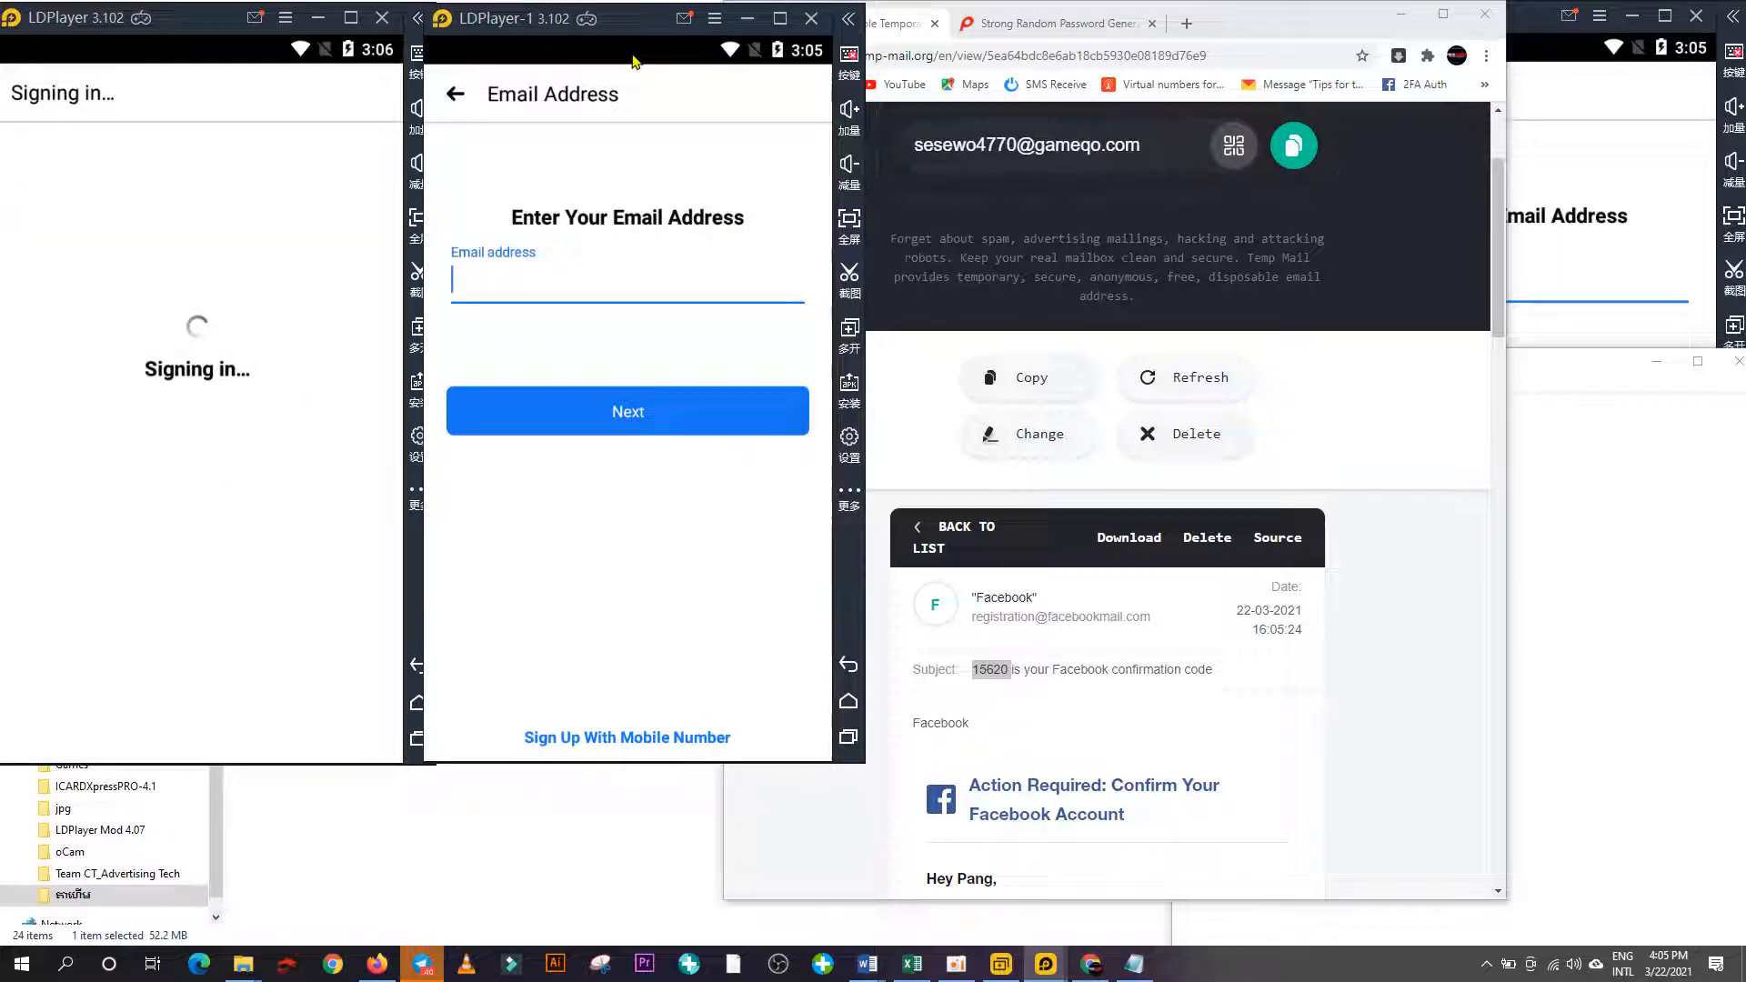
{"action": "left_click", "coordinate": [1471, 95]}
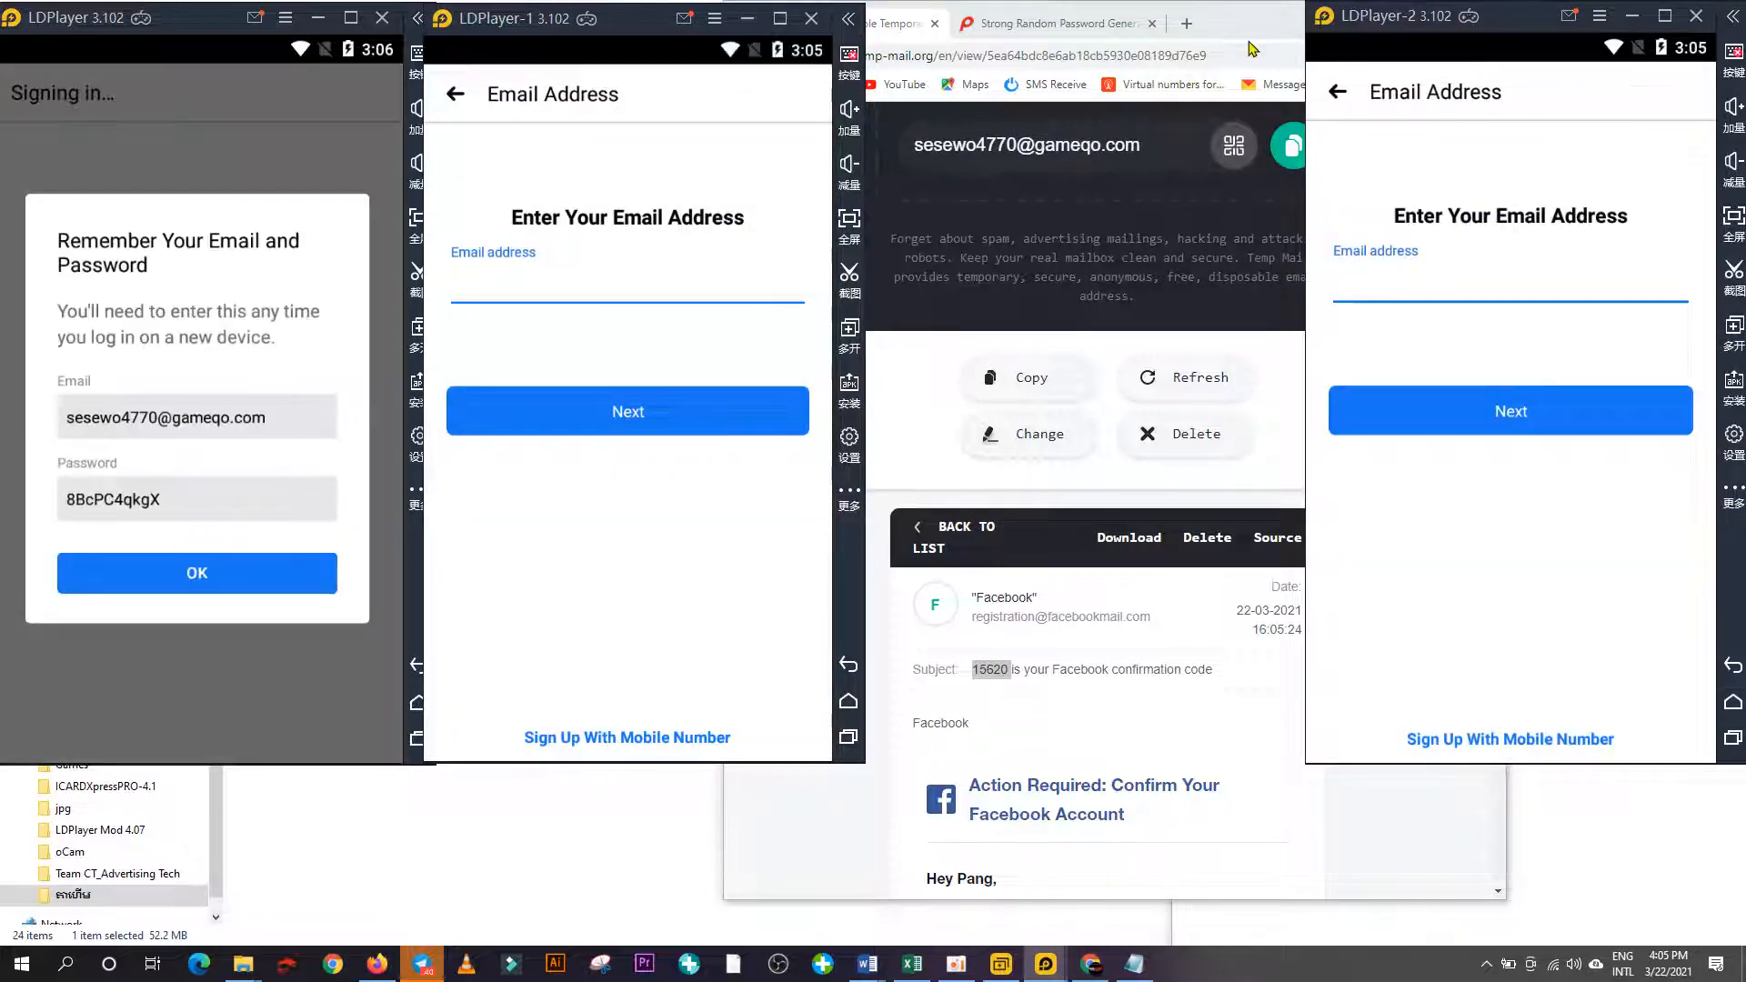
Acknowledge the email and password reminder in the first LDPlayer and confirm the account with the copied confirmation code.
{"action": "left_click", "coordinate": [180, 586]}
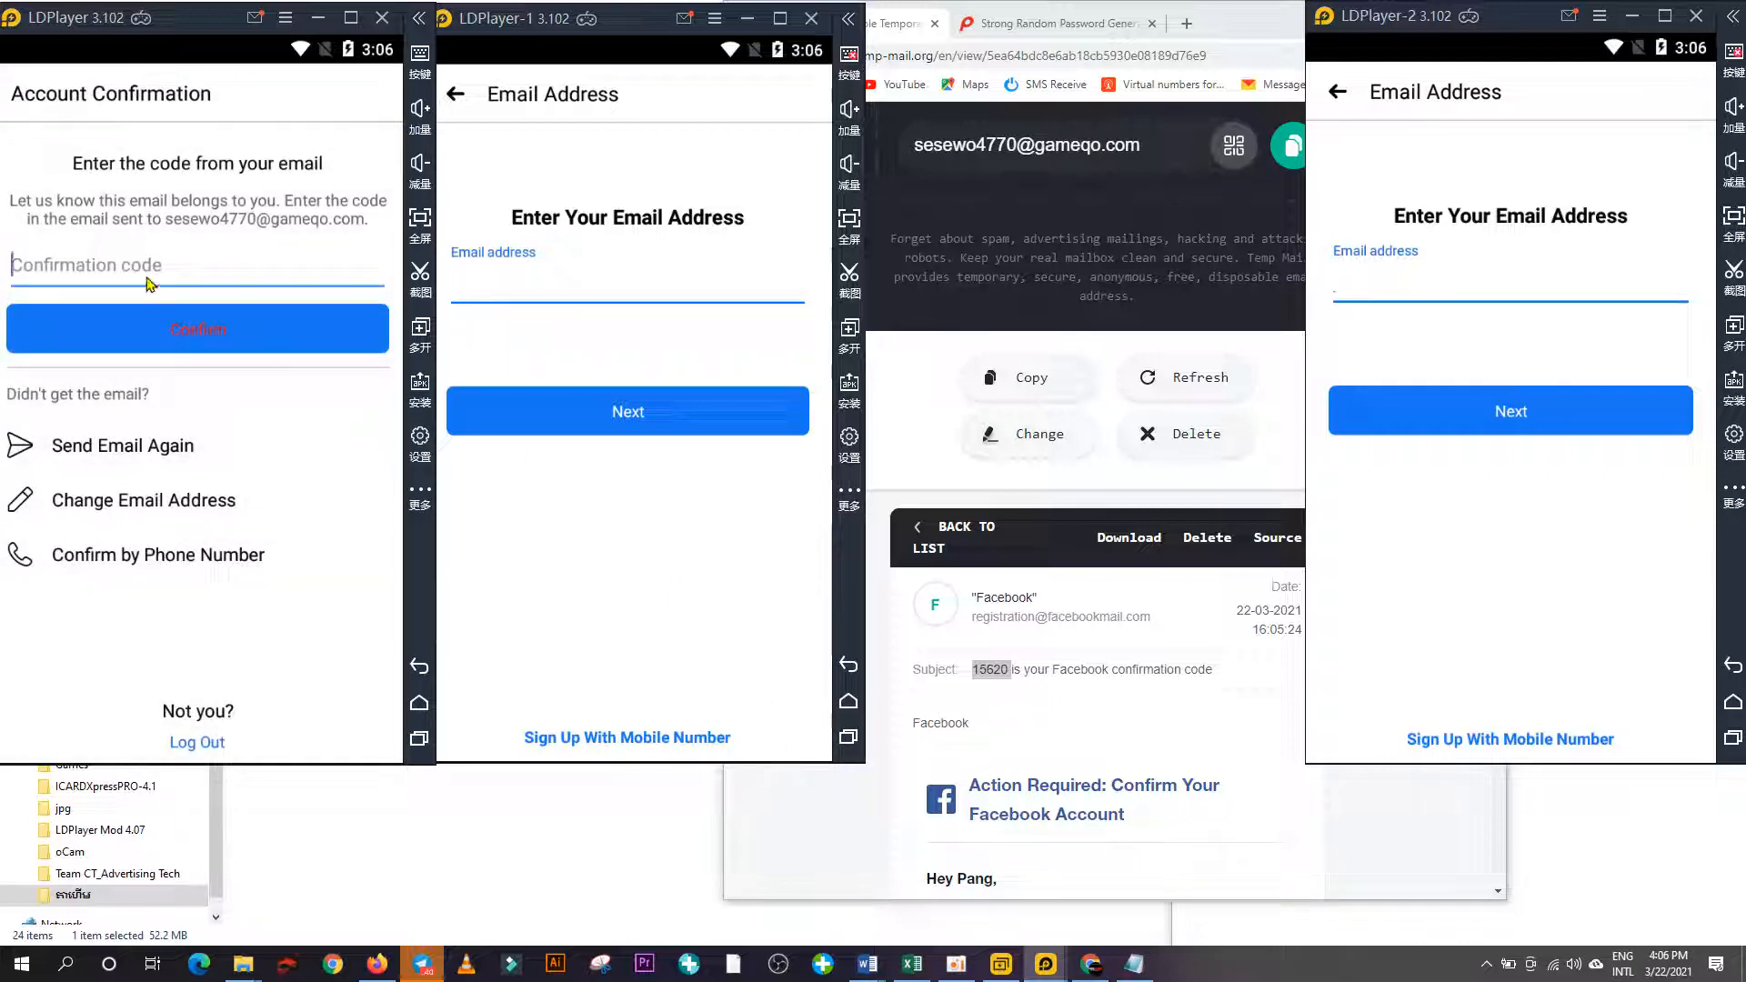
{"action": "key", "text": "ctrl+v"}
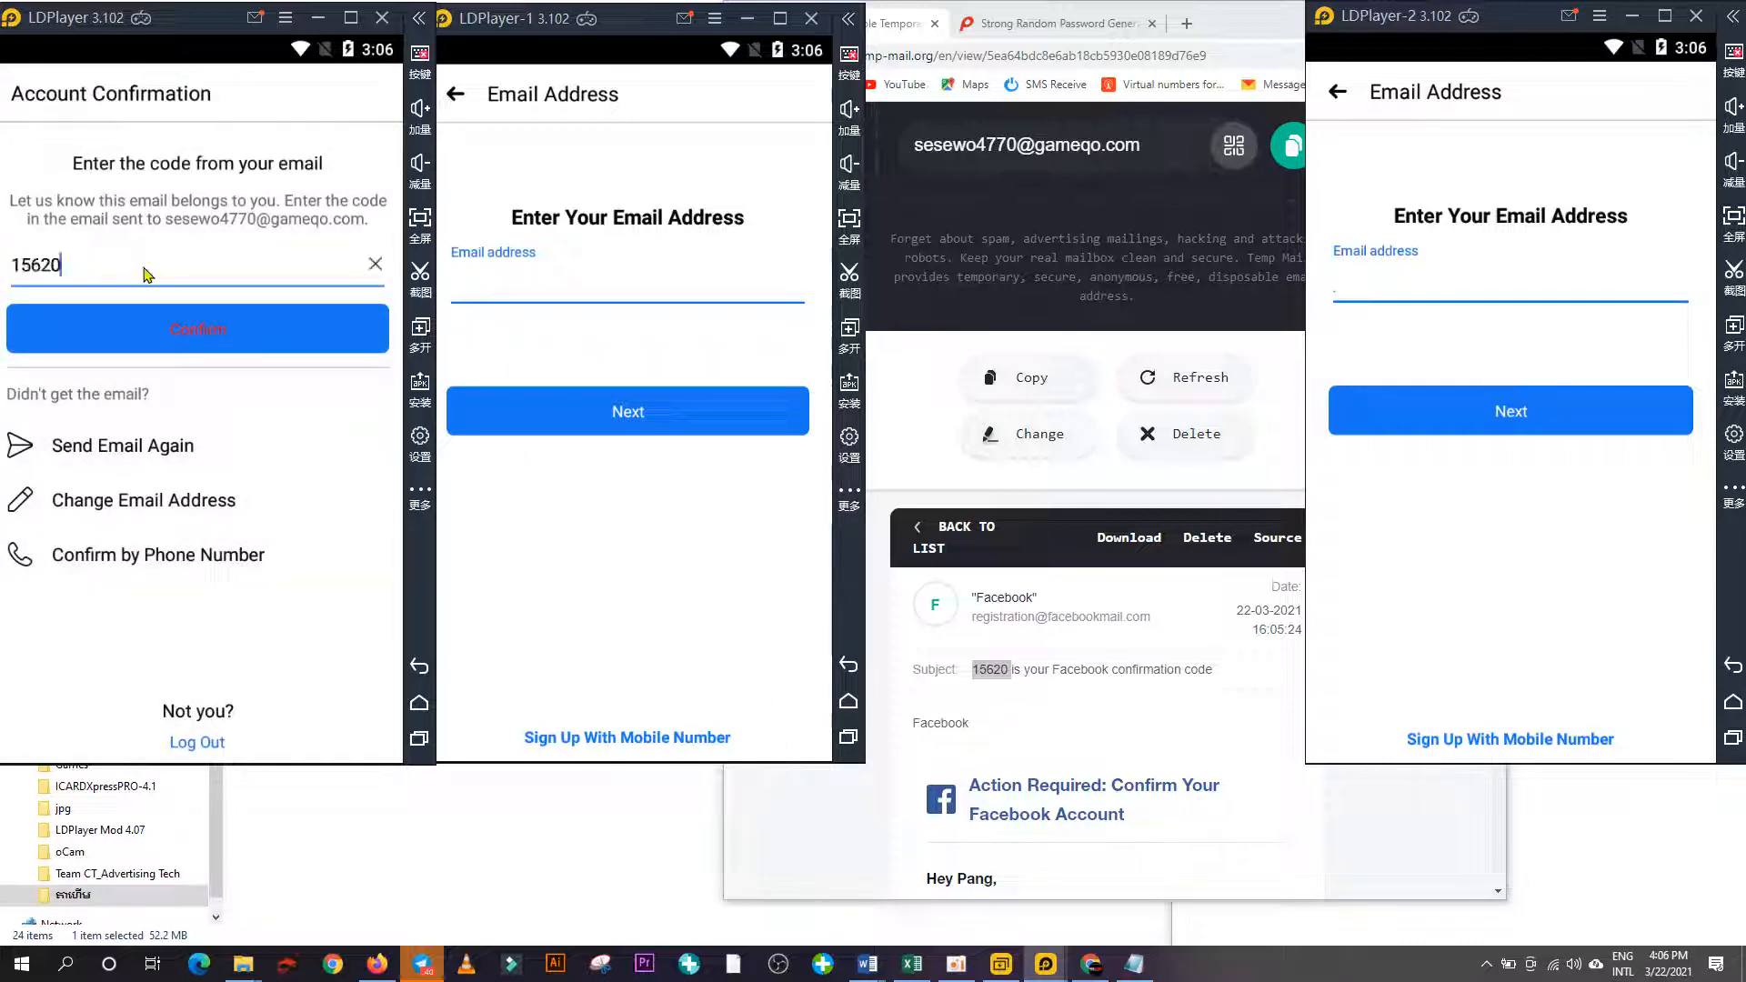
{"action": "left_click", "coordinate": [188, 332]}
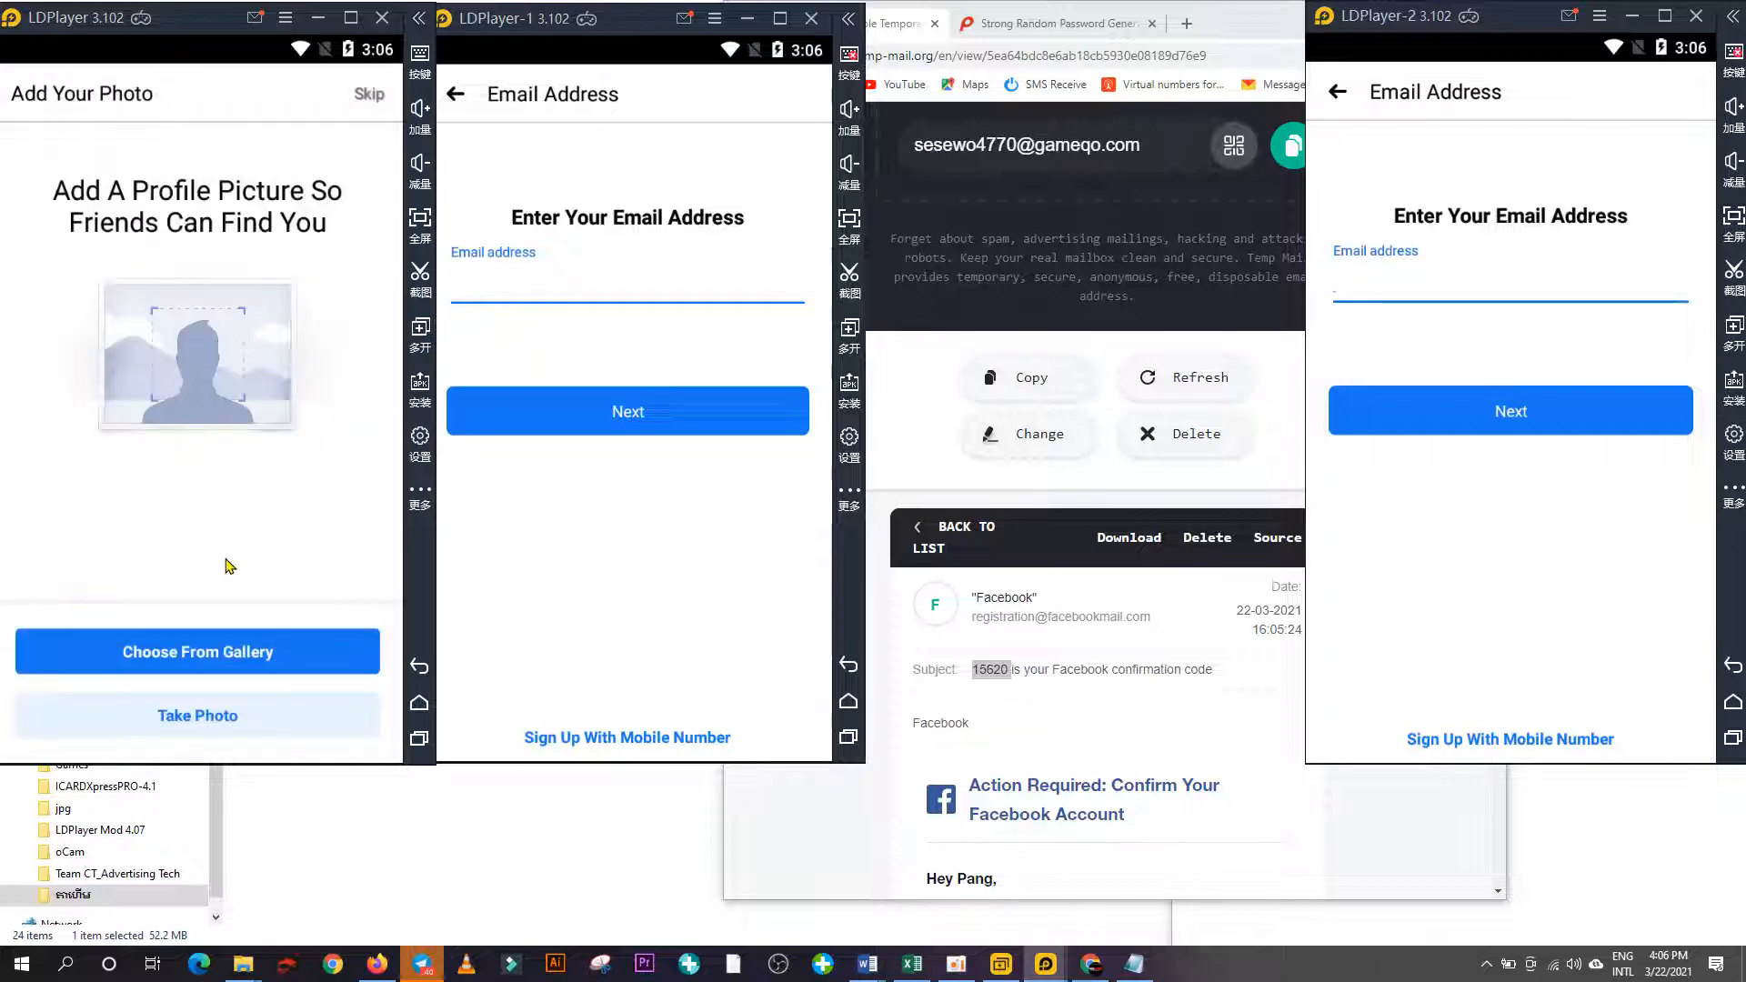
Delete the used temporary address in Temp Mail to get a new one and copy the new email address.
{"action": "left_click", "coordinate": [653, 283]}
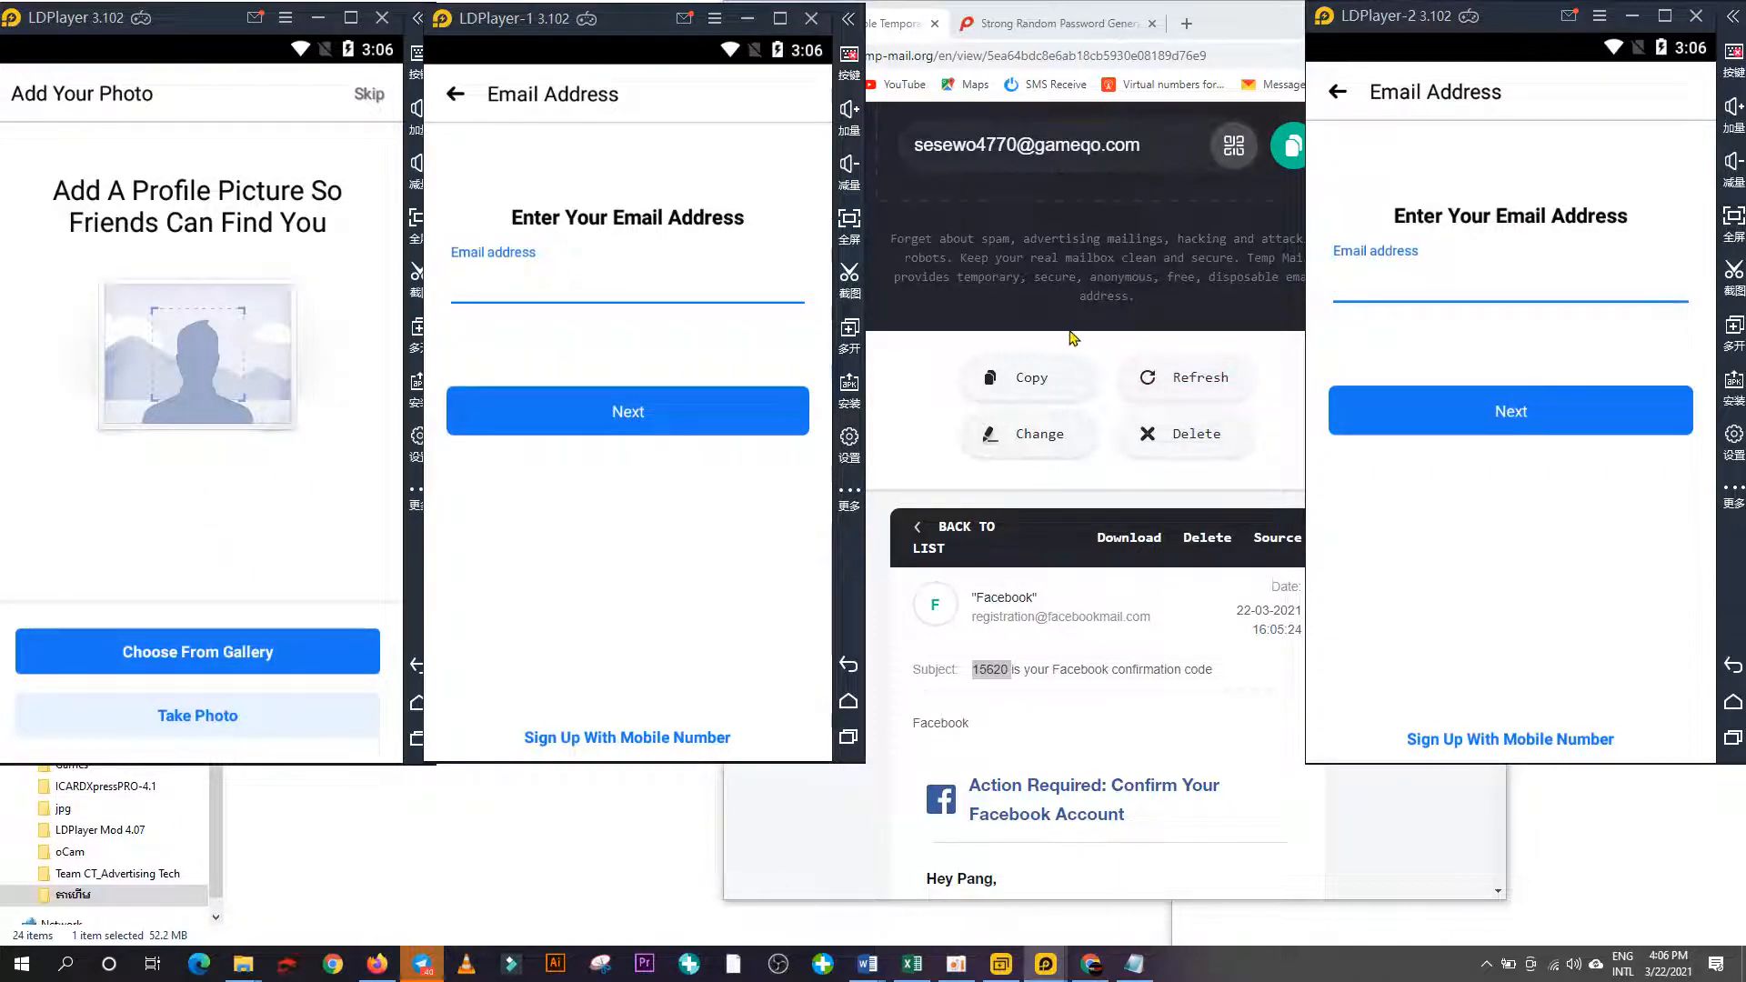
{"action": "left_click", "coordinate": [1069, 337]}
{"action": "left_click_drag", "start_coordinate": [1256, 26], "coordinate": [1365, 33]}
{"action": "left_click", "coordinate": [1316, 443]}
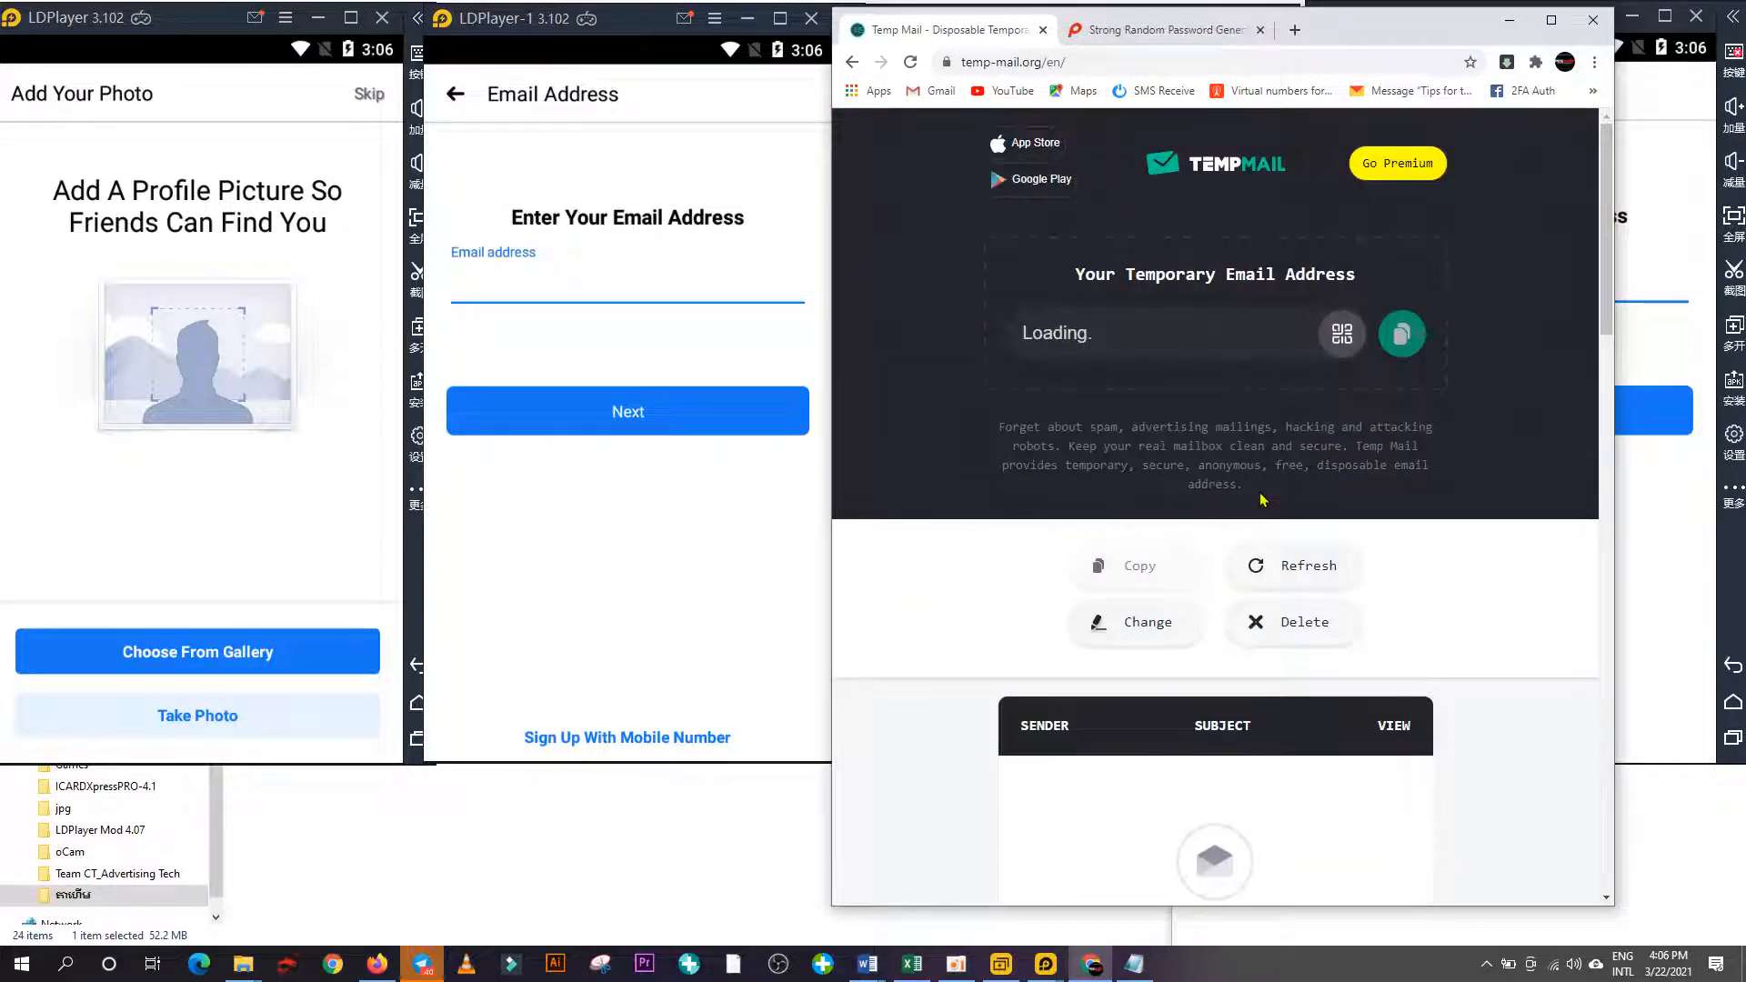
{"action": "left_click_drag", "start_coordinate": [1391, 23], "coordinate": [1441, 16]}
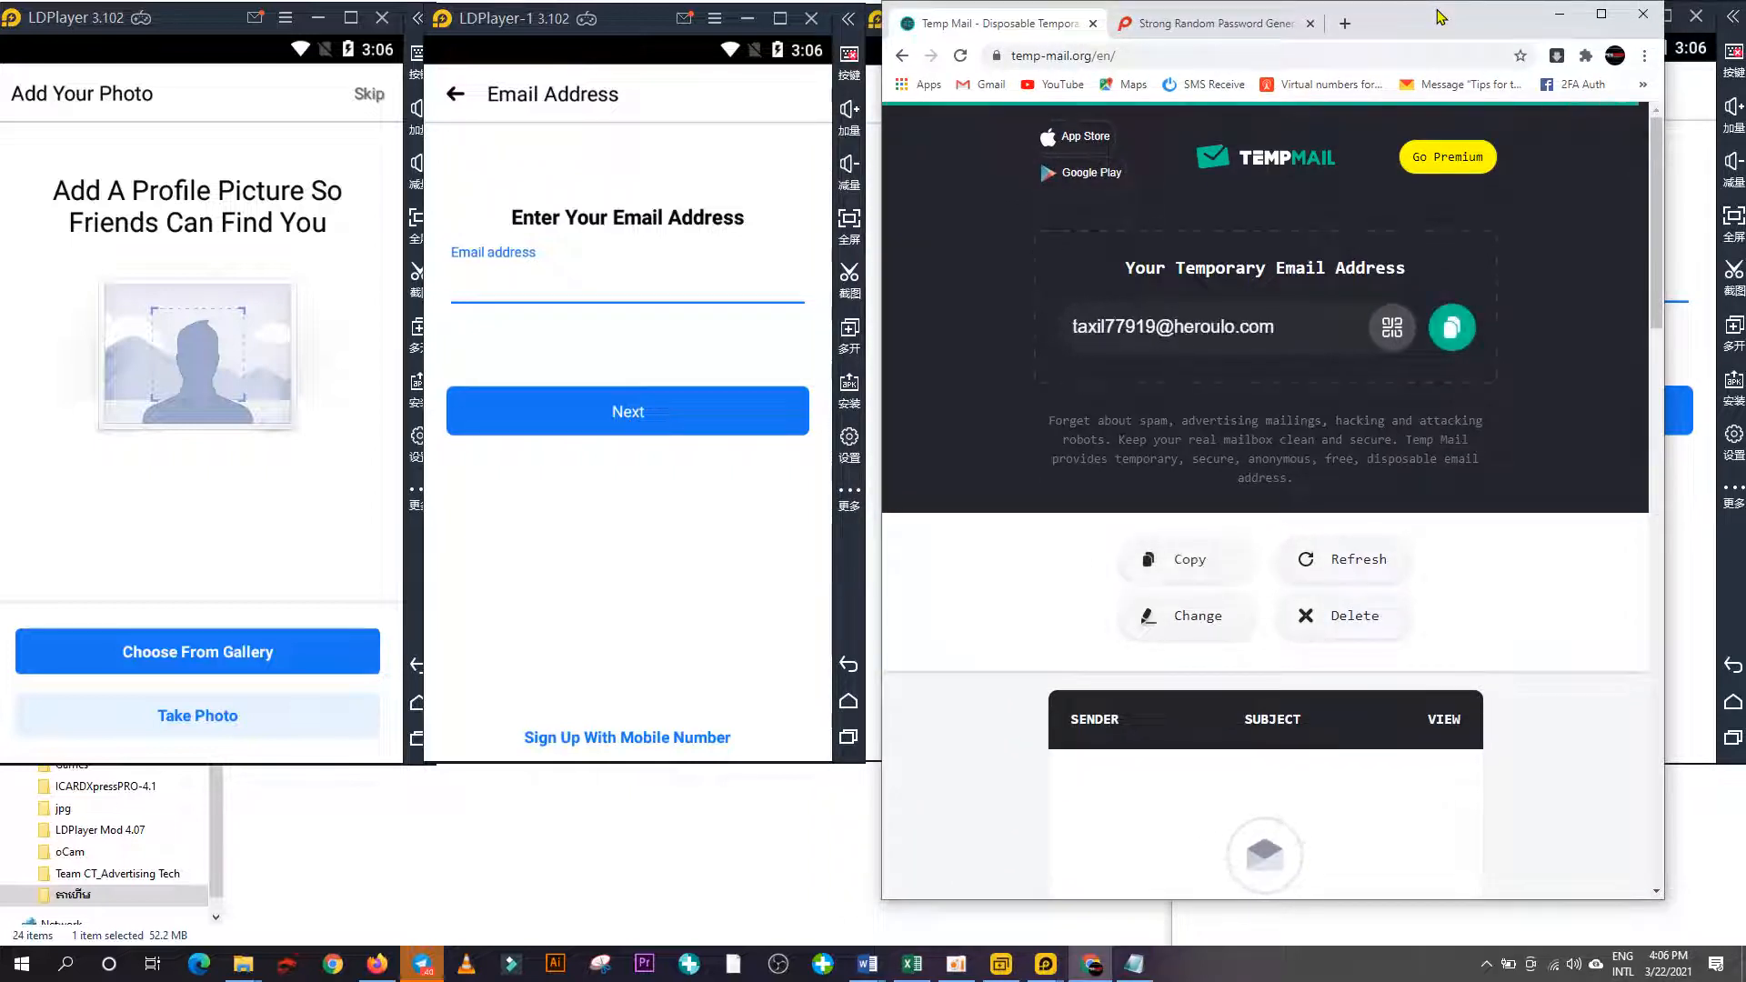
{"action": "left_click", "coordinate": [1452, 328]}
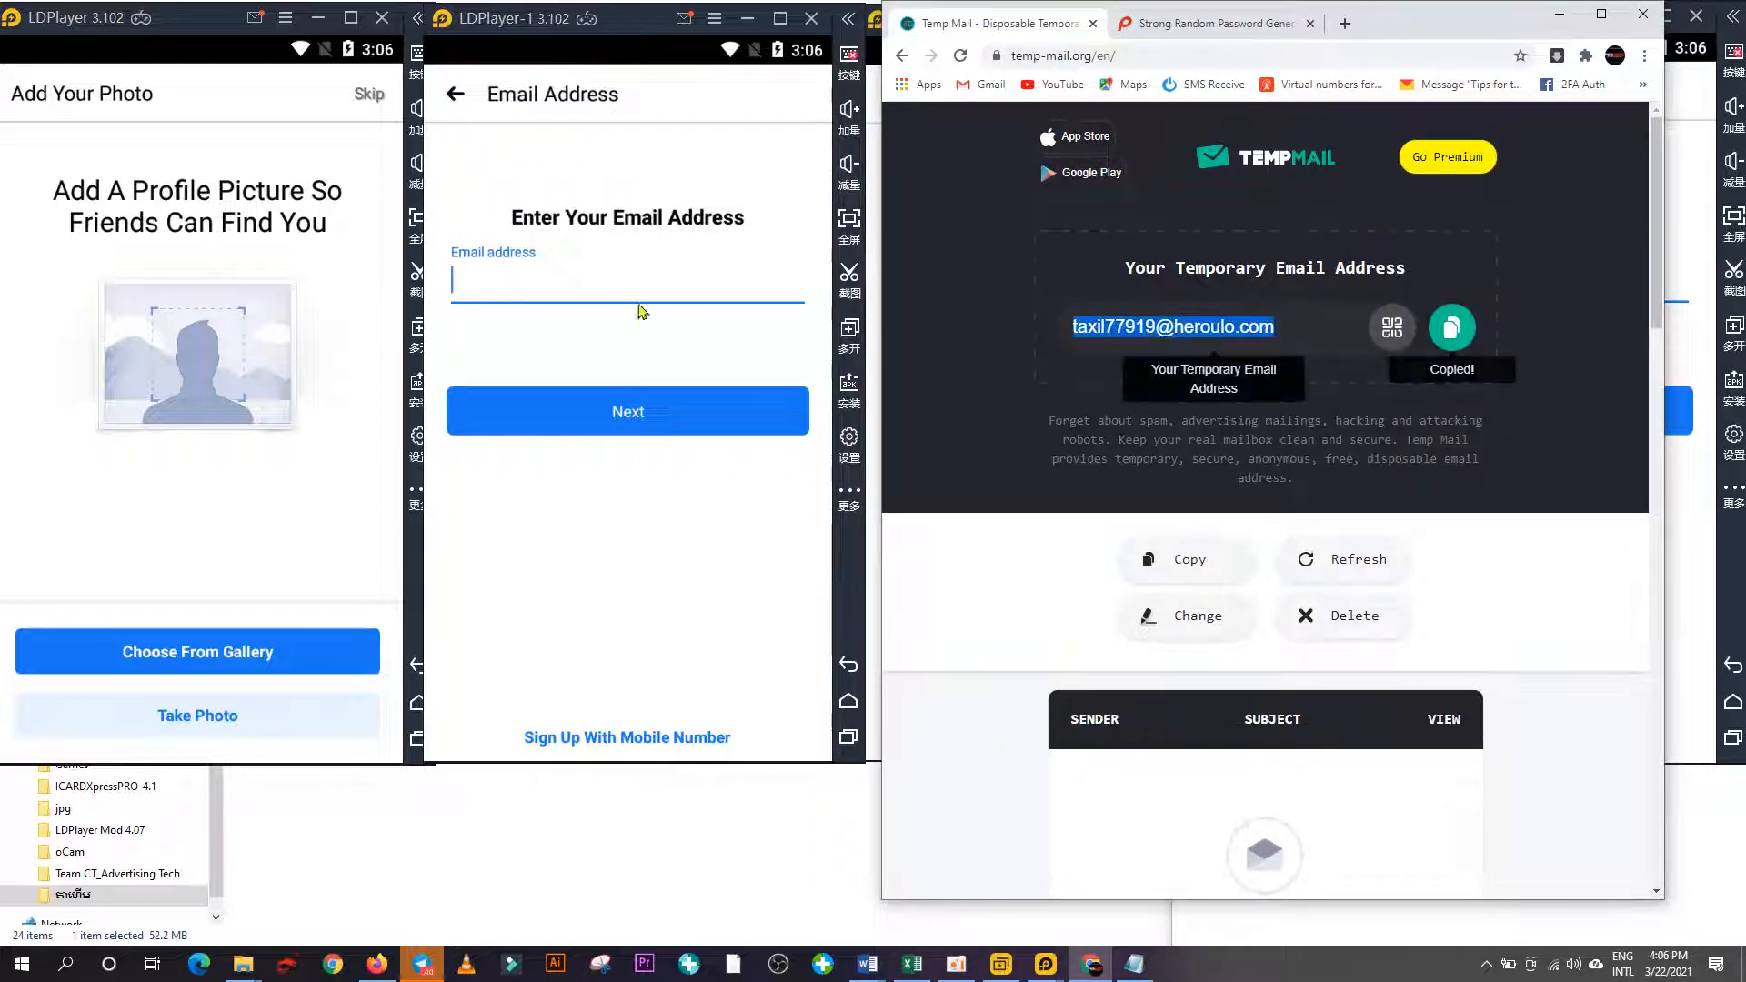
Enter the new temporary email address in LDPlayer-1's sign-up form and continue to the password page.
{"action": "left_click", "coordinate": [545, 289]}
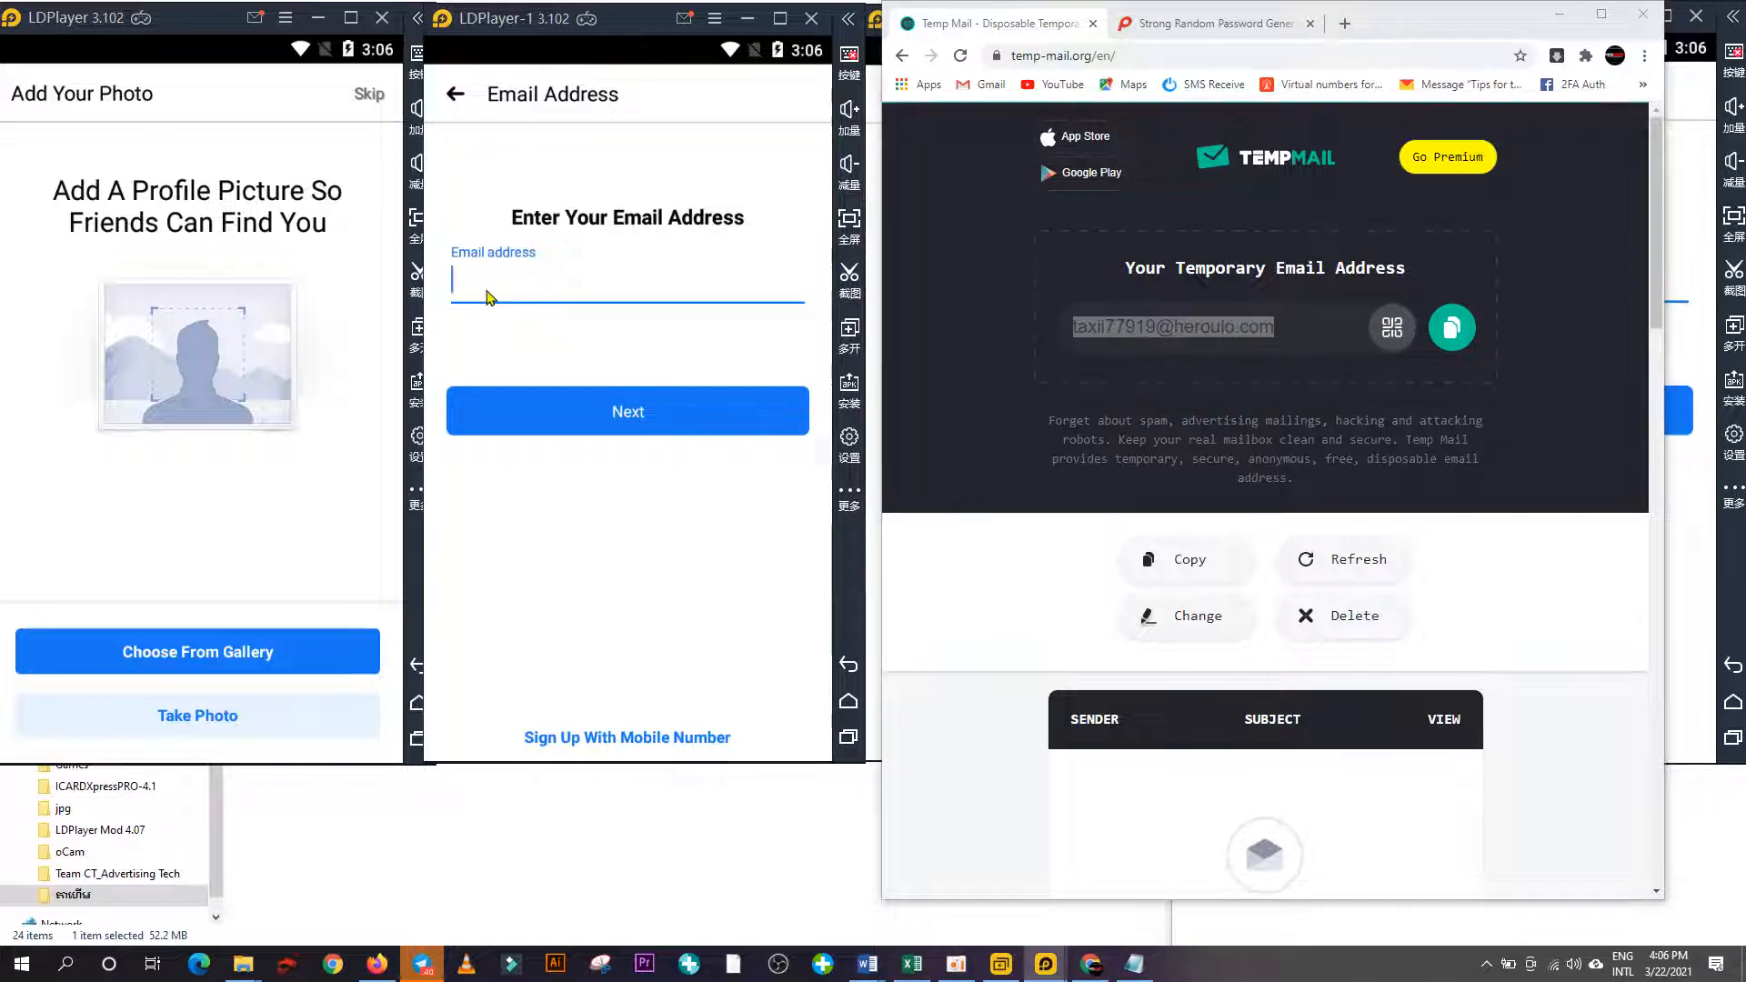
{"action": "key", "text": "ctrl+v"}
{"action": "left_click", "coordinate": [525, 416]}
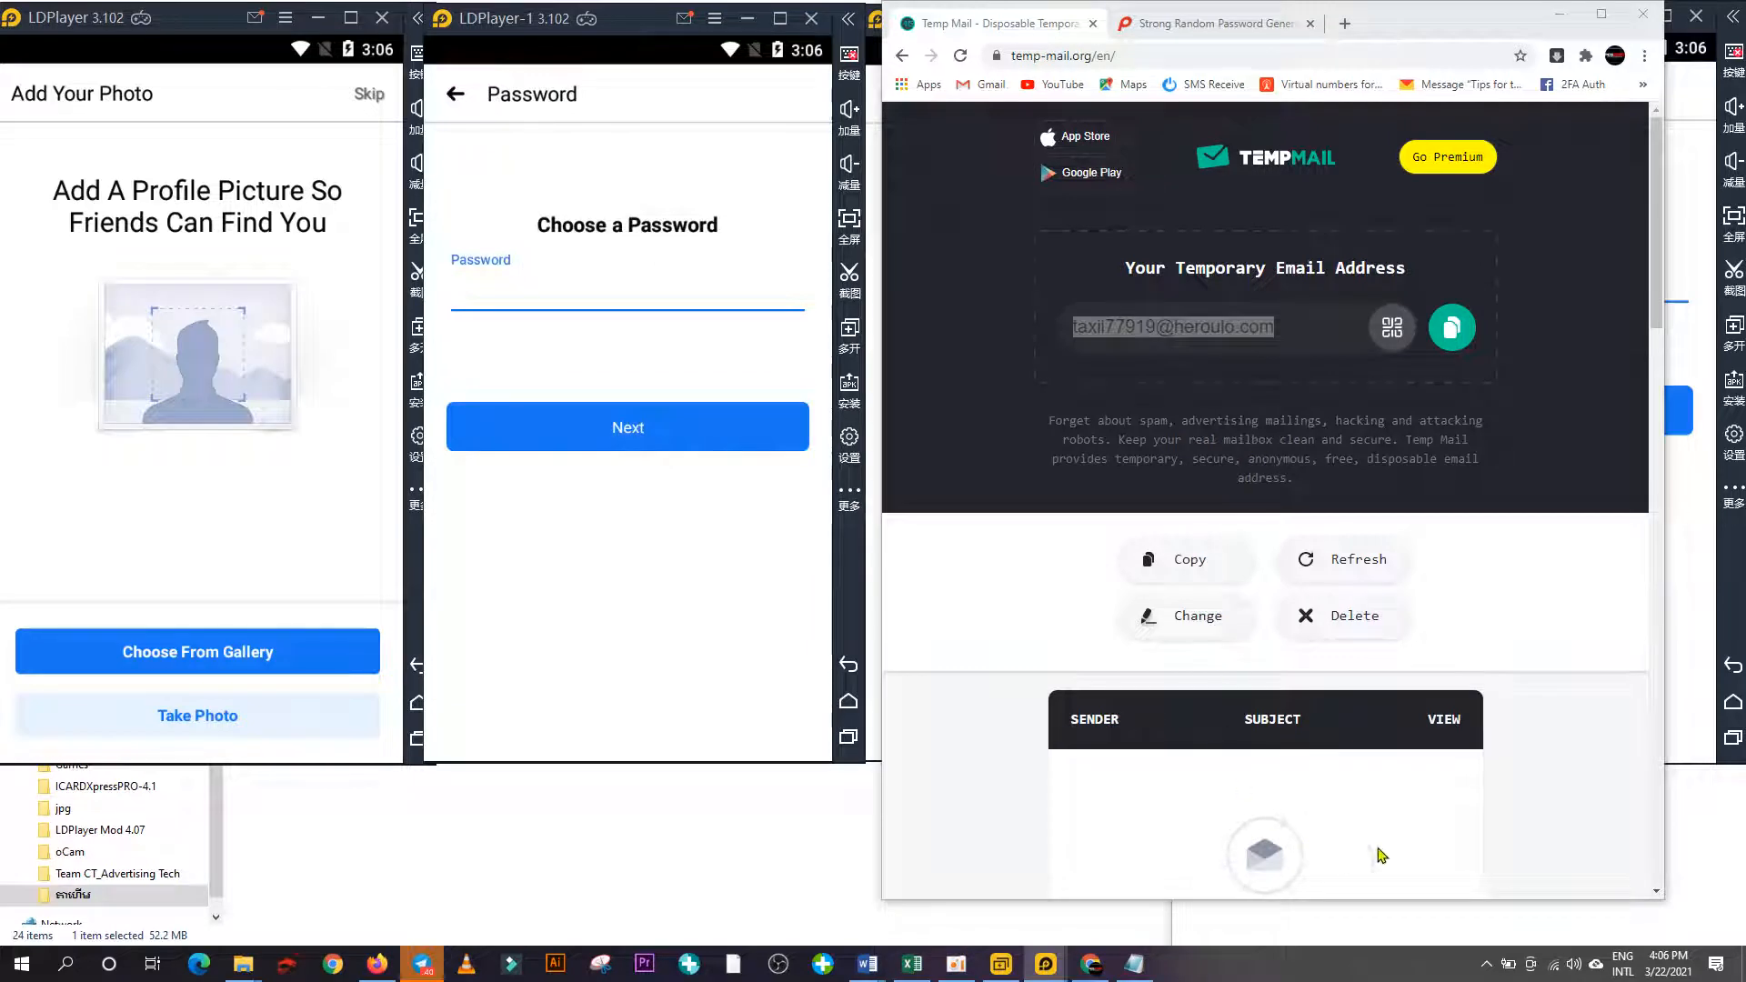
Add the new temporary email address on a second line of the untitled Notepad note, followed by "|".
{"action": "left_click", "coordinate": [1269, 934]}
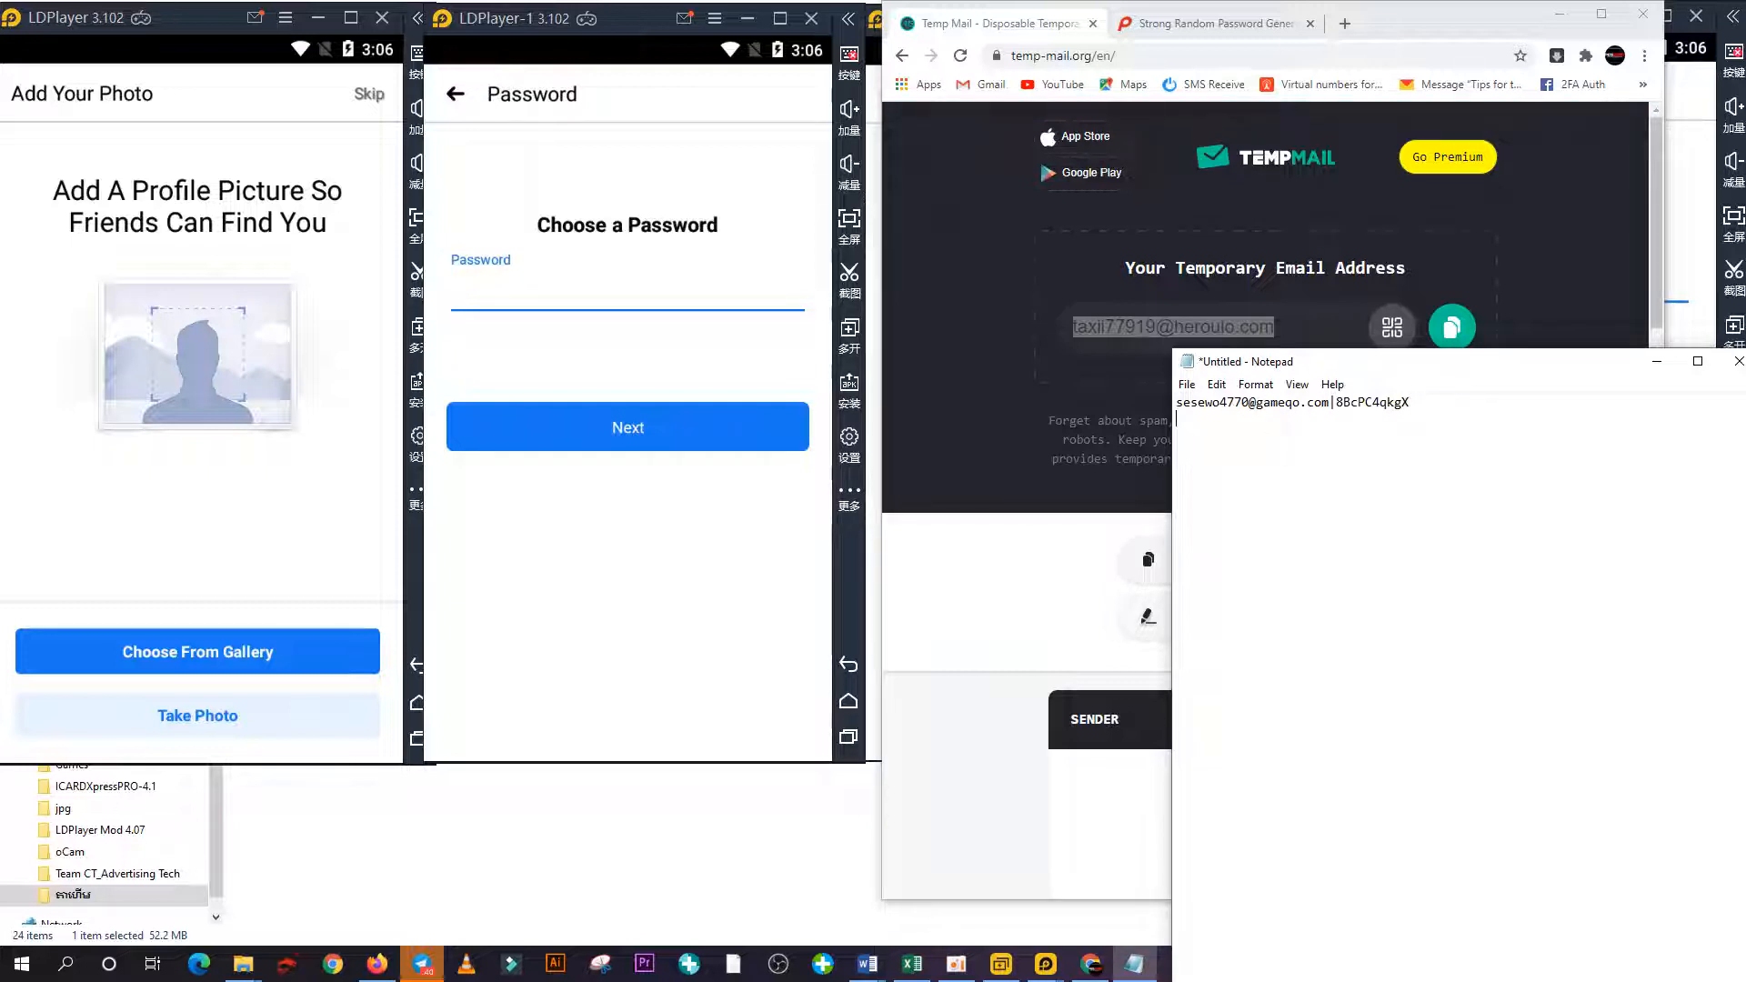
{"action": "key", "text": "Return"}
{"action": "key", "text": "ctrl+v"}
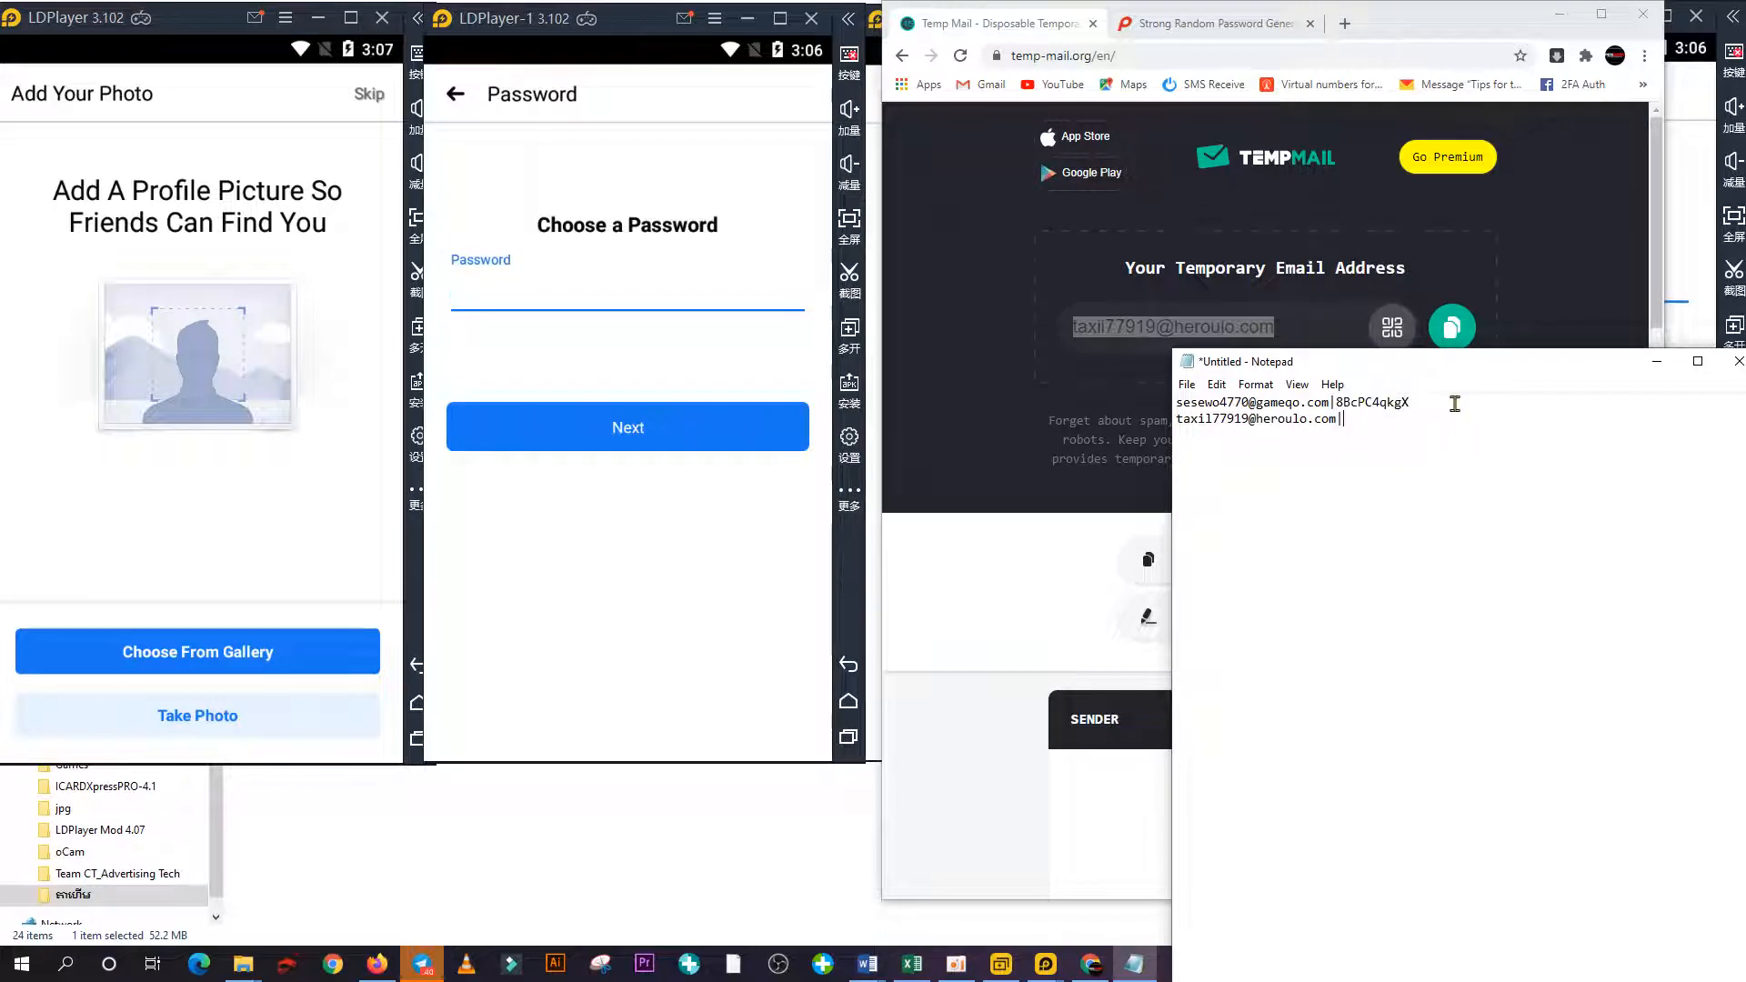
Copy the password from the note's first line to the end of the second line and append a digit to it.
{"action": "mouse_move", "coordinate": [1413, 401]}
{"action": "left_mouse_down"}
{"action": "mouse_move", "coordinate": [1335, 403]}
{"action": "mouse_move", "coordinate": [1412, 402]}
{"action": "left_mouse_up"}
{"action": "left_click", "coordinate": [1340, 402]}
{"action": "right_click", "coordinate": [1399, 403]}
{"action": "left_click", "coordinate": [1446, 459]}
{"action": "left_click", "coordinate": [1363, 426]}
{"action": "key", "text": "ctrl+v"}
{"action": "type", "text": "1"}
{"action": "key", "text": "shift+Left"}
{"action": "key", "text": "shift+Left"}
{"action": "key", "text": "shift+Left"}
{"action": "key", "text": "shift+Left"}
{"action": "key", "text": "shift+Left"}
{"action": "key", "text": "shift+Left"}
{"action": "key", "text": "shift+Left"}
{"action": "key", "text": "shift+Left"}
{"action": "key", "text": "shift+Left"}
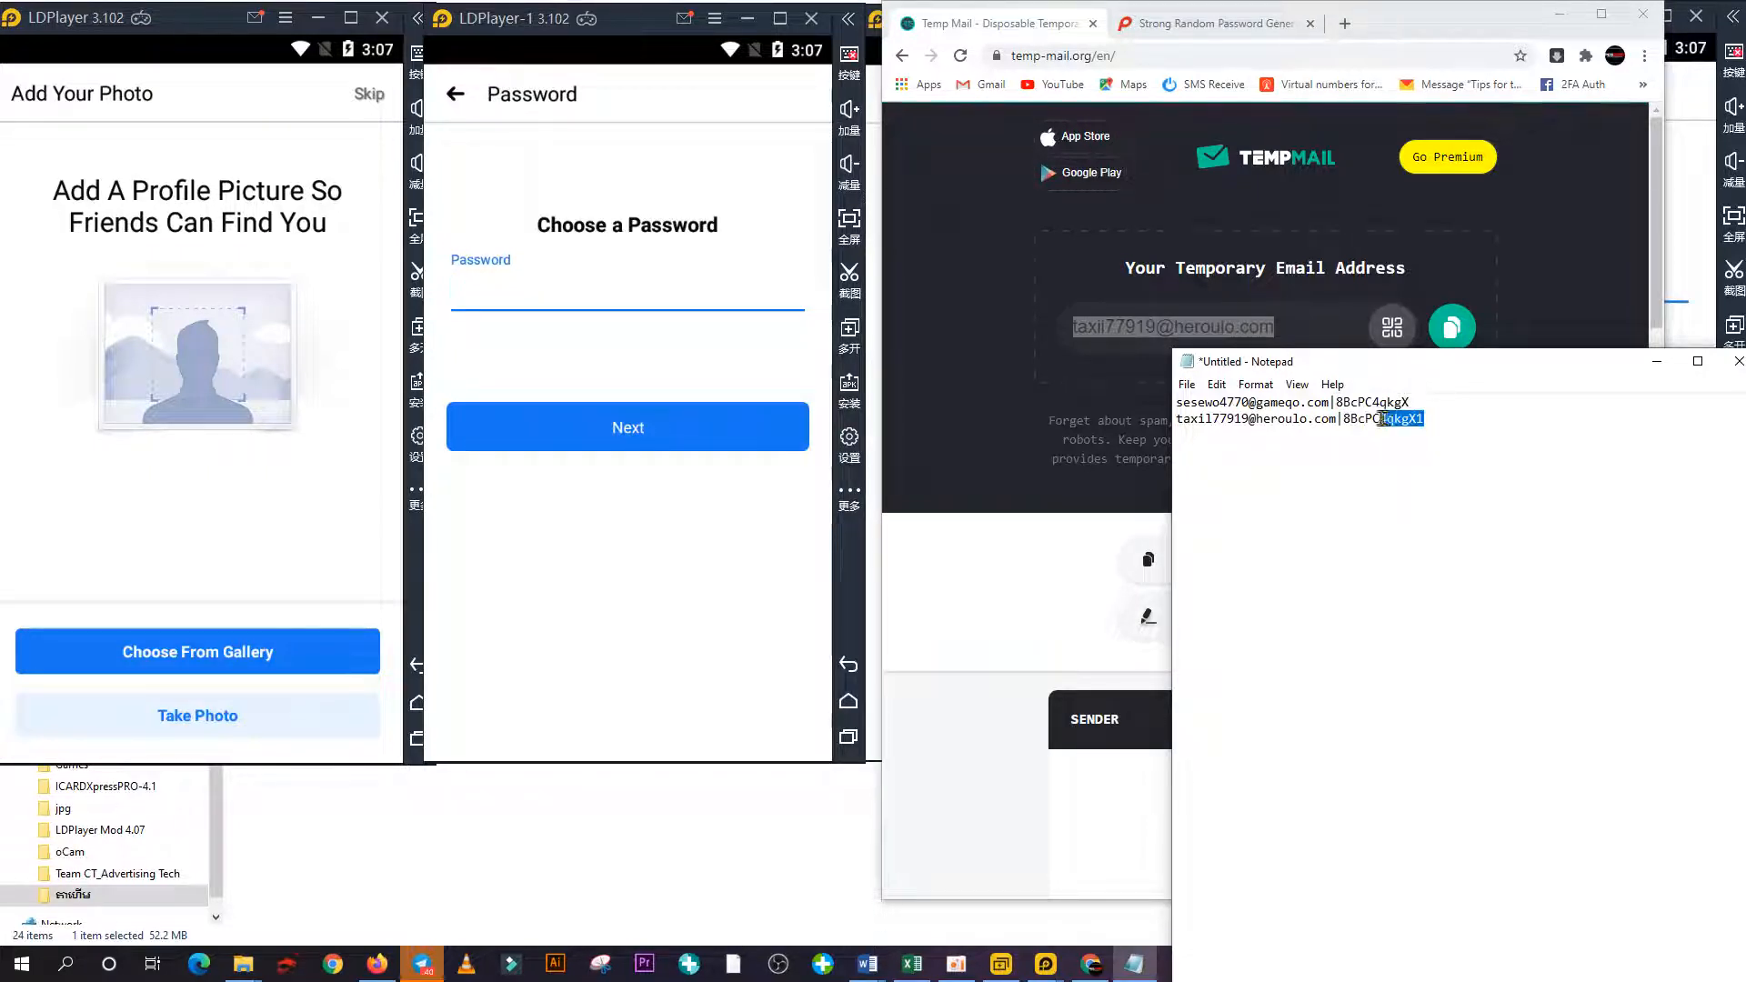
{"action": "key", "text": "Right"}
Enter the account password in LDPlayer-1's Facebook form and submit the sign-up.
{"action": "left_click", "coordinate": [510, 295]}
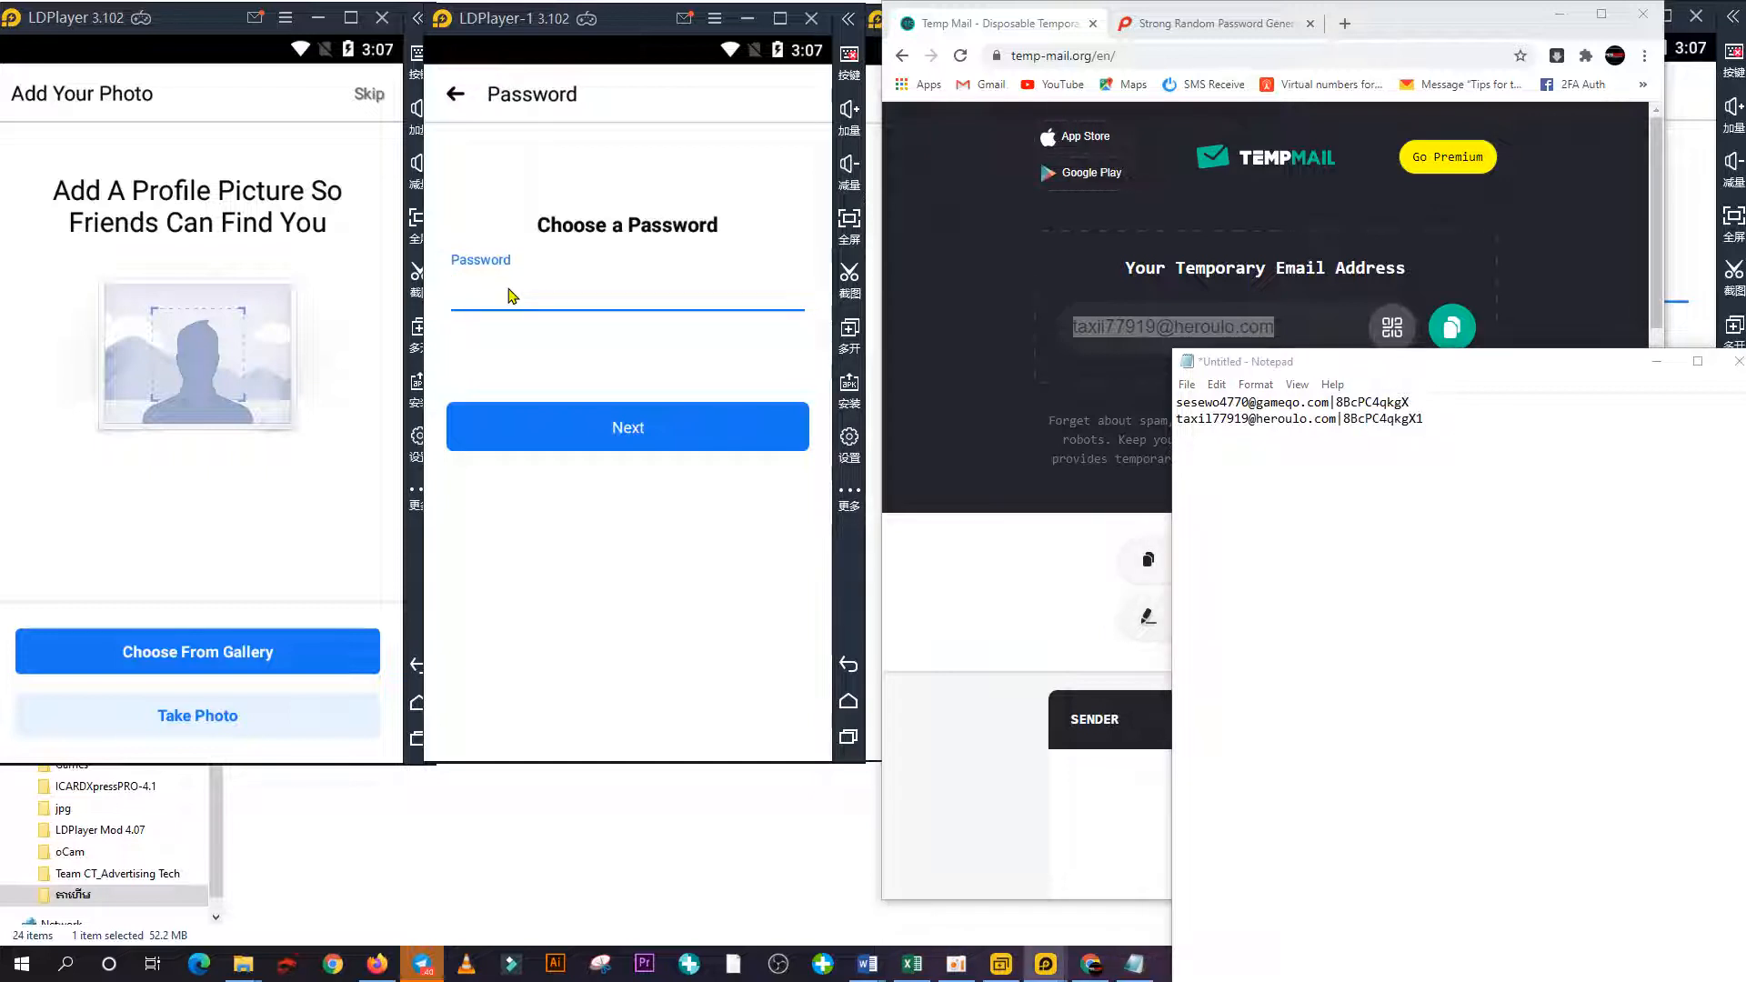
{"action": "key", "text": "ctrl+v"}
{"action": "type", "text": "1"}
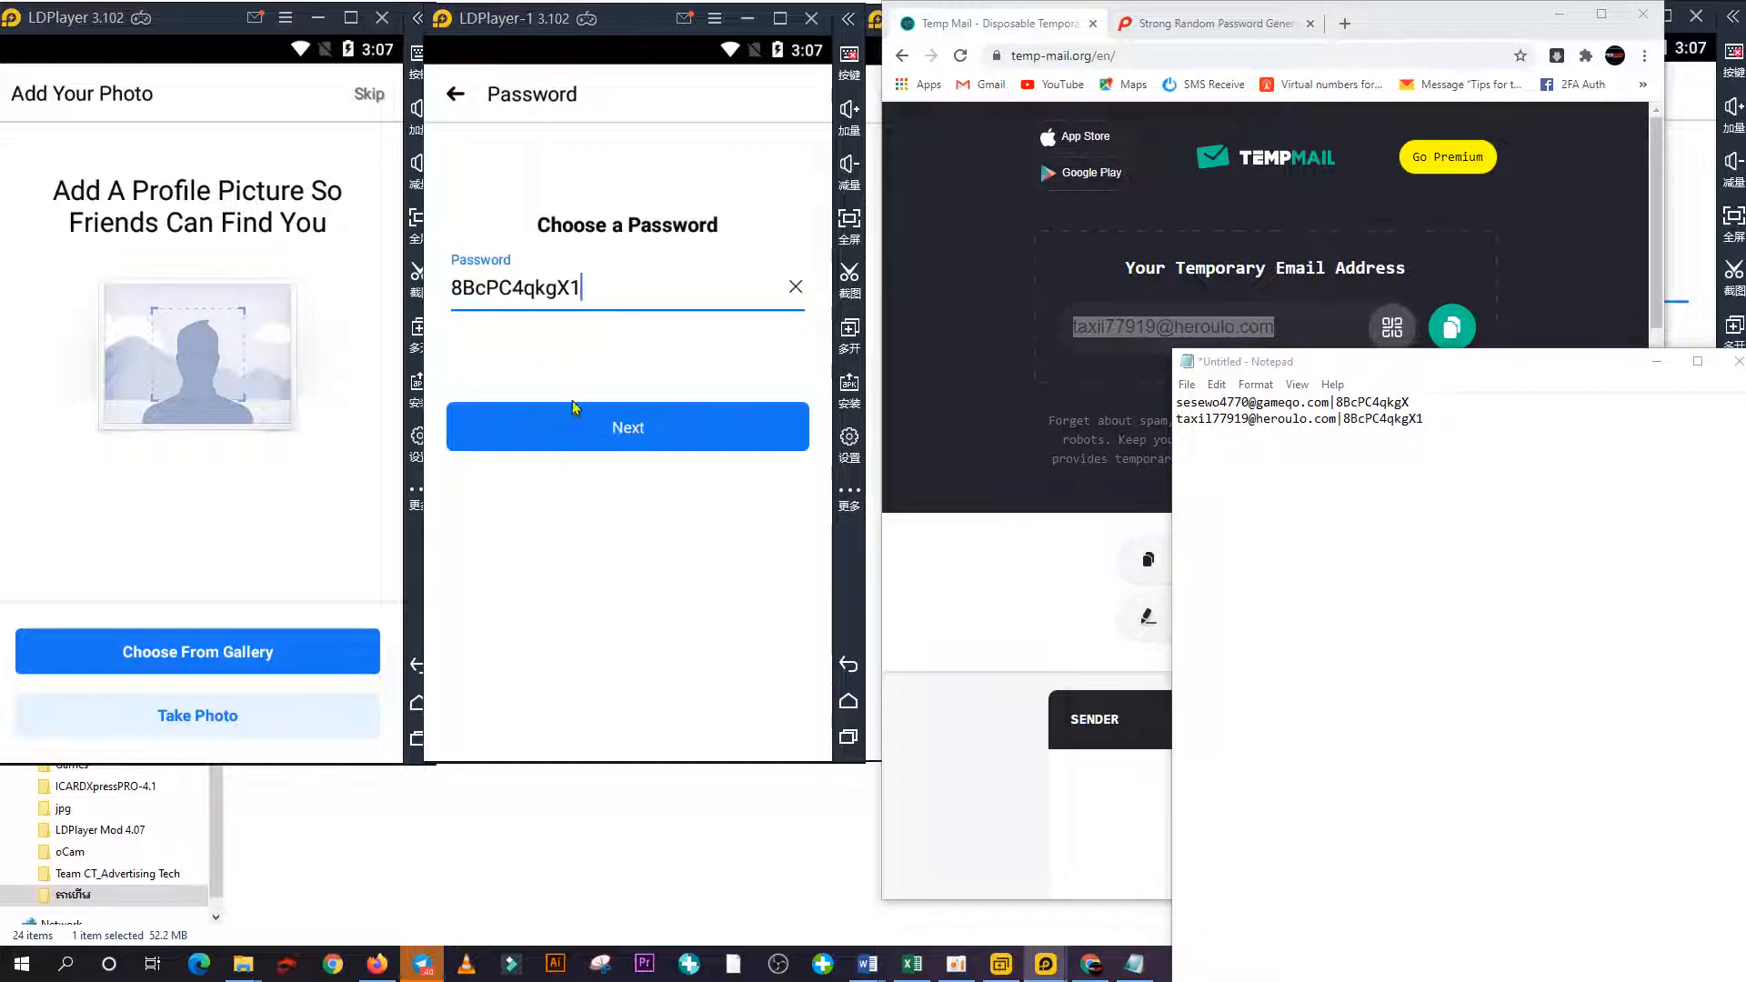
{"action": "left_click", "coordinate": [600, 425]}
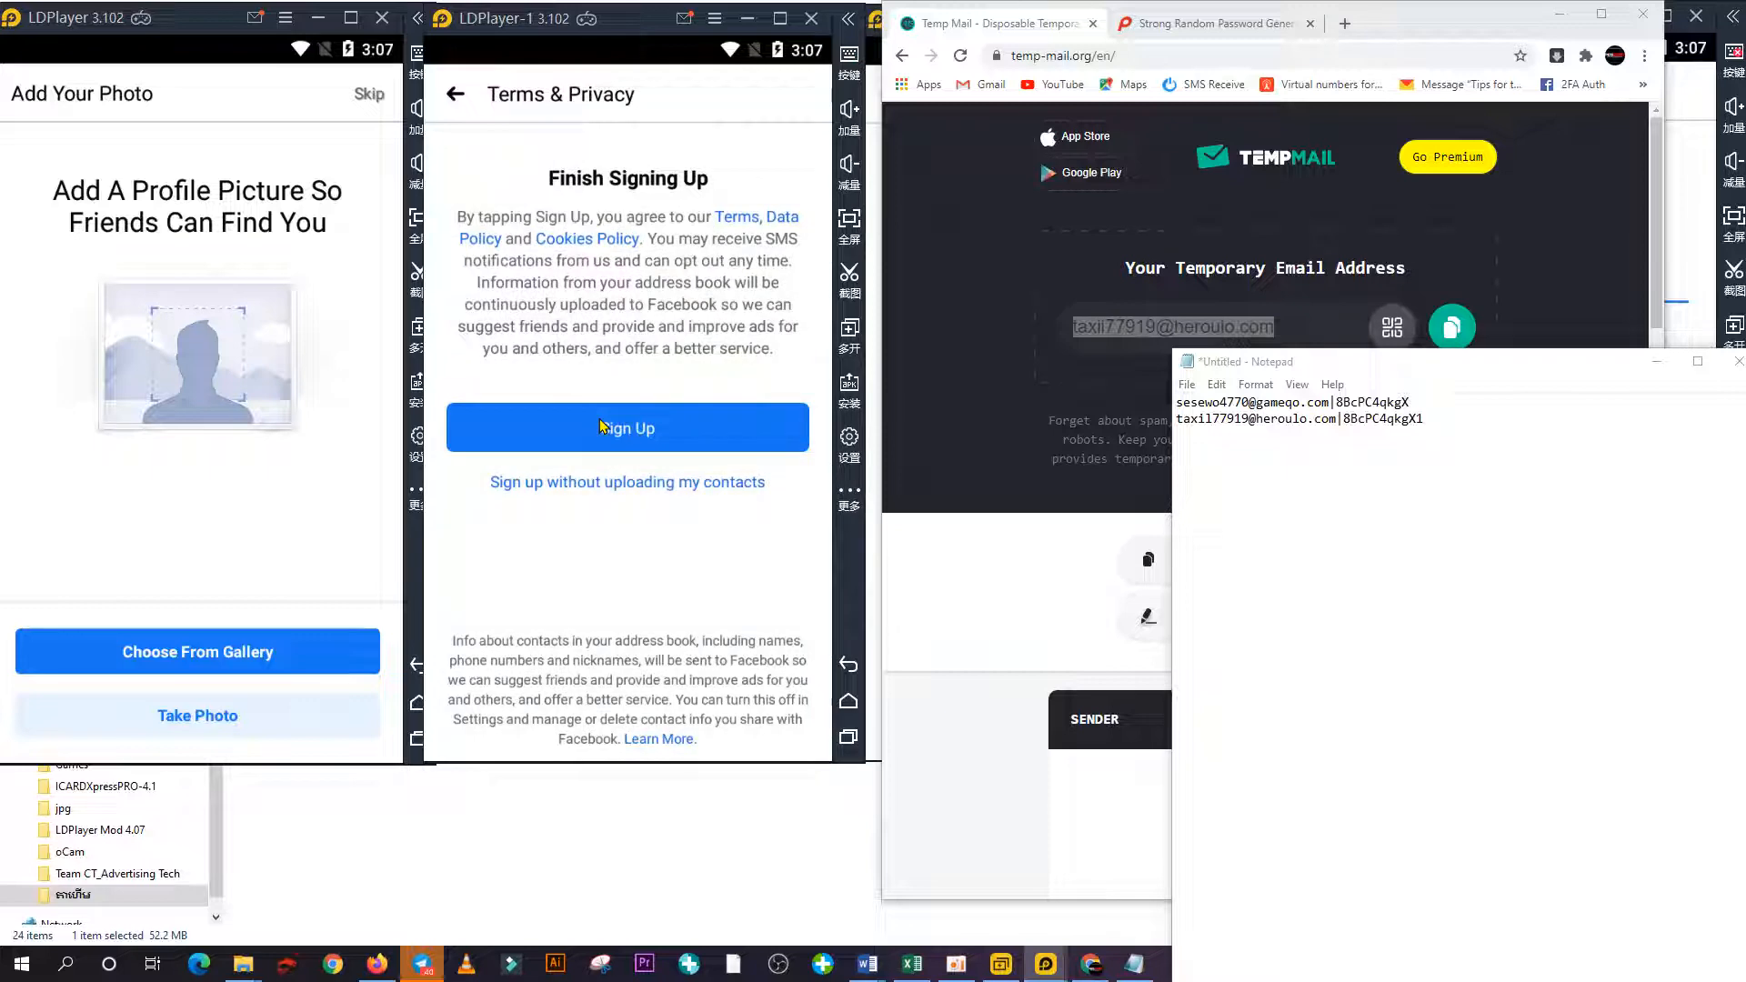
{"action": "left_click", "coordinate": [617, 439]}
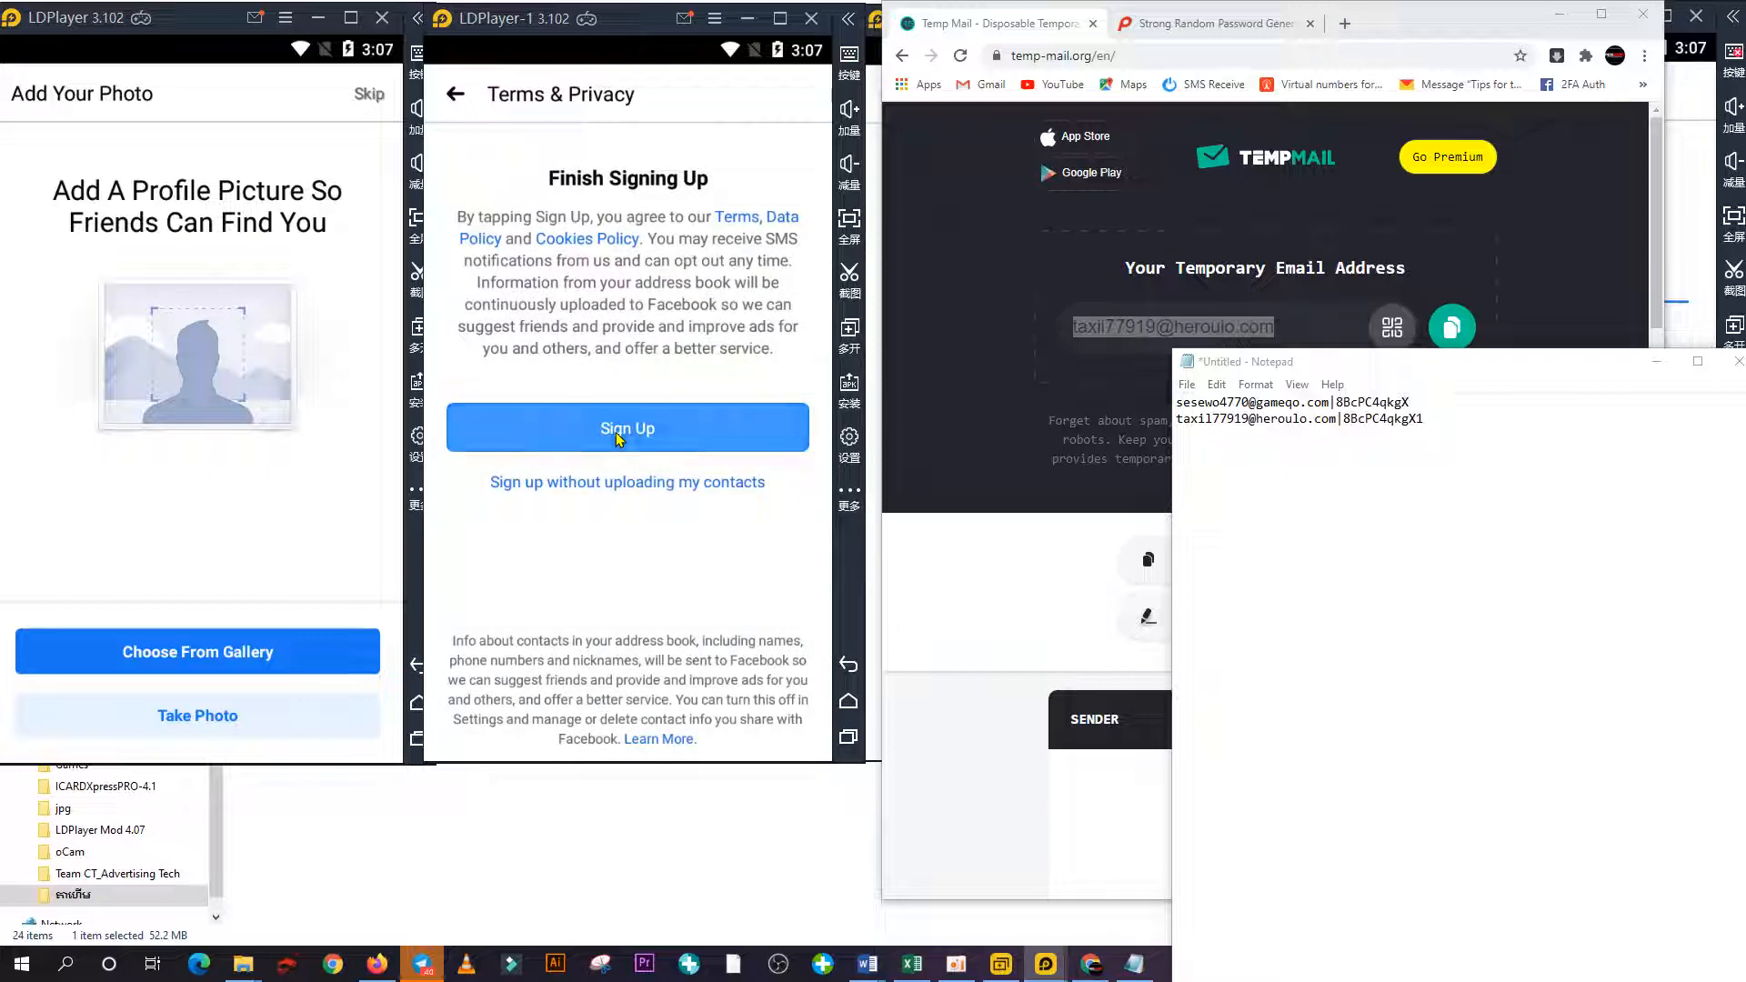
Save the password for one-tap login in LDPlayer-1 and open the Facebook confirmation email in Temp Mail.
{"action": "left_click", "coordinate": [910, 420]}
{"action": "scroll", "coordinate": [1223, 663], "scroll_direction": "down", "scroll_amount": 2}
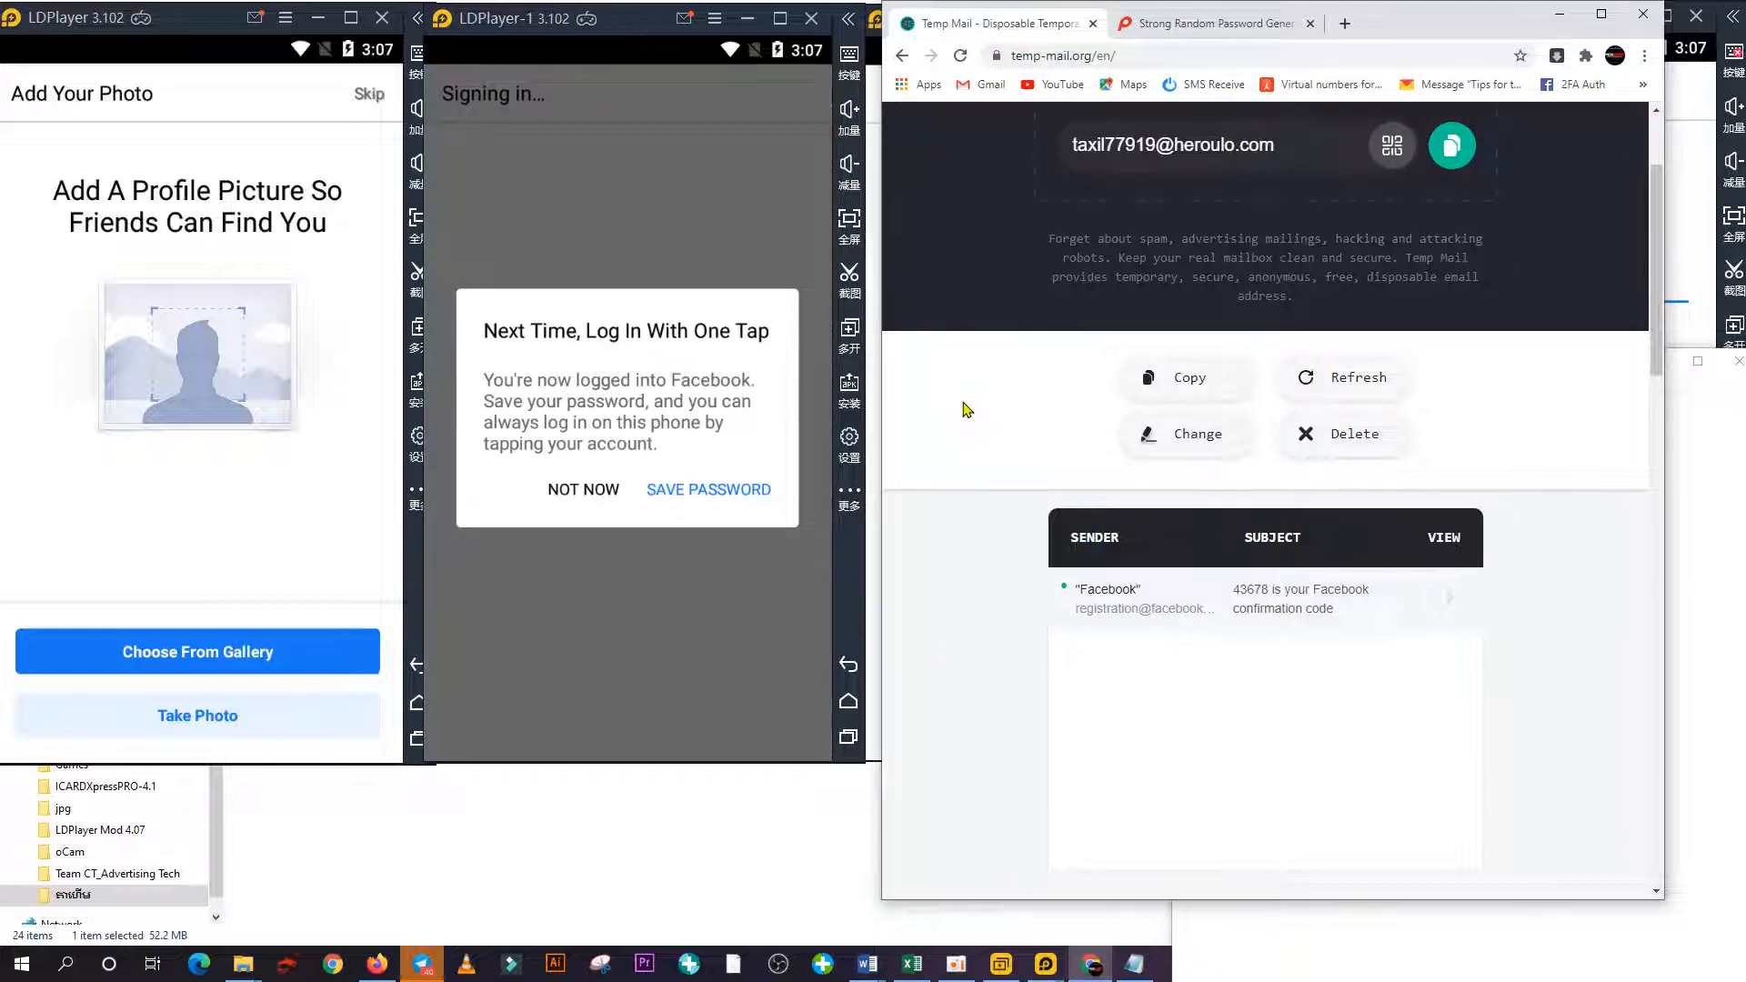
{"action": "left_click", "coordinate": [730, 492]}
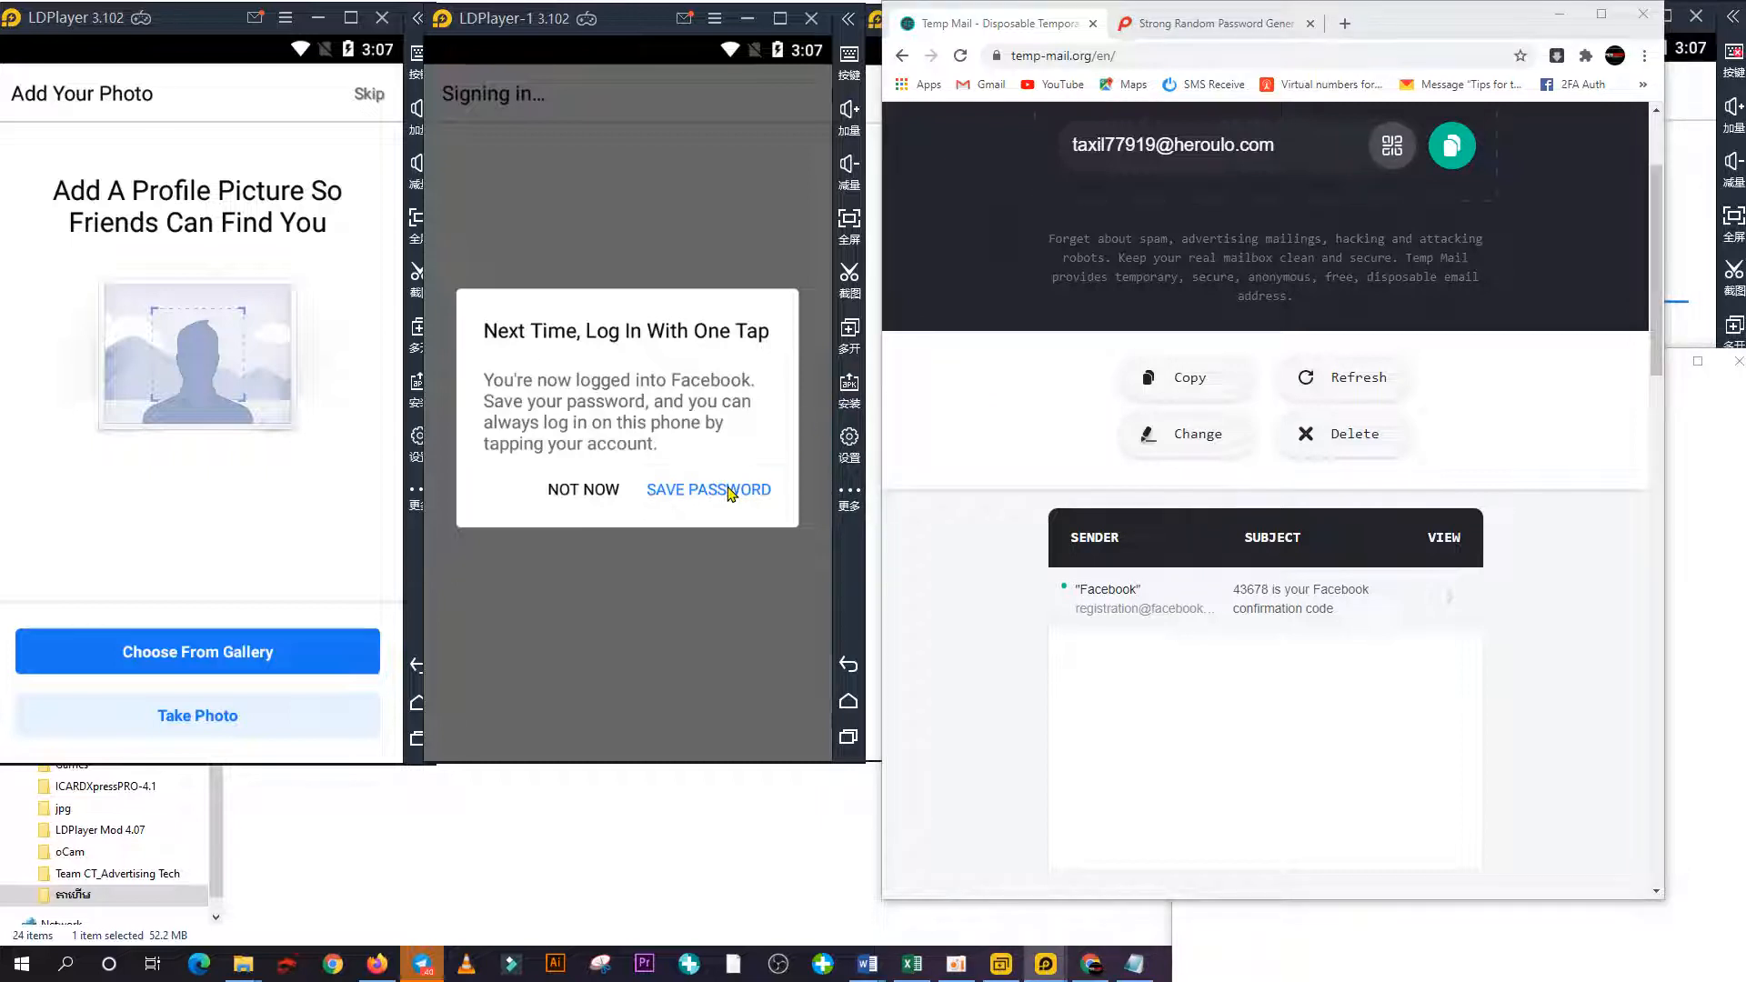
{"action": "left_click", "coordinate": [1226, 592]}
{"action": "left_click", "coordinate": [693, 582]}
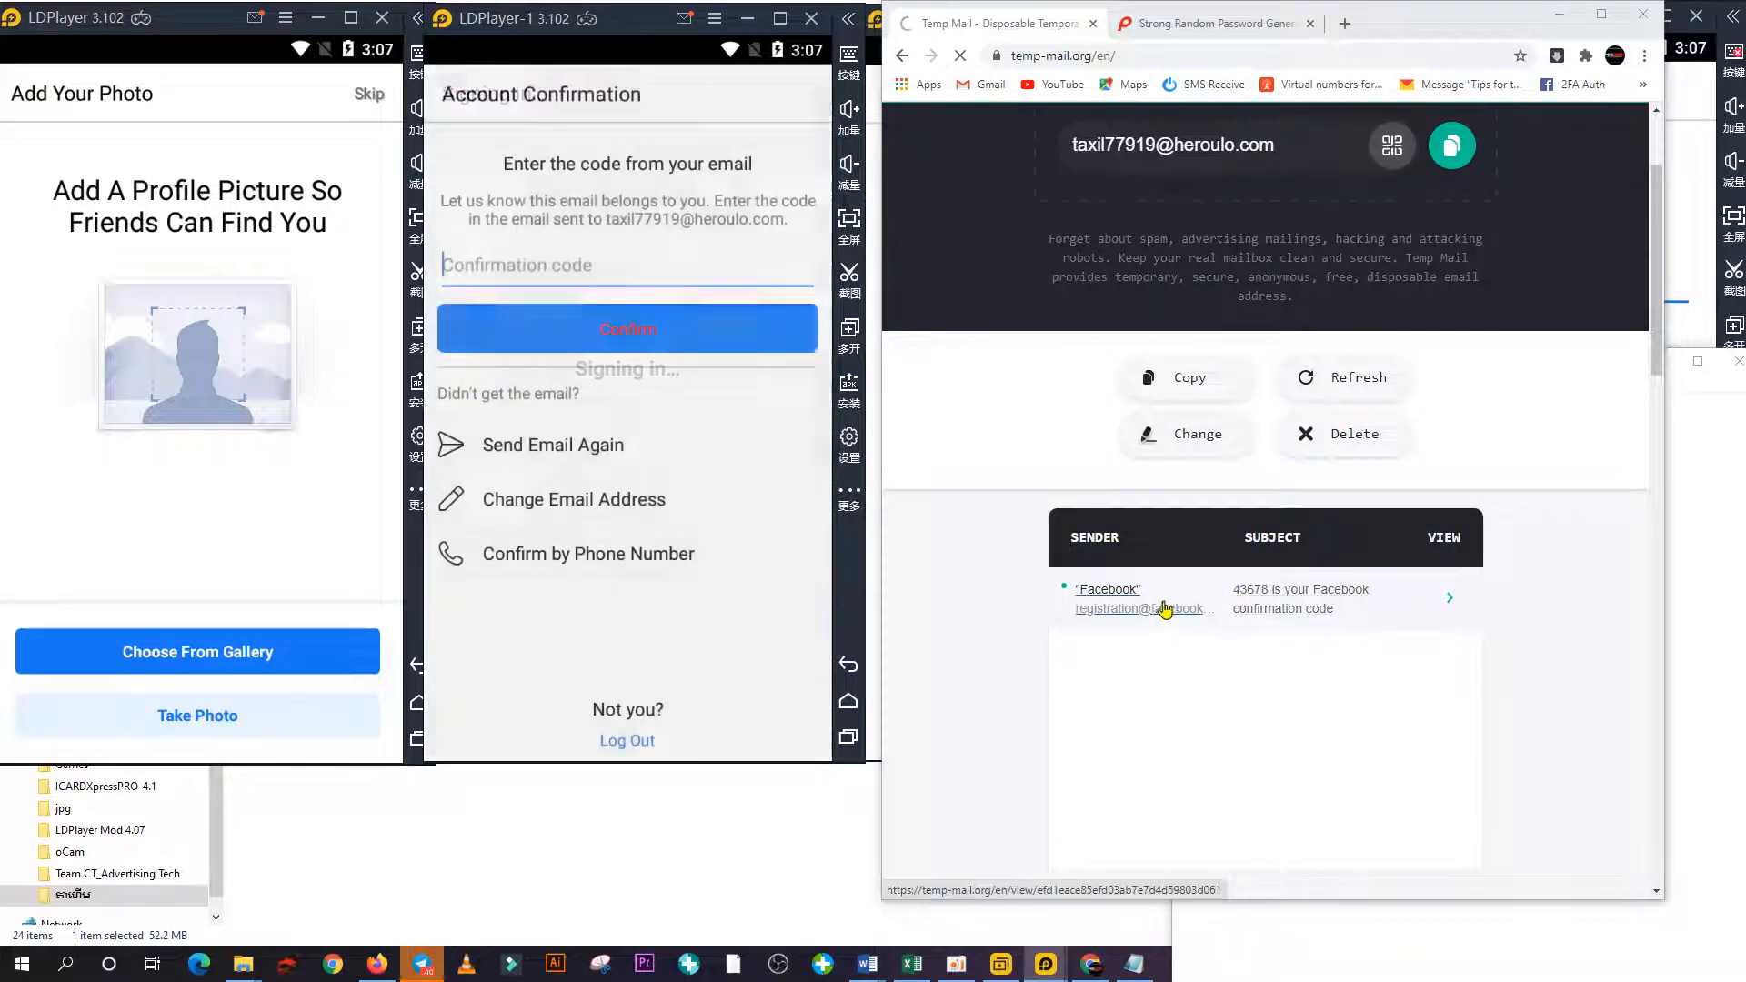
{"action": "left_click", "coordinate": [1202, 602]}
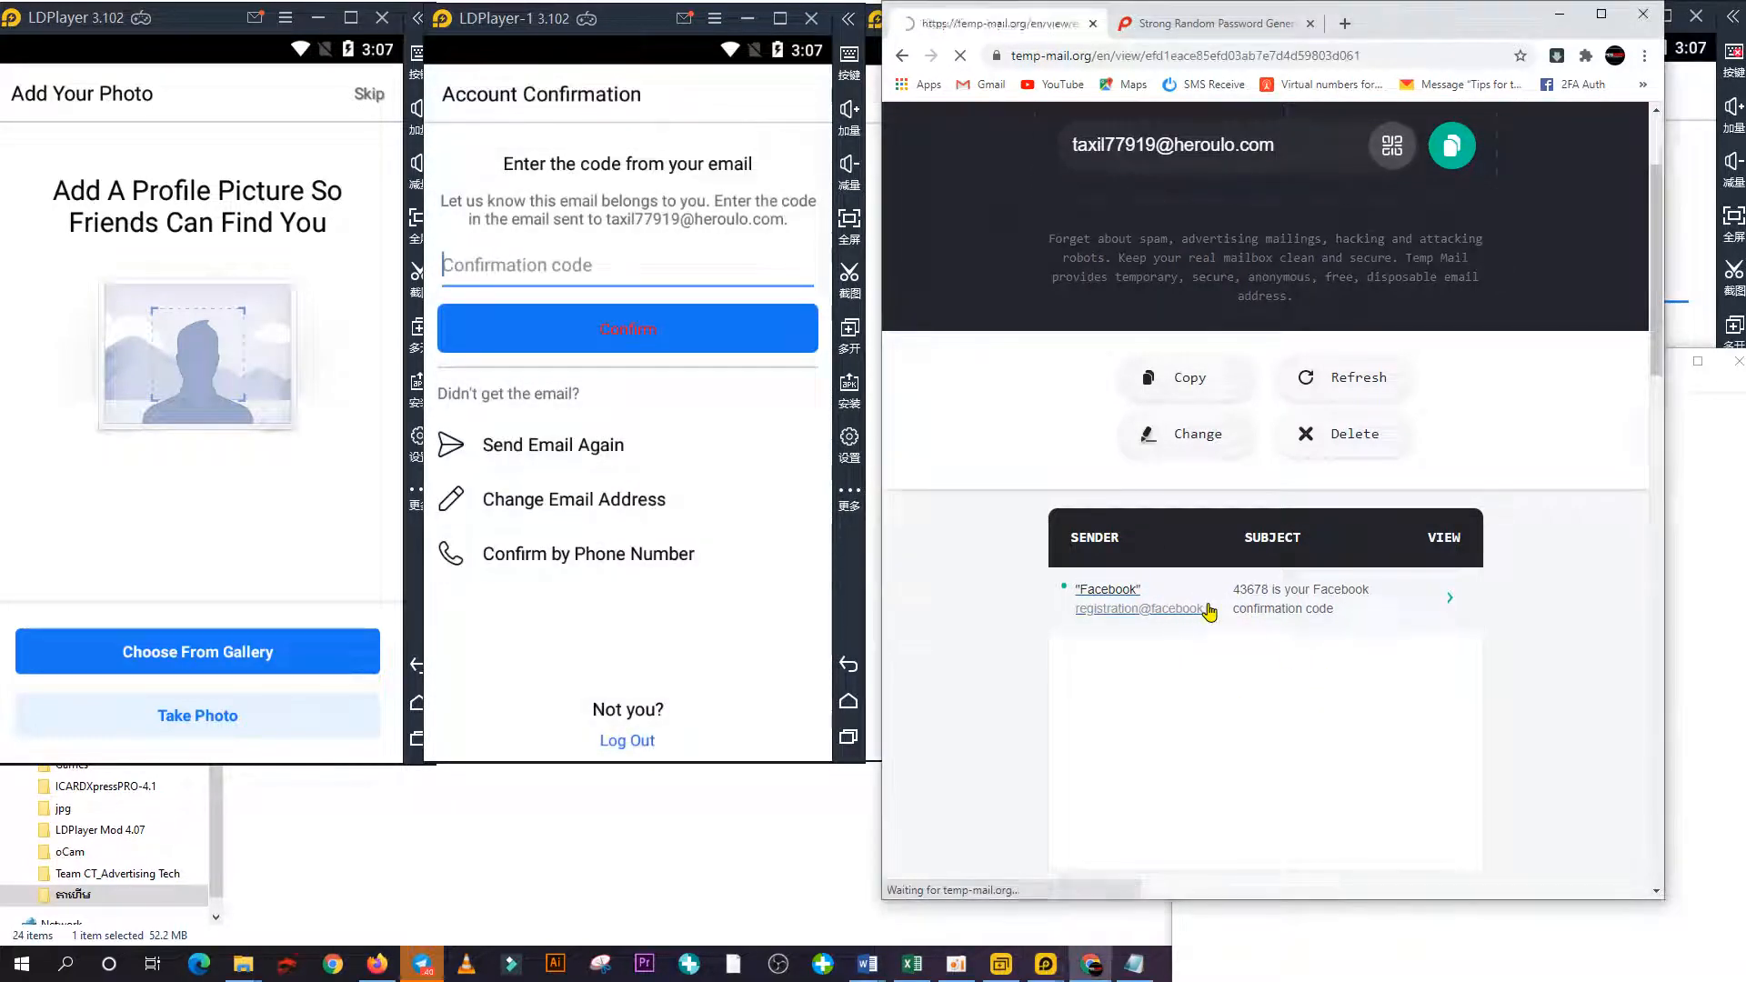
{"action": "scroll", "coordinate": [1179, 715], "scroll_direction": "down", "scroll_amount": 2}
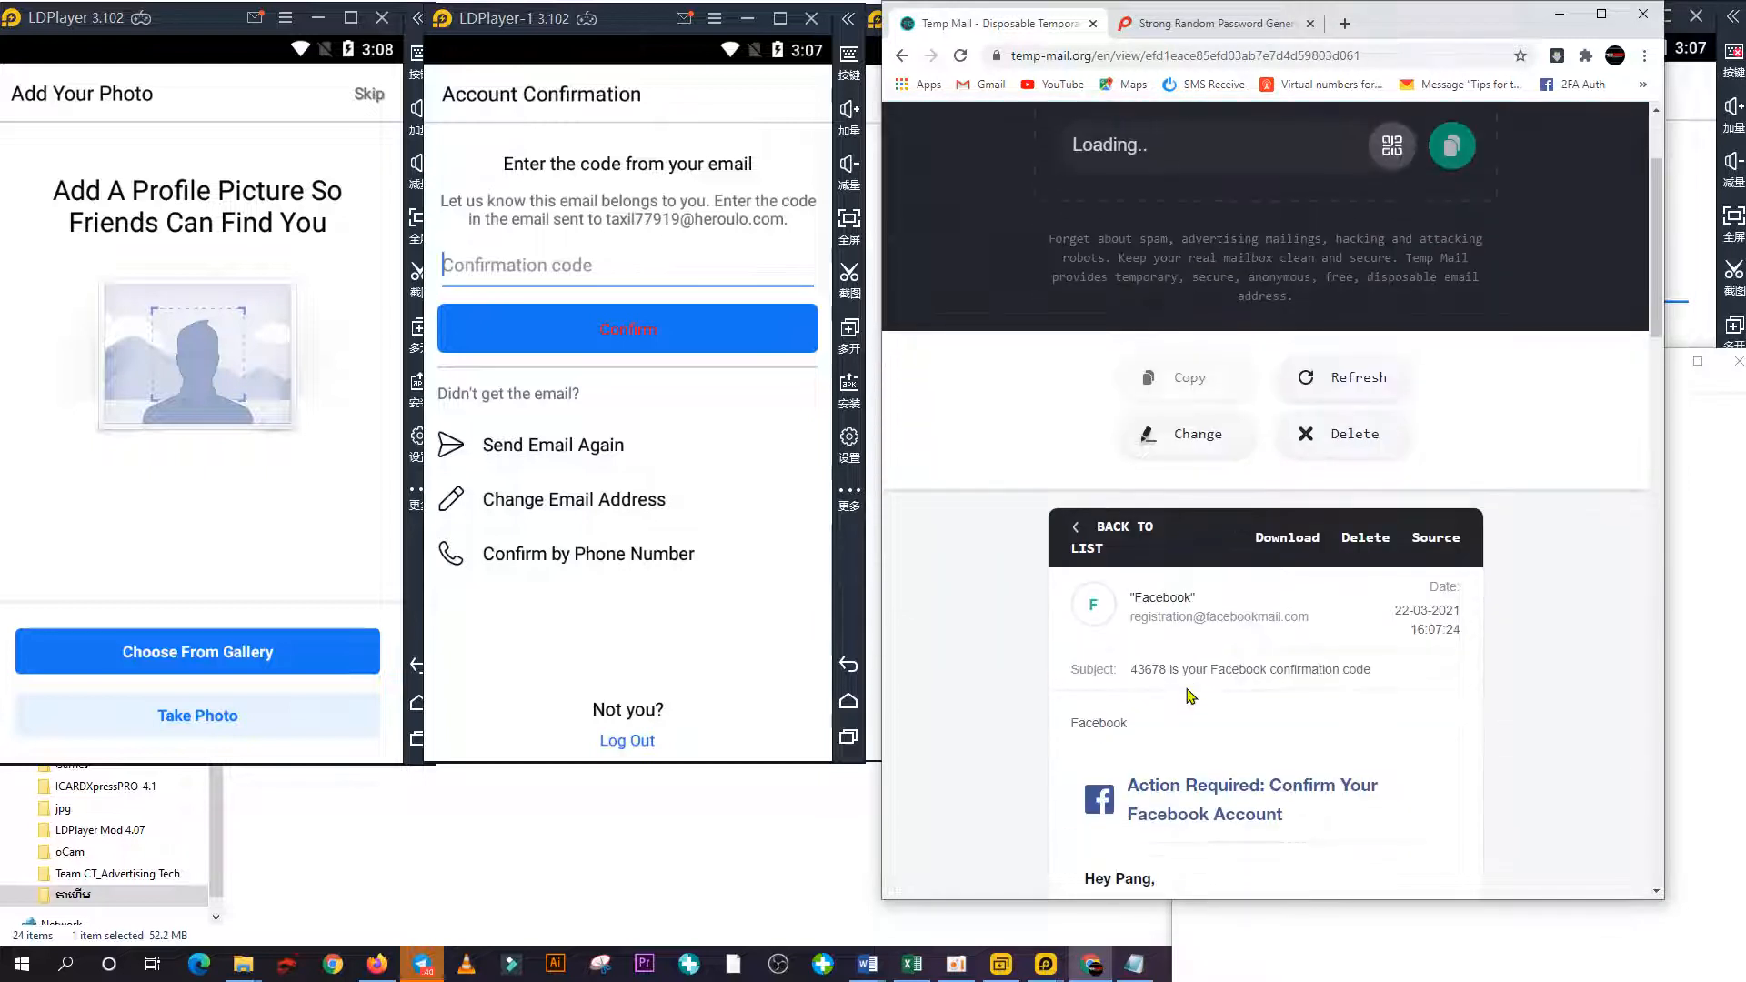
Copy the confirmation code from the email subject and confirm the account with it in LDPlayer-1.
{"action": "left_click_drag", "start_coordinate": [1128, 670], "coordinate": [1166, 671]}
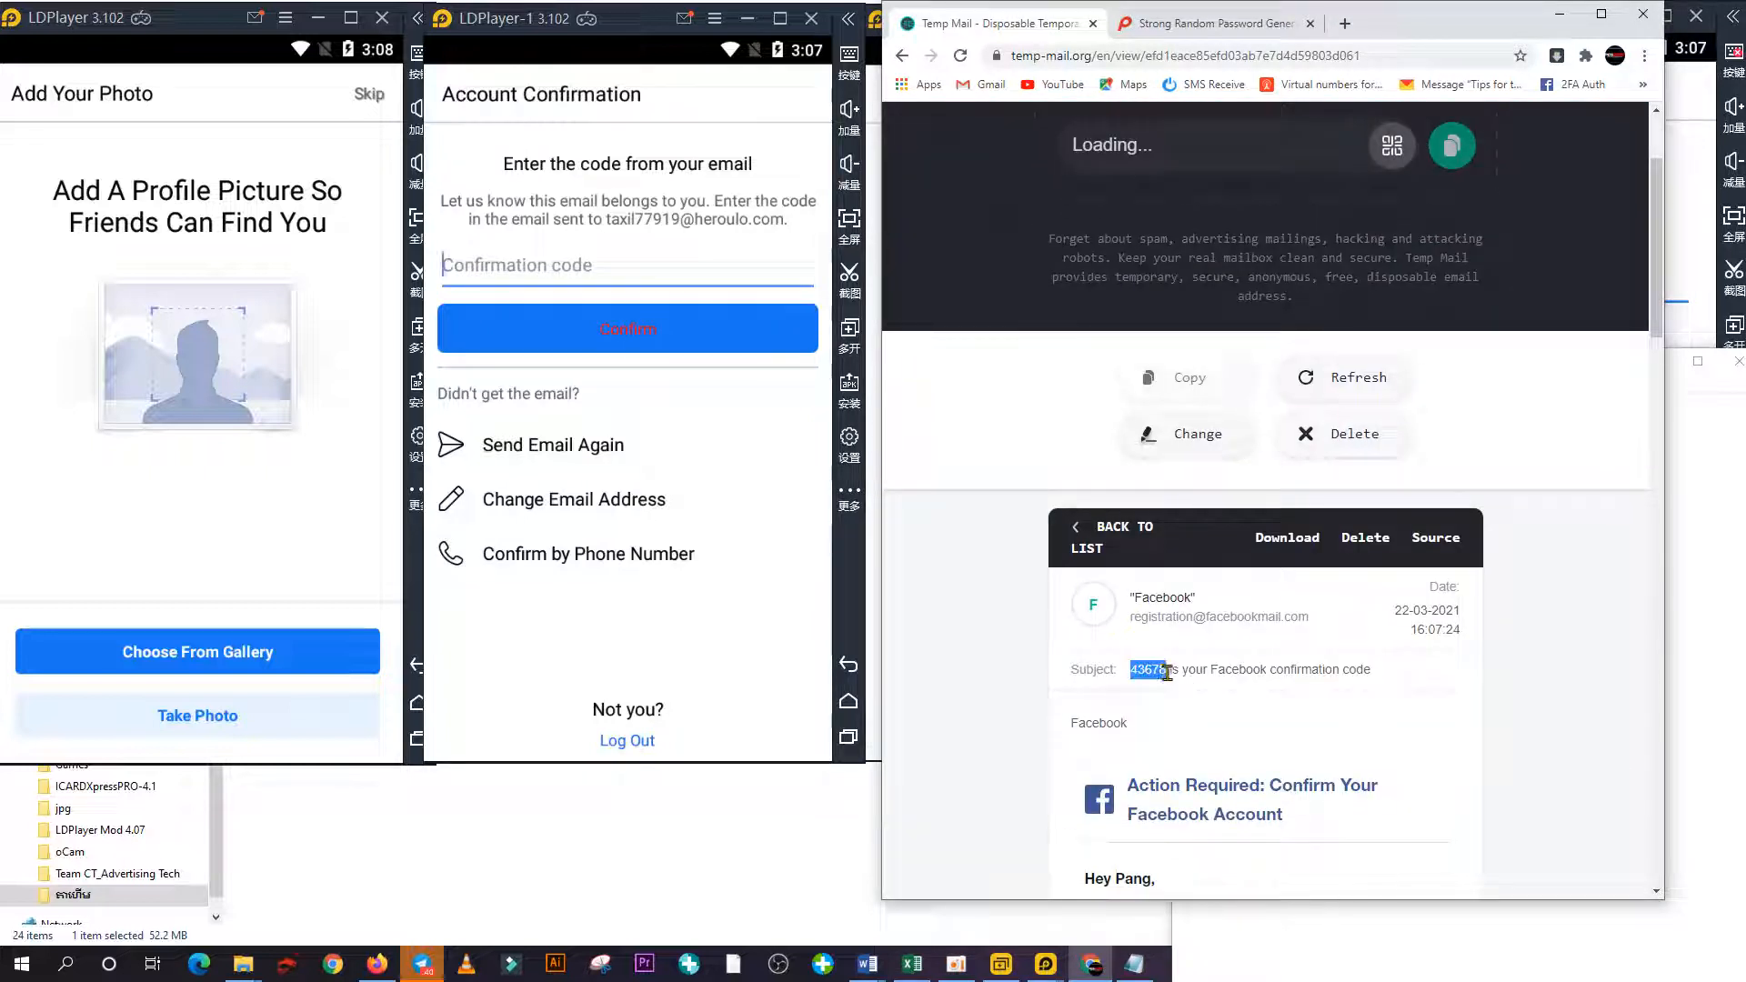
{"action": "right_click", "coordinate": [1156, 674]}
{"action": "left_click", "coordinate": [1190, 688]}
{"action": "left_click", "coordinate": [521, 271]}
{"action": "key", "text": "ctrl+v"}
{"action": "left_click", "coordinate": [673, 333]}
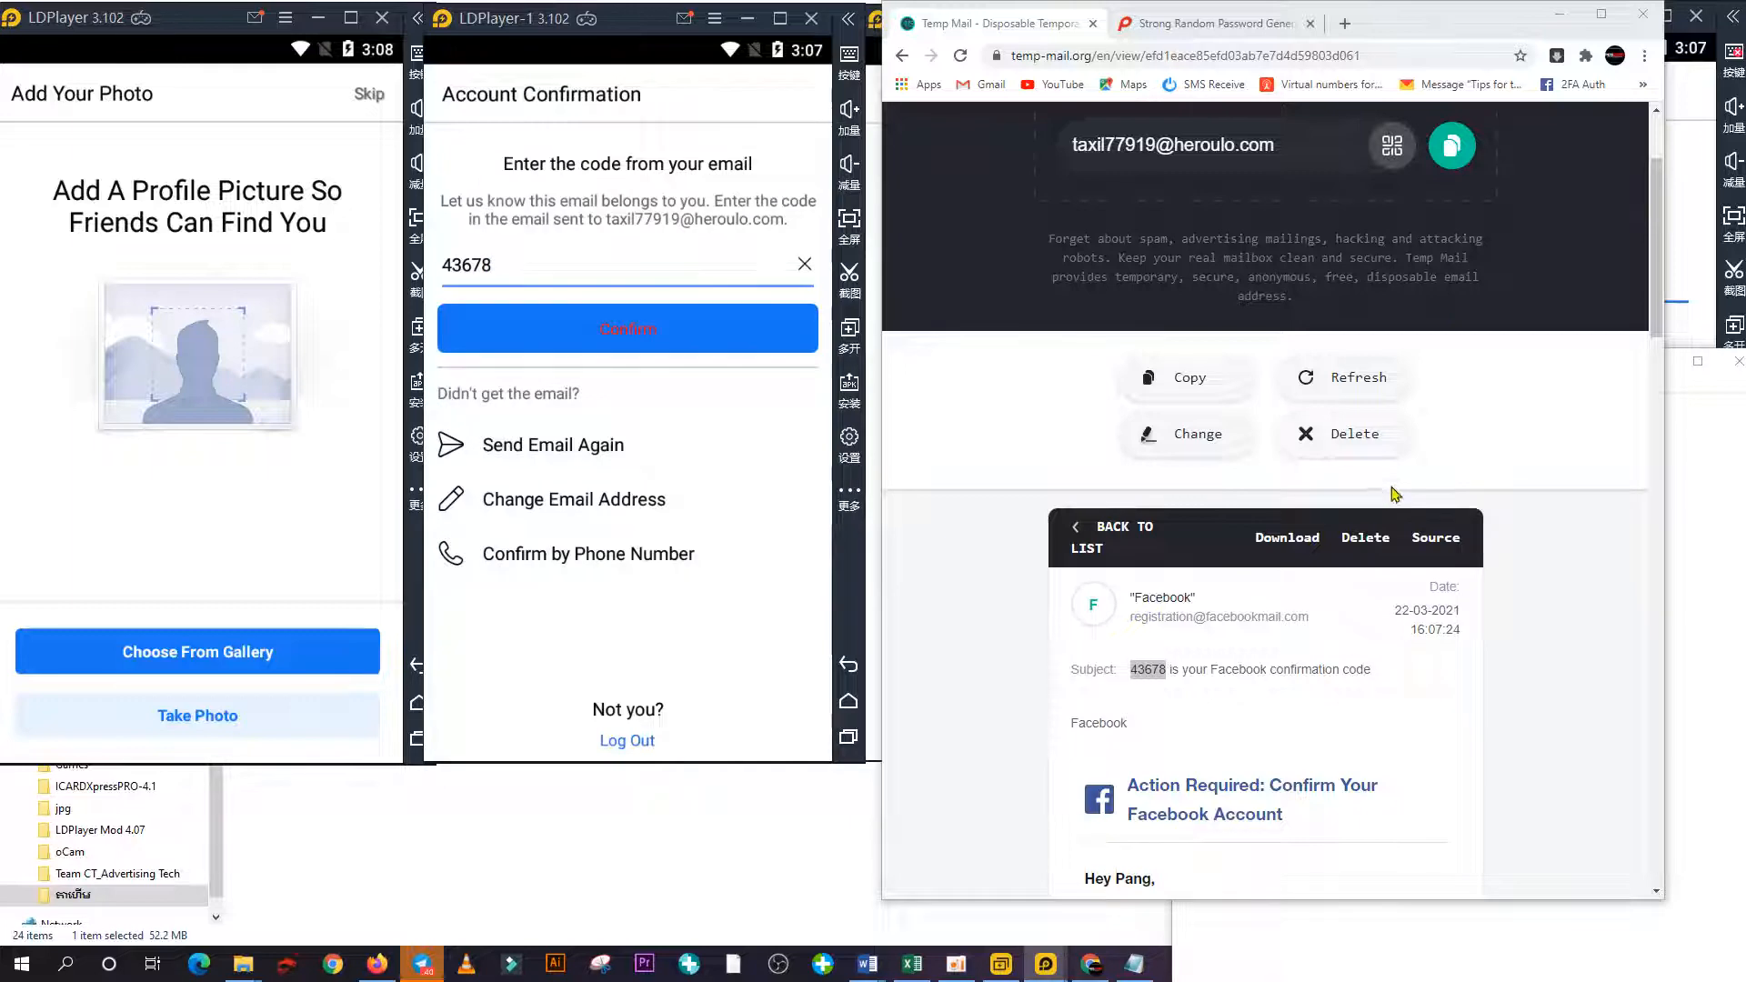
Delete the used temporary address and move the browser and Notepad windows clear of the LDPlayer-3 and LDPlayer-2 email forms.
{"action": "left_click", "coordinate": [1344, 433]}
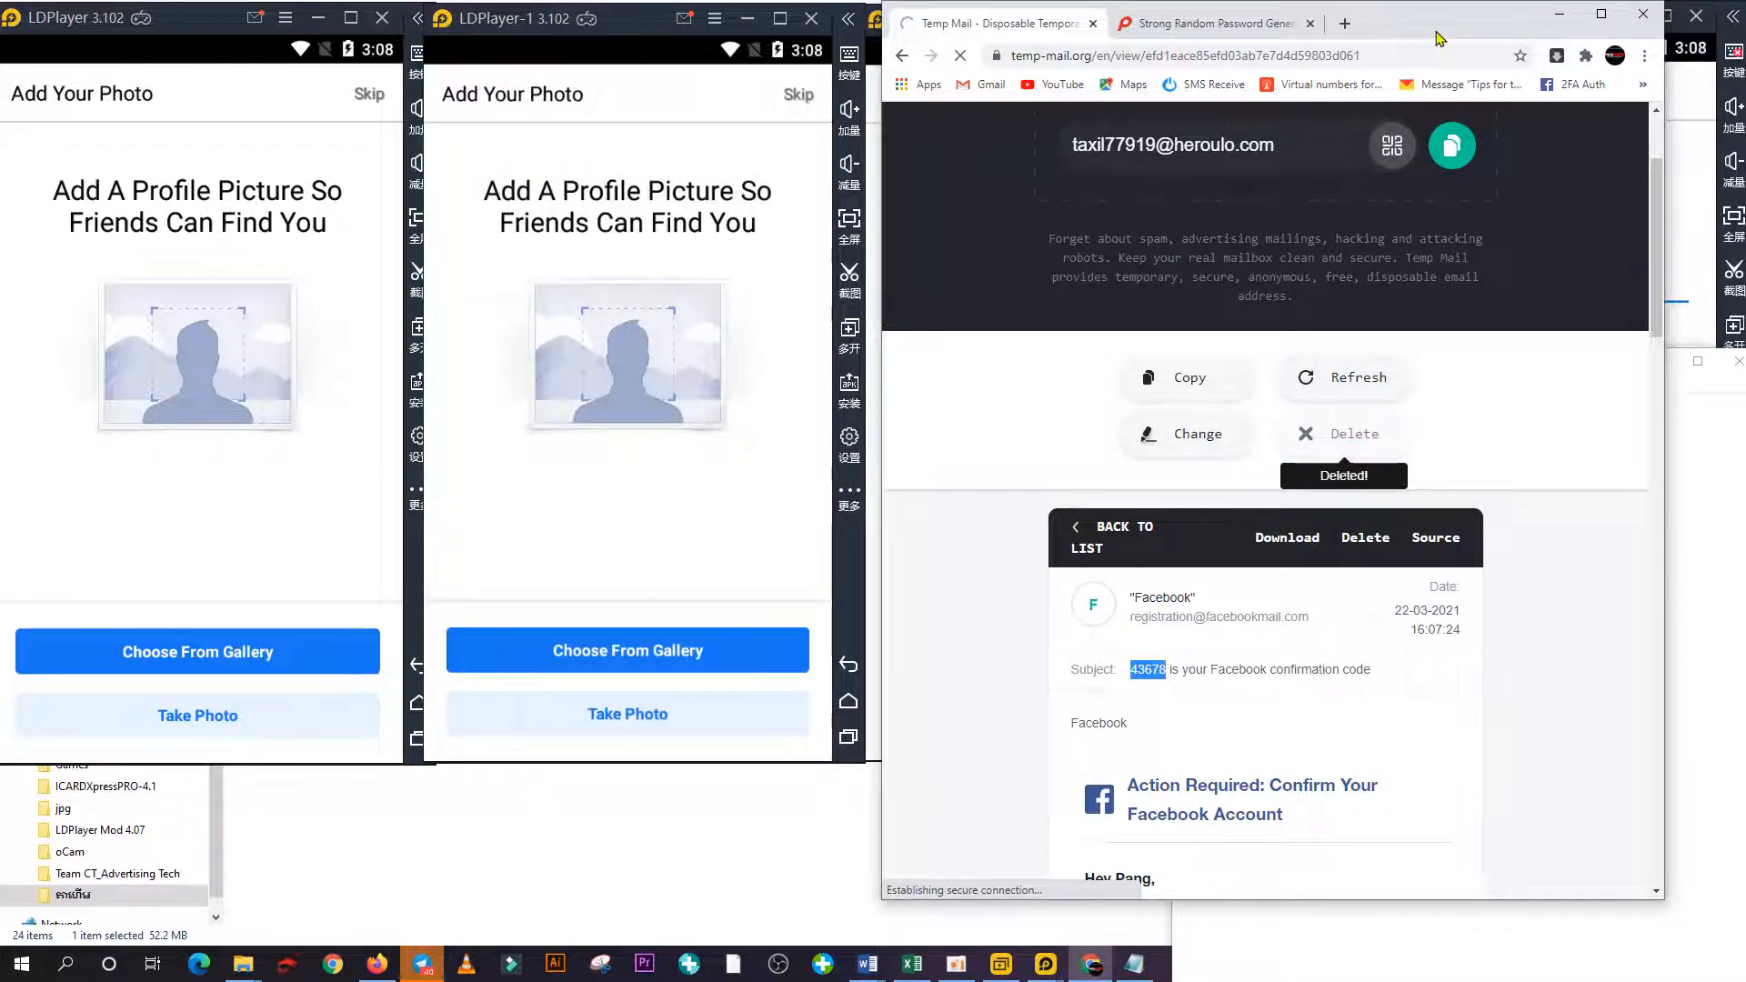
{"action": "left_click_drag", "start_coordinate": [1439, 35], "coordinate": [600, 38]}
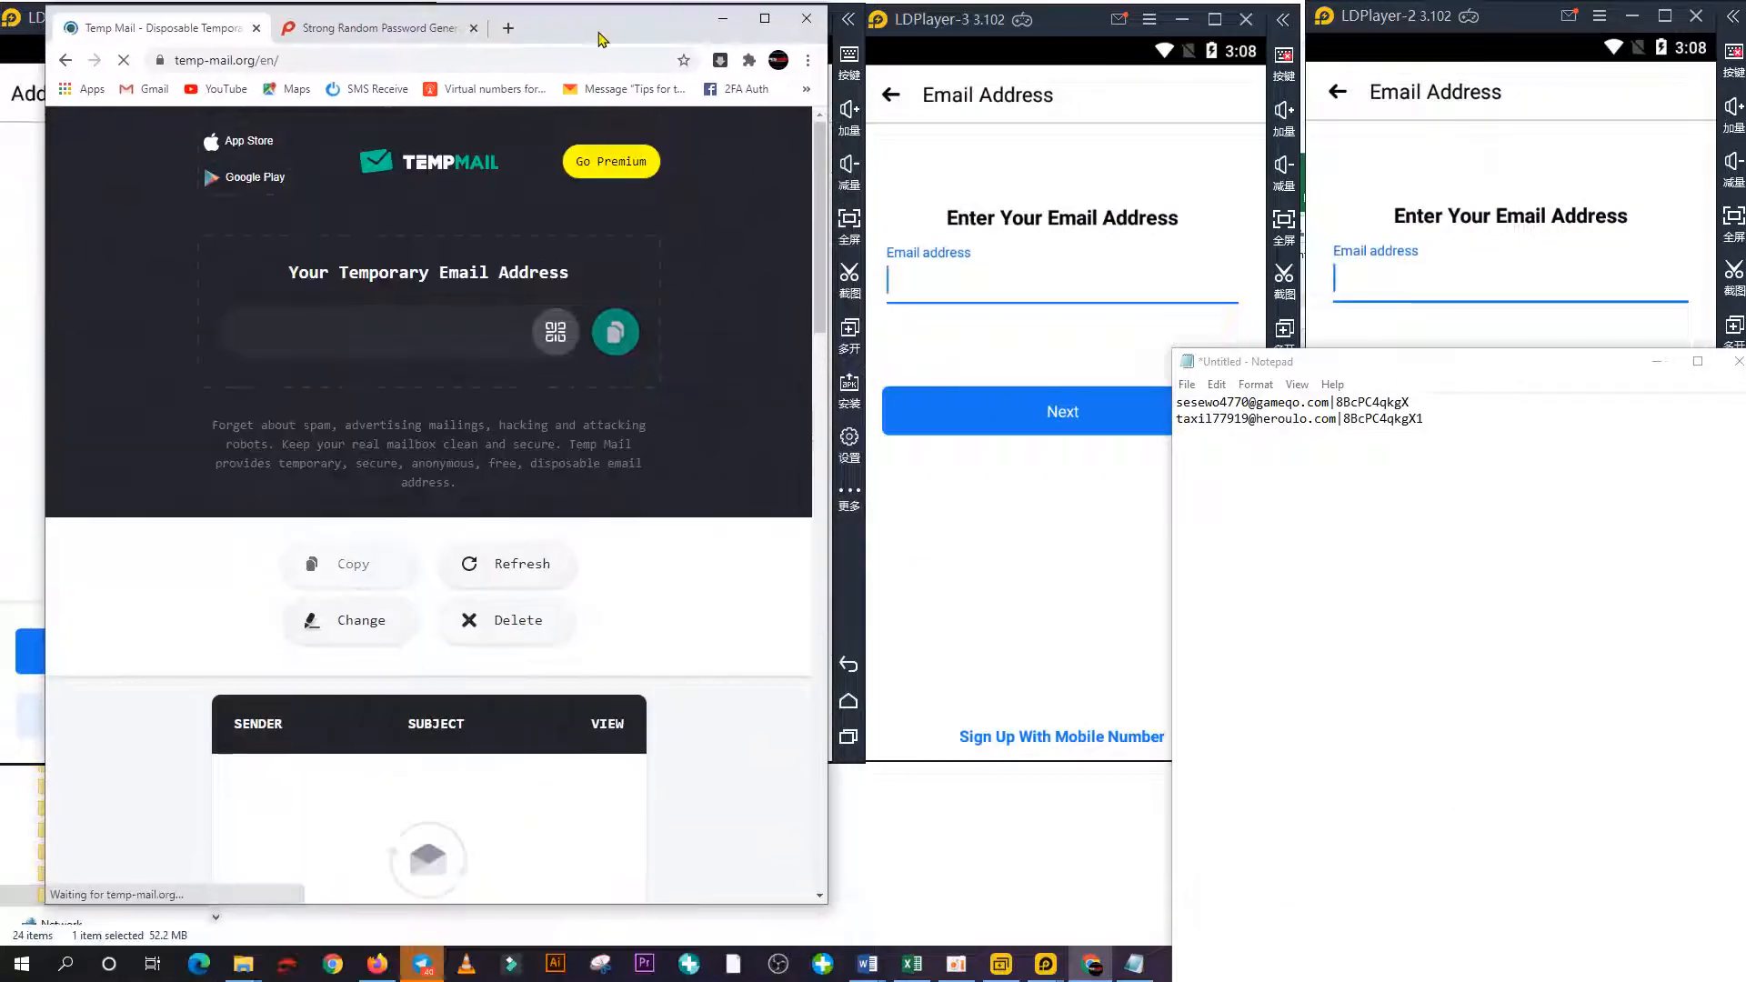
{"action": "left_click_drag", "start_coordinate": [1420, 373], "coordinate": [1156, 508]}
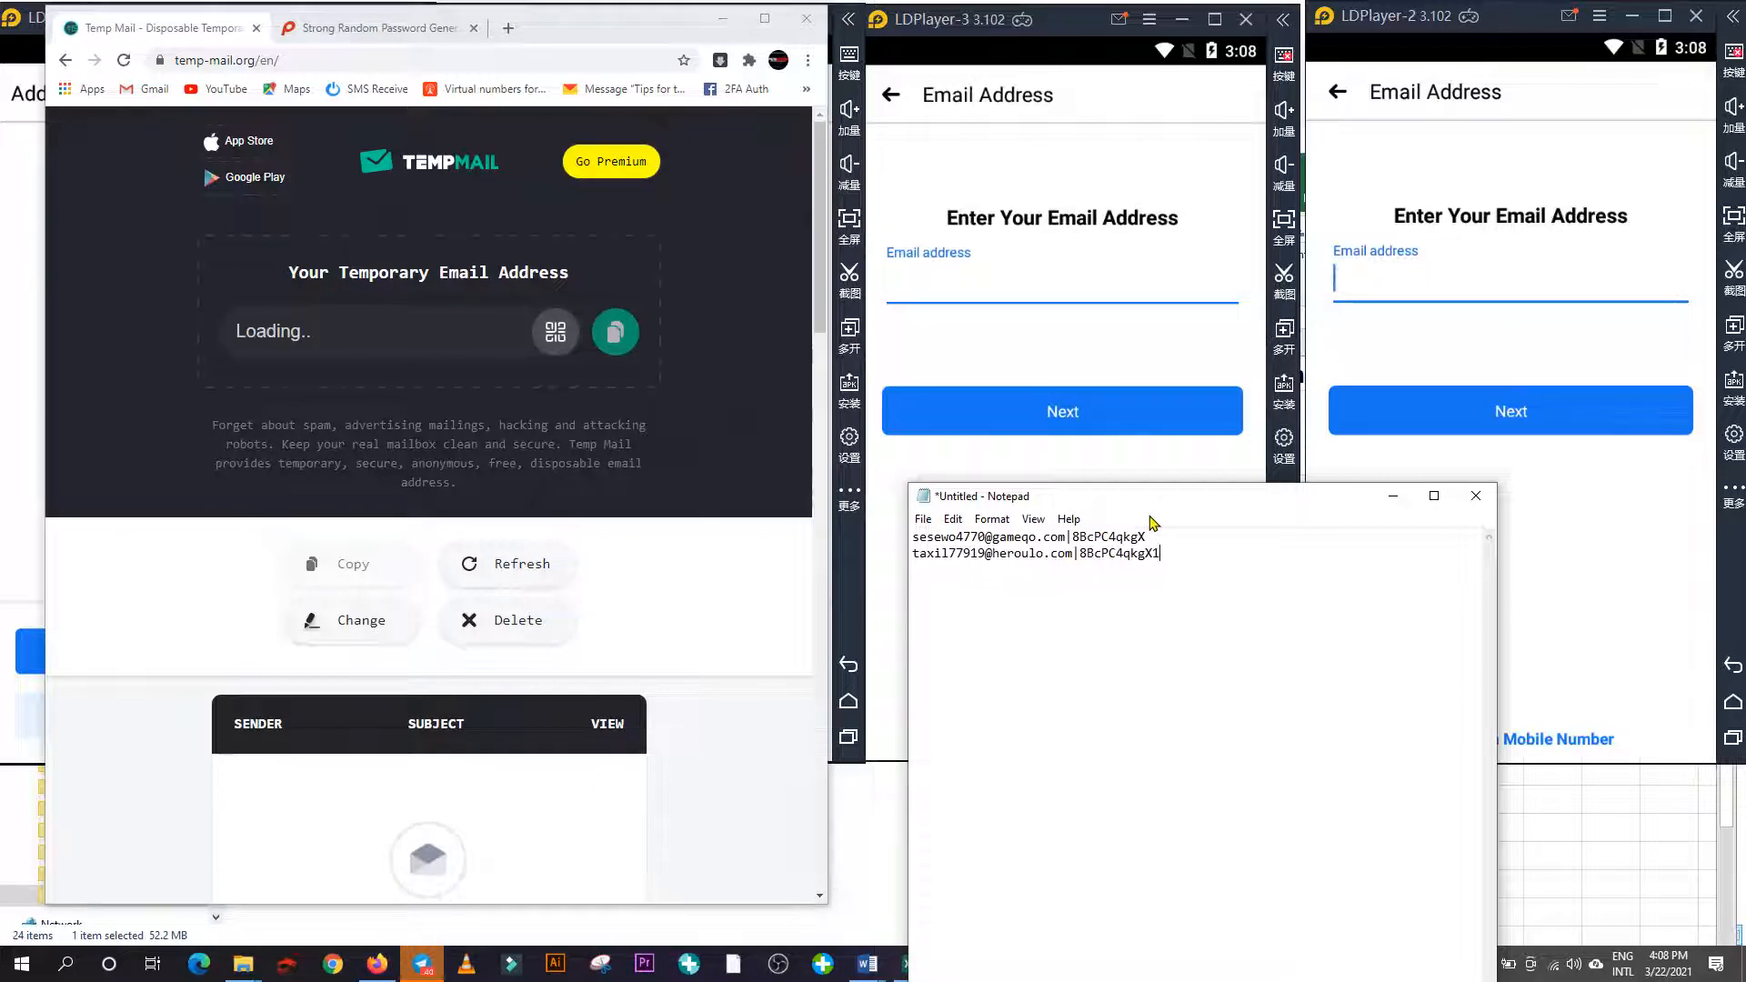
Copy the new temporary email address into LDPlayer-3's sign-up form and continue to the password page.
{"action": "left_click", "coordinate": [494, 573]}
{"action": "scroll", "coordinate": [491, 611], "scroll_direction": "up", "scroll_amount": 2}
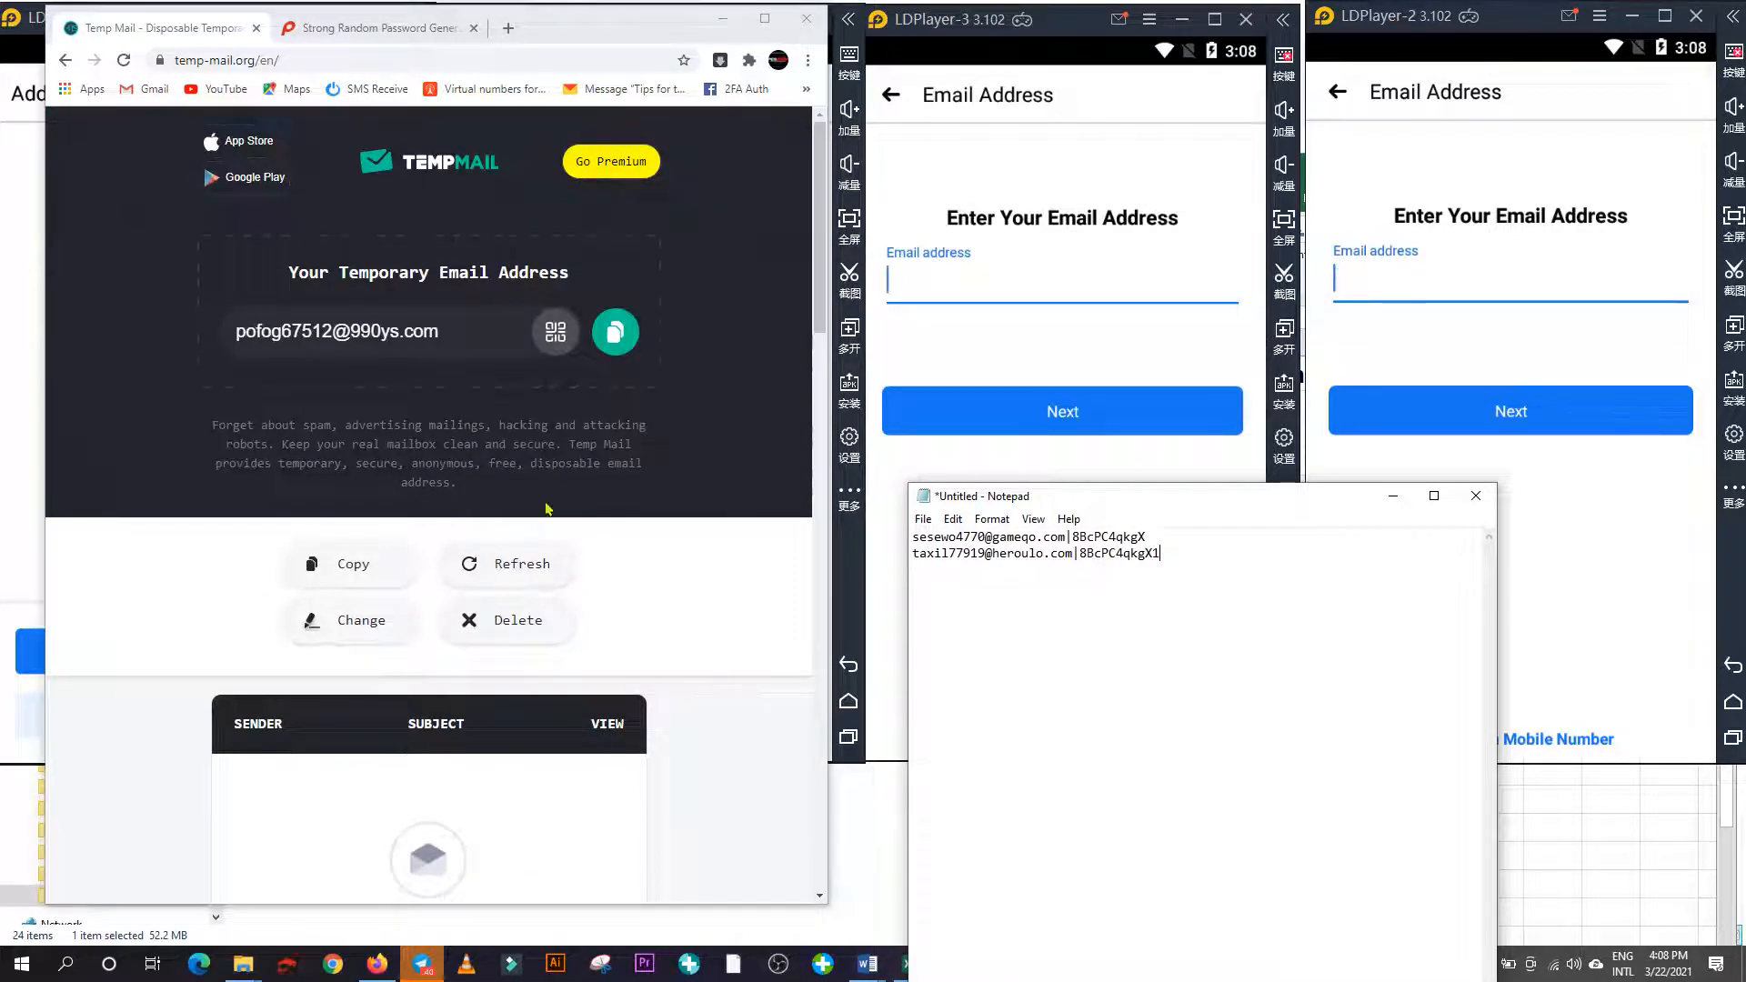
{"action": "left_click", "coordinate": [616, 333]}
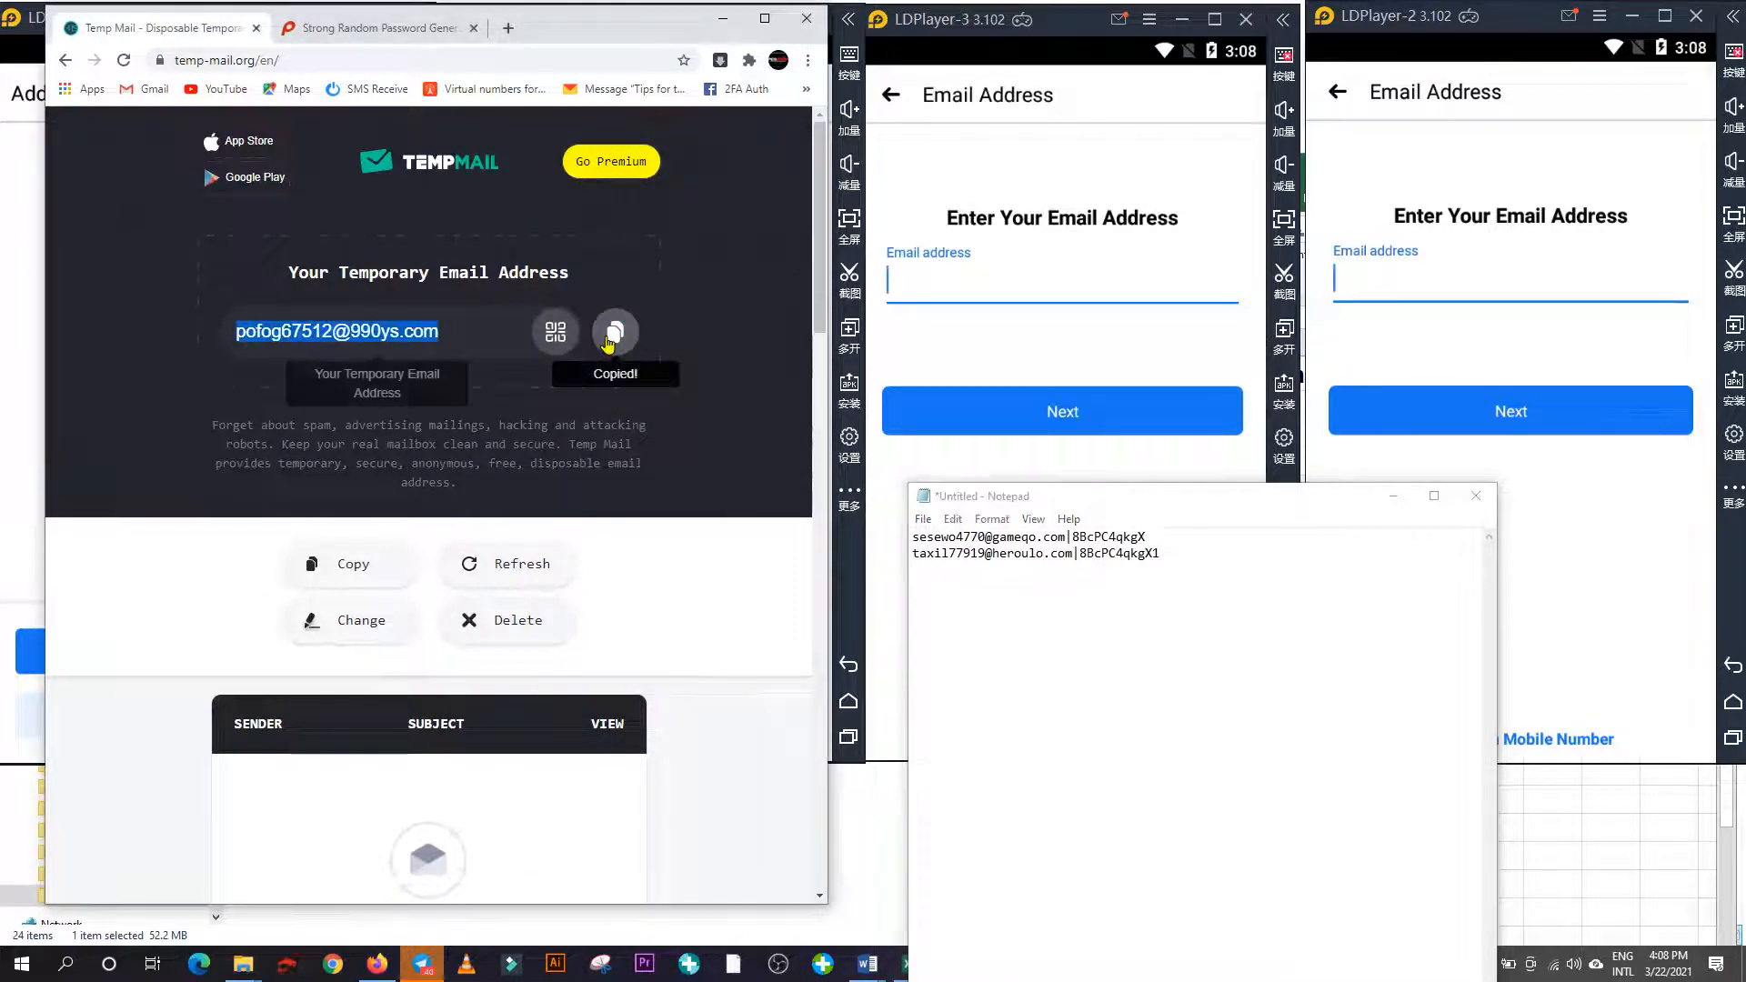
{"action": "left_click", "coordinate": [965, 292]}
{"action": "key", "text": "ctrl+v"}
{"action": "left_click", "coordinate": [1021, 405]}
Record the new temporary email address and its account password, separated by "|", on a third line of the Notepad note.
{"action": "left_click", "coordinate": [1355, 800]}
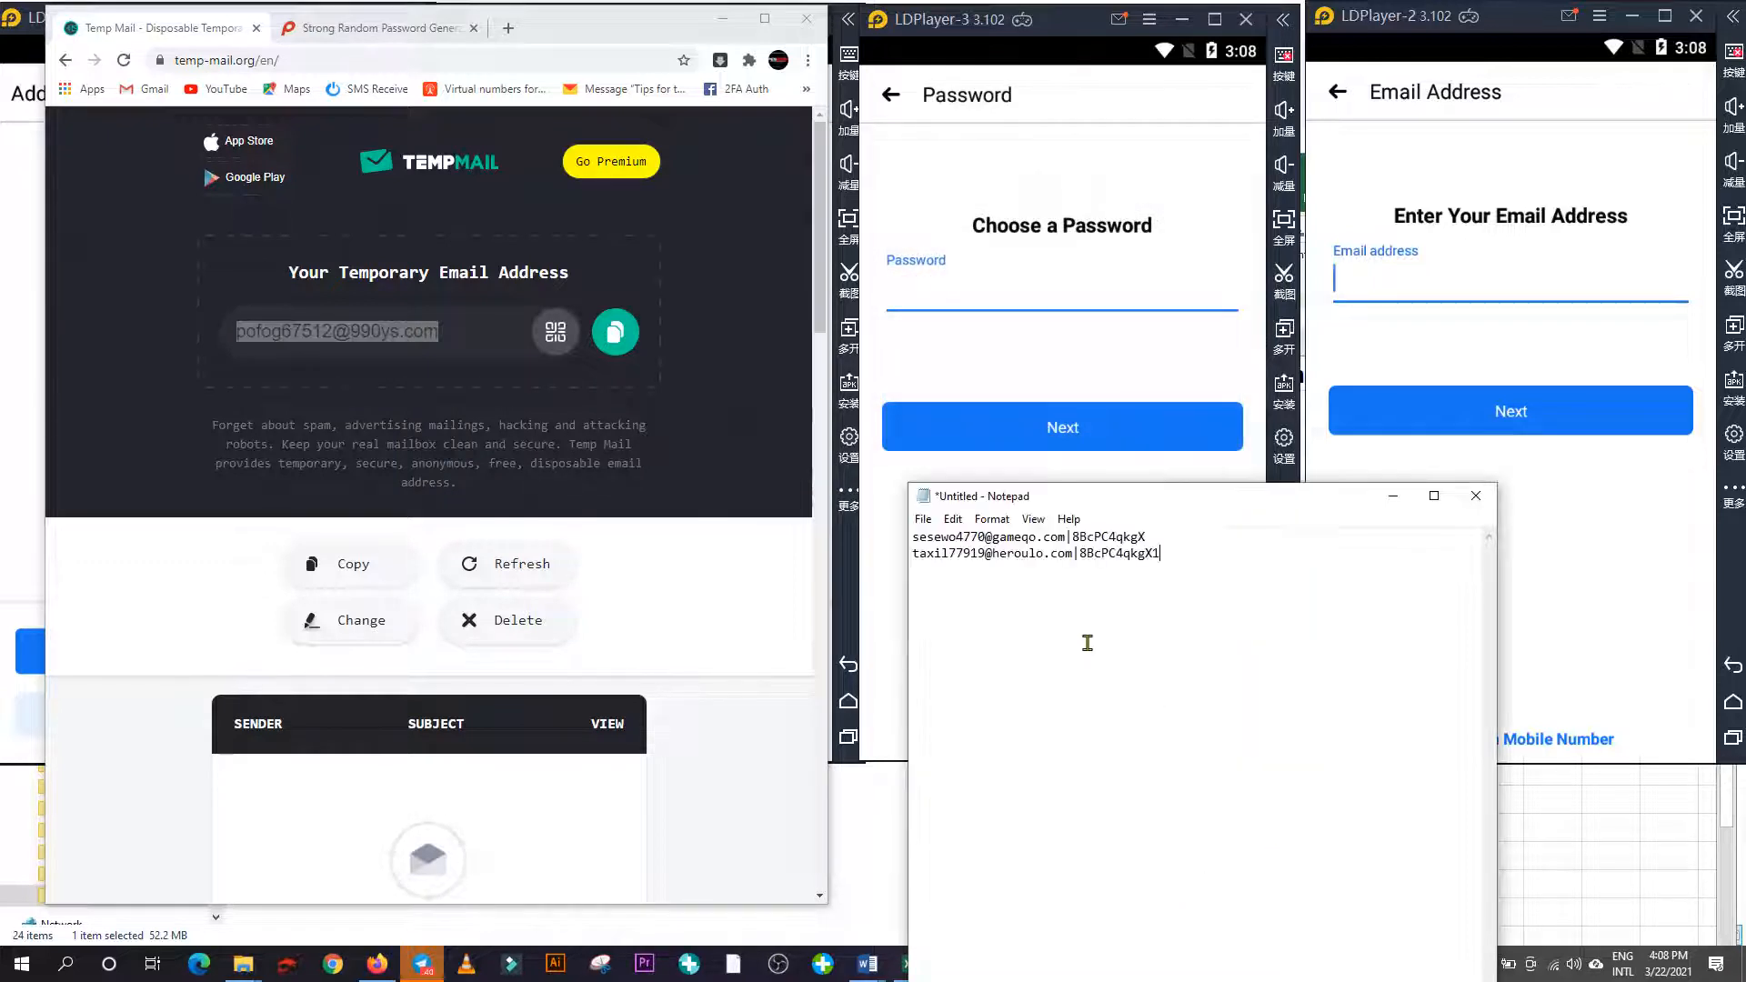
{"action": "key", "text": "Return"}
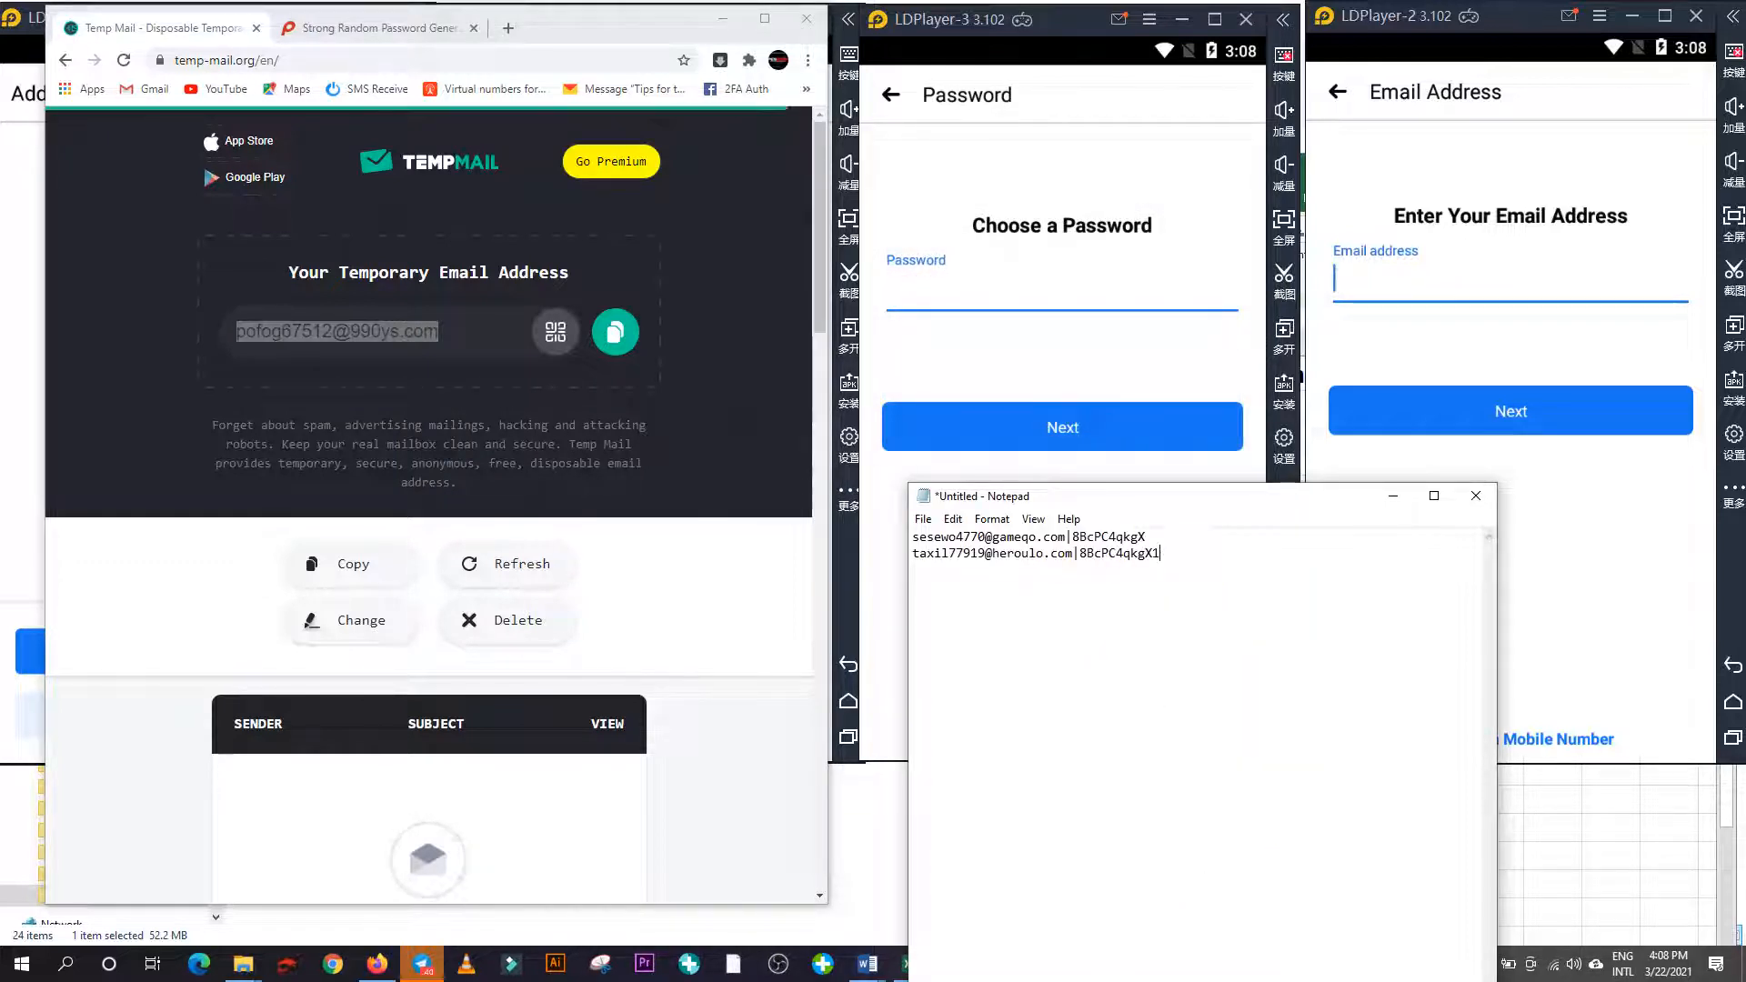
{"action": "key", "text": "ctrl+v"}
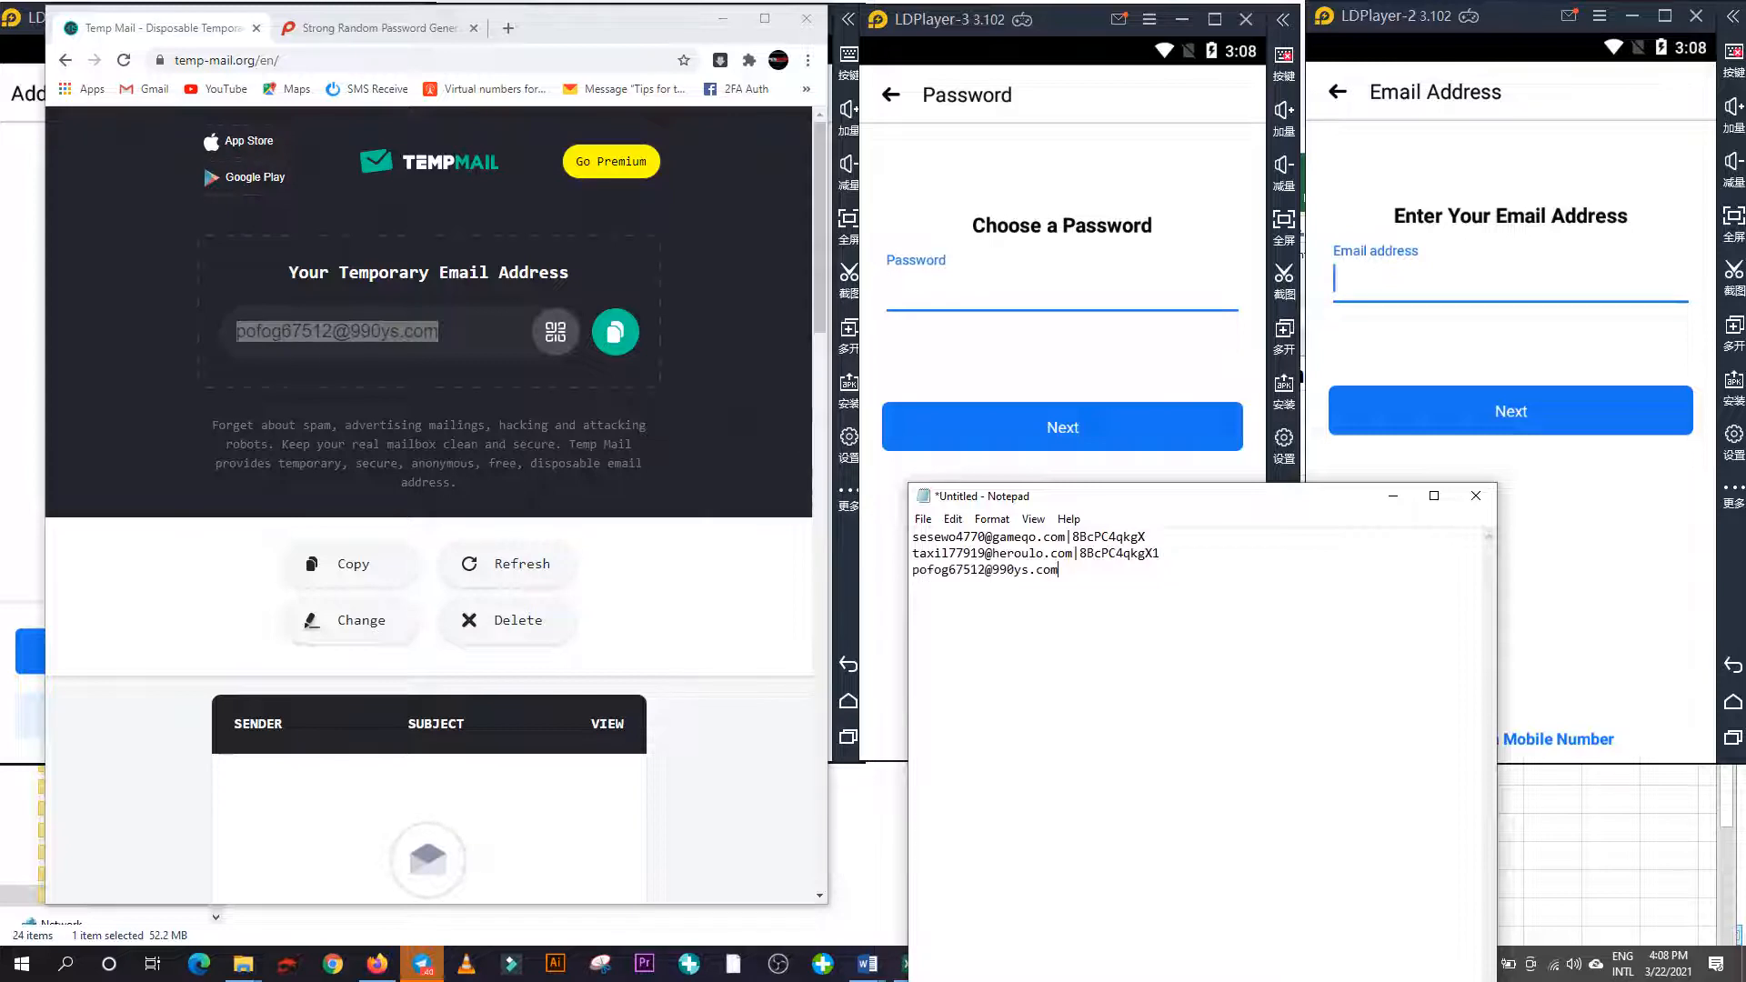
{"action": "mouse_move", "coordinate": [1161, 554]}
{"action": "left_mouse_down"}
{"action": "mouse_move", "coordinate": [1078, 558]}
{"action": "mouse_move", "coordinate": [1174, 552]}
{"action": "left_mouse_up"}
{"action": "left_click", "coordinate": [1085, 552]}
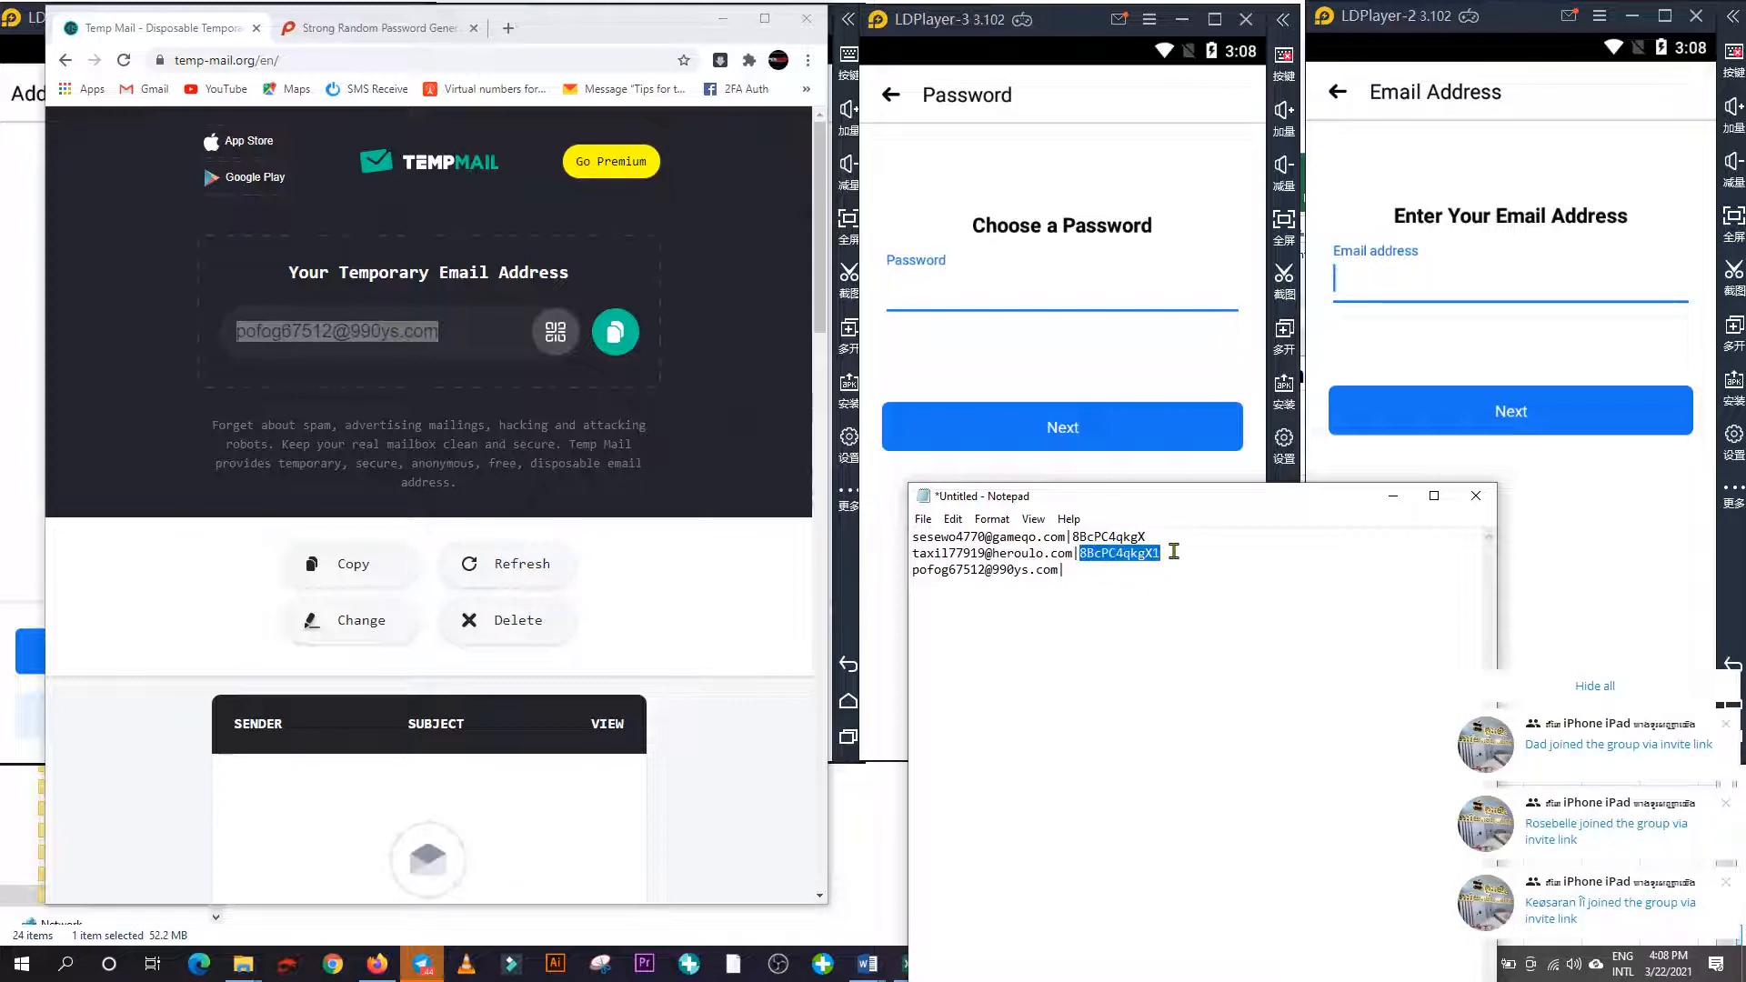
{"action": "key", "text": "ctrl+c"}
{"action": "left_click", "coordinate": [1123, 568]}
{"action": "key", "text": "ctrl+v"}
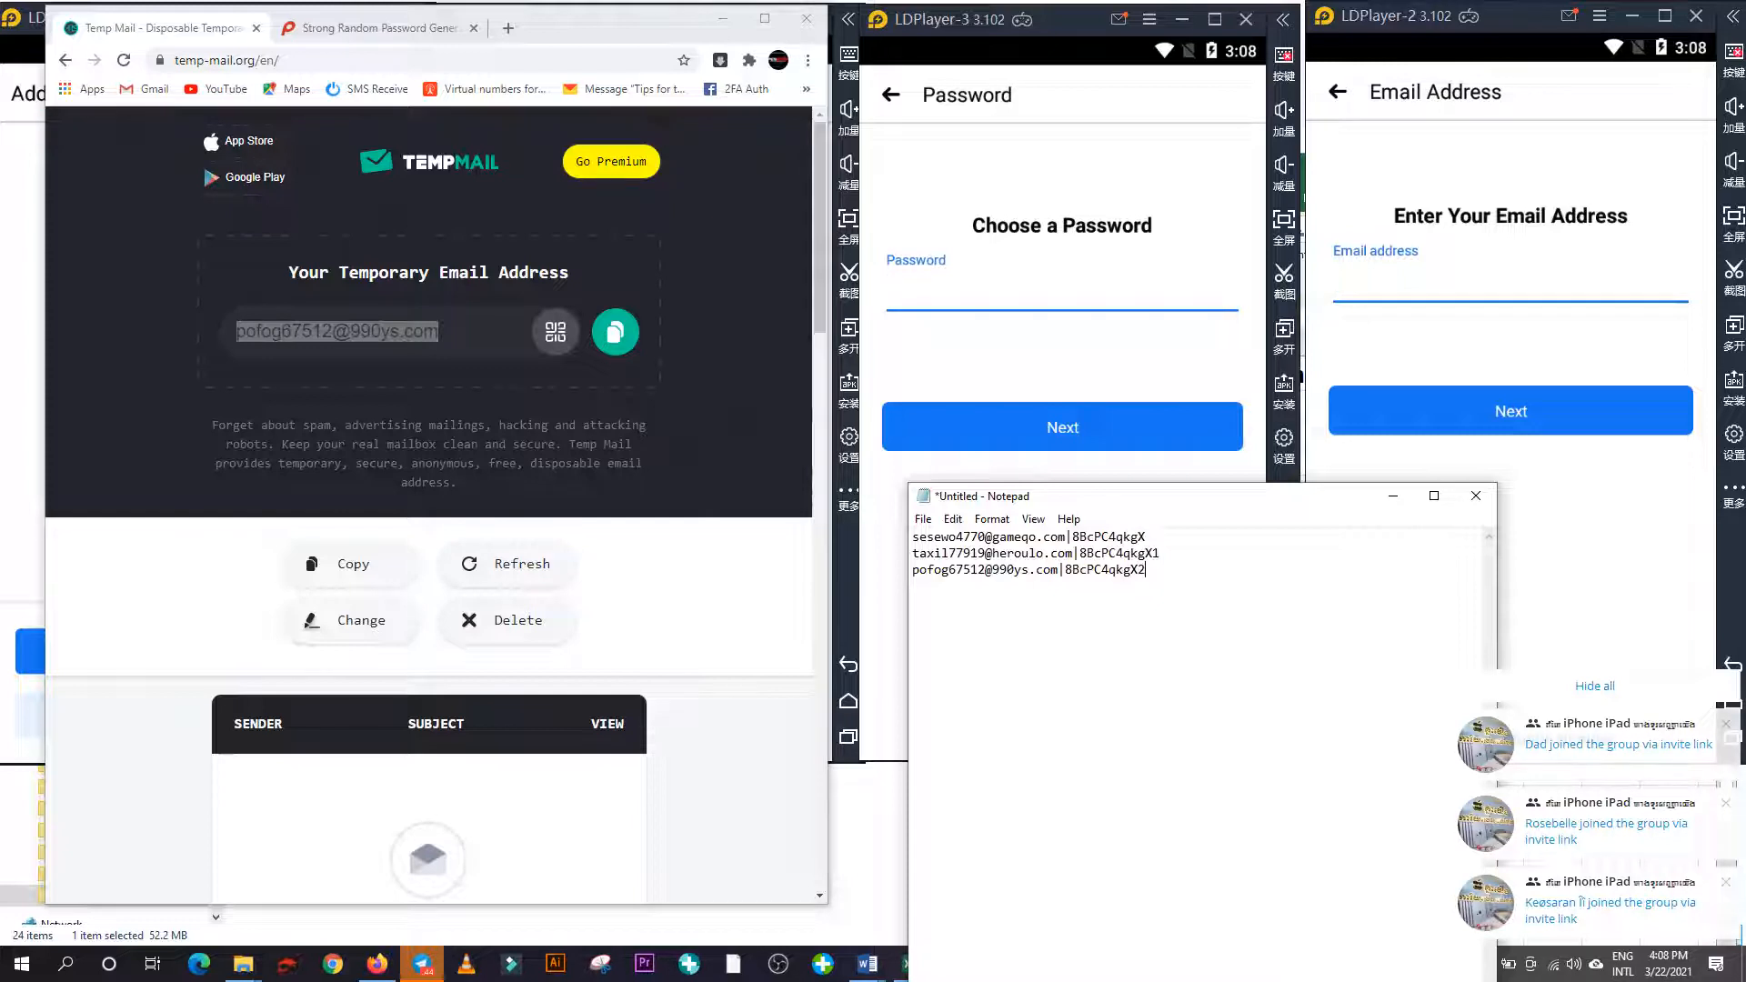
Enter the account password in LDPlayer-3's Facebook form and submit the sign-up.
{"action": "left_click", "coordinate": [953, 297]}
{"action": "key", "text": "ctrl+v"}
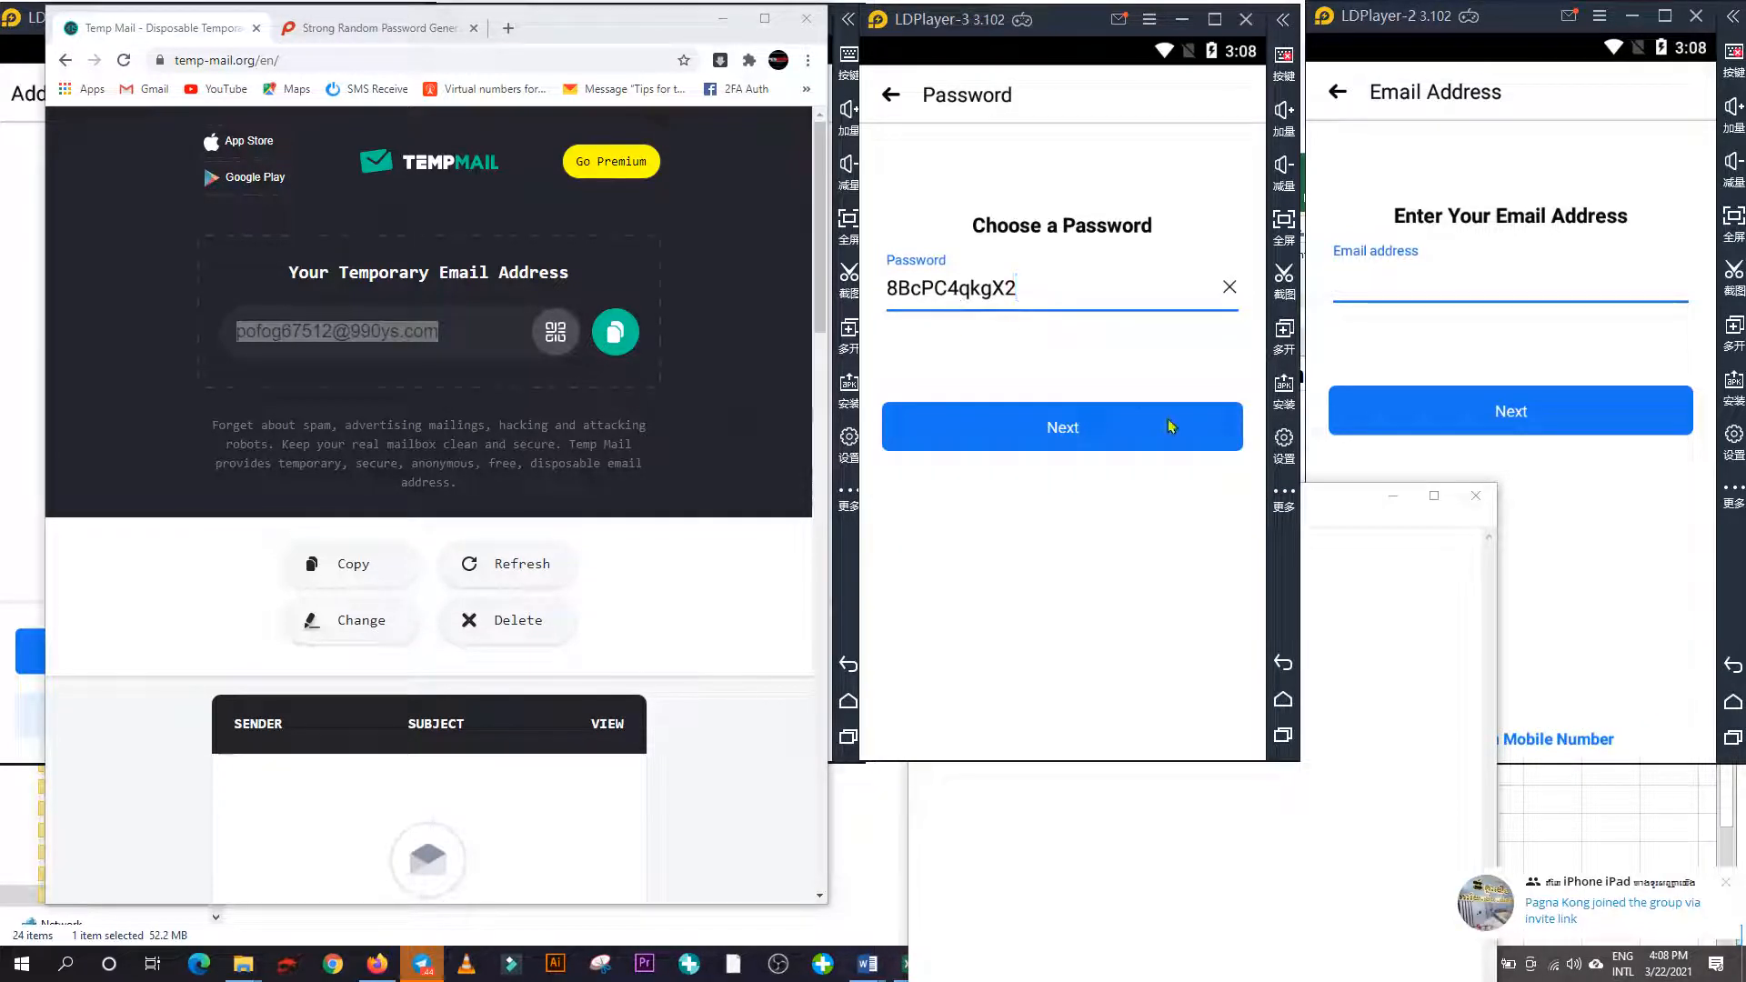
{"action": "left_click", "coordinate": [1151, 443]}
{"action": "left_click", "coordinate": [1151, 439]}
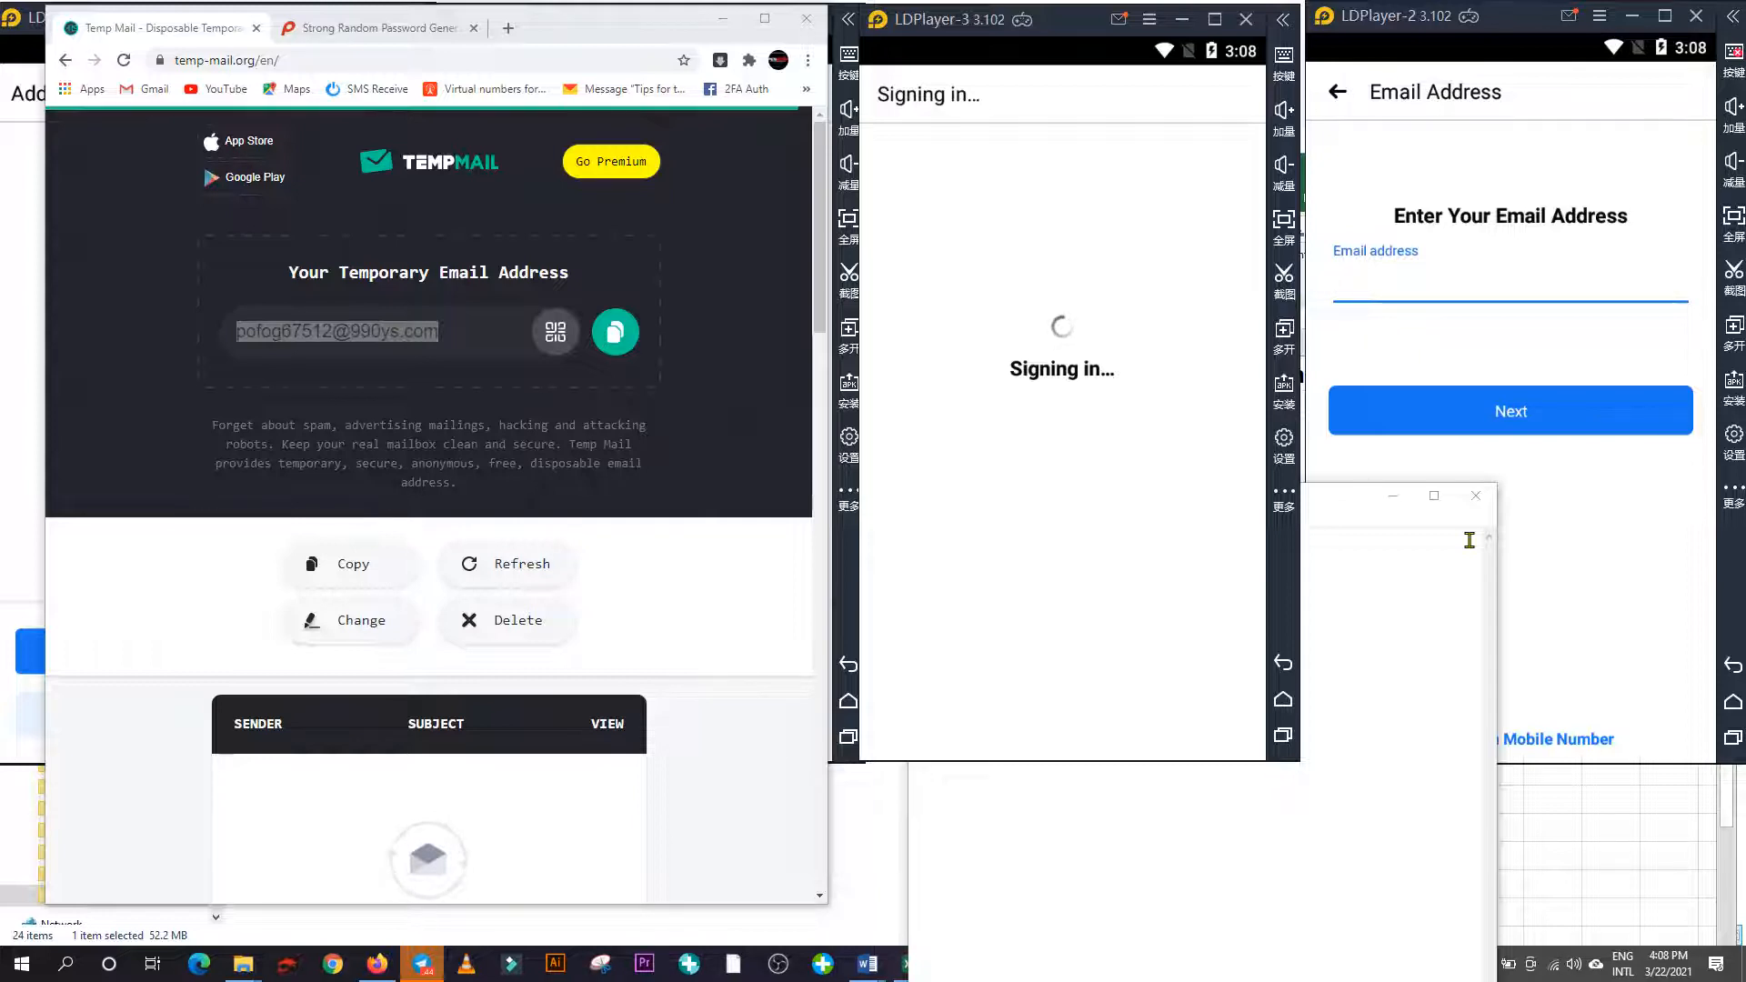
Save the password for one-tap login in LDPlayer-3 and open the newly received Facebook confirmation email in Temp Mail.
{"action": "scroll", "coordinate": [603, 642], "scroll_direction": "down", "scroll_amount": 2}
{"action": "scroll", "coordinate": [591, 642], "scroll_direction": "down", "scroll_amount": 2}
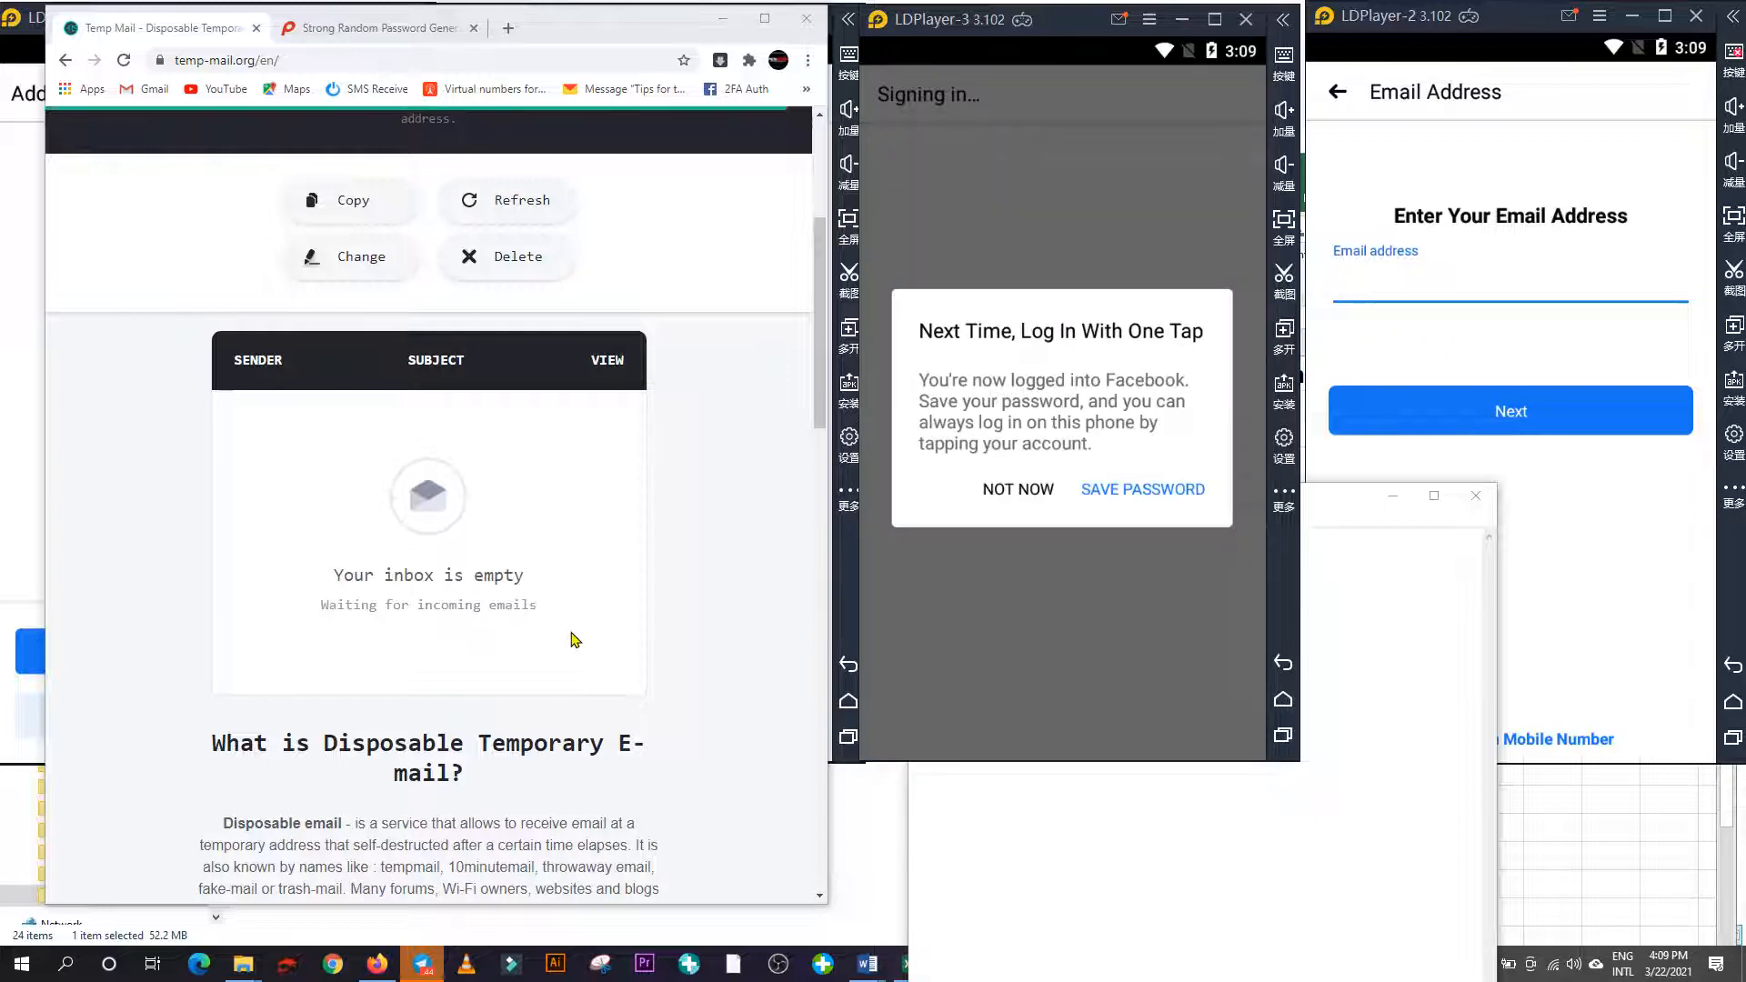
{"action": "left_click", "coordinate": [1102, 495]}
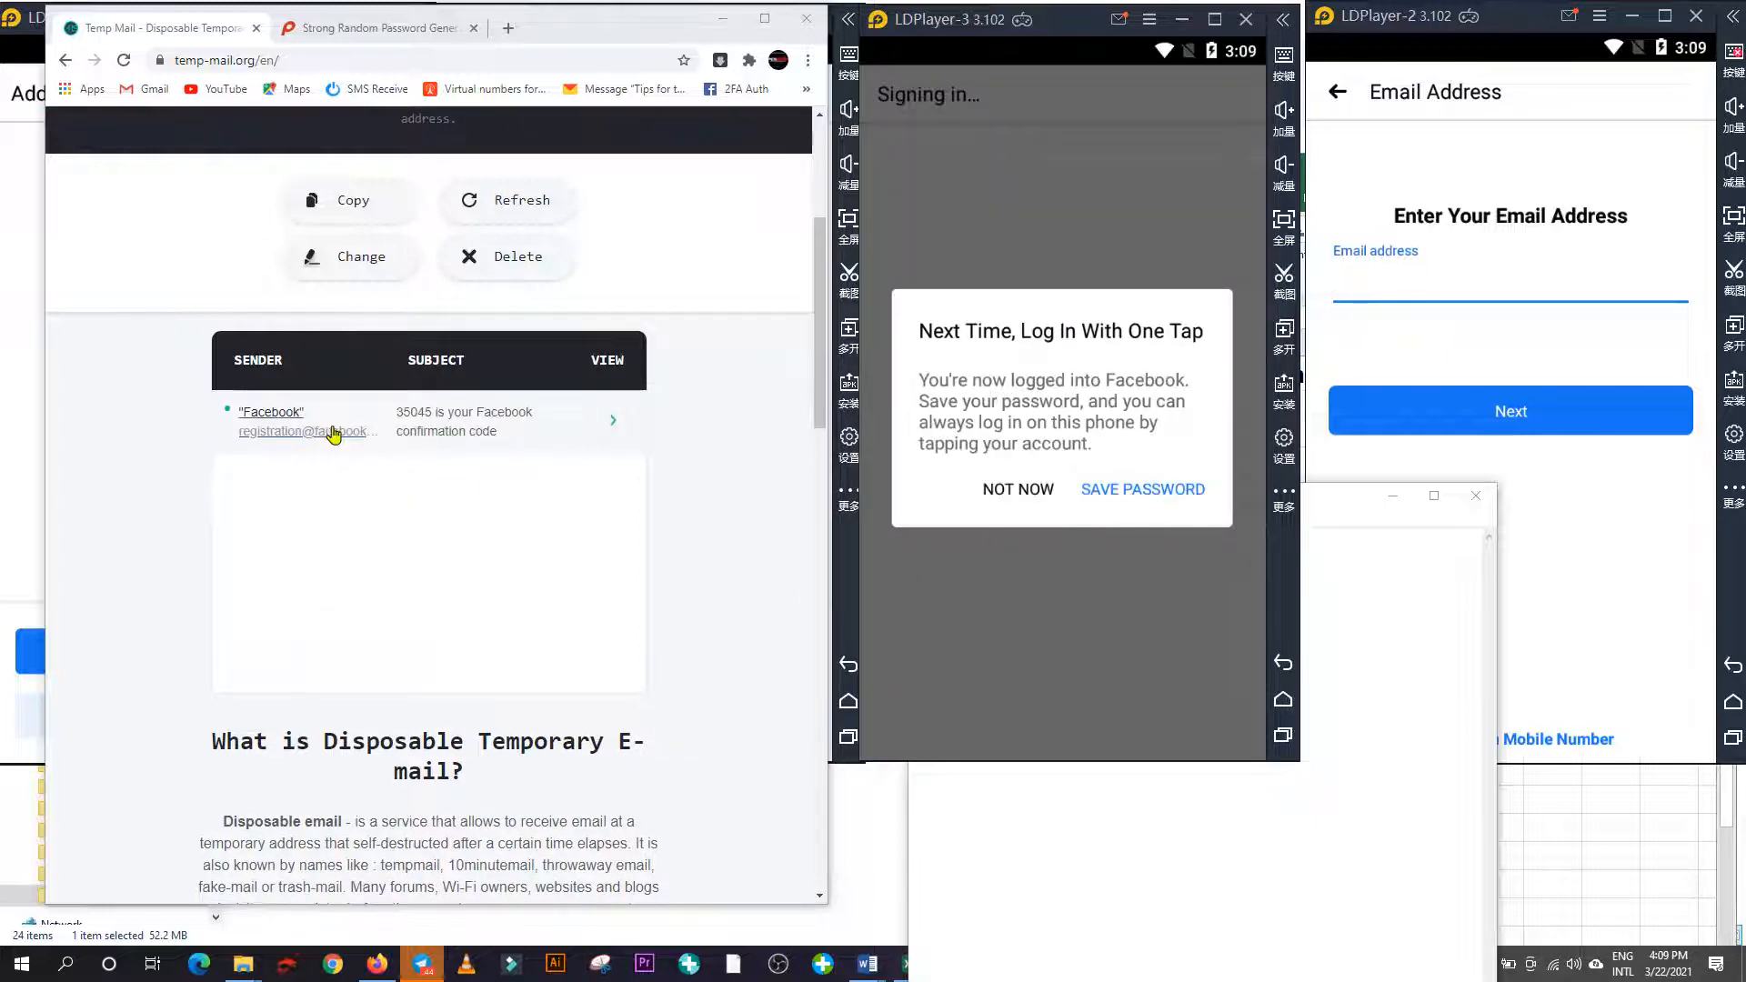
{"action": "left_click", "coordinate": [411, 426]}
{"action": "left_click", "coordinate": [998, 576]}
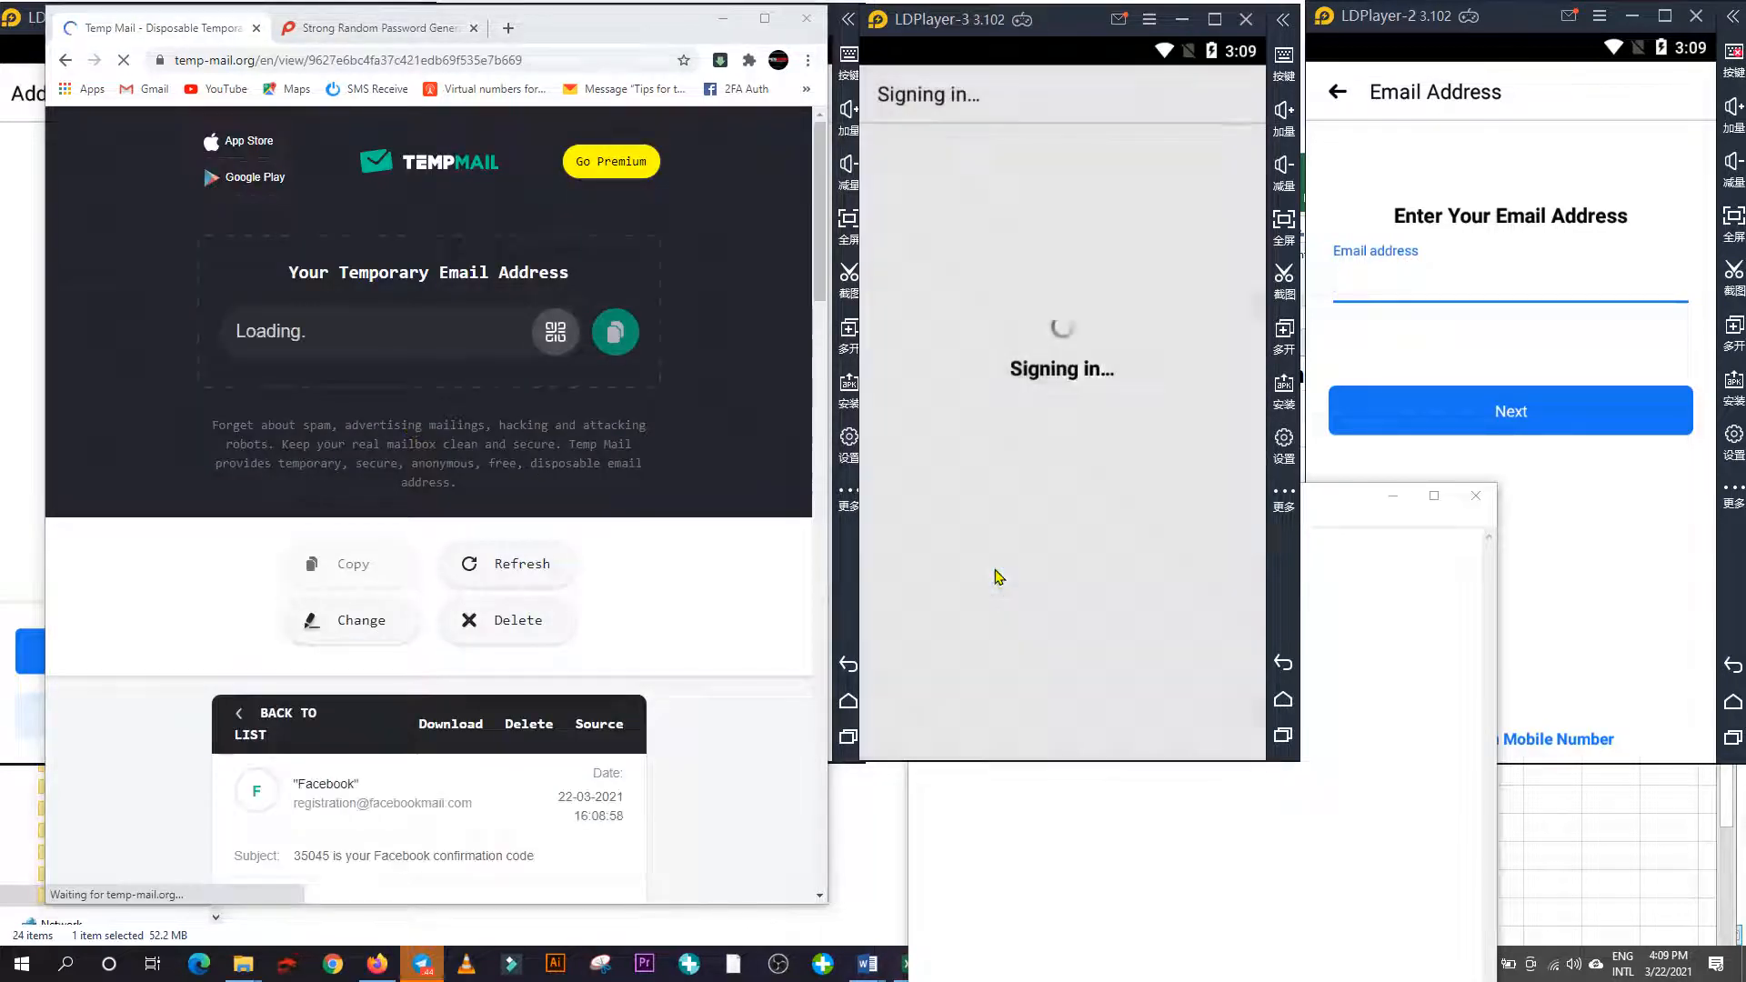
{"action": "scroll", "coordinate": [401, 665], "scroll_direction": "down", "scroll_amount": 2}
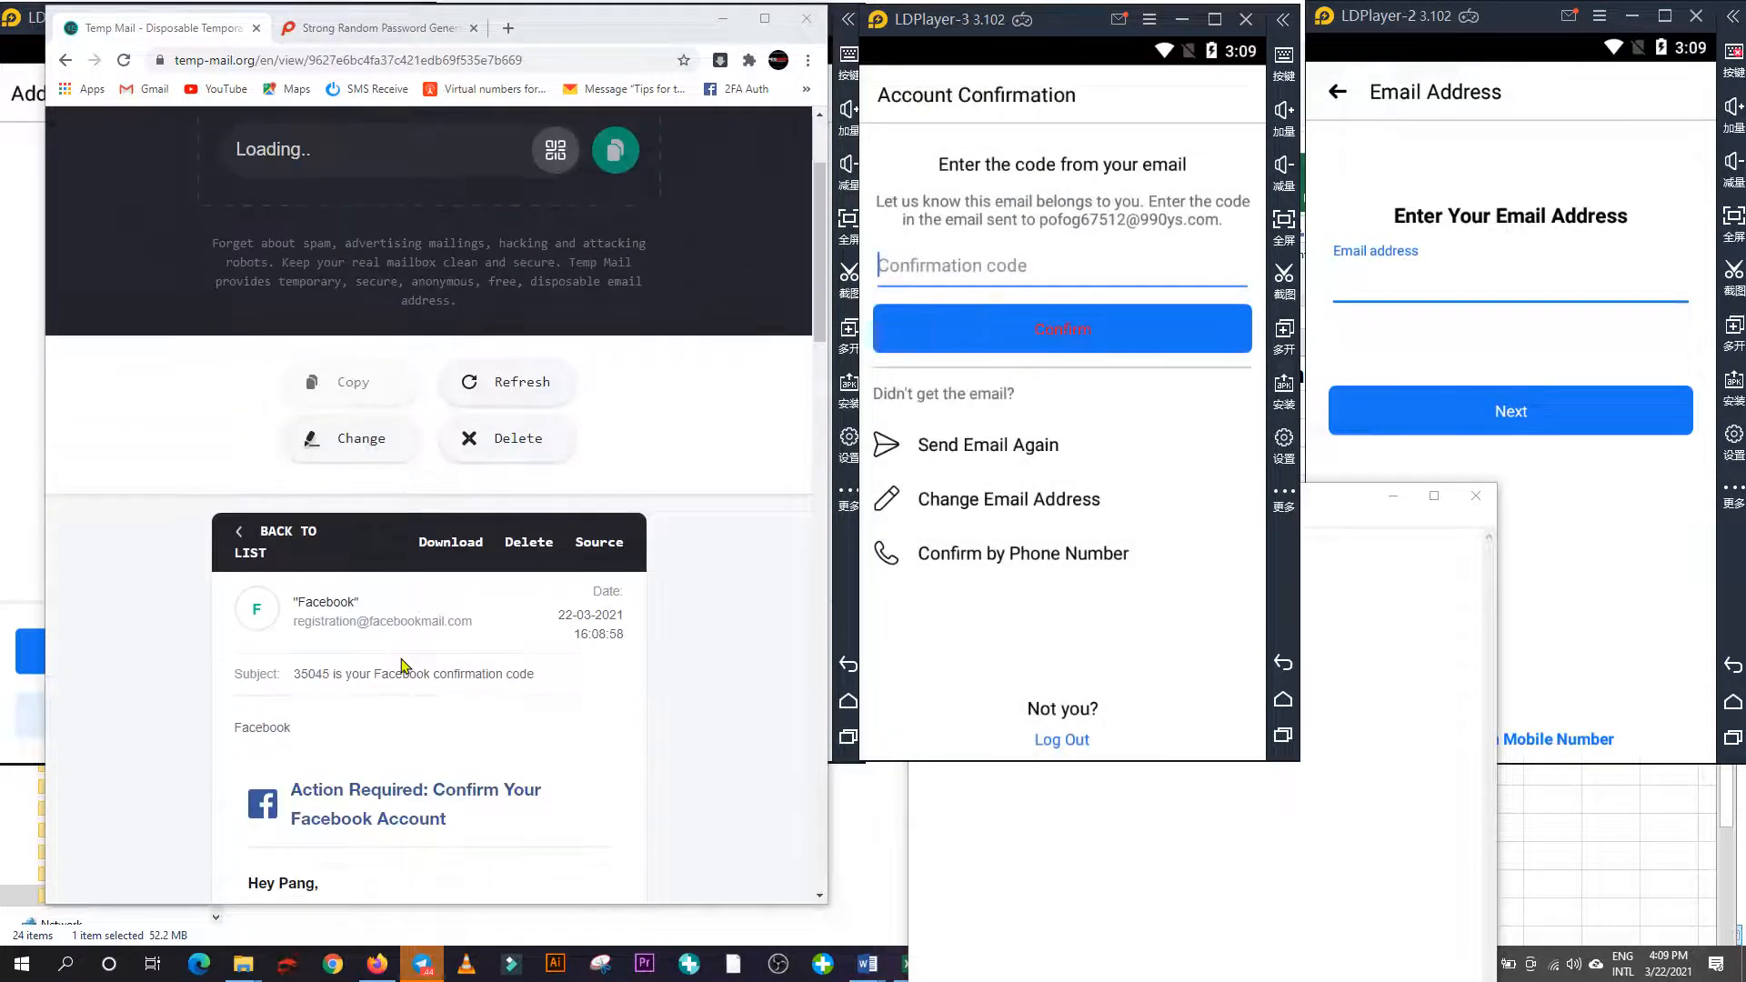
Copy the confirmation code from the email subject and confirm the account with it in LDPlayer-3.
{"action": "double_click", "coordinate": [332, 673]}
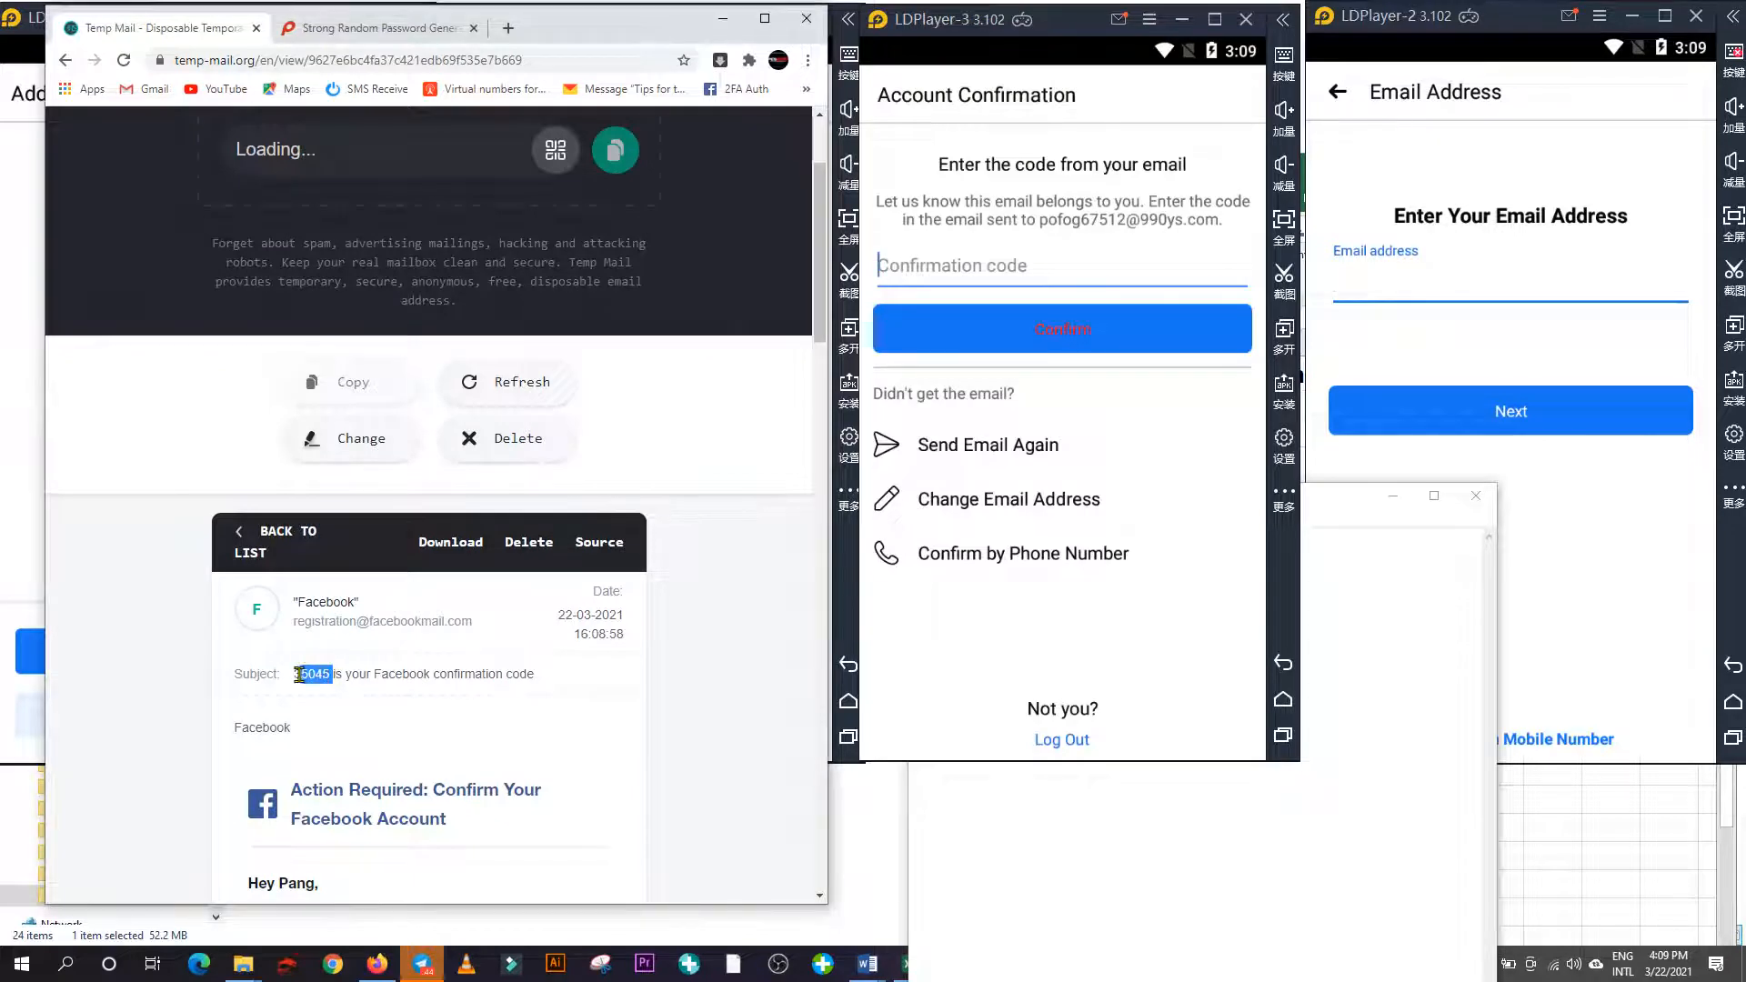
{"action": "right_click", "coordinate": [329, 677]}
{"action": "left_click", "coordinate": [332, 685]}
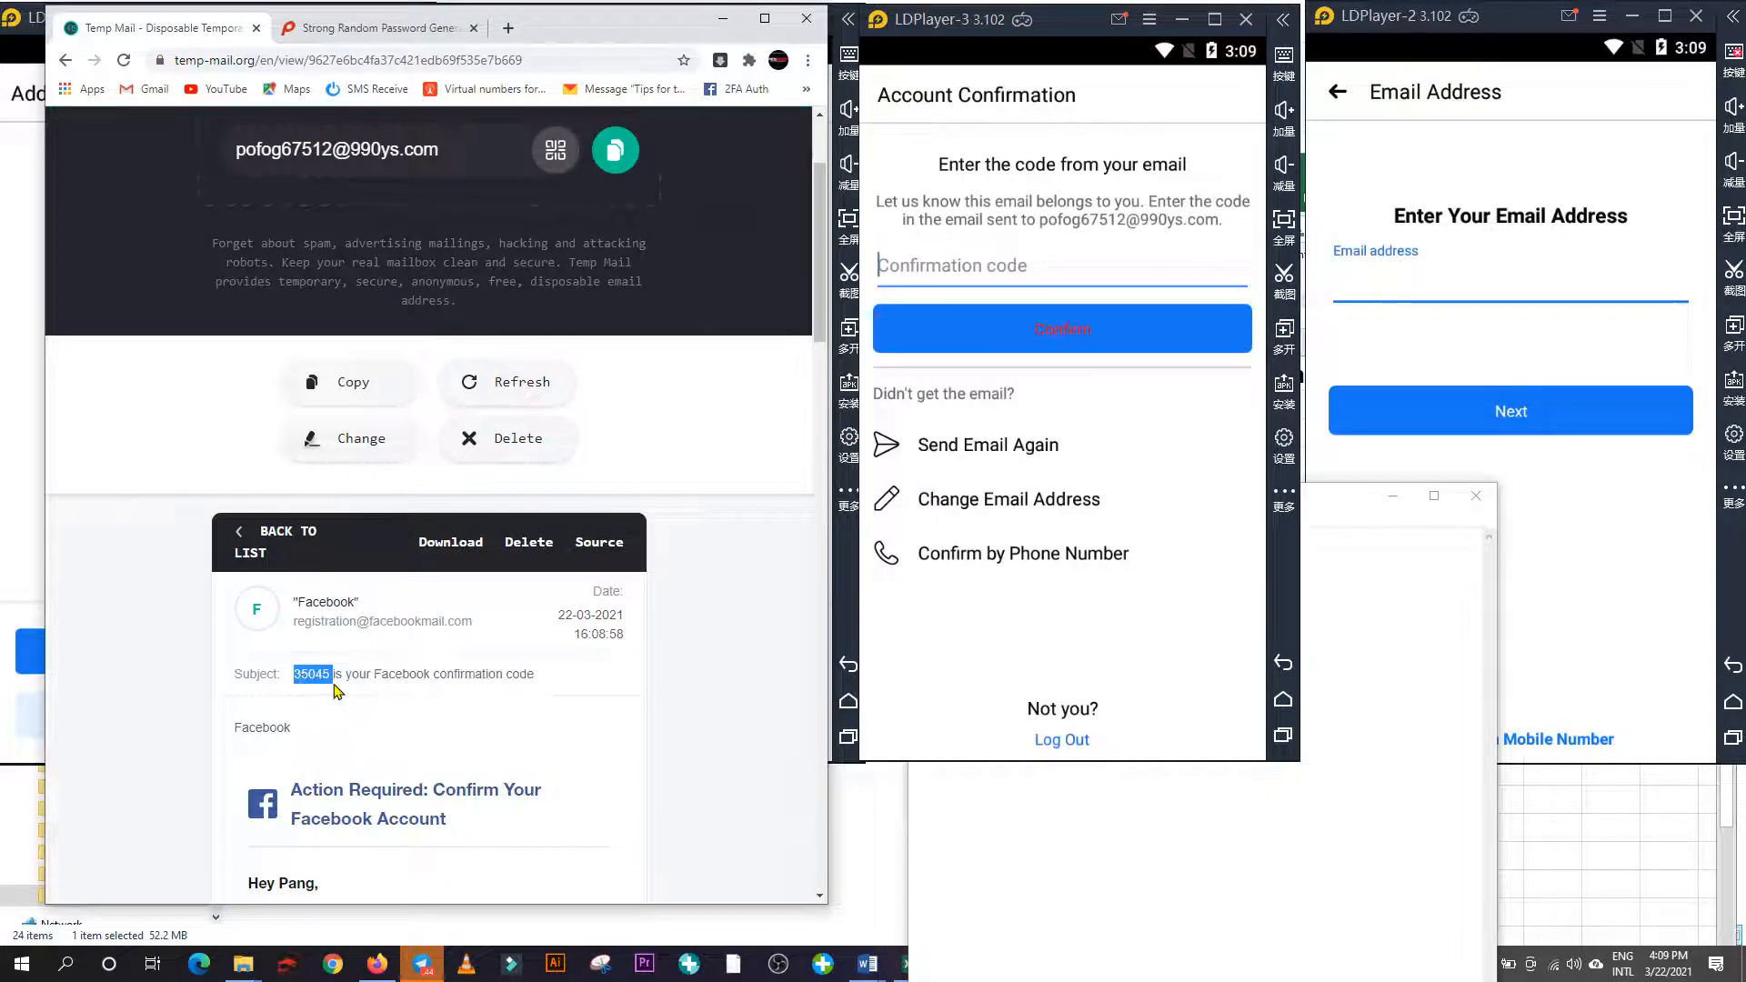
{"action": "left_click", "coordinate": [990, 275]}
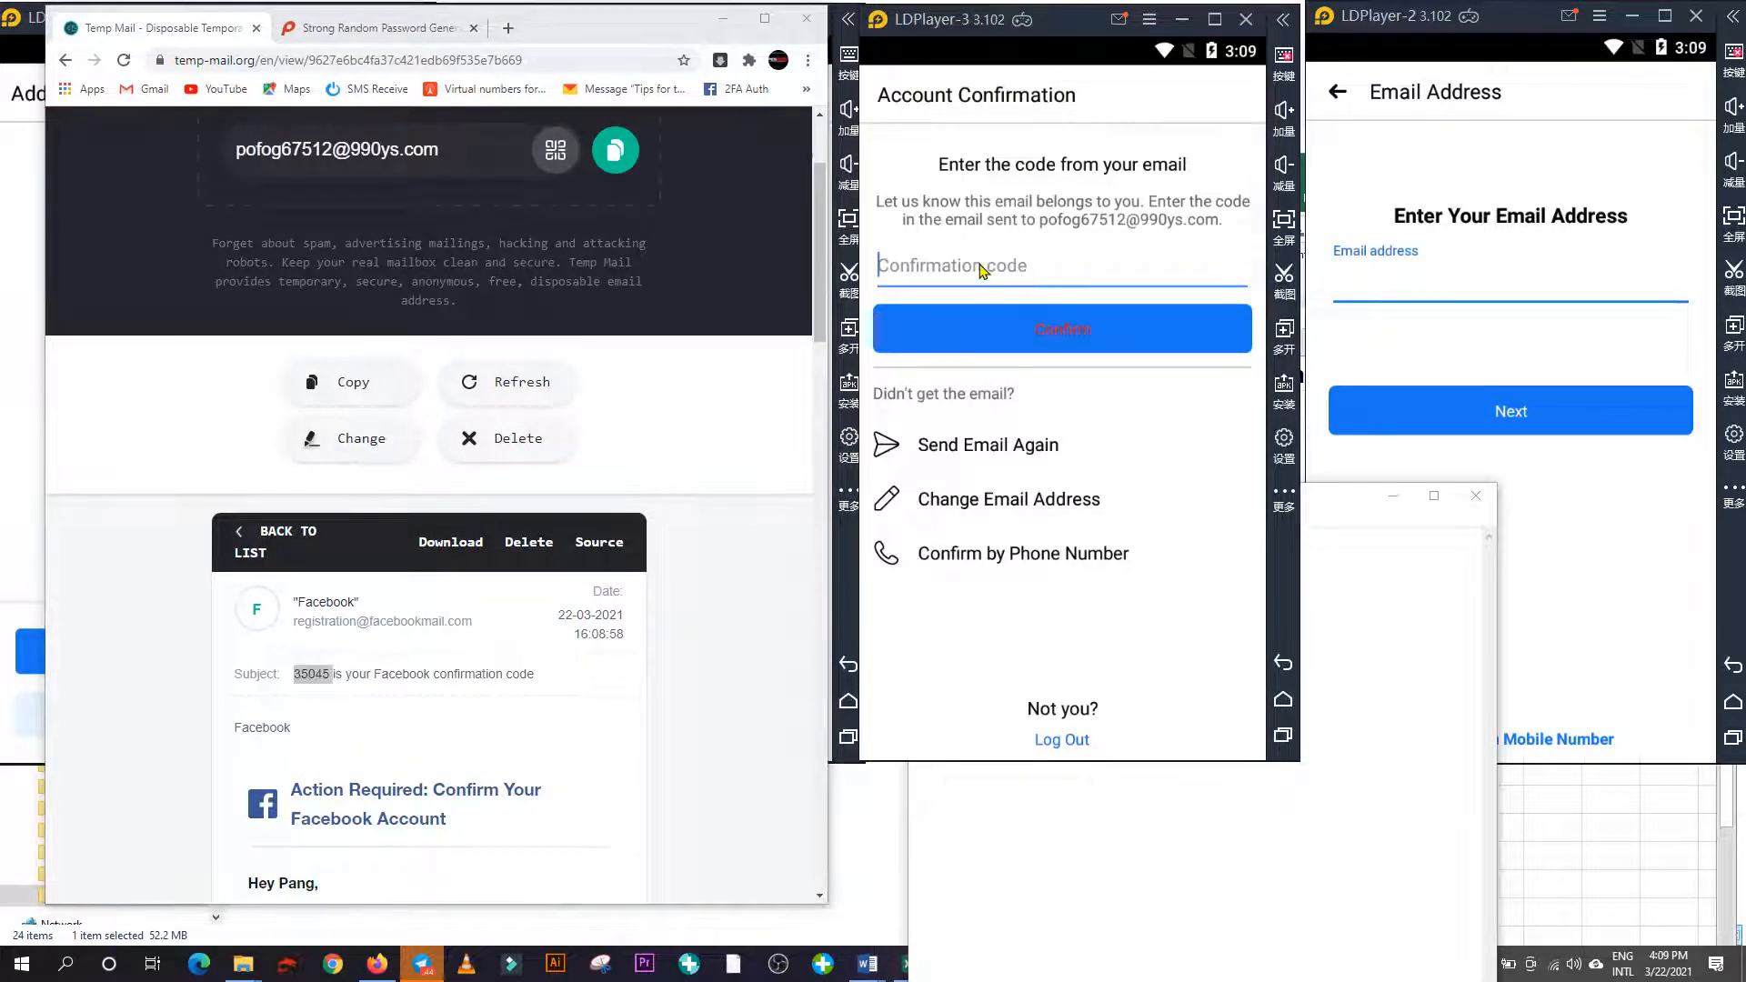
{"action": "key", "text": "ctrl+v"}
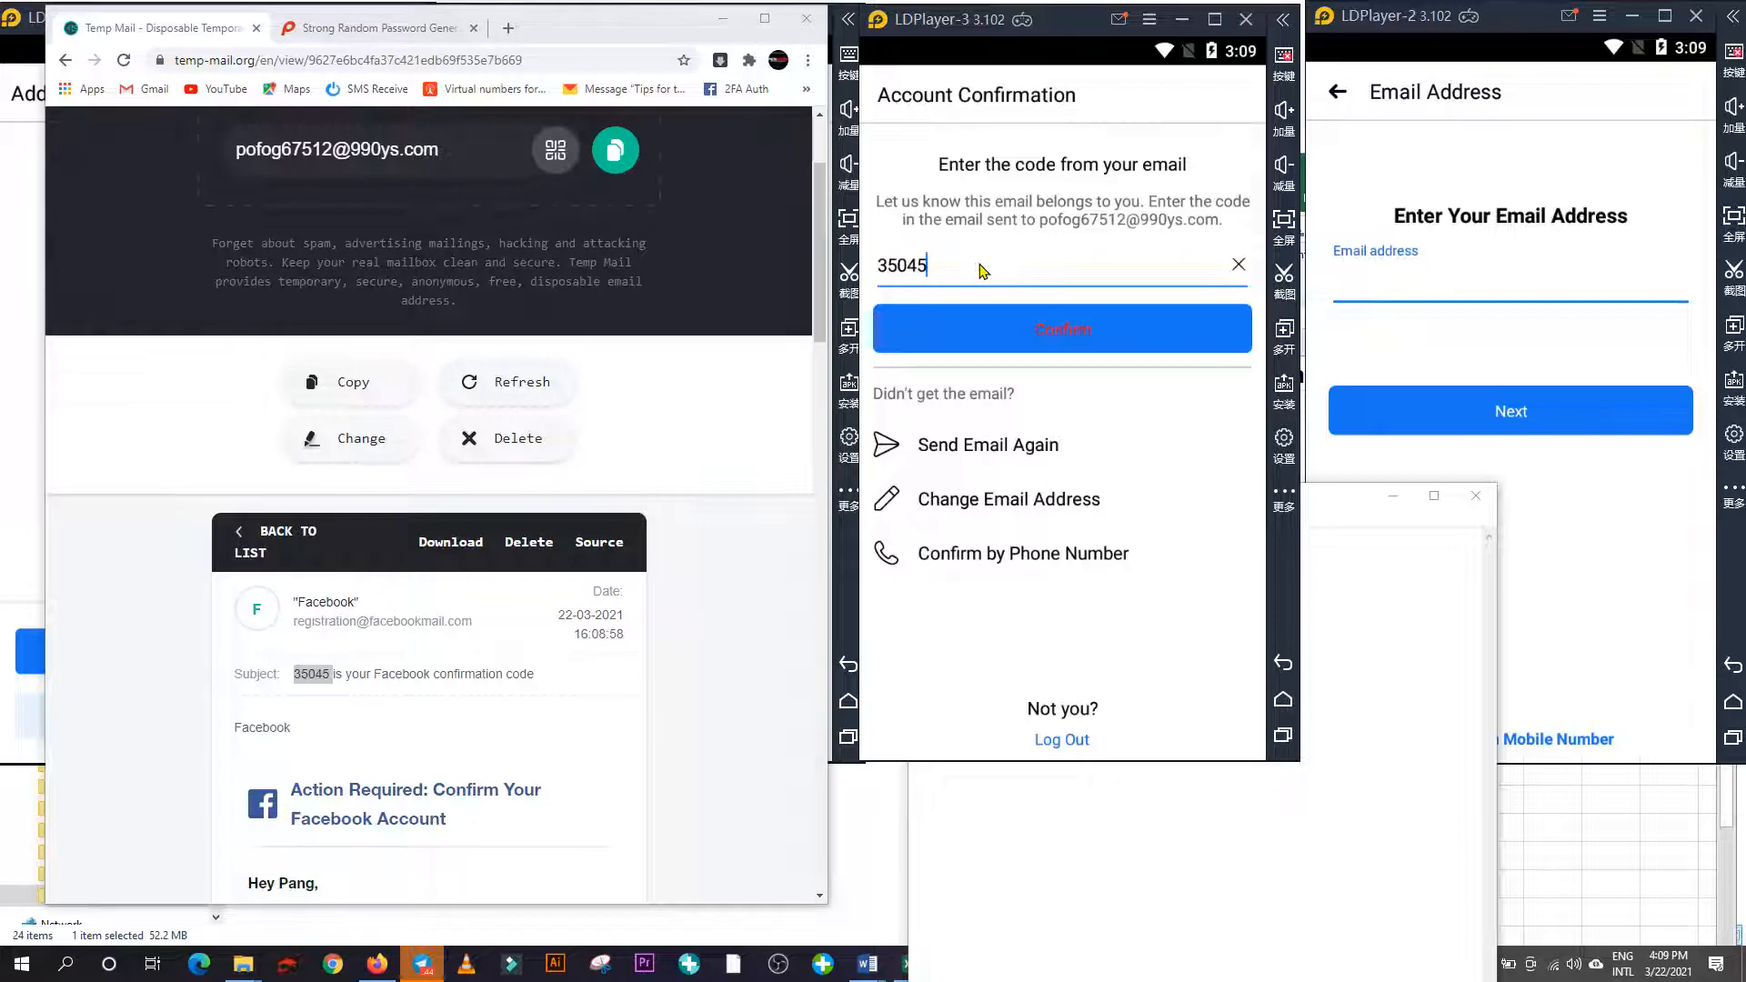
{"action": "left_click", "coordinate": [1008, 337]}
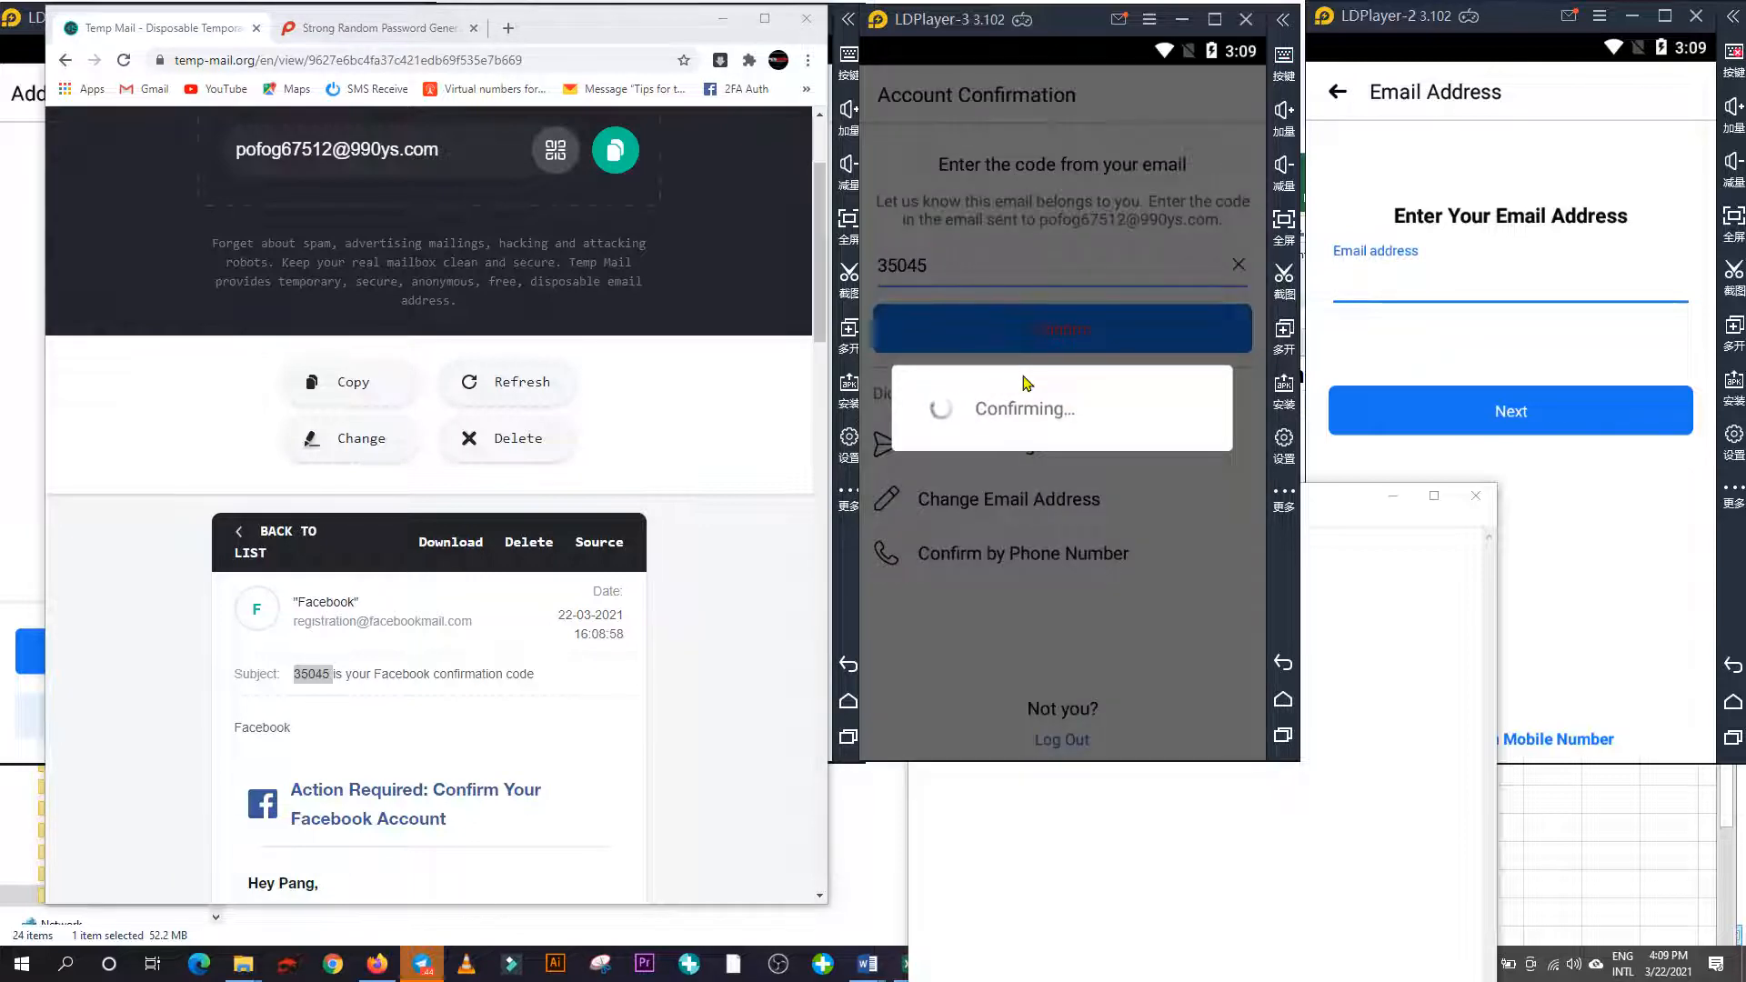
Bring the Notepad note and LDPlayer-2's email address form to the front.
{"action": "left_click", "coordinate": [1314, 791]}
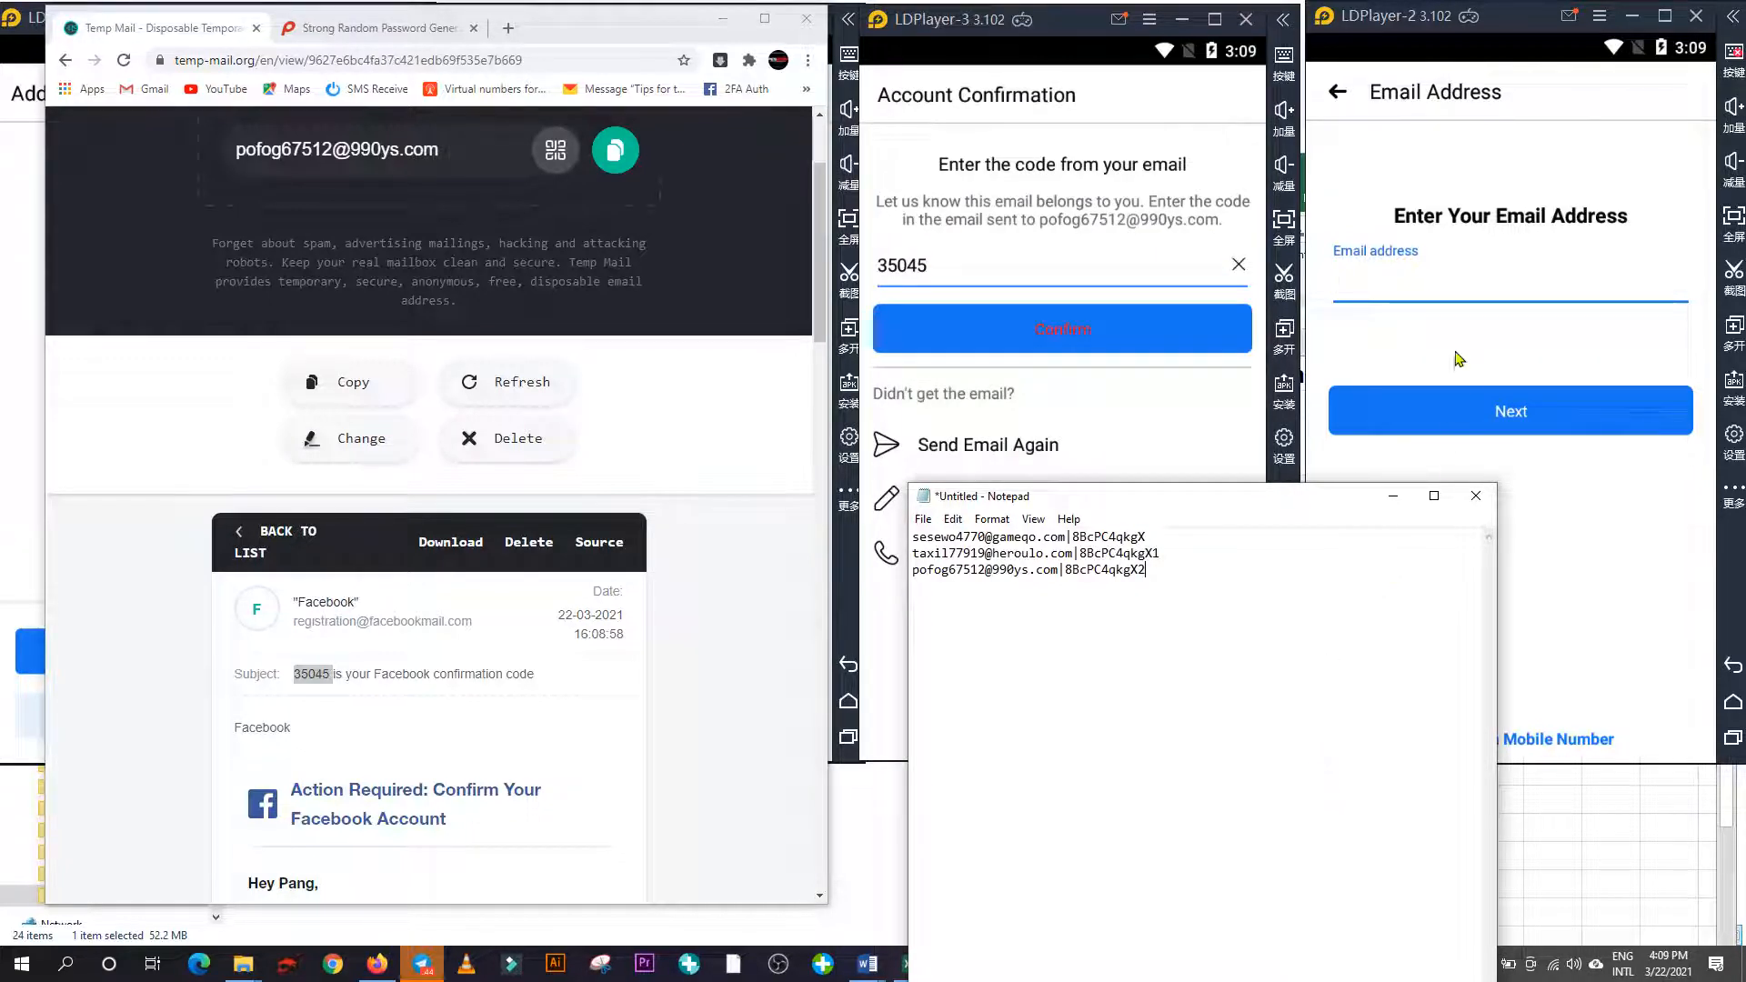
{"action": "left_click", "coordinate": [1455, 345]}
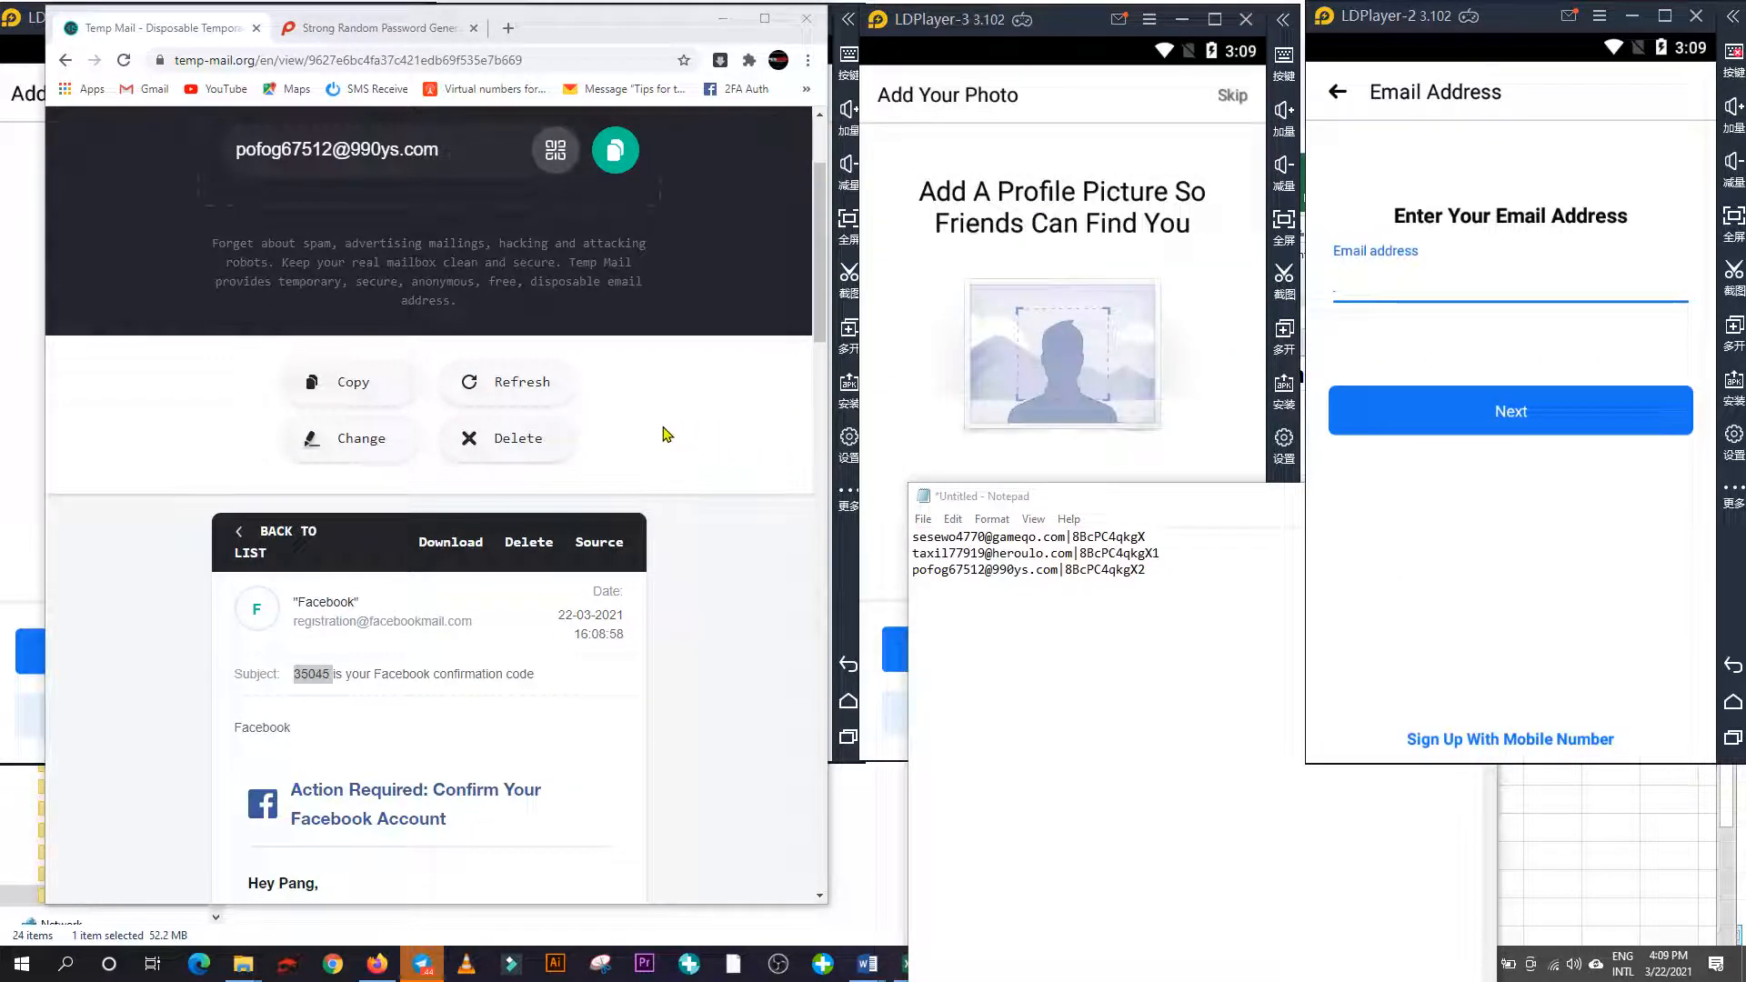
Replace the Temp Mail address with a new one and submit it as the email address in LDPlayer-2's Facebook sign-up.
{"action": "left_click", "coordinate": [507, 439]}
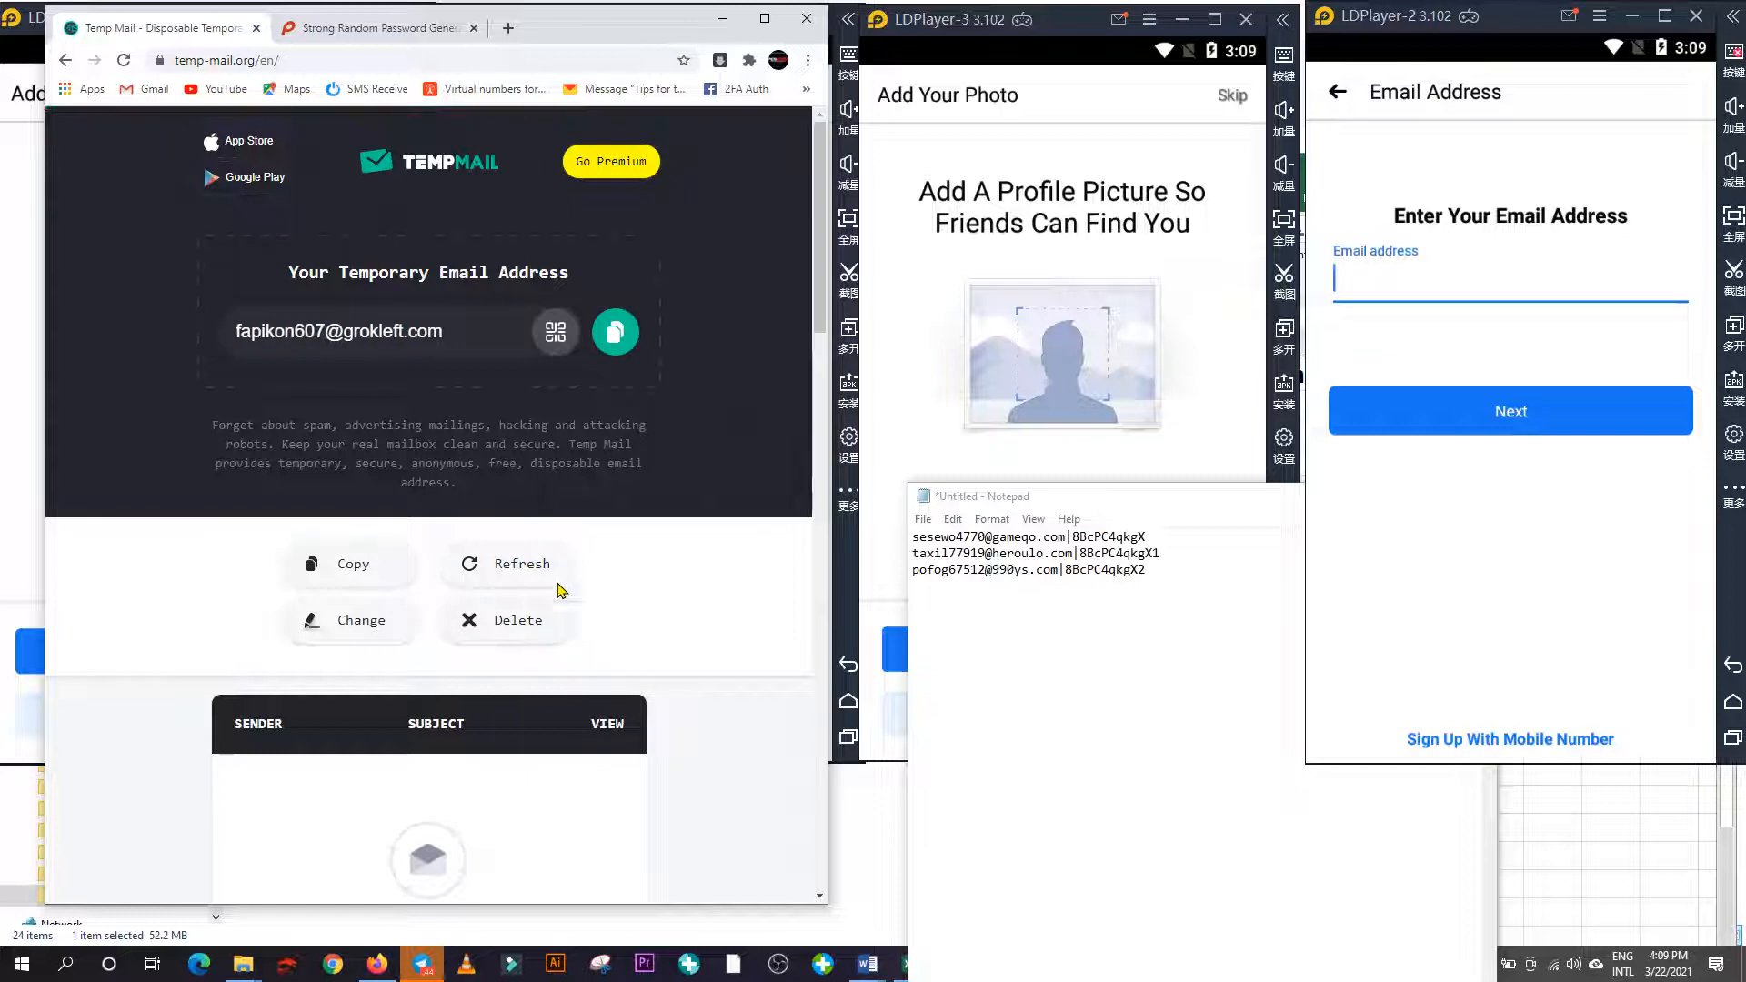
{"action": "left_click", "coordinate": [608, 355]}
{"action": "left_click", "coordinate": [1375, 293]}
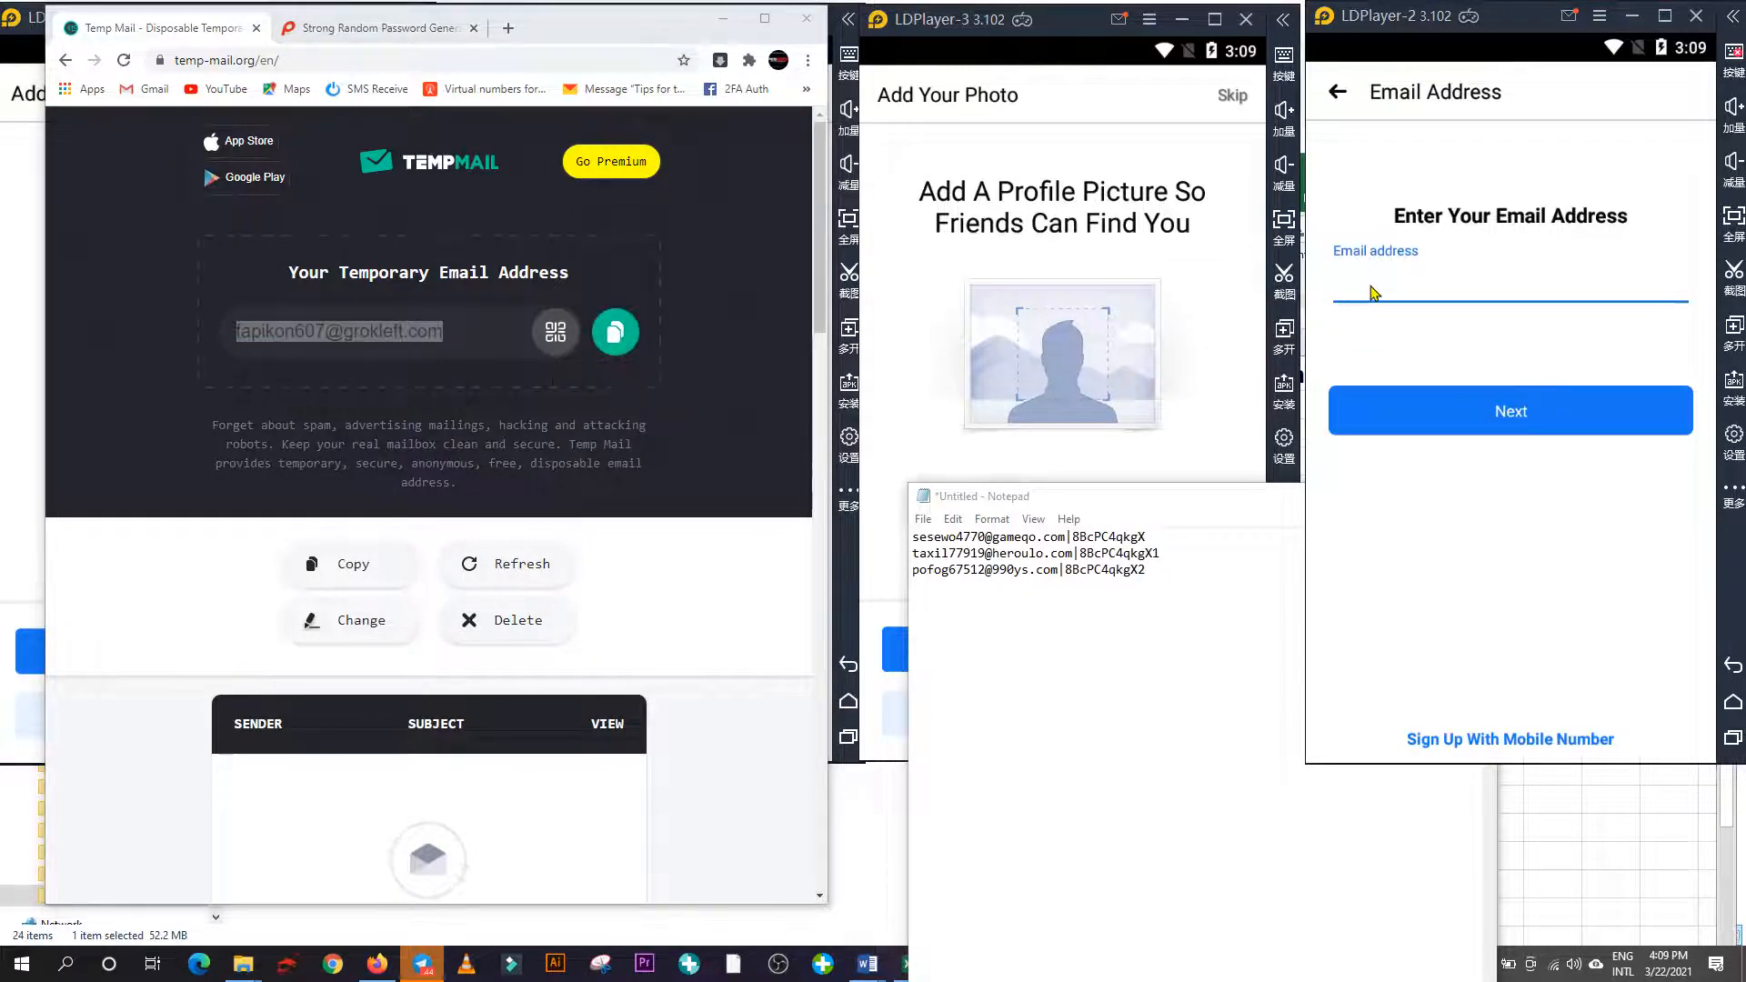
{"action": "key", "text": "ctrl+v"}
{"action": "left_click", "coordinate": [1509, 411]}
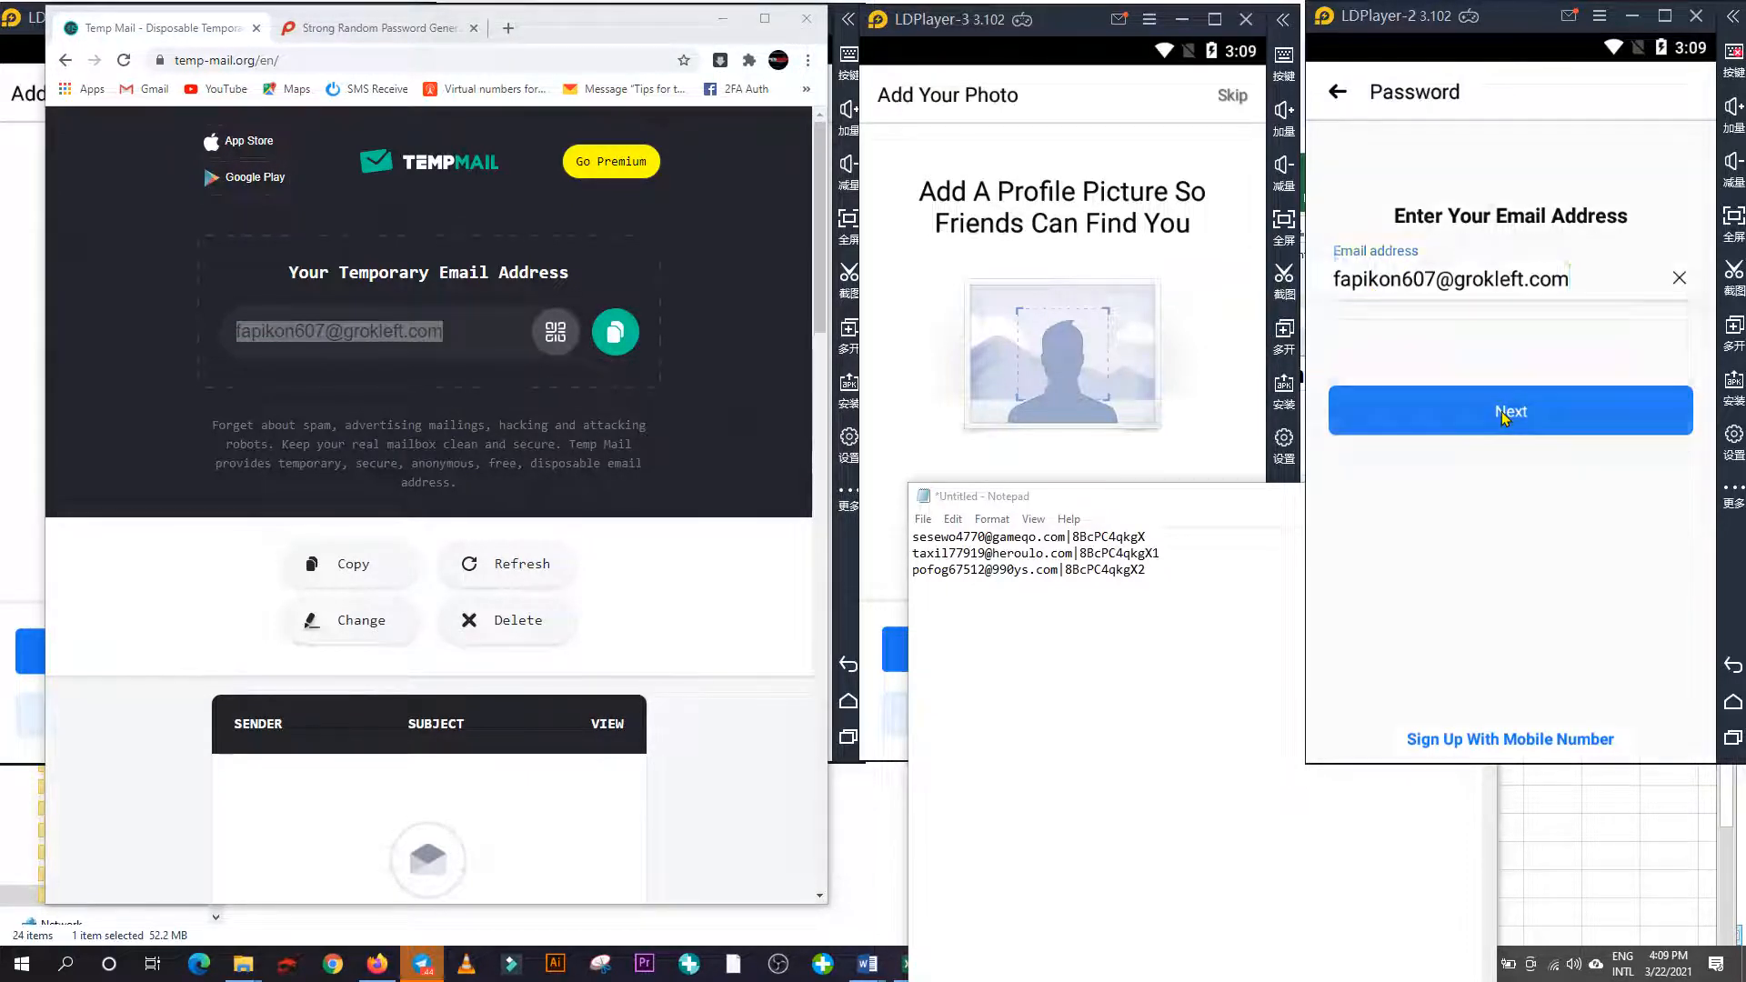
Add the new temporary email address to the Notepad list, followed by the password copied from the line above.
{"action": "left_click", "coordinate": [1111, 651]}
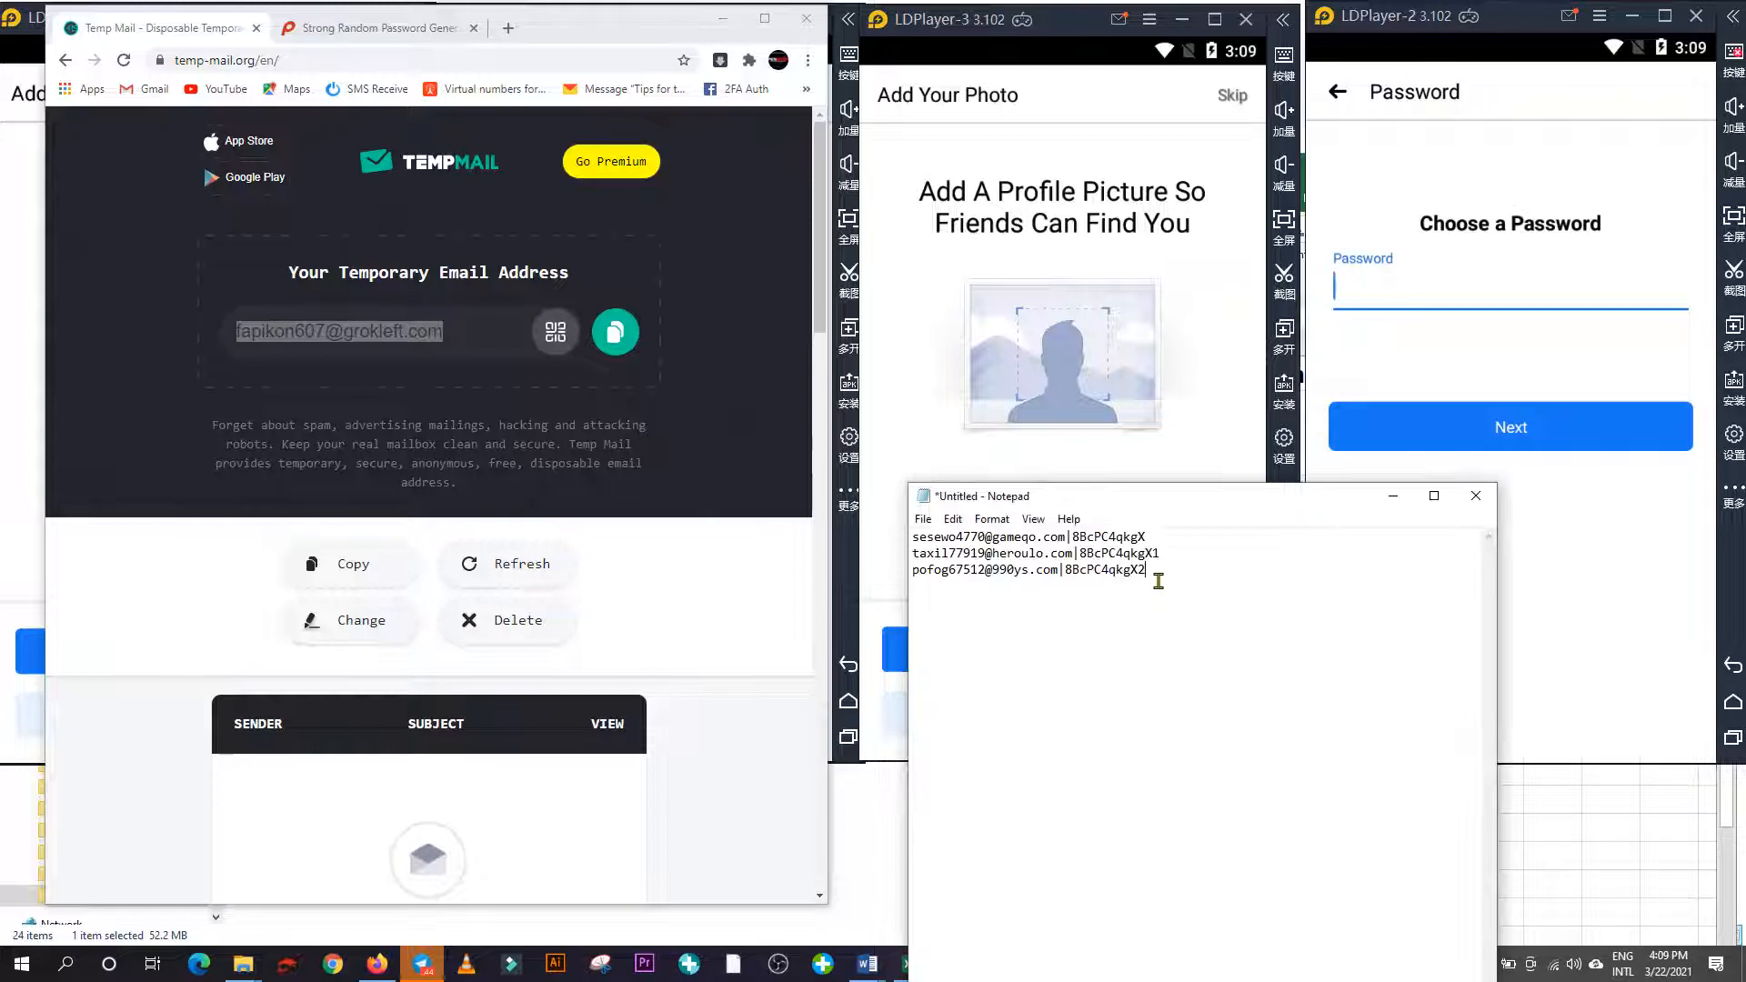
{"action": "key", "text": "ctrl+v"}
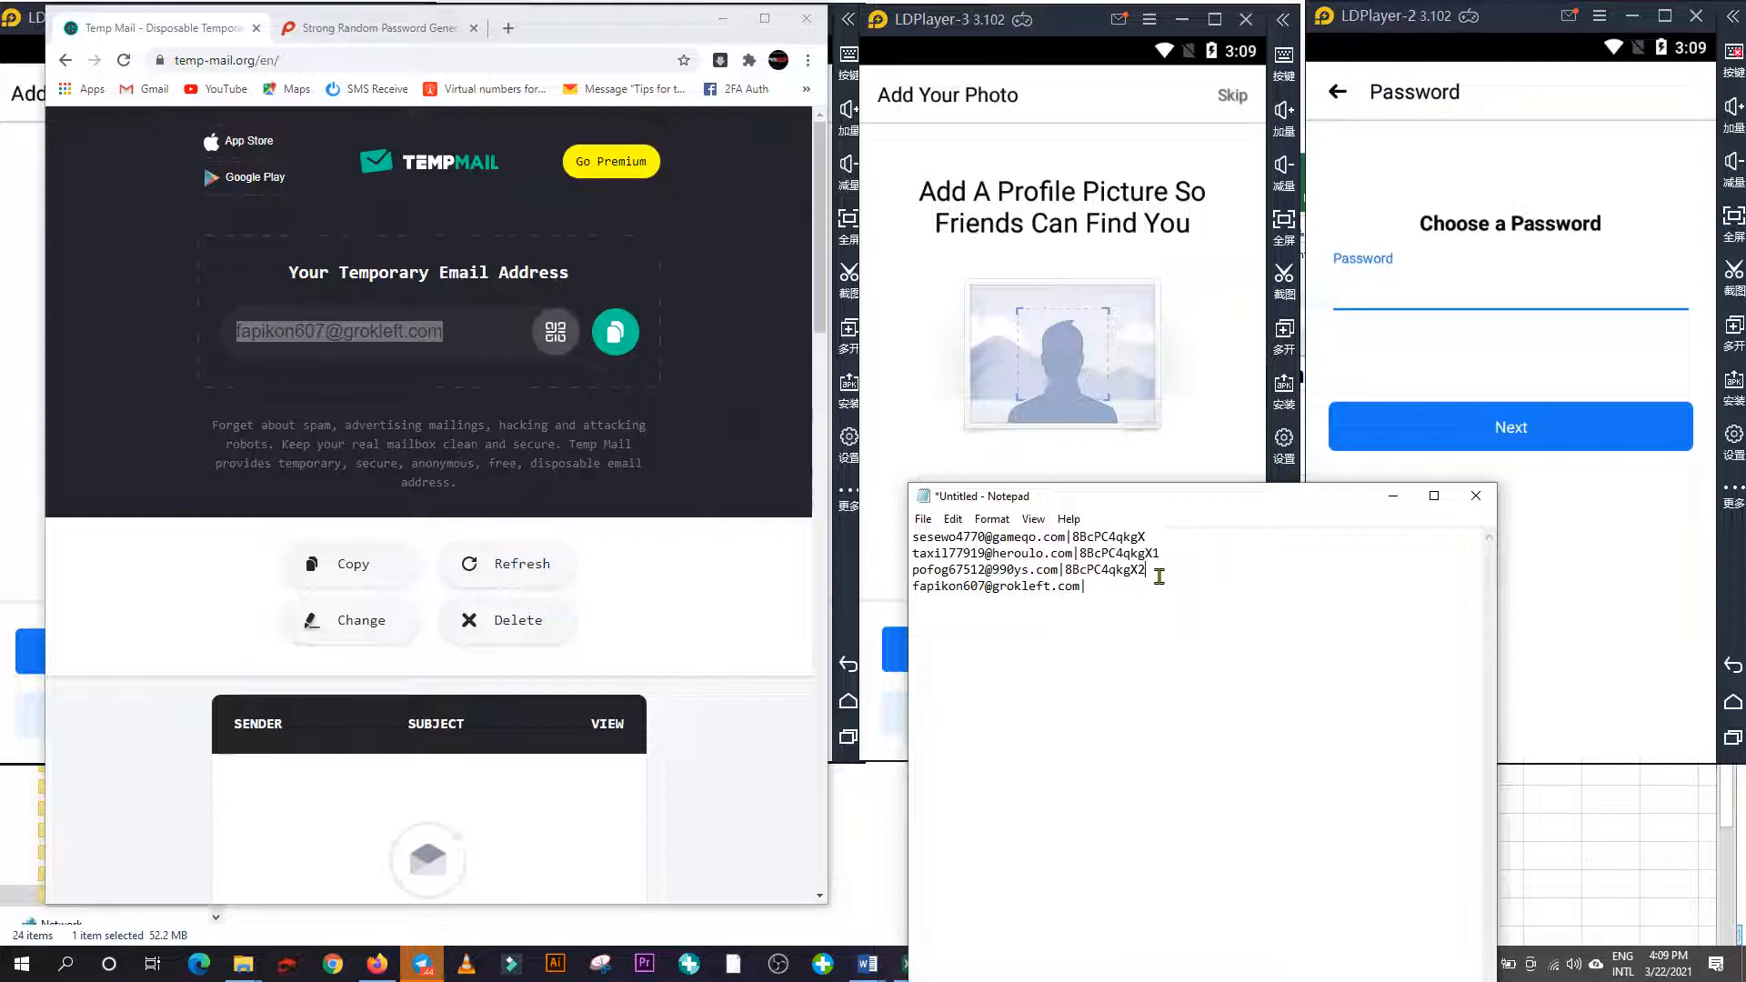
{"action": "mouse_move", "coordinate": [1147, 569]}
{"action": "left_mouse_down"}
{"action": "mouse_move", "coordinate": [1061, 569]}
{"action": "mouse_move", "coordinate": [1157, 555]}
{"action": "mouse_move", "coordinate": [1151, 574]}
{"action": "mouse_move", "coordinate": [1104, 582]}
{"action": "mouse_move", "coordinate": [1153, 572]}
{"action": "left_mouse_up"}
{"action": "left_click", "coordinate": [1066, 569]}
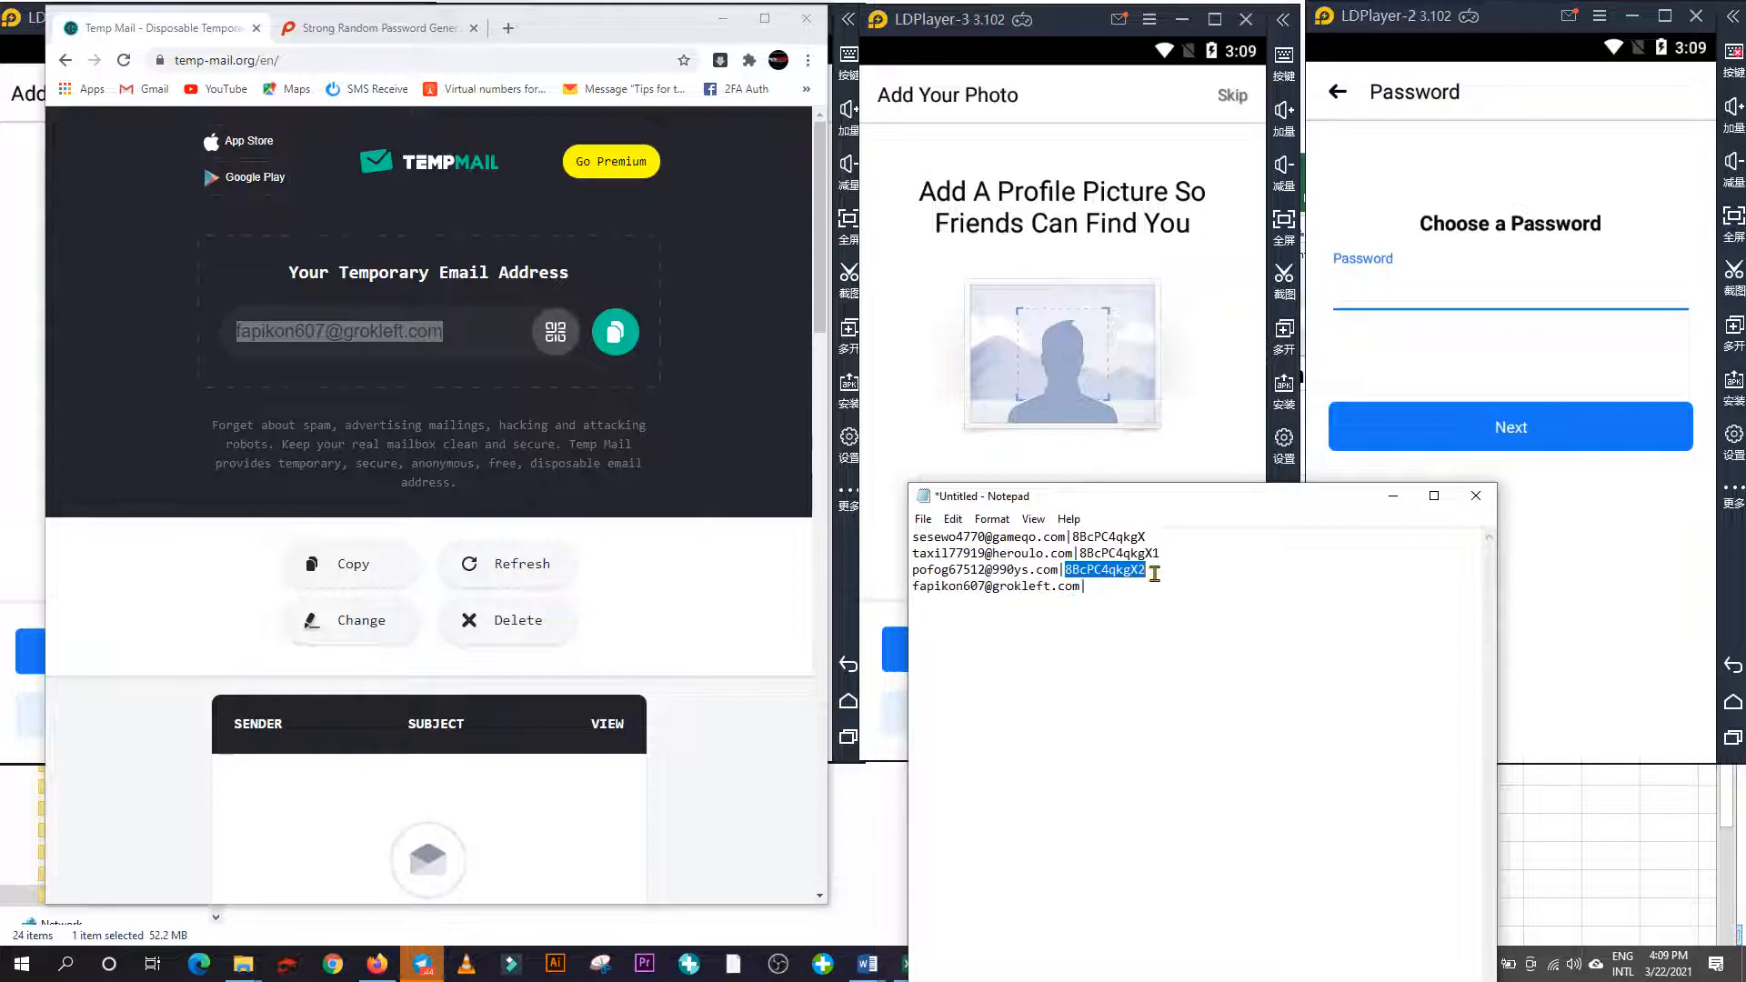
{"action": "key", "text": "ctrl+c"}
{"action": "left_click", "coordinate": [1114, 591]}
{"action": "key", "text": "ctrl+v"}
Enter the account password ending in its next variant digit in LDPlayer-2 and submit the Facebook sign-up.
{"action": "left_click", "coordinate": [1410, 289]}
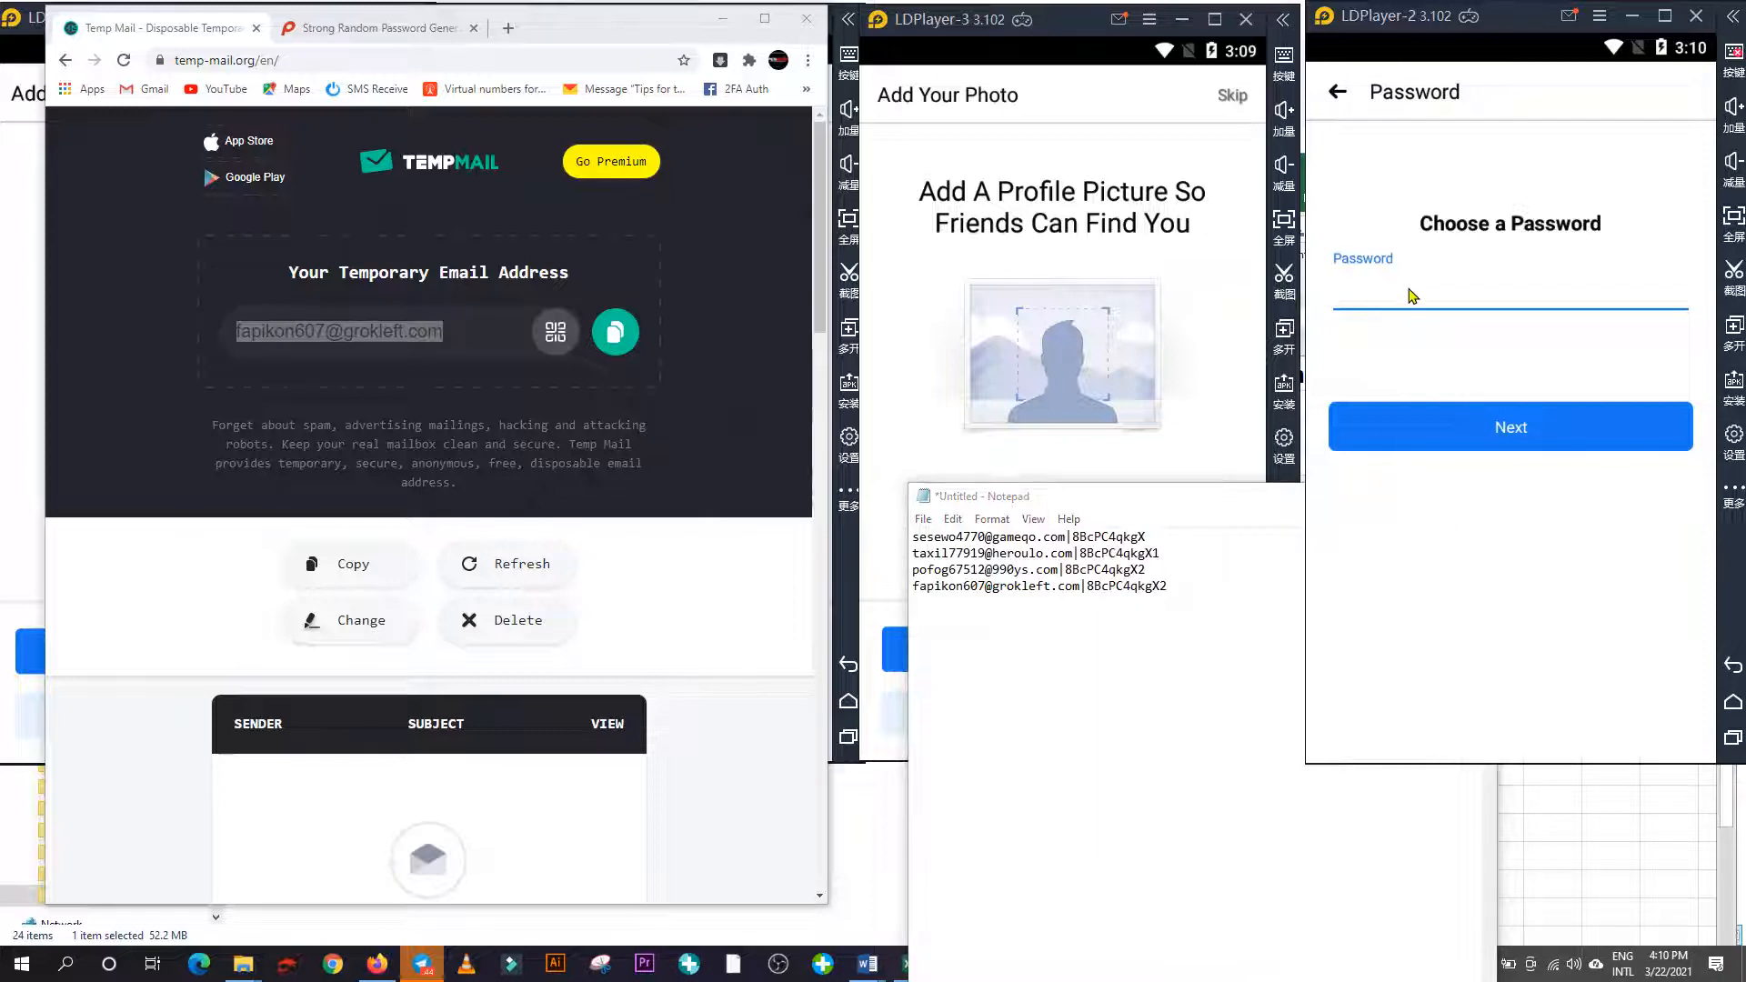
{"action": "key", "text": "ctrl+v"}
{"action": "key", "text": "BackSpace"}
{"action": "type", "text": "3"}
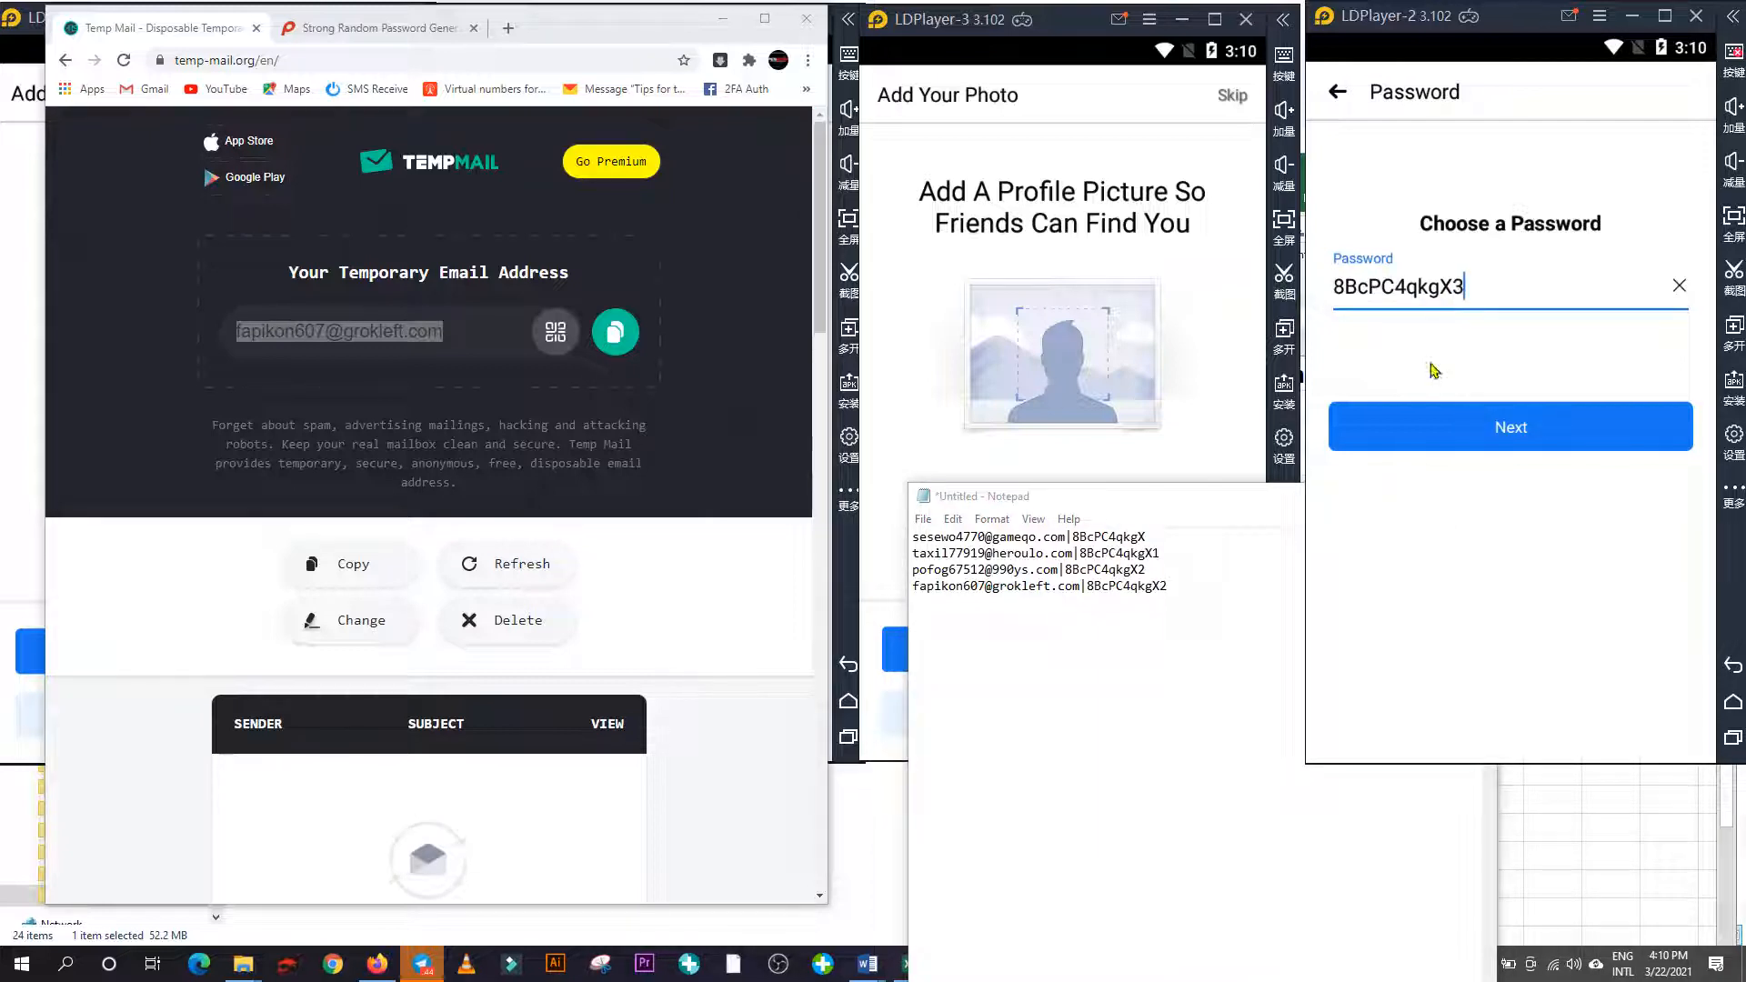
{"action": "left_click", "coordinate": [1473, 445]}
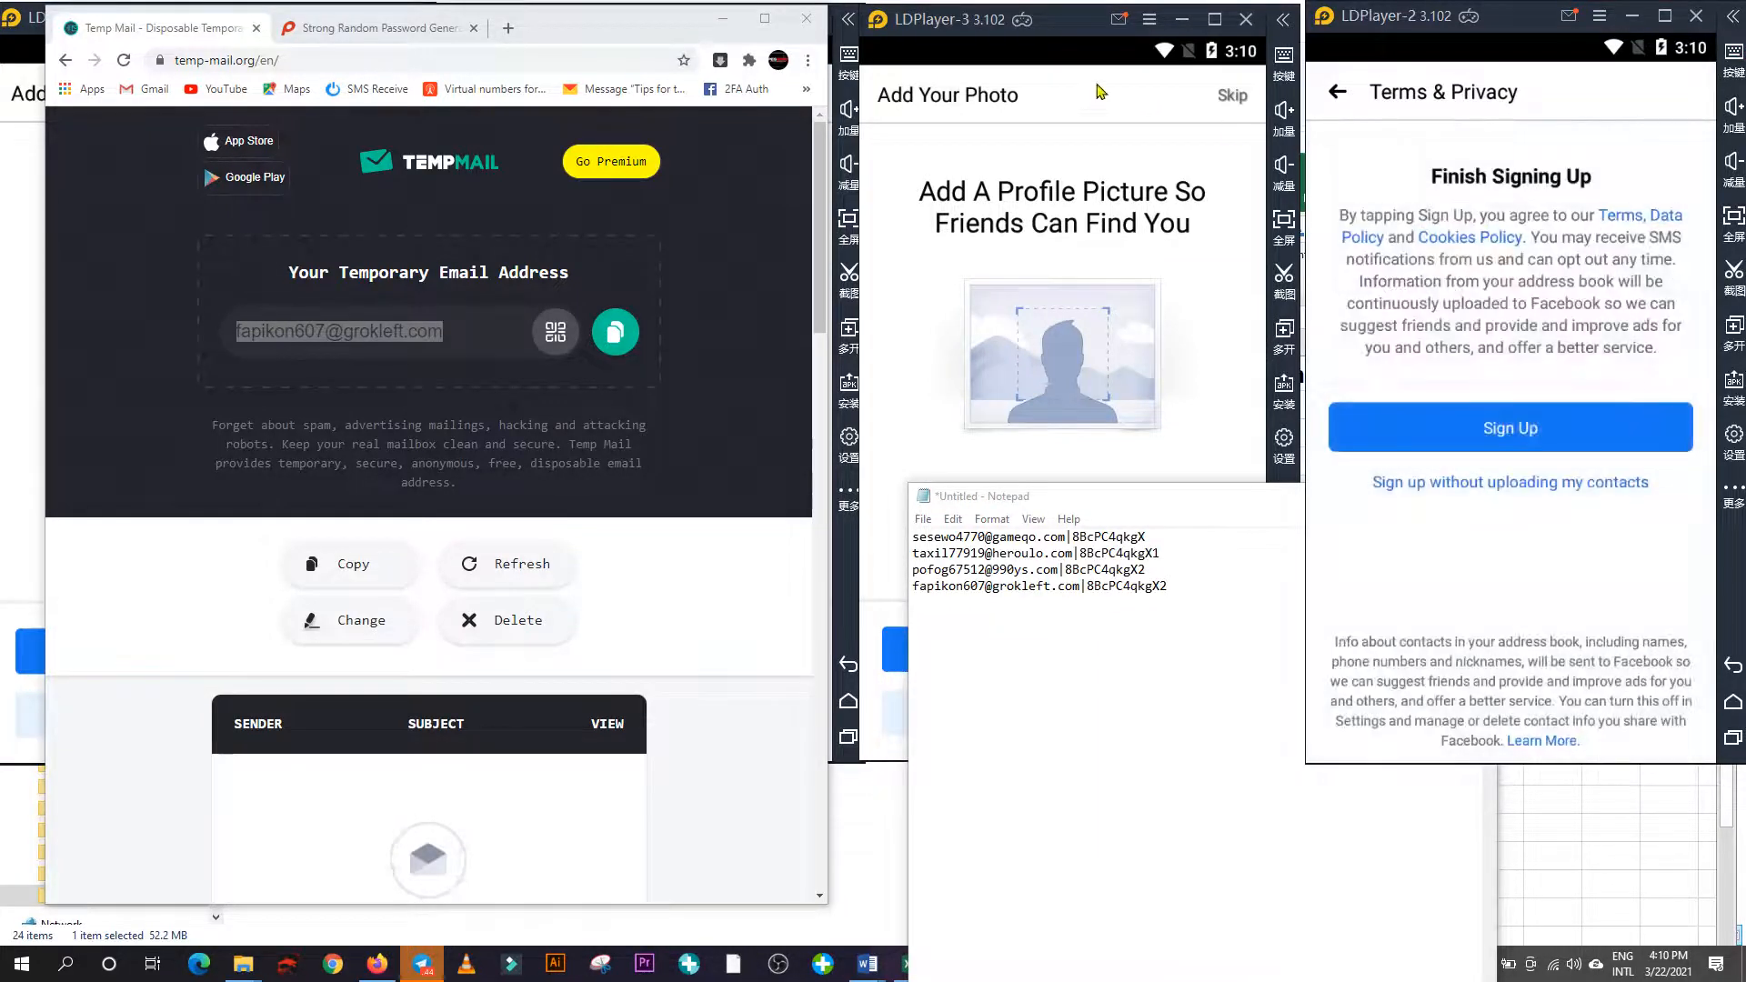
{"action": "left_click", "coordinate": [1065, 30]}
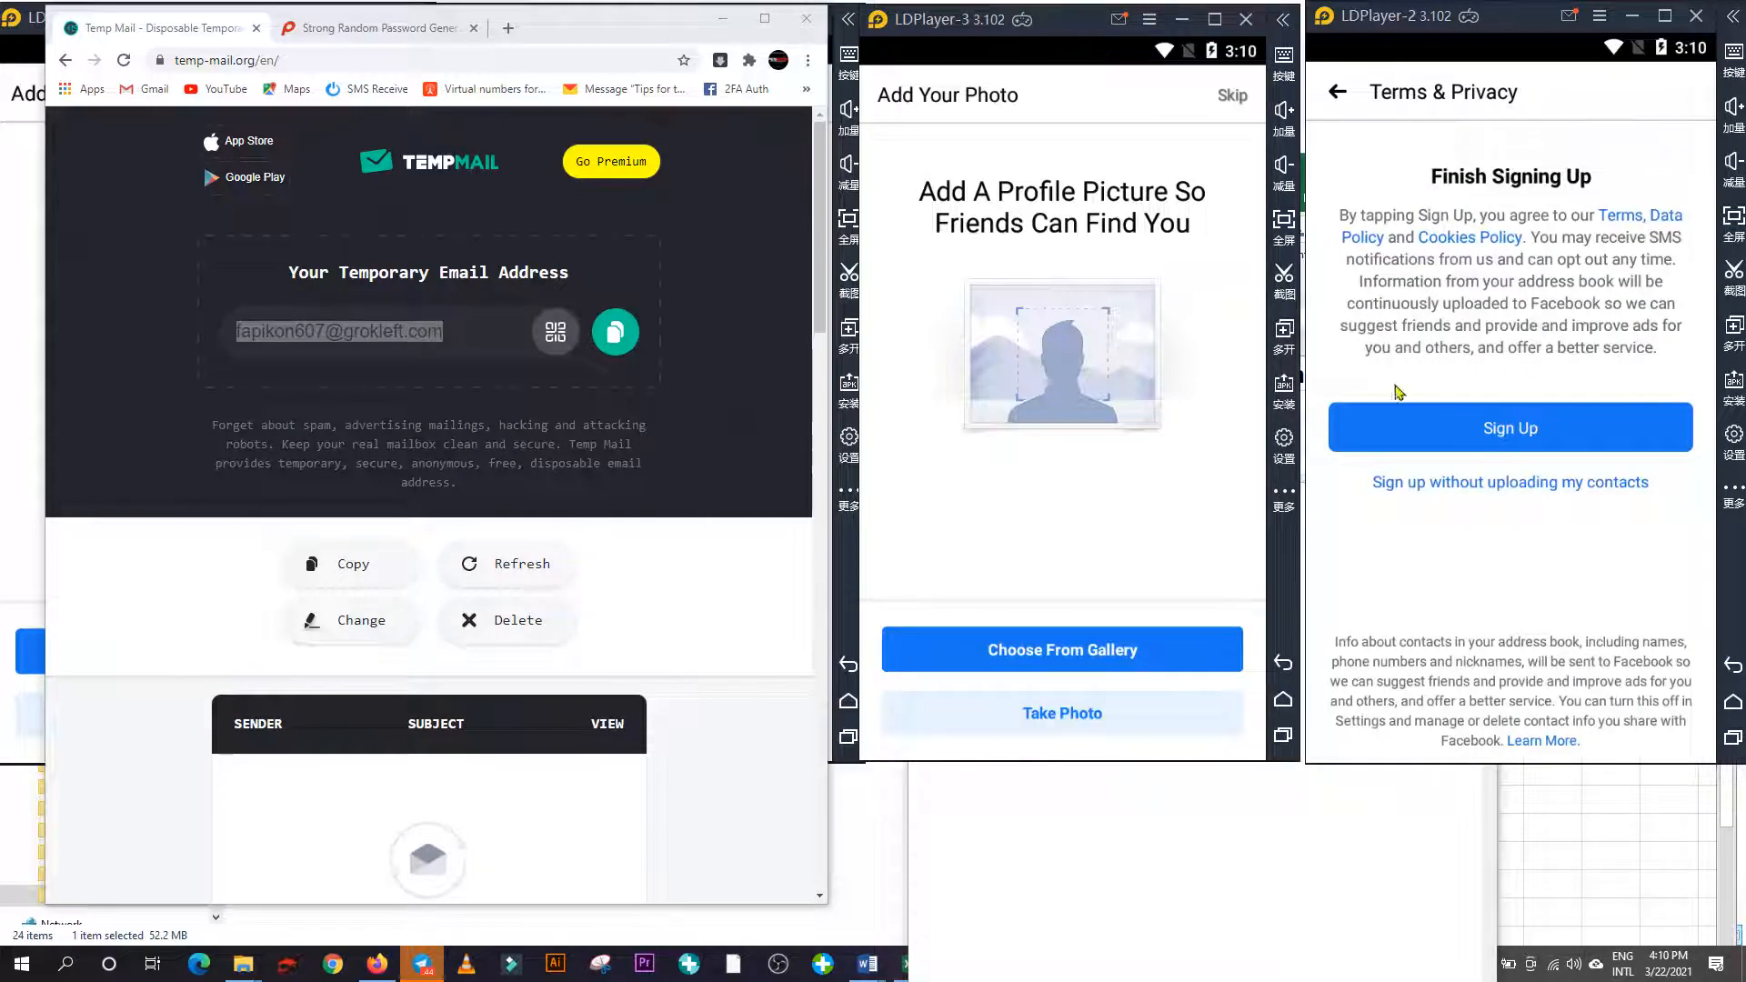
{"action": "left_click", "coordinate": [1489, 425]}
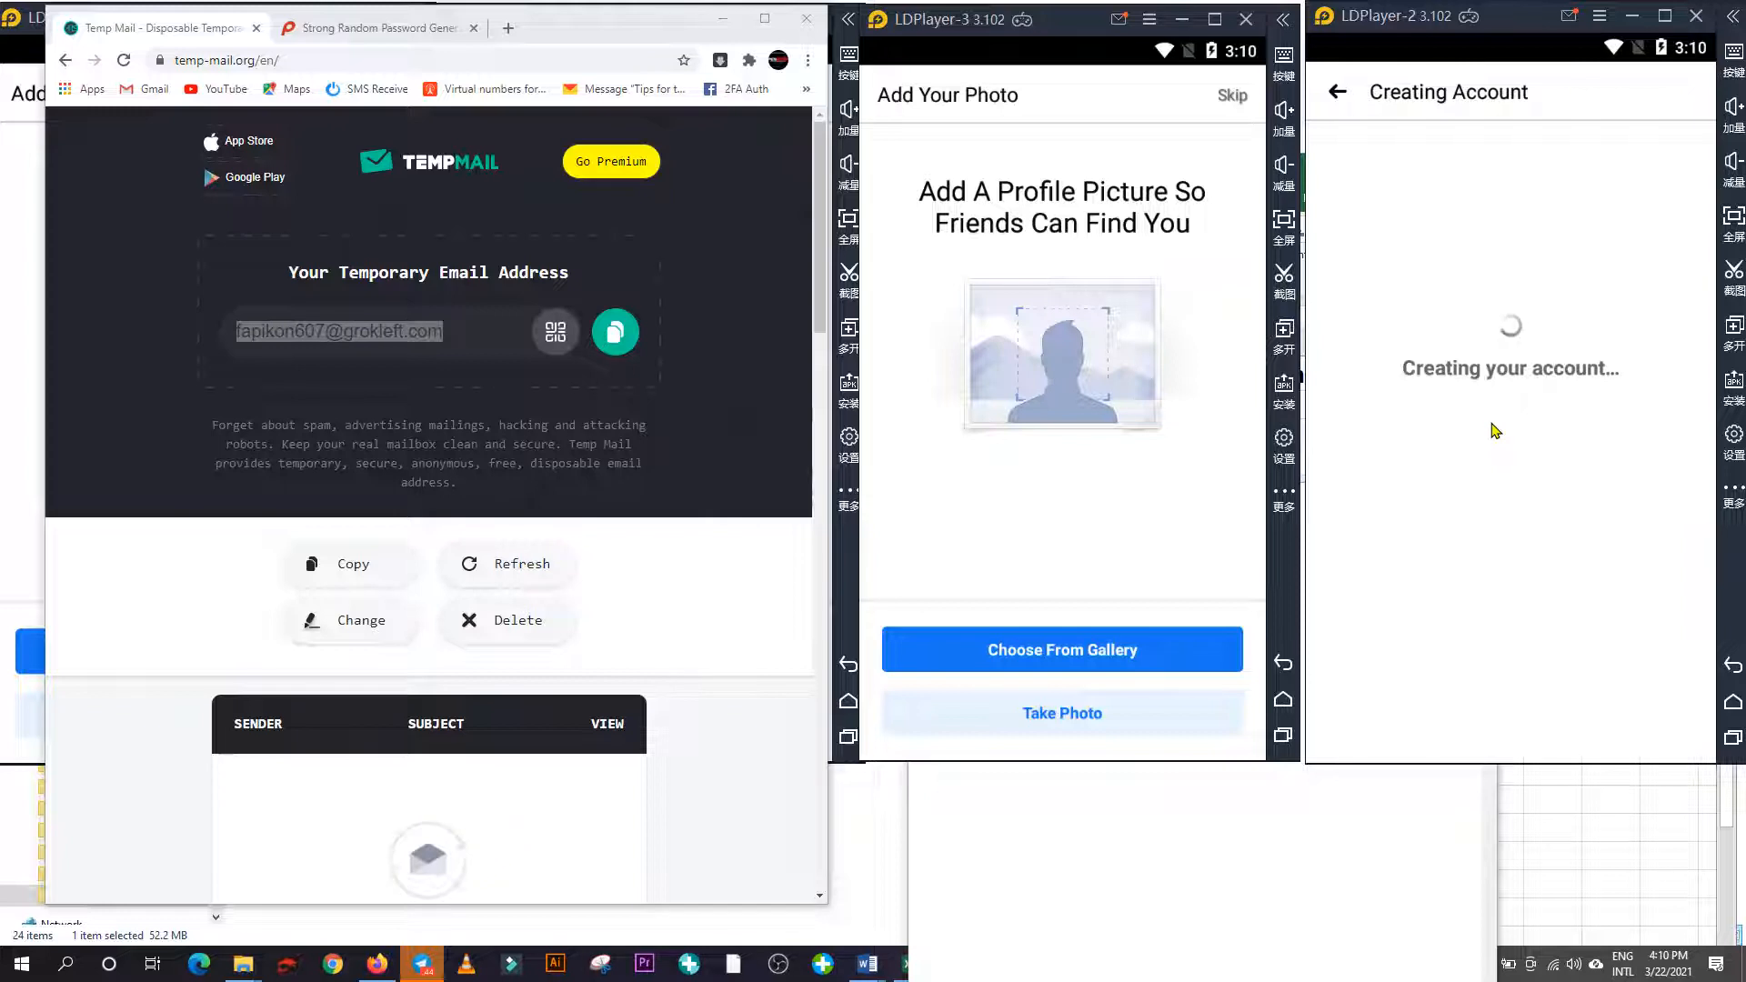
Check the Temp Mail inbox for the confirmation email and move the Notepad window over LDPlayer-2's lower part.
{"action": "scroll", "coordinate": [546, 549], "scroll_direction": "down", "scroll_amount": 4}
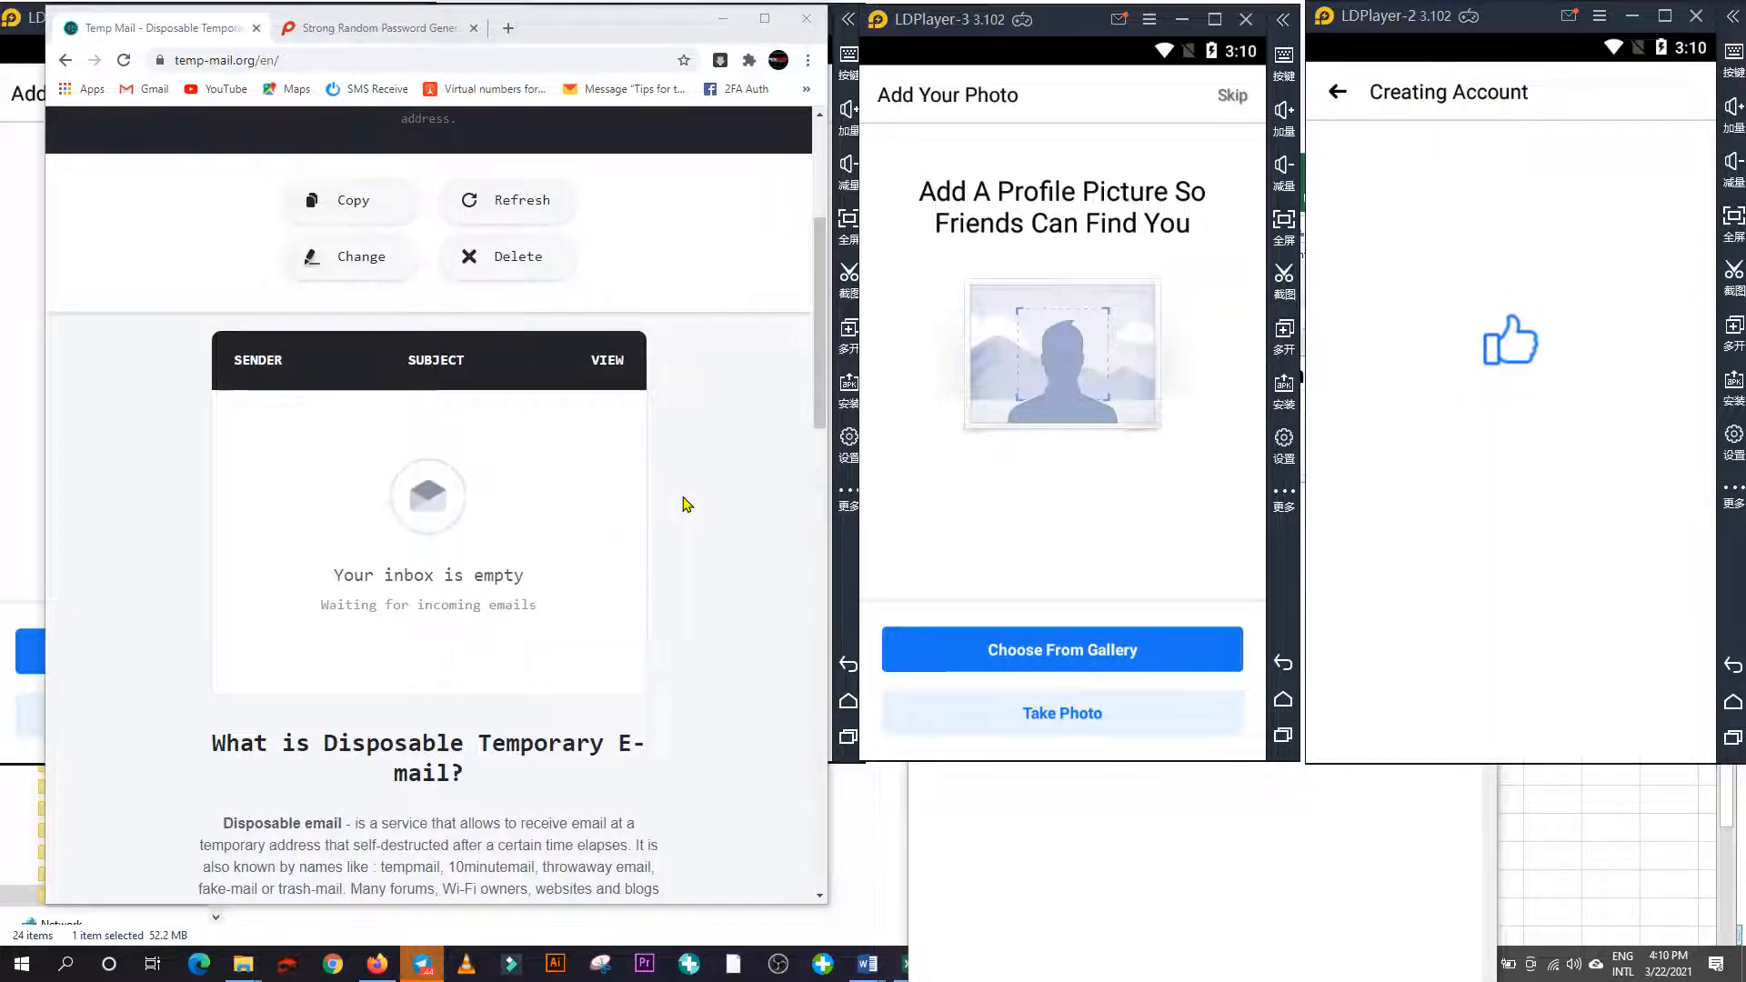
{"action": "scroll", "coordinate": [615, 455], "scroll_direction": "up", "scroll_amount": 2}
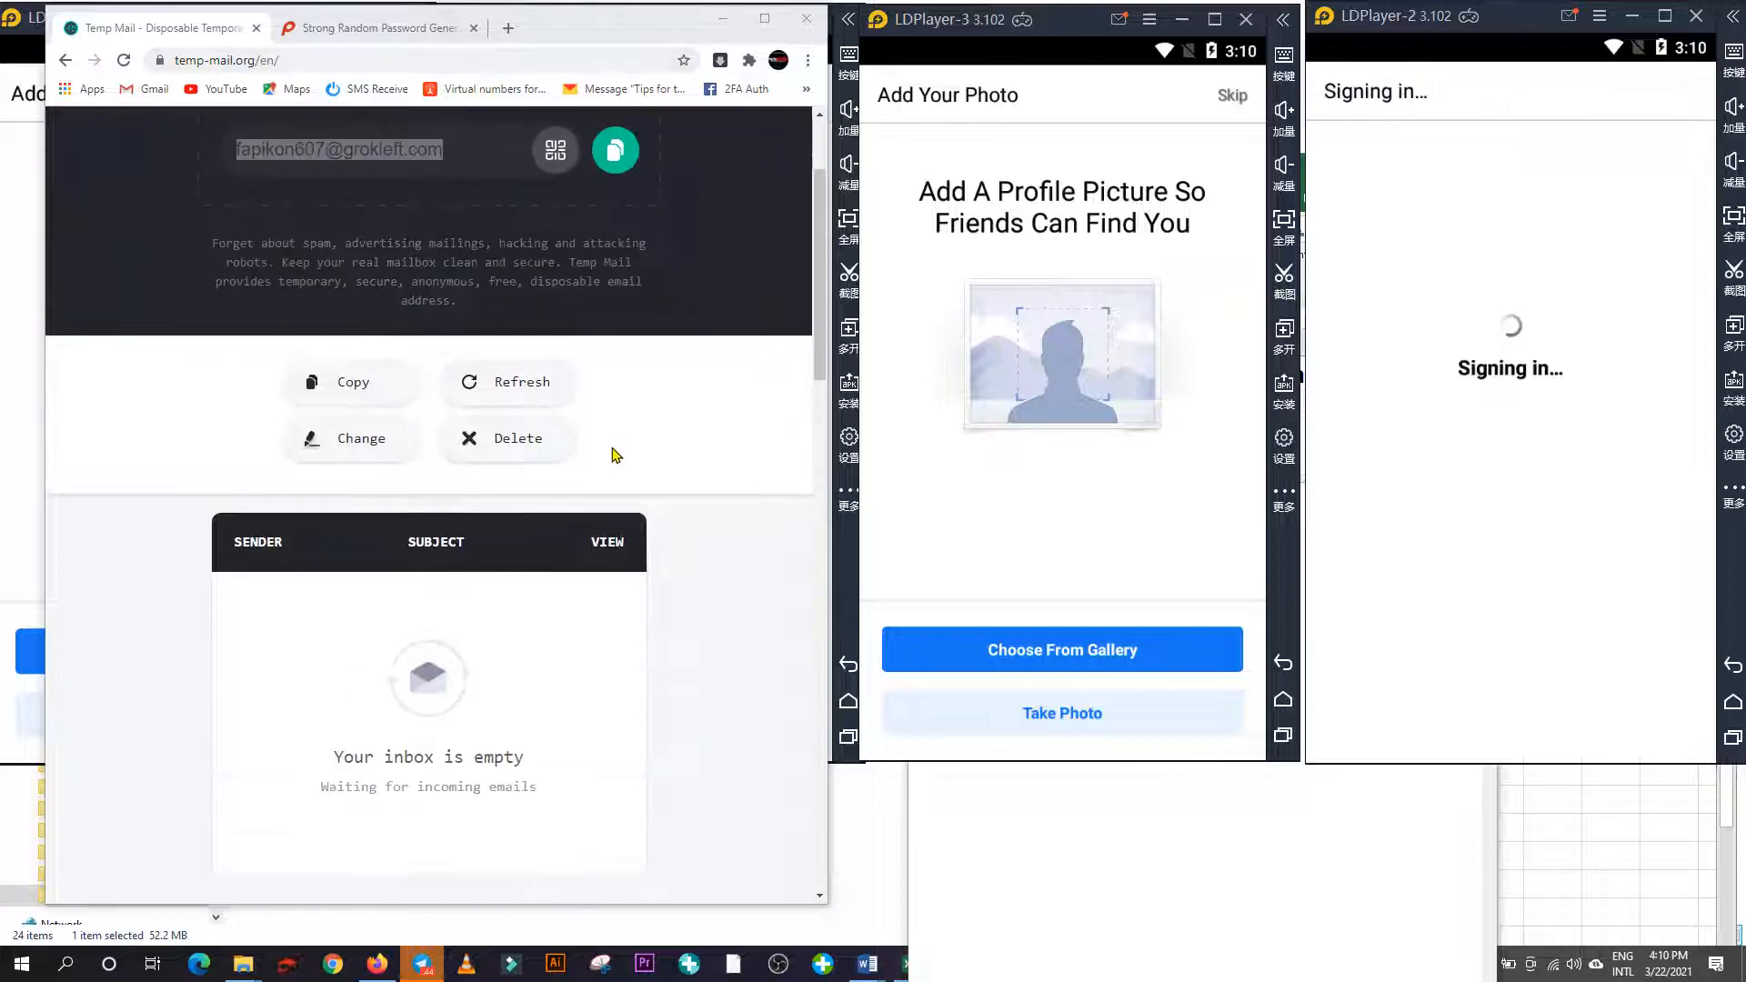
{"action": "scroll", "coordinate": [614, 455], "scroll_direction": "down", "scroll_amount": 2}
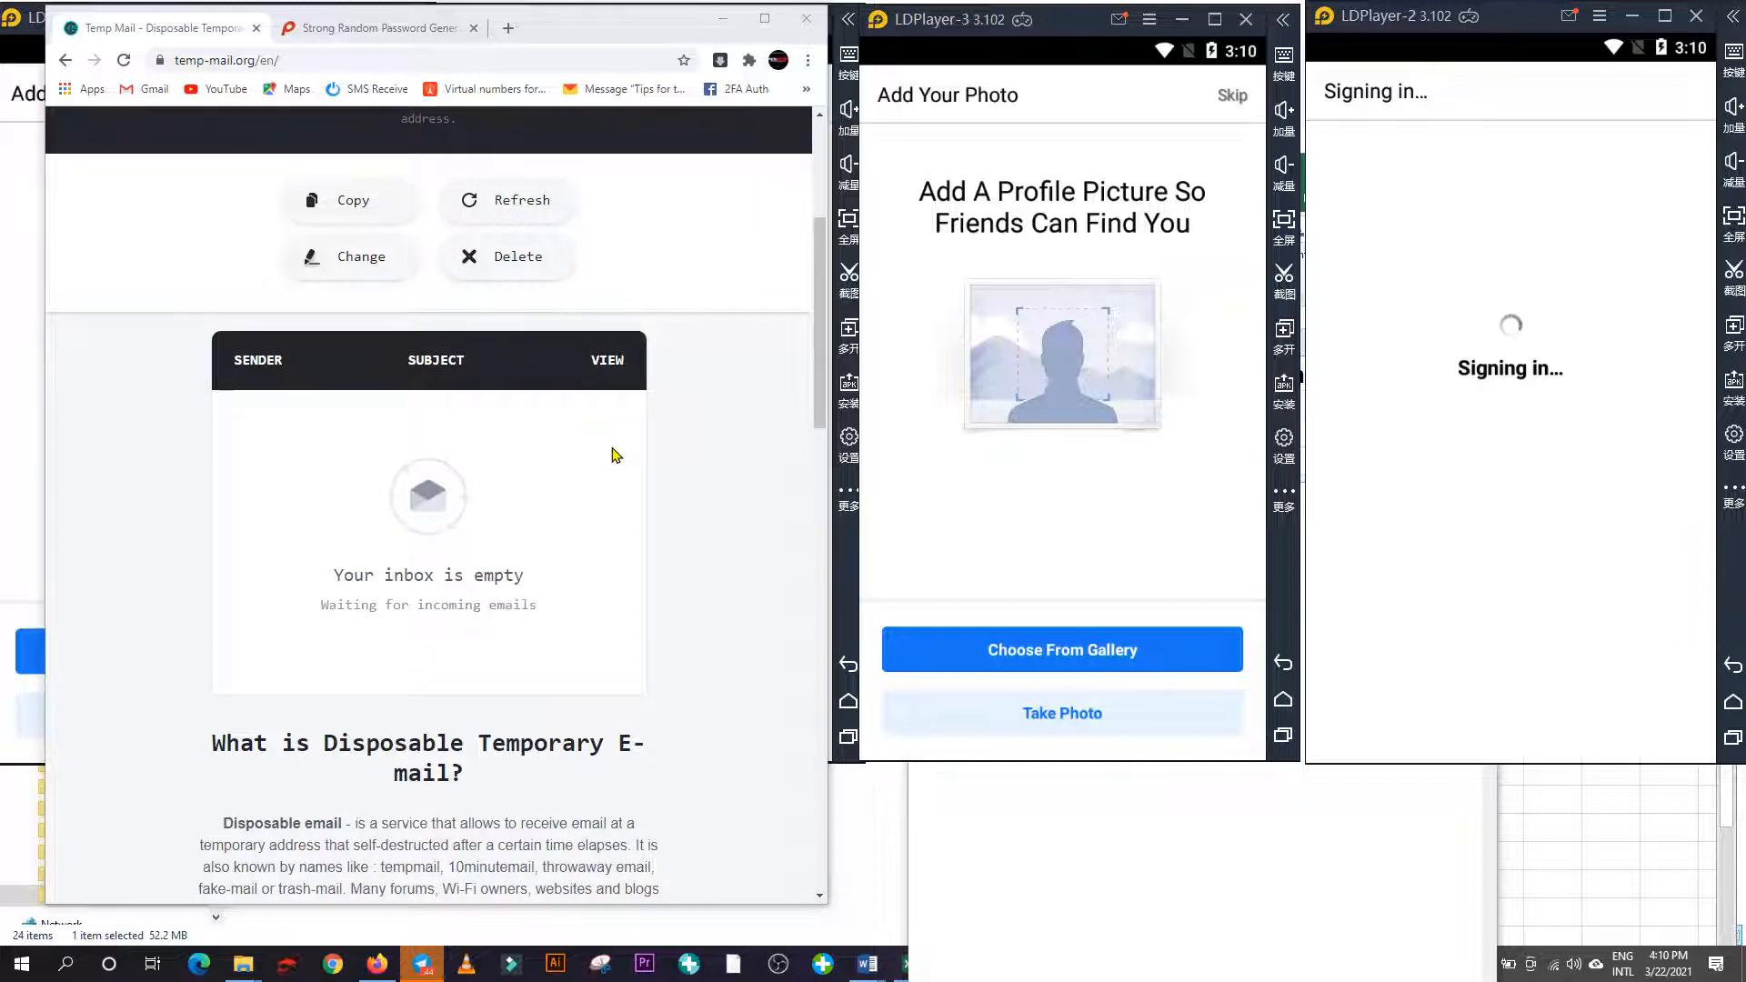
{"action": "left_click", "coordinate": [1021, 837]}
{"action": "left_click_drag", "start_coordinate": [1223, 507], "coordinate": [1501, 439]}
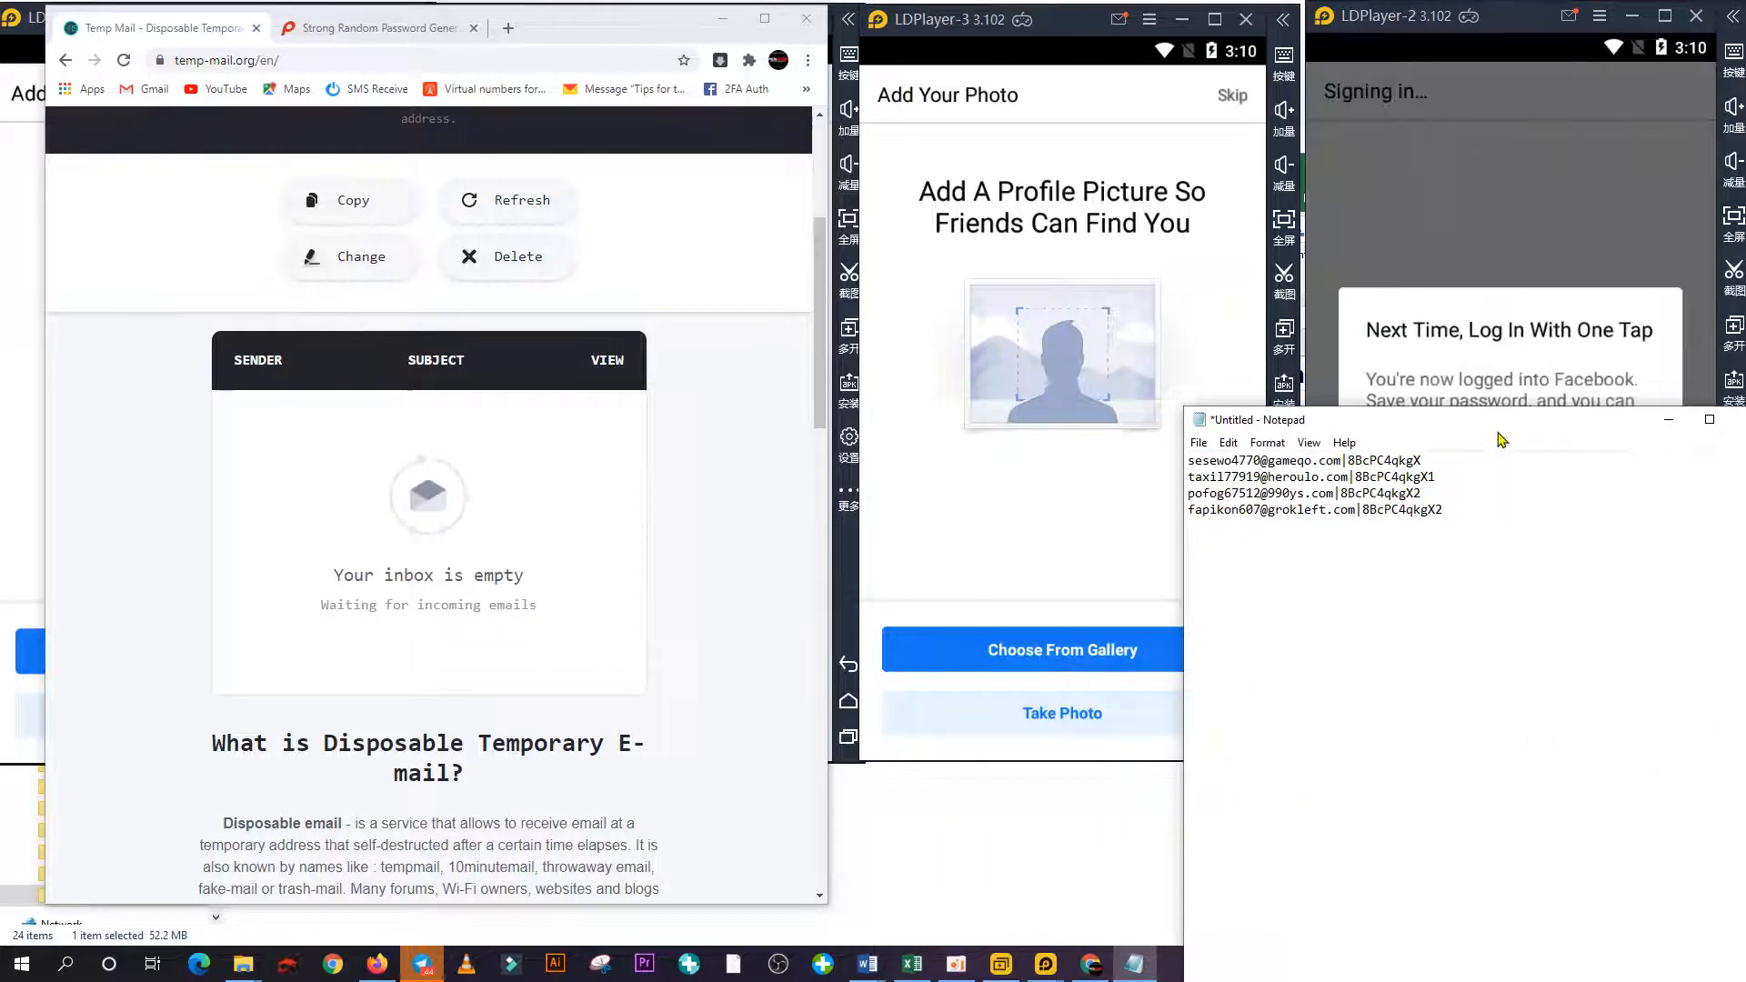
Save the password for one-tap login in LDPlayer-2, open the new Facebook email in Temp Mail and accept the credentials reminder.
{"action": "left_click", "coordinate": [1513, 320]}
{"action": "left_click", "coordinate": [1611, 494]}
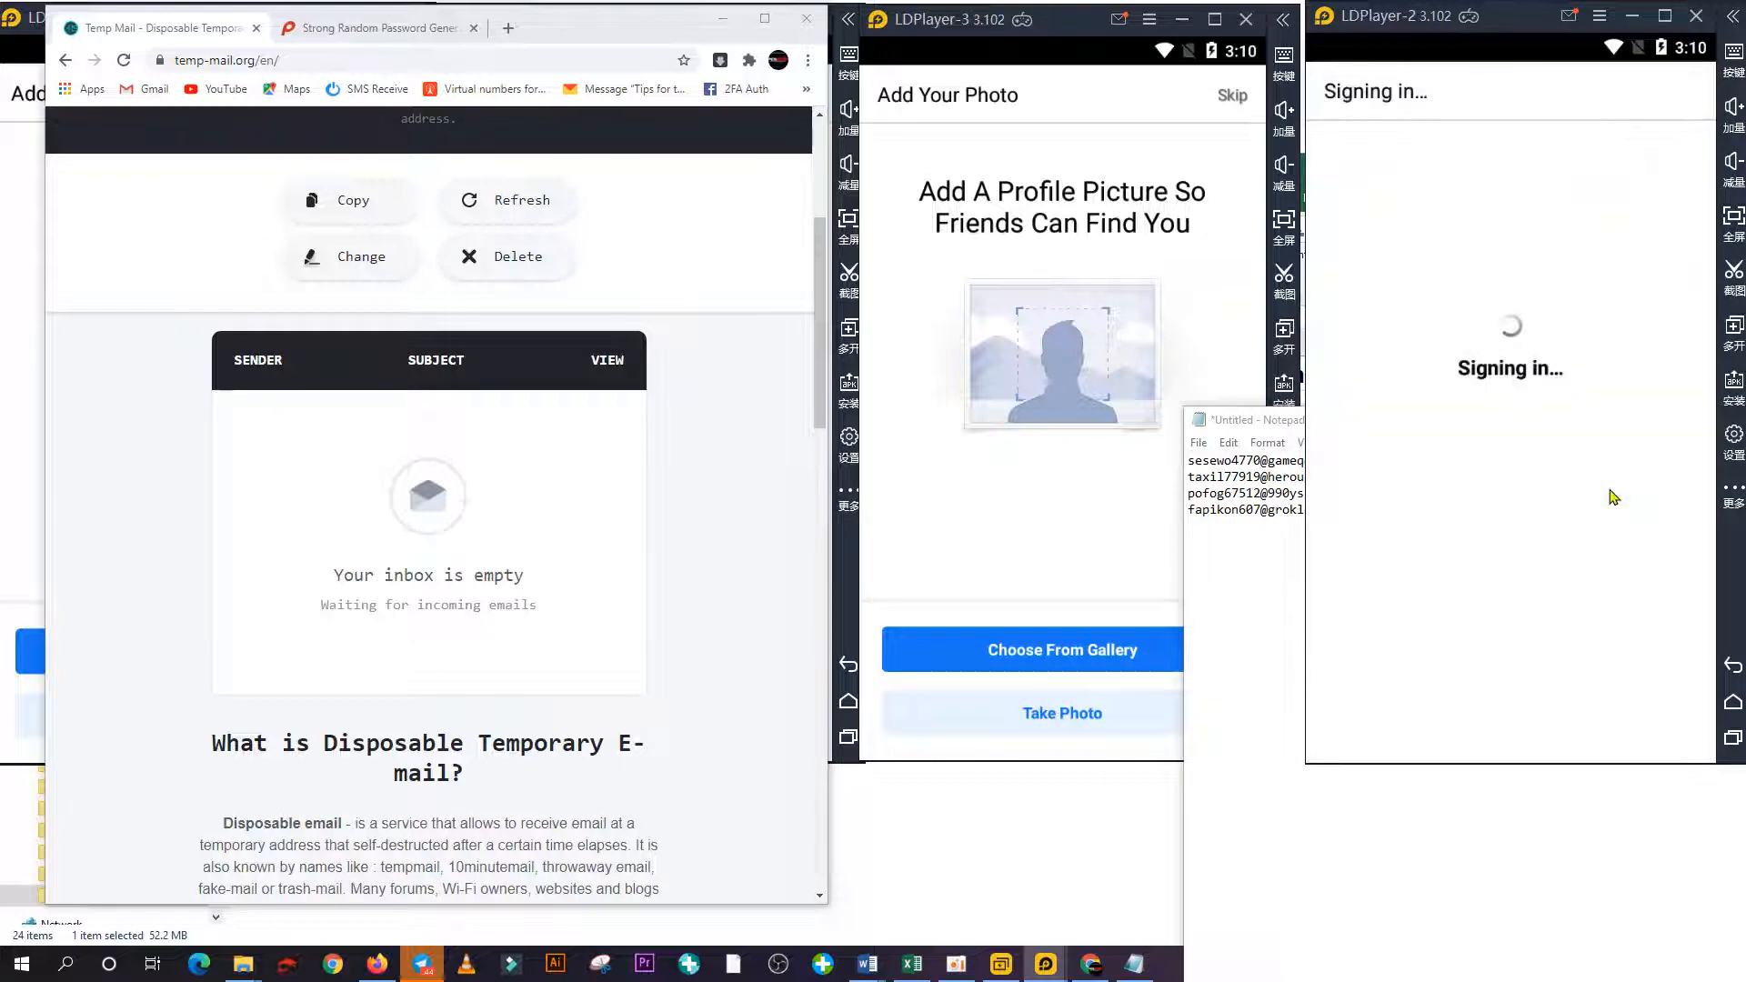
{"action": "left_click", "coordinate": [417, 425]}
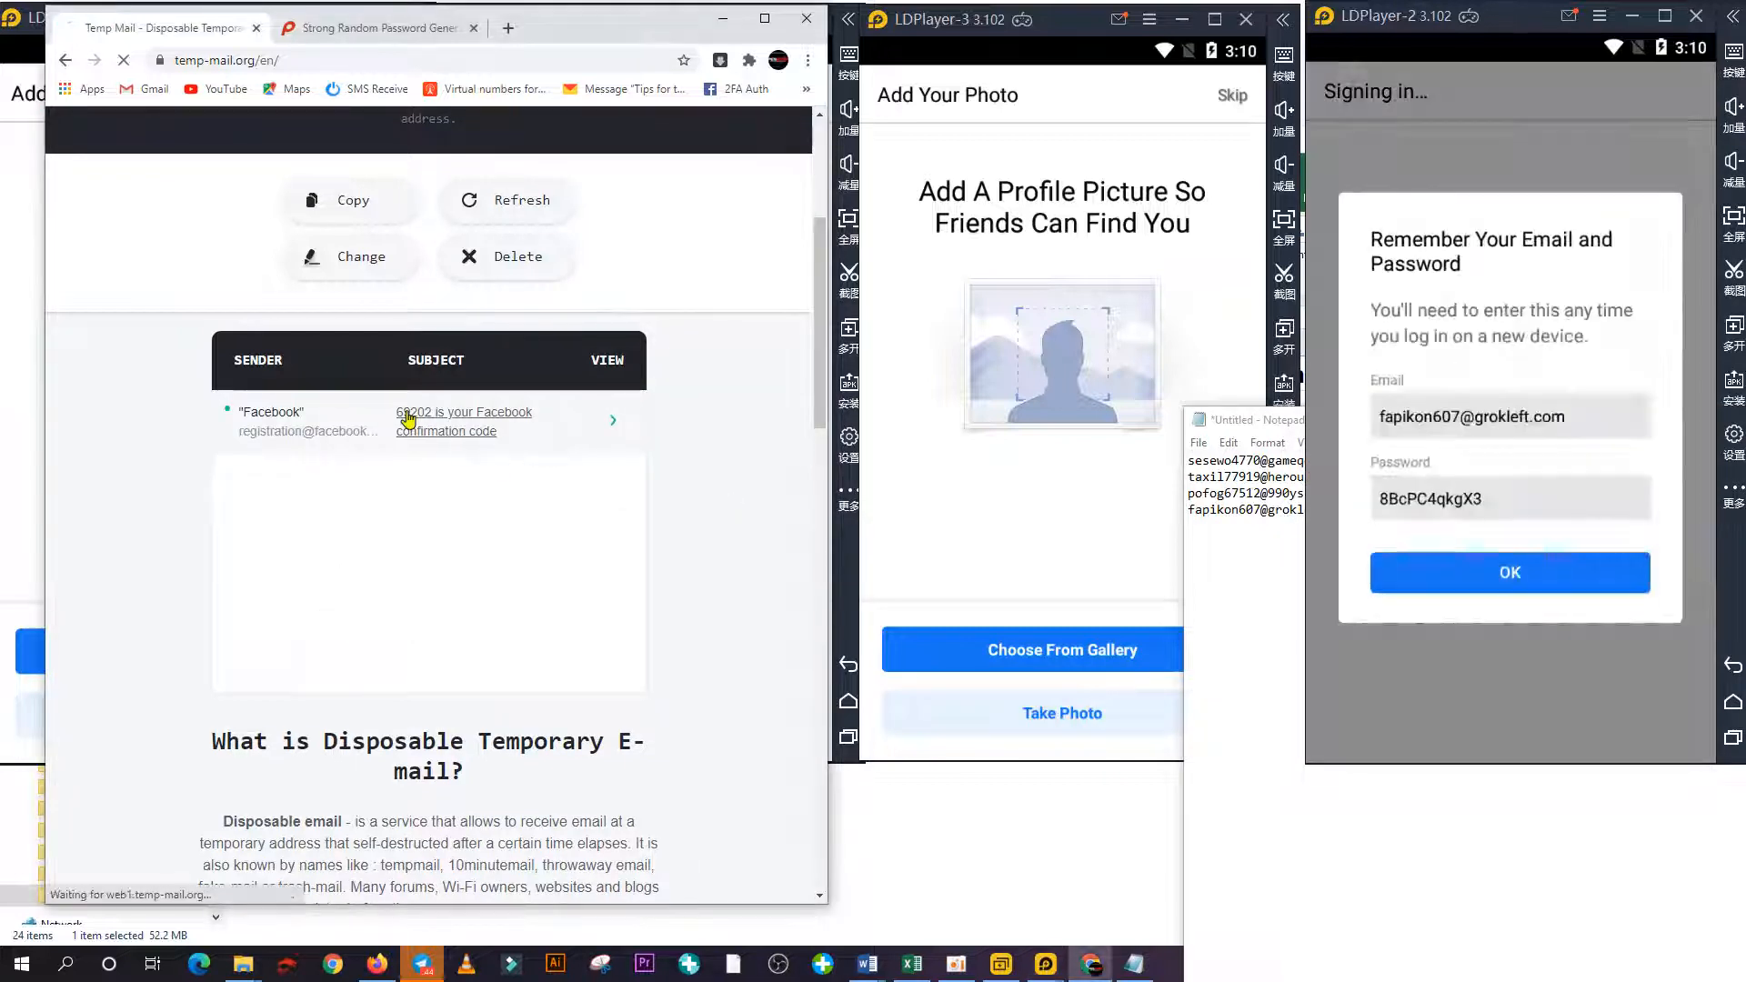
{"action": "left_click", "coordinate": [1510, 575]}
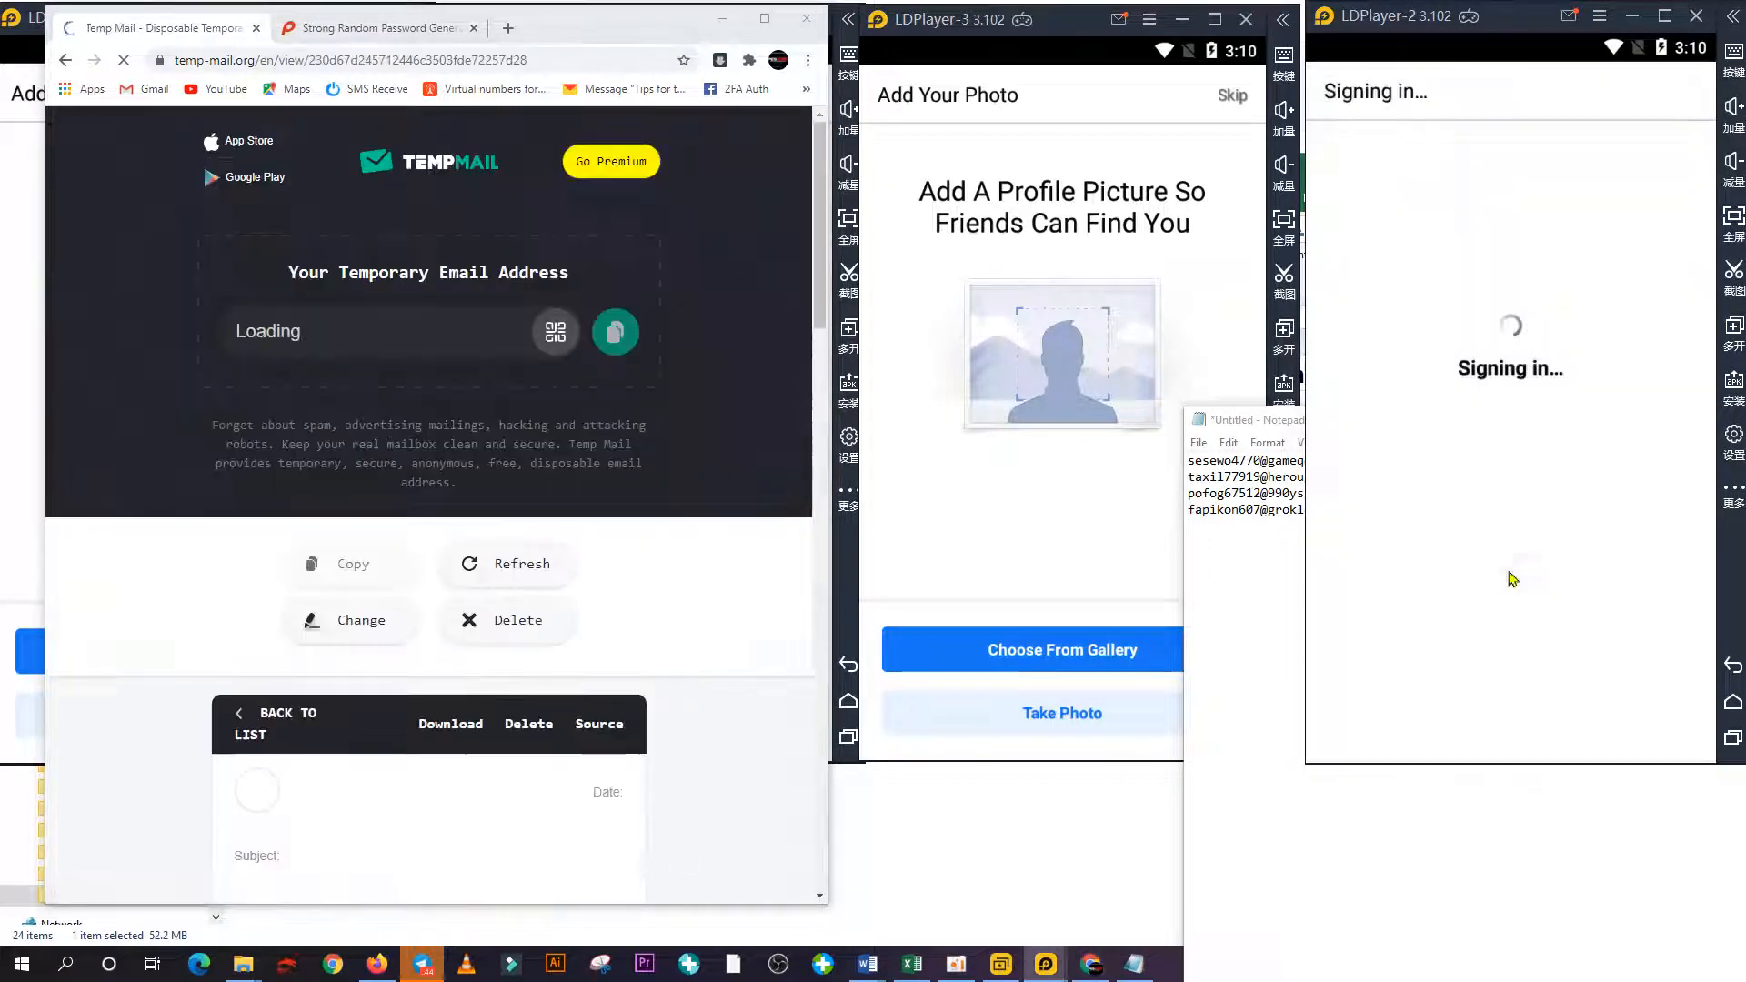
Copy the confirmation code from the Facebook email subject and confirm LDPlayer-2's account with it.
{"action": "scroll", "coordinate": [374, 727], "scroll_direction": "down", "scroll_amount": 2}
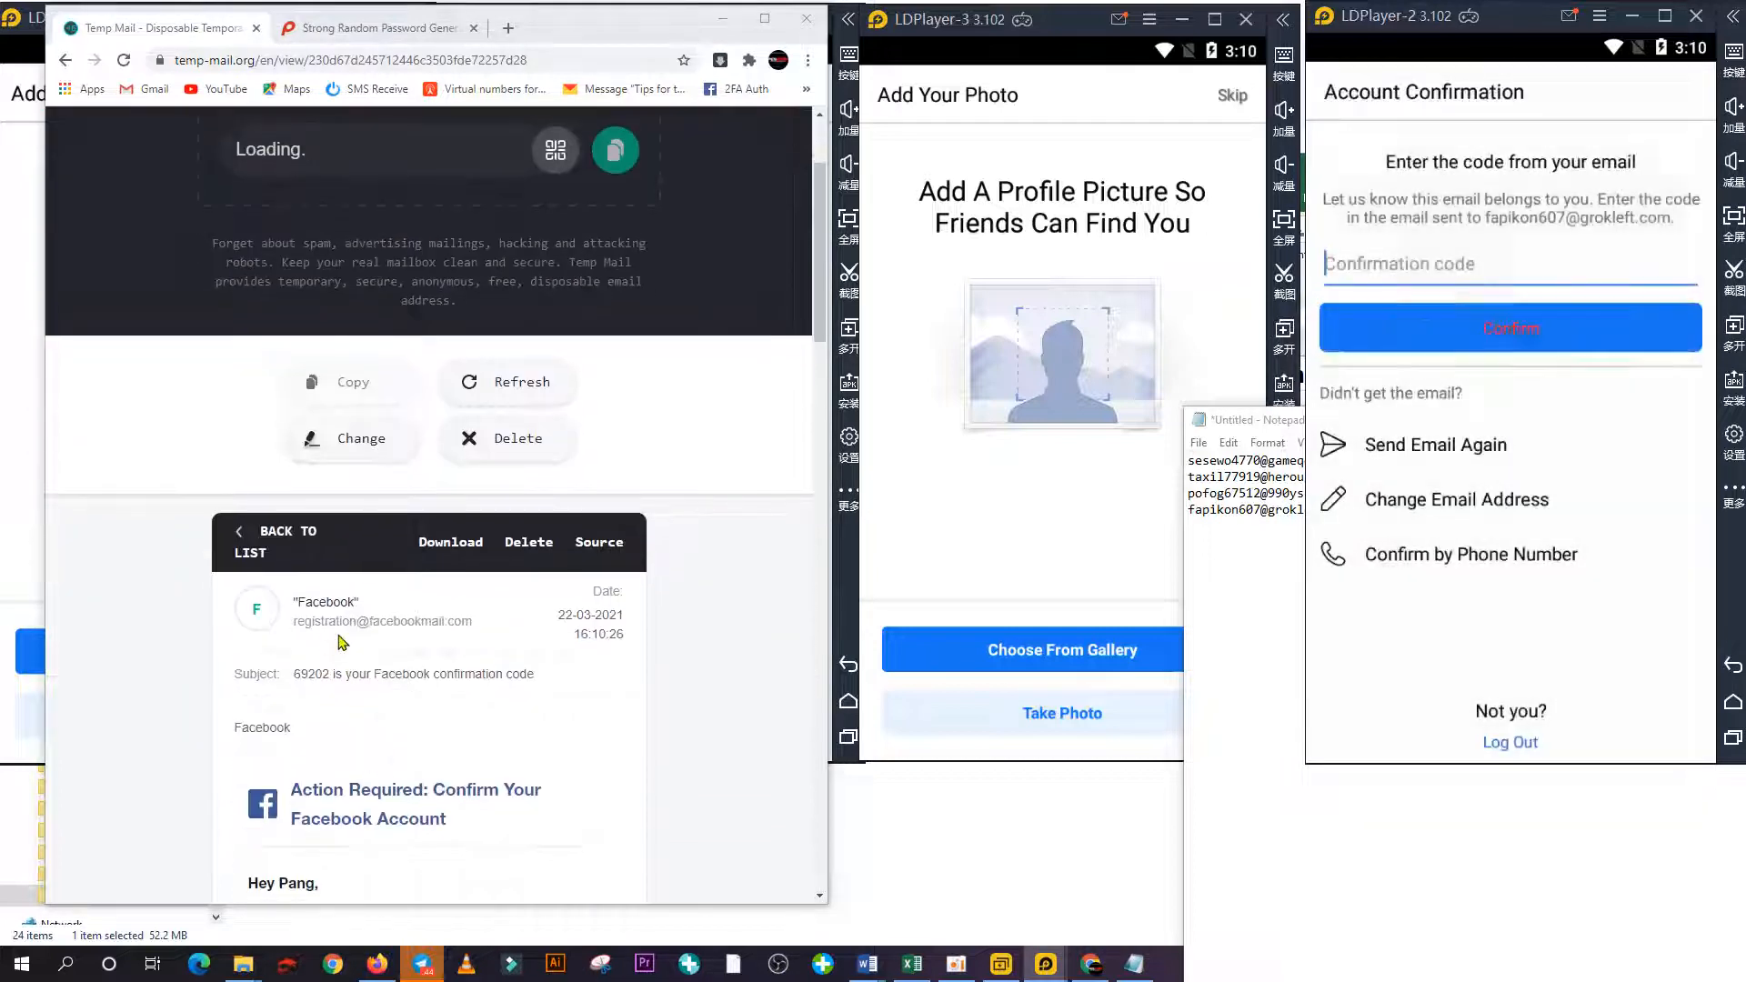
{"action": "left_click_drag", "start_coordinate": [329, 673], "coordinate": [295, 673]}
{"action": "right_click", "coordinate": [300, 674]}
{"action": "left_click", "coordinate": [336, 688]}
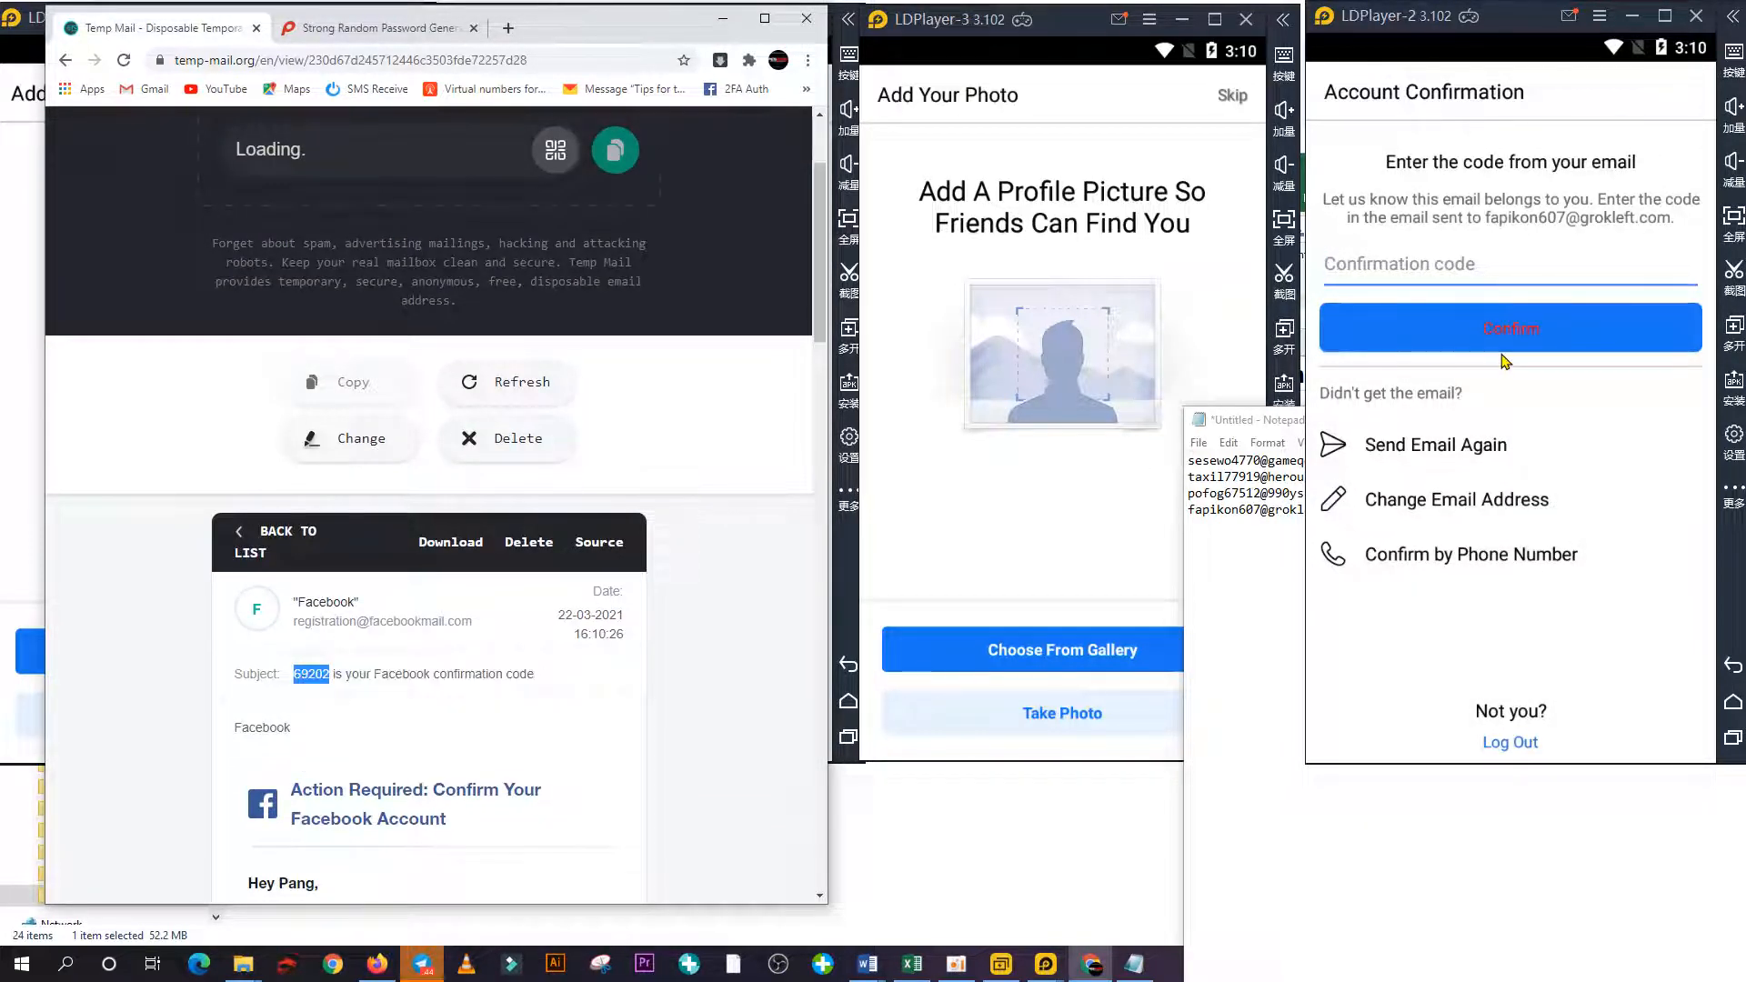
{"action": "left_click", "coordinate": [1476, 266]}
{"action": "key", "text": "ctrl+v"}
{"action": "left_click", "coordinate": [1512, 334]}
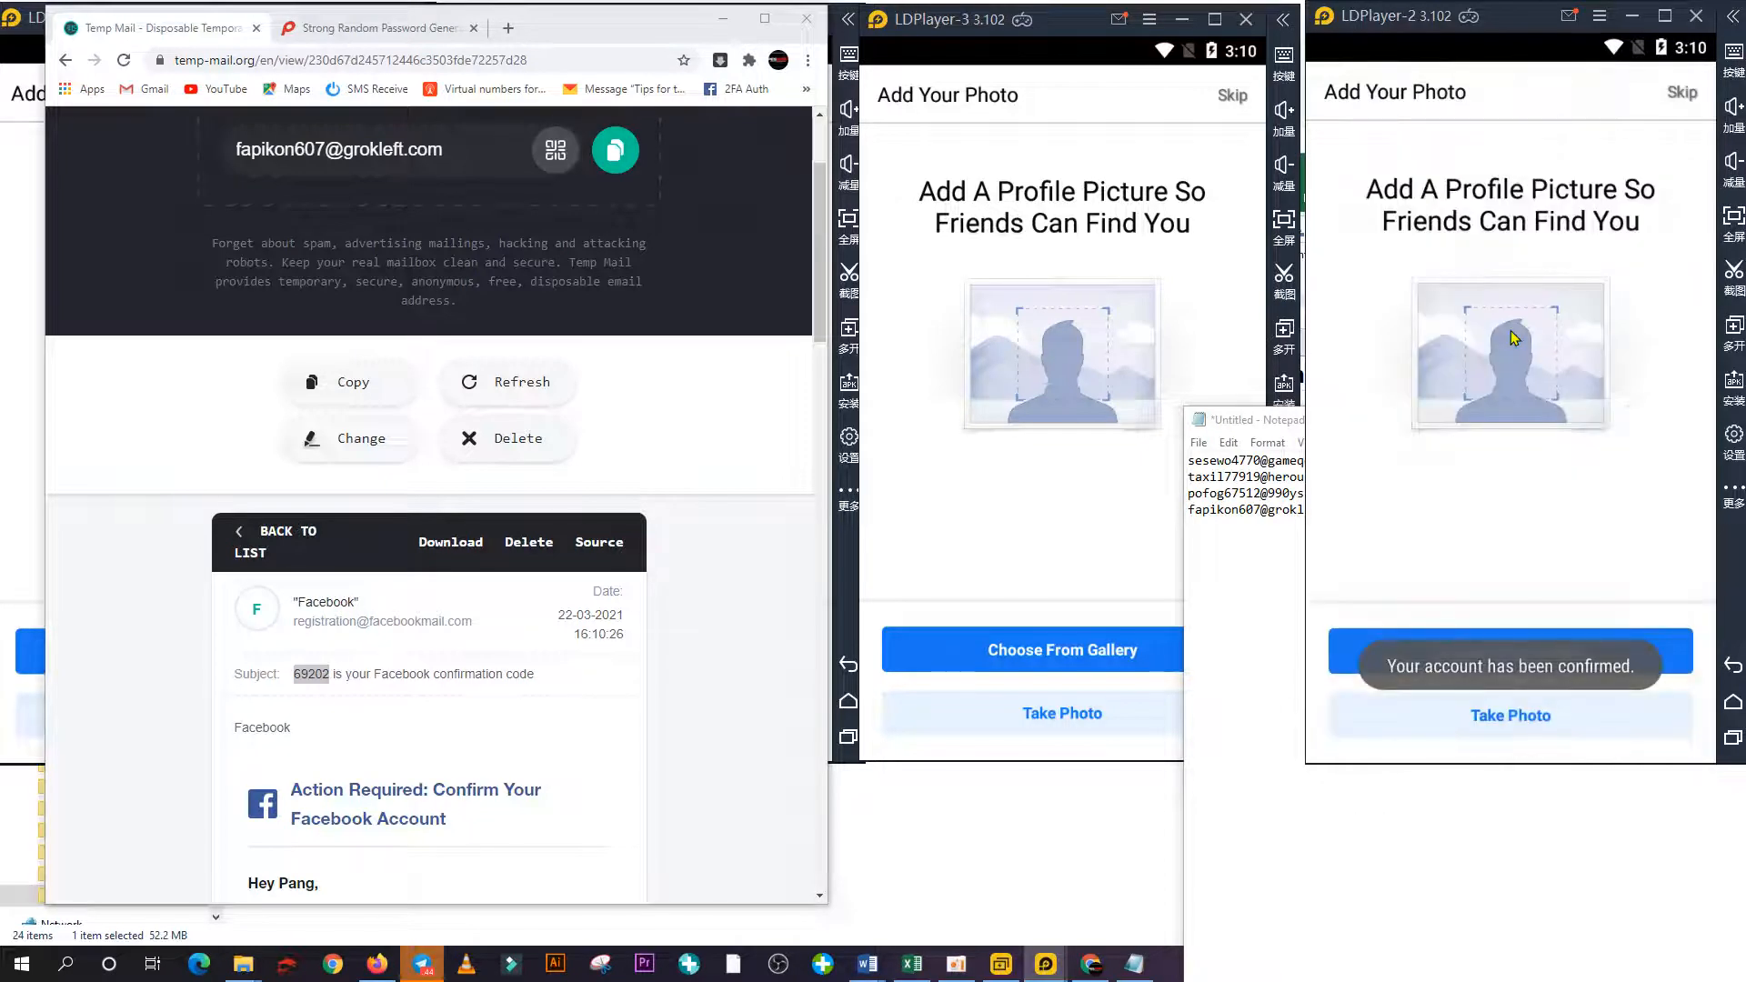
Minimize the browser to uncover all four emulators, and skip the profile photo and add-friends screens in LDPlayer.
{"action": "left_click", "coordinate": [1119, 540]}
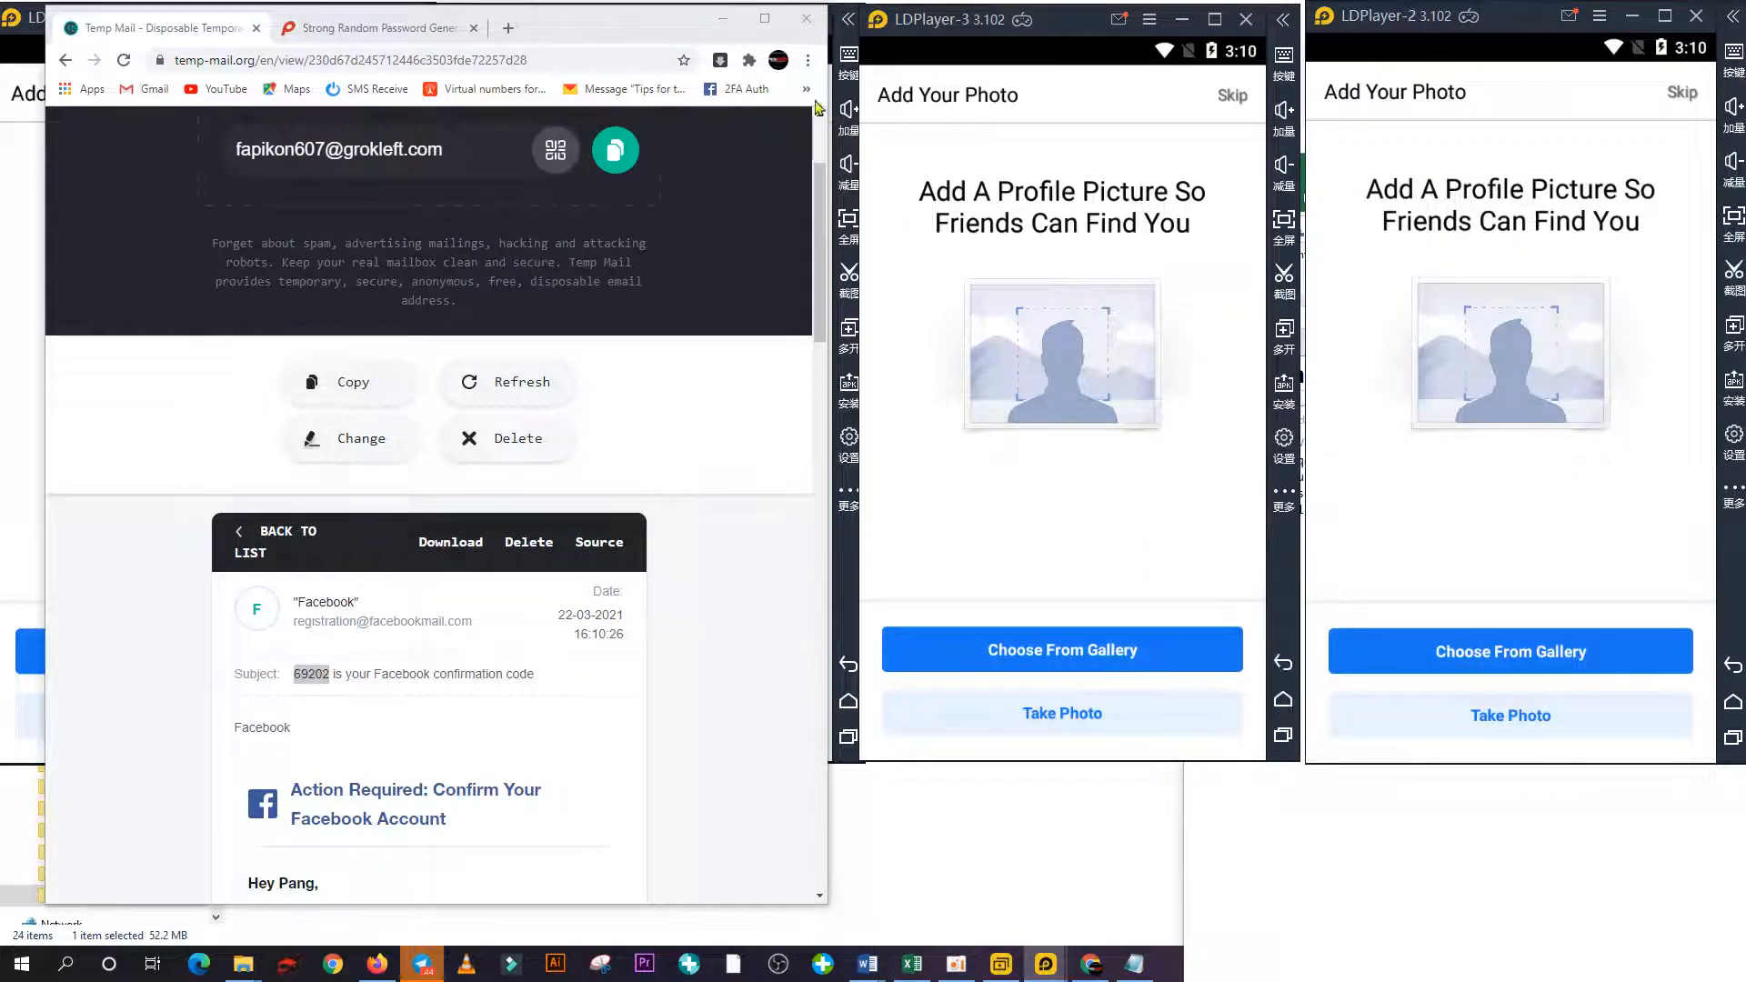
{"action": "left_click", "coordinate": [726, 21]}
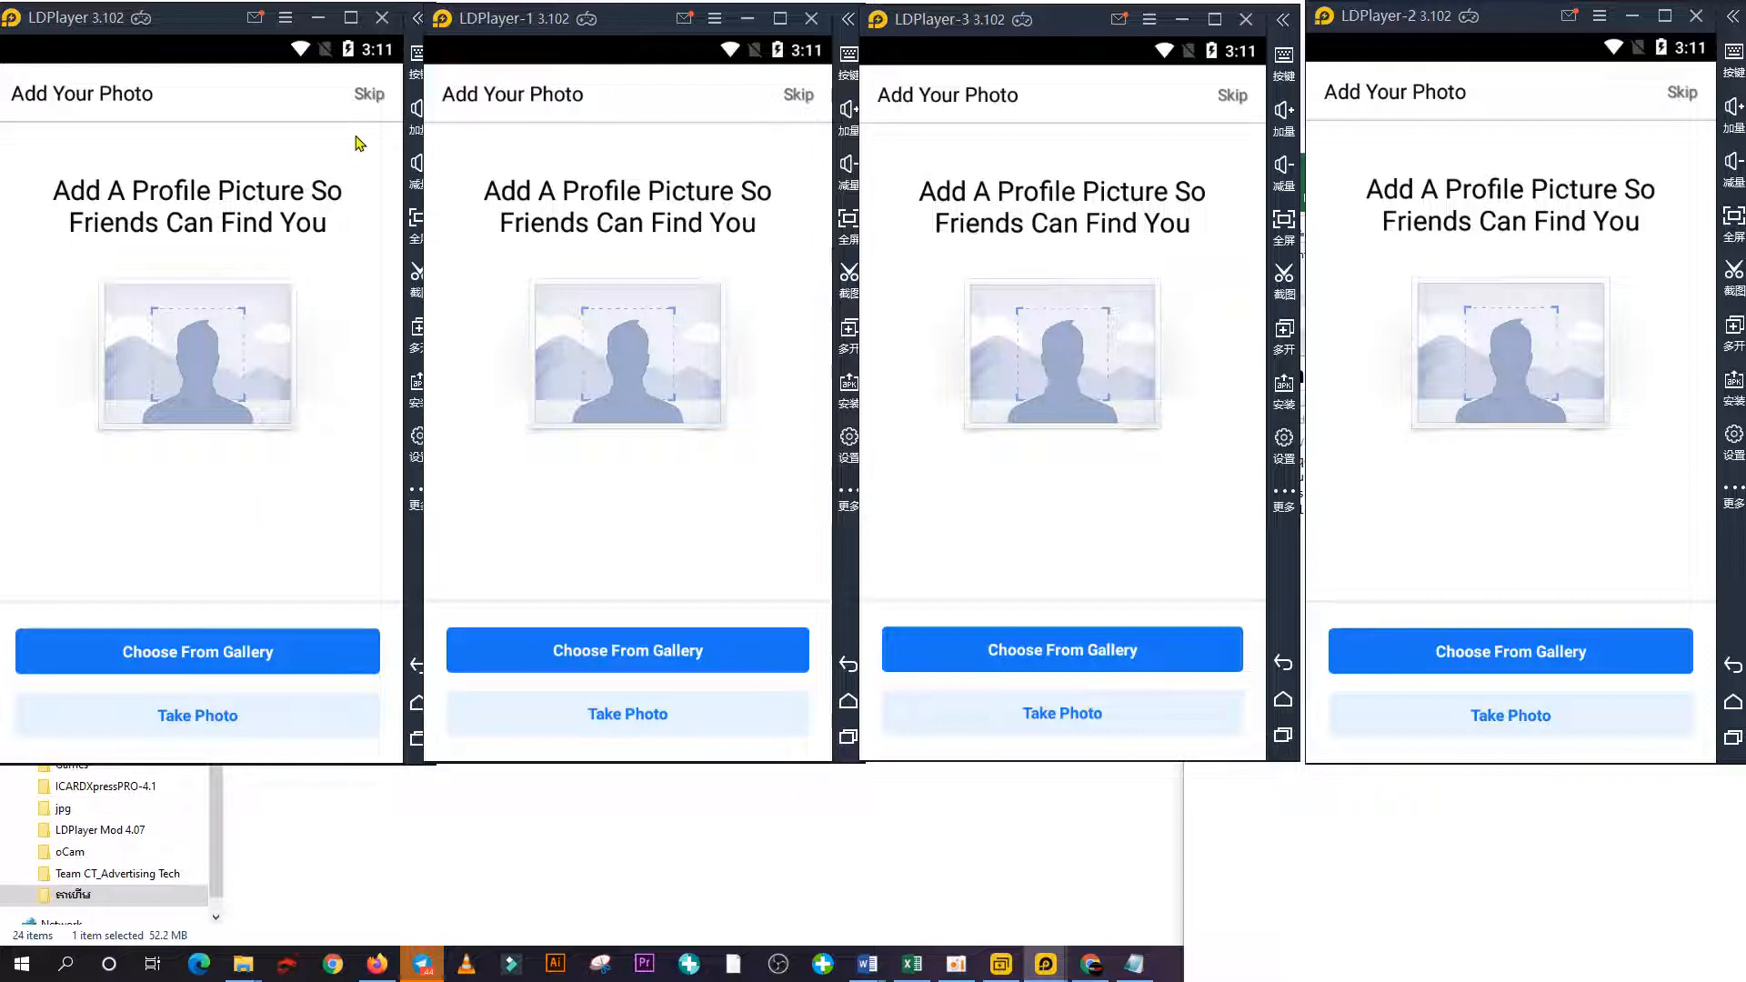
{"action": "left_click", "coordinate": [367, 97]}
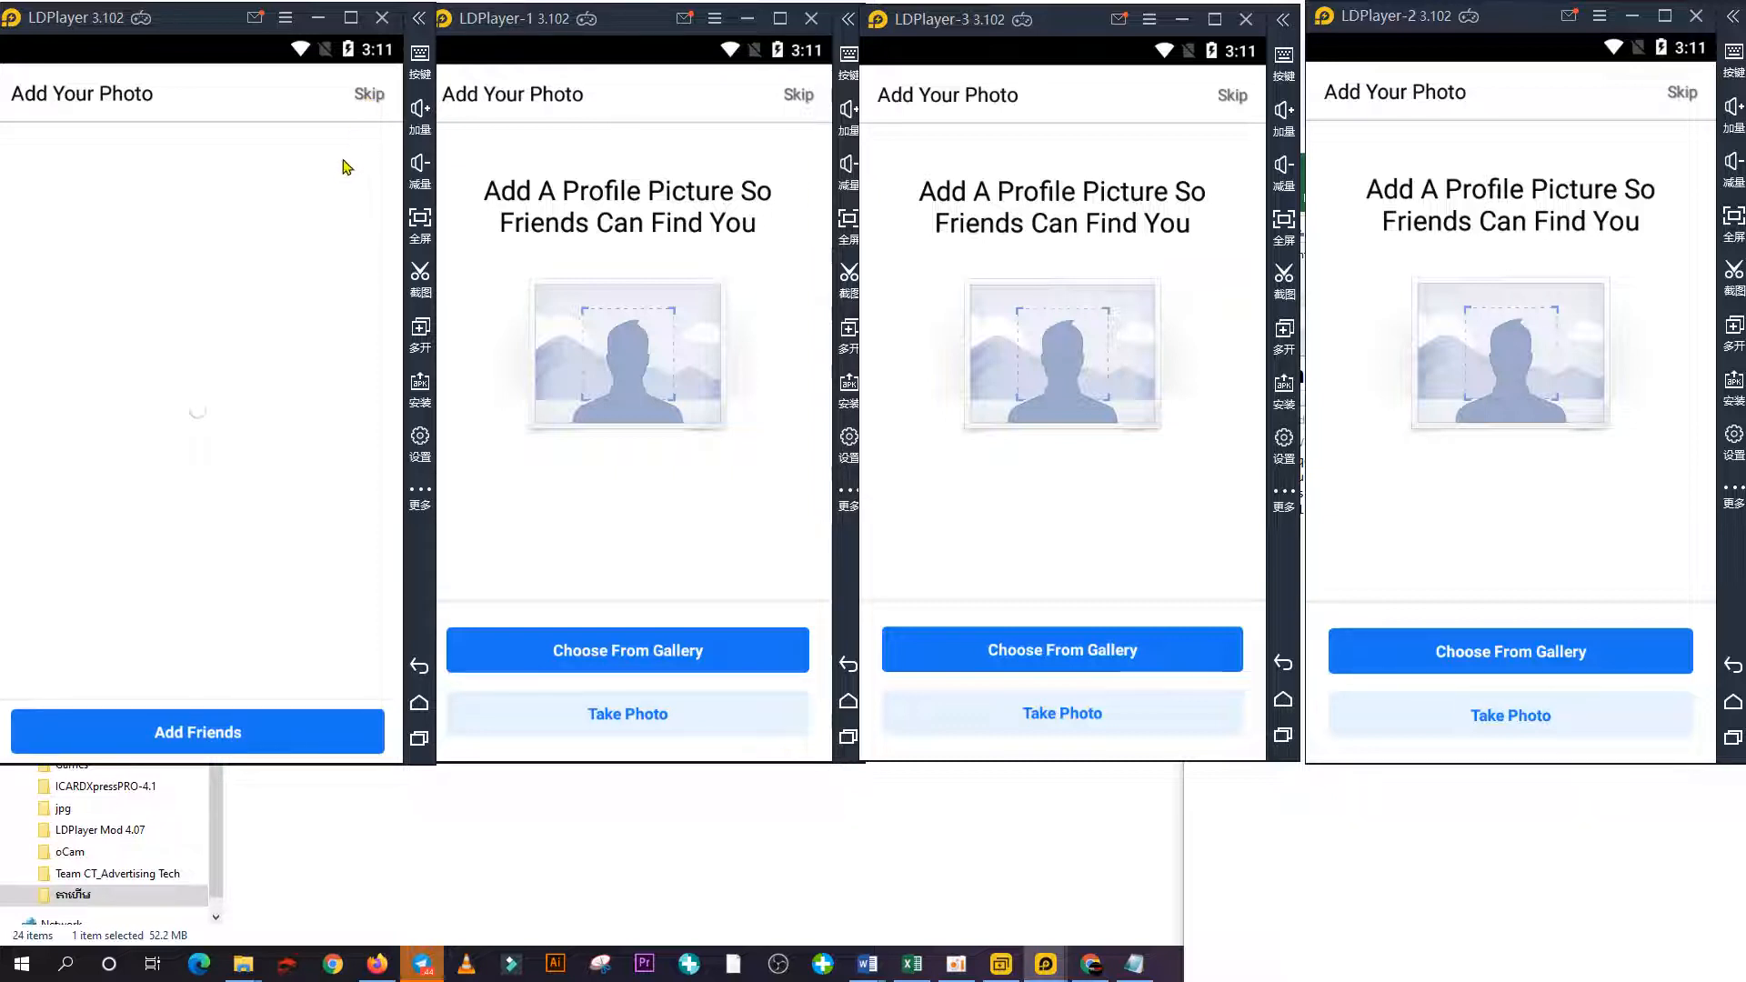
{"action": "left_click", "coordinate": [370, 96]}
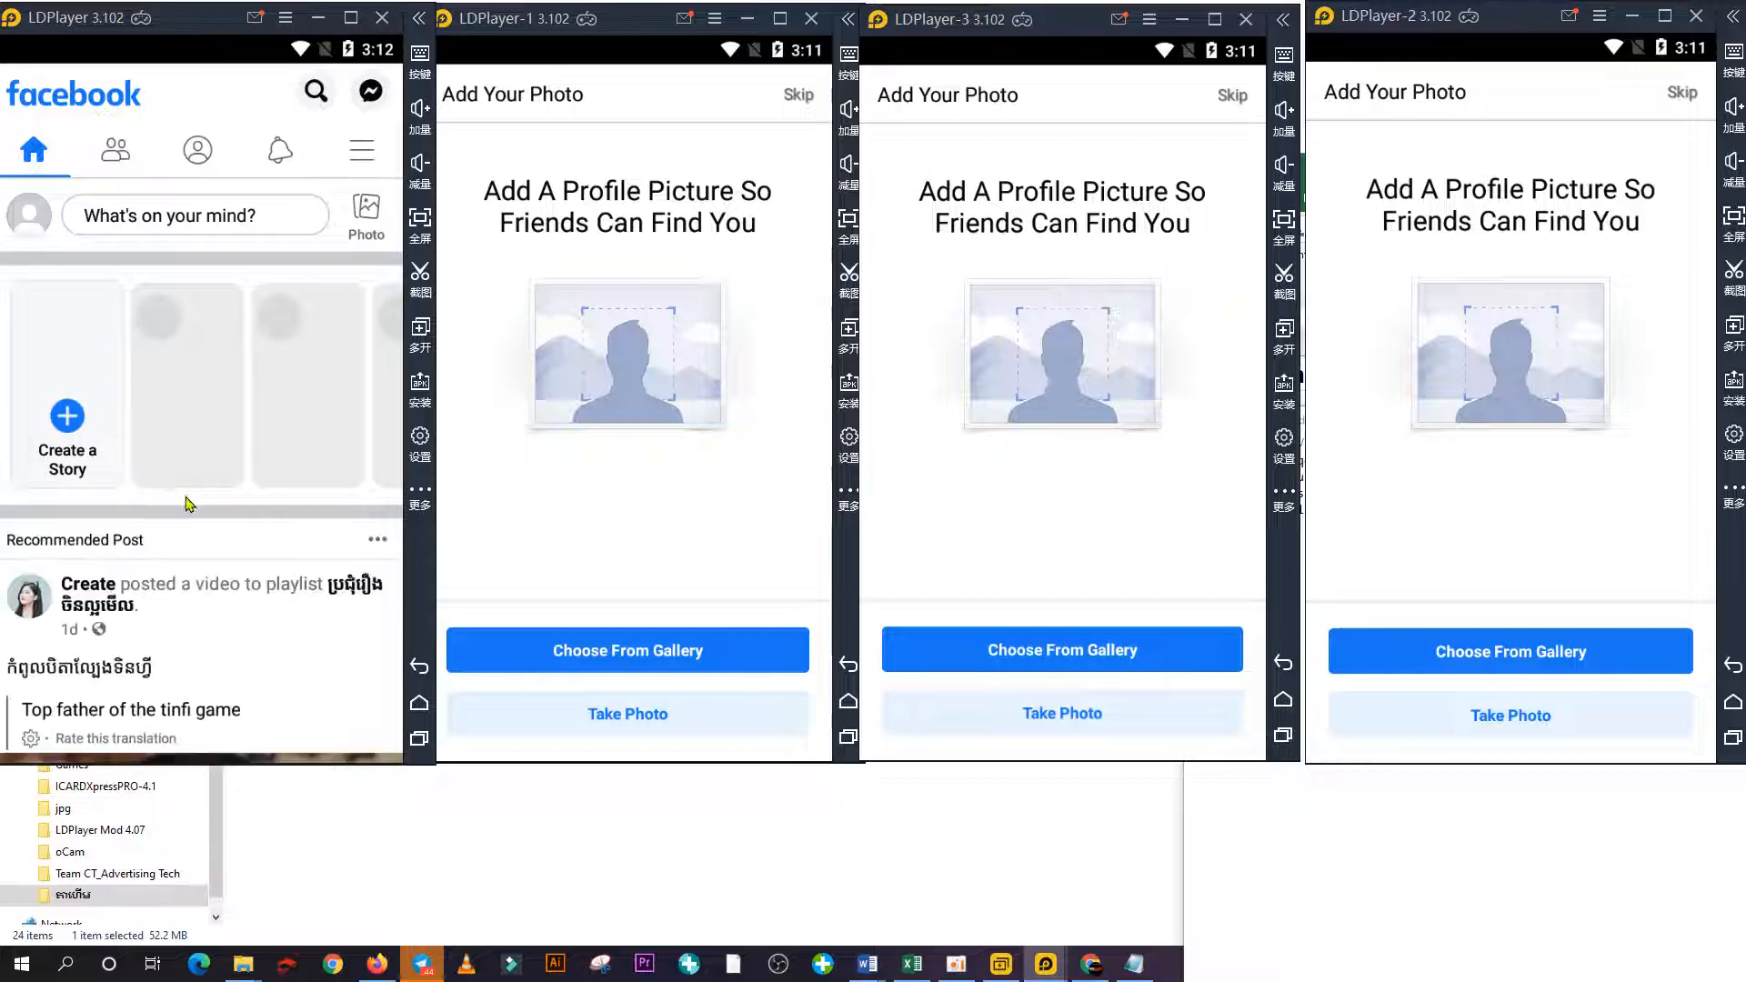
Browse and refresh the Facebook news feed in LDPlayer, and open the account's own profile page.
{"action": "scroll", "coordinate": [205, 513], "scroll_direction": "down", "scroll_amount": 2}
{"action": "scroll", "coordinate": [208, 511], "scroll_direction": "down", "scroll_amount": 2}
{"action": "scroll", "coordinate": [208, 511], "scroll_direction": "up", "scroll_amount": 5}
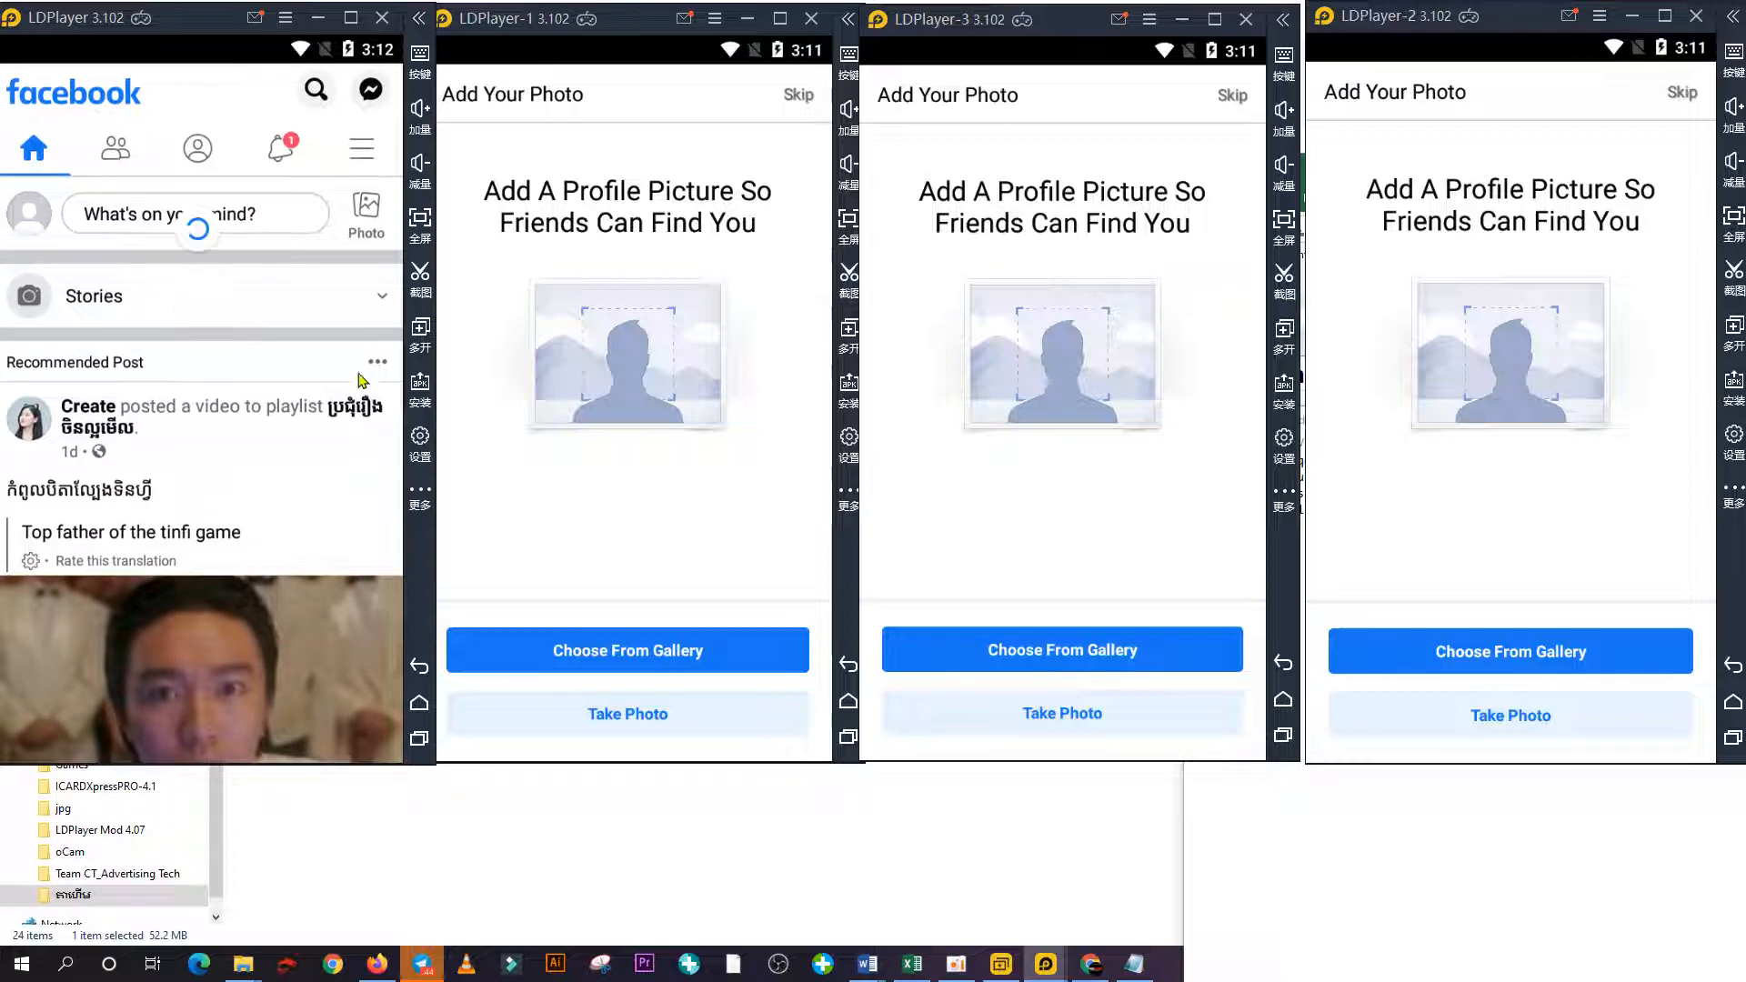
{"action": "scroll", "coordinate": [310, 600], "scroll_direction": "down", "scroll_amount": 1}
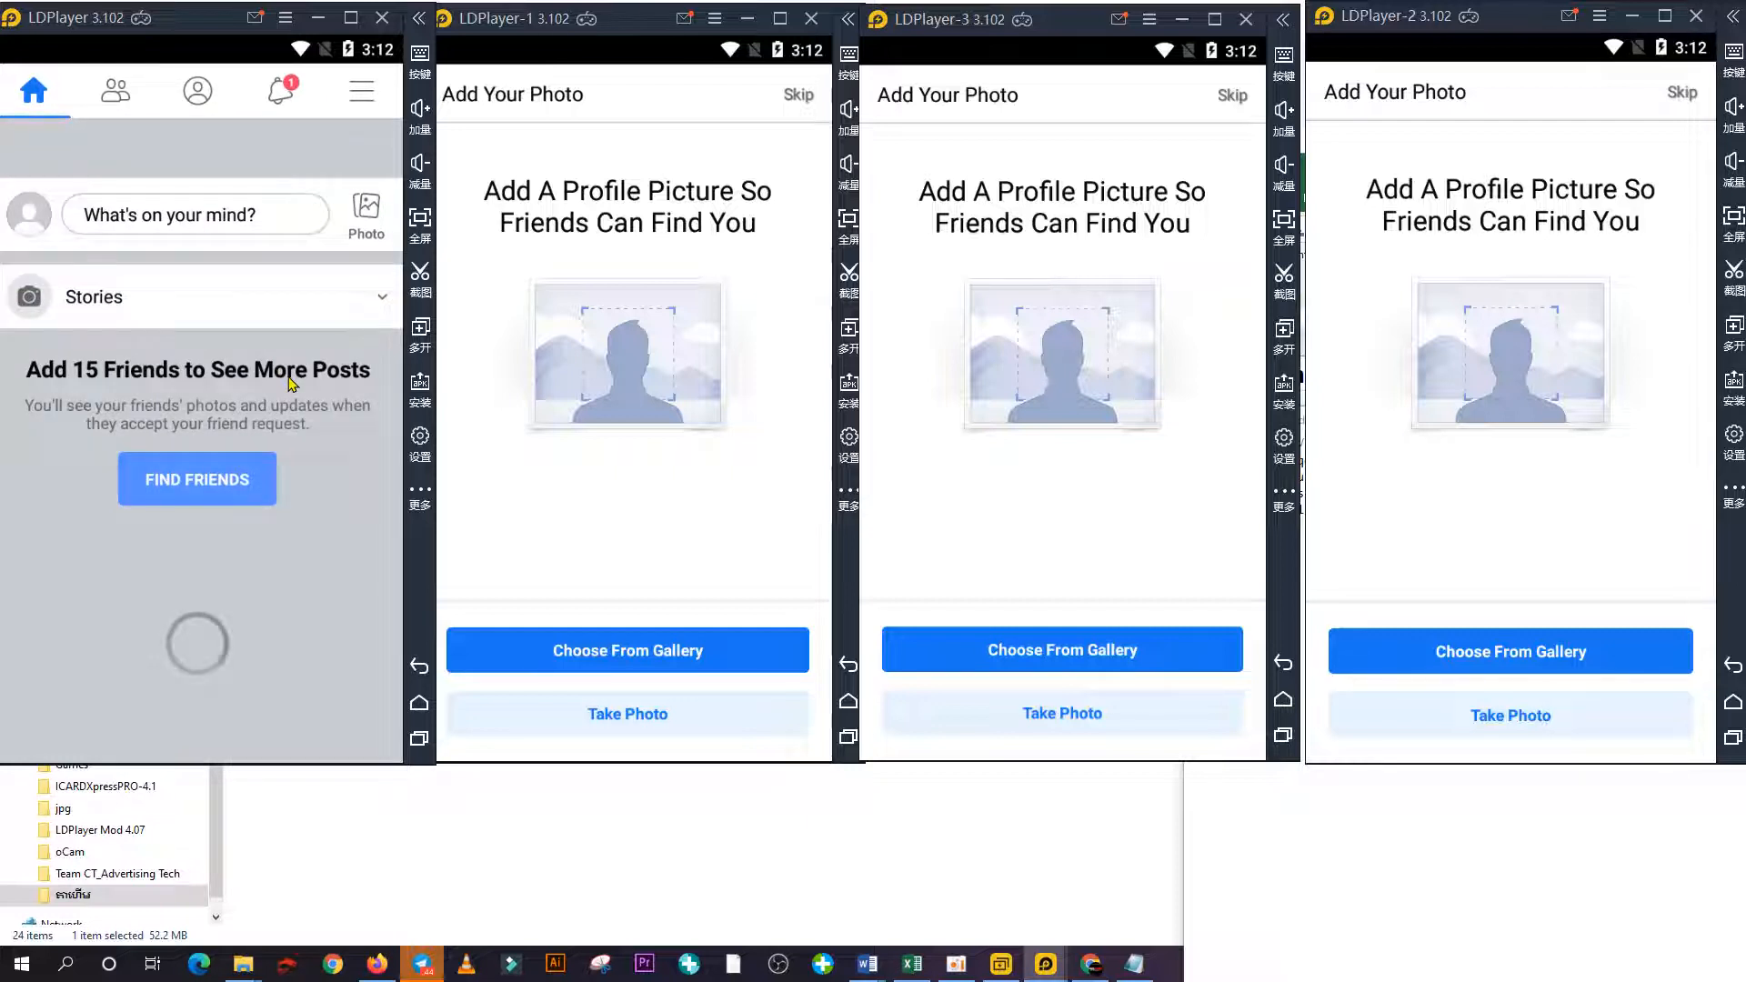
{"action": "scroll", "coordinate": [287, 386], "scroll_direction": "down", "scroll_amount": 2}
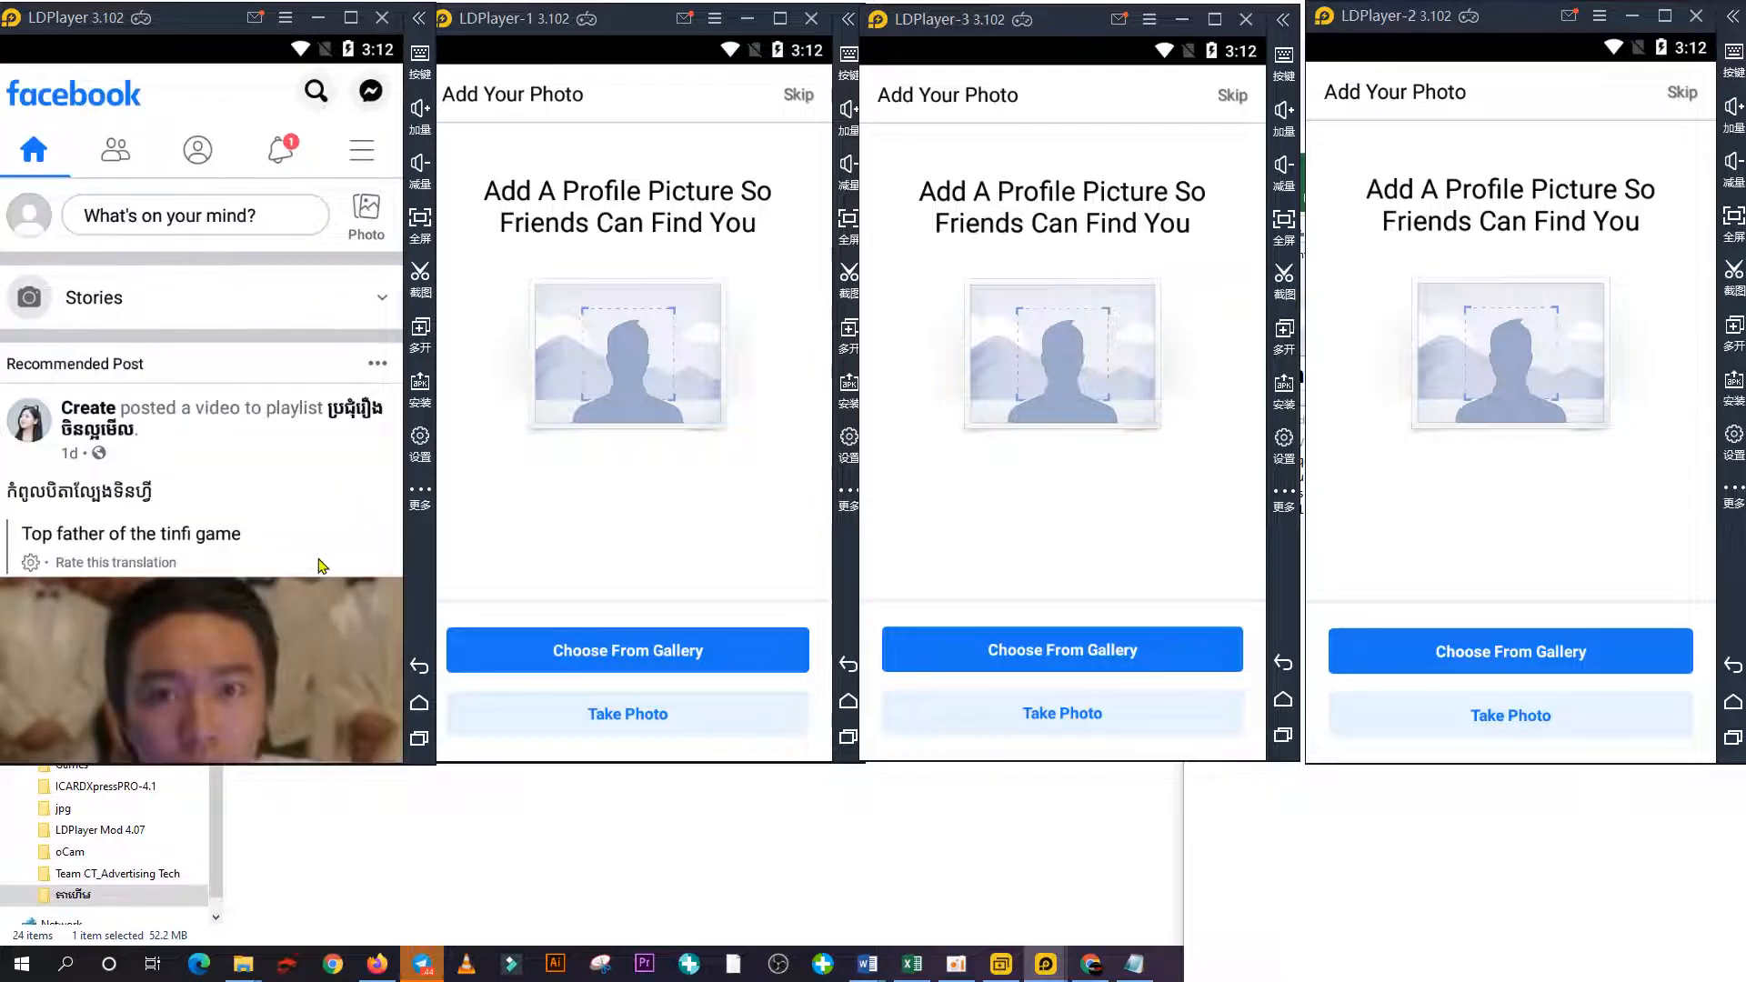
{"action": "left_click", "coordinate": [360, 165]}
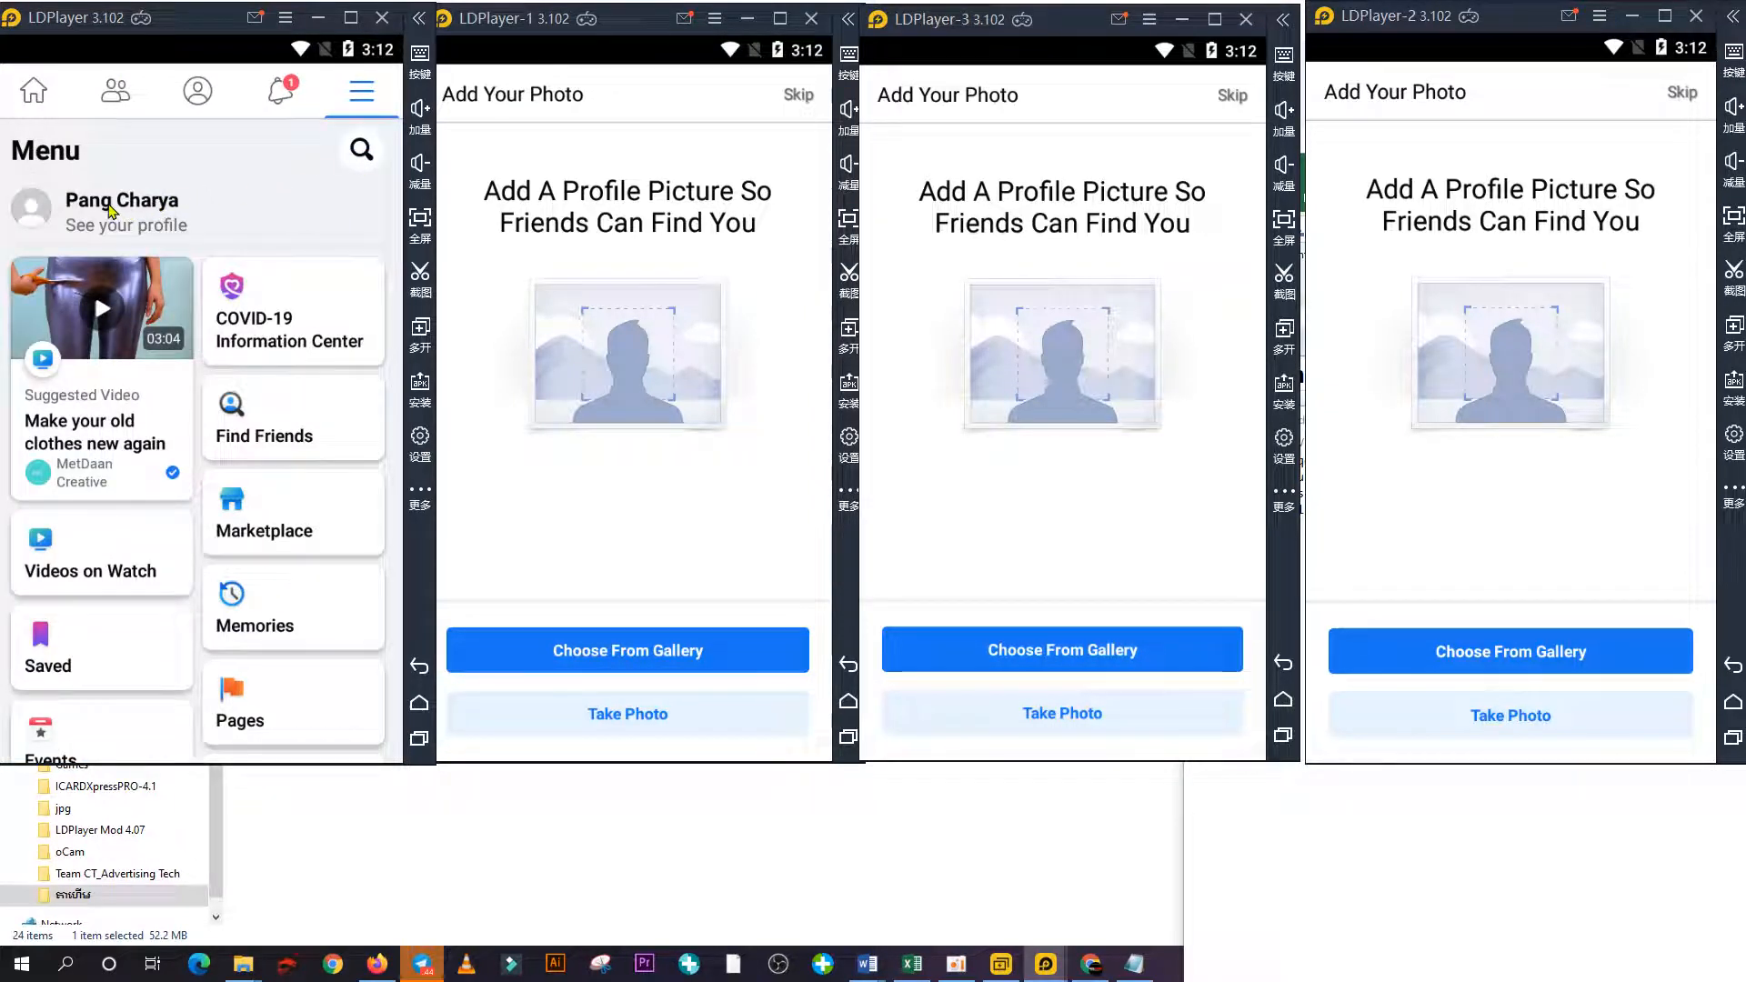
{"action": "left_click", "coordinate": [109, 210]}
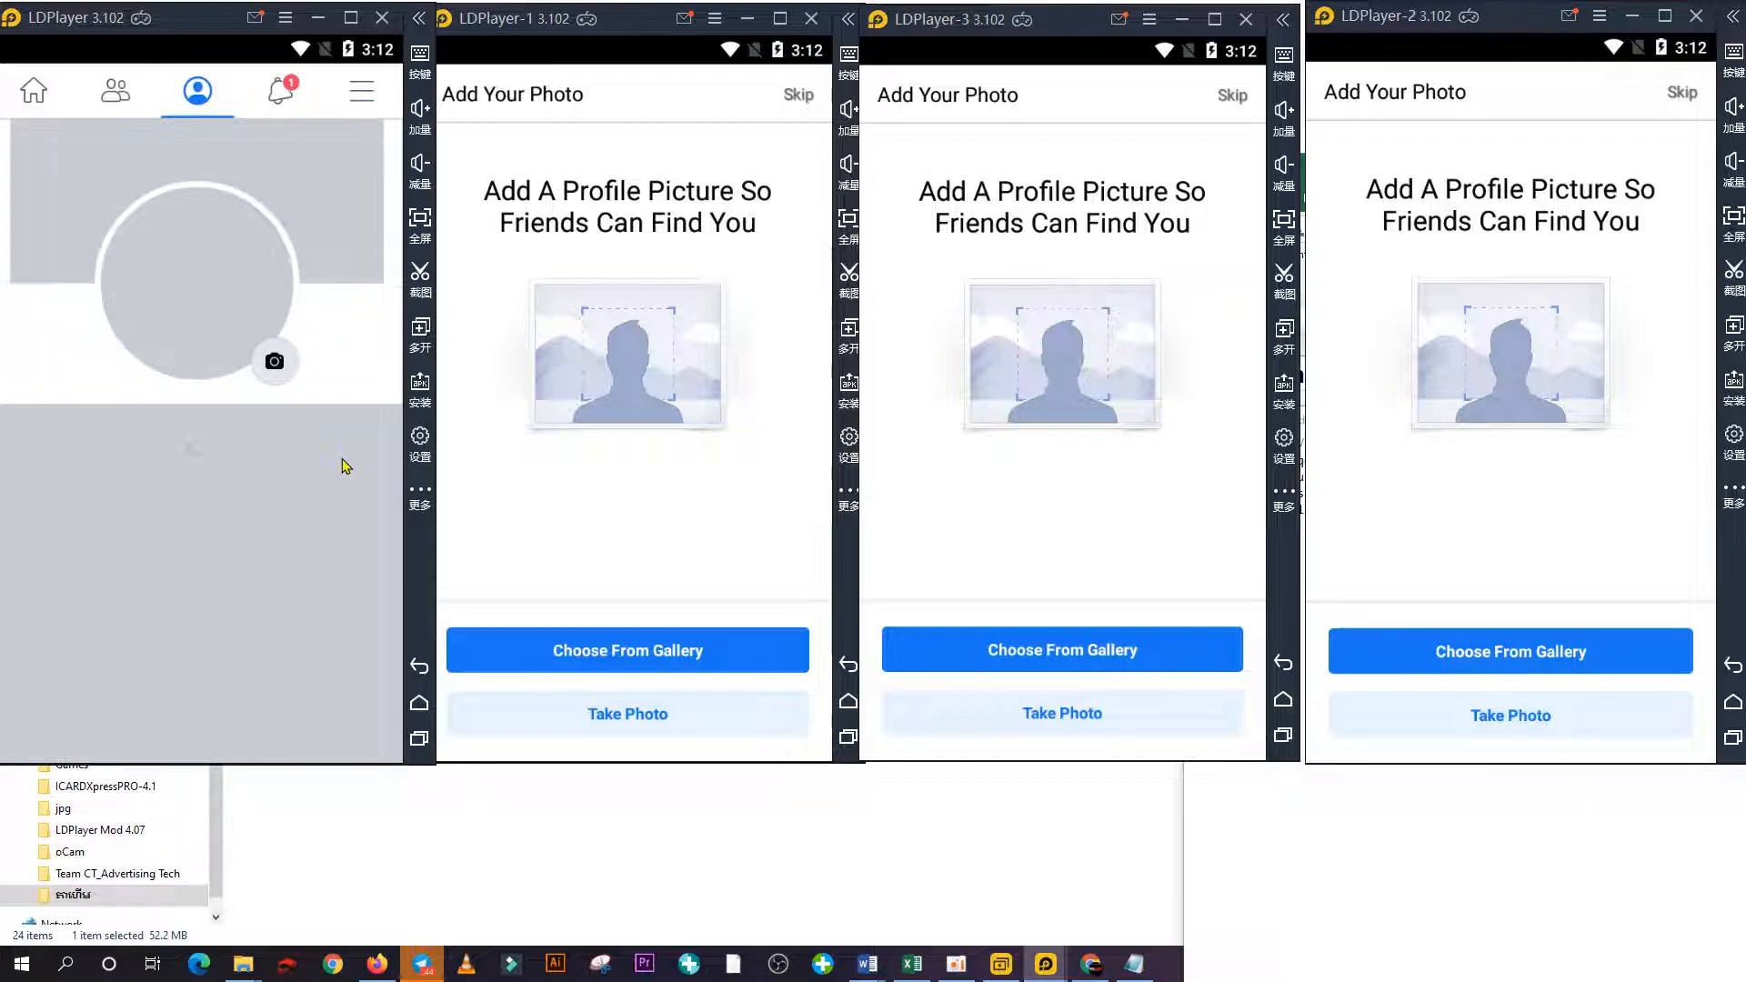
Start the guided profile setup from the Current City entry on the LDPlayer account's profile page and open the display-picture gallery.
{"action": "scroll", "coordinate": [259, 528], "scroll_direction": "down", "scroll_amount": 2}
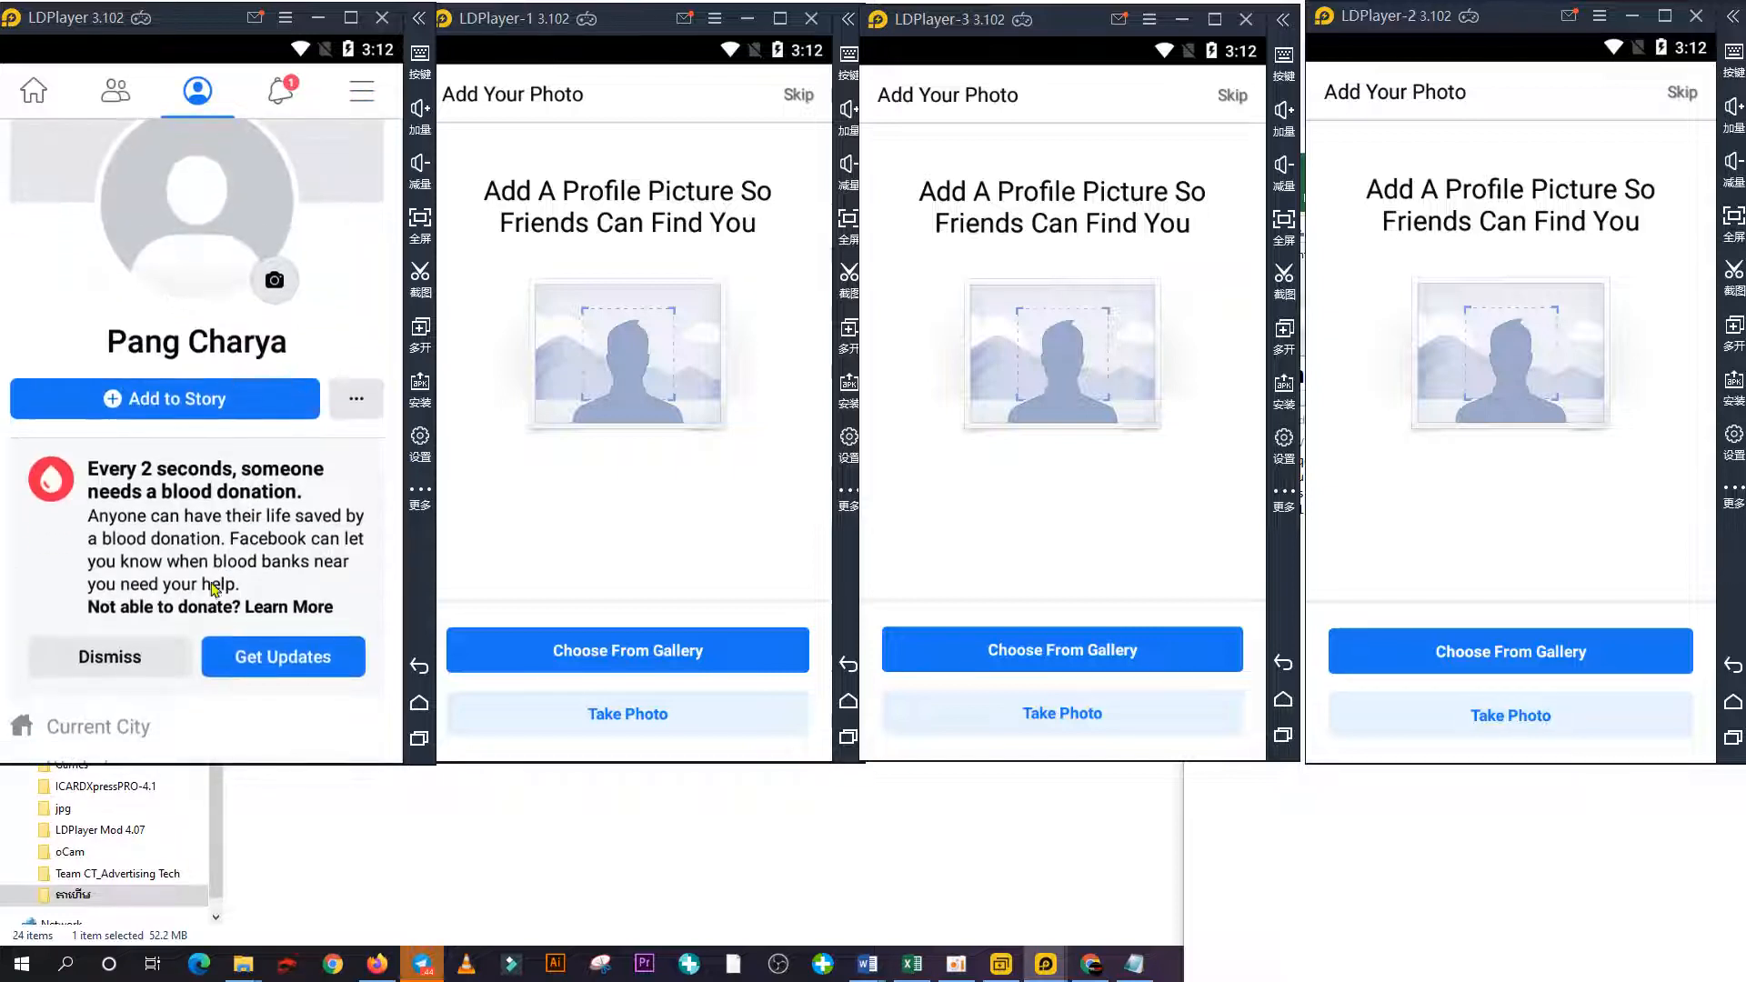
{"action": "scroll", "coordinate": [123, 673], "scroll_direction": "down", "scroll_amount": 1}
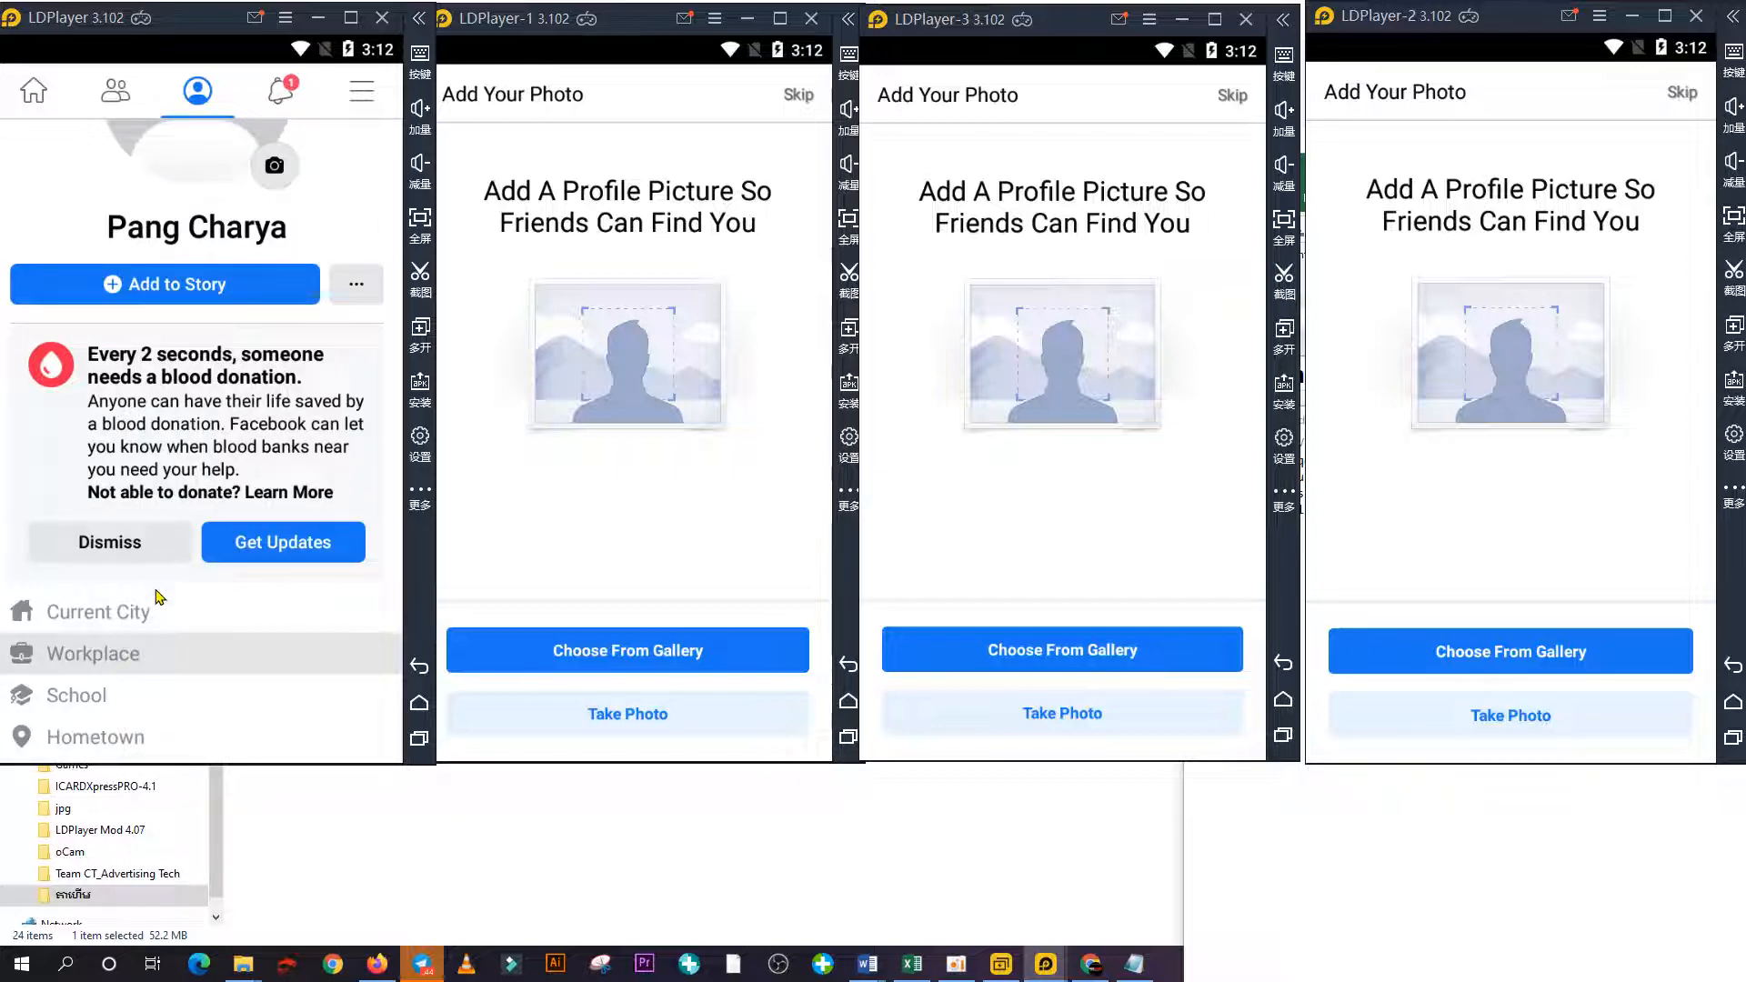
{"action": "left_click", "coordinate": [142, 626]}
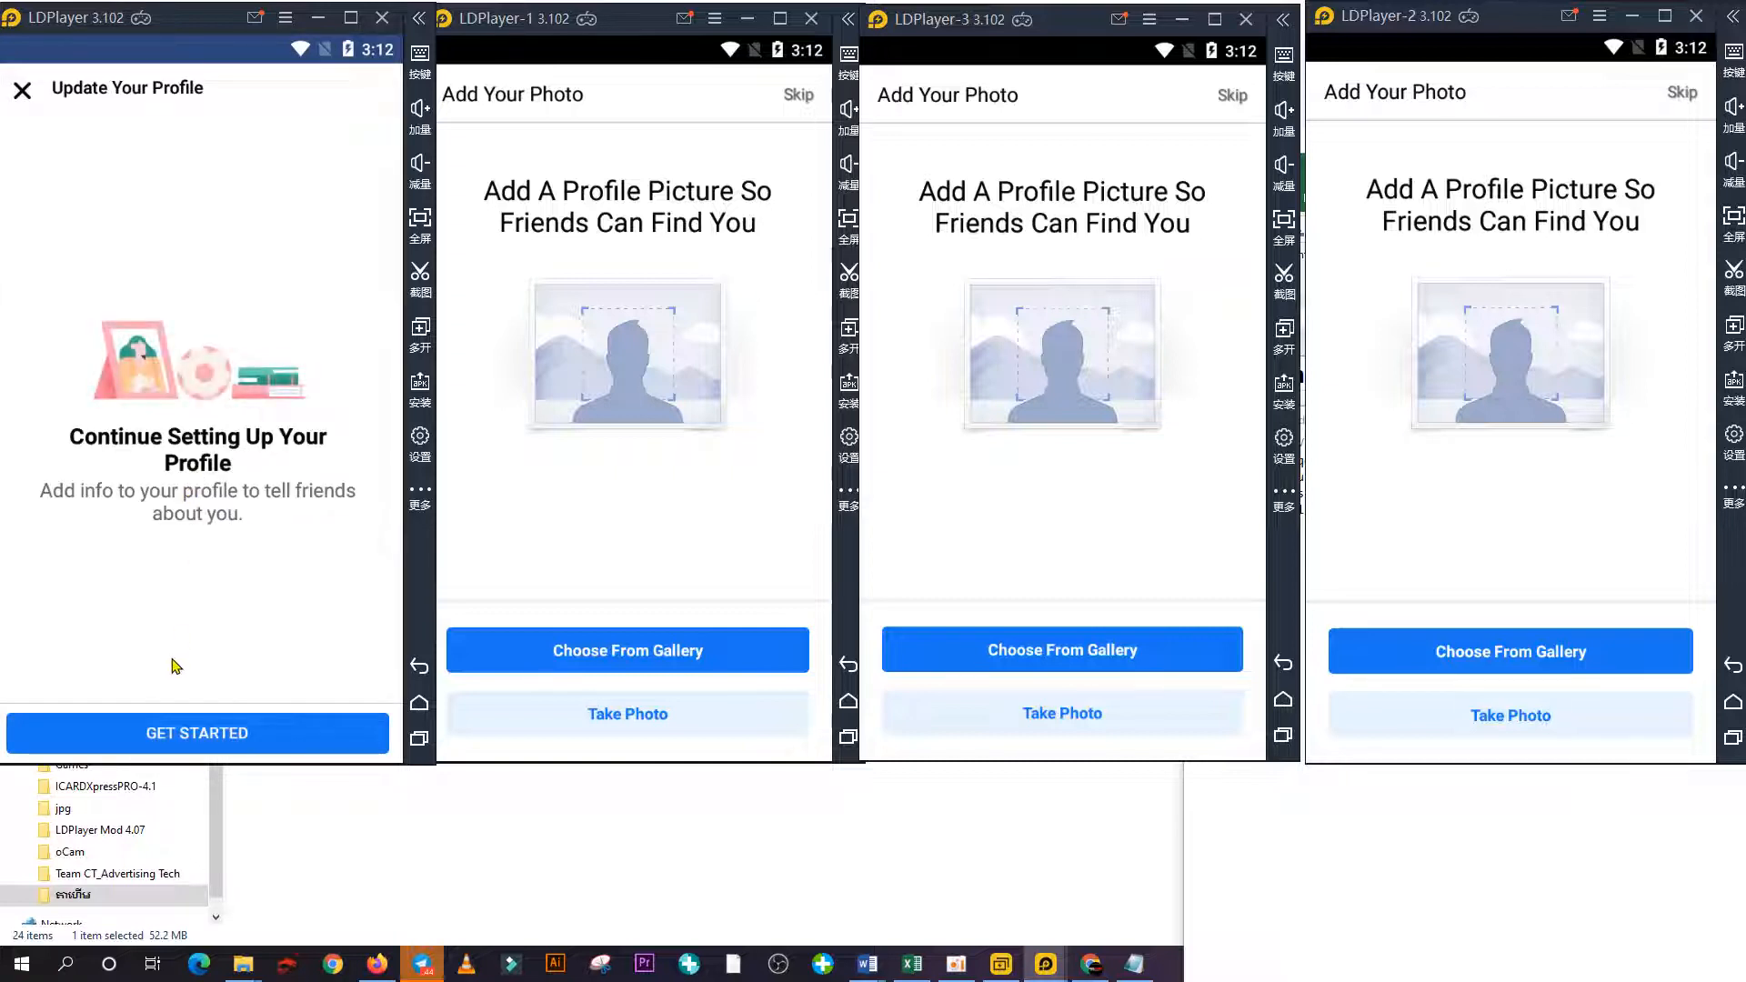
{"action": "left_click", "coordinate": [196, 740]}
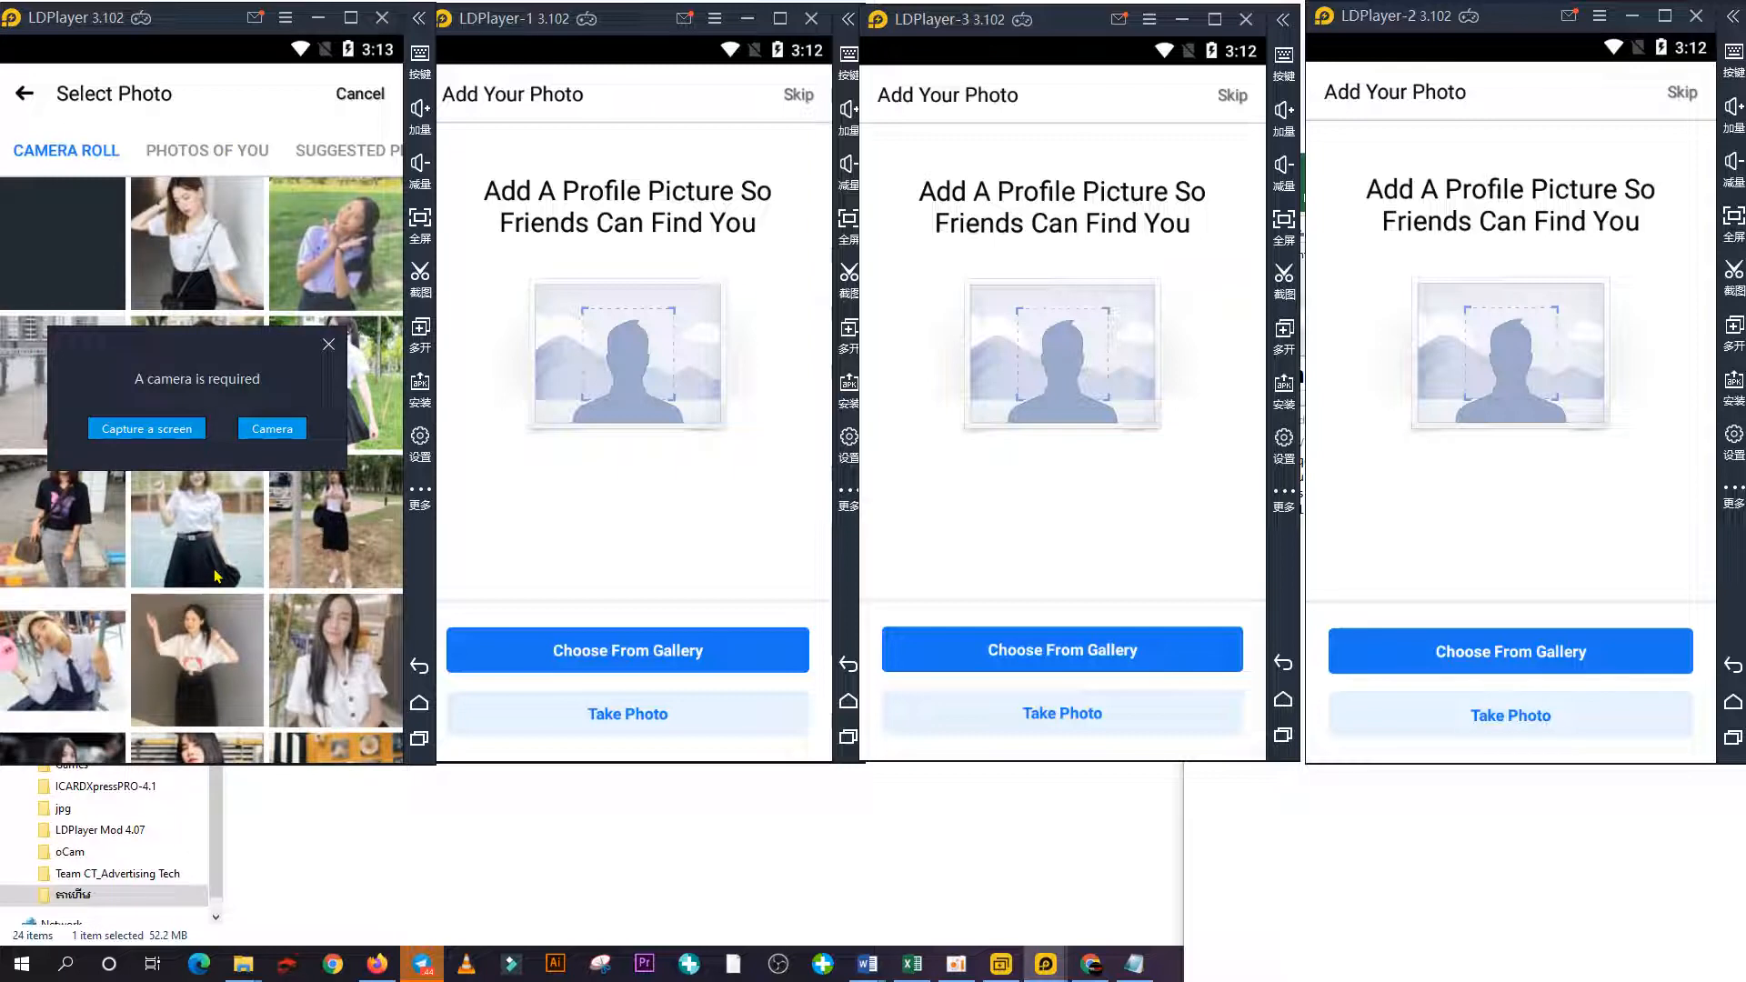
Dismiss the camera prompt and save the camera-roll photo of the woman with raised arms against a grey wall as profile picture.
{"action": "scroll", "coordinate": [238, 530], "scroll_direction": "down", "scroll_amount": 5}
{"action": "scroll", "coordinate": [238, 530], "scroll_direction": "down", "scroll_amount": 3}
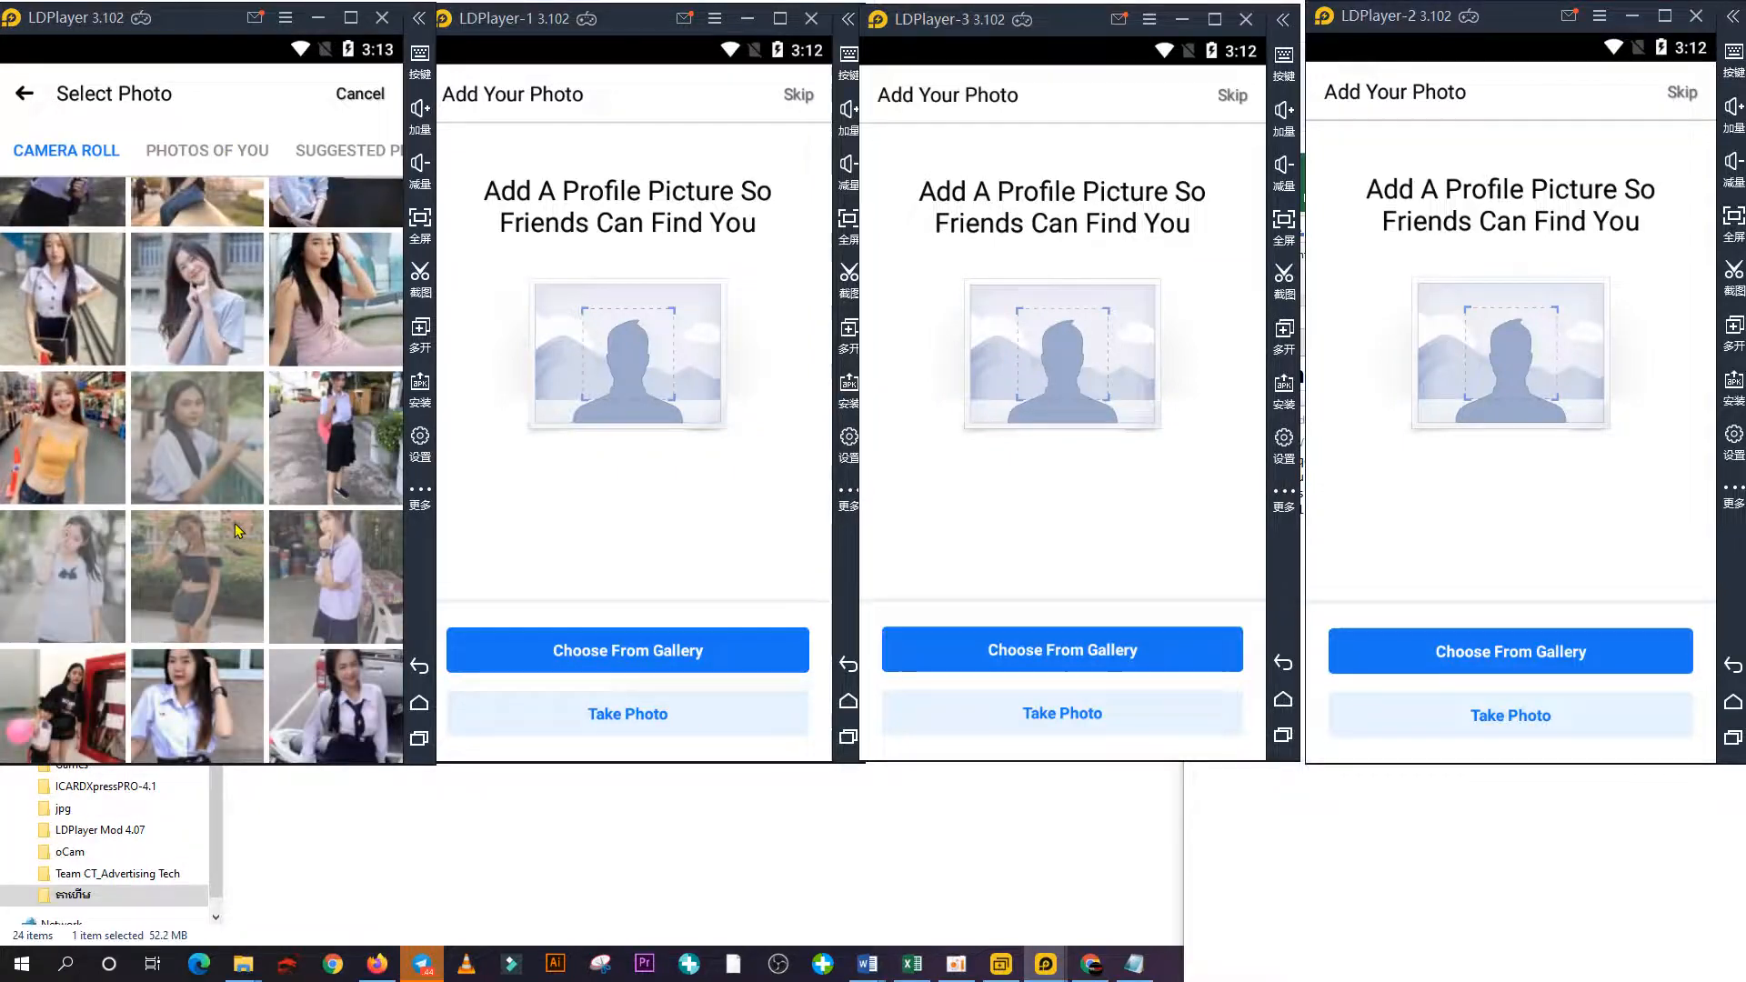
{"action": "scroll", "coordinate": [242, 526], "scroll_direction": "down", "scroll_amount": 2}
{"action": "scroll", "coordinate": [242, 526], "scroll_direction": "down", "scroll_amount": 3}
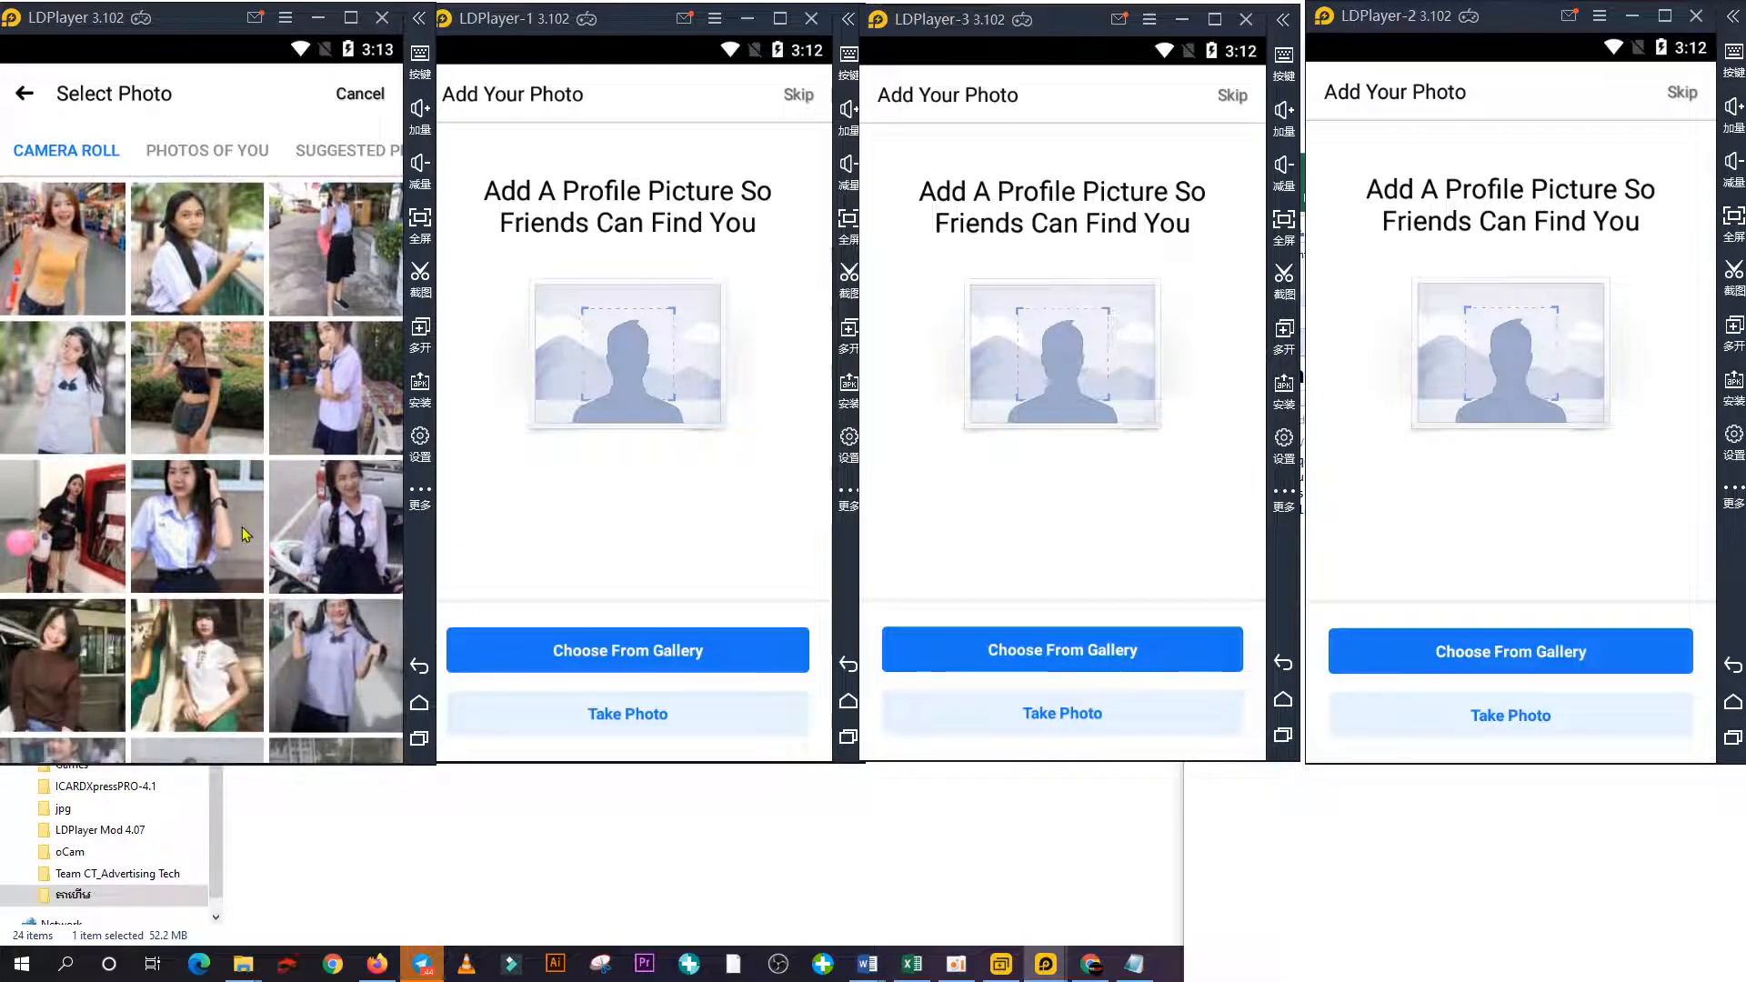
{"action": "scroll", "coordinate": [241, 526], "scroll_direction": "up", "scroll_amount": 10}
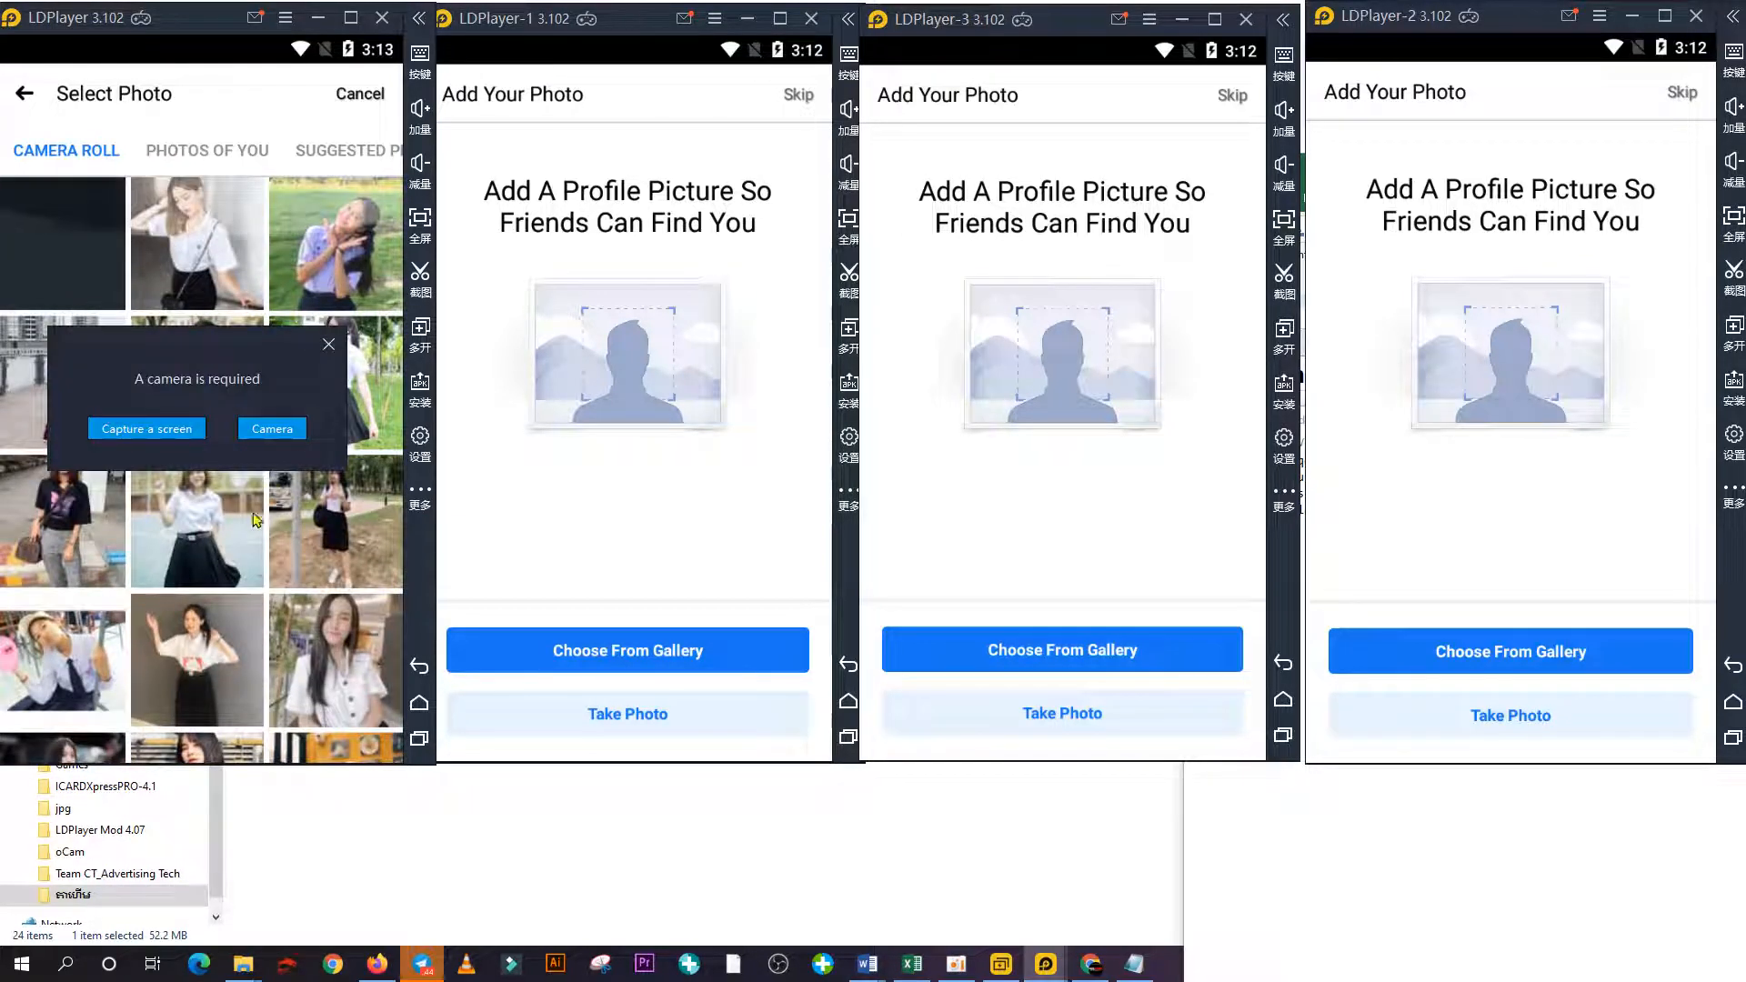
{"action": "left_click", "coordinate": [328, 344]}
{"action": "scroll", "coordinate": [264, 458], "scroll_direction": "down", "scroll_amount": 10}
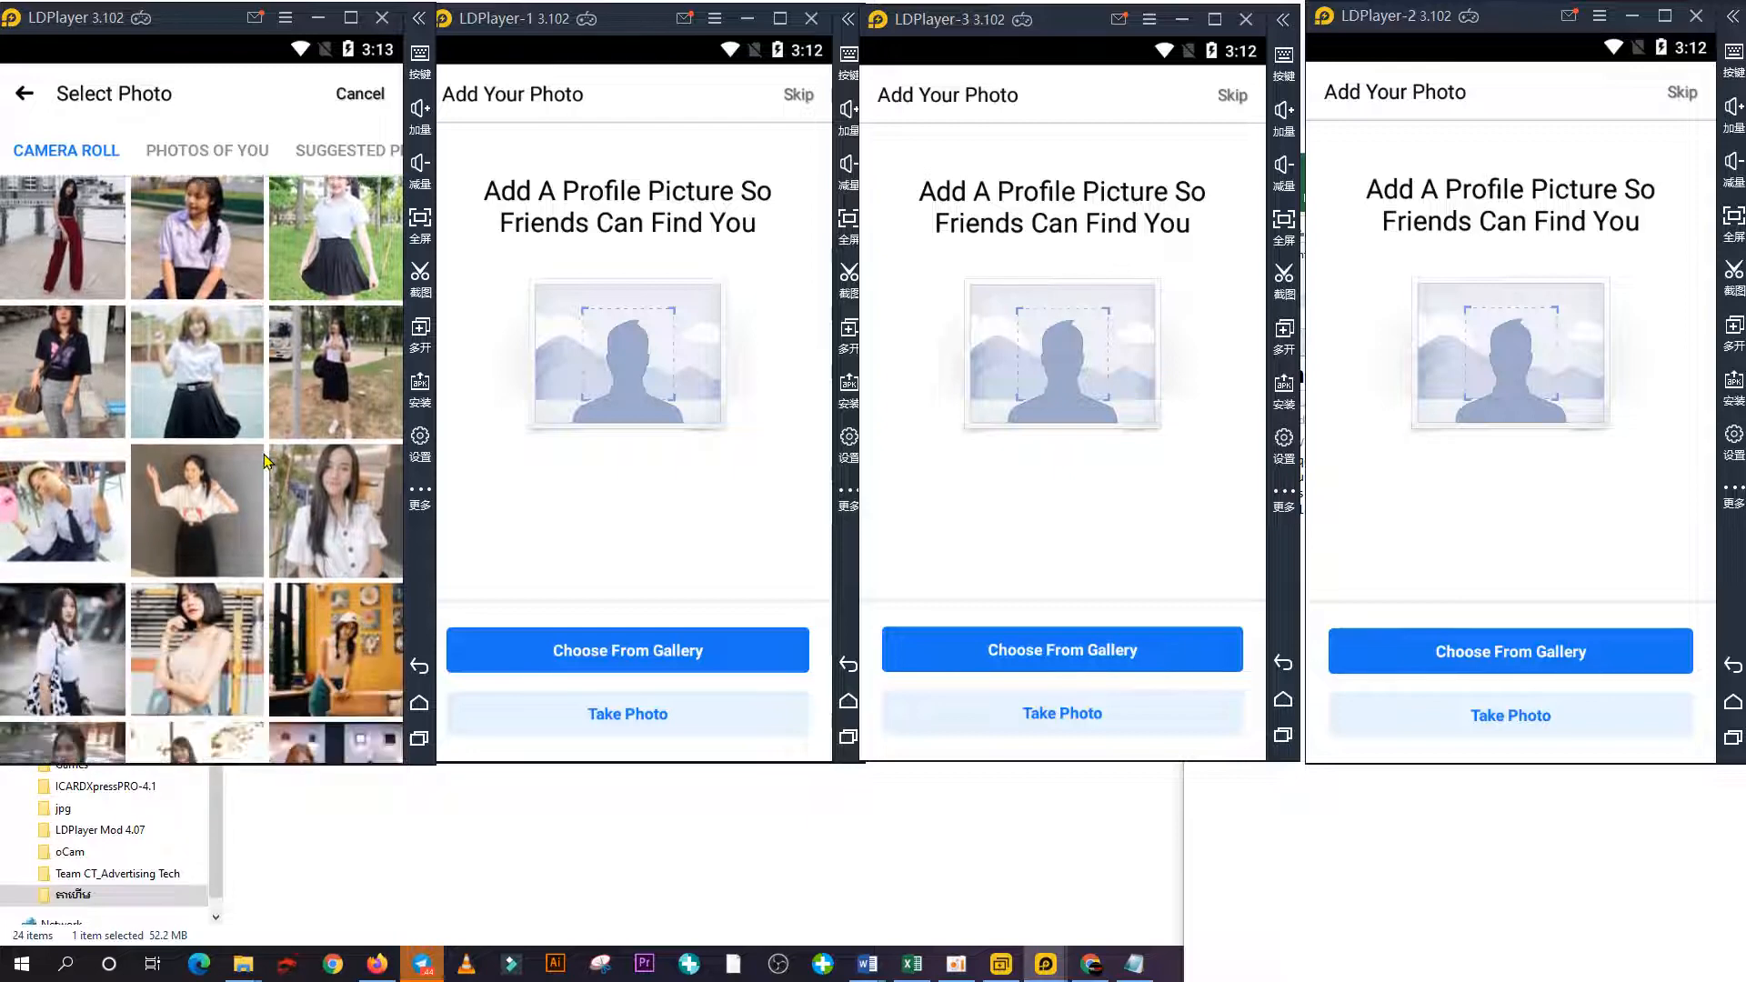
{"action": "scroll", "coordinate": [266, 469], "scroll_direction": "down", "scroll_amount": 10}
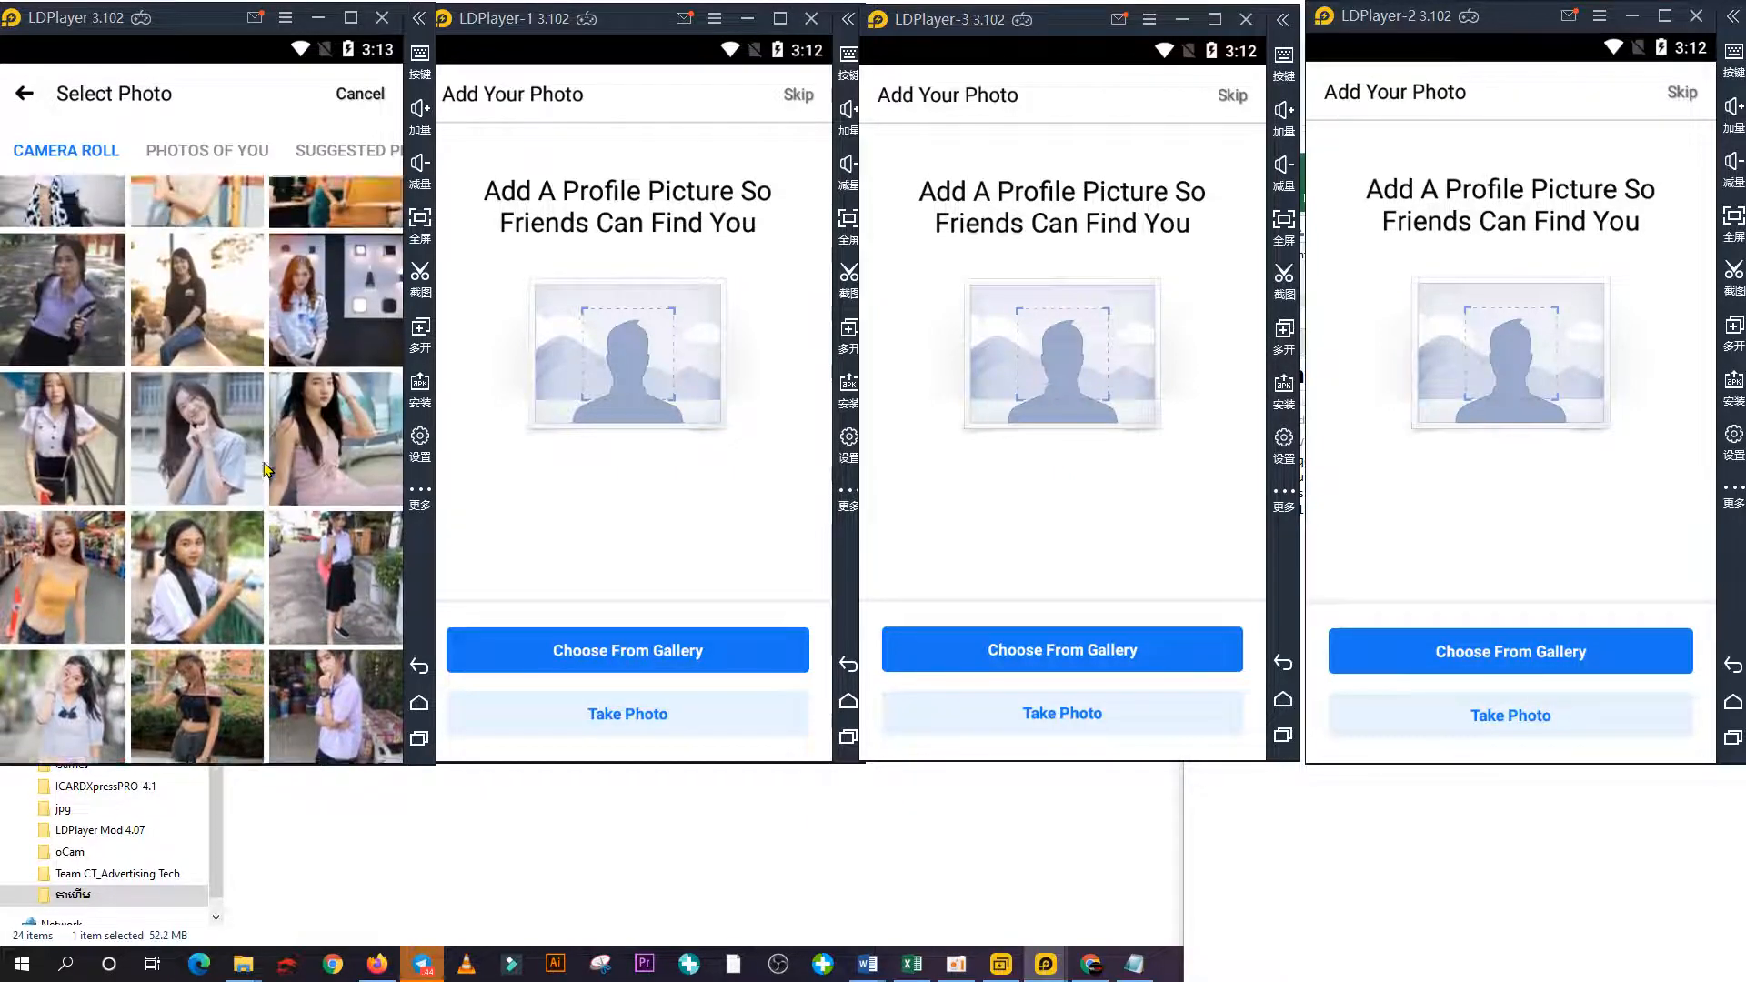
{"action": "scroll", "coordinate": [265, 469], "scroll_direction": "up", "scroll_amount": 1}
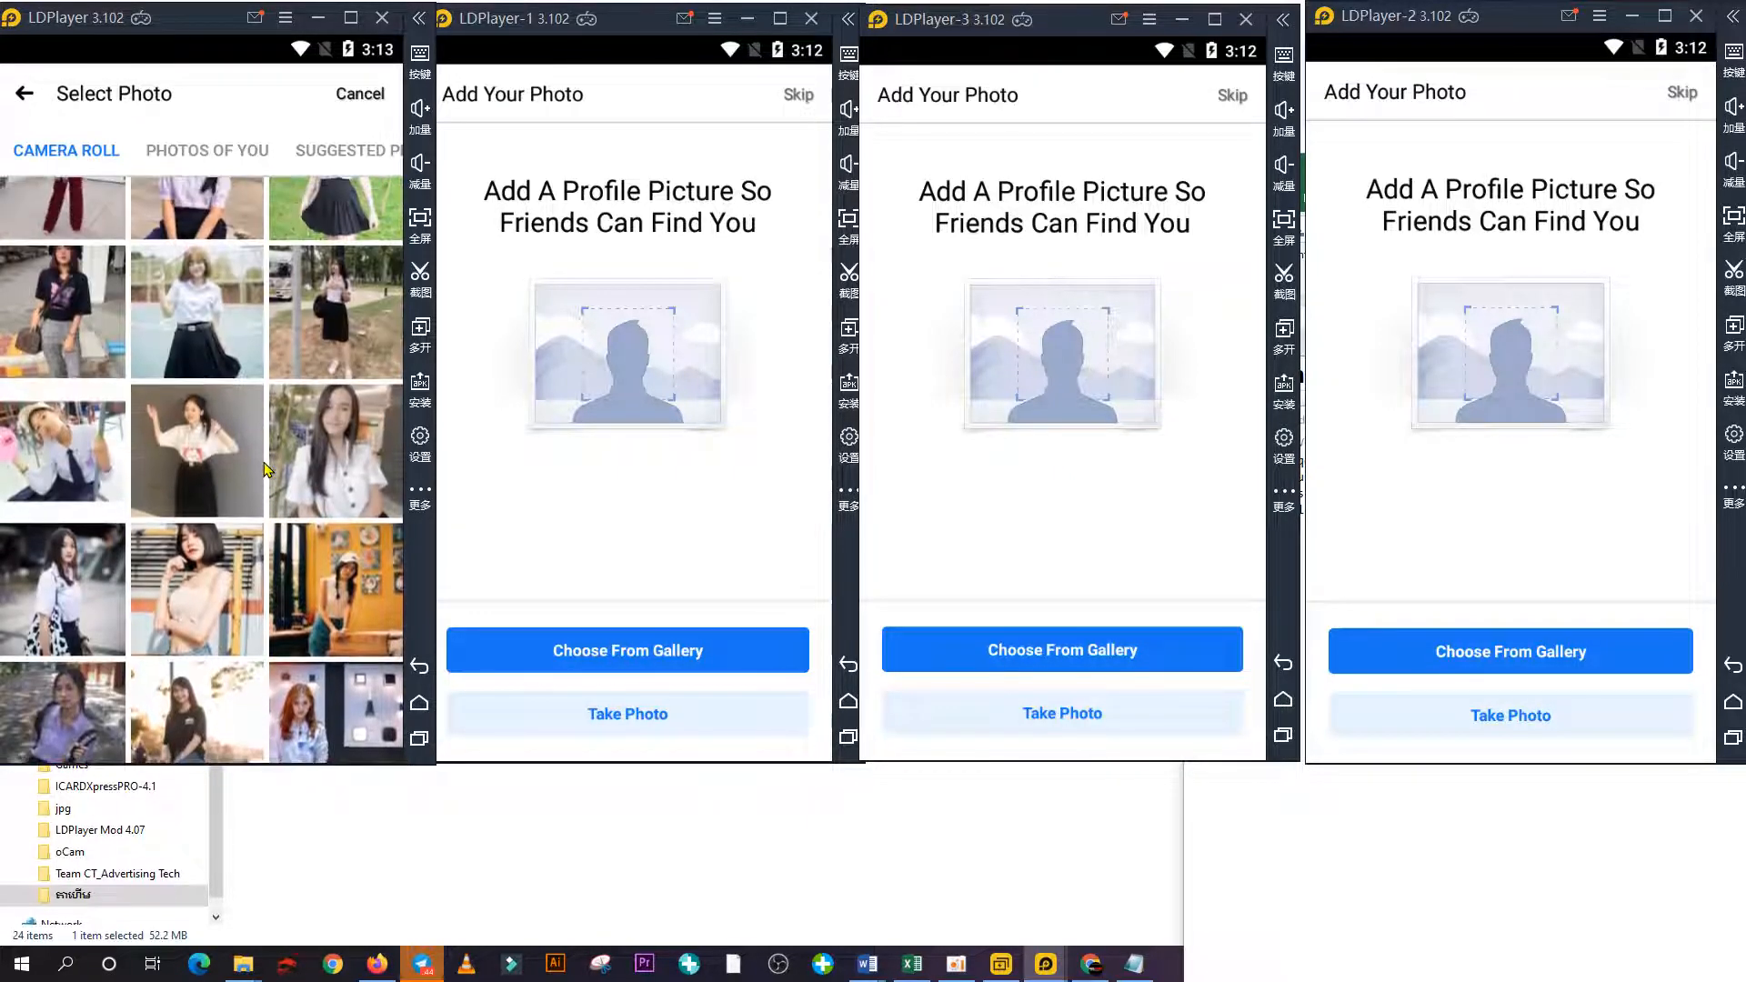
{"action": "left_click", "coordinate": [188, 445]}
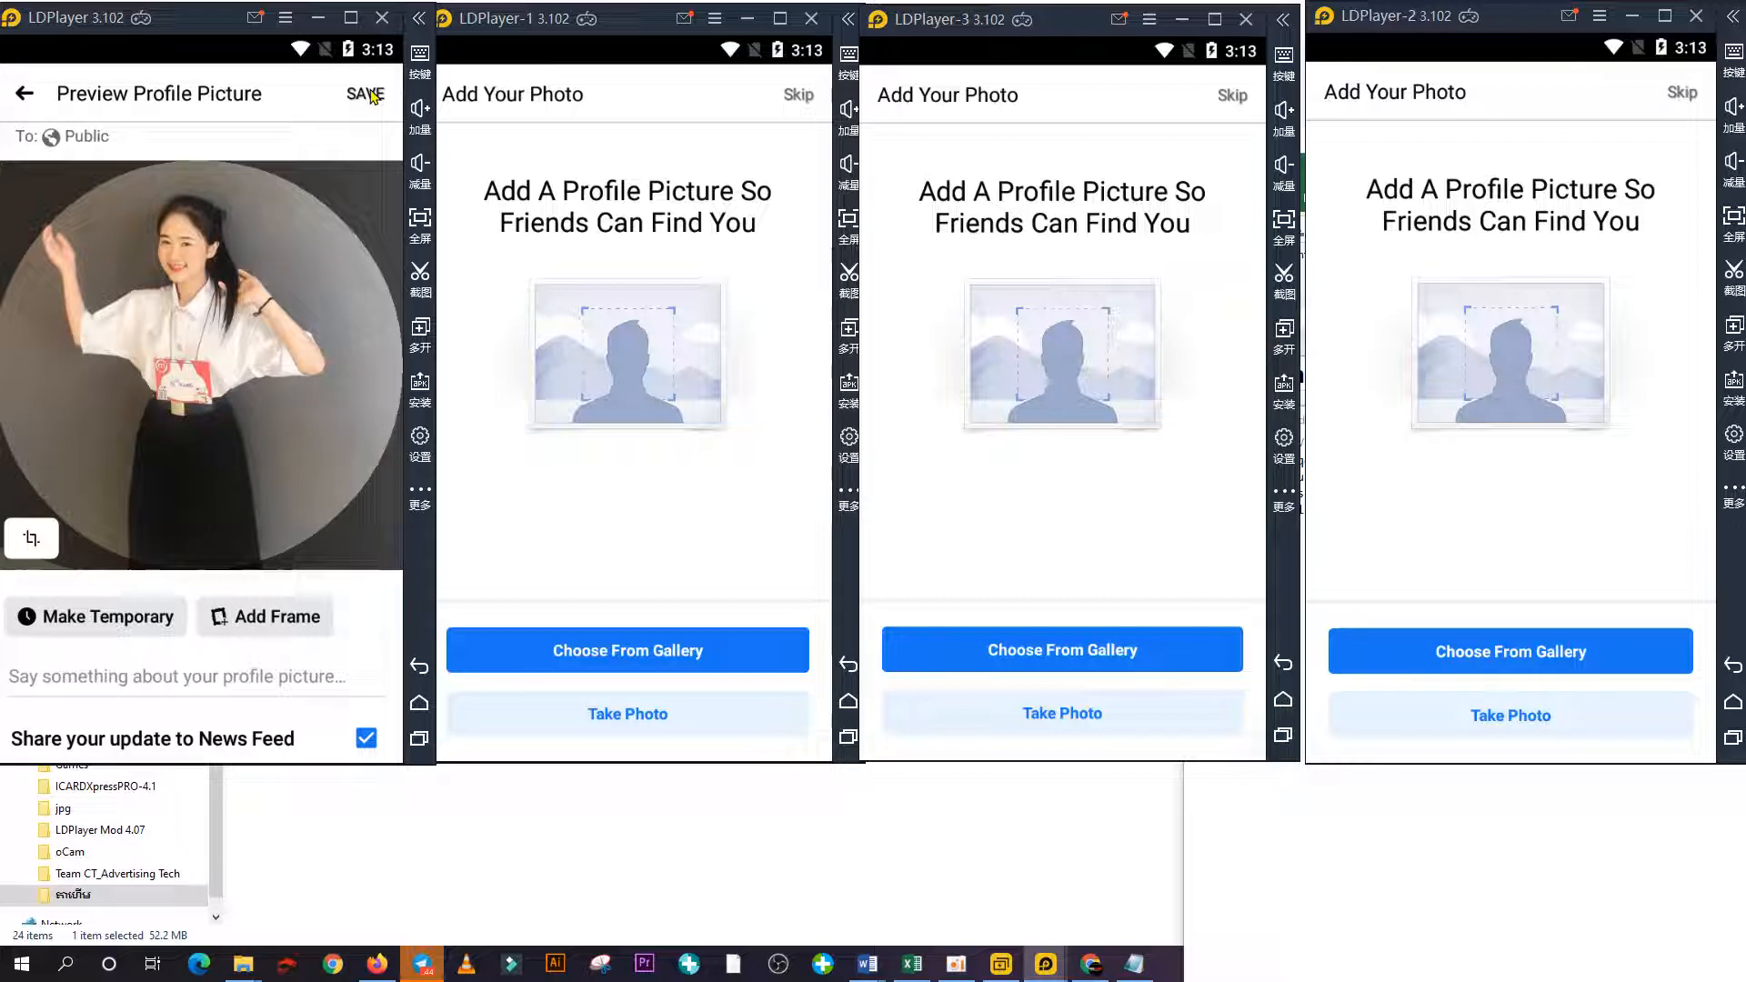
{"action": "left_click", "coordinate": [368, 95]}
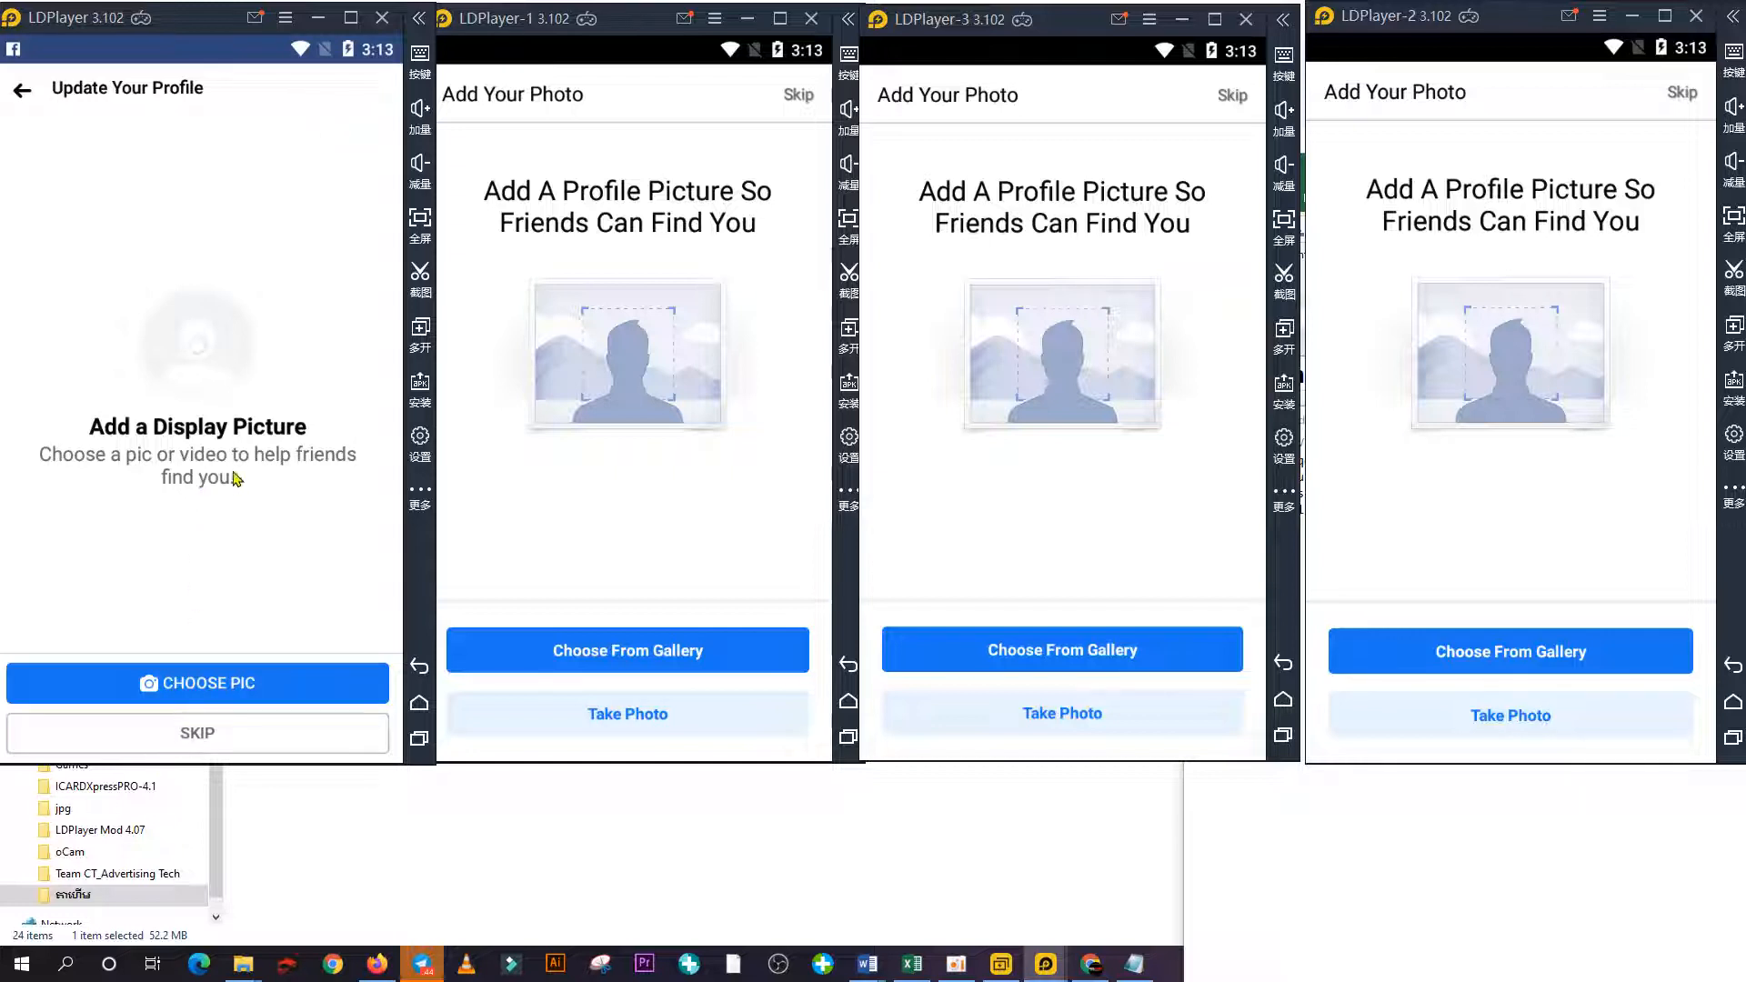
{"action": "left_click", "coordinate": [197, 733]}
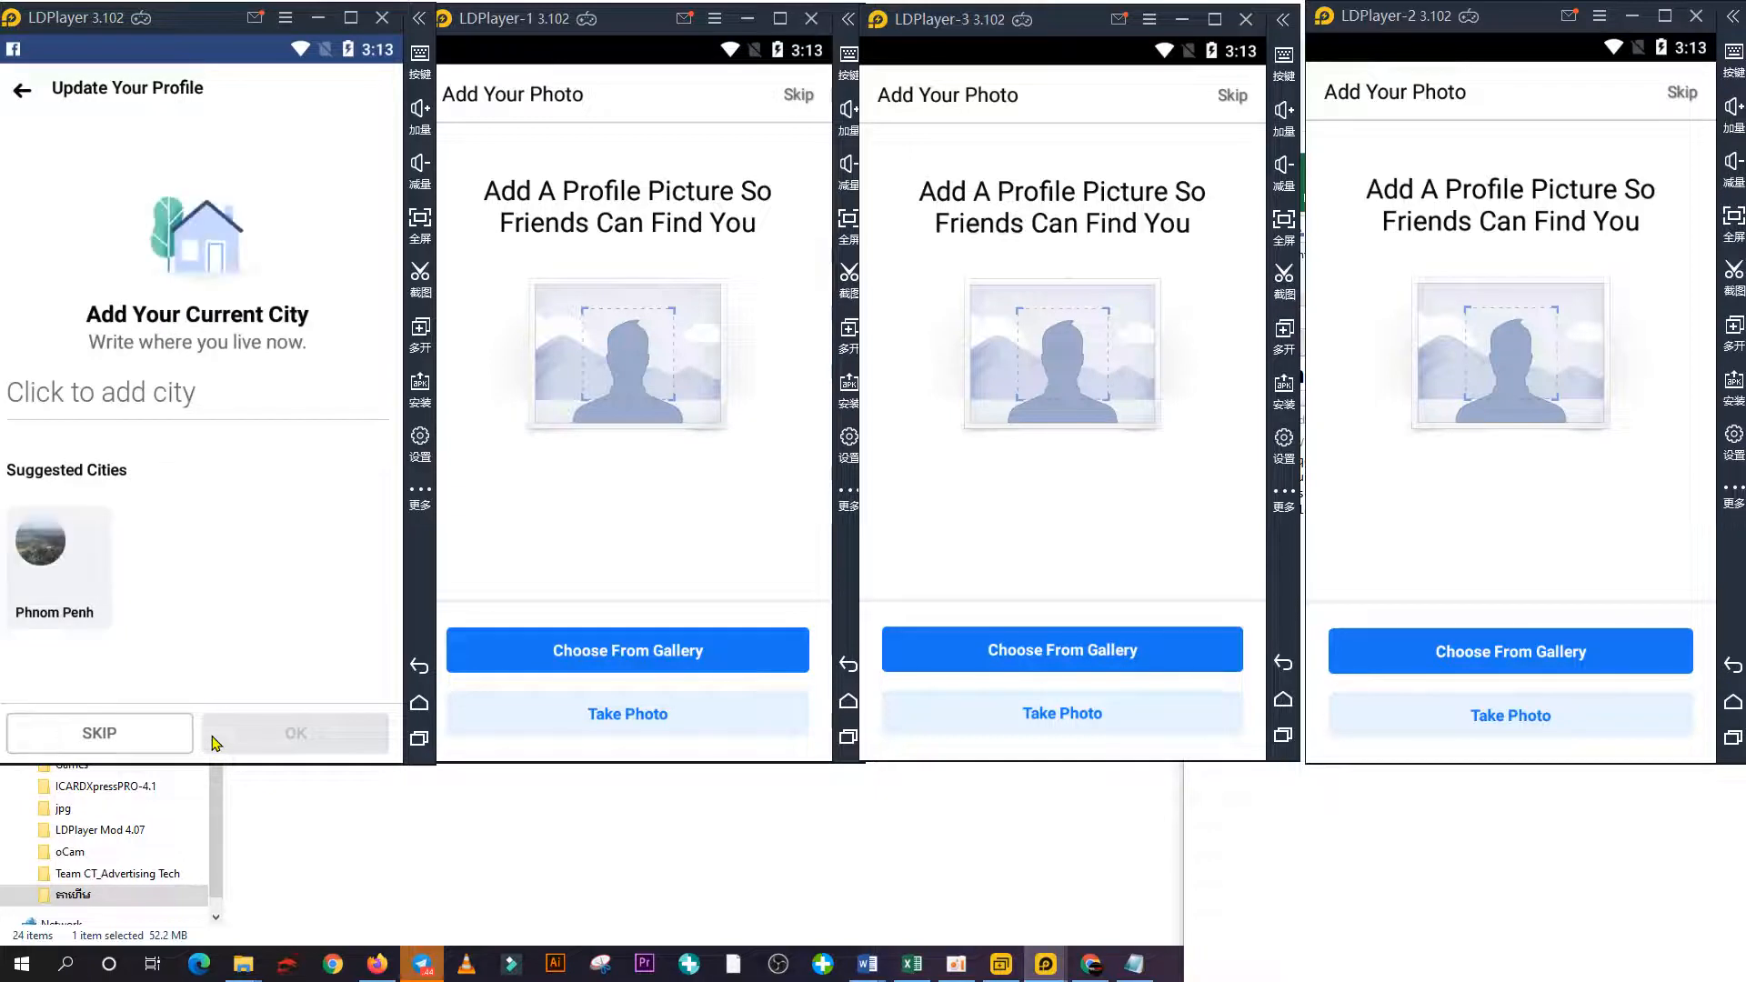
Add Phnom Penh as both the current city and the hometown from the suggested cities.
{"action": "left_click", "coordinate": [62, 540]}
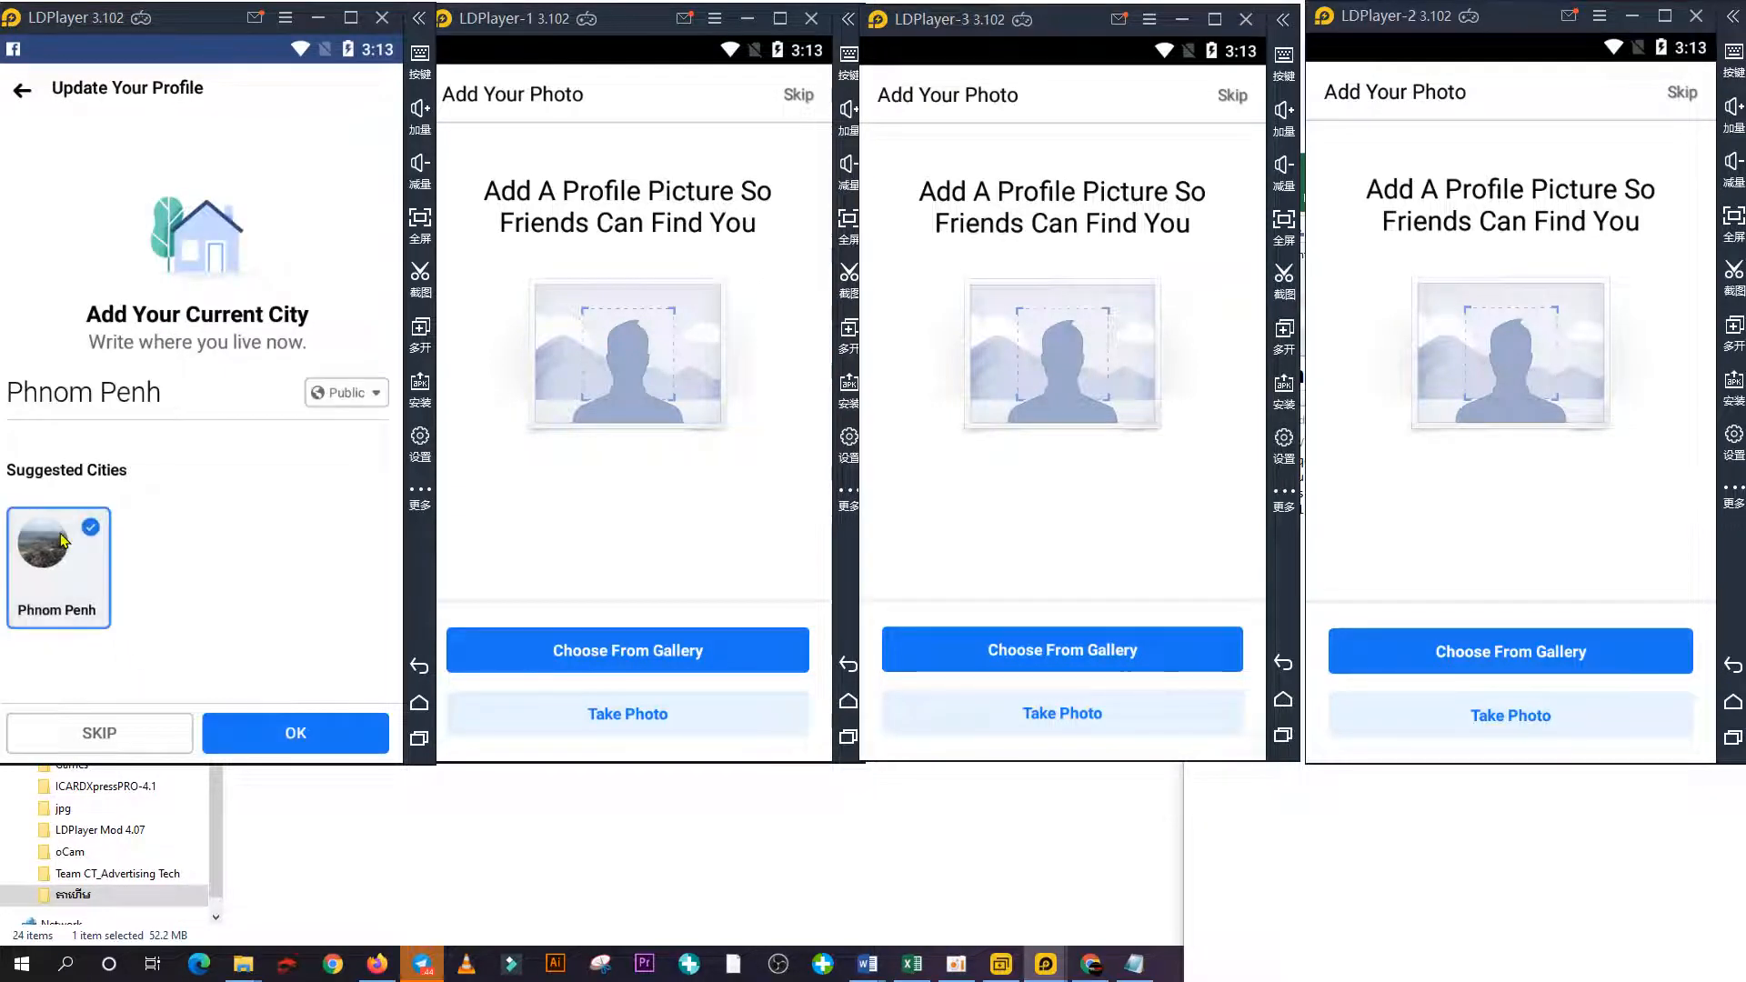
{"action": "left_click", "coordinate": [296, 736]}
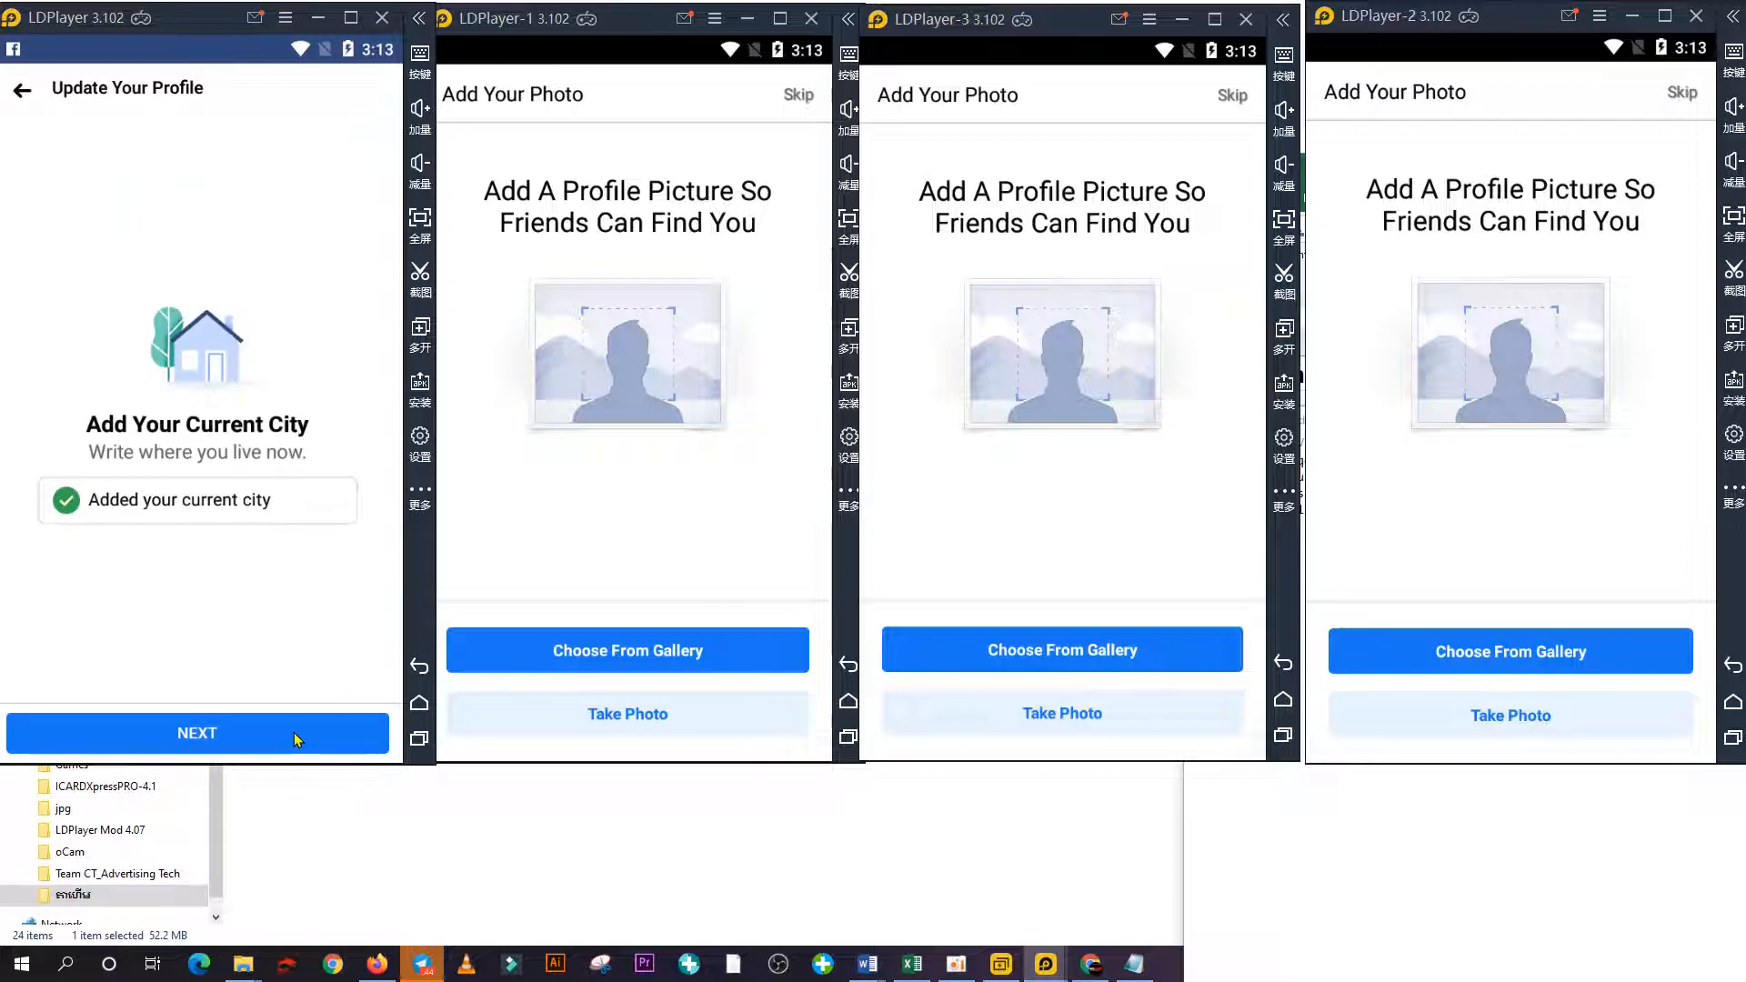
{"action": "left_click", "coordinate": [297, 737]}
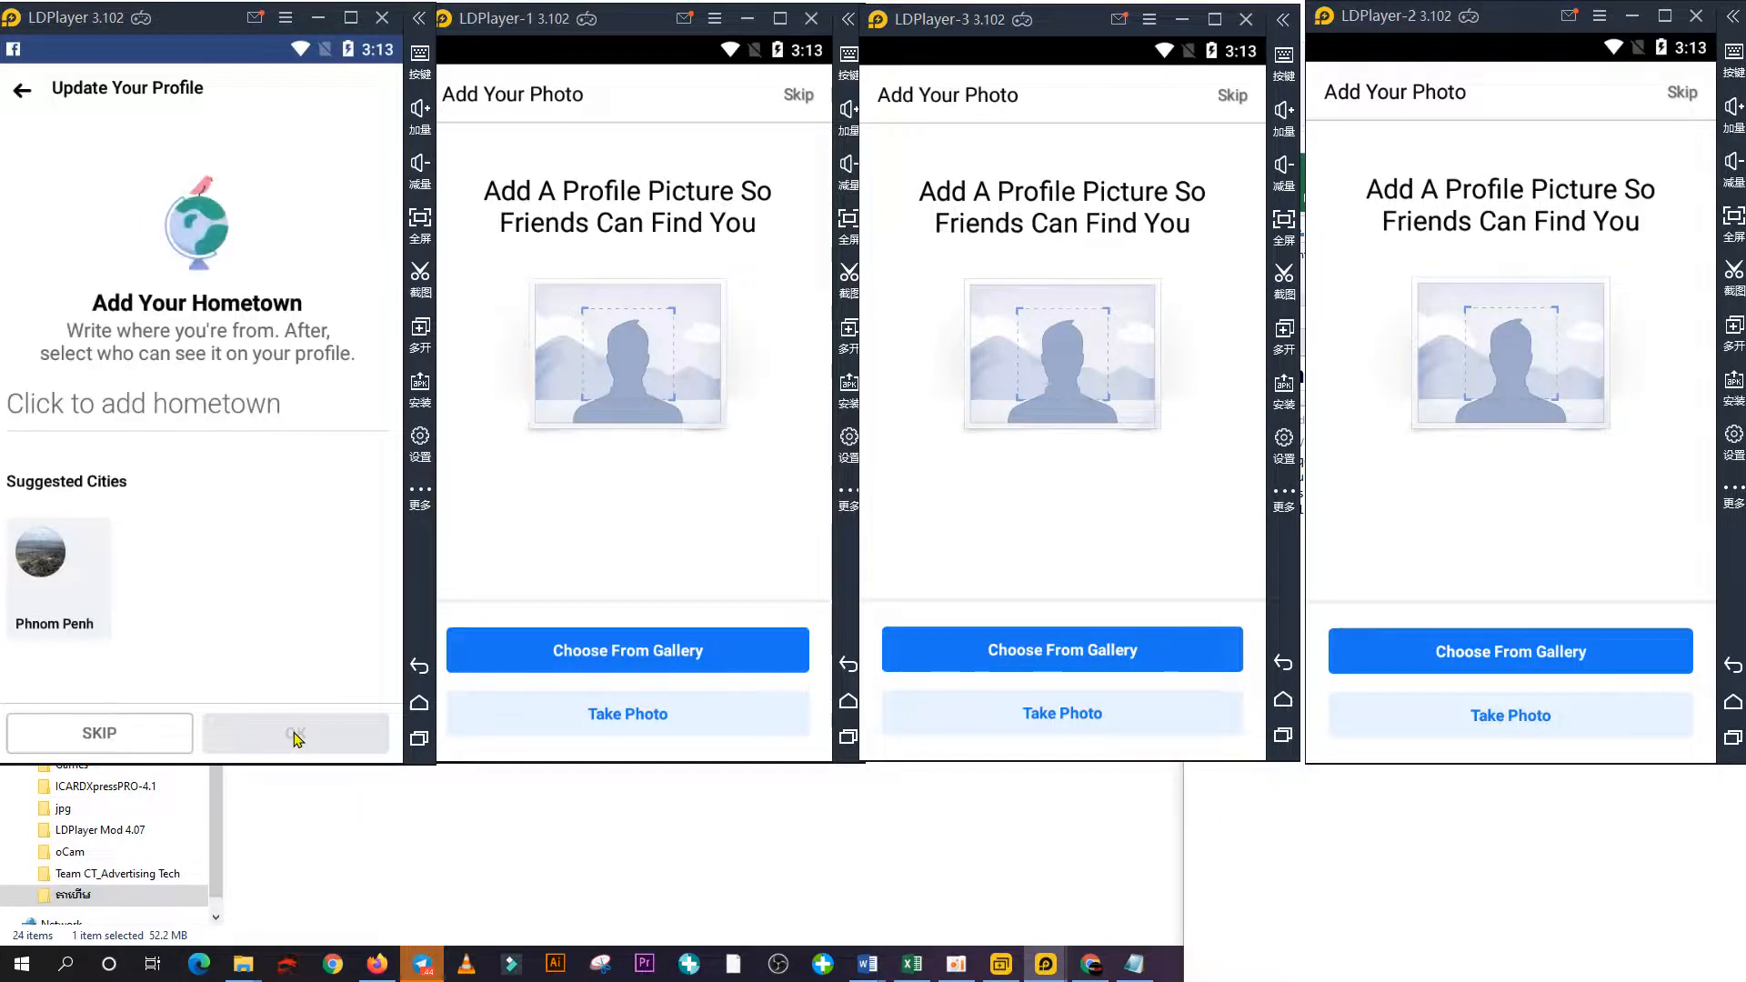
{"action": "left_click", "coordinate": [44, 562]}
{"action": "left_click", "coordinate": [265, 741]}
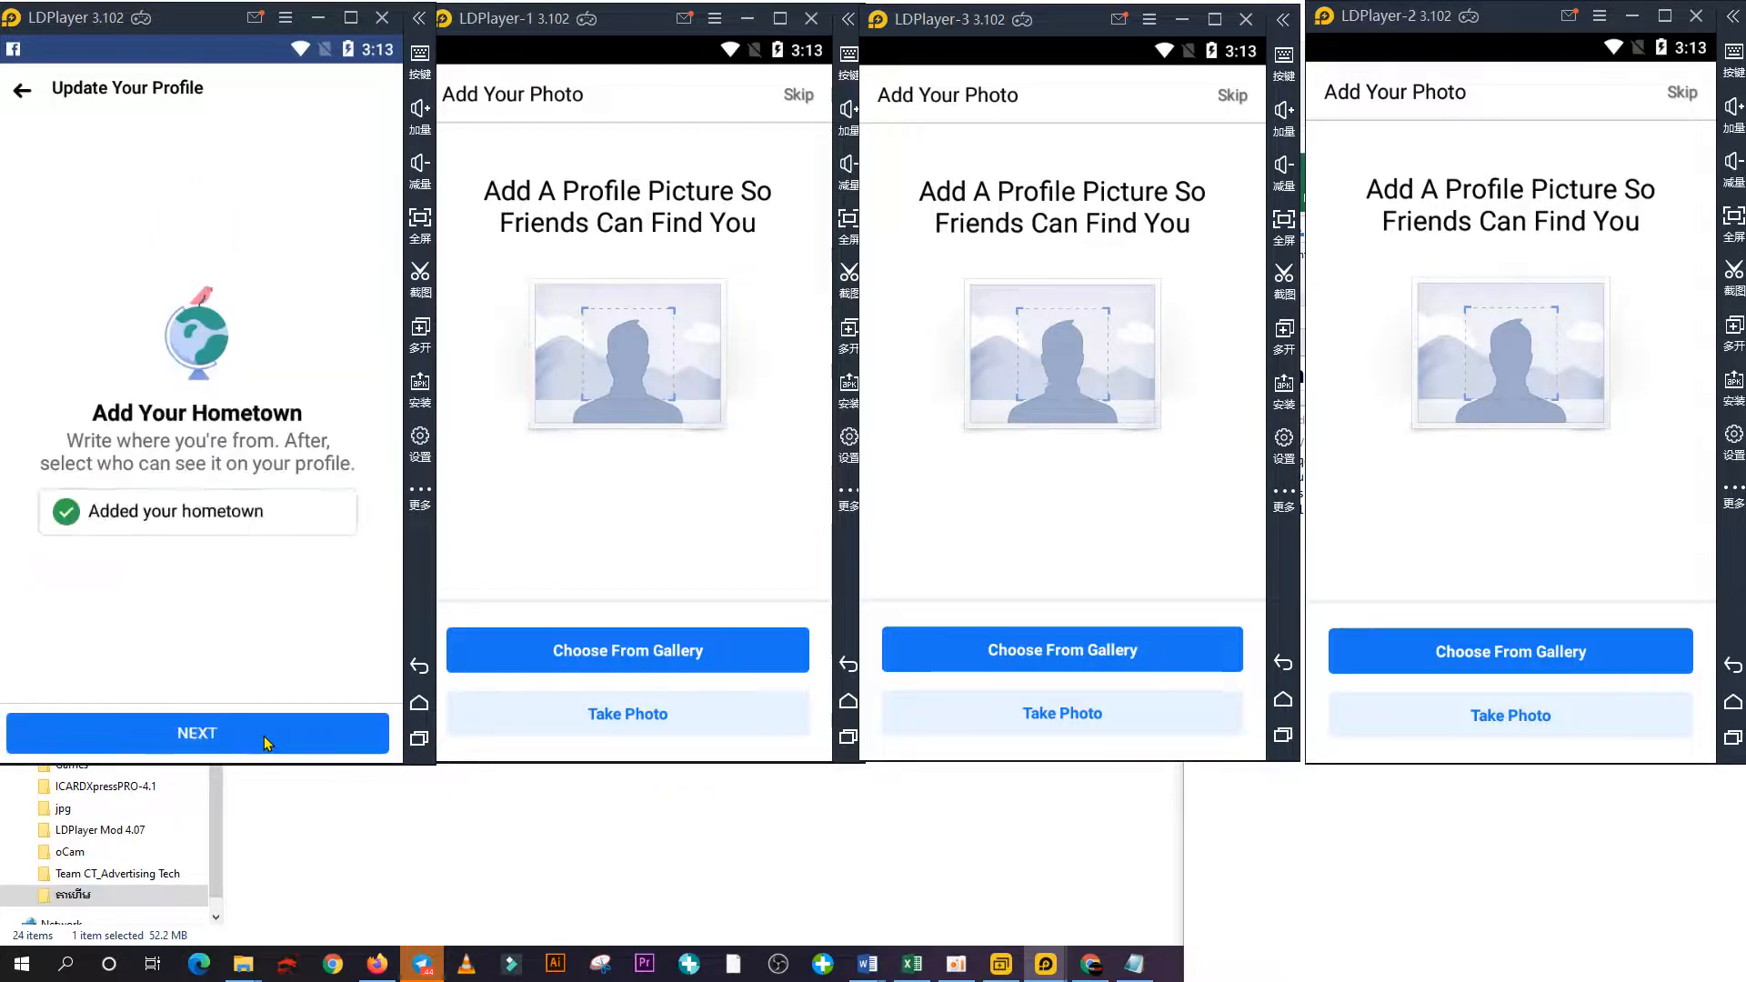
{"action": "left_click", "coordinate": [265, 741]}
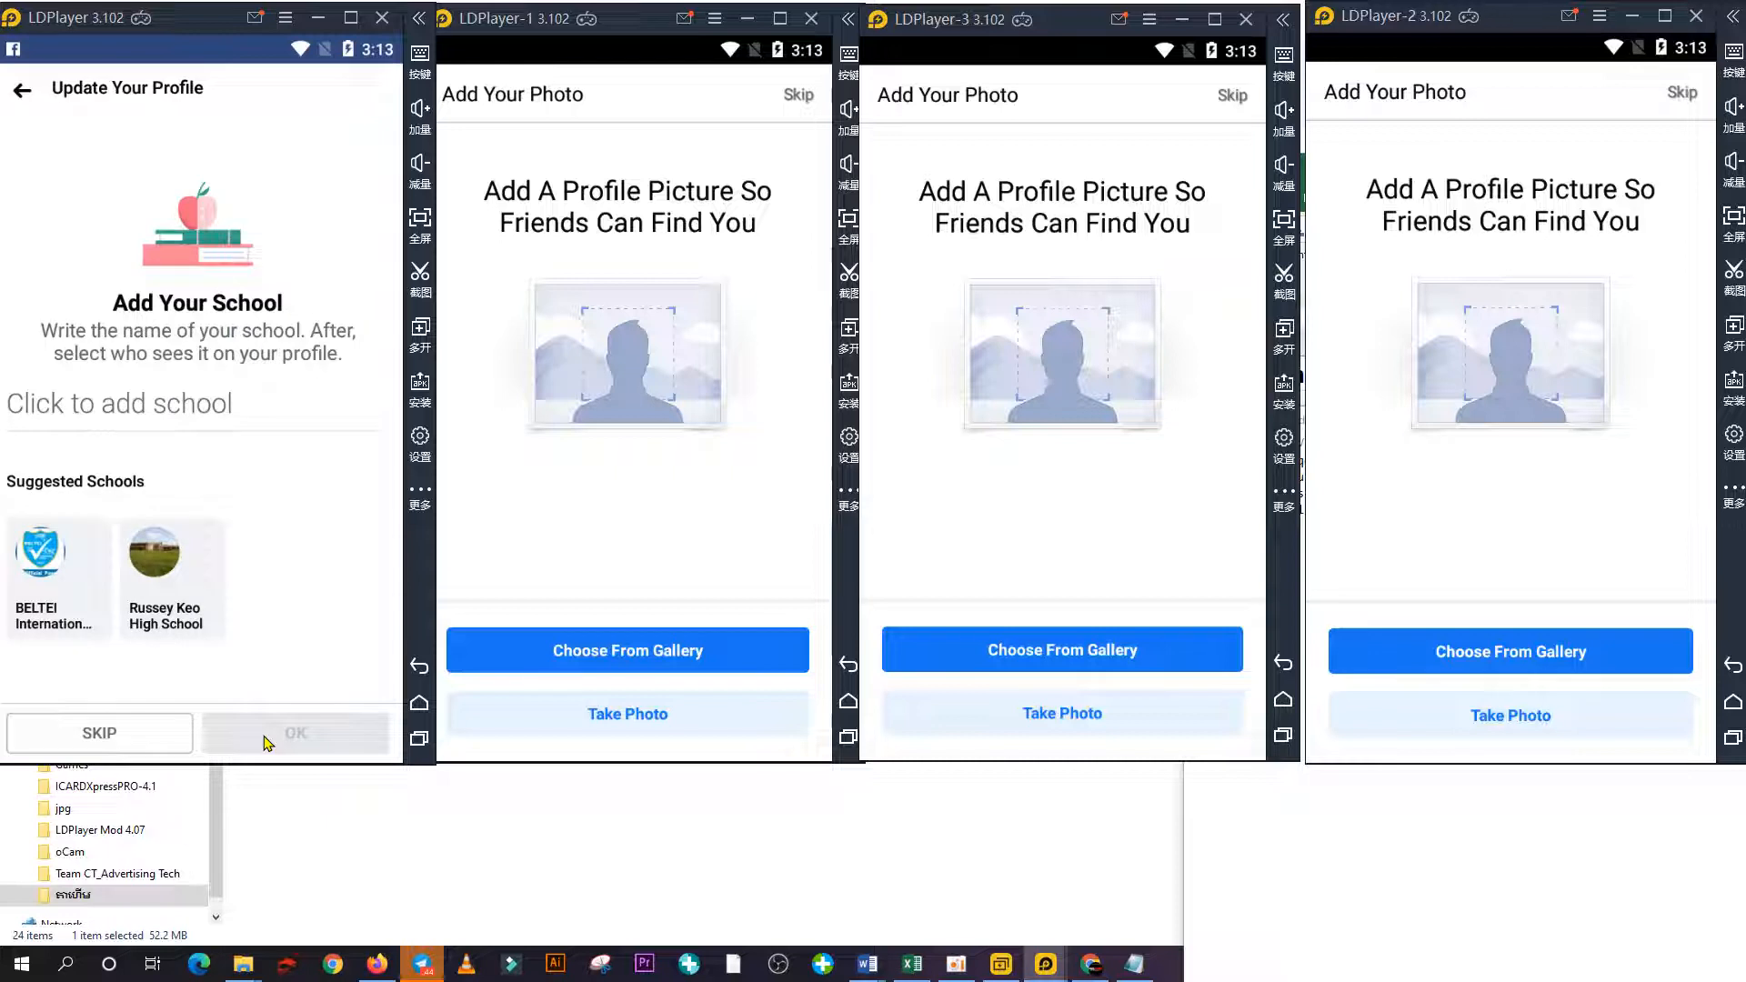
Add Russey Keo High School from the suggested schools and continue to the college entry.
{"action": "left_click", "coordinate": [139, 611]}
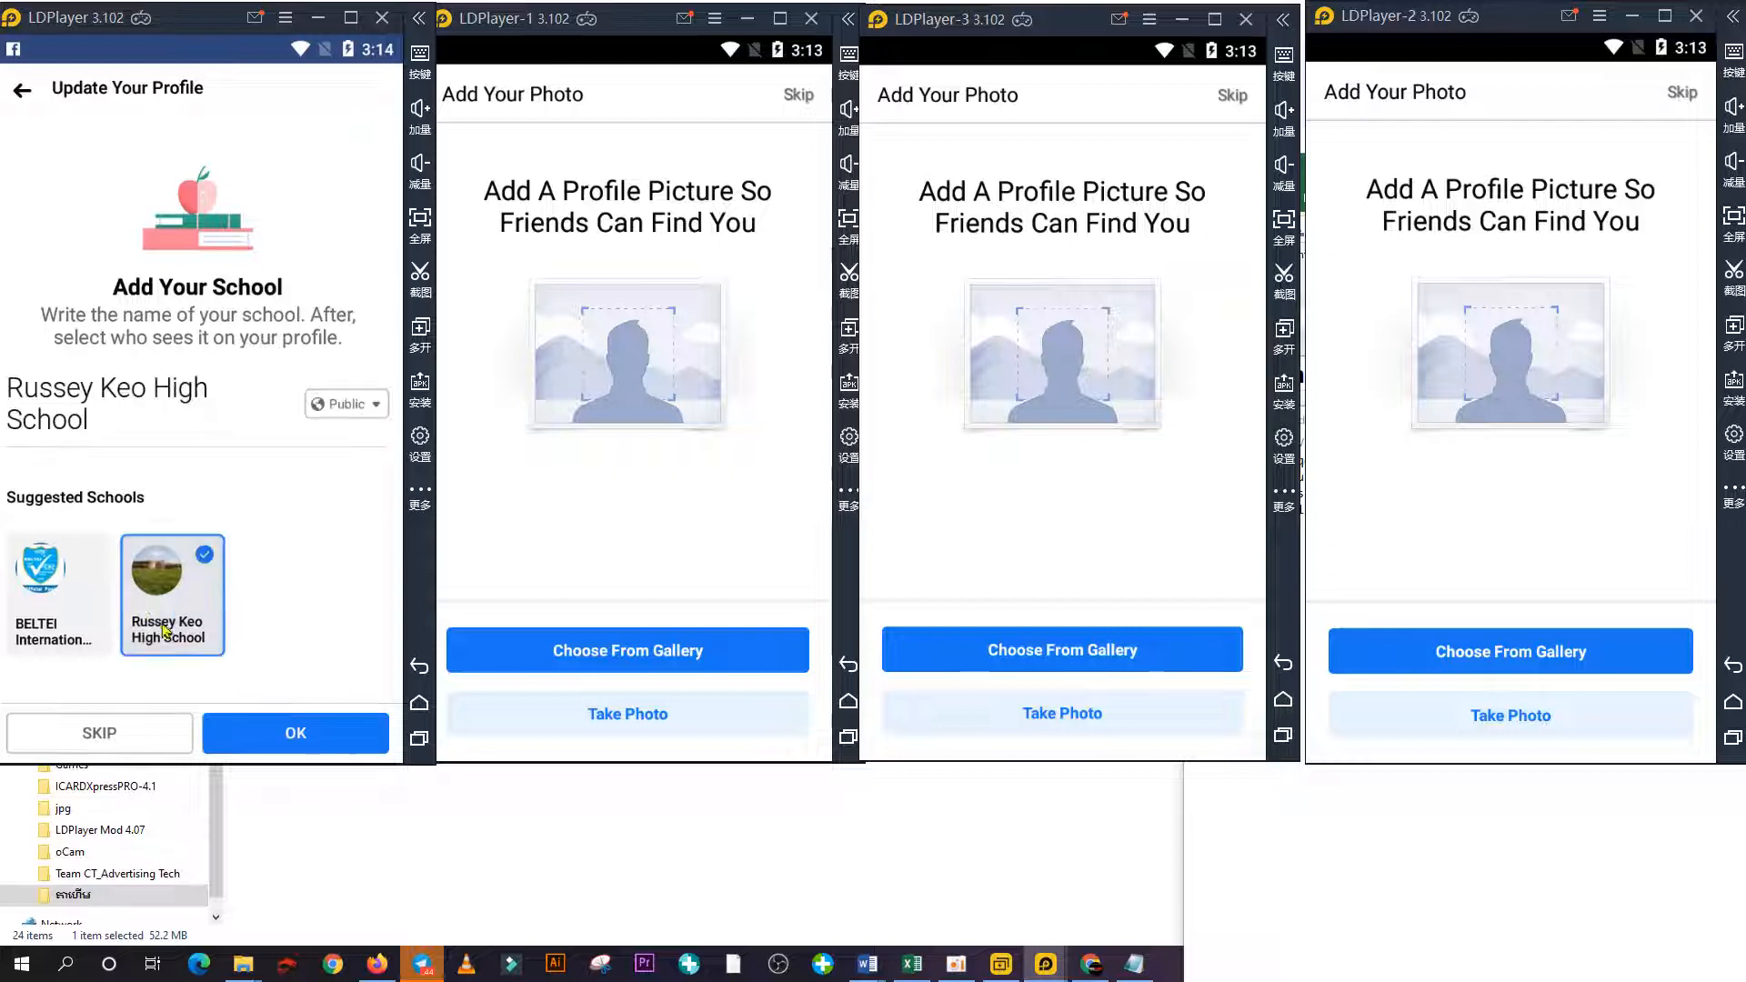
{"action": "left_click", "coordinate": [303, 733]}
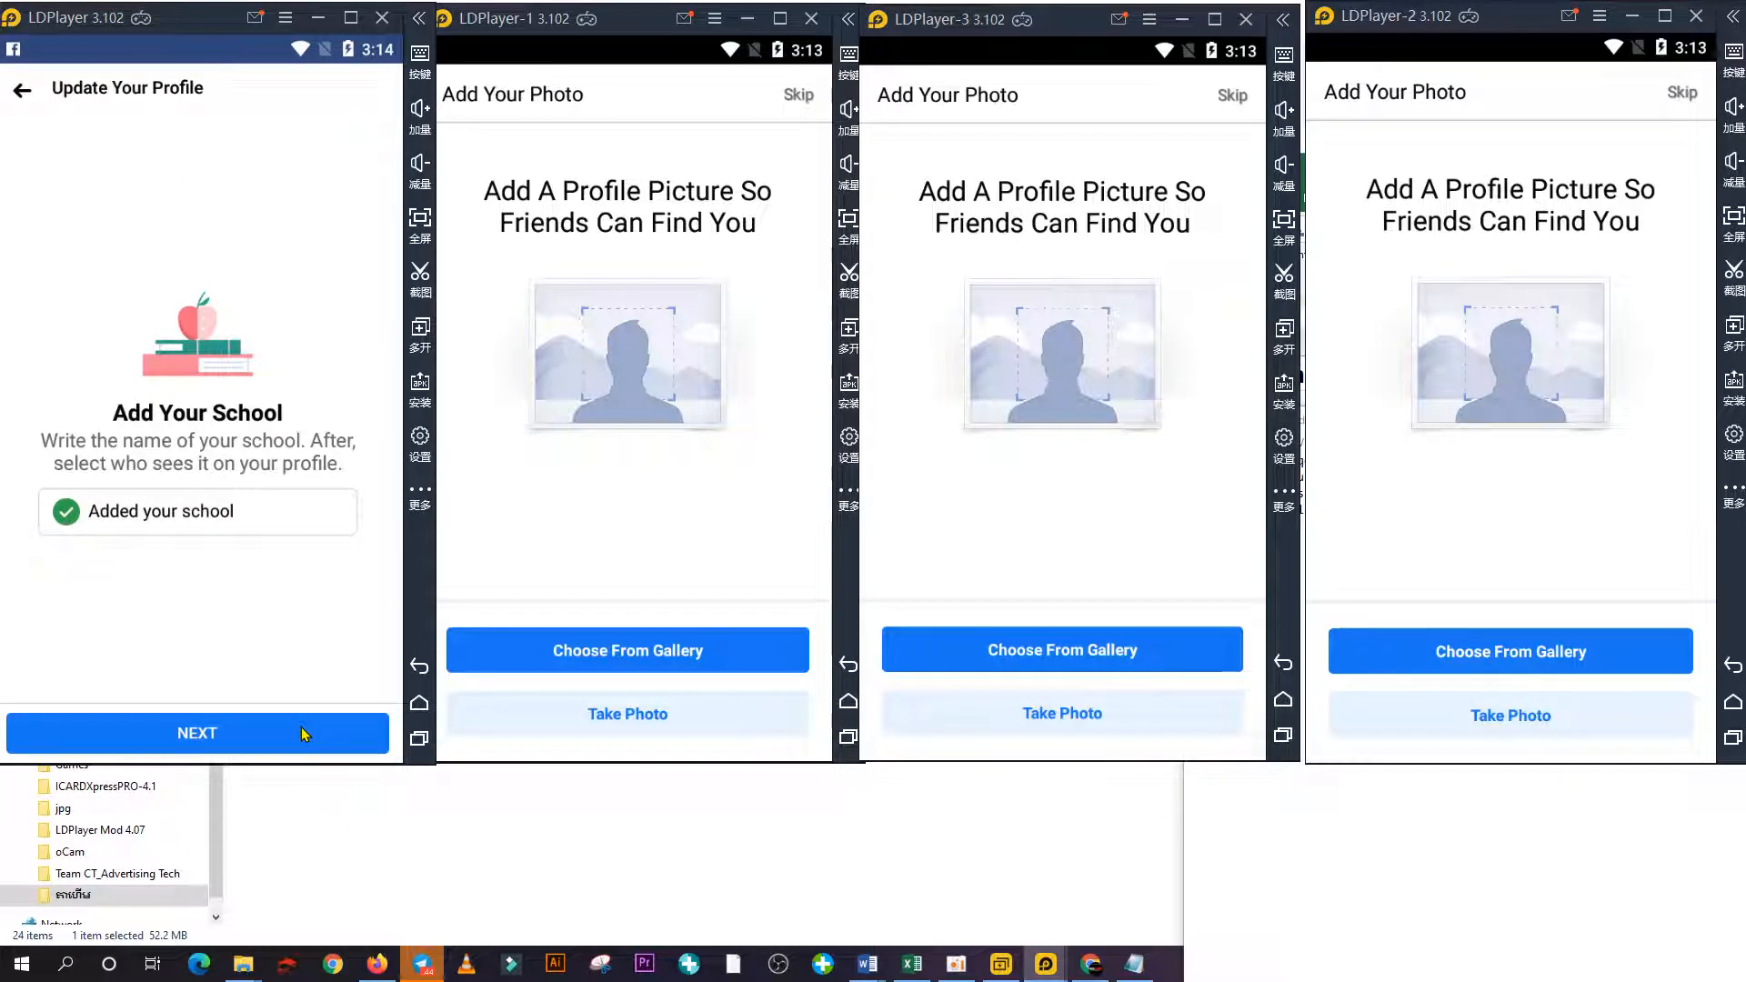
{"action": "left_click", "coordinate": [304, 735]}
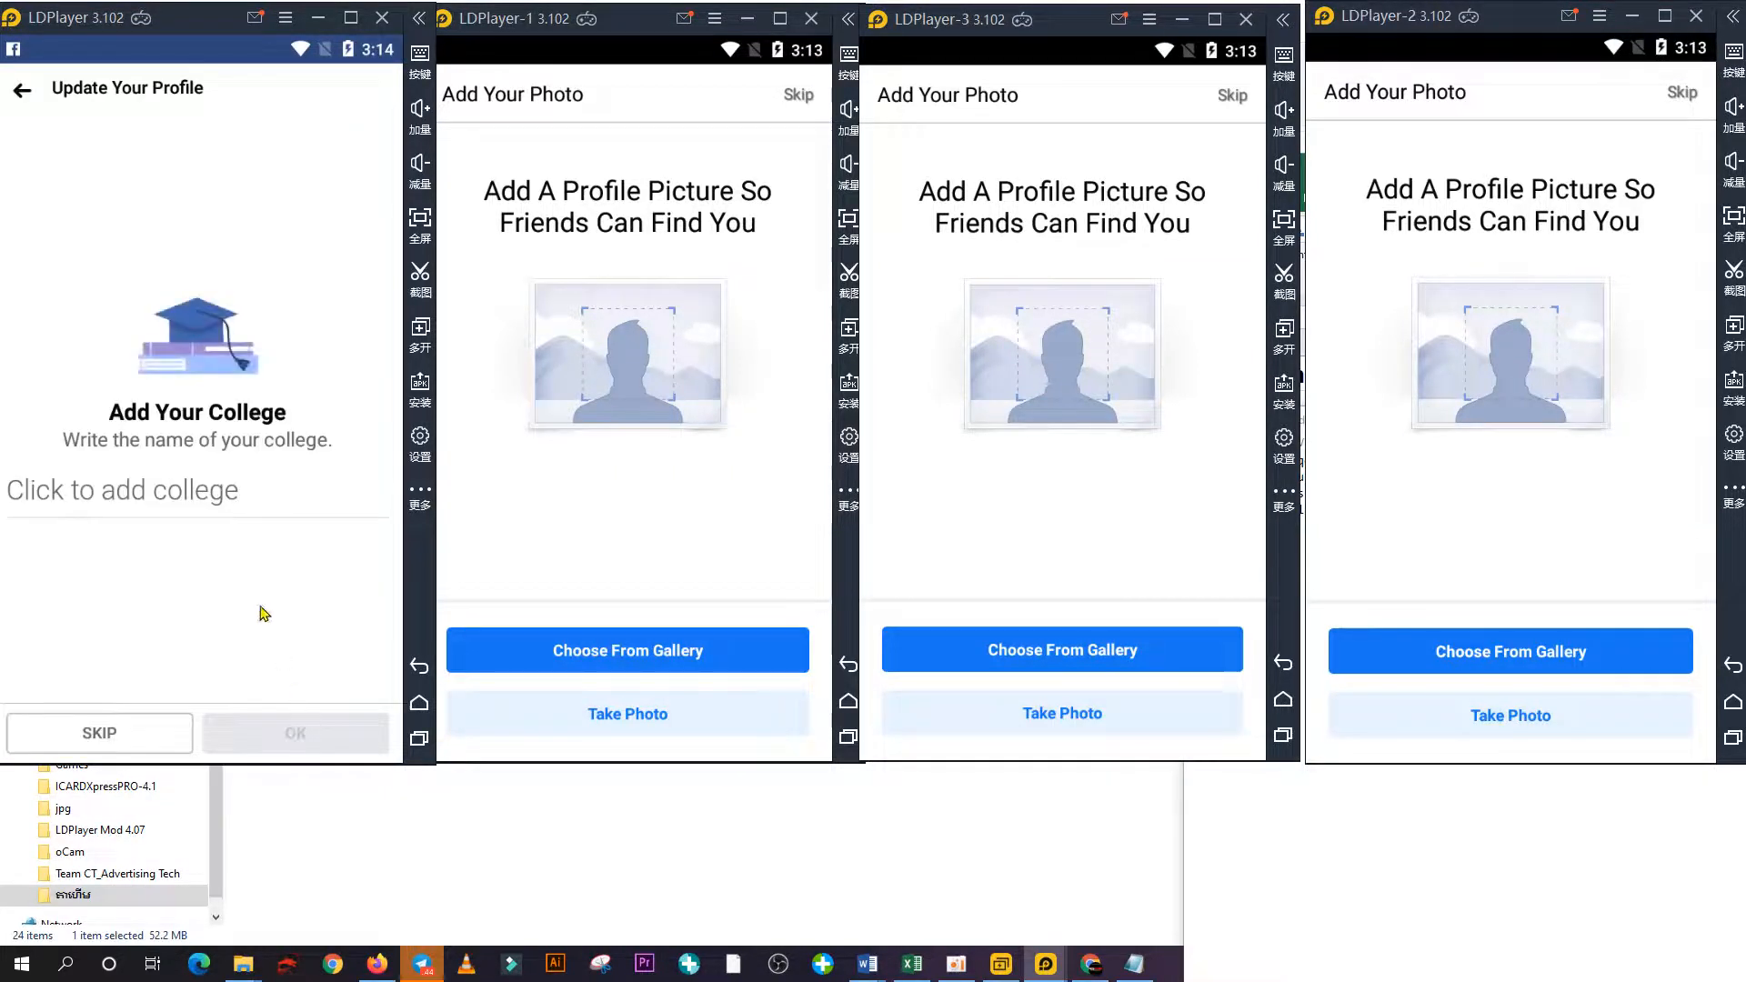
Search the colleges for "vanda" and save Vanda Institute of Accounting as the profile's college.
{"action": "left_click", "coordinate": [196, 492]}
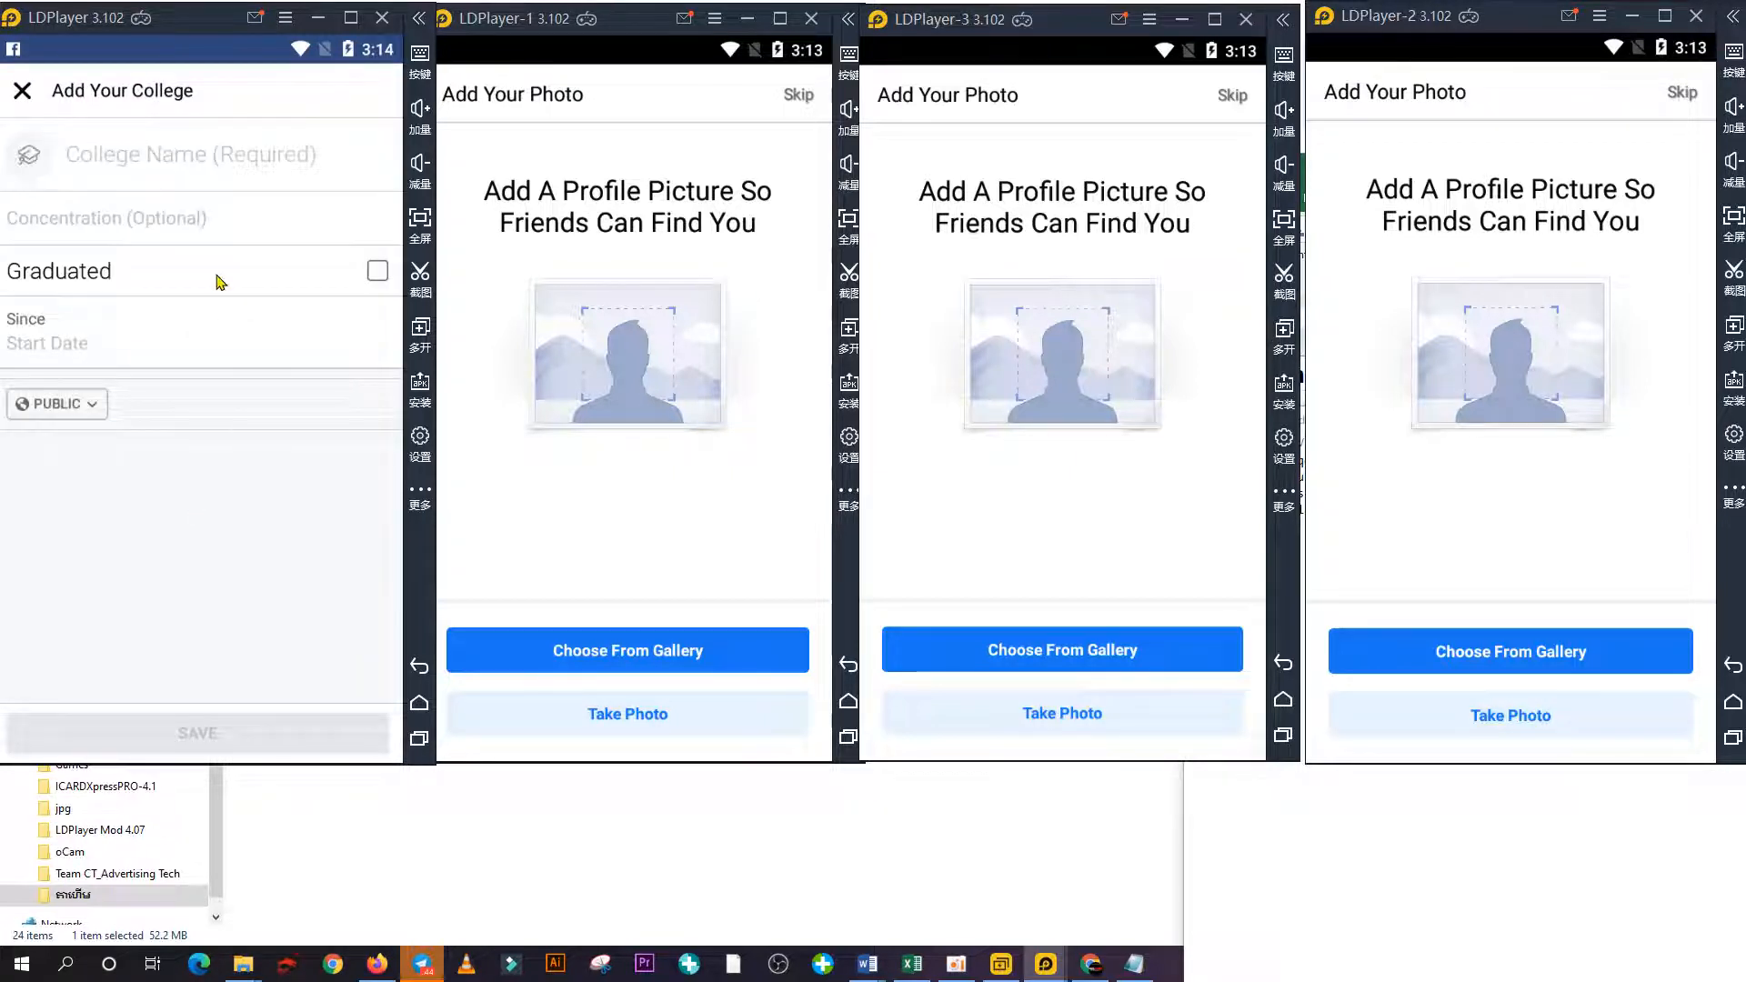
{"action": "left_click", "coordinate": [197, 162]}
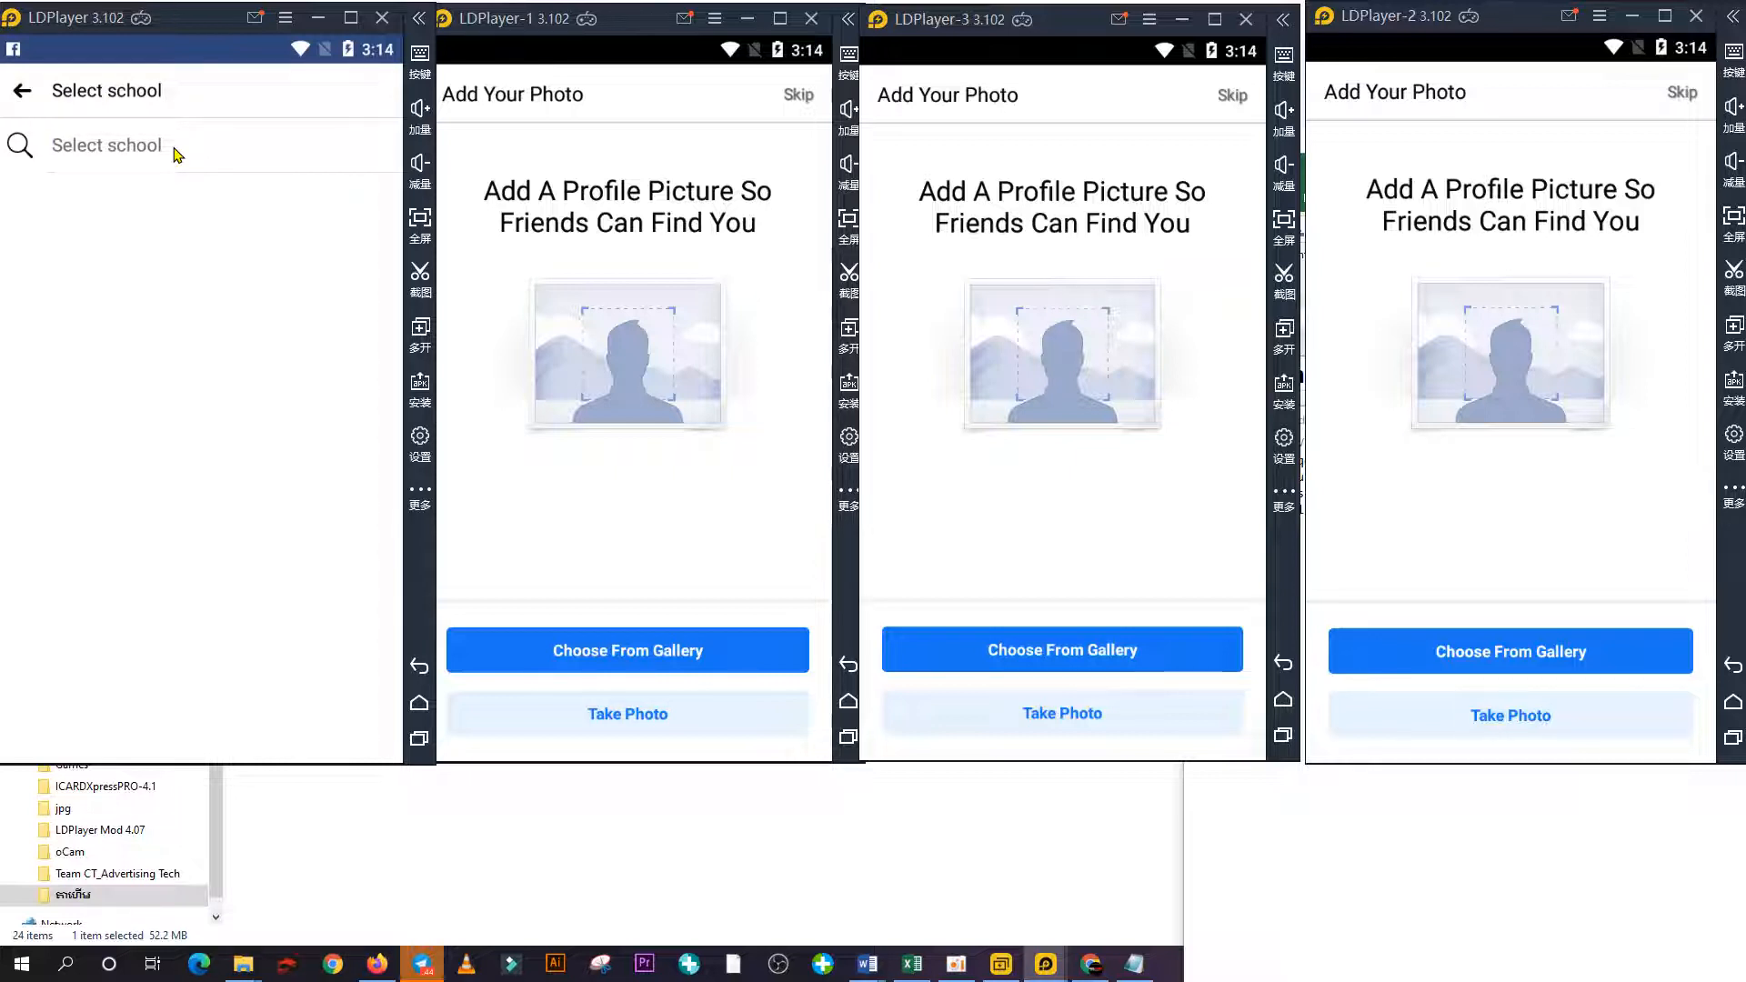
{"action": "type", "text": "v"}
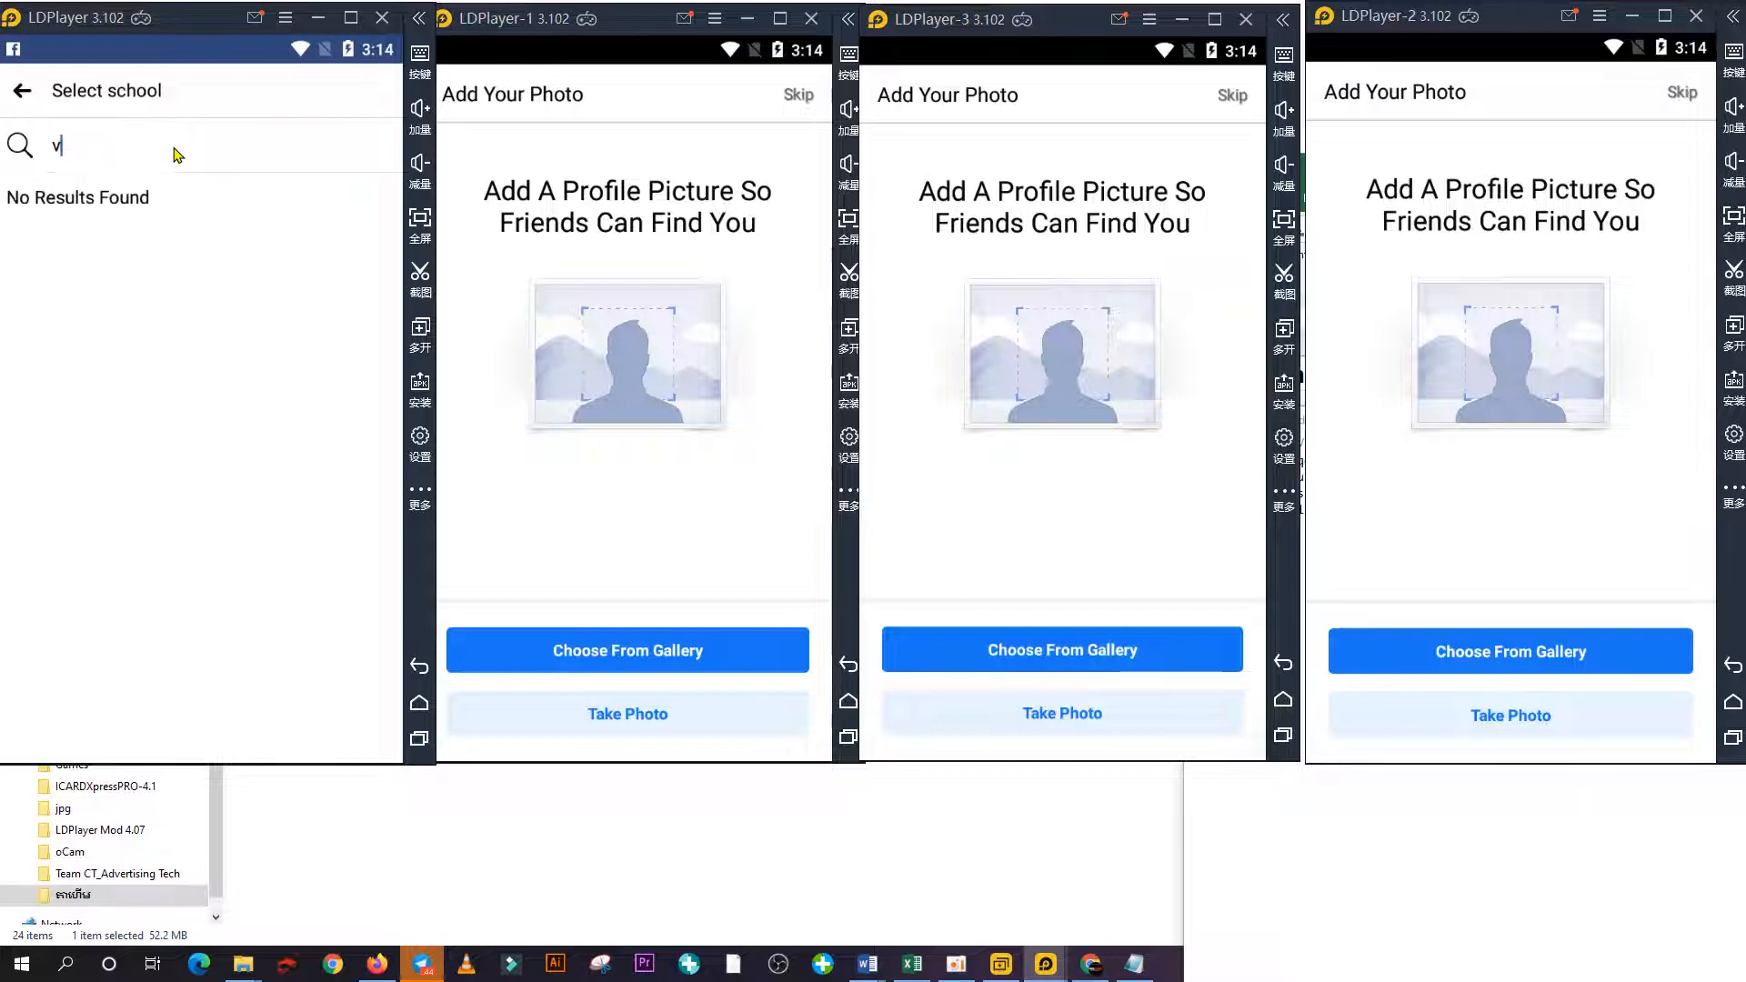
{"action": "type", "text": "a"}
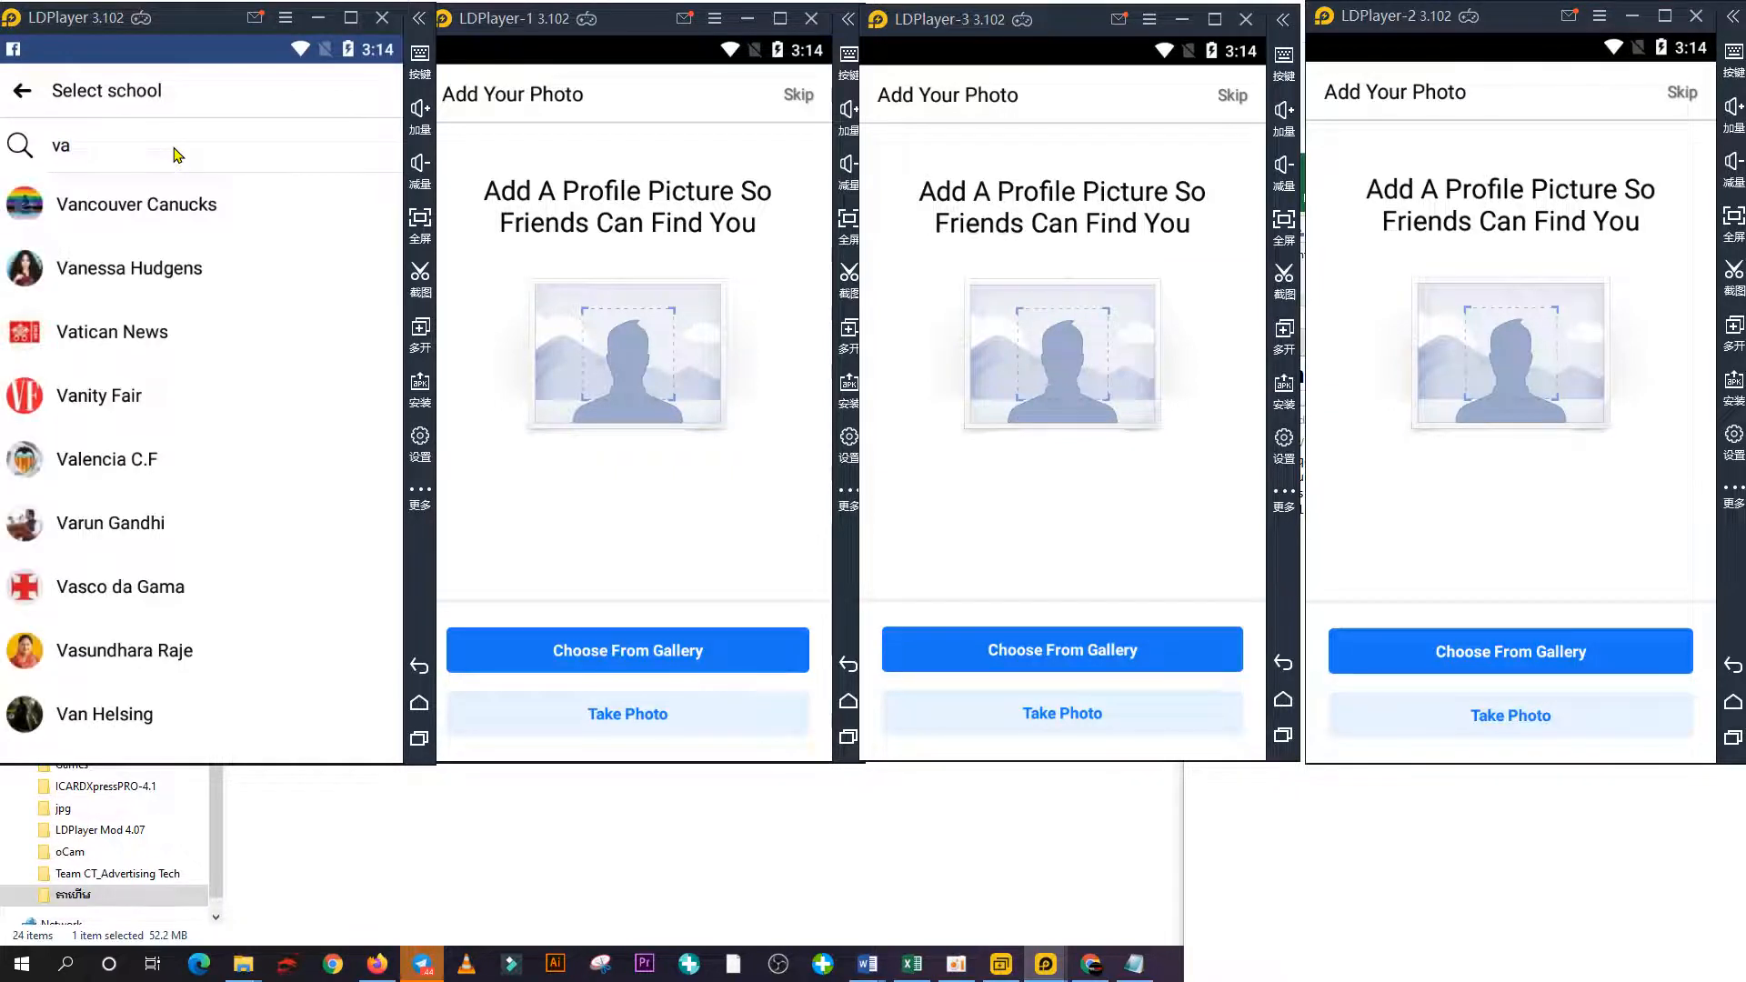
{"action": "type", "text": "nda"}
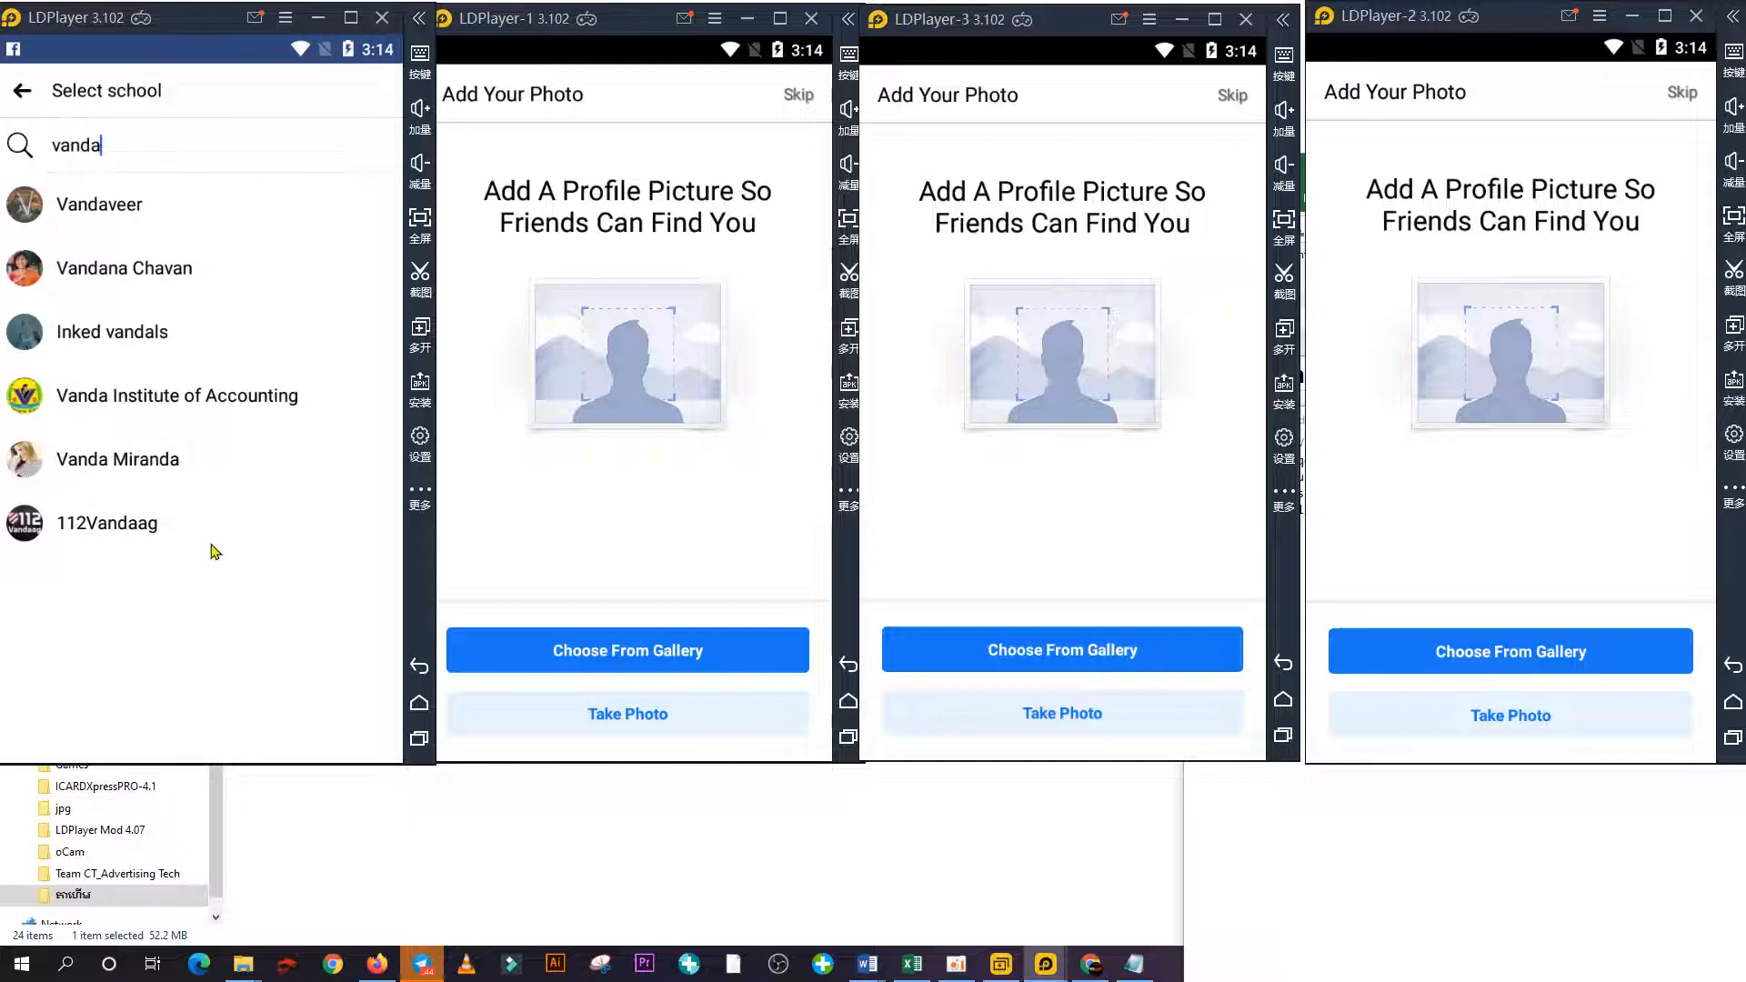
{"action": "left_click", "coordinate": [175, 409]}
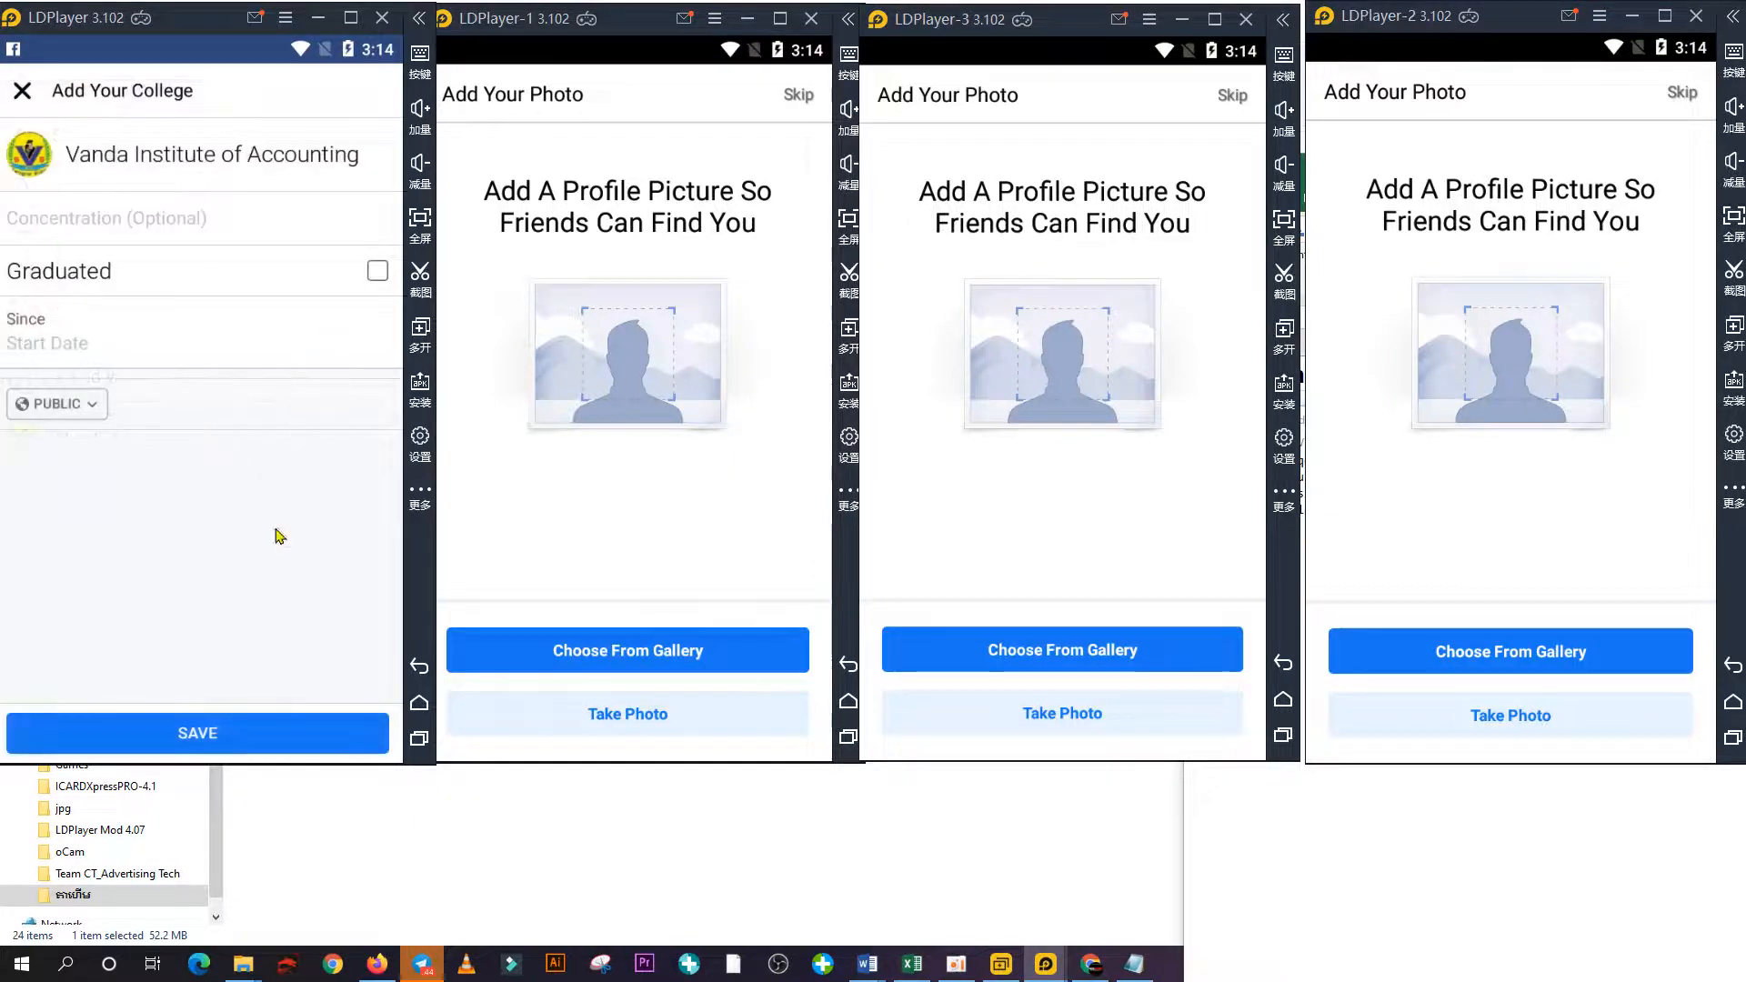
{"action": "left_click", "coordinate": [263, 737]}
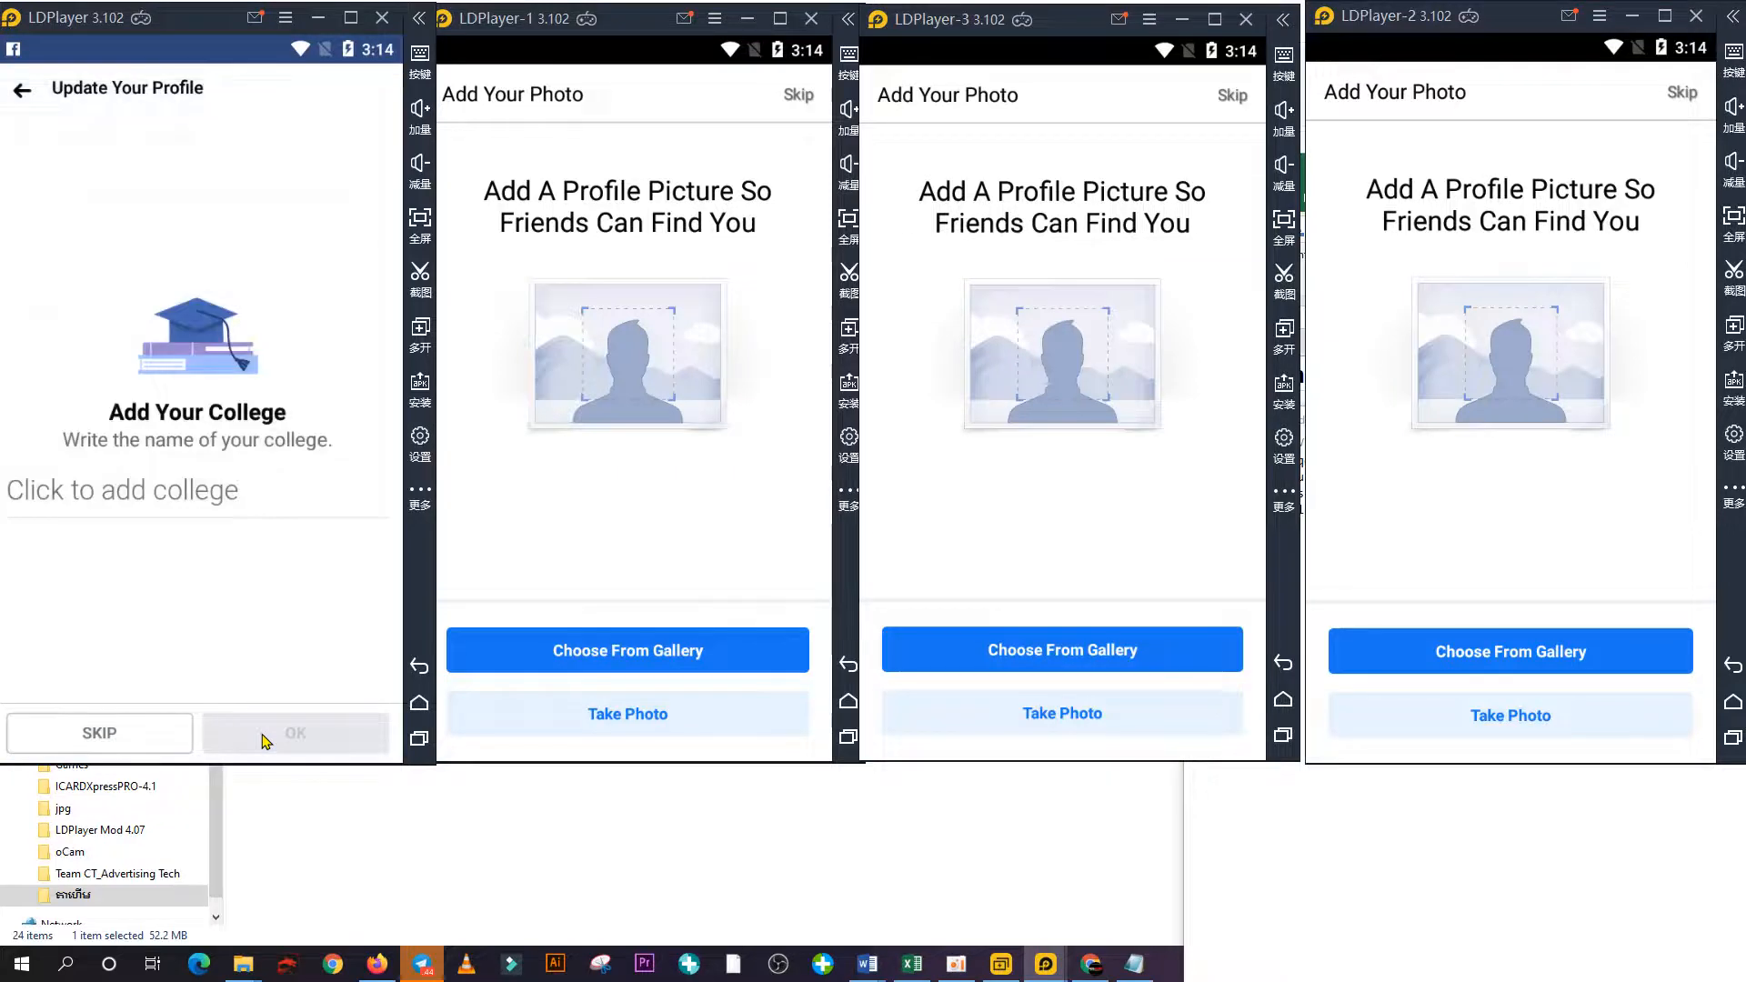
{"action": "left_click", "coordinate": [263, 737]}
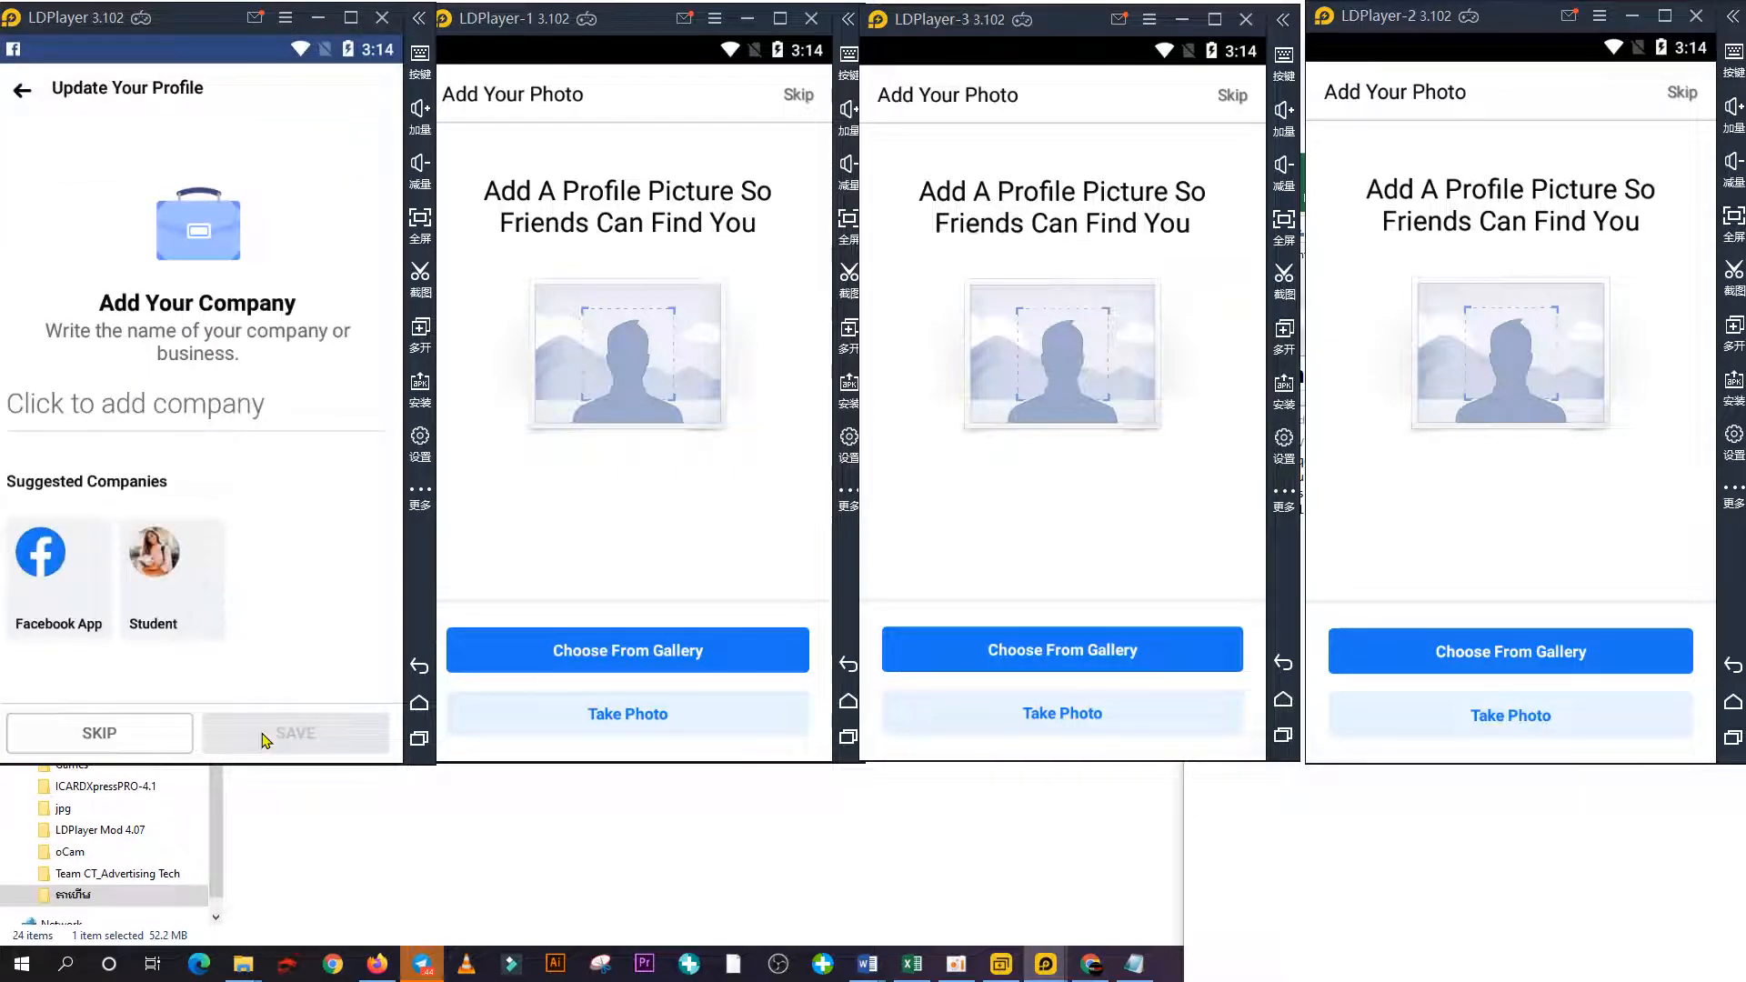
Add Facebook App from the suggested companies as the workplace and continue to the relationship status.
{"action": "left_click", "coordinate": [43, 566]}
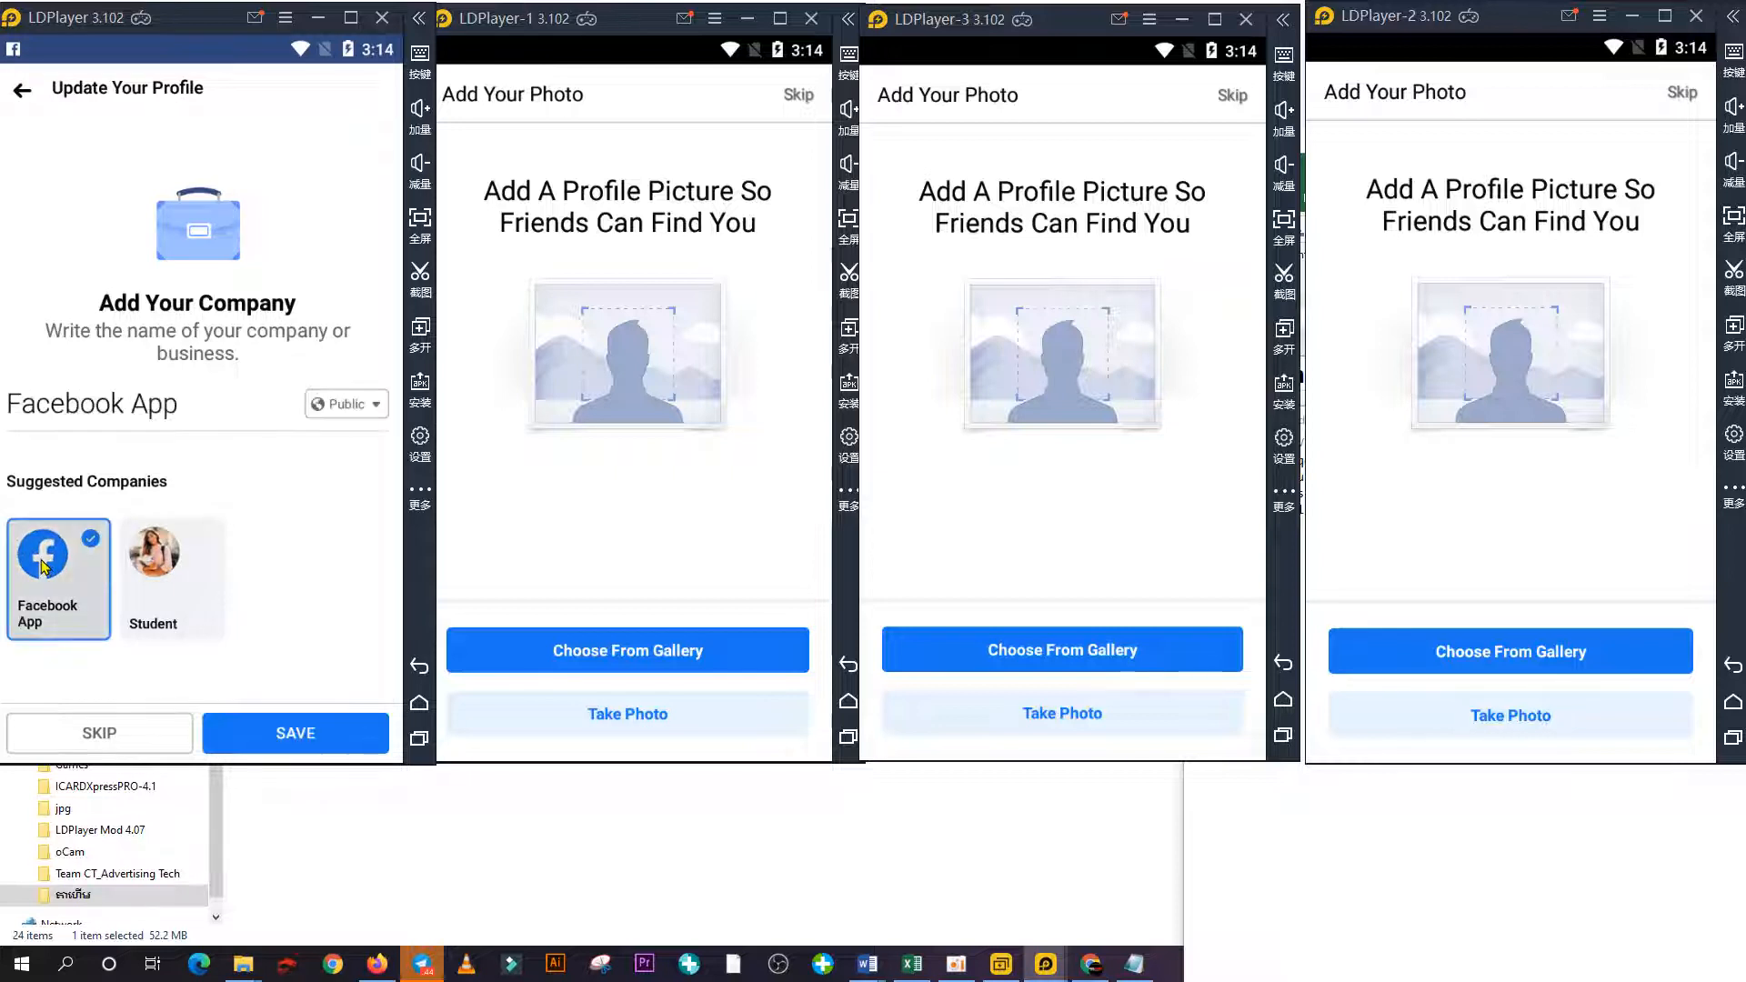
{"action": "left_click", "coordinate": [282, 741]}
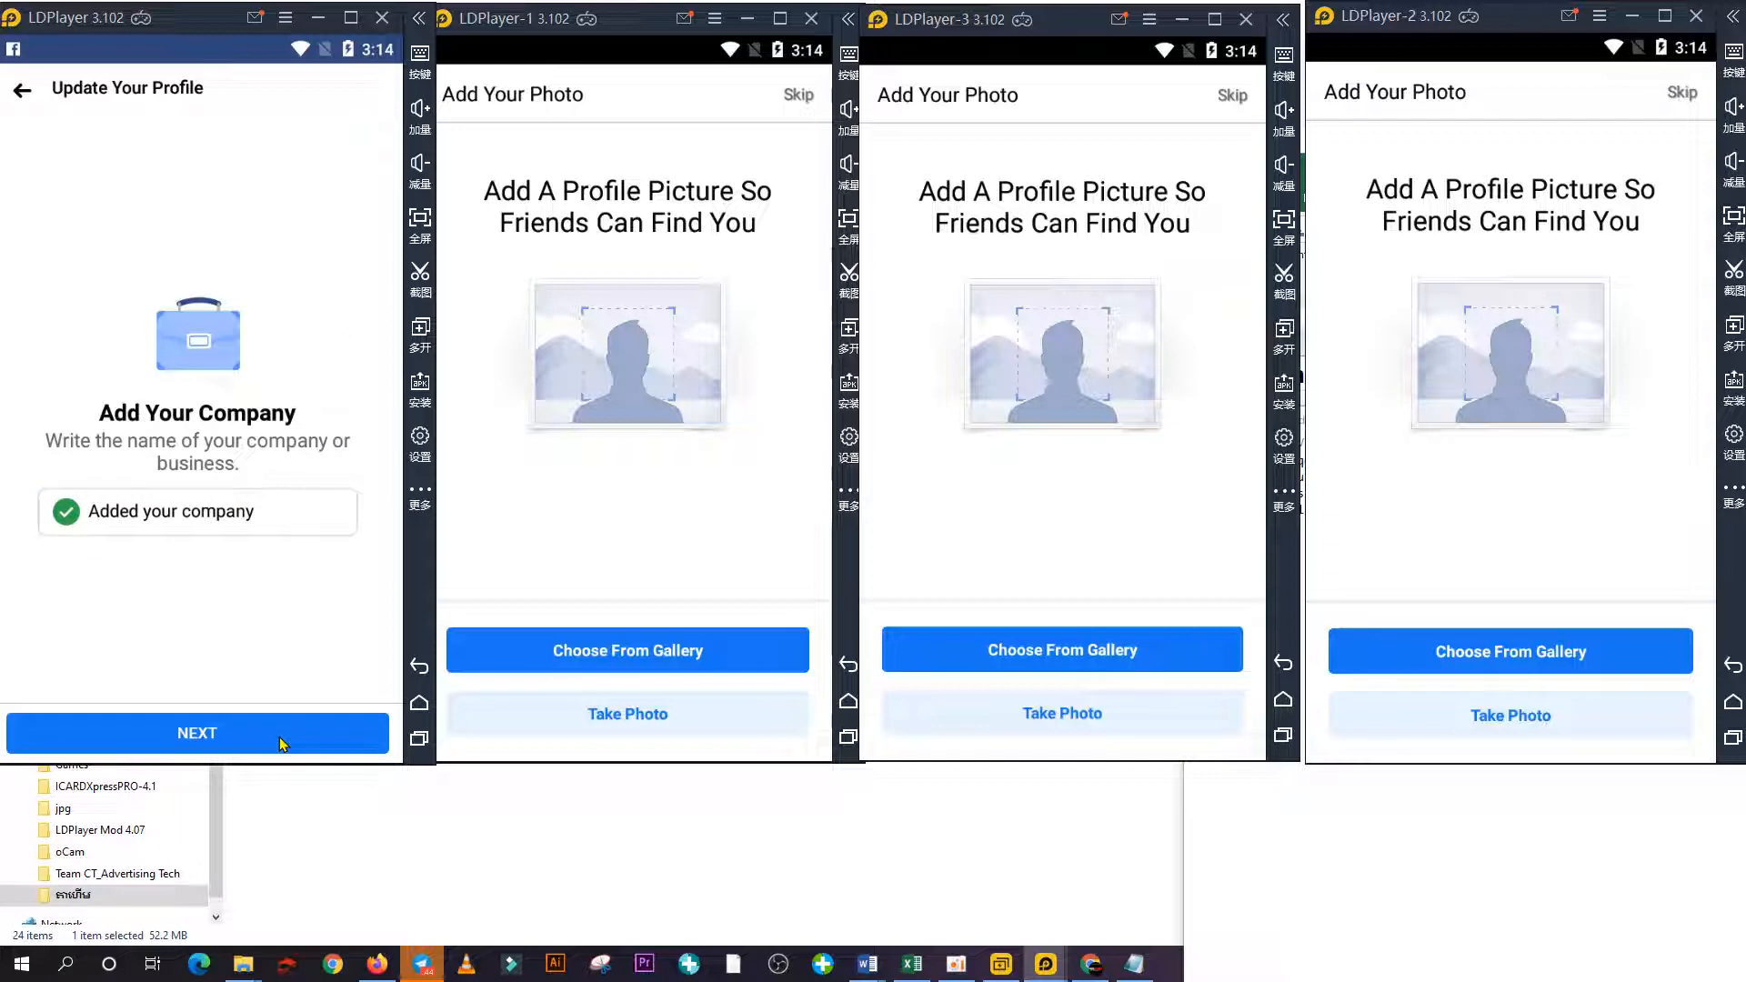
{"action": "left_click", "coordinate": [234, 730]}
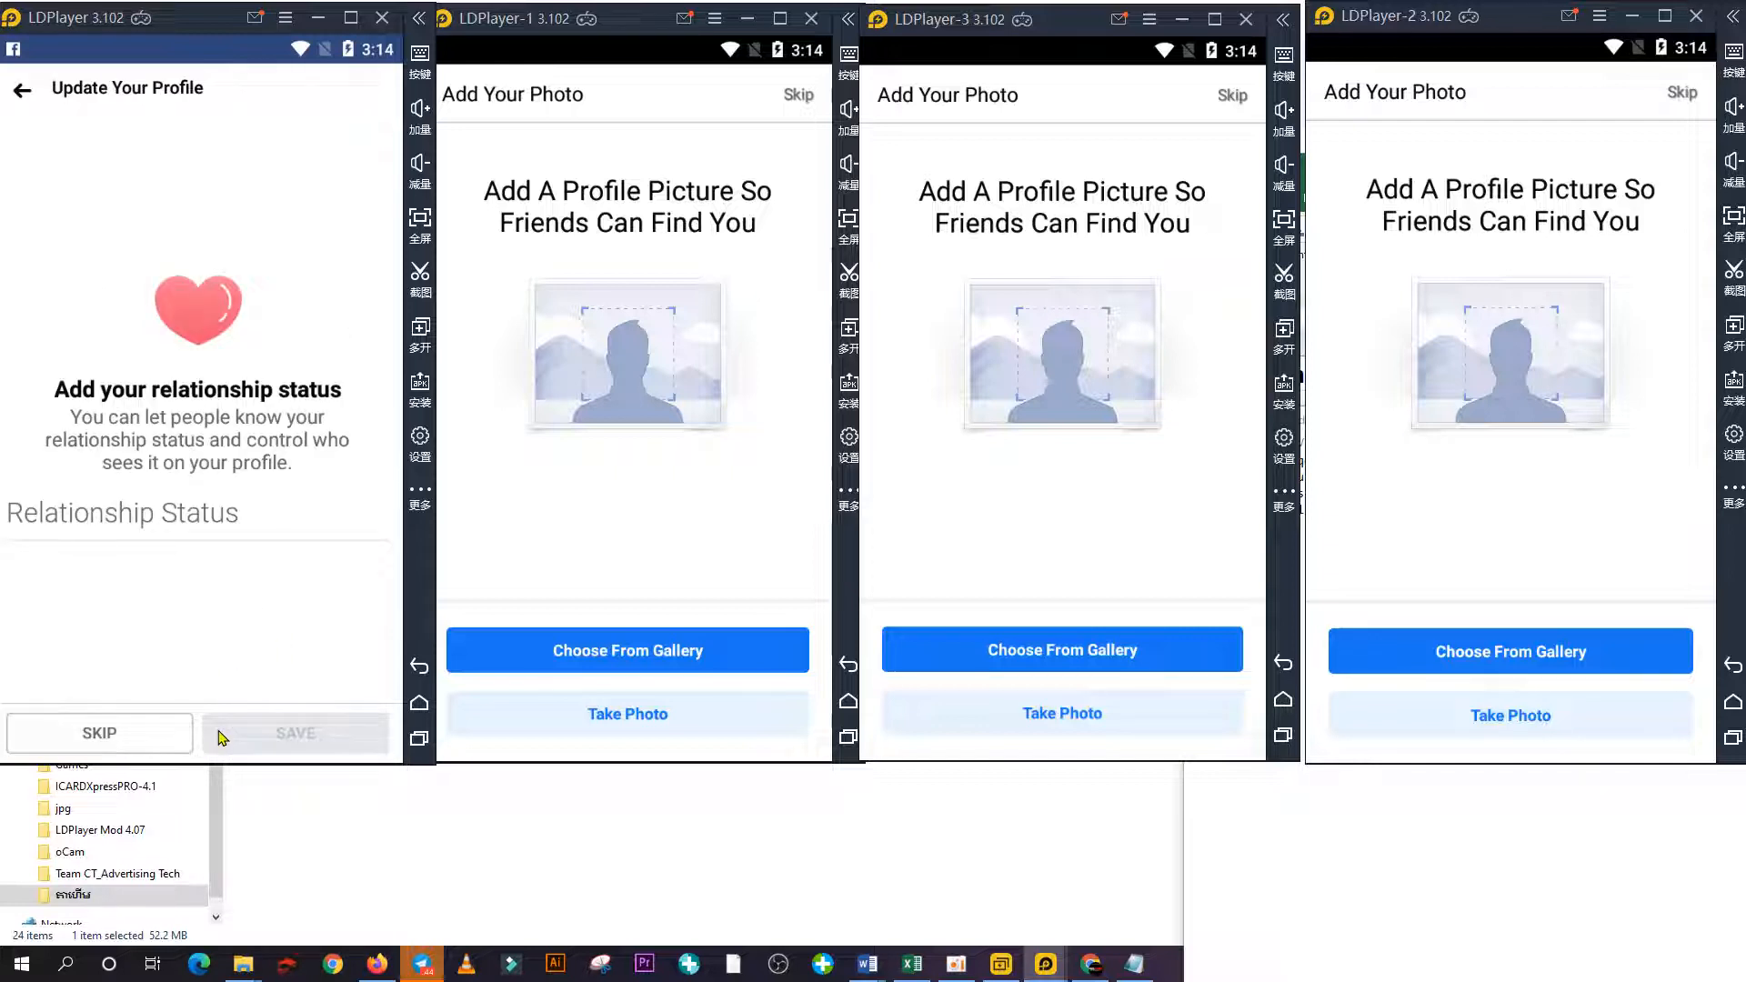
Skip the relationship status and cover photo, and finish the setup by viewing the completed profile.
{"action": "left_click", "coordinate": [112, 741]}
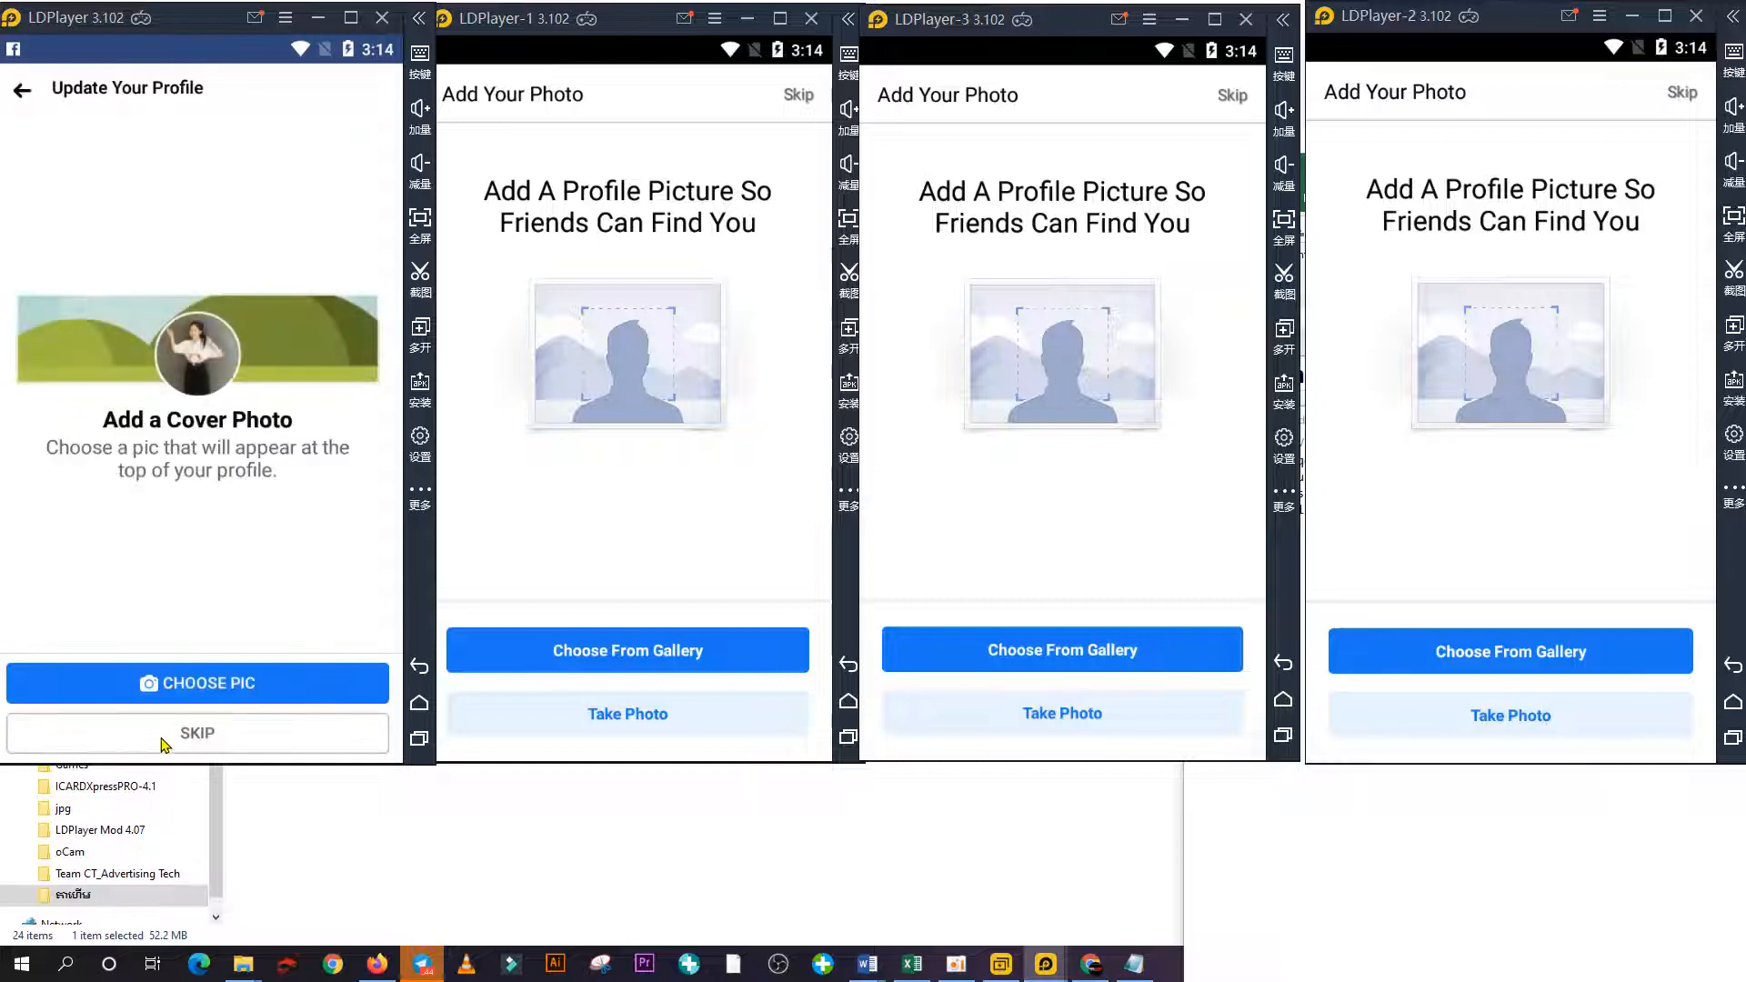
{"action": "left_click", "coordinate": [278, 746]}
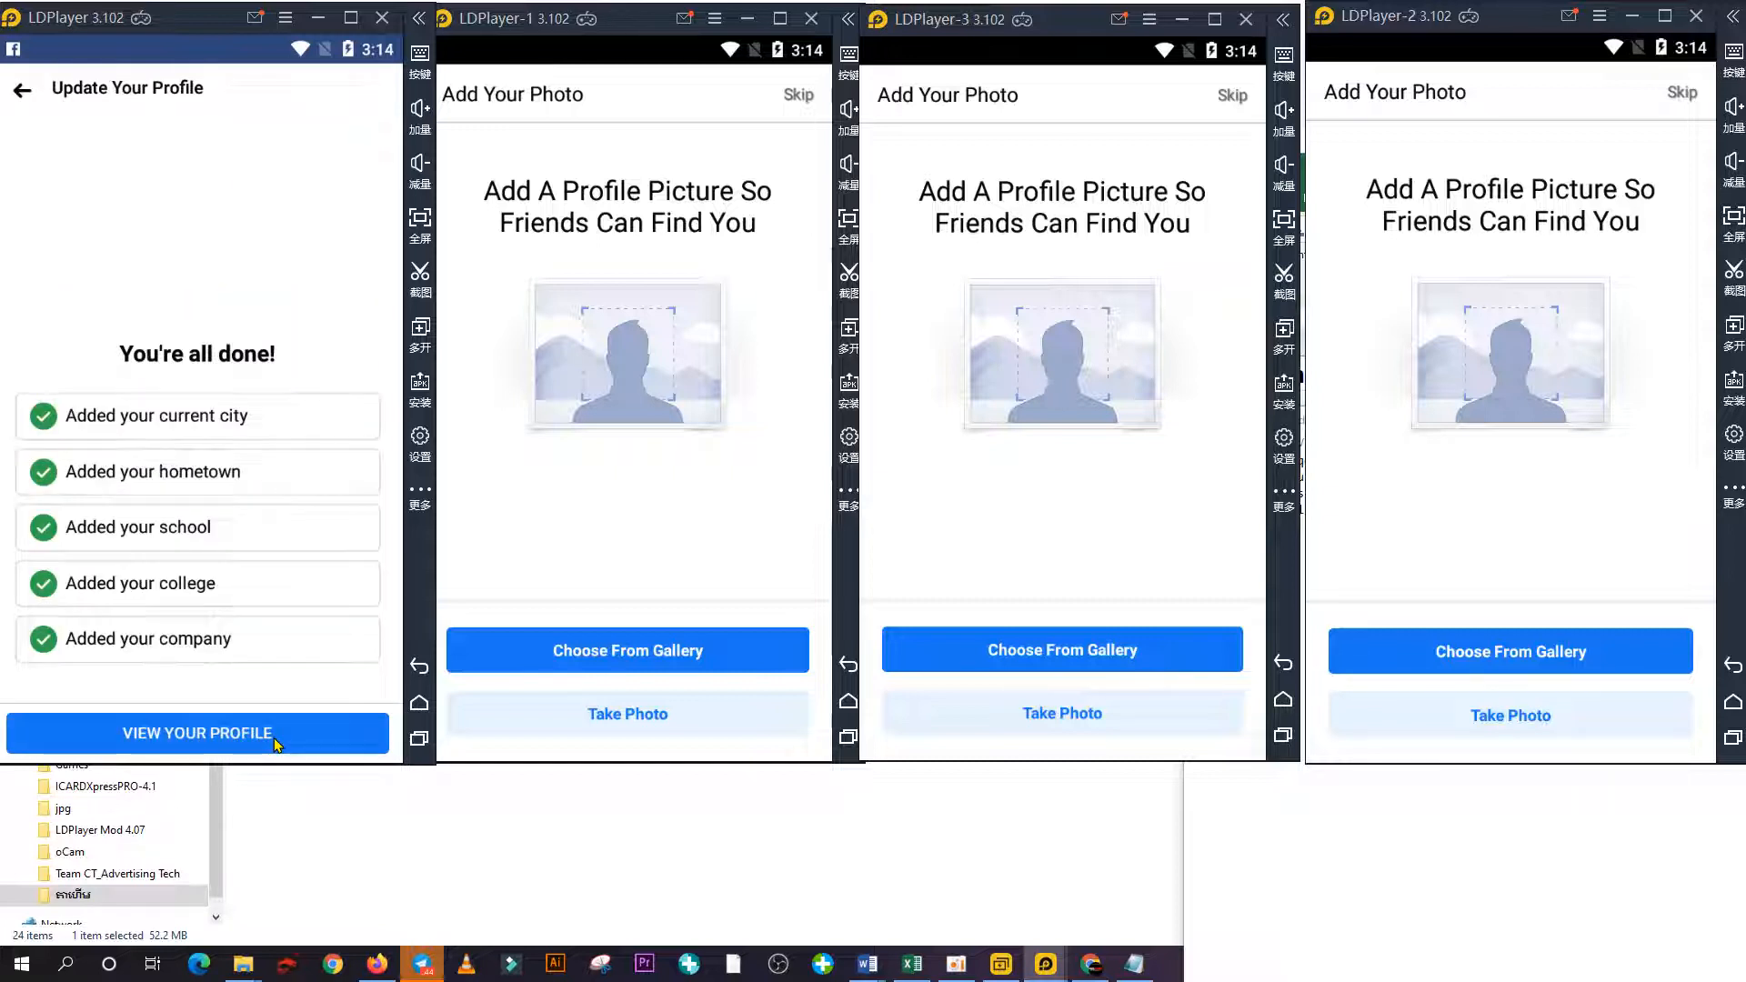
{"action": "left_click", "coordinate": [258, 739]}
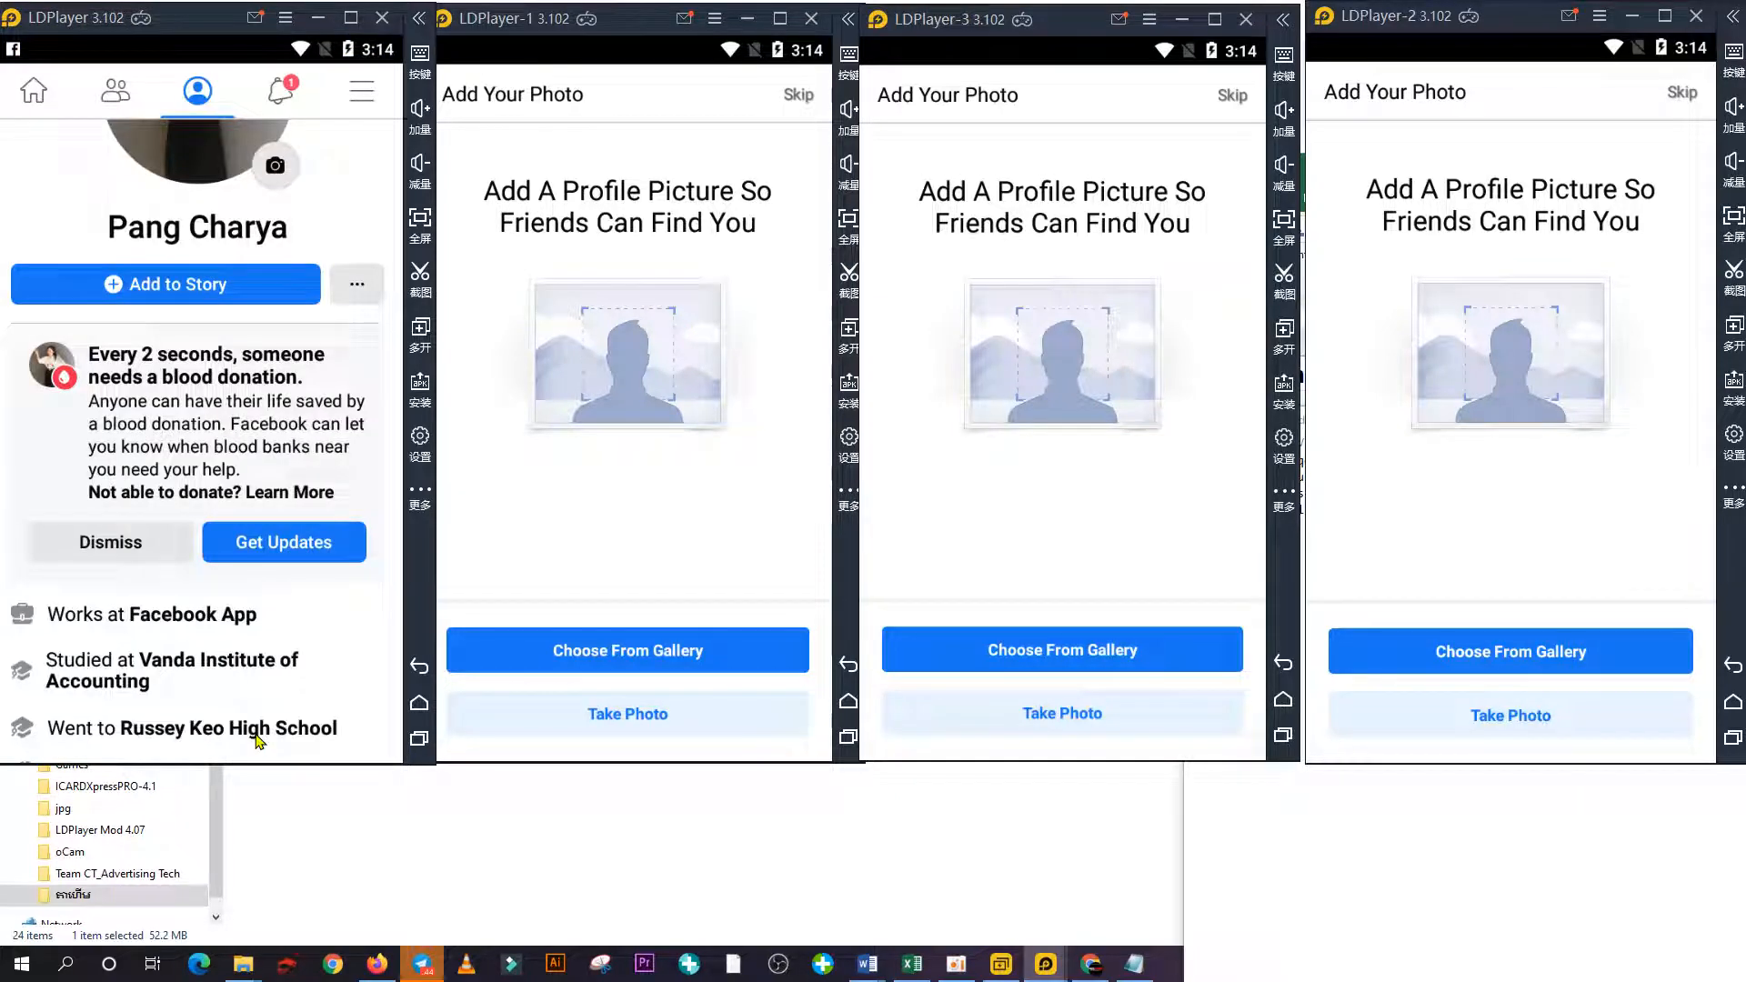
Dismiss the blood donation suggestion on the completed profile in the first LDPlayer instance.
{"action": "scroll", "coordinate": [273, 528], "scroll_direction": "down", "scroll_amount": 2}
{"action": "scroll", "coordinate": [270, 527], "scroll_direction": "up", "scroll_amount": 4}
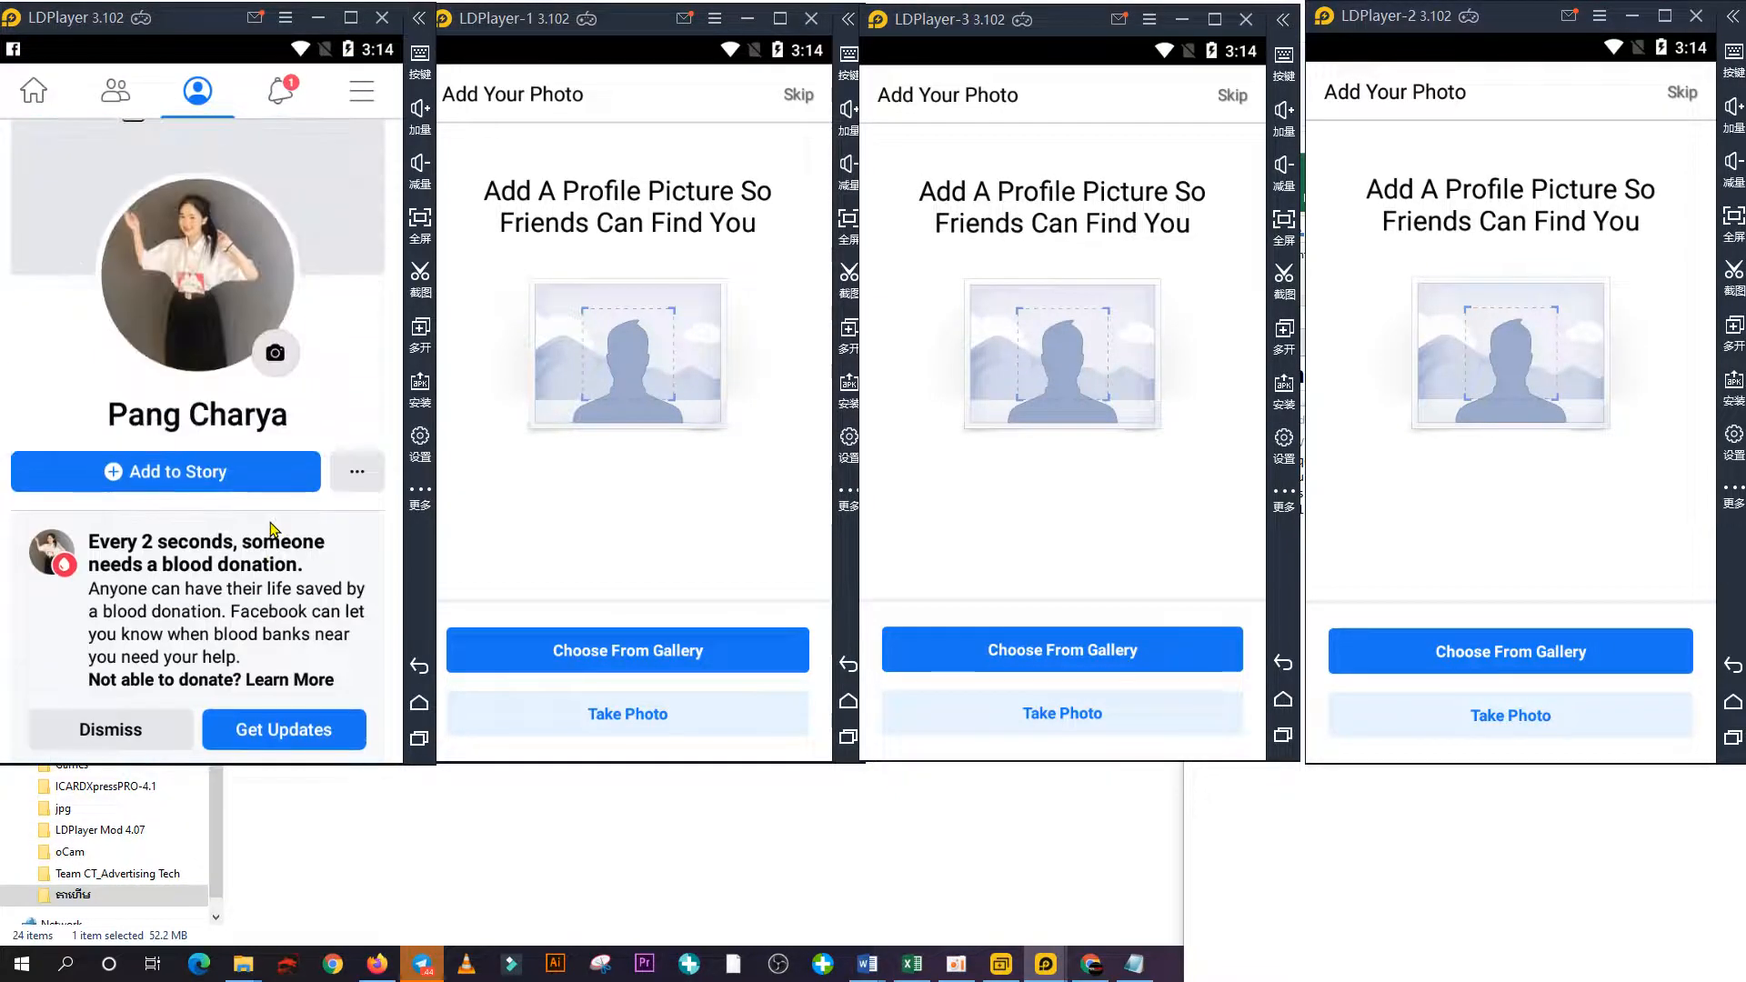
{"action": "scroll", "coordinate": [96, 655], "scroll_direction": "down", "scroll_amount": 1}
{"action": "left_click", "coordinate": [107, 689]}
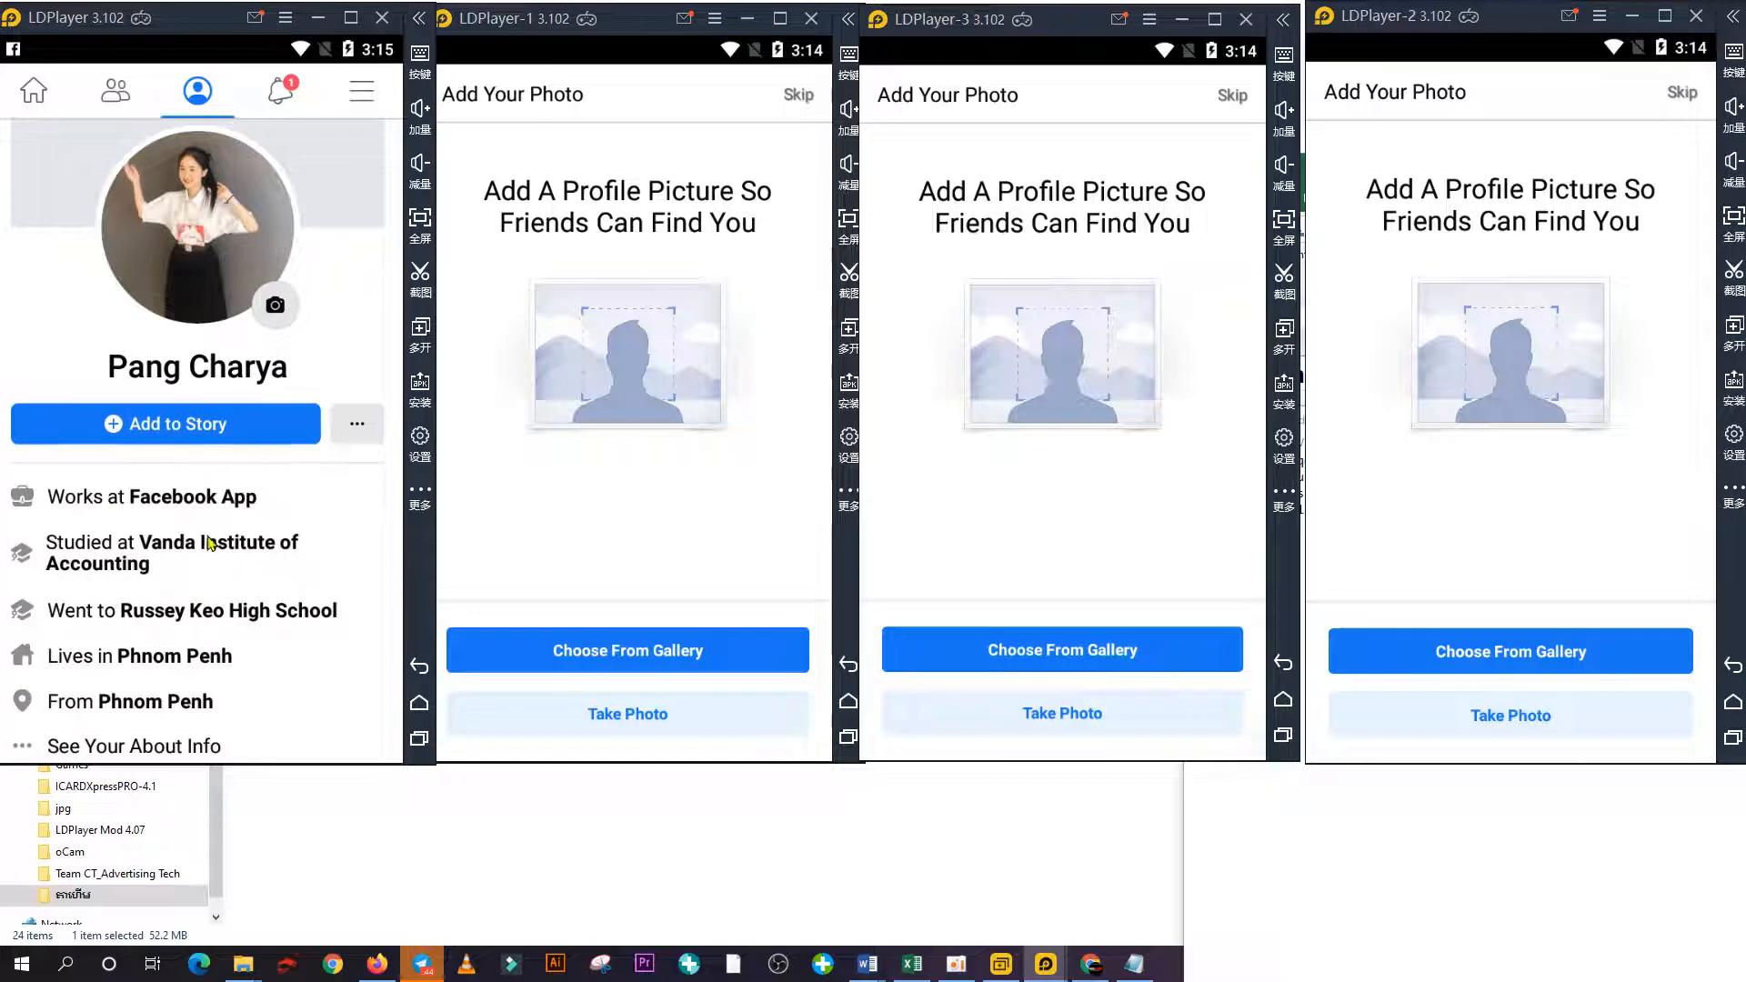
Refresh the completed profile and examine its photo, work, education and location details, and timeline posts.
{"action": "scroll", "coordinate": [229, 539], "scroll_direction": "up", "scroll_amount": 3}
{"action": "scroll", "coordinate": [233, 539], "scroll_direction": "down", "scroll_amount": 3}
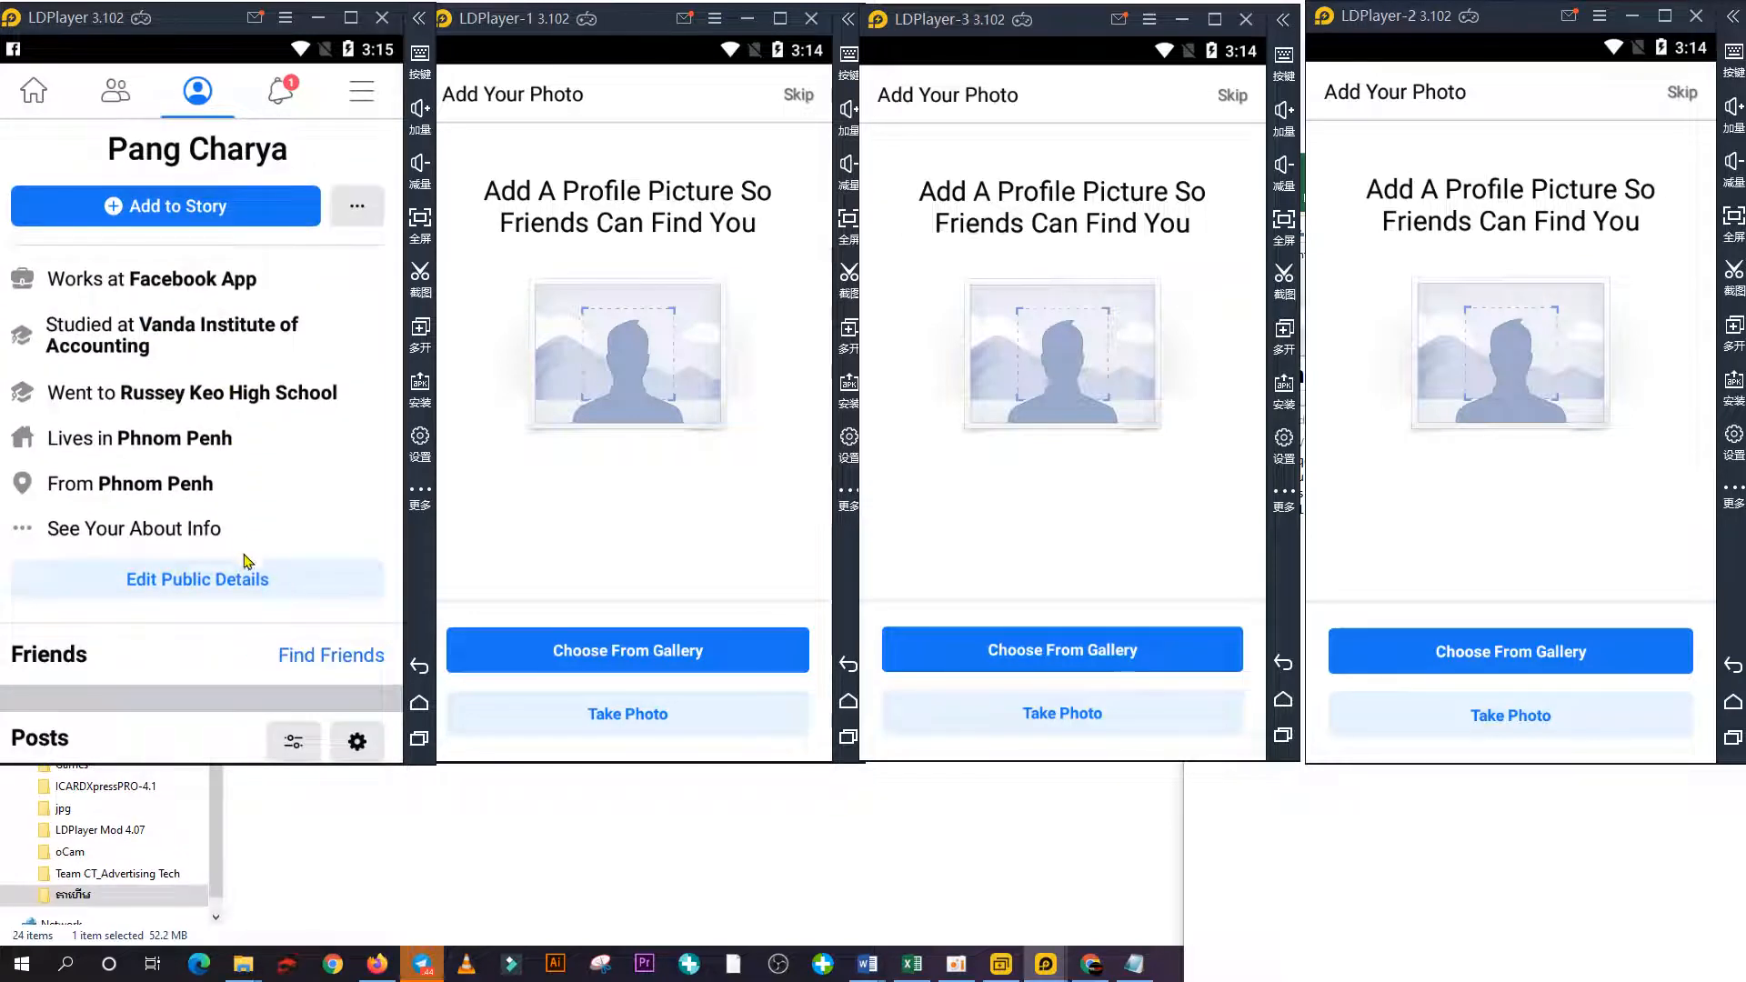
{"action": "scroll", "coordinate": [246, 559], "scroll_direction": "up", "scroll_amount": 2}
{"action": "scroll", "coordinate": [260, 609], "scroll_direction": "up", "scroll_amount": 2}
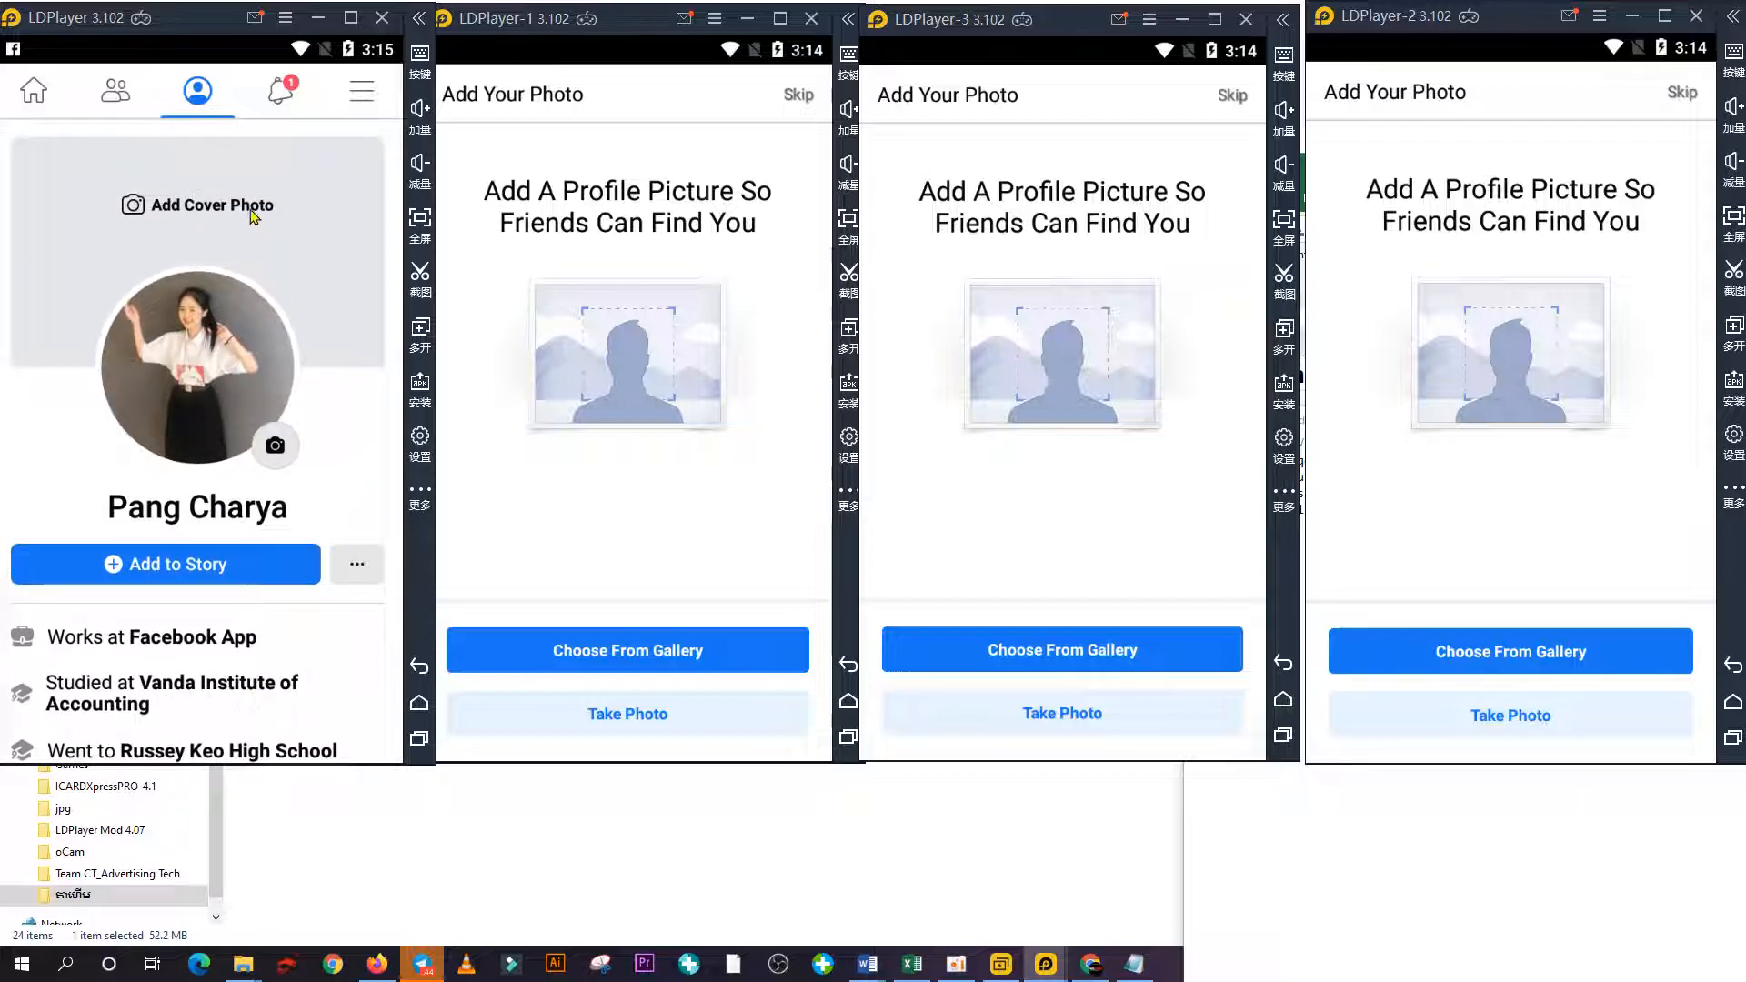
{"action": "left_click_drag", "start_coordinate": [240, 205], "coordinate": [273, 892]}
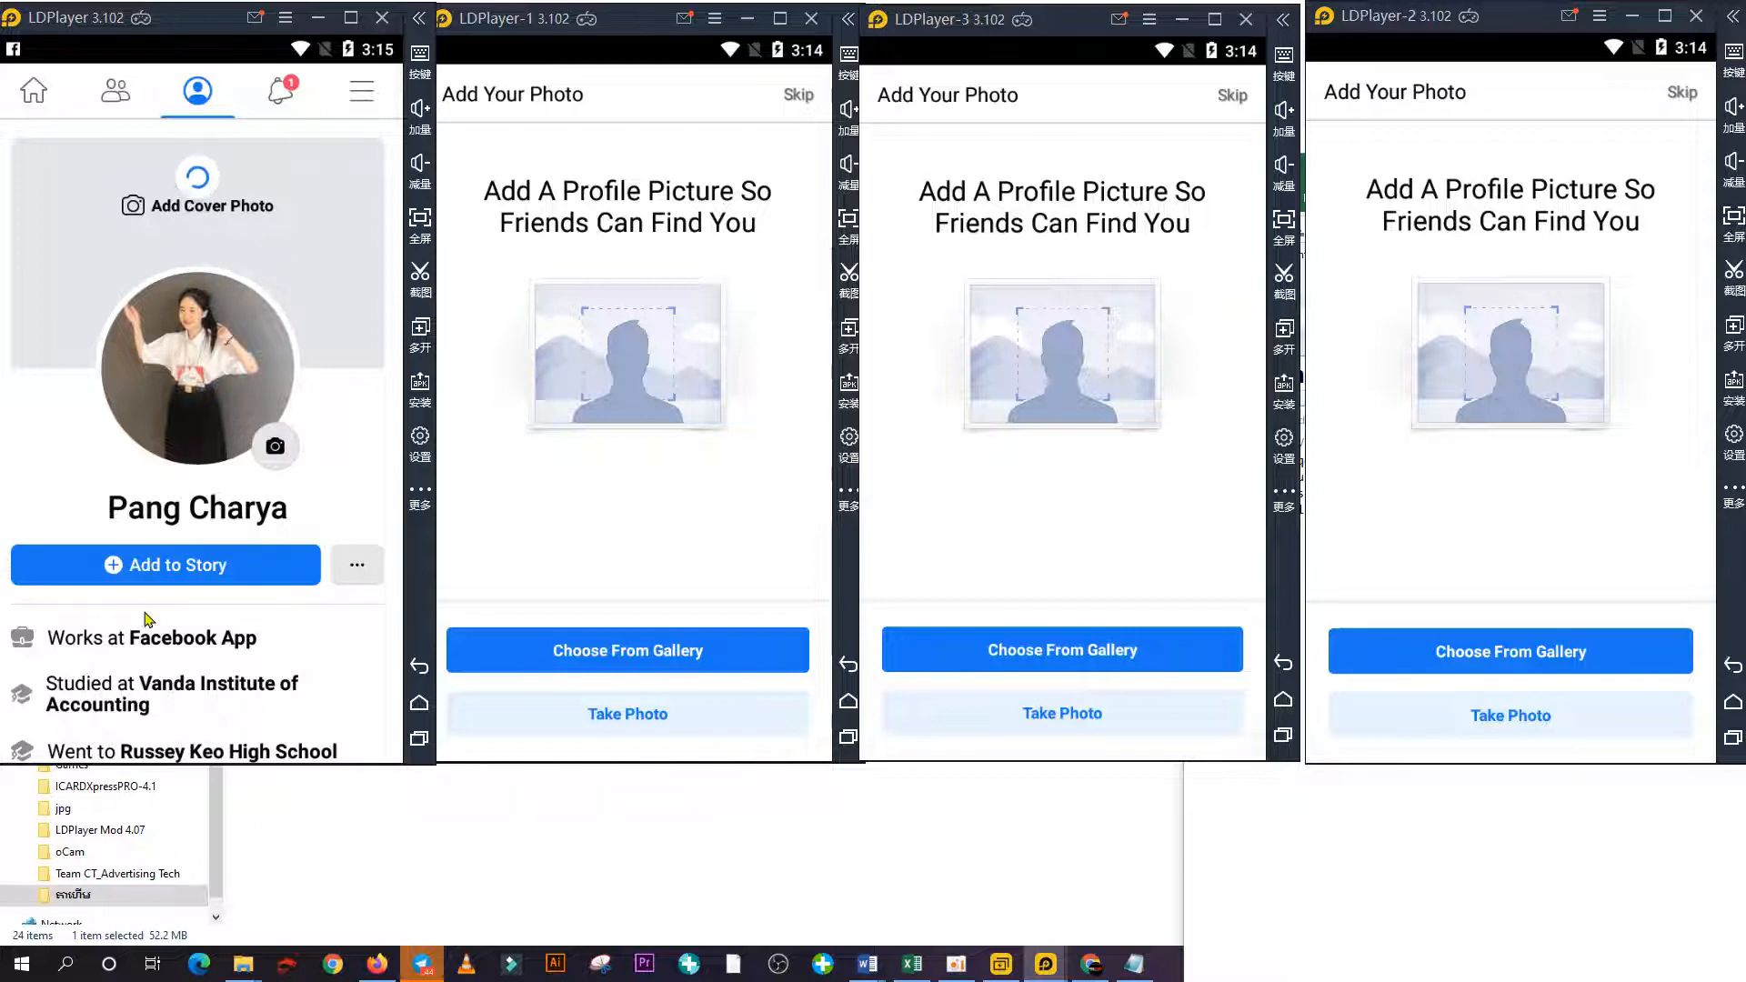
{"action": "scroll", "coordinate": [228, 591], "scroll_direction": "down", "scroll_amount": 5}
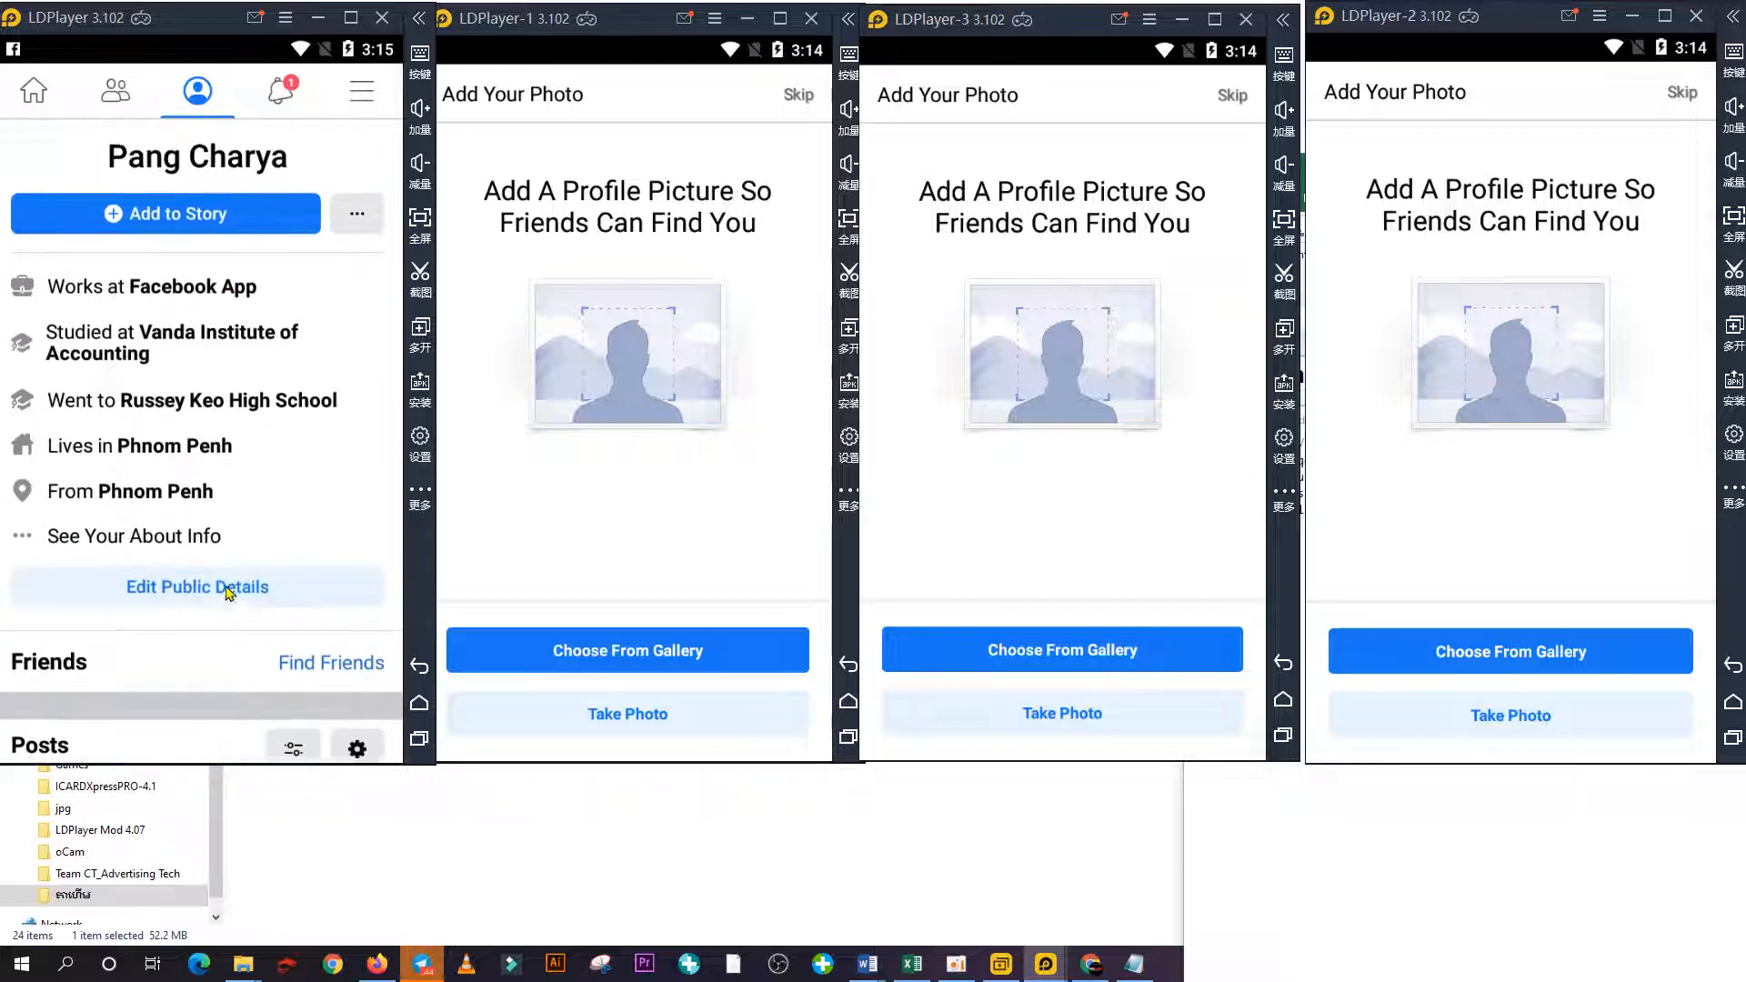
{"action": "scroll", "coordinate": [228, 592], "scroll_direction": "down", "scroll_amount": 6}
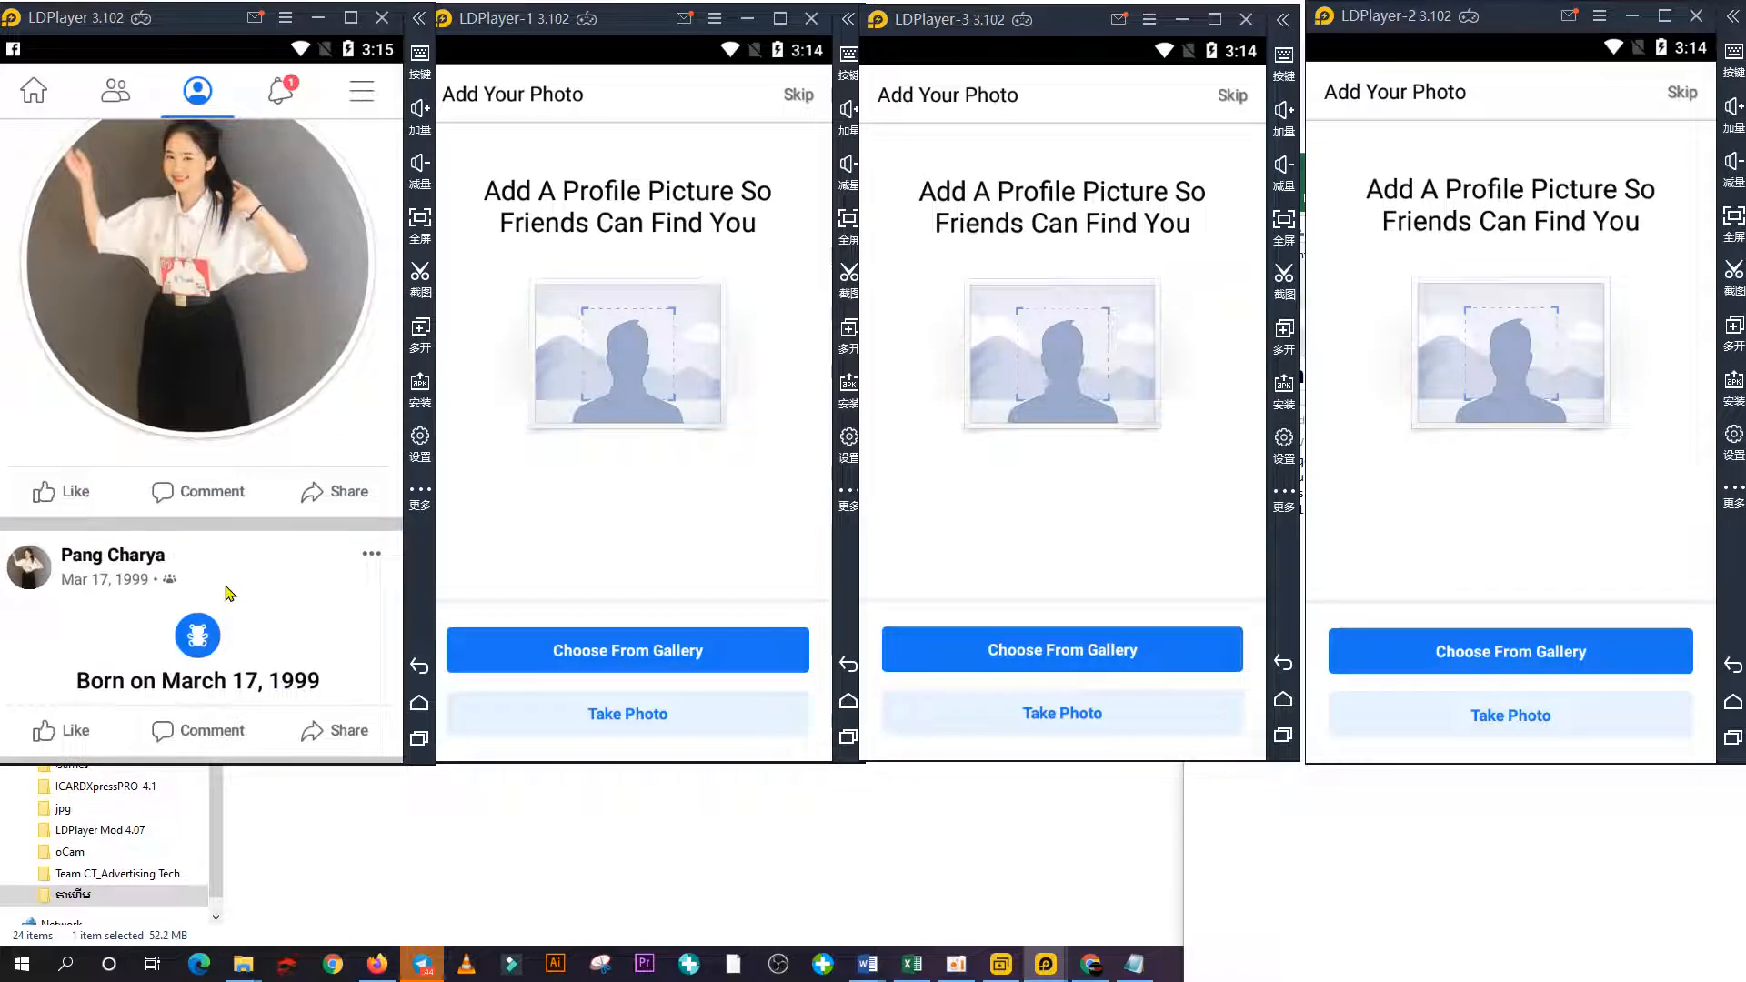
{"action": "scroll", "coordinate": [232, 604], "scroll_direction": "up", "scroll_amount": 6}
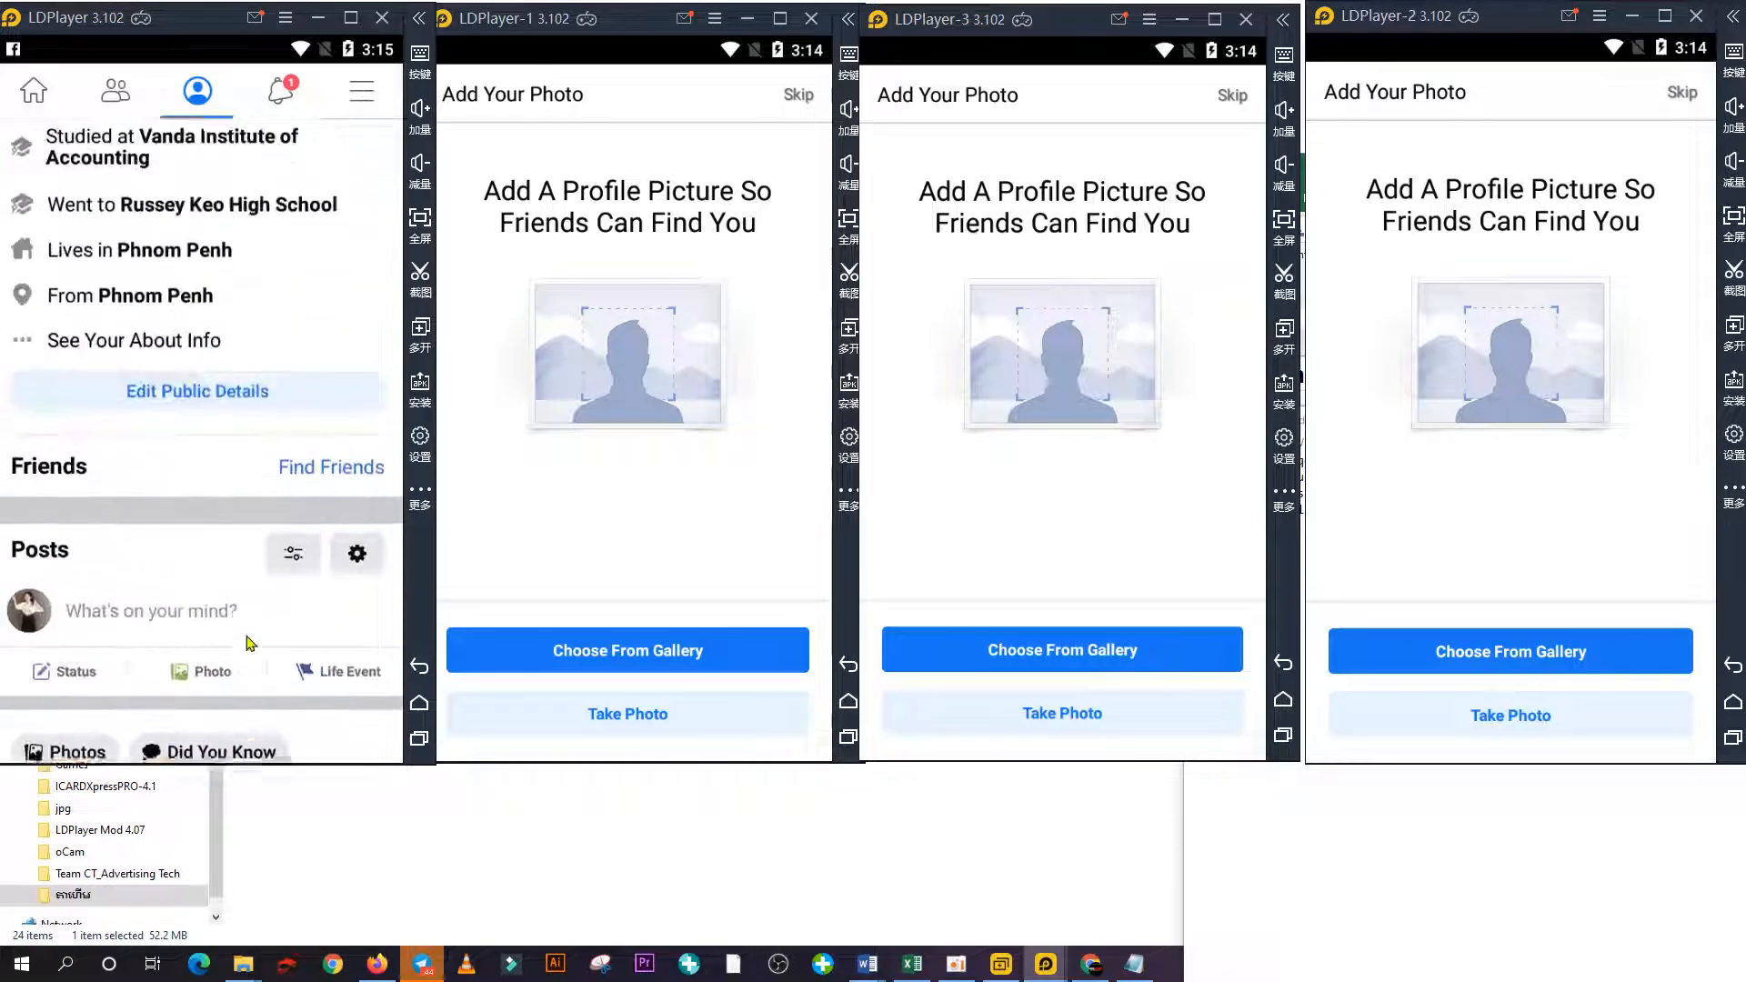
{"action": "scroll", "coordinate": [251, 642], "scroll_direction": "up", "scroll_amount": 3}
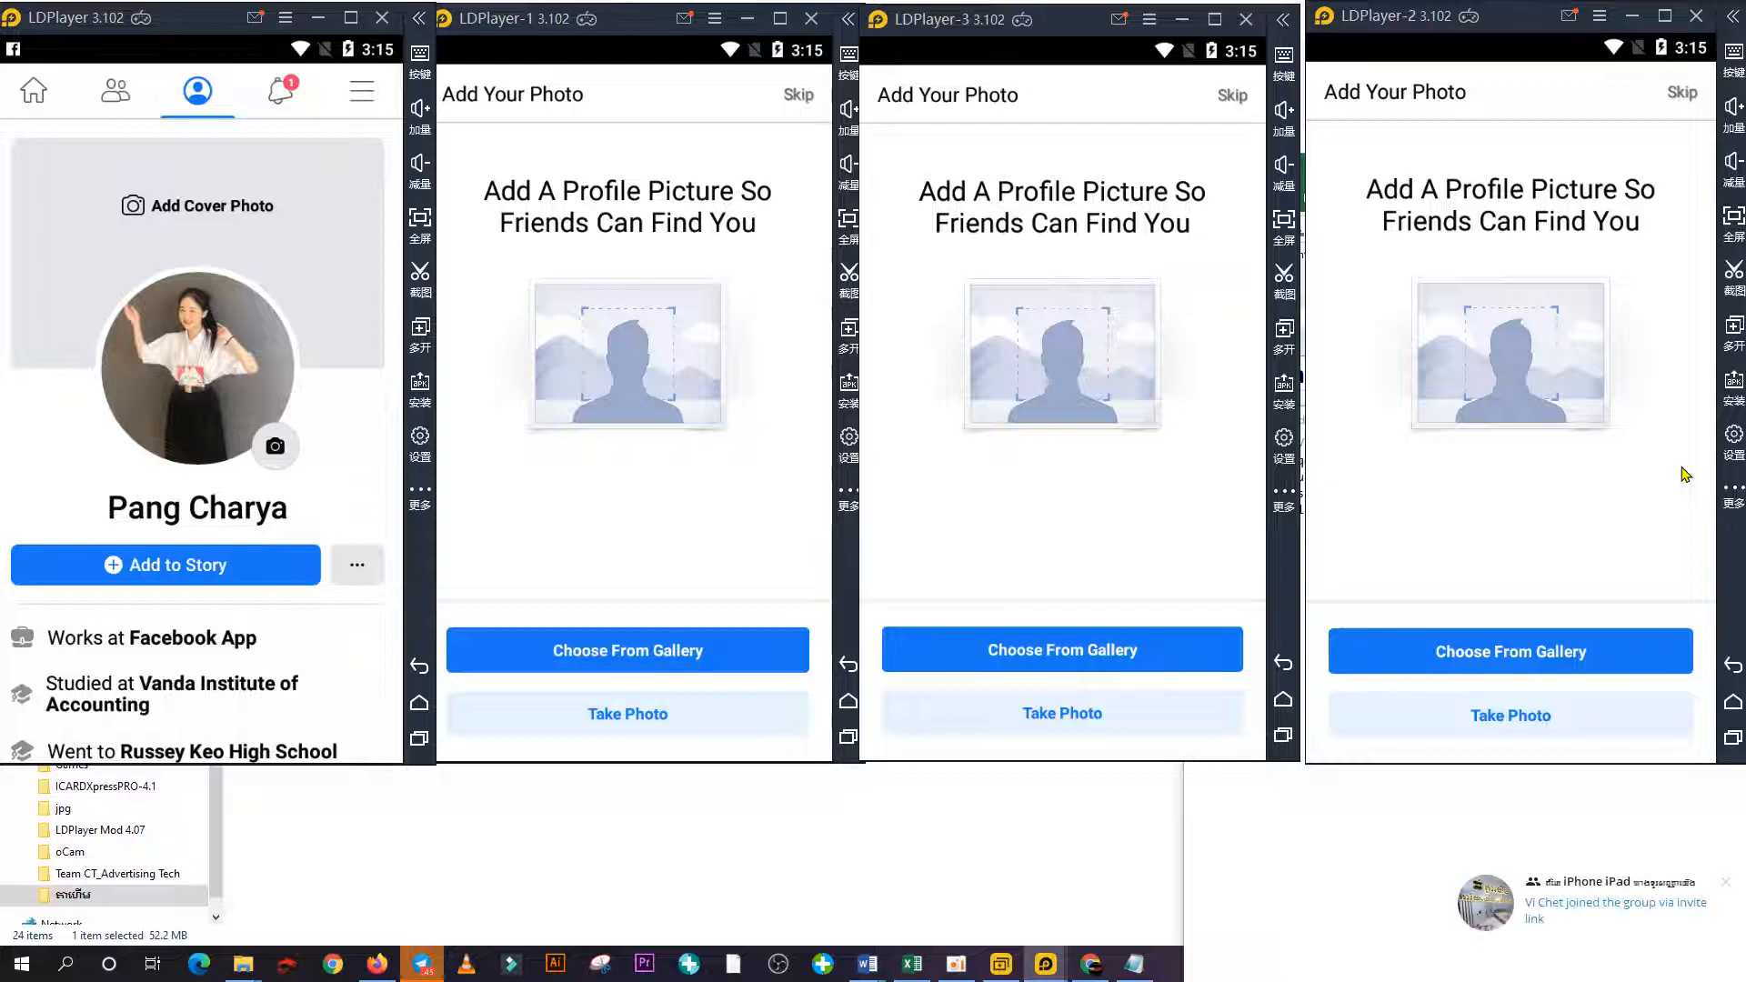
{"action": "left_click", "coordinate": [1727, 881]}
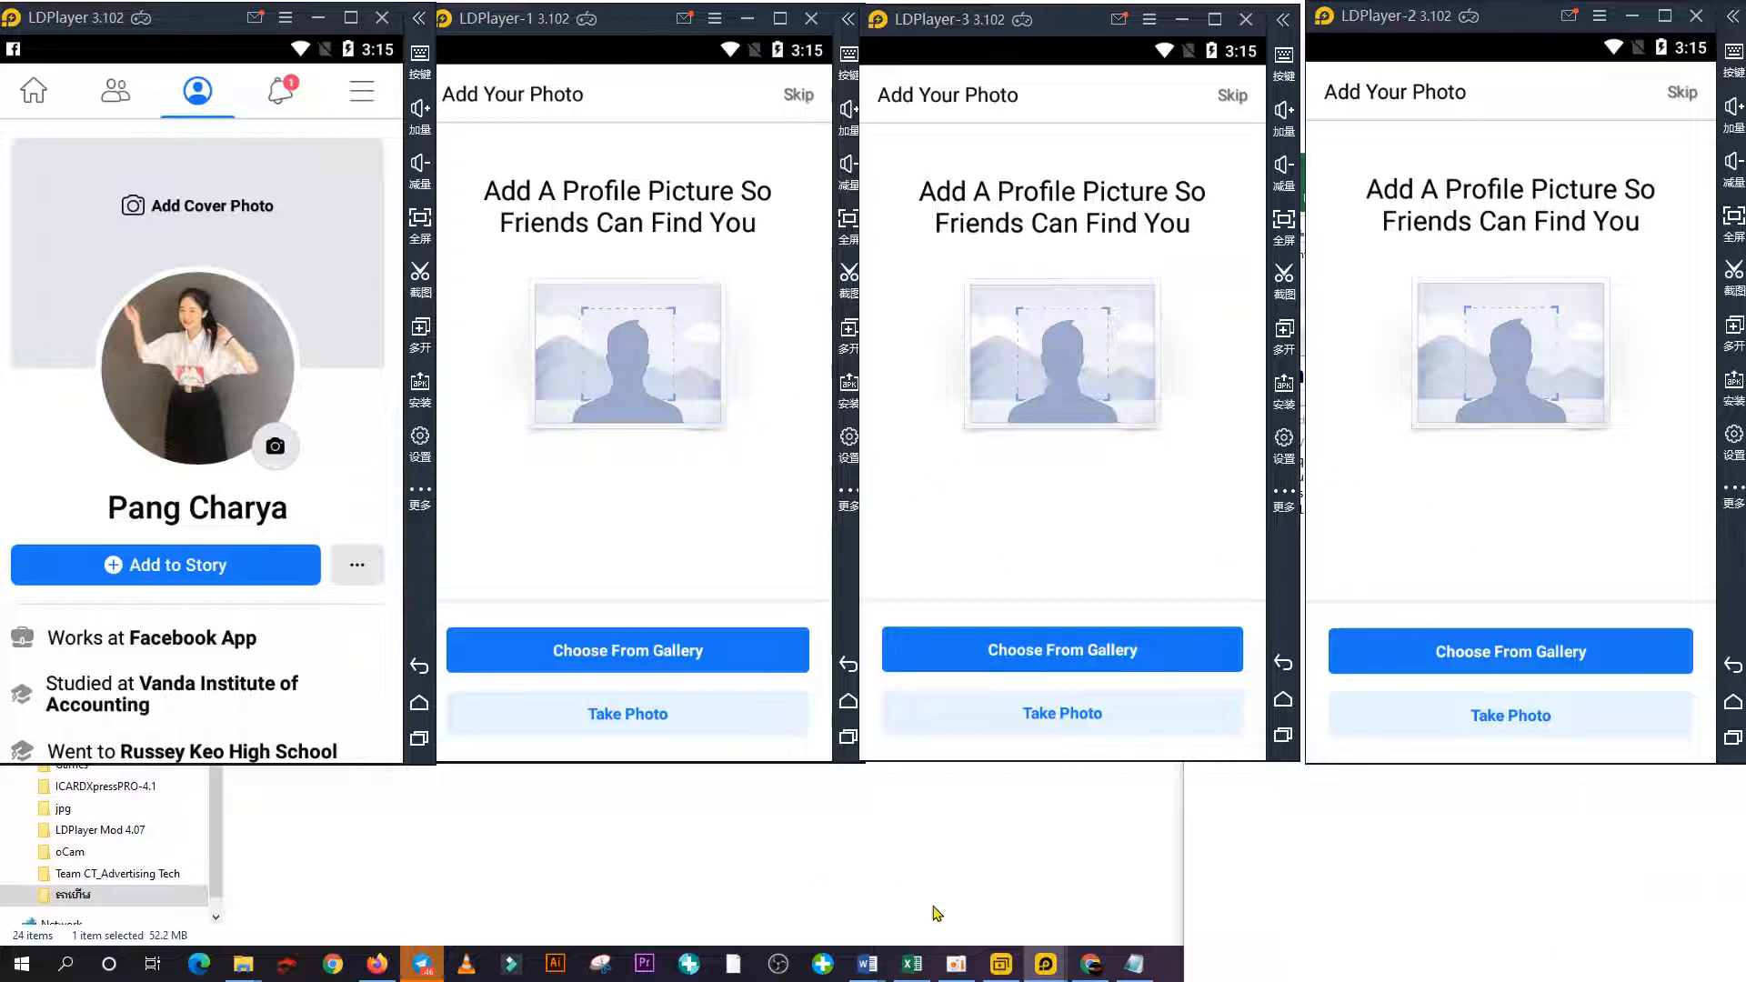
{"action": "left_click", "coordinate": [956, 963]}
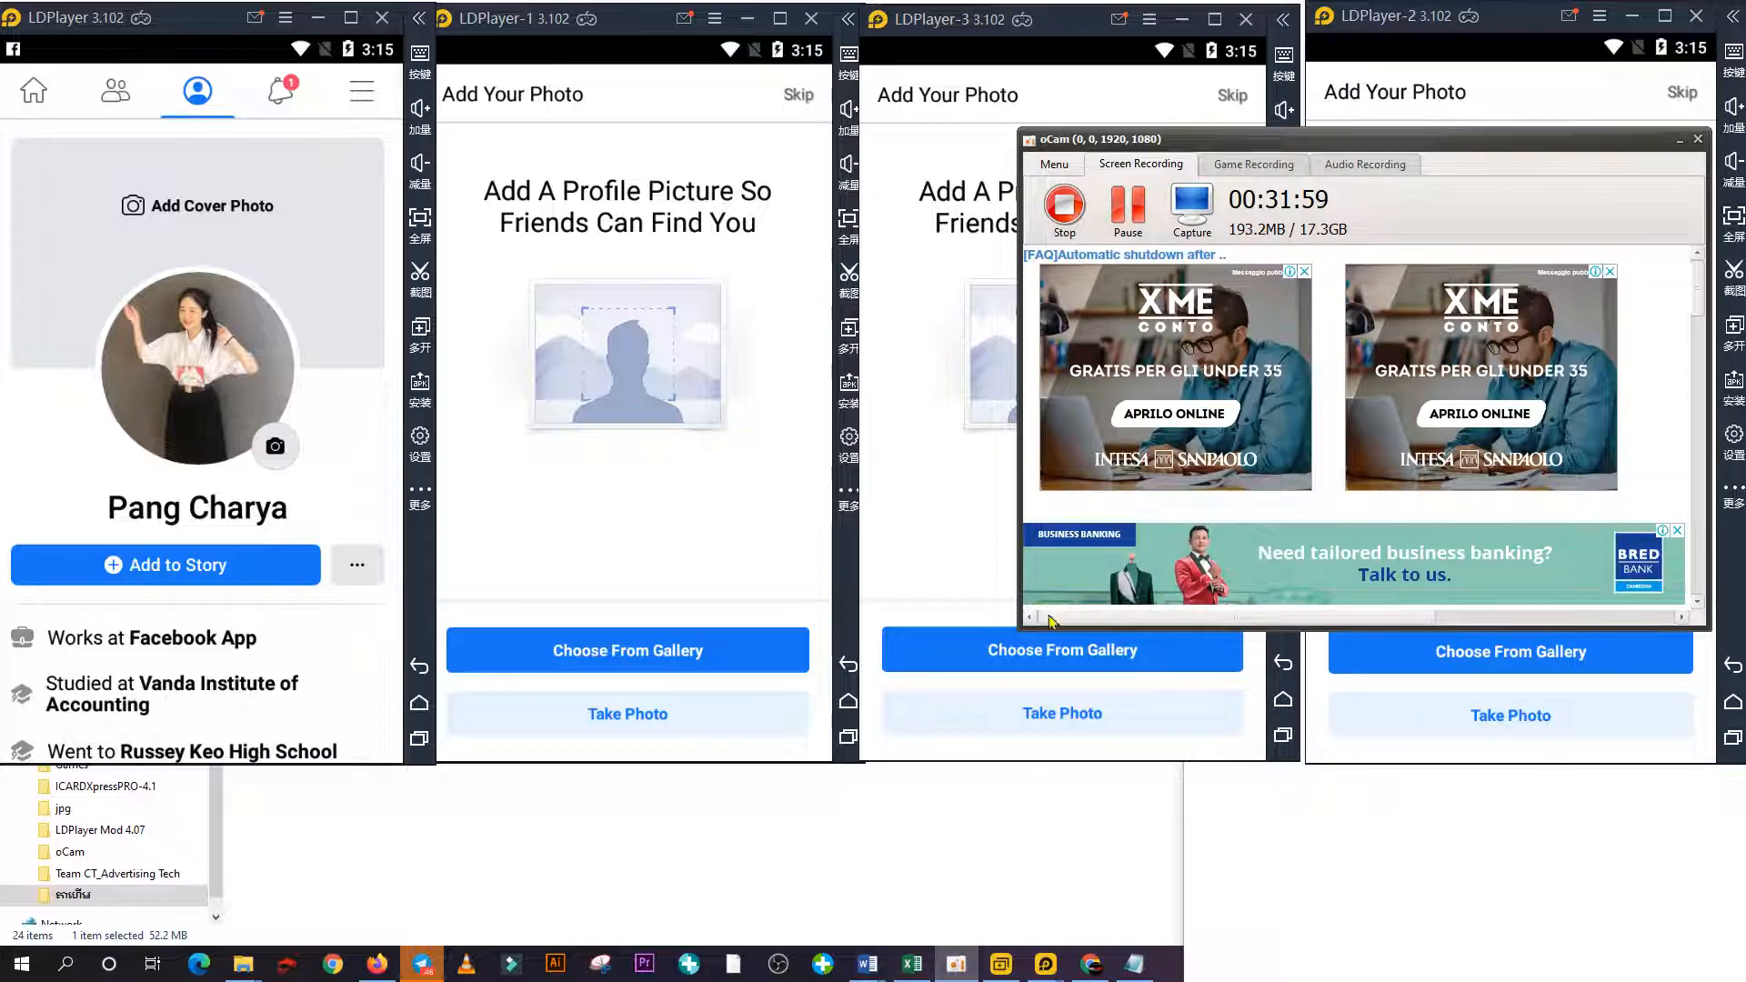